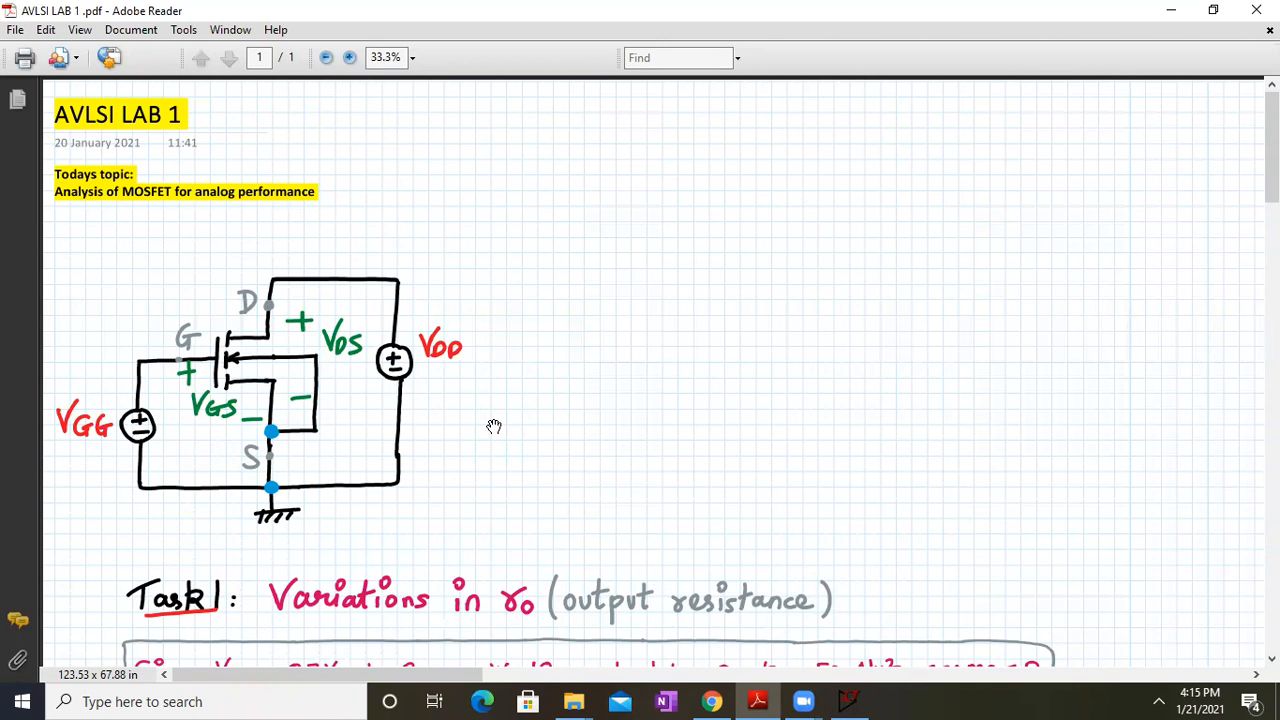
Pan through the lab PDF to read Task1, Task2 and the Variations in ro task
drag(594, 500, 563, 321)
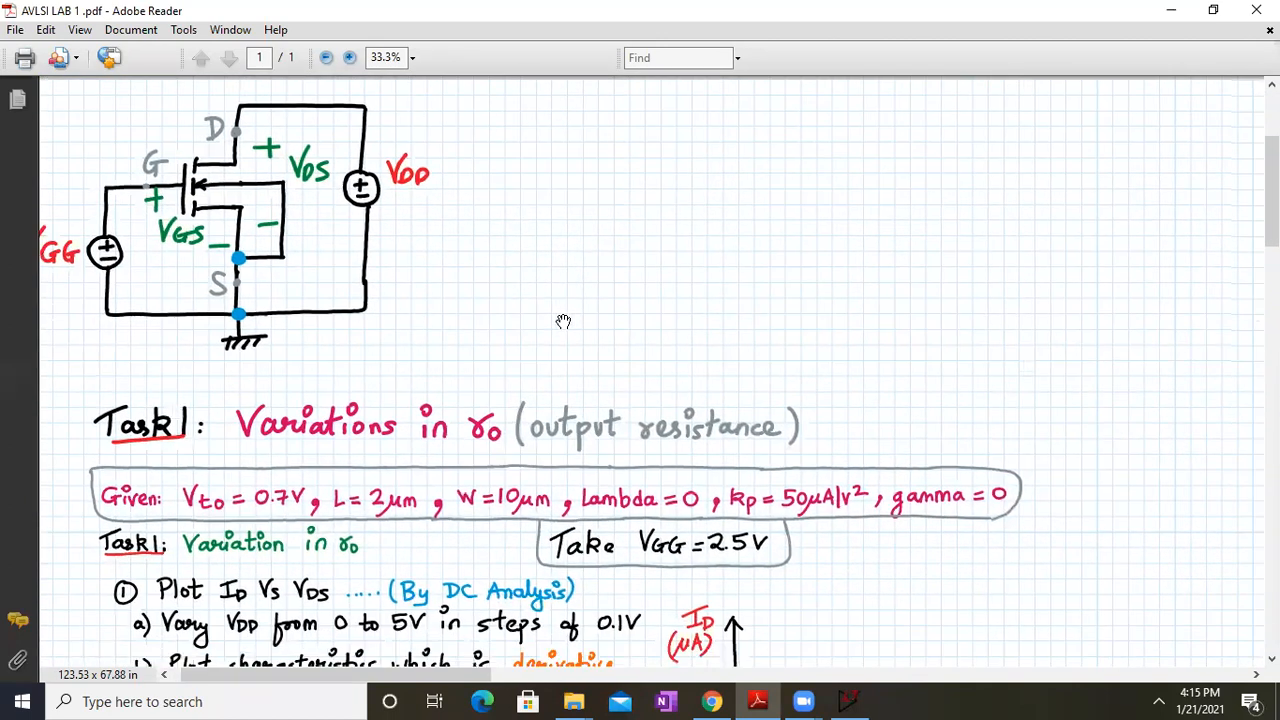
drag(1057, 360, 300, 422)
drag(1086, 387, 492, 321)
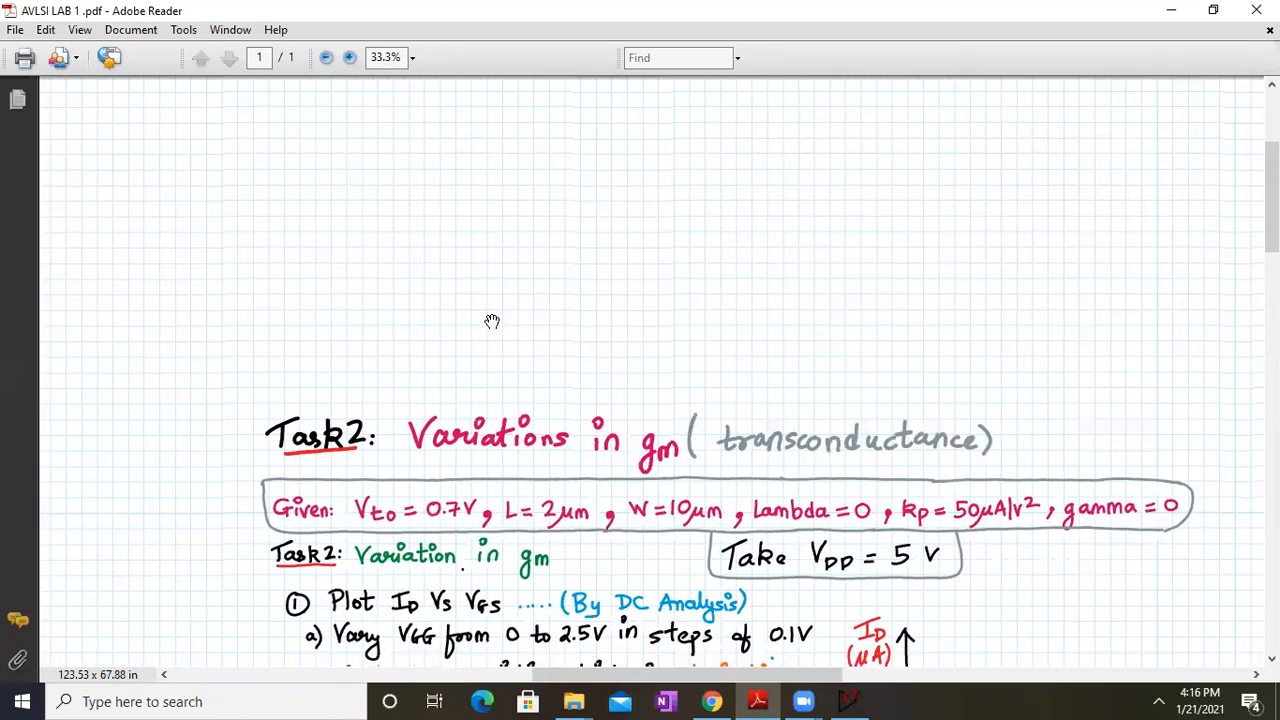
drag(799, 350, 371, 307)
drag(838, 314, 1260, 280)
drag(147, 318, 980, 283)
drag(273, 277, 894, 337)
drag(166, 306, 692, 476)
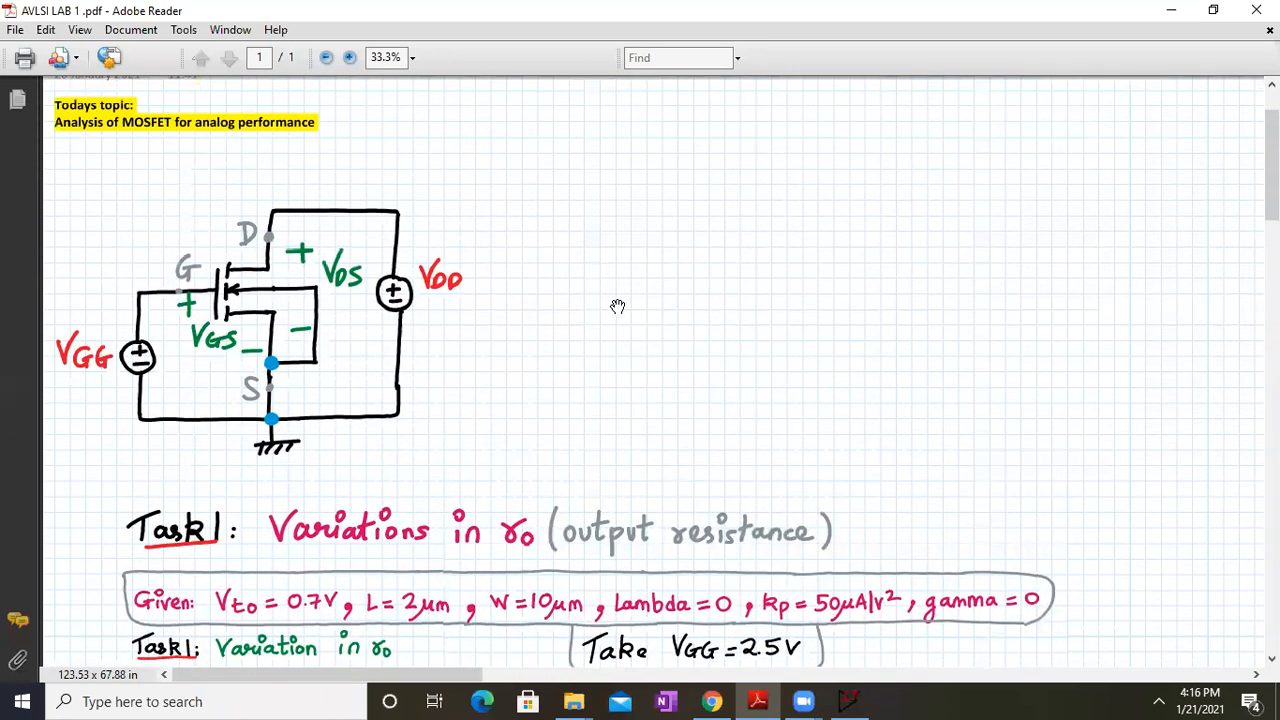
Check the AVLSI LAB 1 title and date, then switch to the empty LTspice Draft1 schematic
drag(617, 329, 620, 378)
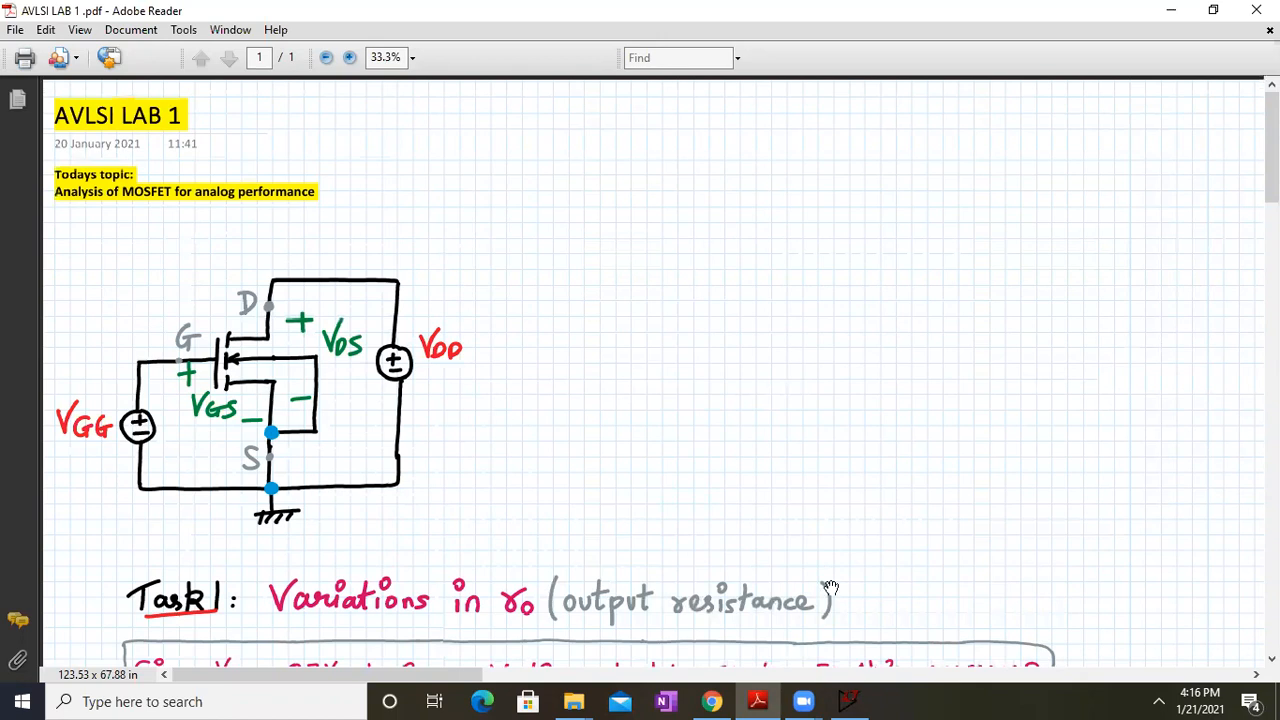
click(848, 701)
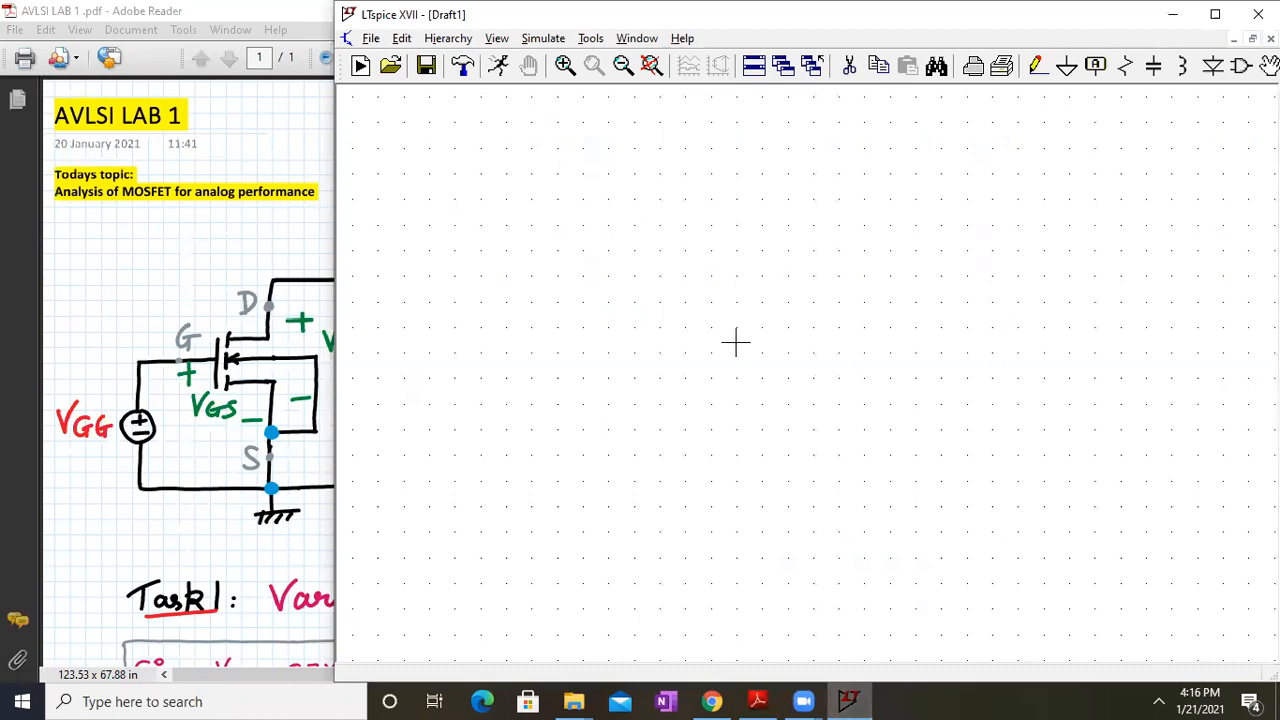
Place an nmos4 transistor M1 on the schematic and zoom out
click(1238, 74)
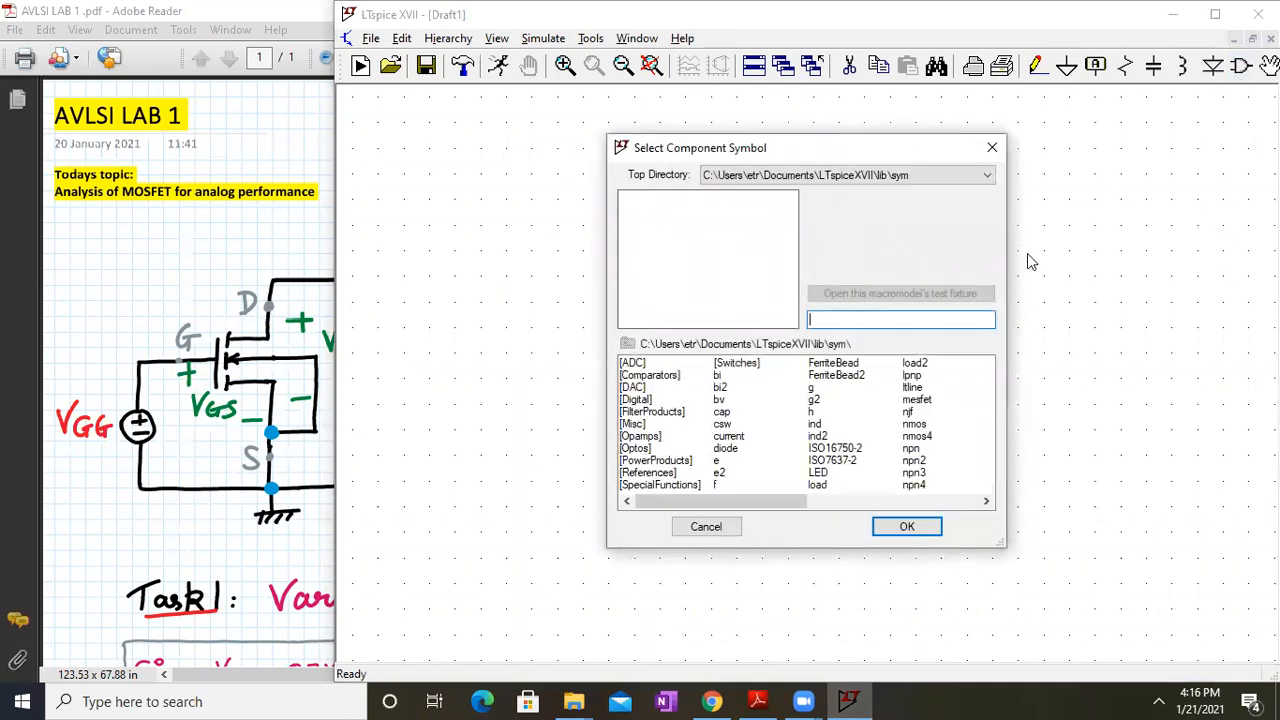
text(nmos4)
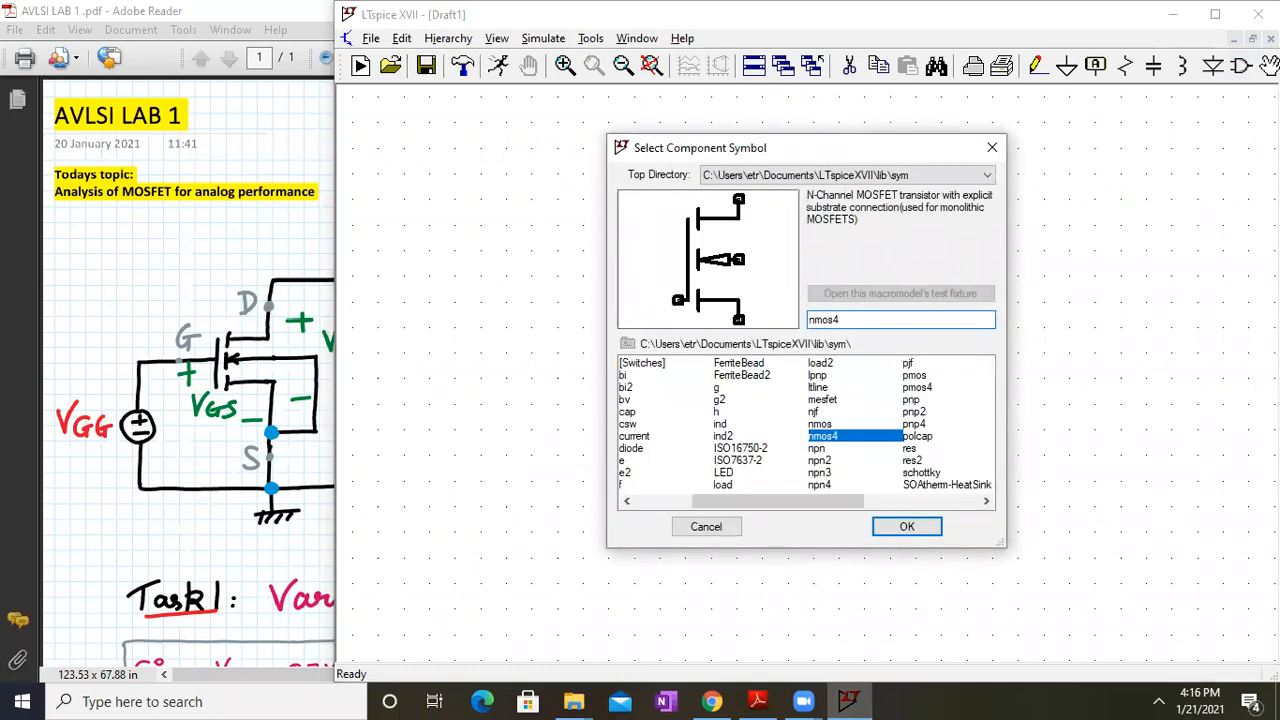
key(Return)
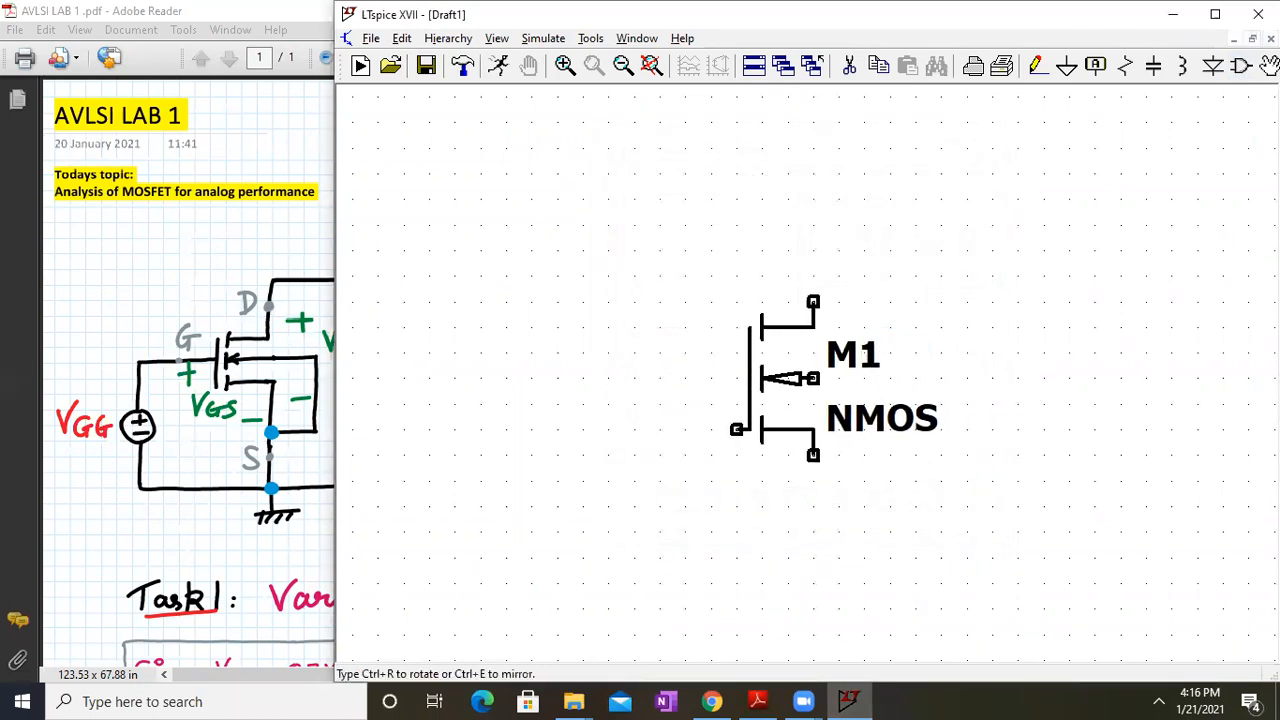
click(813, 378)
key(Escape)
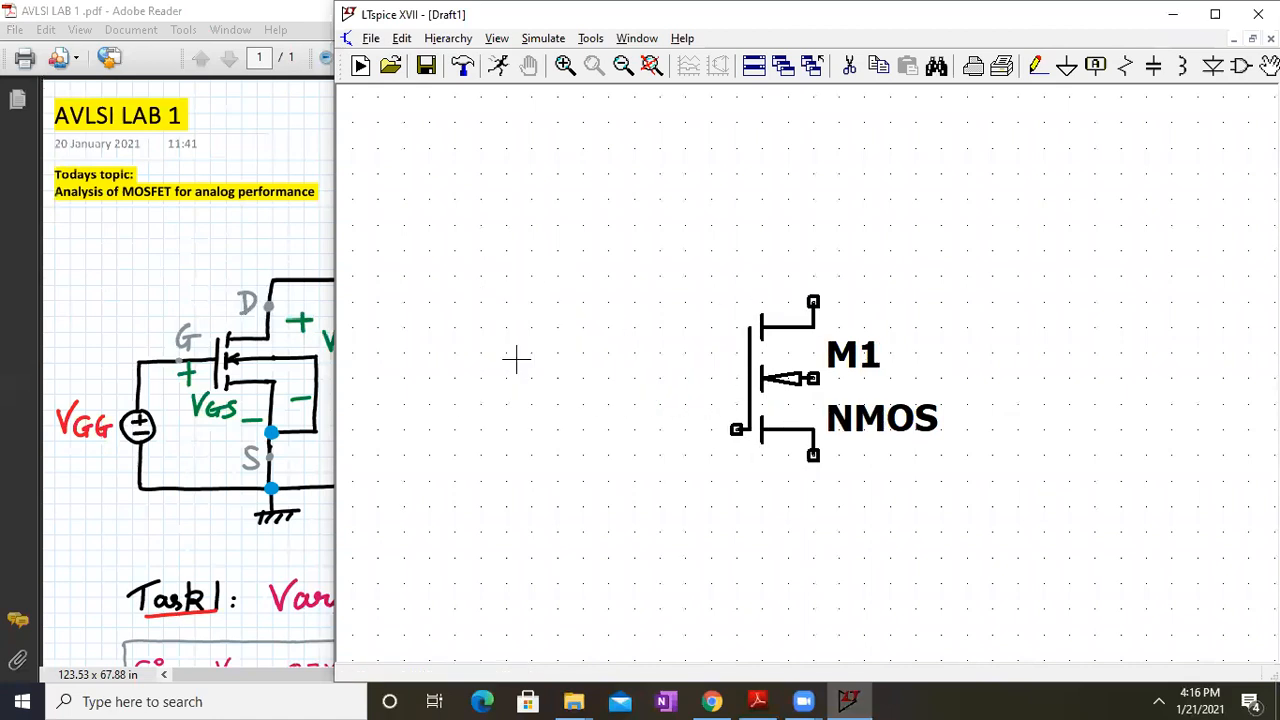
click(622, 66)
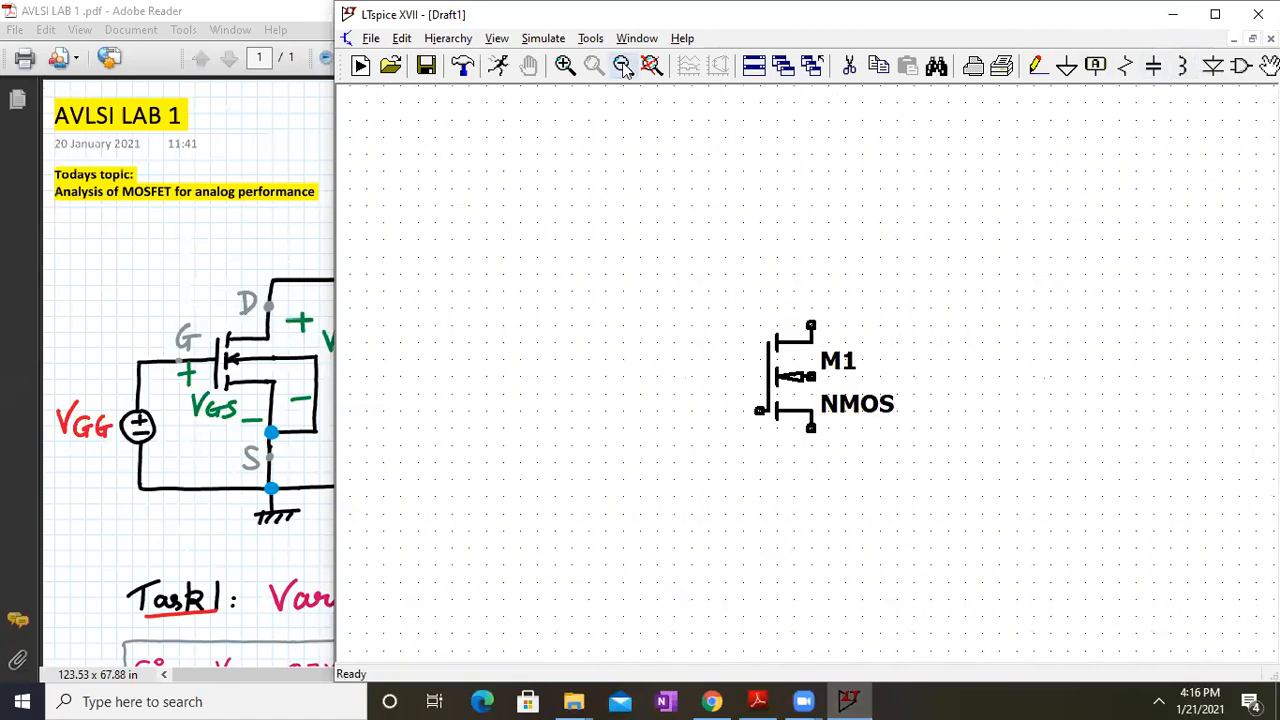
Add a voltage source V1 at the lower left of the schematic
click(1240, 66)
text(voltag)
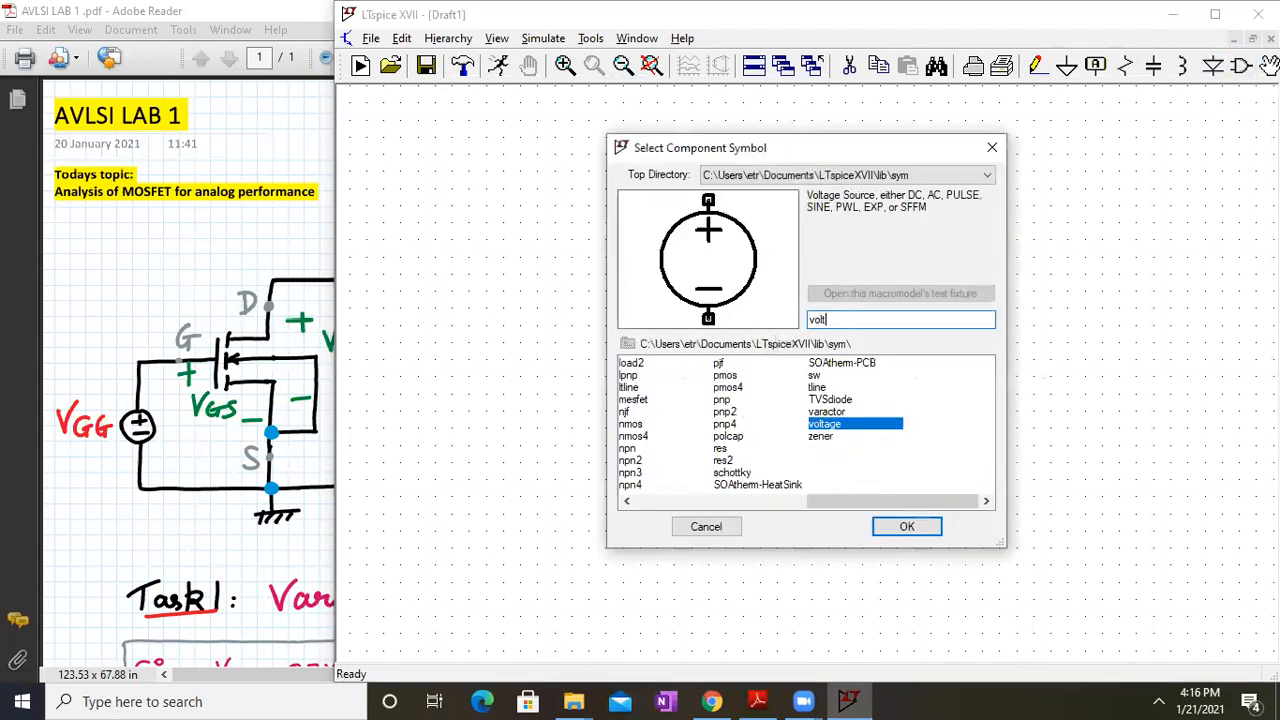
click(906, 526)
click(554, 522)
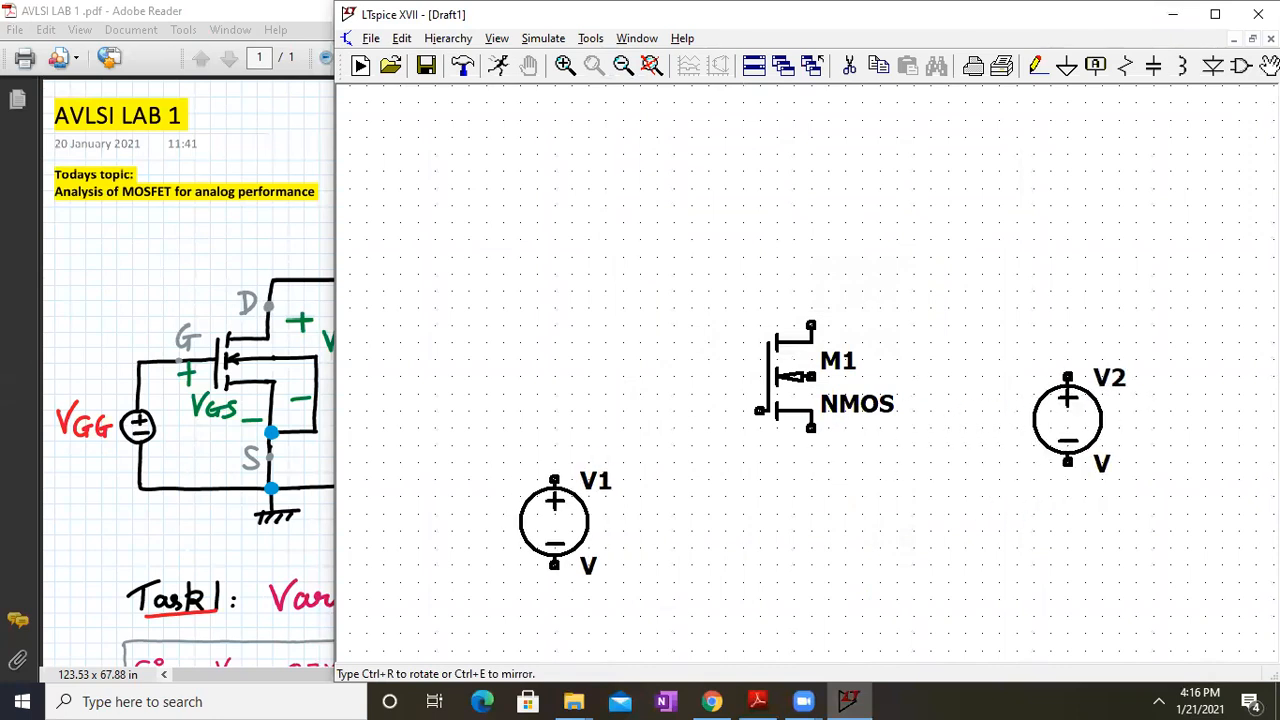
key(Escape)
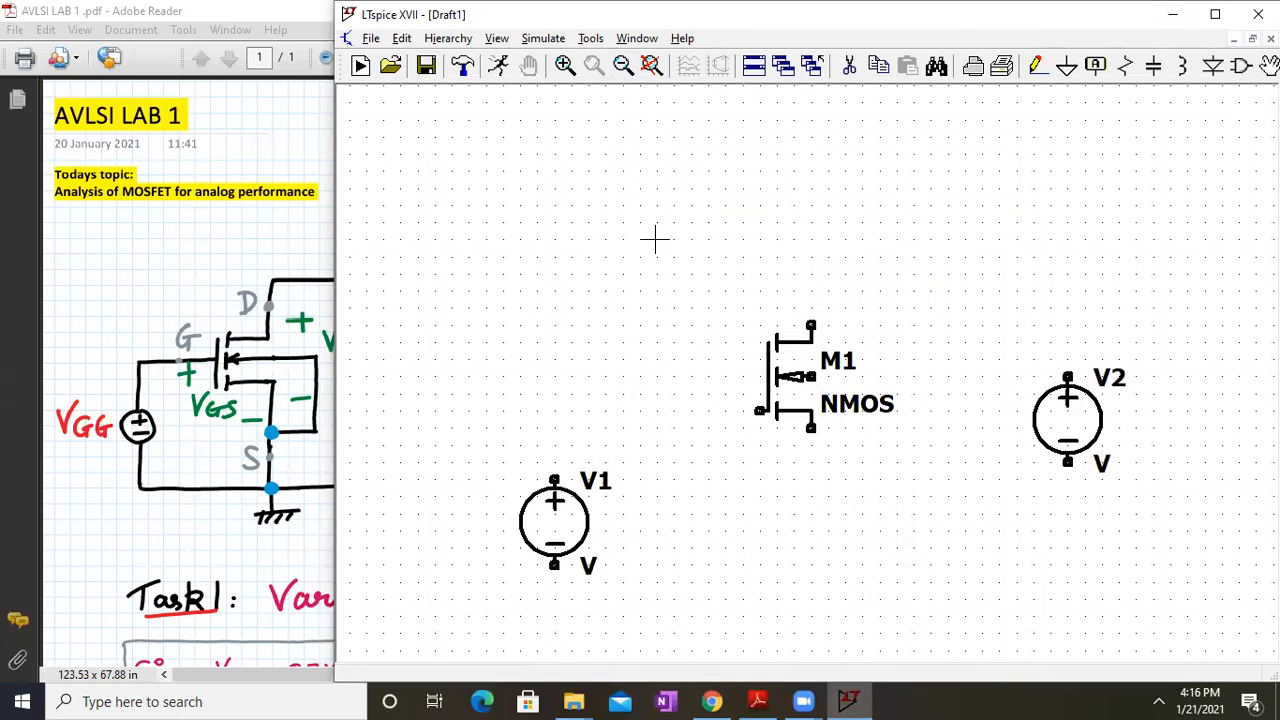
Wire M1's drain over and down to V1's negative, and V1's positive to the gate
click(1040, 66)
click(810, 325)
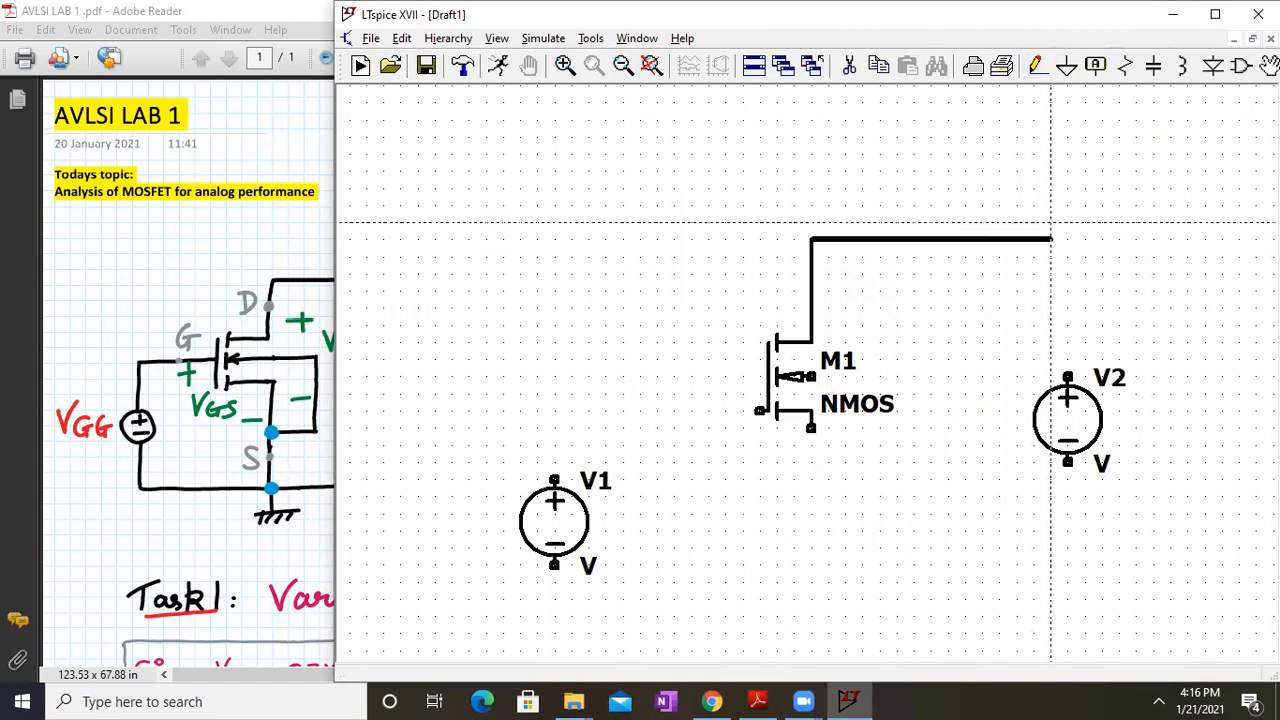
click(1068, 238)
click(1068, 614)
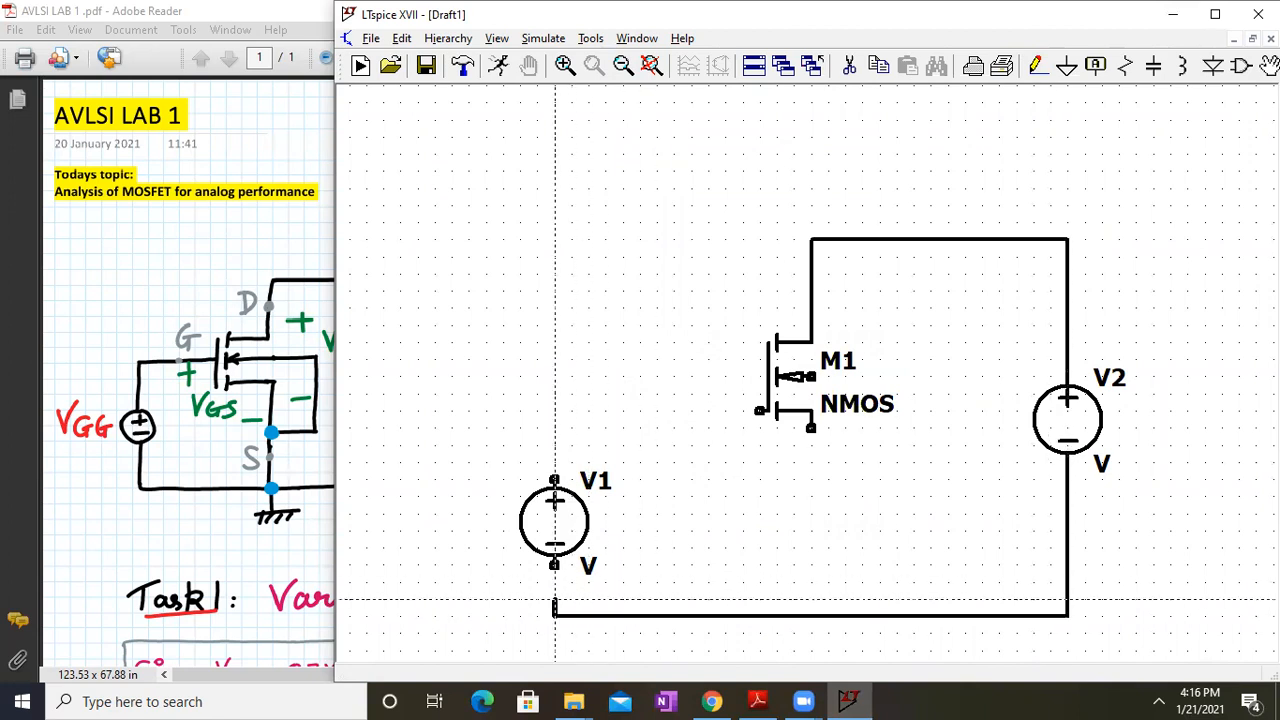
click(555, 565)
click(555, 480)
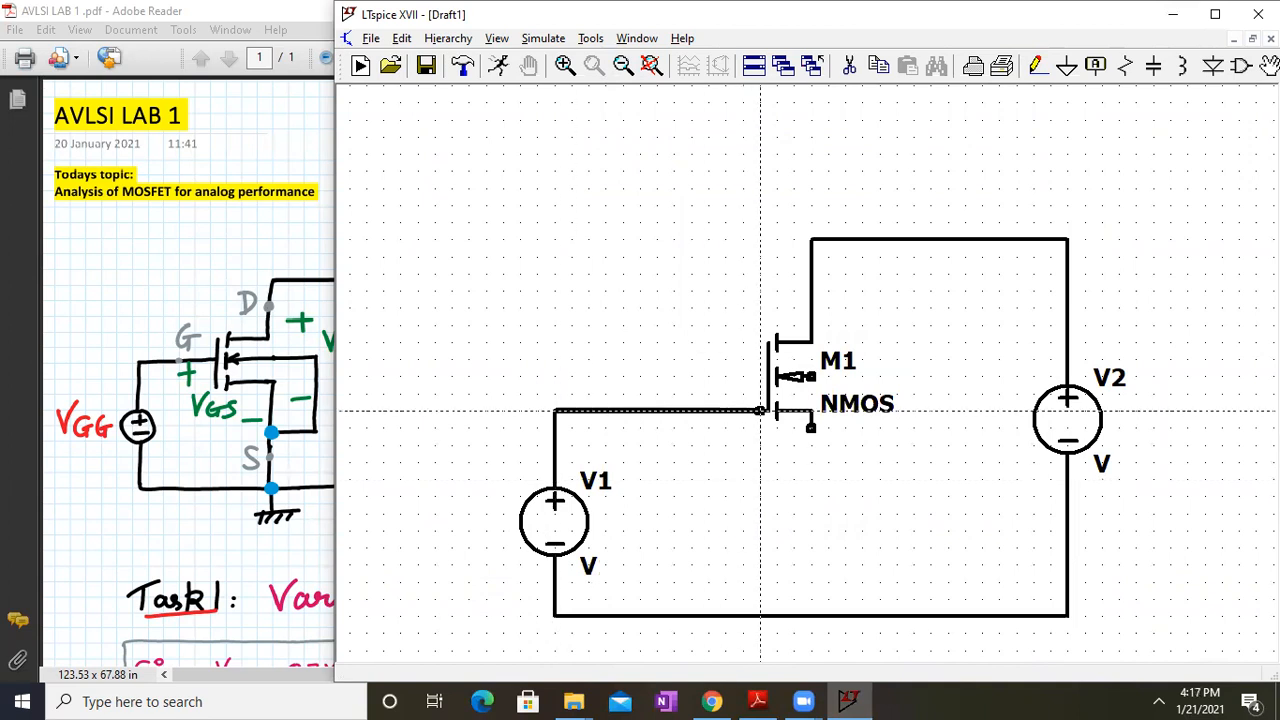
click(760, 410)
Tie M1's source and body terminals down to the bottom wire
click(811, 428)
click(811, 616)
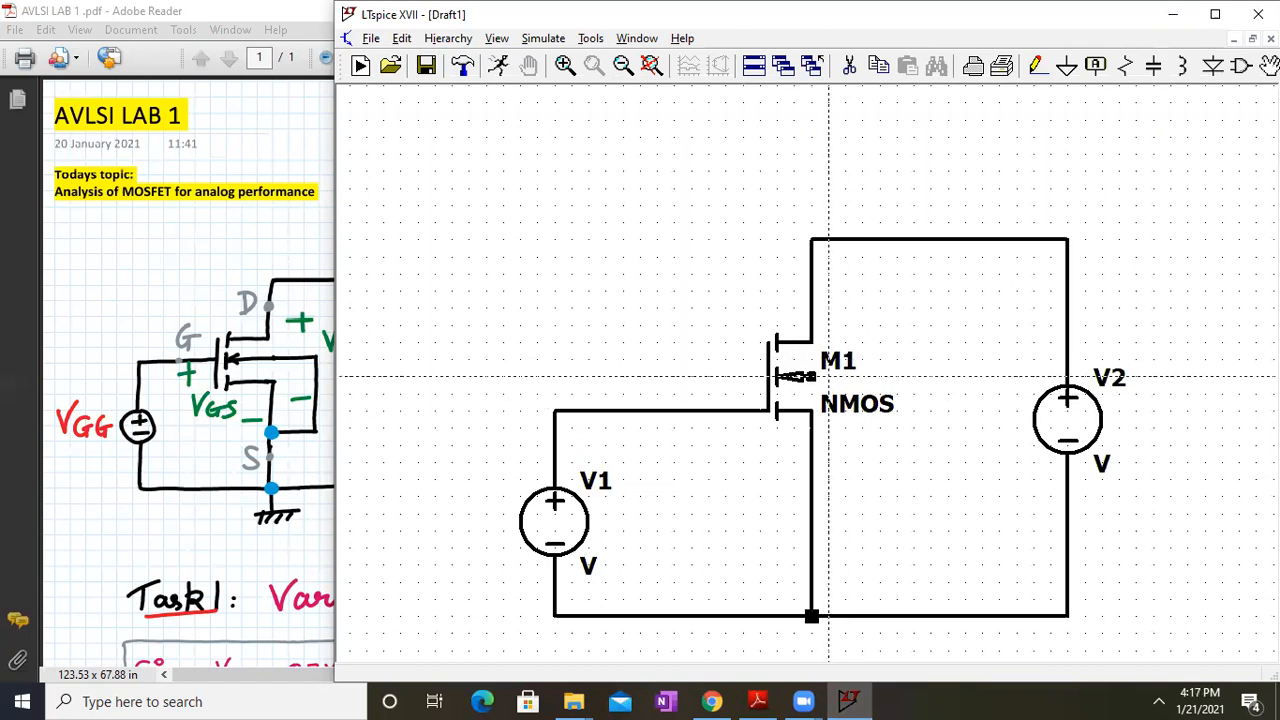
click(813, 376)
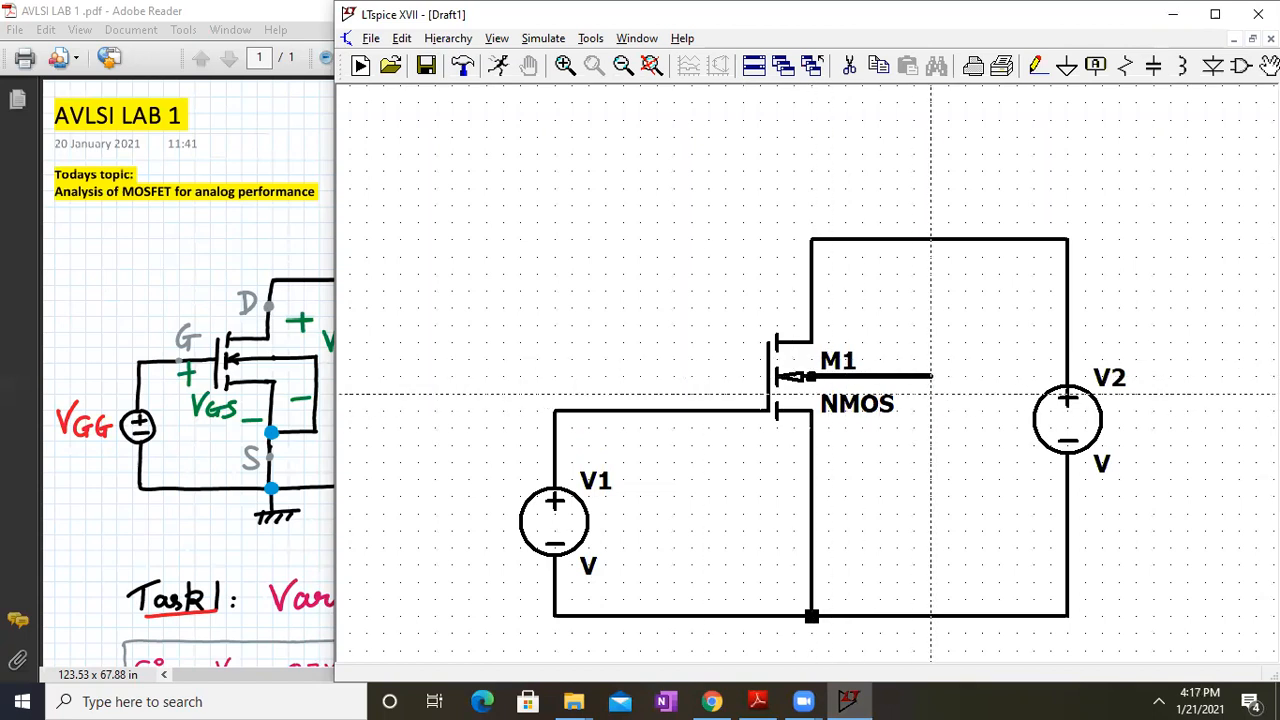
click(931, 530)
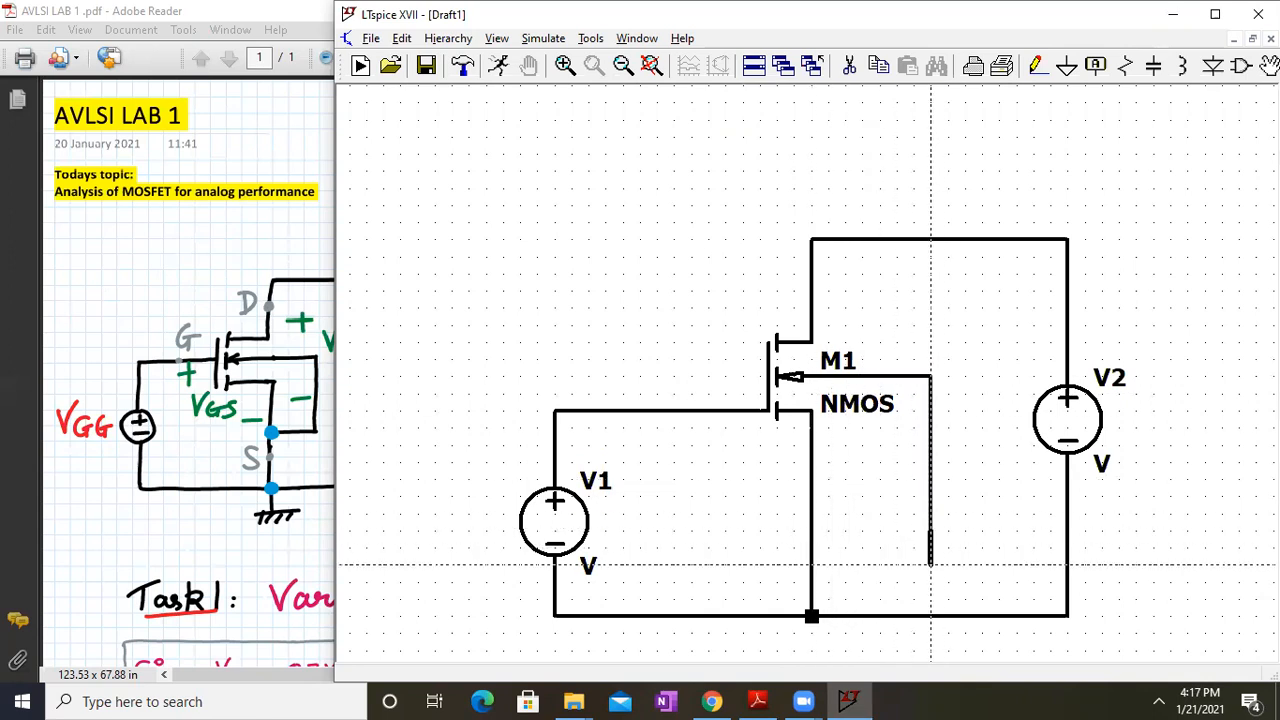
click(812, 565)
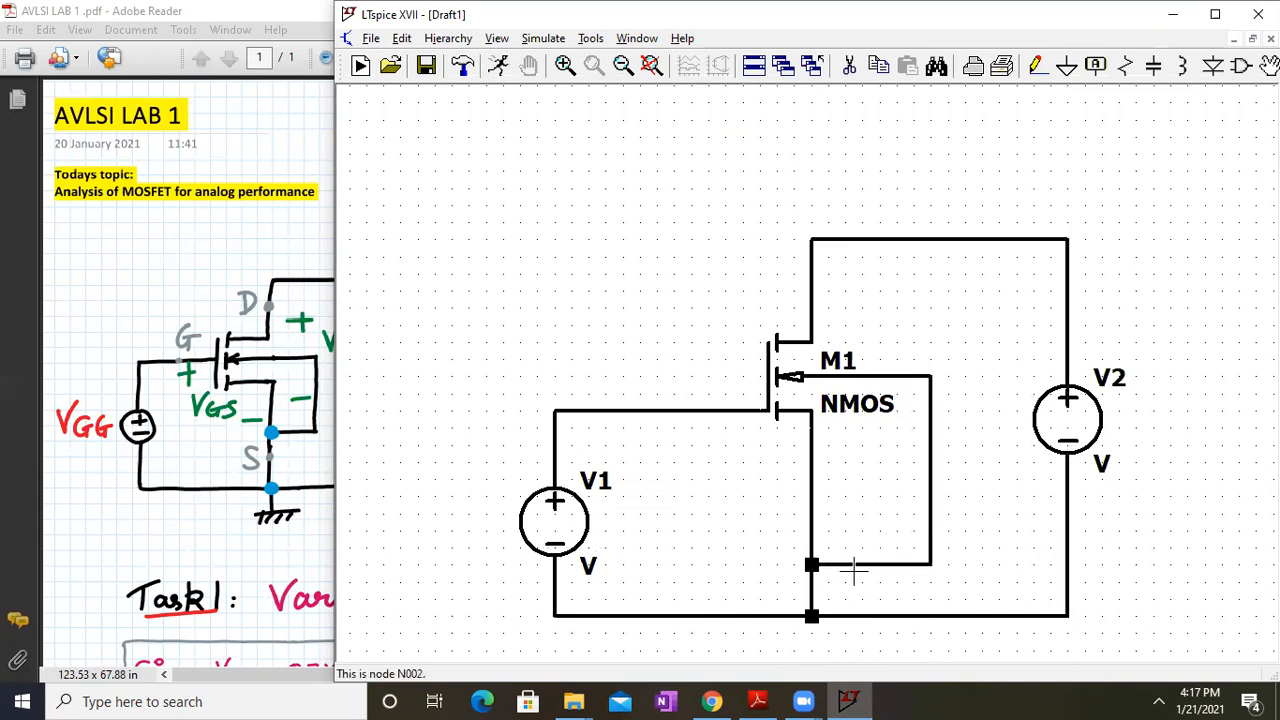
scroll(853, 570, up, 3)
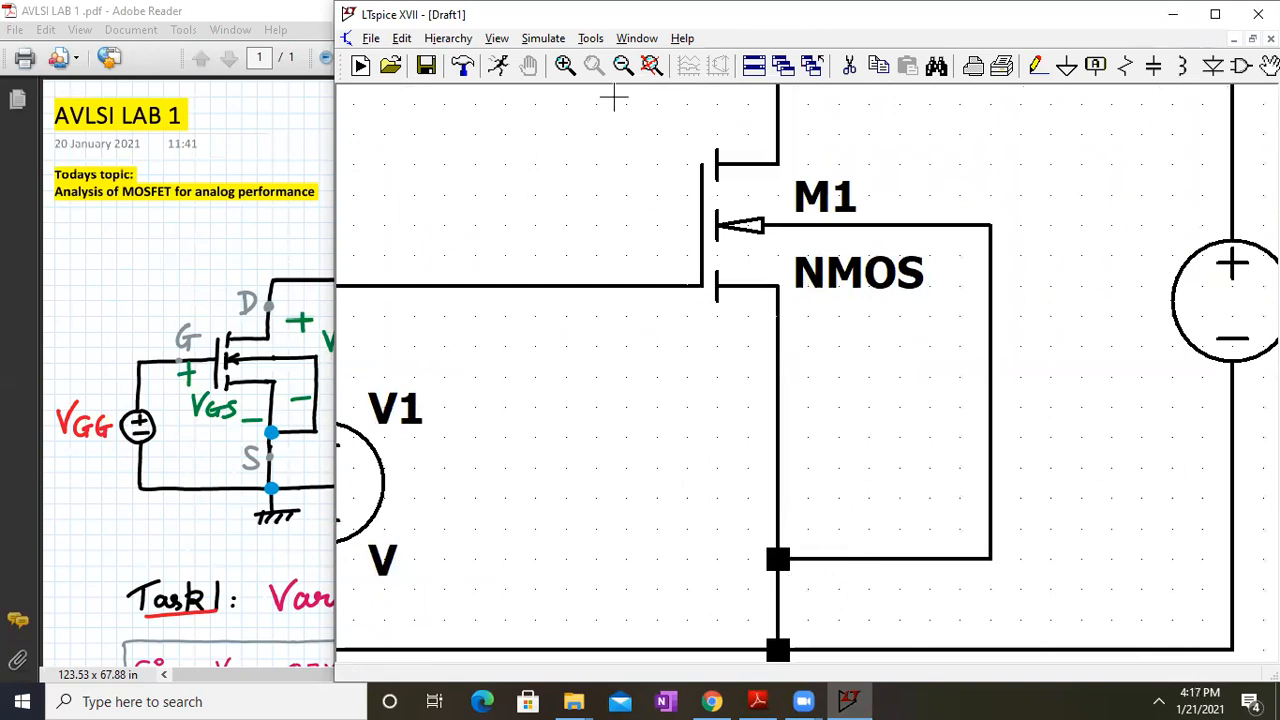
click(651, 65)
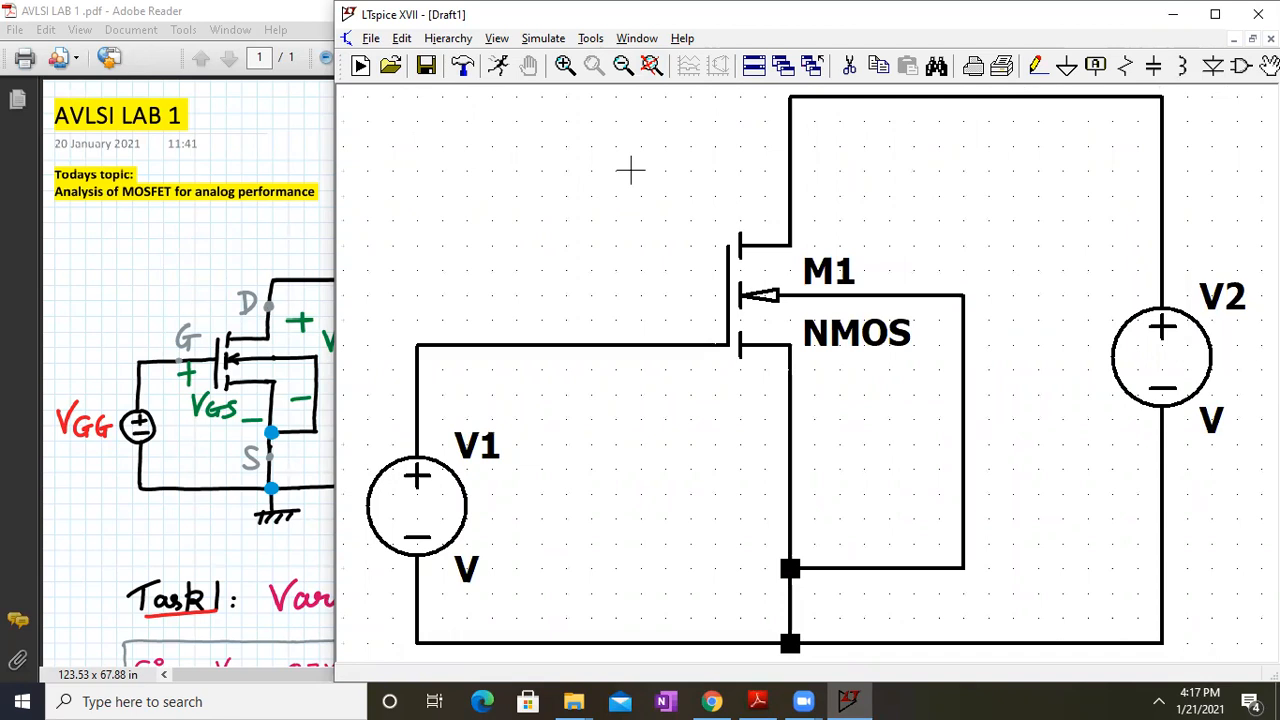
click(623, 65)
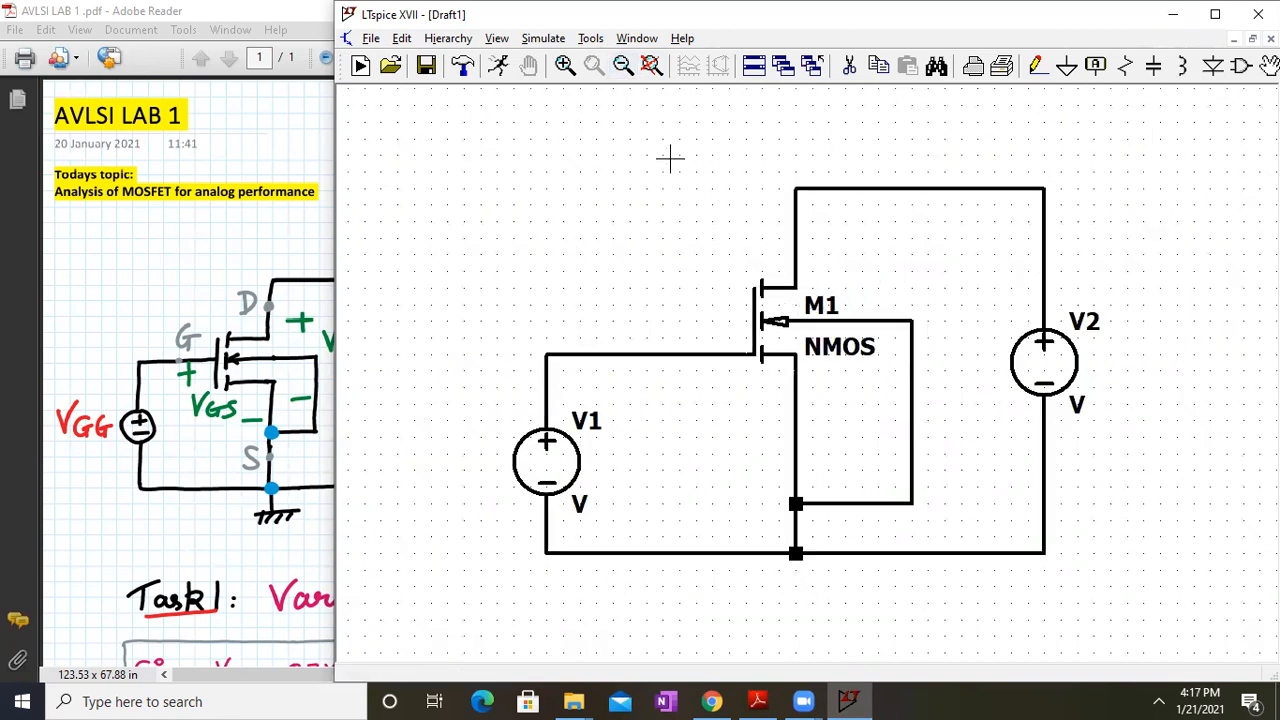
Place a 1.5-size comment with 'AVLSI LAB 1', student name, roll number and date above the circuit
right_click(621, 128)
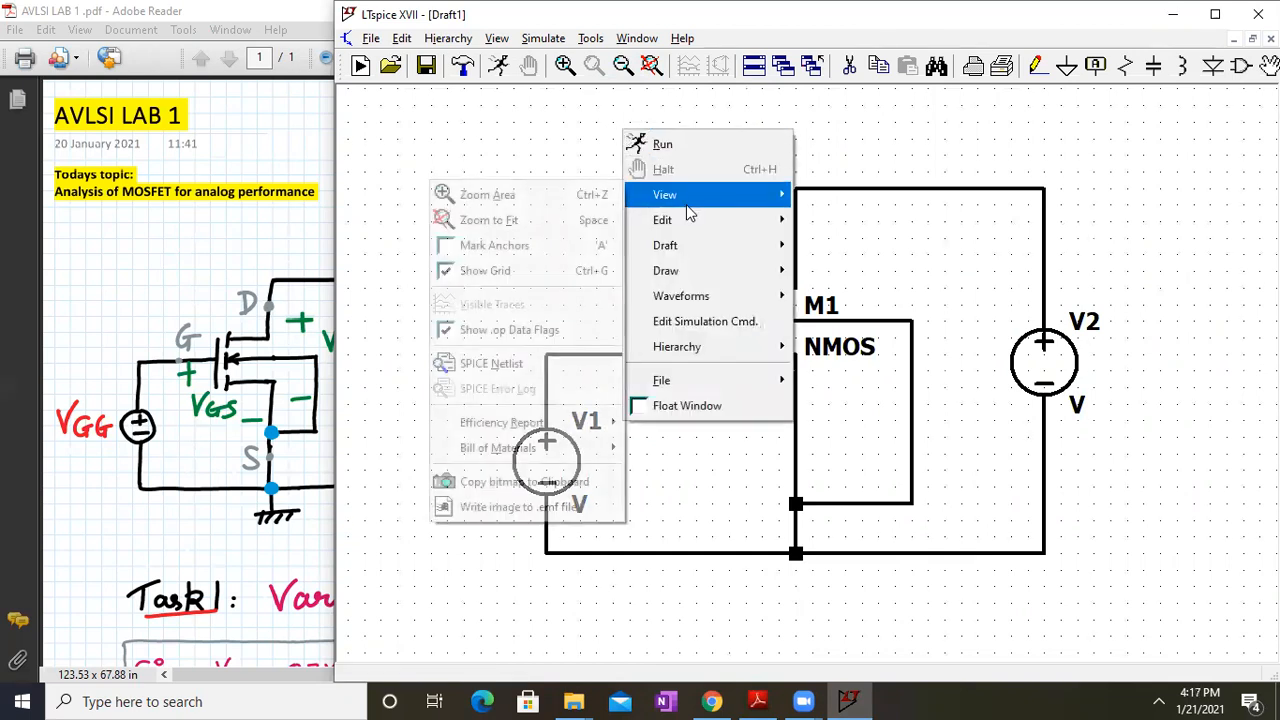
mouse_move(687, 228)
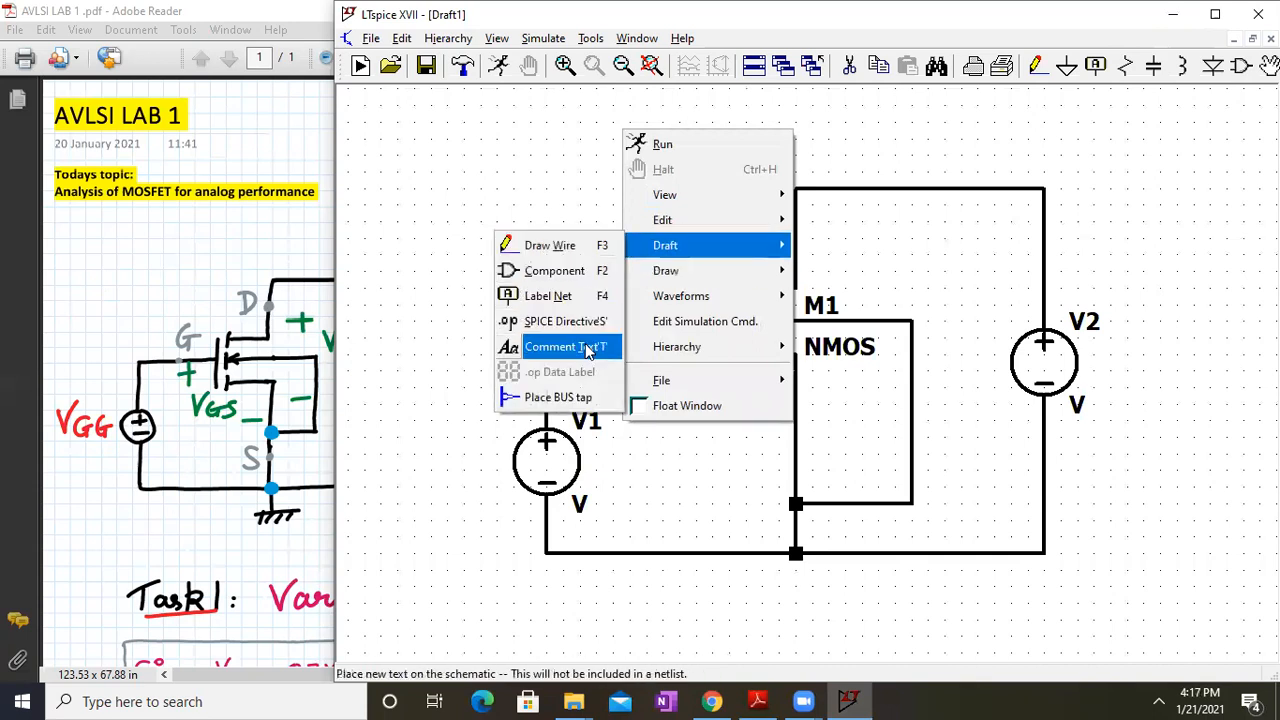
click(588, 347)
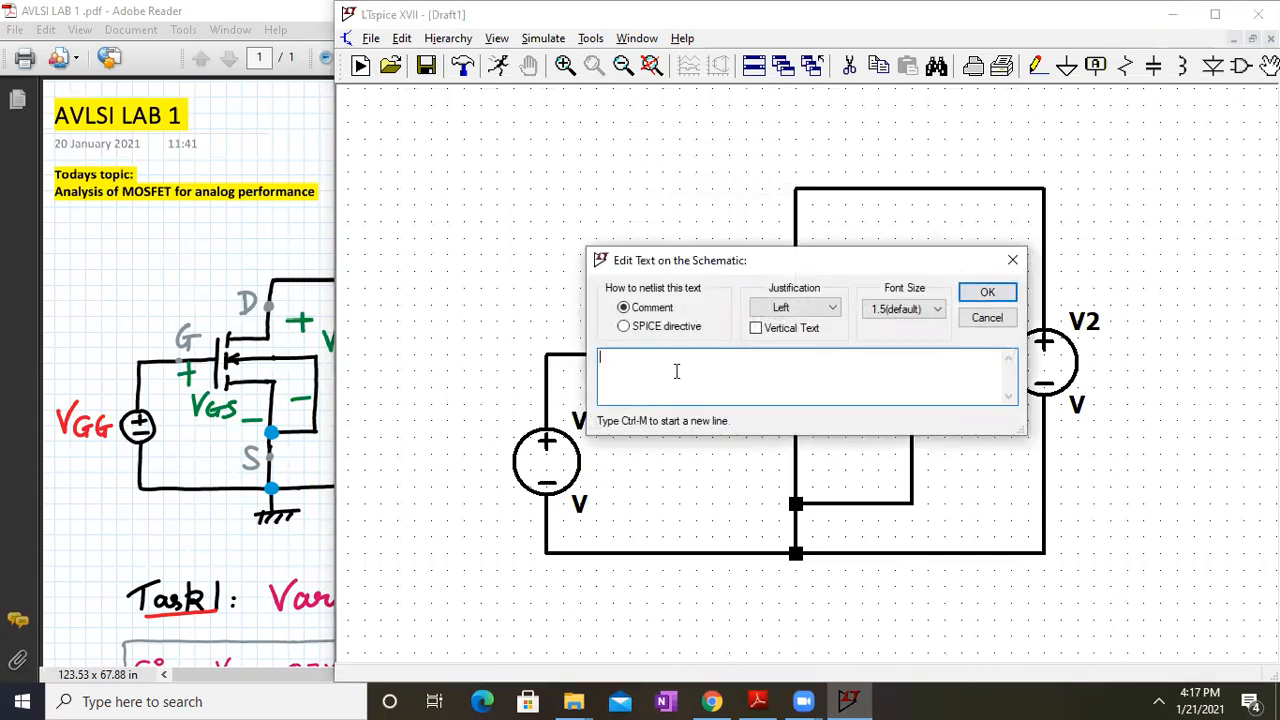
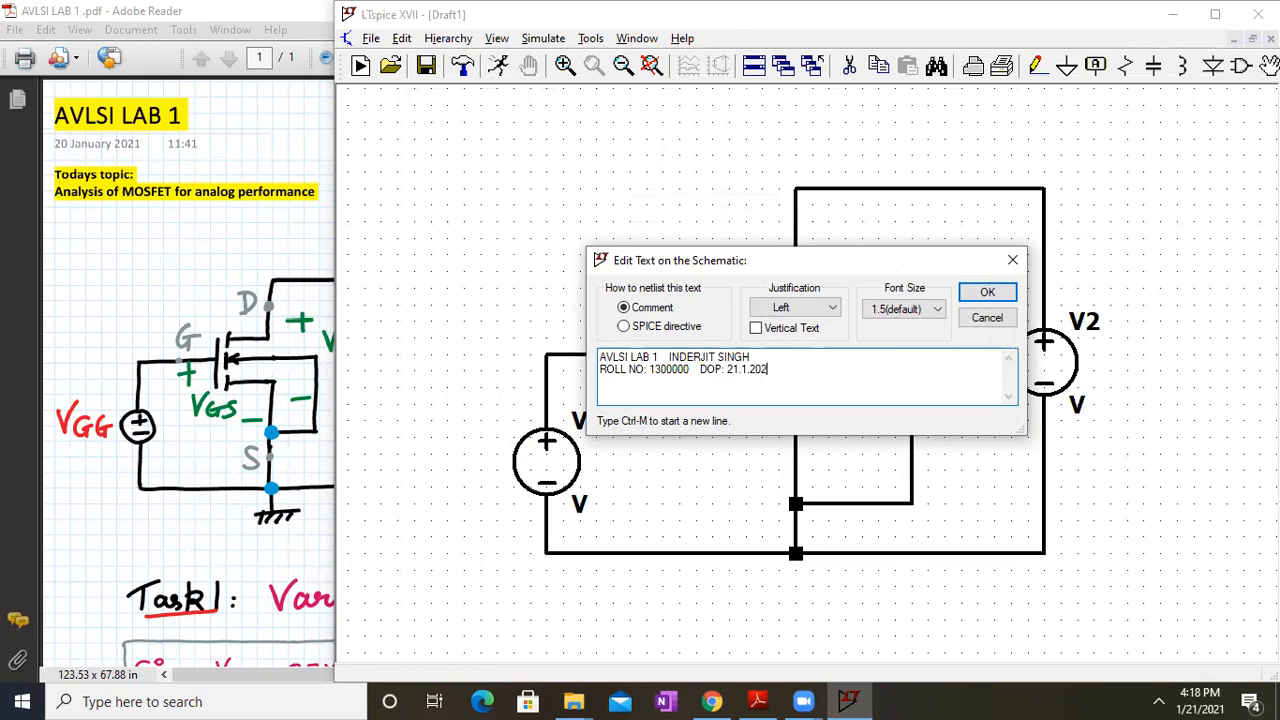
click(938, 310)
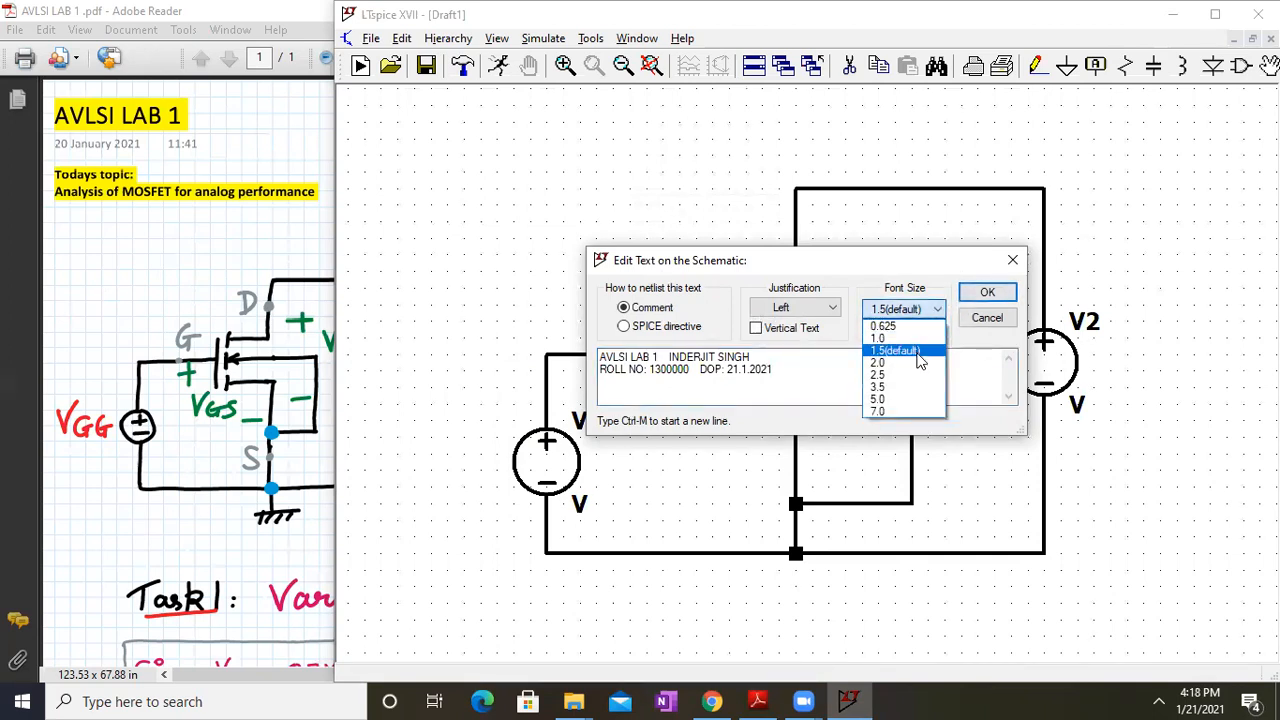
click(920, 351)
click(986, 293)
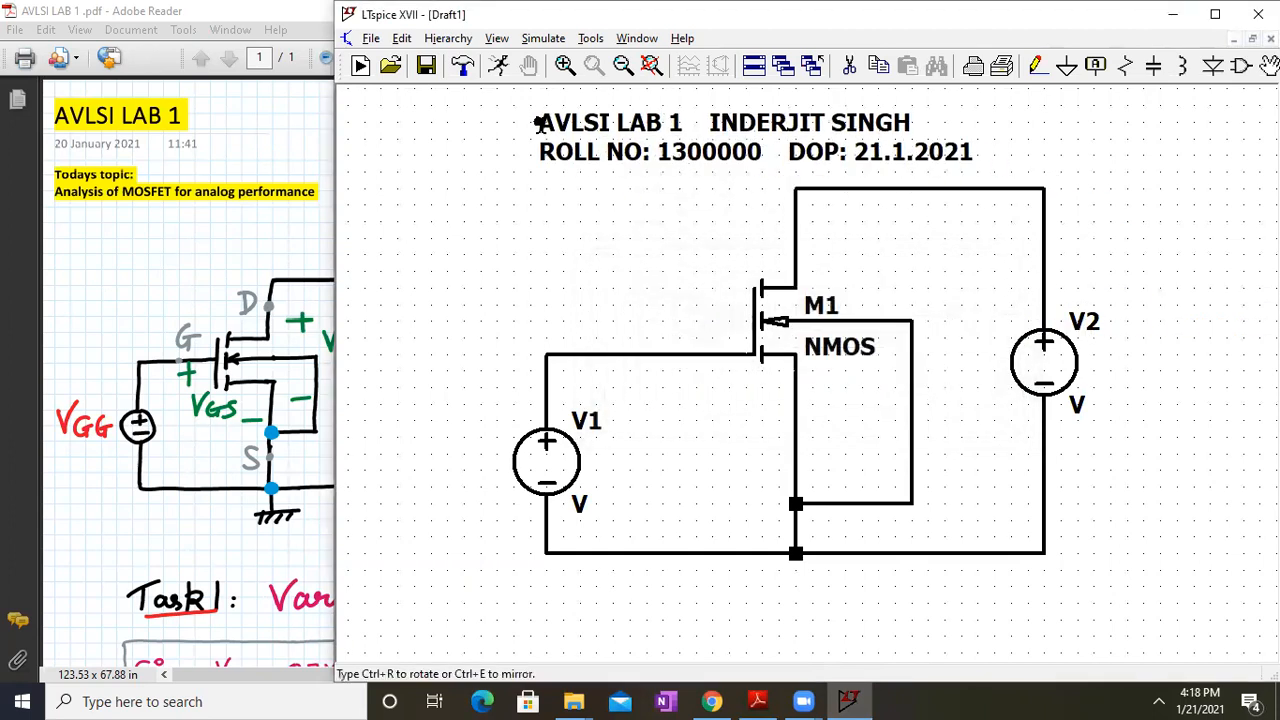
click(612, 122)
click(651, 65)
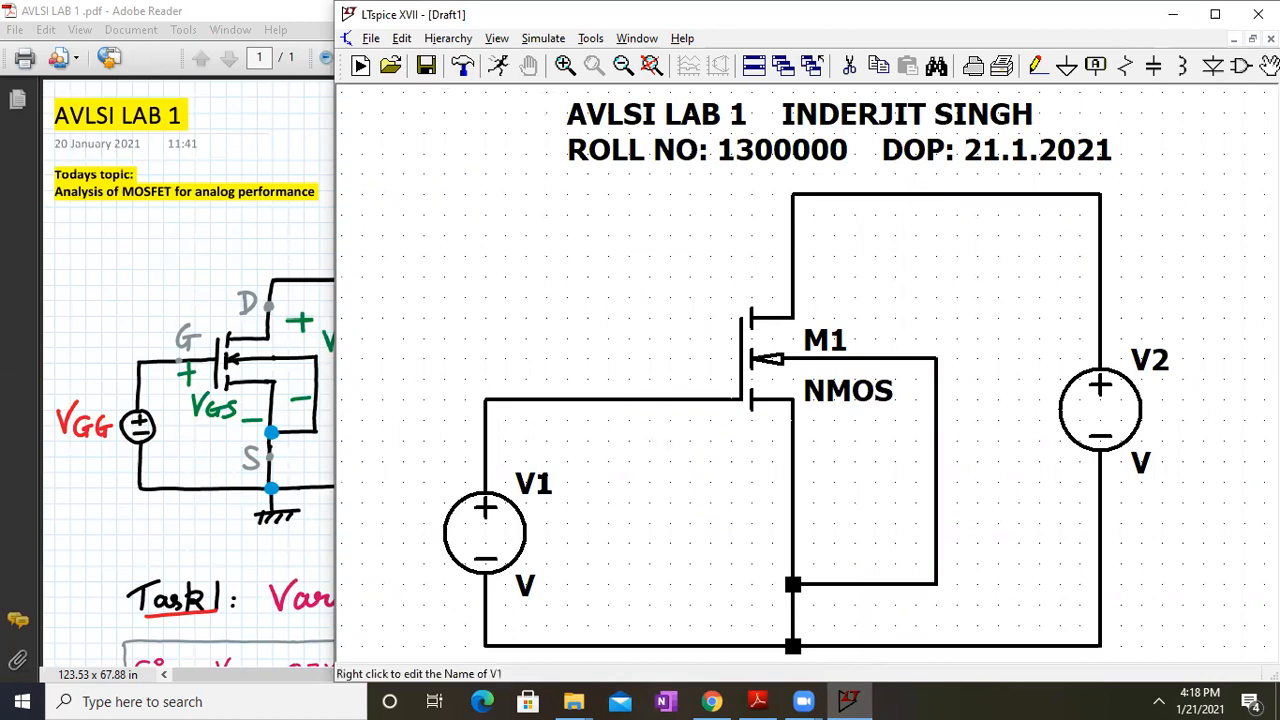
Rename sources V1 to VGG and V2 to VDD
right_click(533, 483)
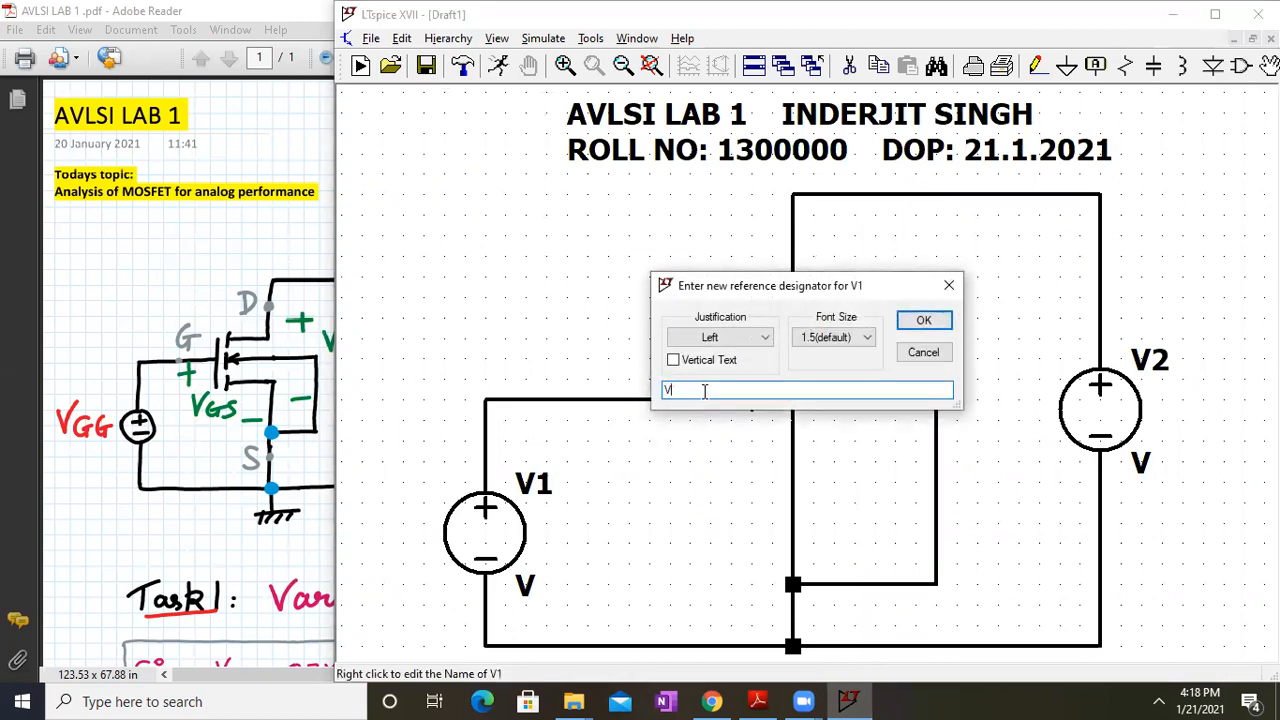
text(VGG)
key(Return)
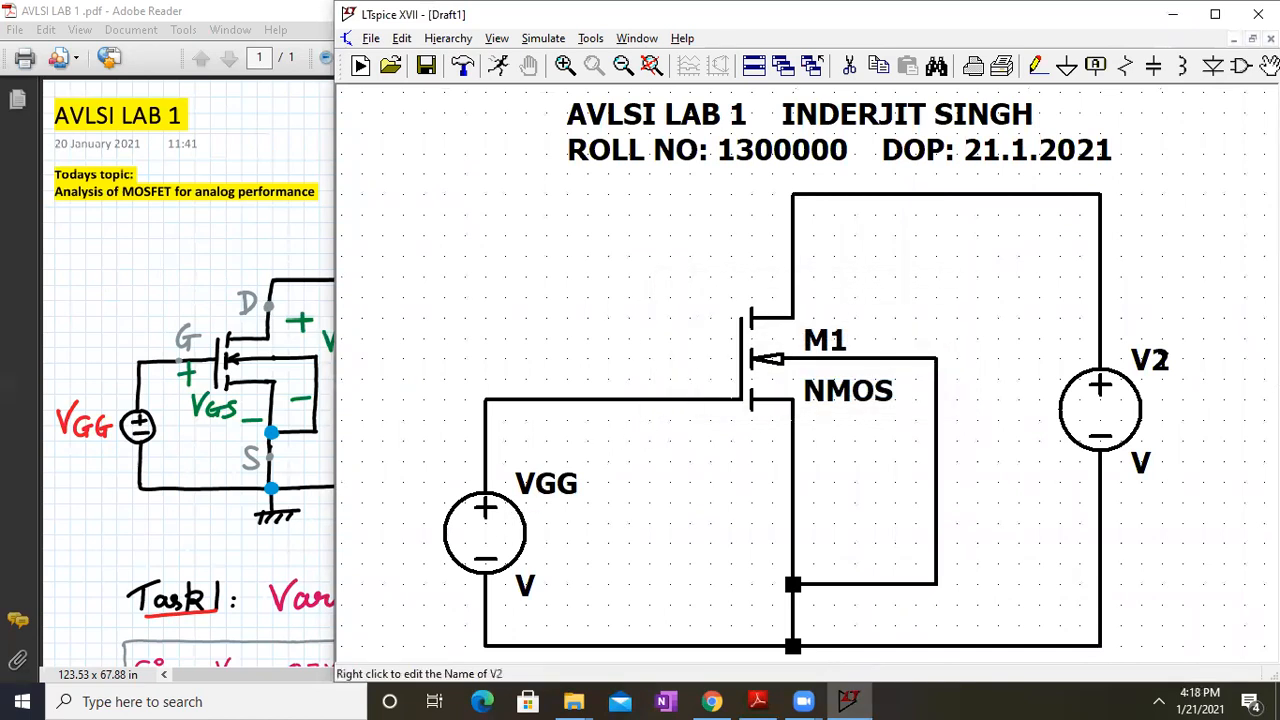
right_click(1146, 365)
text(VDD)
key(Return)
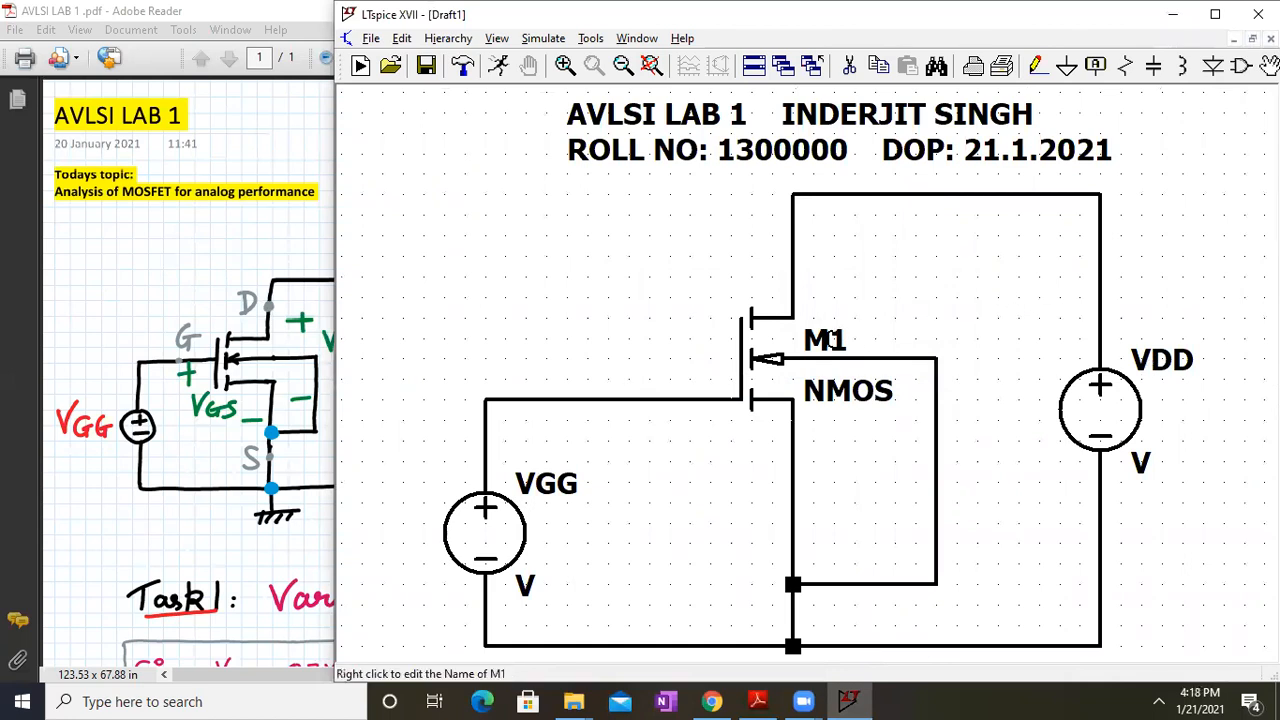
Rename transistor M1 to M1_ followed by the student's name
right_click(829, 340)
click(745, 390)
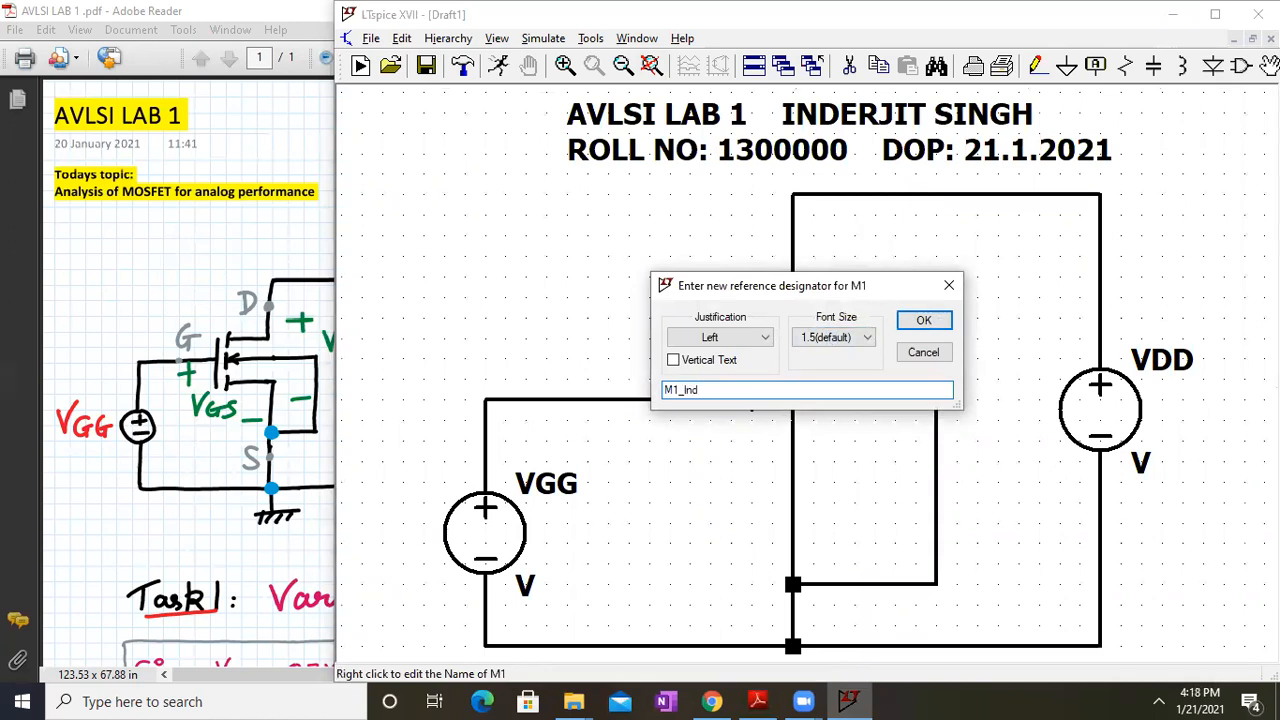
key(Return)
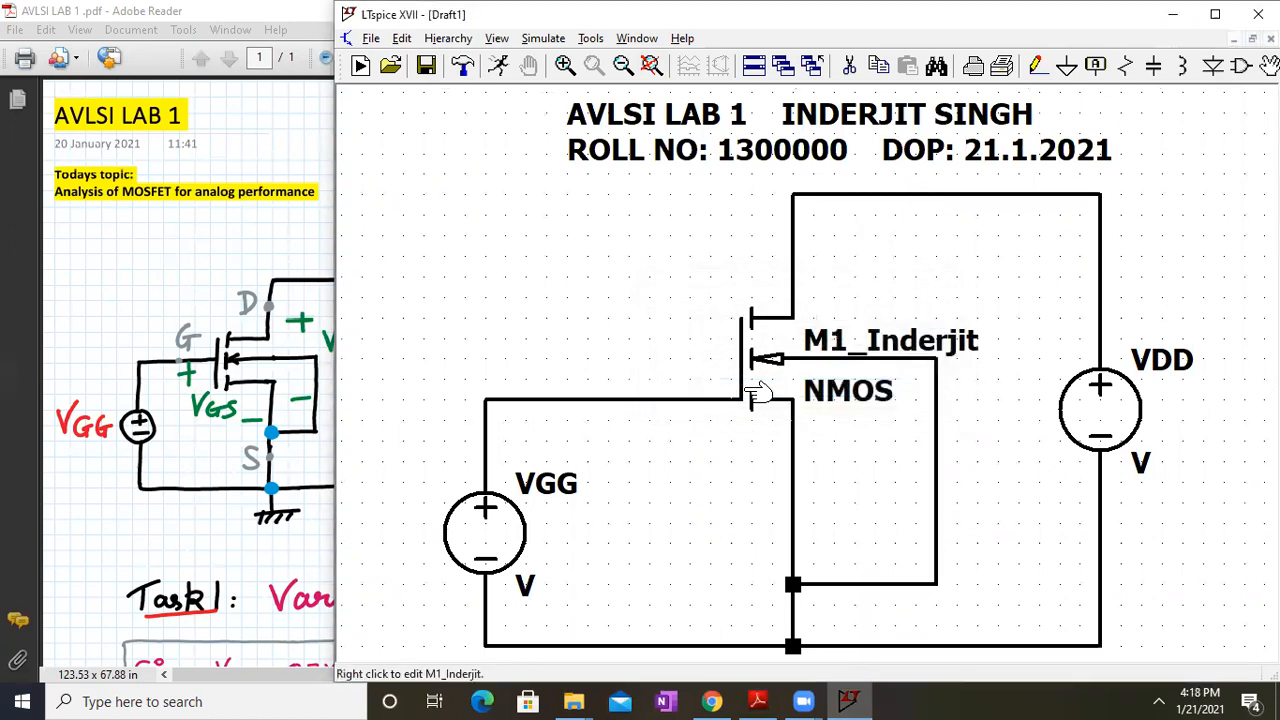
drag(731, 486, 757, 363)
Place a ground symbol below the source-body junction and wire it to that node
click(1066, 65)
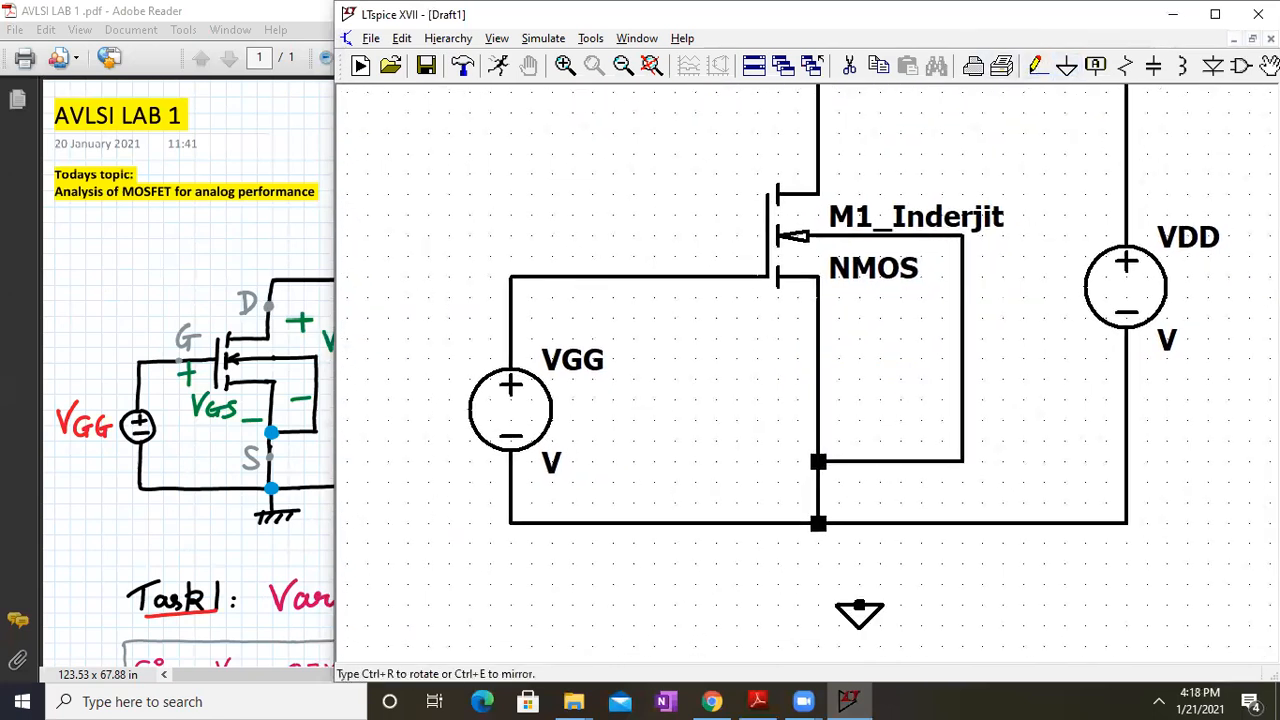
click(818, 588)
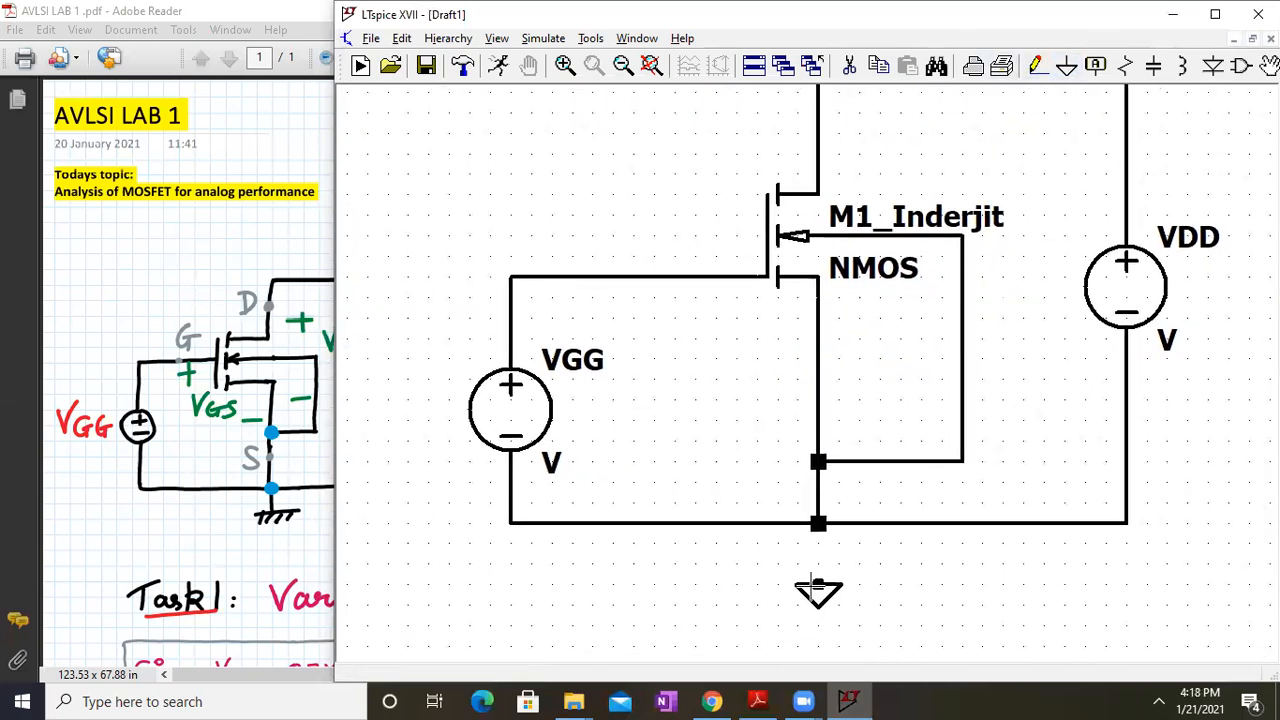
click(1036, 65)
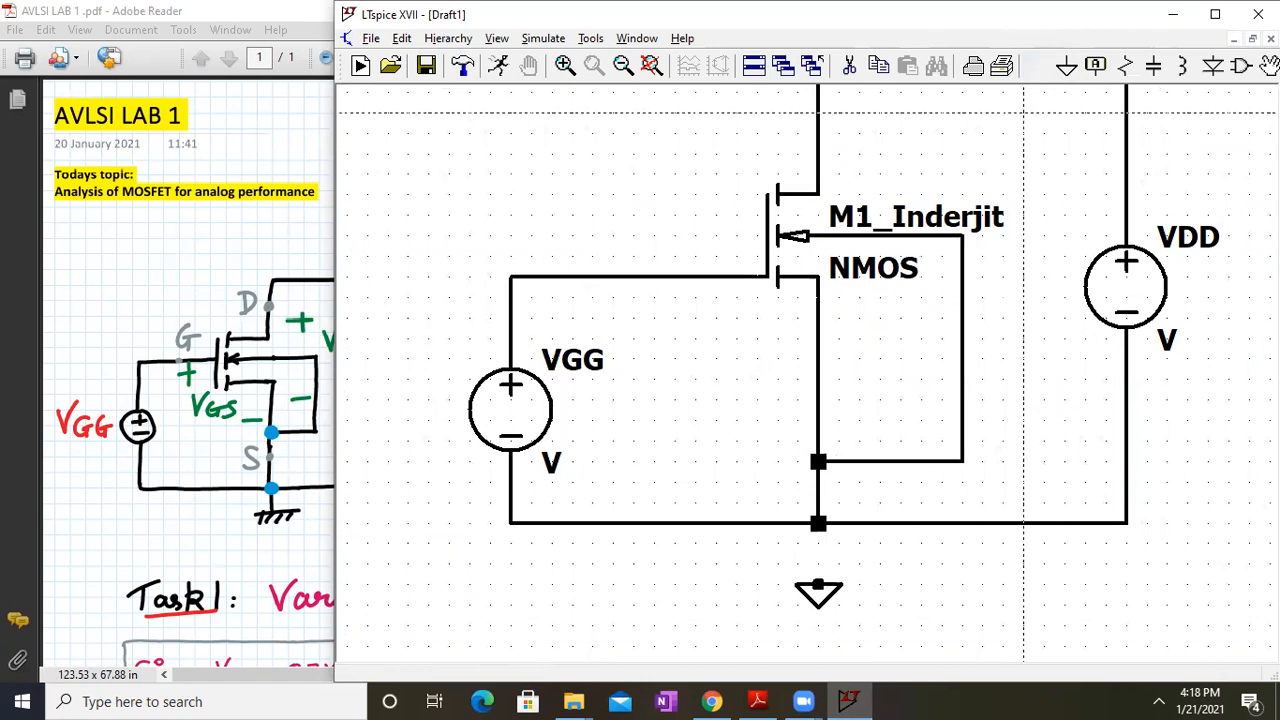
click(818, 523)
click(818, 588)
key(Escape)
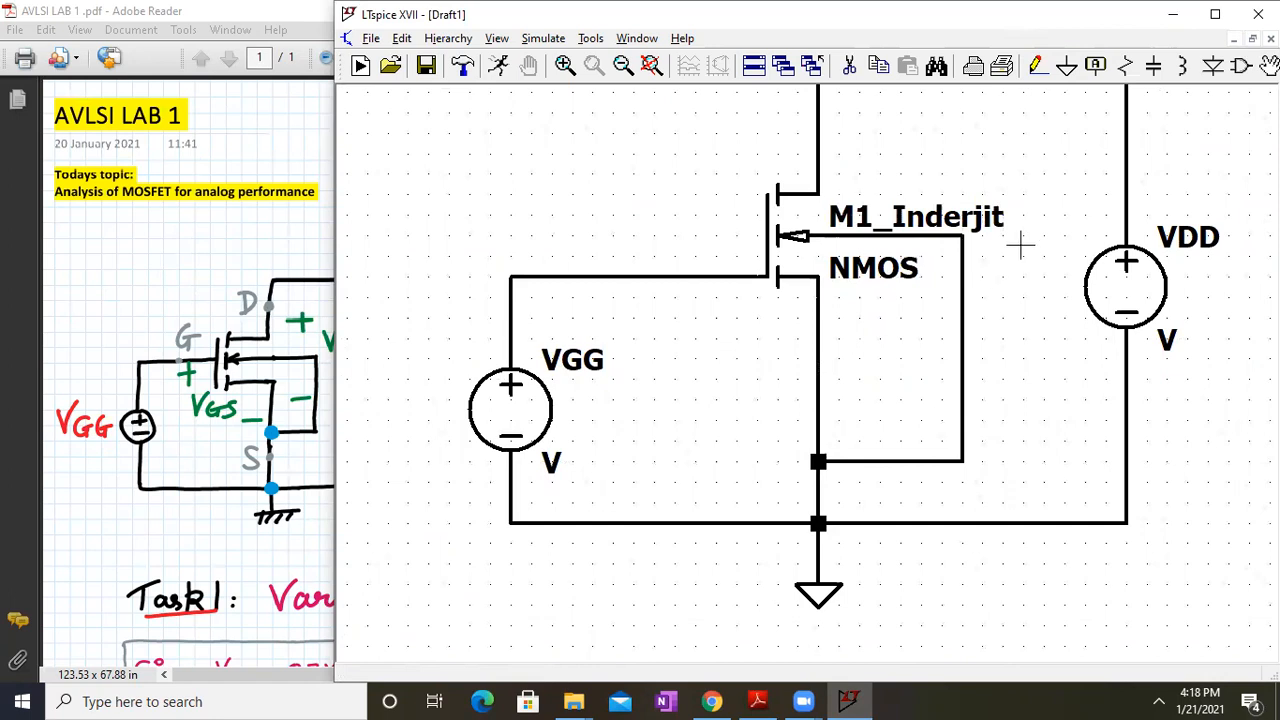
drag(1034, 234, 1014, 277)
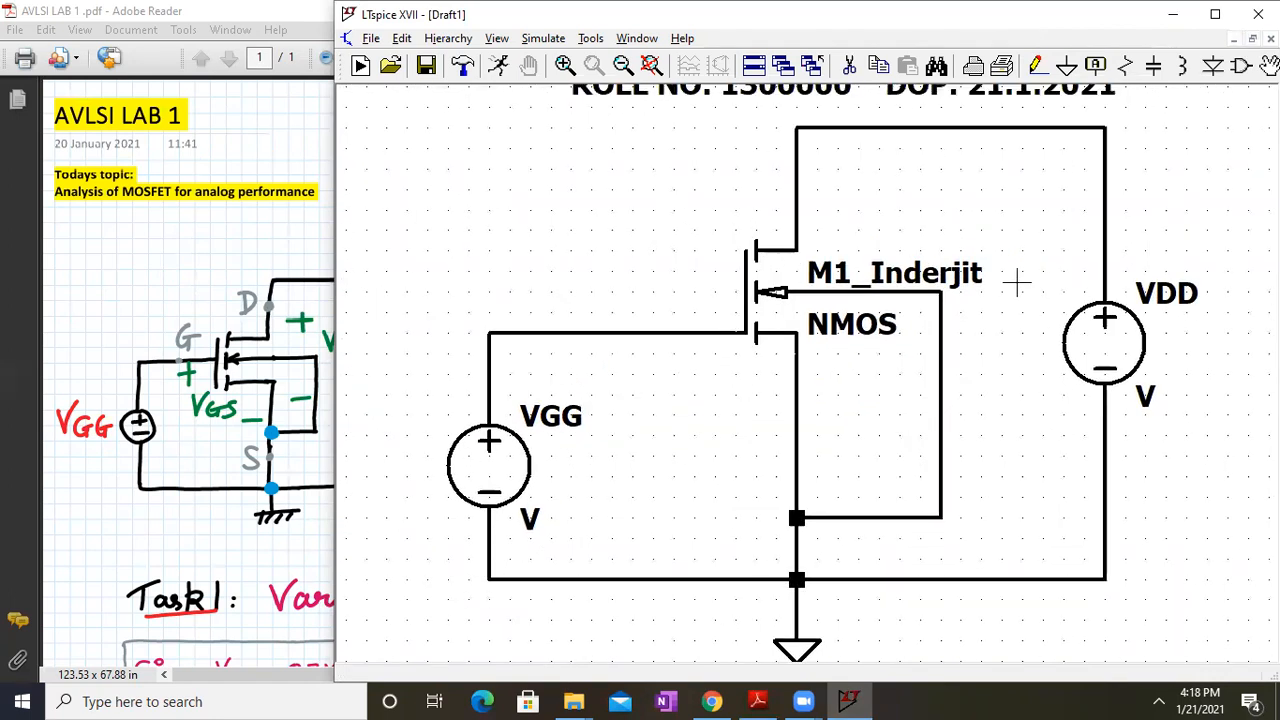
Label the gate net G_ plus the student's name and drop copies on the drain and source wires
right_click(575, 333)
click(605, 371)
text(G_Inderjit)
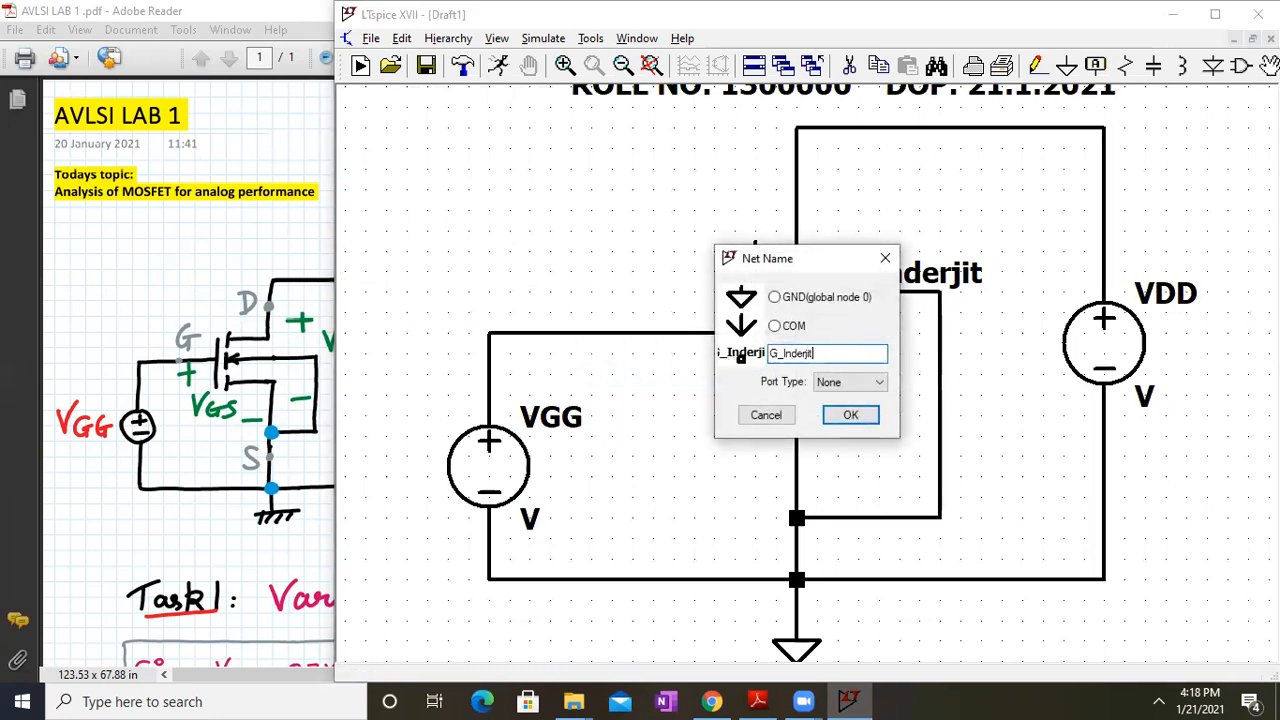
key(Return)
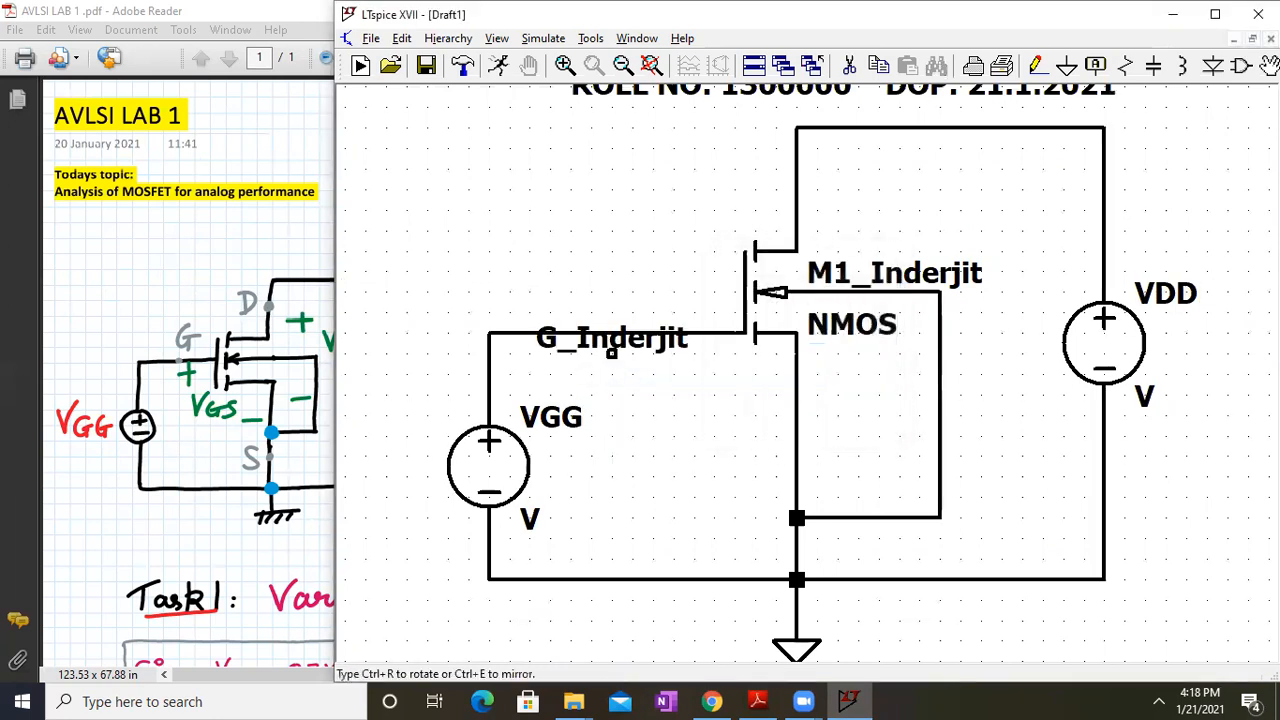
click(612, 333)
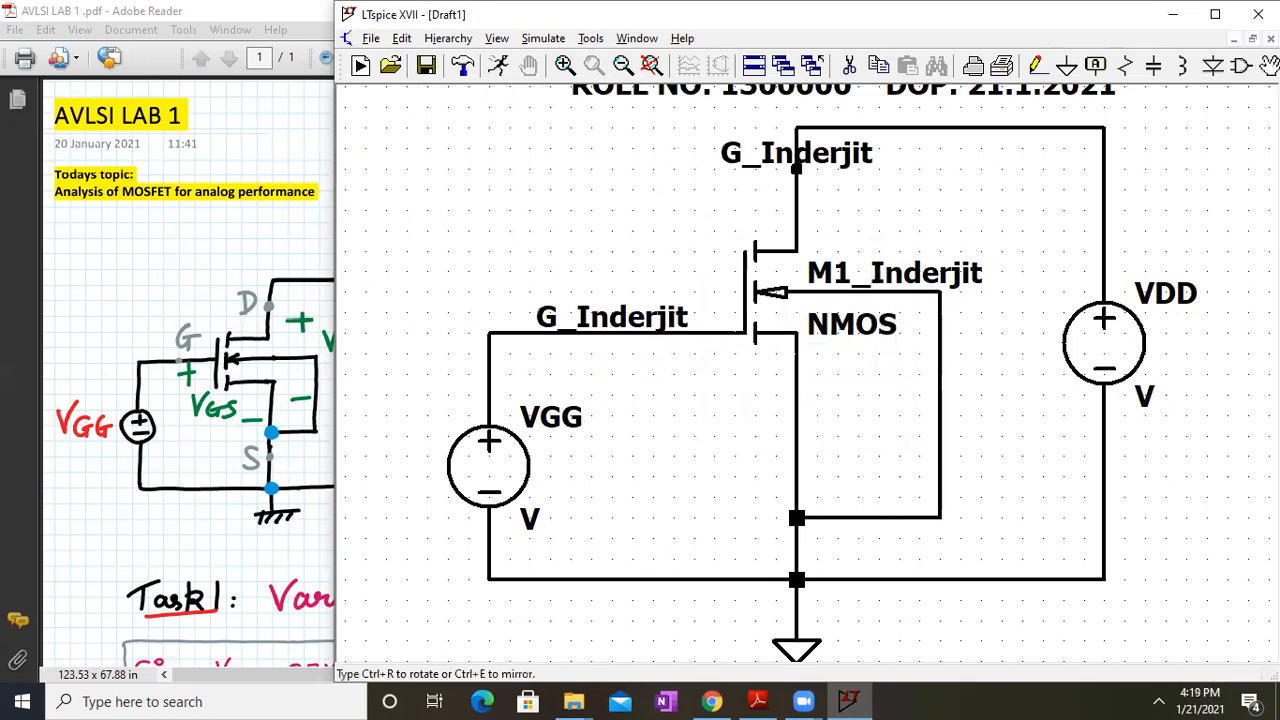
click(797, 169)
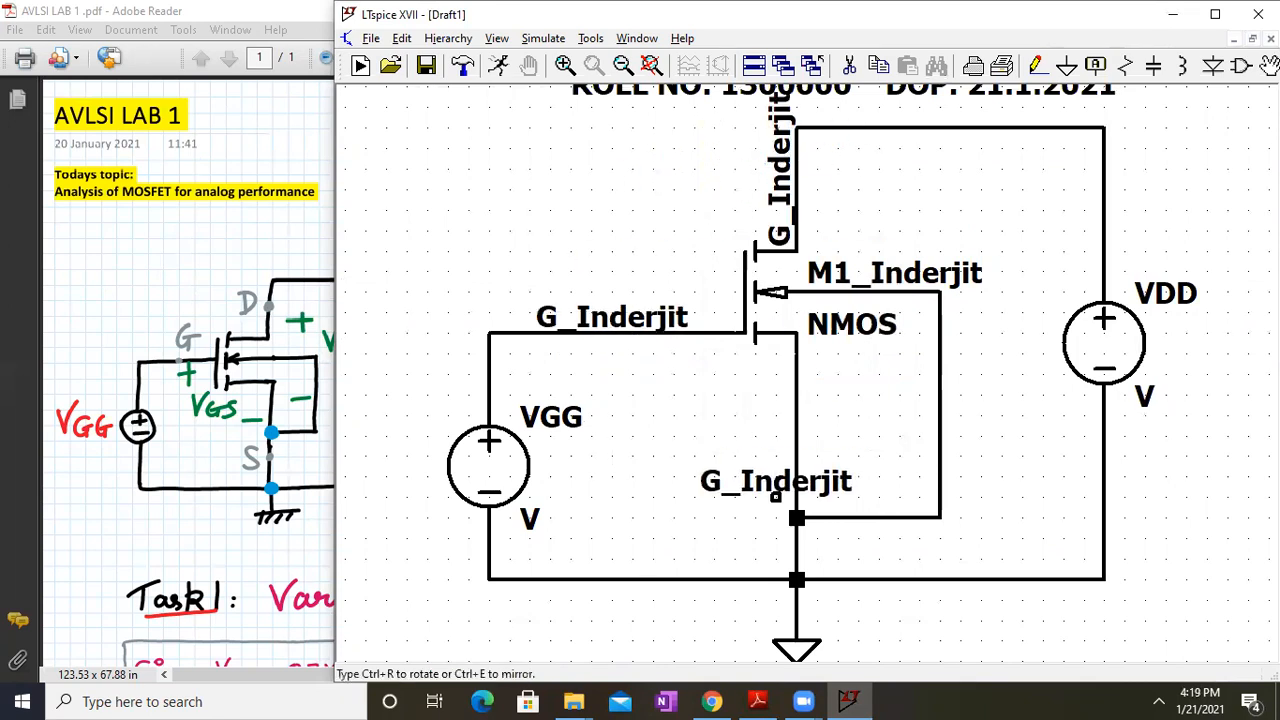
key(ctrl+r)
click(797, 415)
key(Escape)
right_click(675, 455)
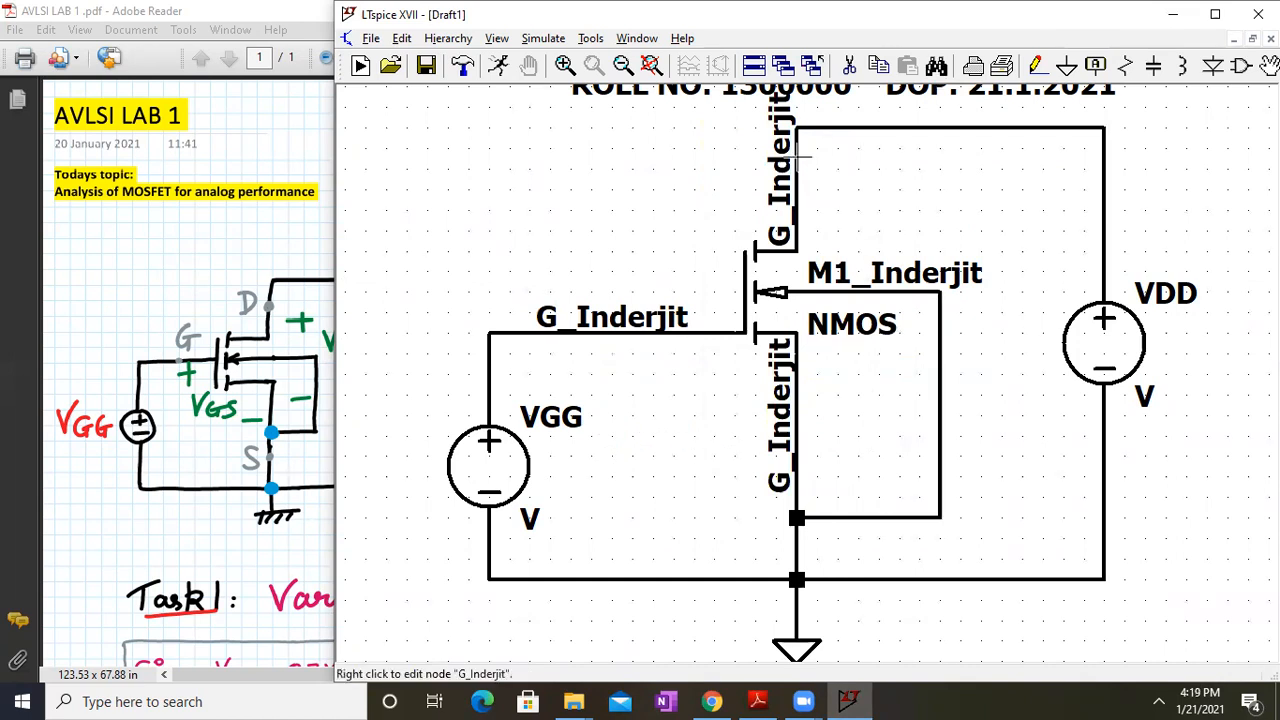
Change the drain and source label copies to D_ and S_ with the student's name
right_click(780, 405)
click(776, 353)
key(BackSpace)
text(D_Inderjit)
key(Return)
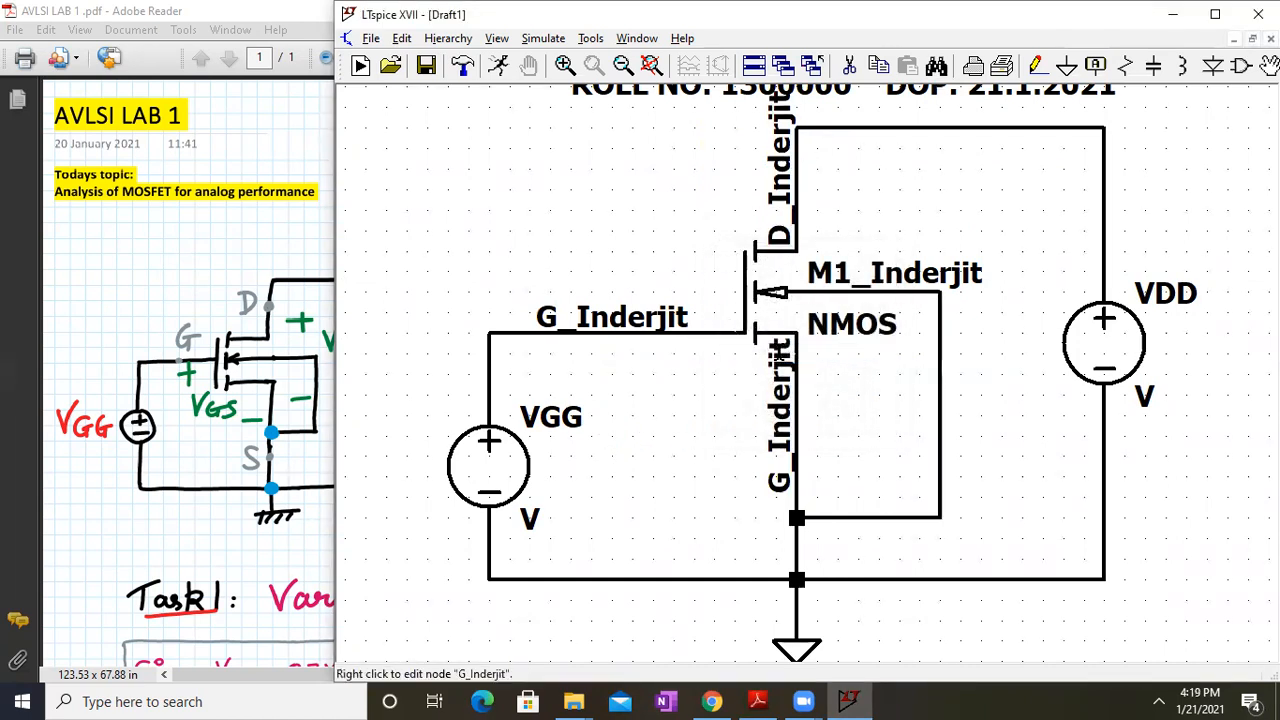
right_click(776, 461)
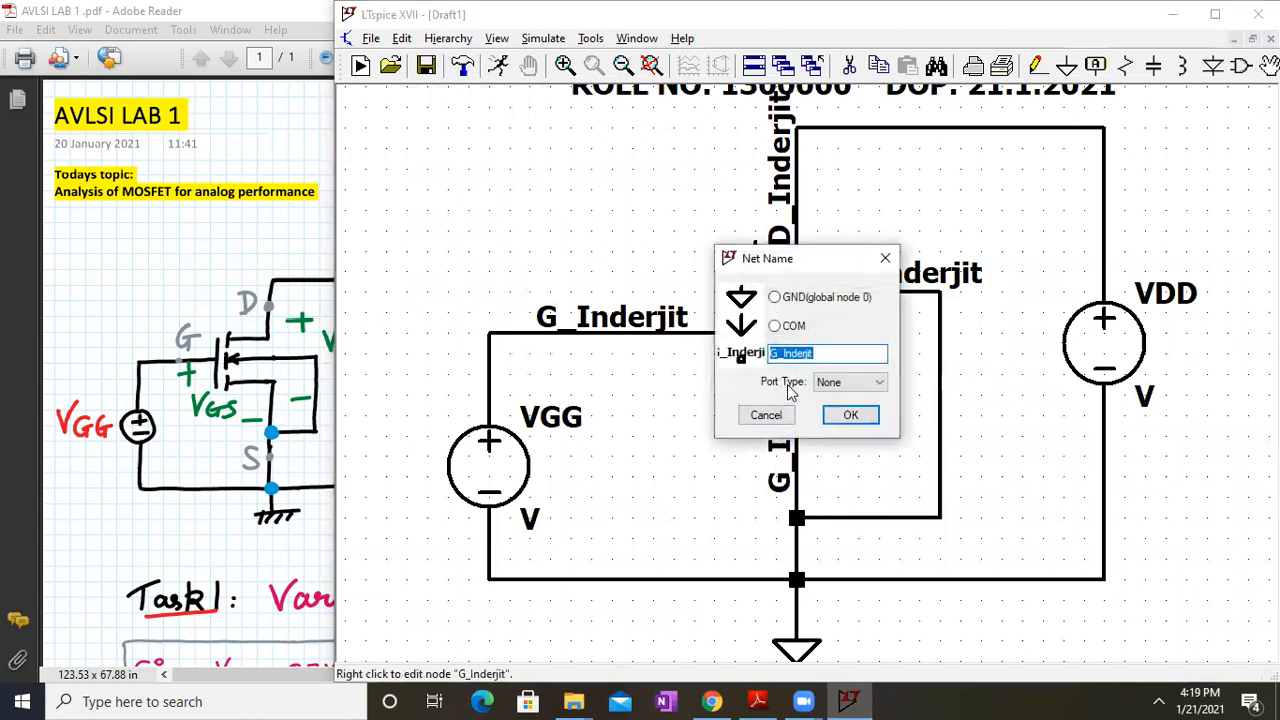
click(776, 353)
key(BackSpace)
text(S)
key(Return)
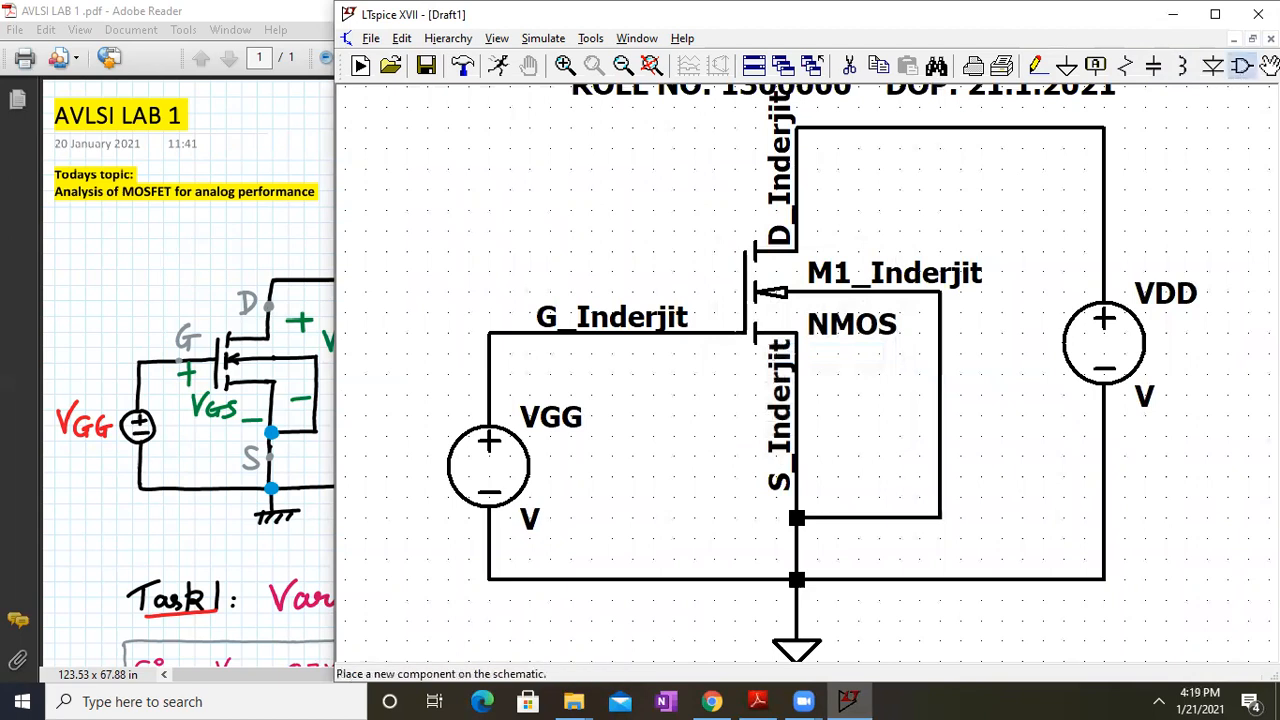
Move the source and drain net labels slightly lower on their wires
click(1266, 66)
key(Escape)
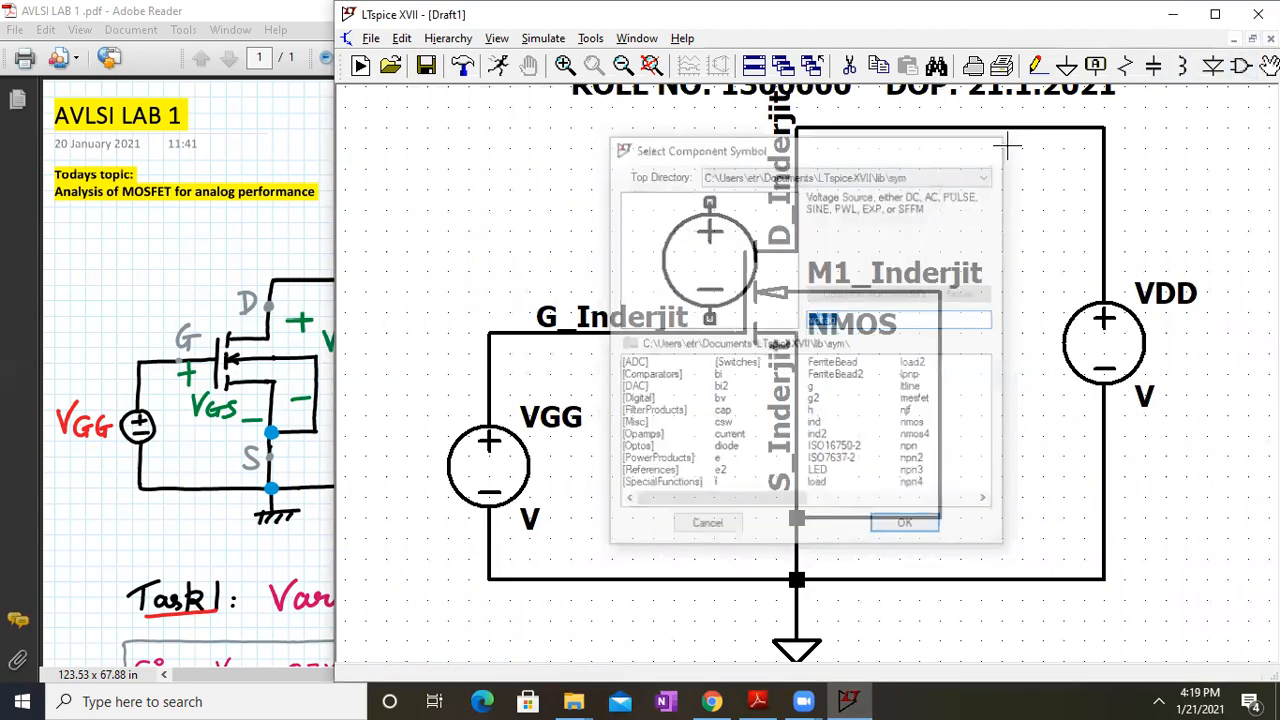
click(1268, 66)
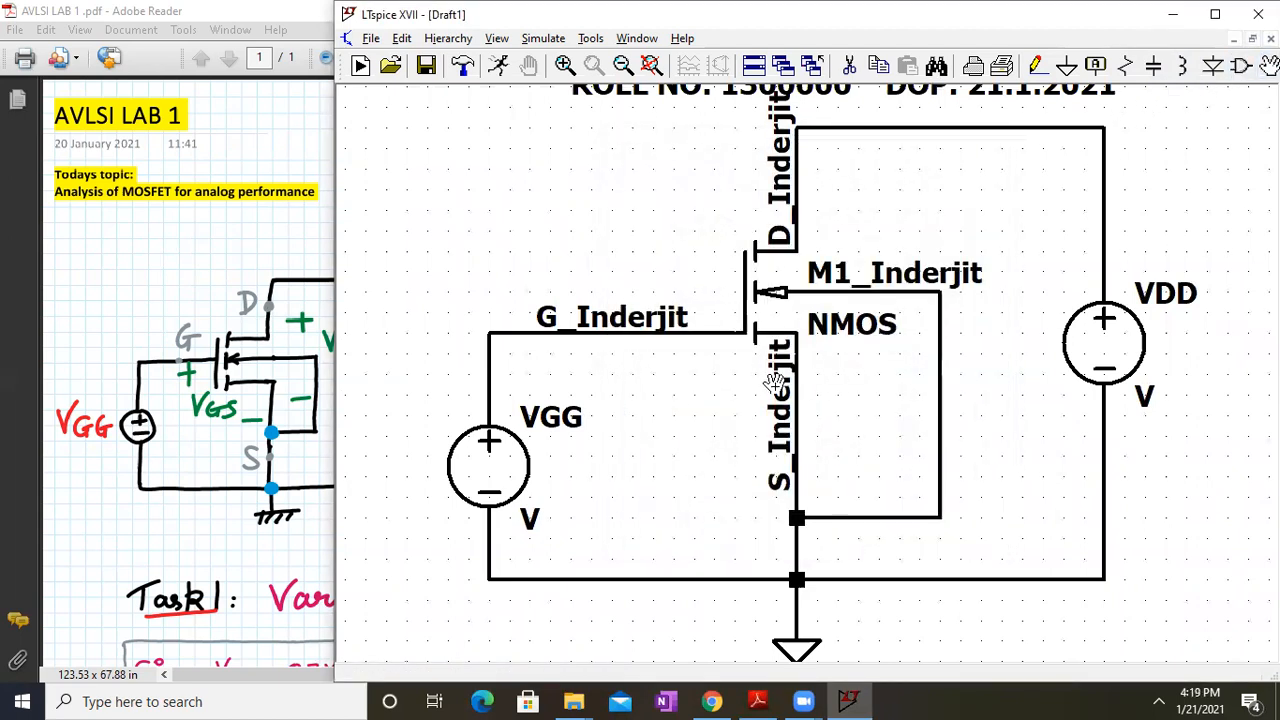
click(775, 402)
click(773, 421)
click(788, 178)
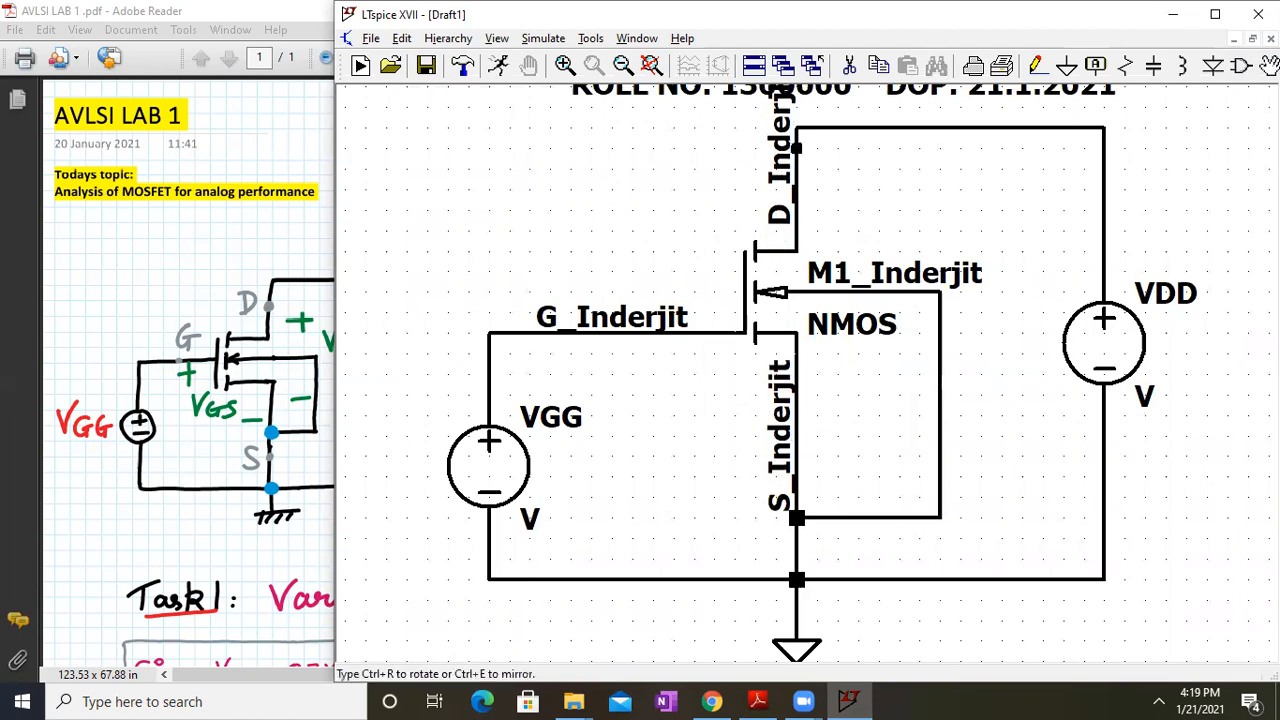
click(786, 185)
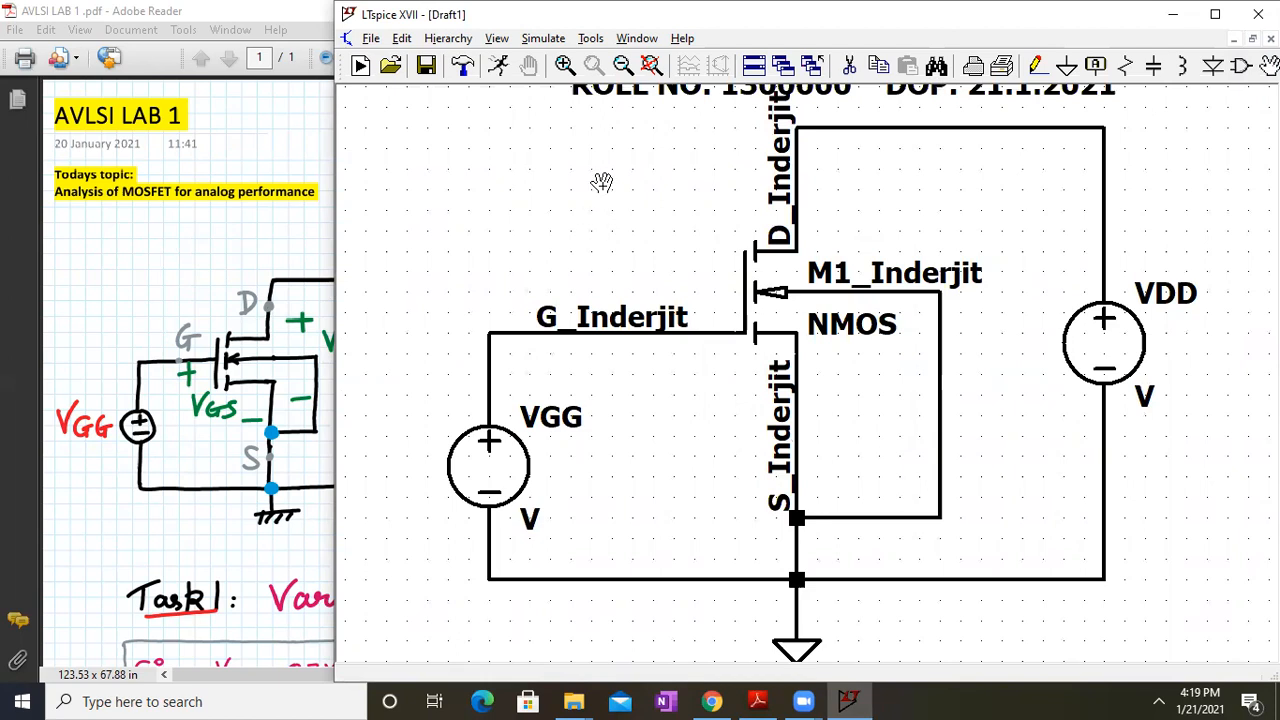
click(651, 65)
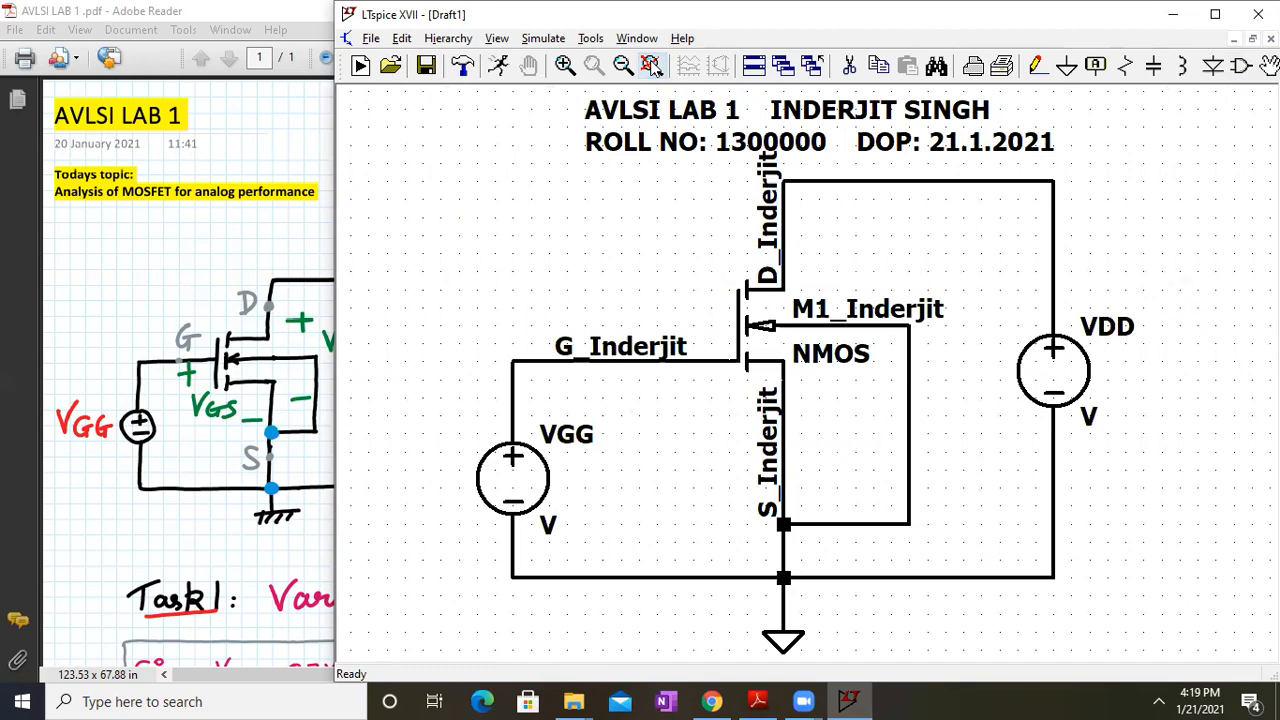
Scroll the lab sheet to Task 1's given parameters and items c) and d)
click(282, 370)
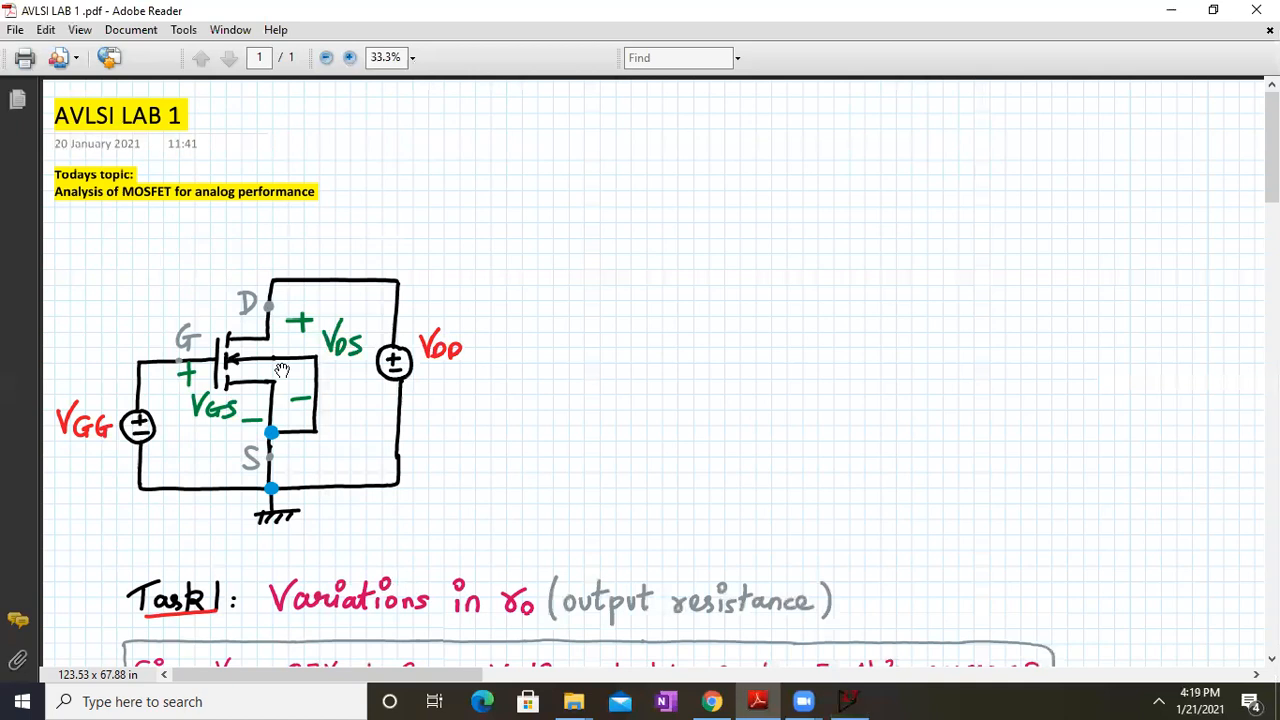
drag(372, 452, 361, 207)
drag(405, 434, 385, 355)
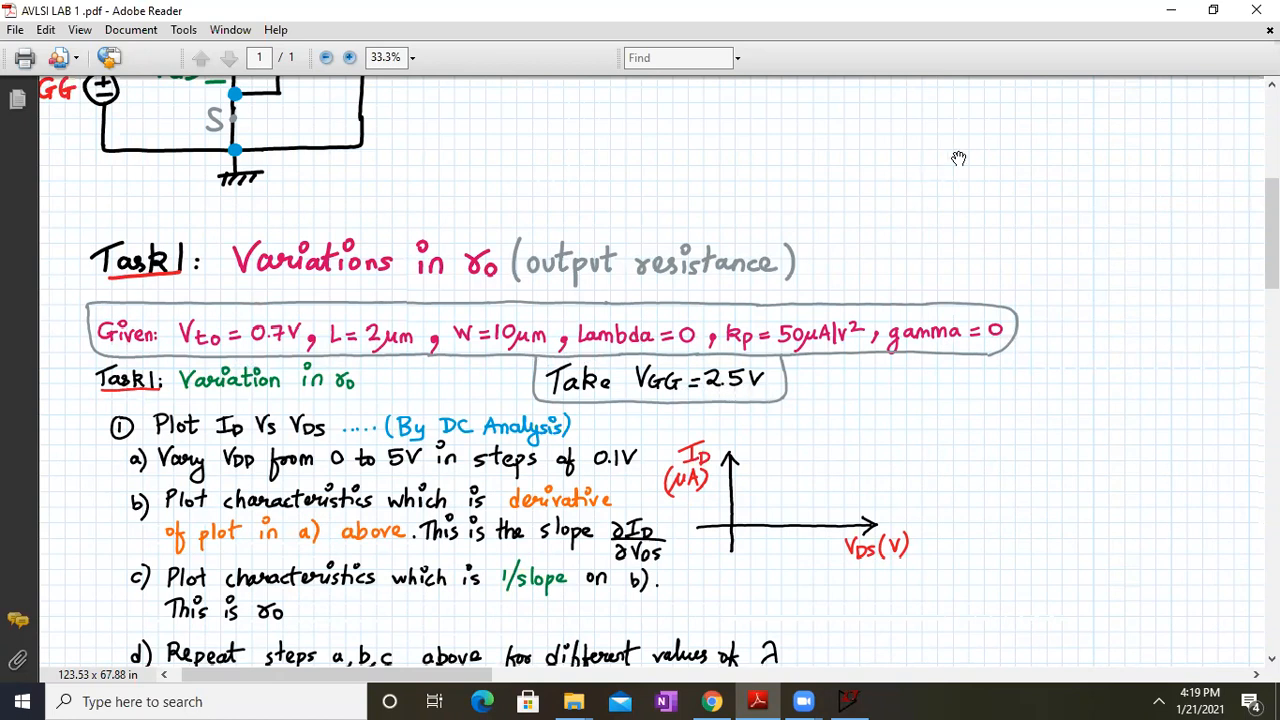
scroll(275, 462, down, 3)
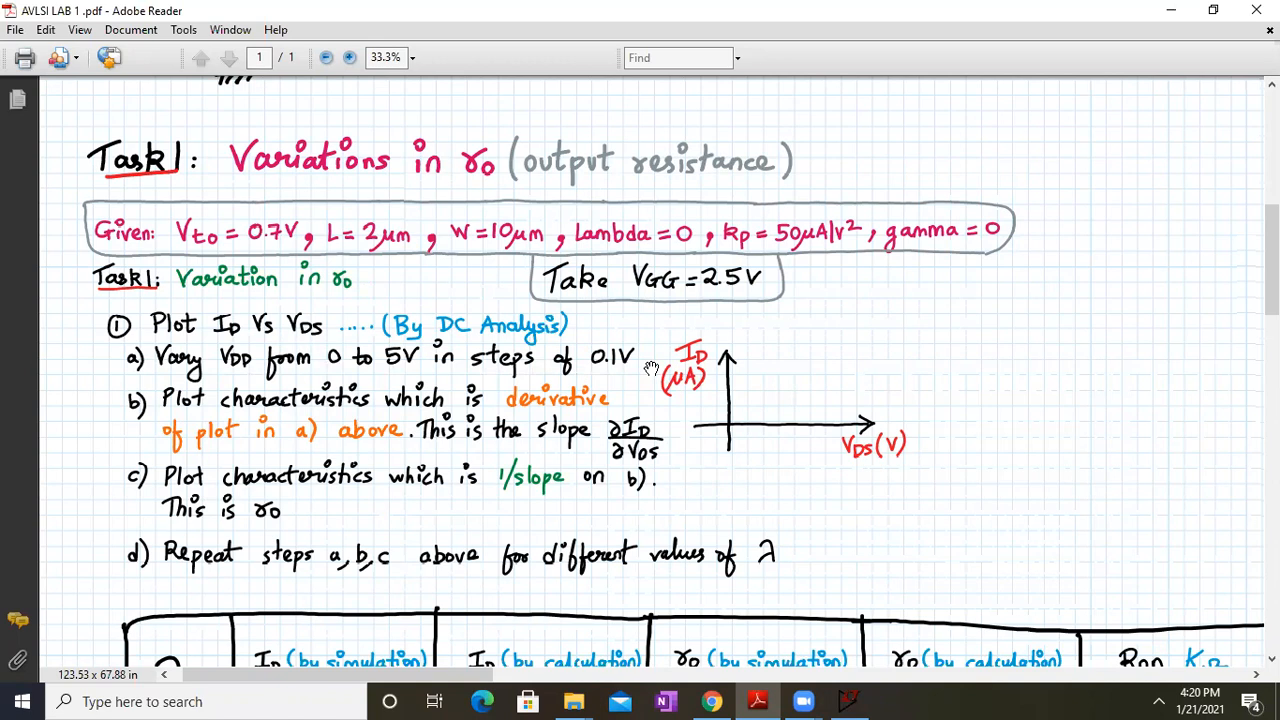
Restore the PDF window, move it left and narrow it beside the schematic
click(1213, 9)
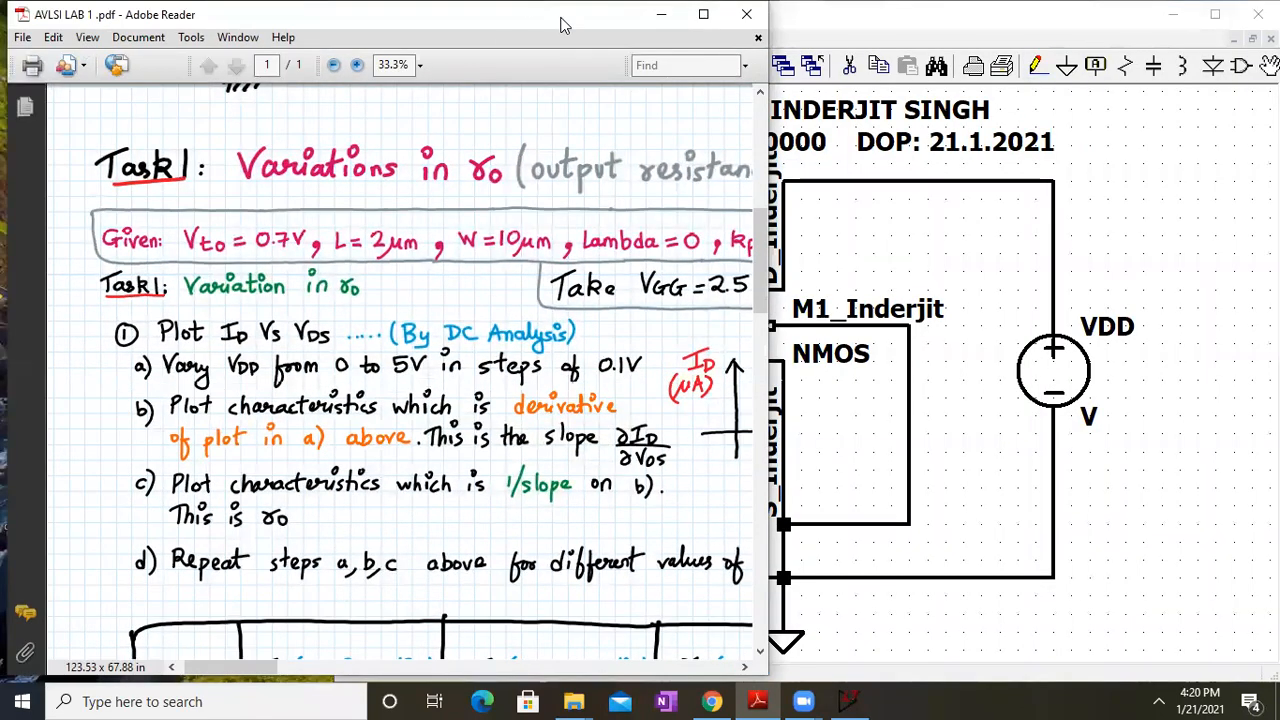
drag(561, 25, 414, 32)
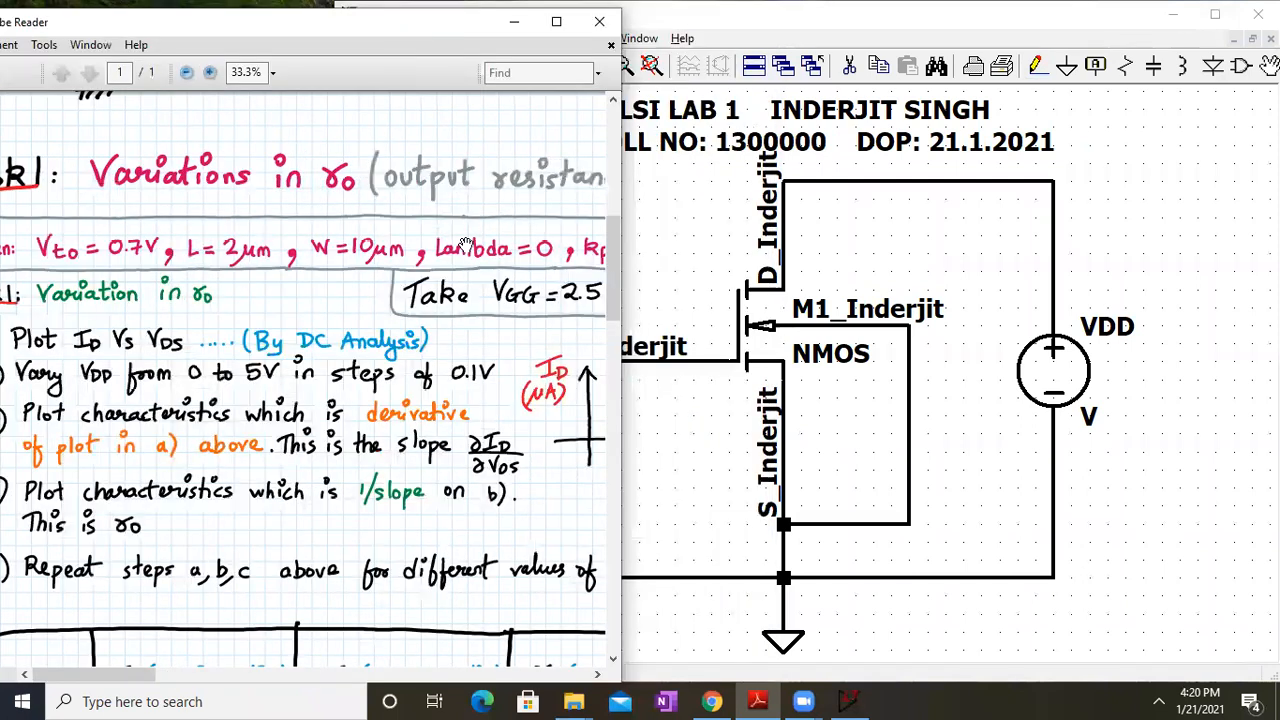
scroll(465, 245, down, 1)
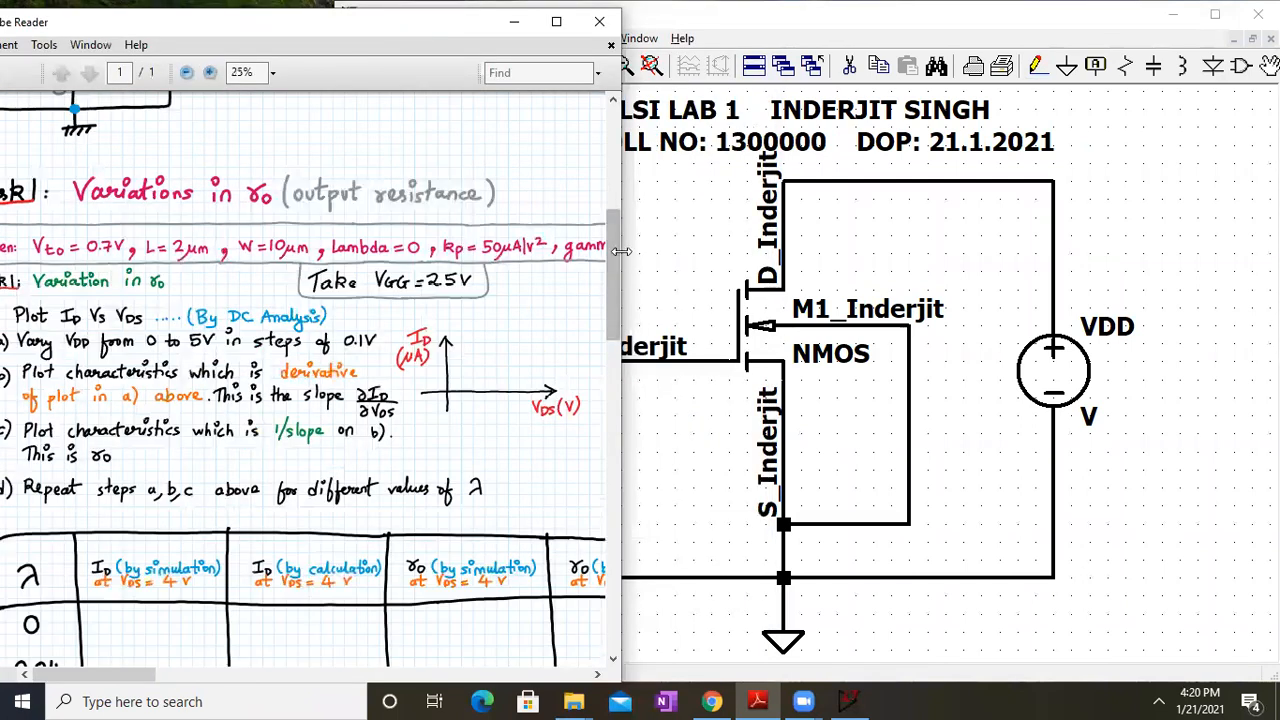
drag(621, 251, 451, 251)
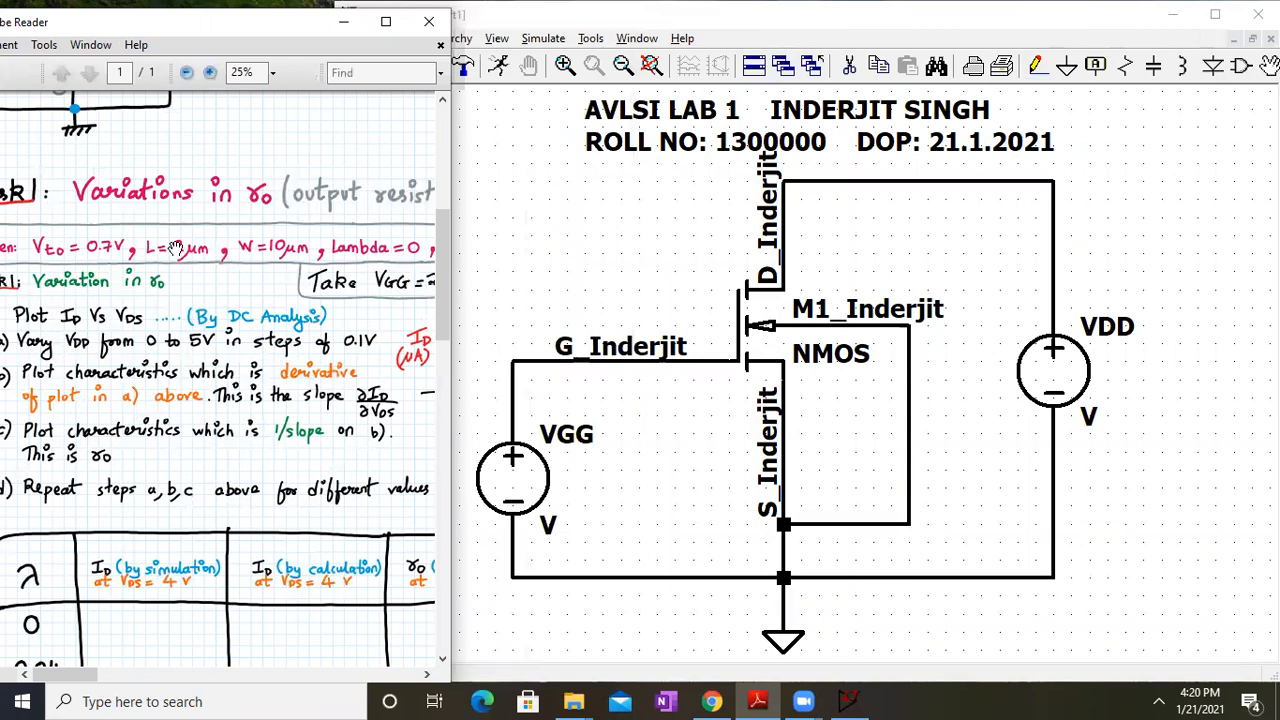
scroll(175, 247, up, 2)
drag(90, 303, 260, 312)
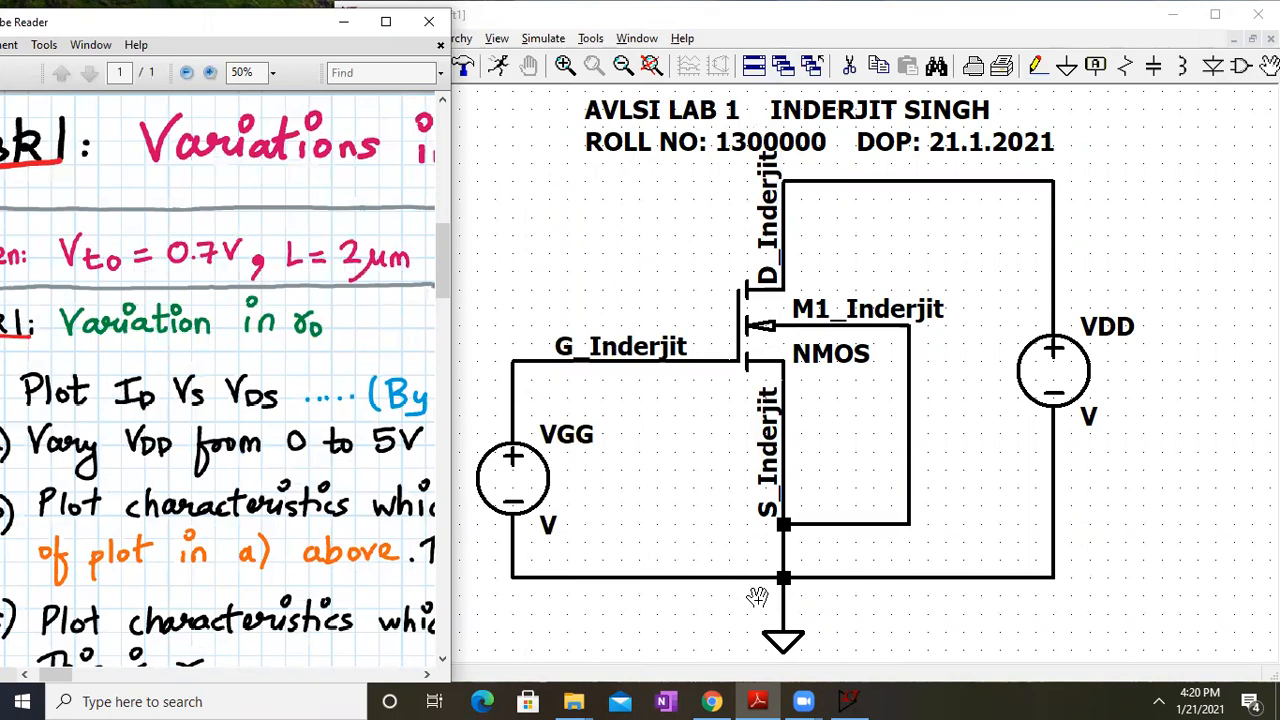
Begin a SPICE directive reading '.model nmos1 nmos vto=0.7V L=2um W=10um' from the handout values
click(594, 277)
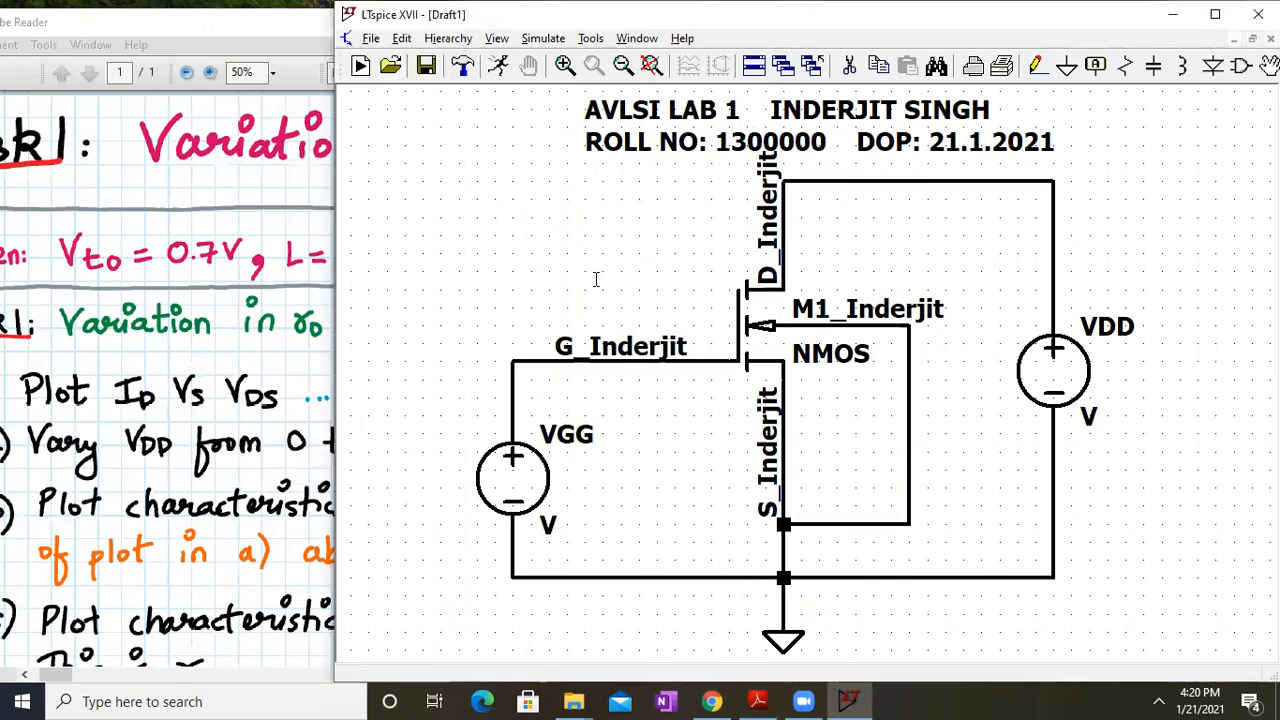
right_click(594, 279)
mouse_move(680, 422)
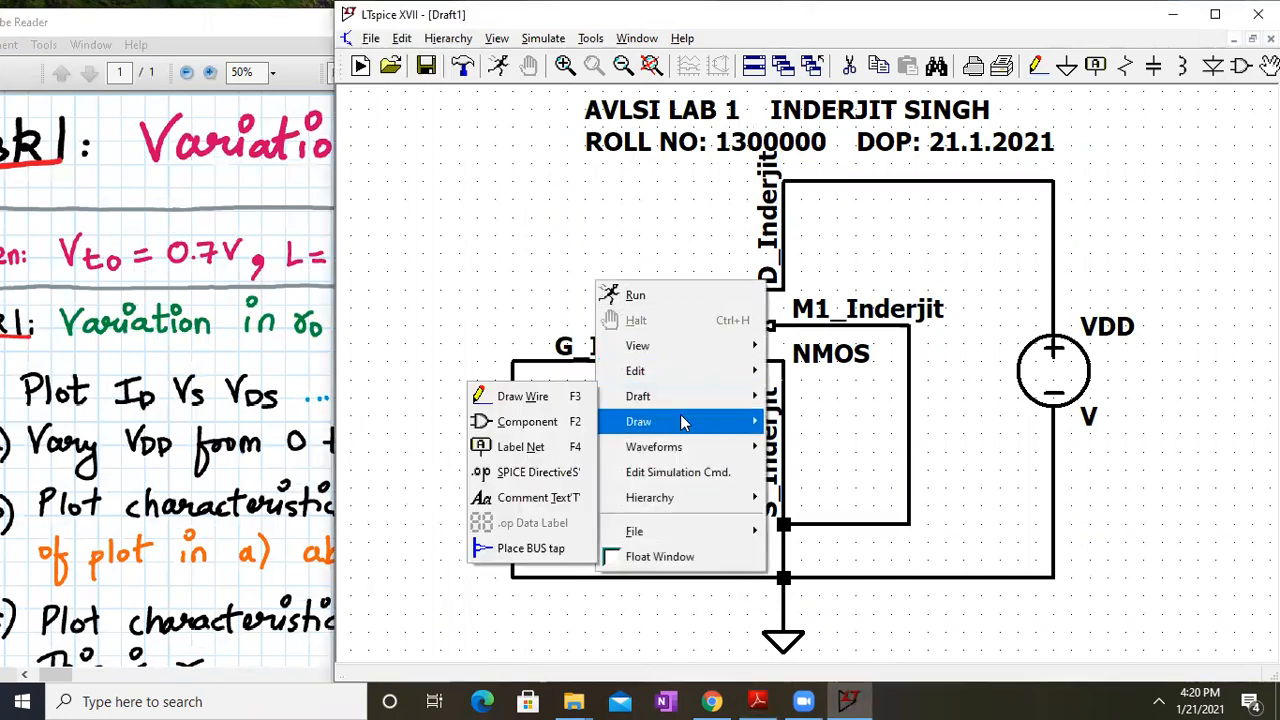
mouse_move(660, 397)
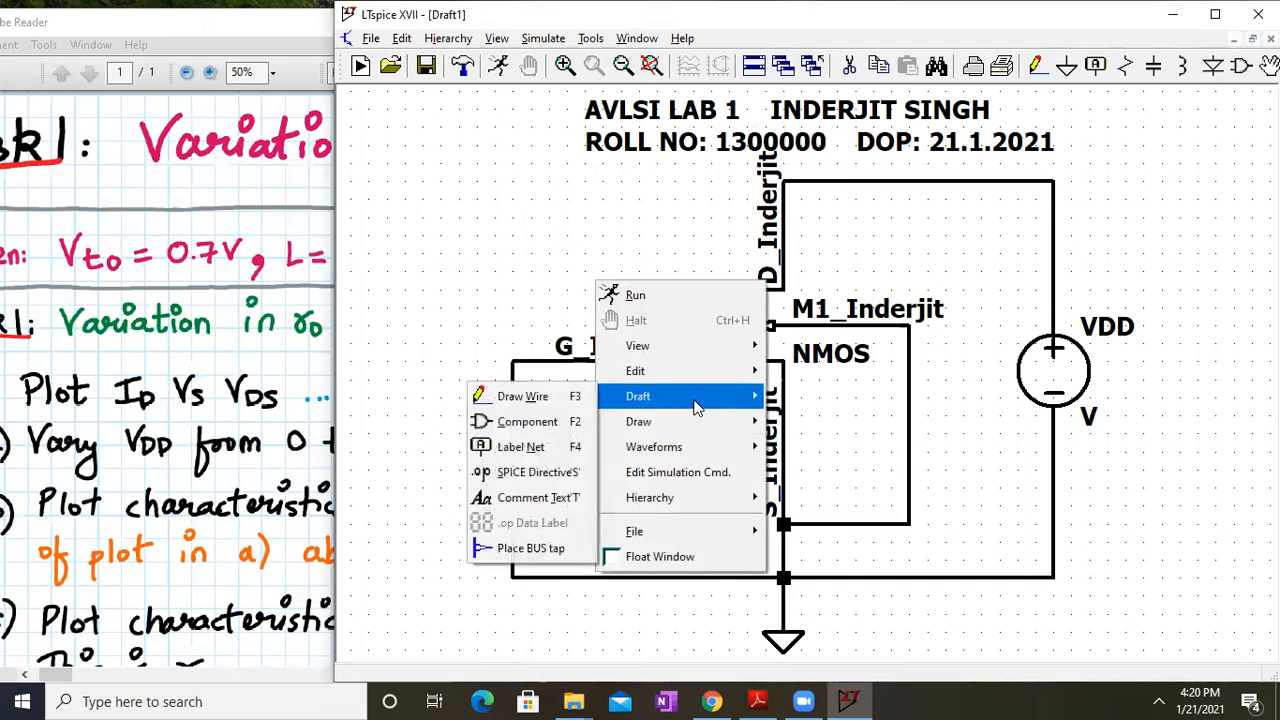
click(538, 477)
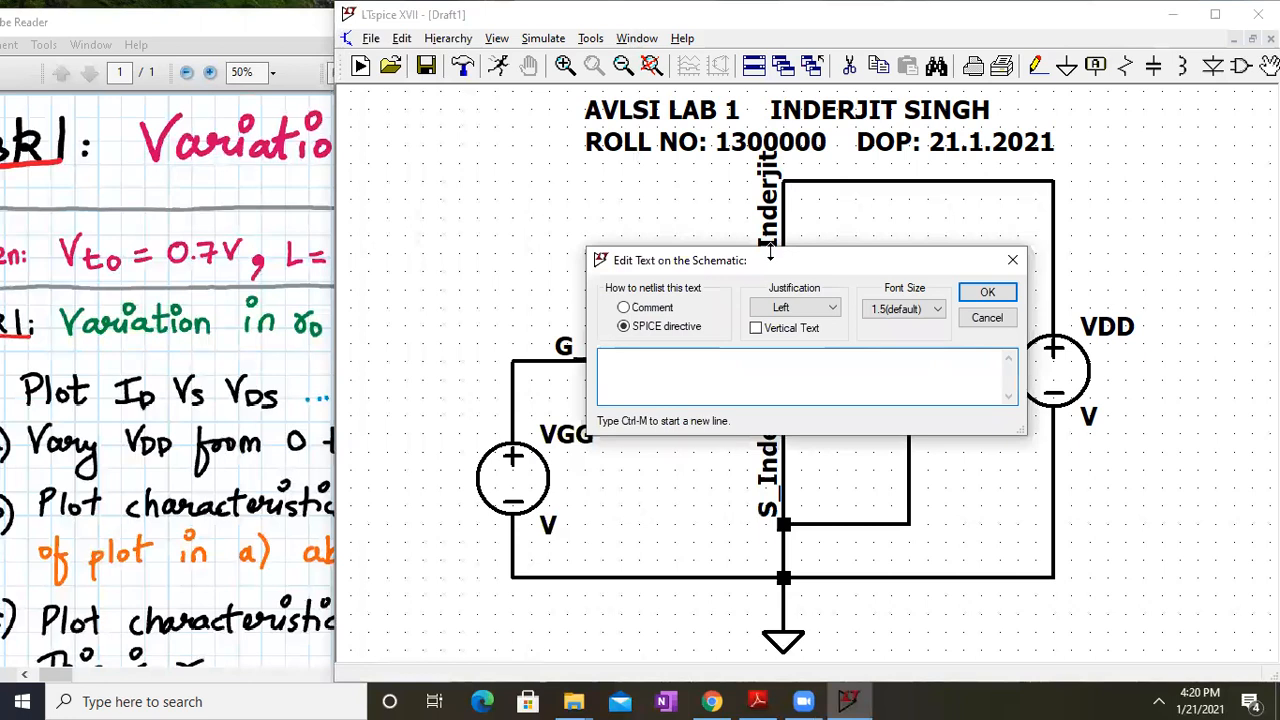
drag(764, 260, 626, 470)
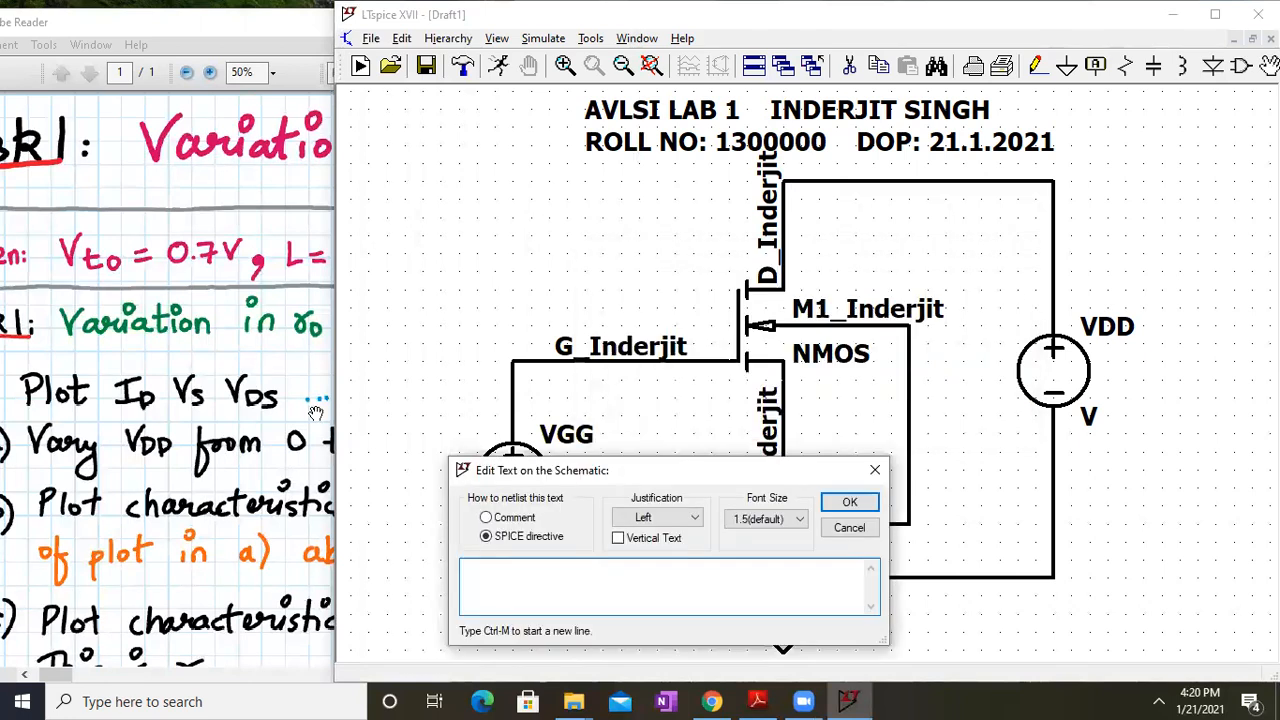
text(.model nmos1)
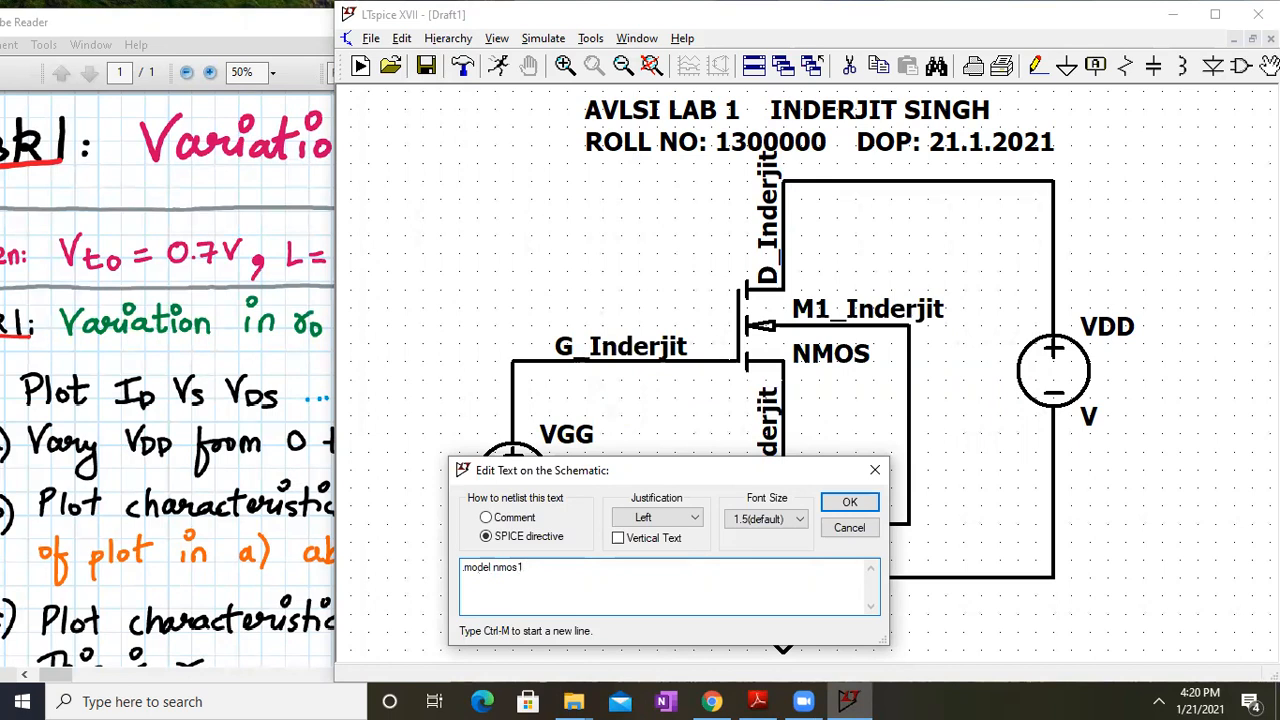
text( nmos (vto=0.7V)
text(L=)
click(146, 330)
scroll(146, 330, right, 3)
scroll(146, 330, up, 1)
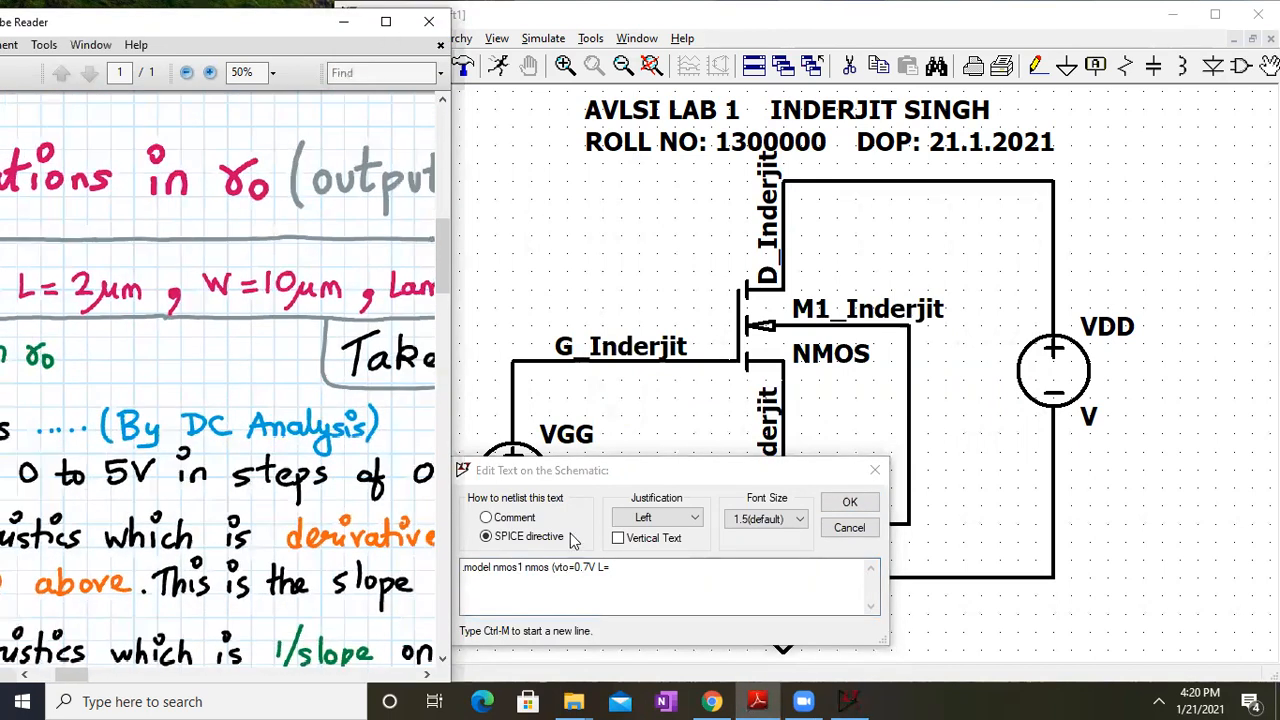
click(640, 565)
text(2um W)
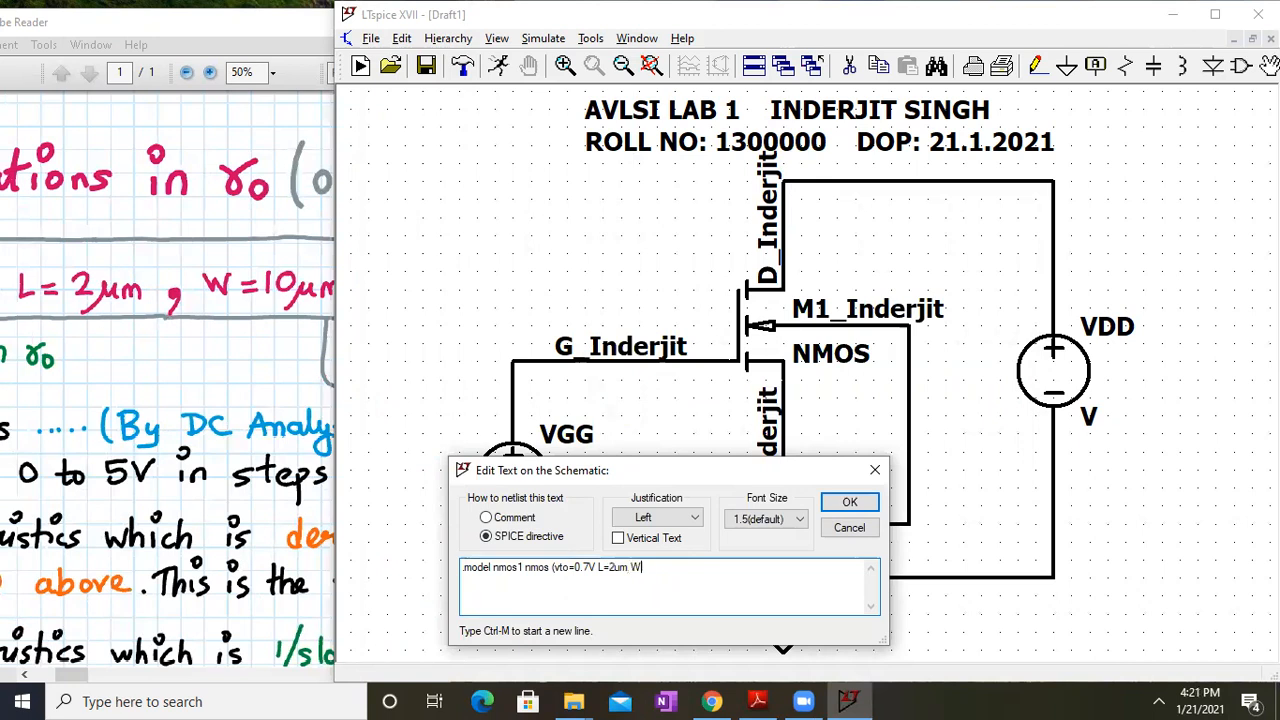
text(=10um)
Add lambda=0.0, kp=50u and gamma=0.0 to the directive and confirm it
click(205, 452)
drag(425, 420, 179, 442)
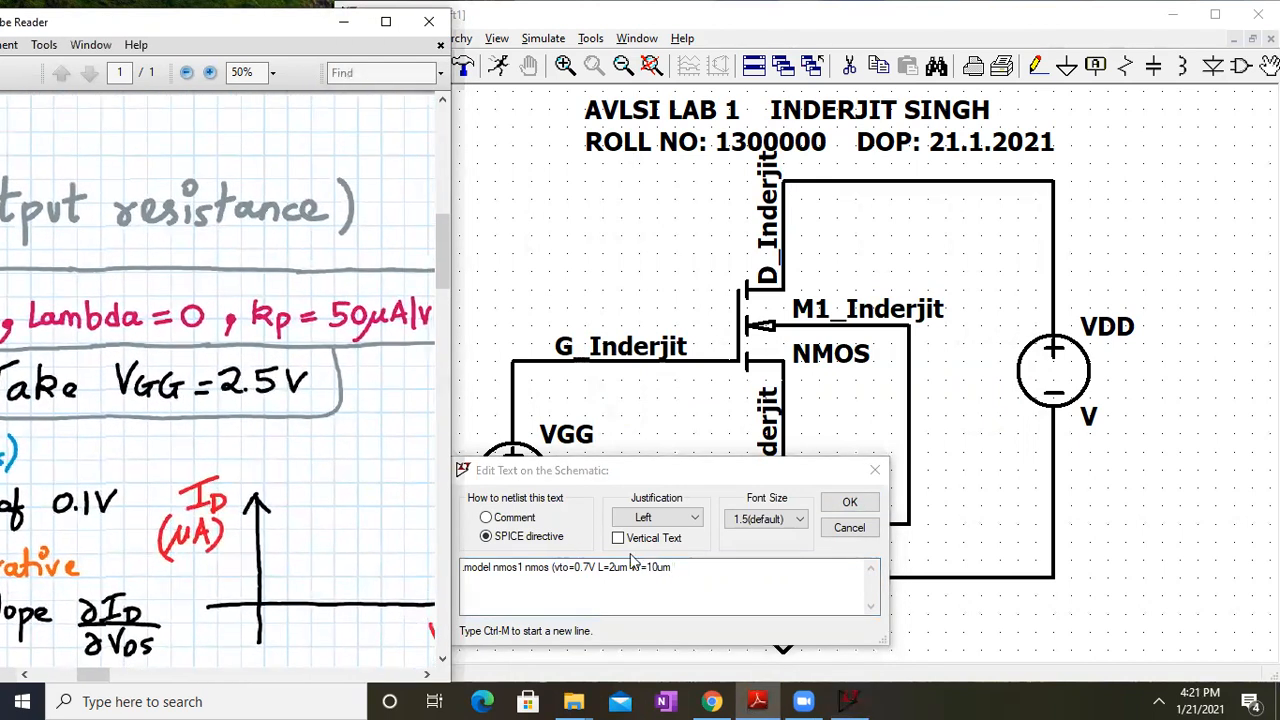
click(706, 562)
text(lambda=0.0 kp)
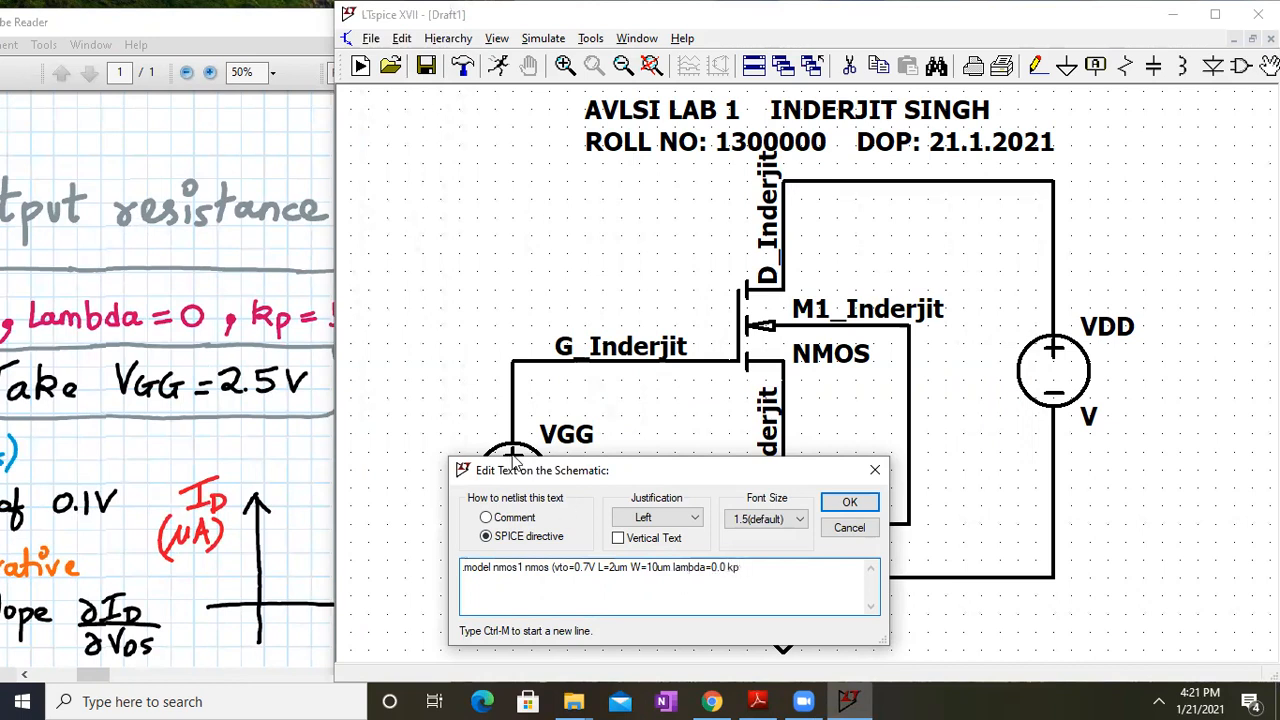
drag(207, 344, 1, 320)
drag(318, 372, 265, 400)
click(772, 561)
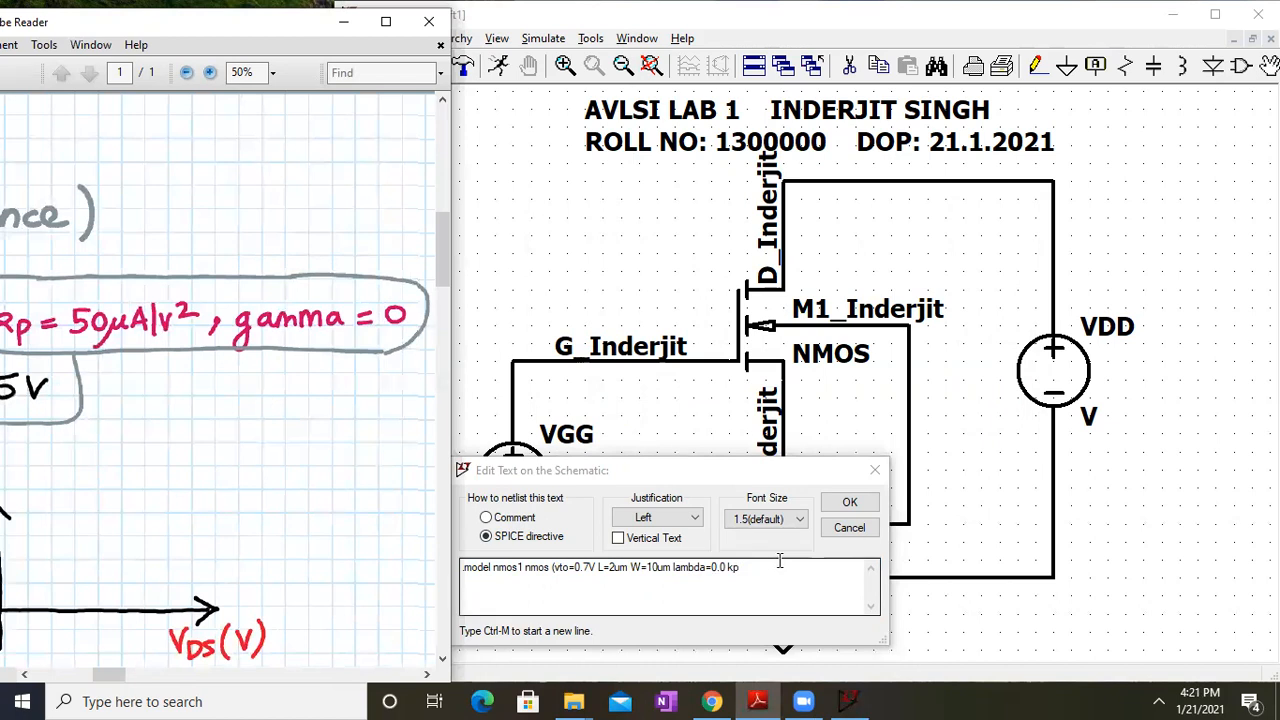
text(=50u)
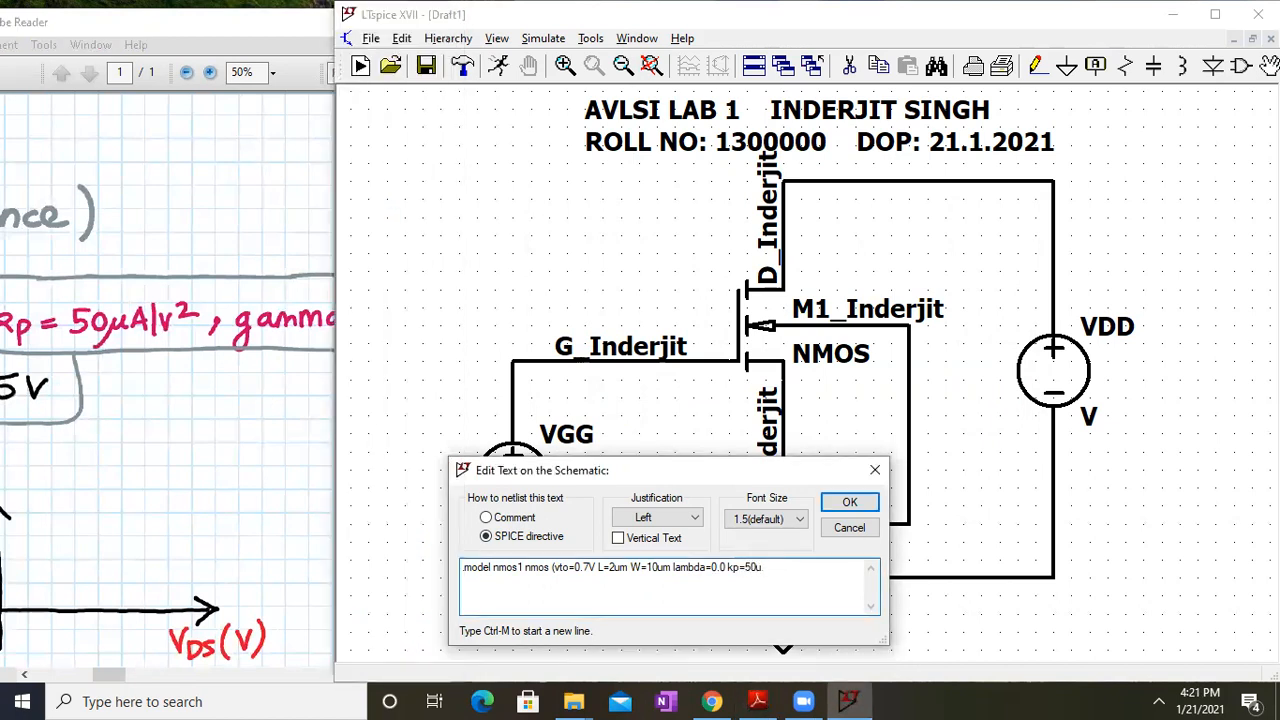
text( gamma)
click(158, 420)
drag(286, 414, 518, 432)
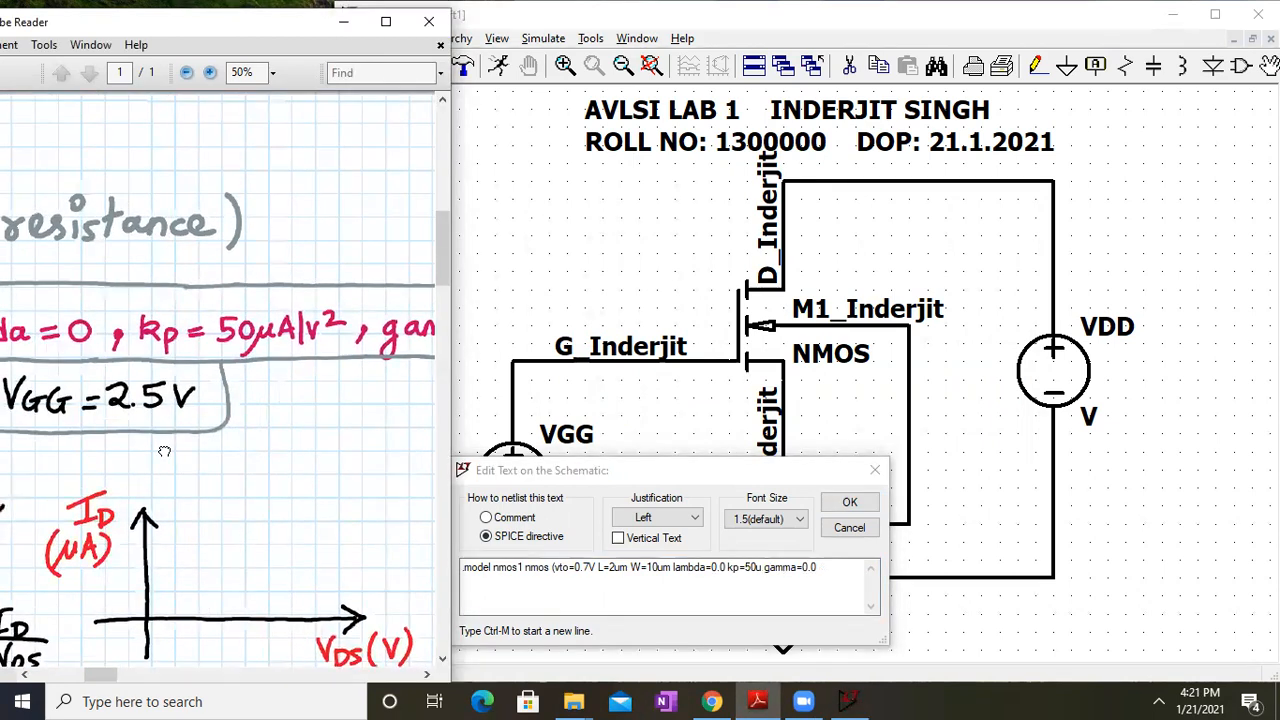
drag(164, 448, 234, 396)
click(850, 503)
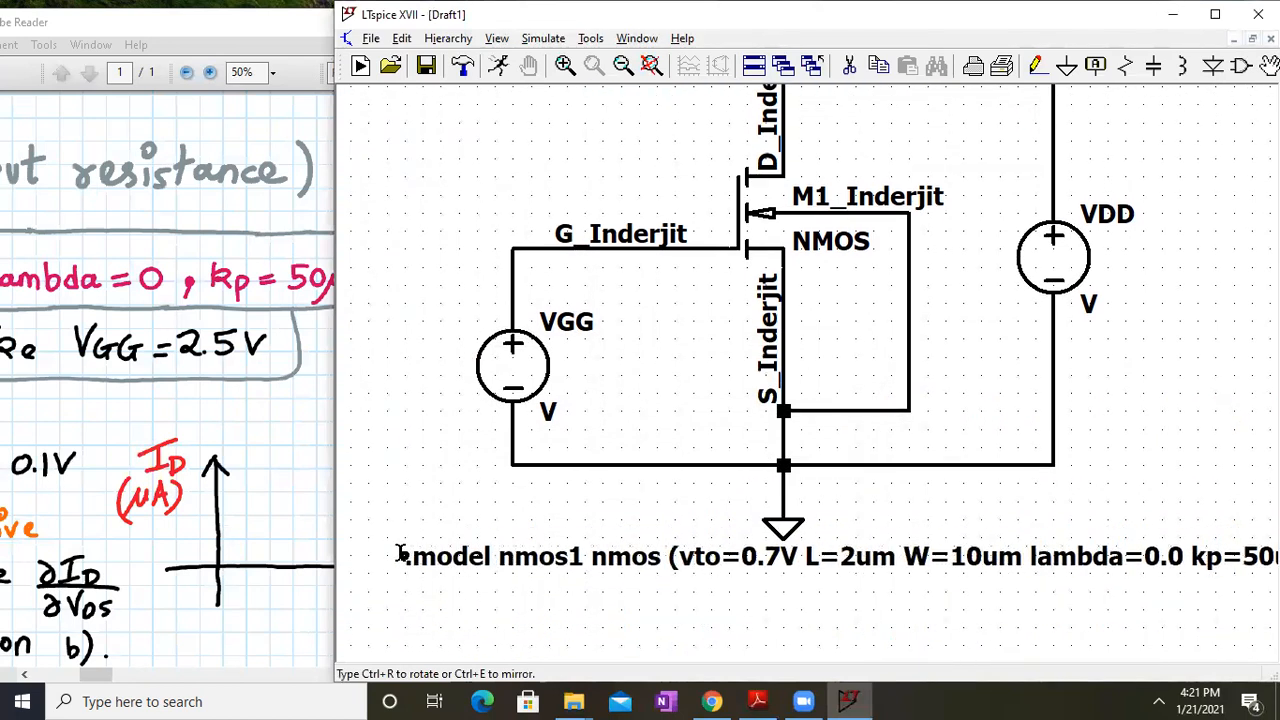
Place the .model directive below the circuit and set VGG to 2.5V
click(396, 556)
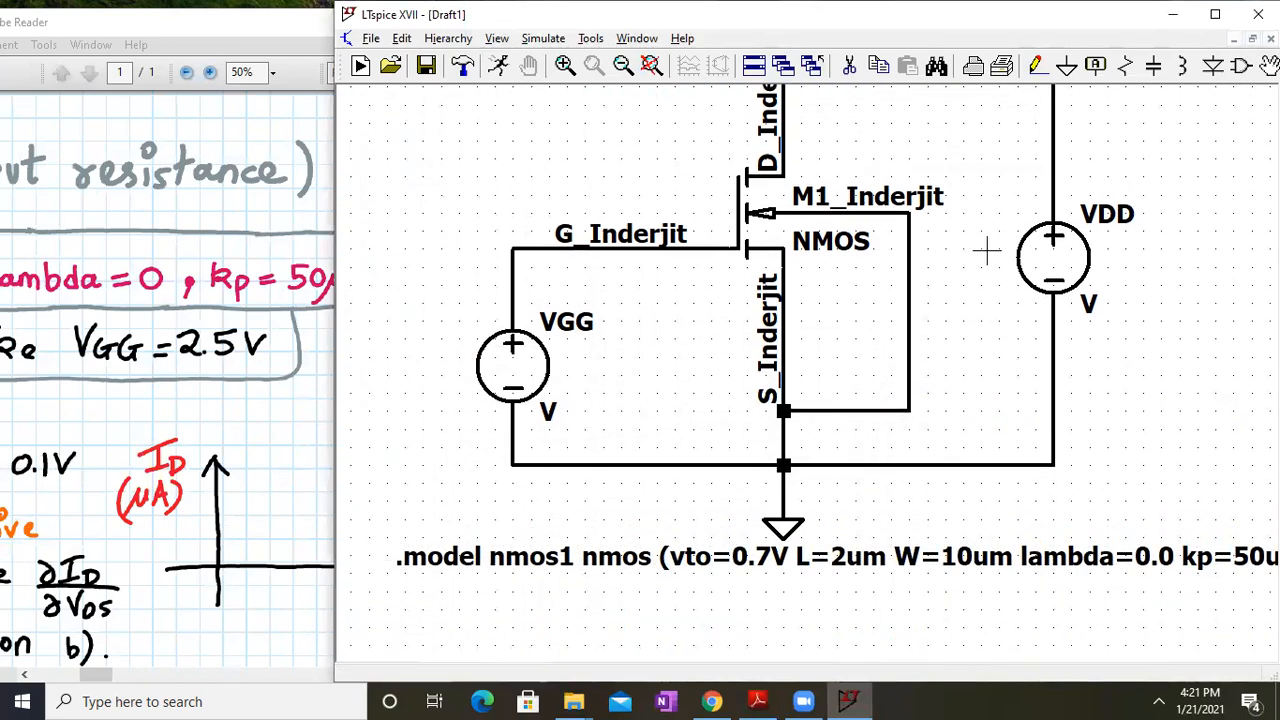
click(650, 66)
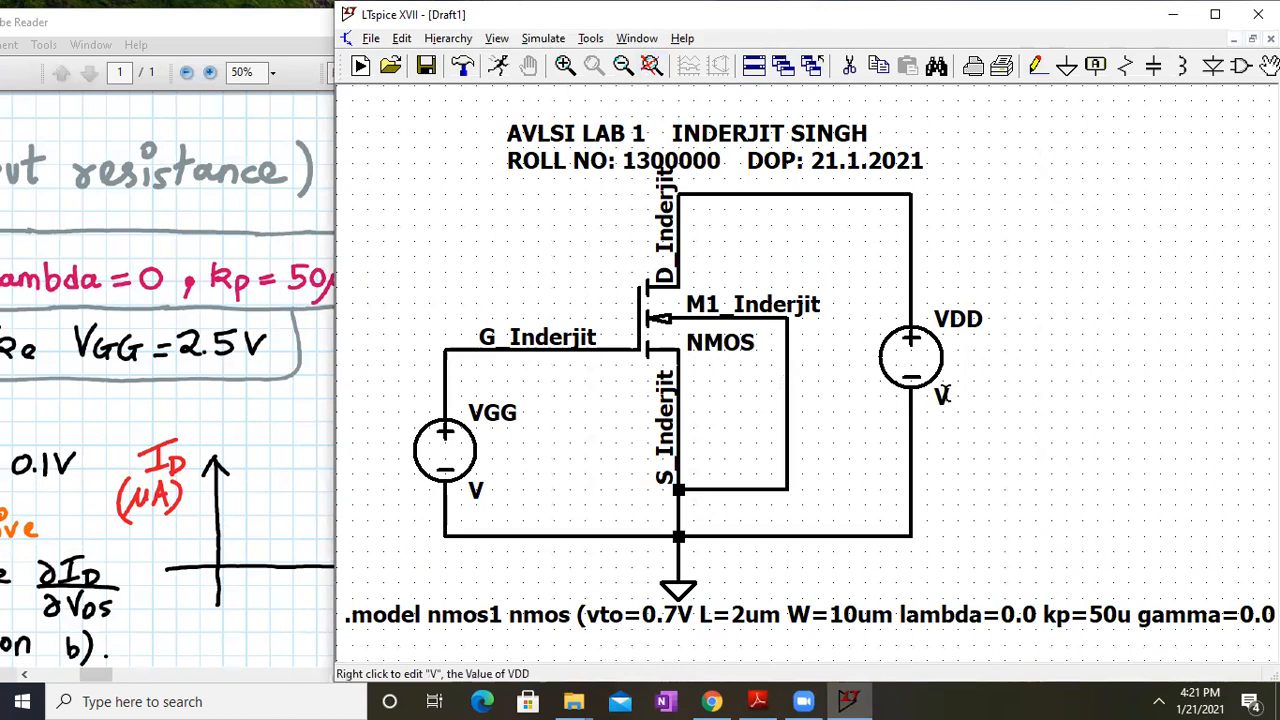
right_click(462, 447)
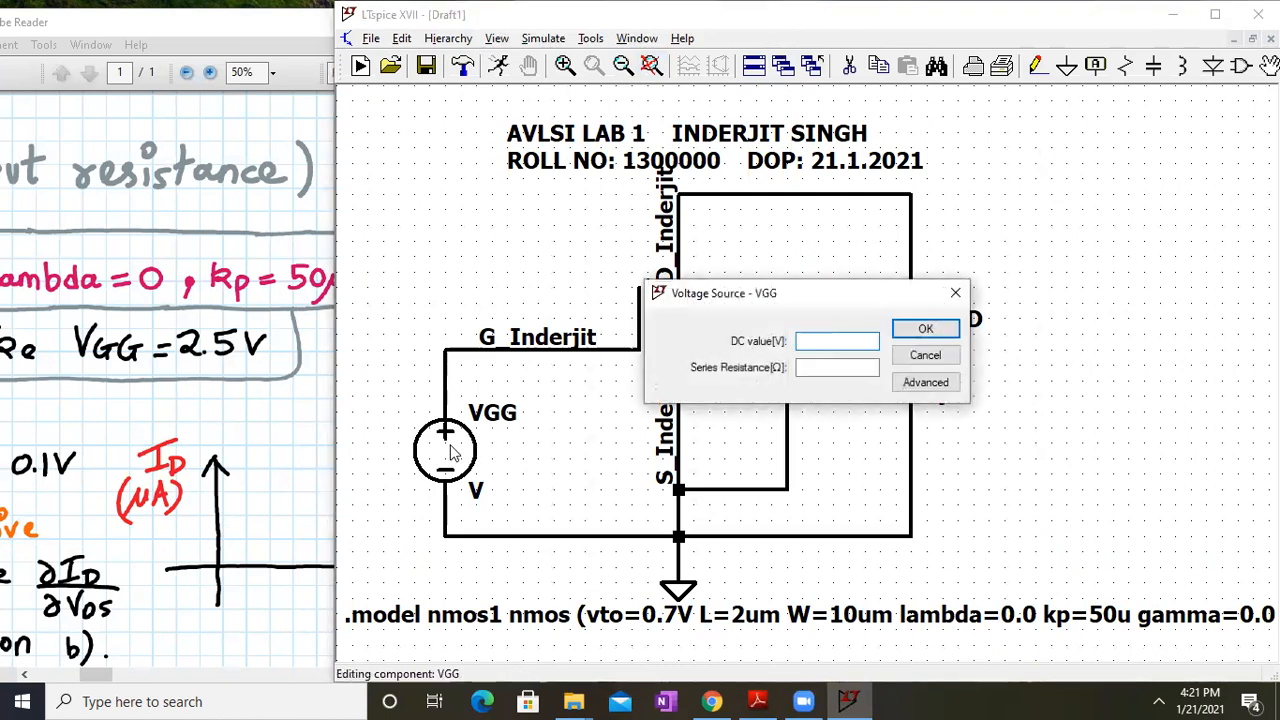
text(2.5V)
key(Return)
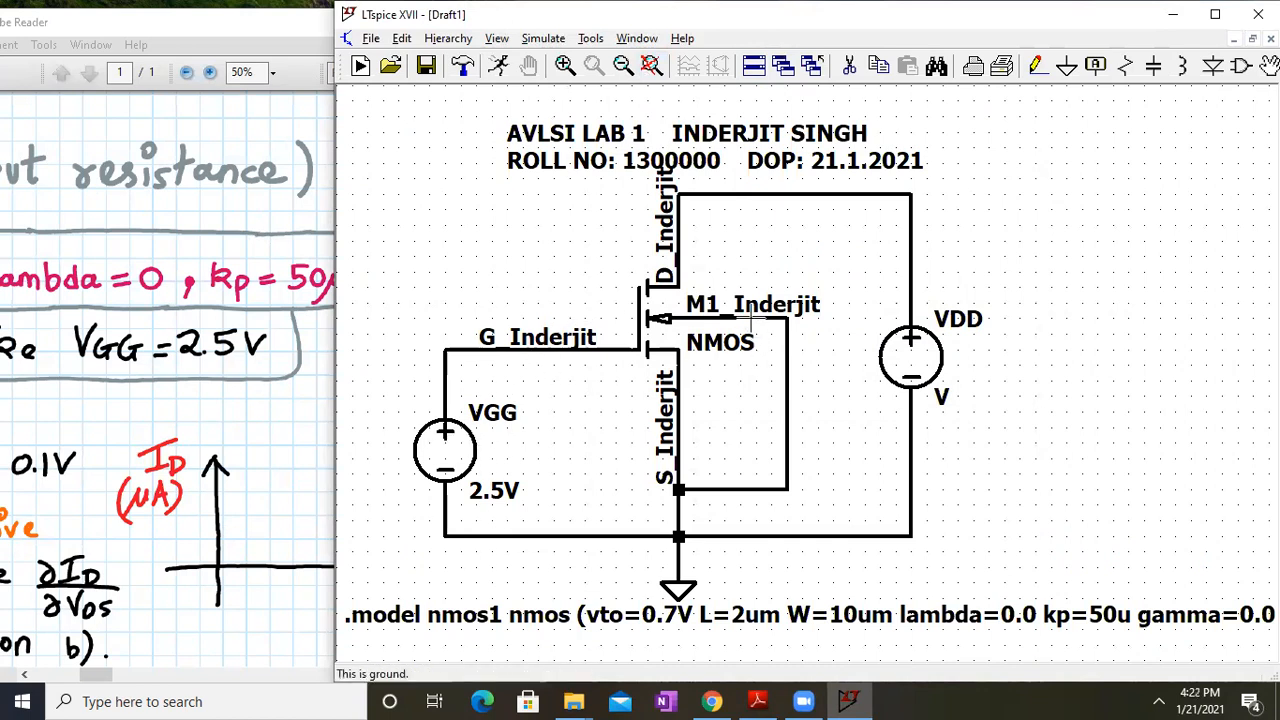
Review VDD's advanced source settings and close them
right_click(912, 352)
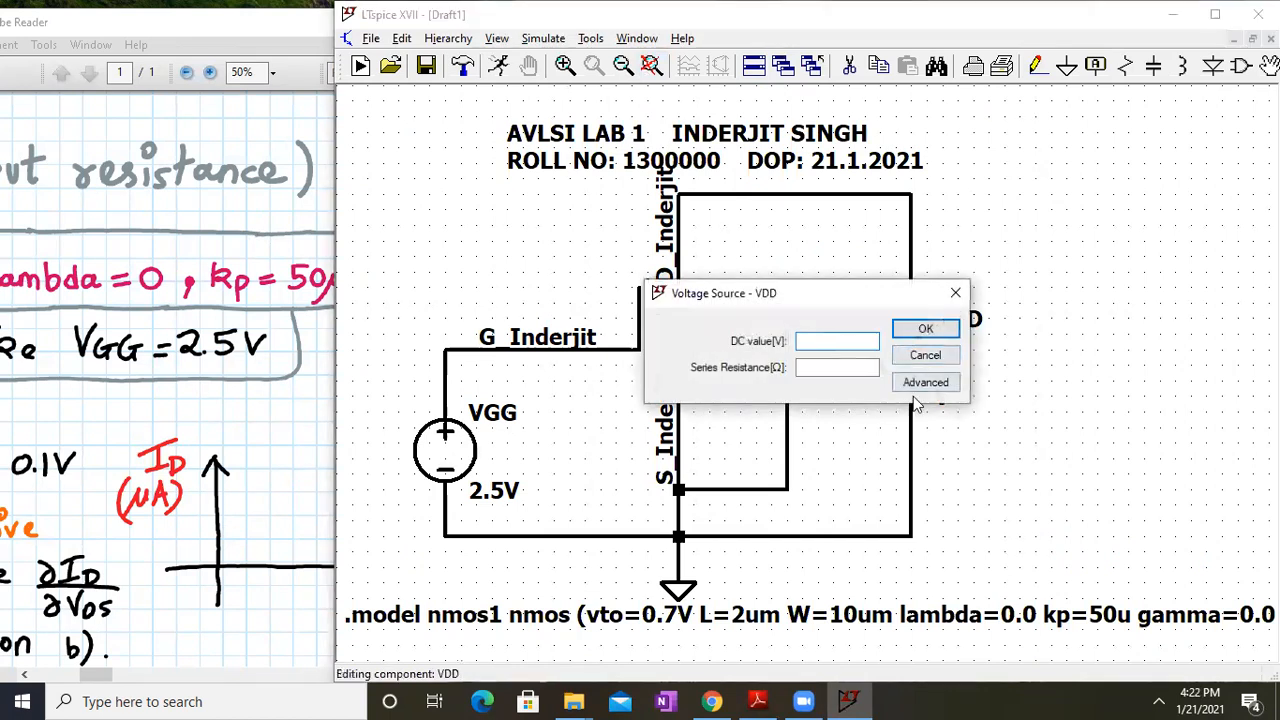
click(930, 384)
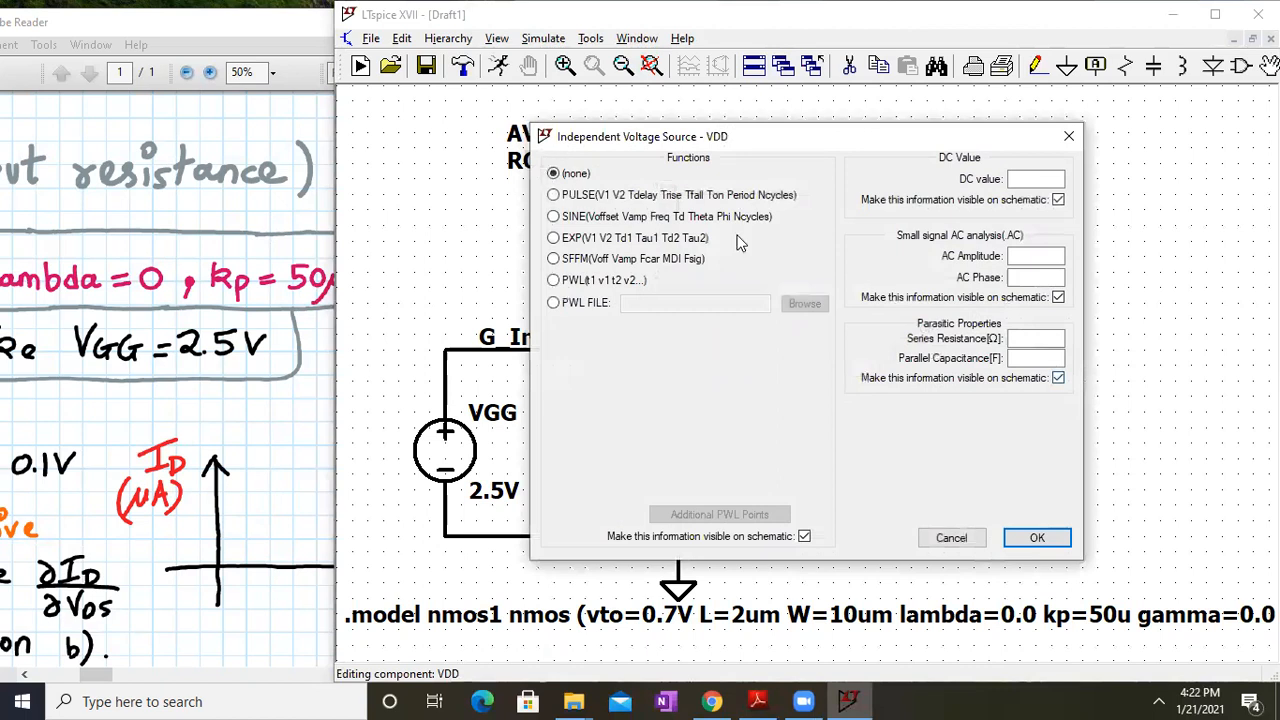
click(1033, 540)
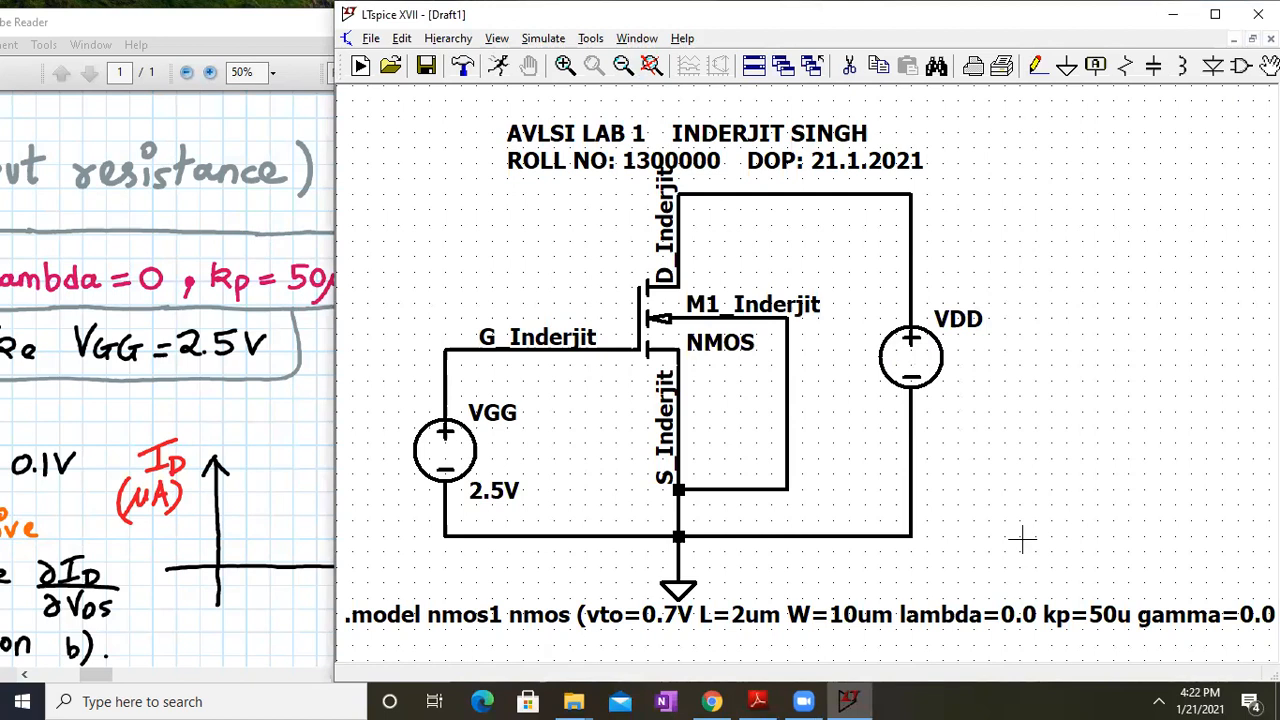
Change the transistor's model name from NMOS to NMOS1
right_click(733, 348)
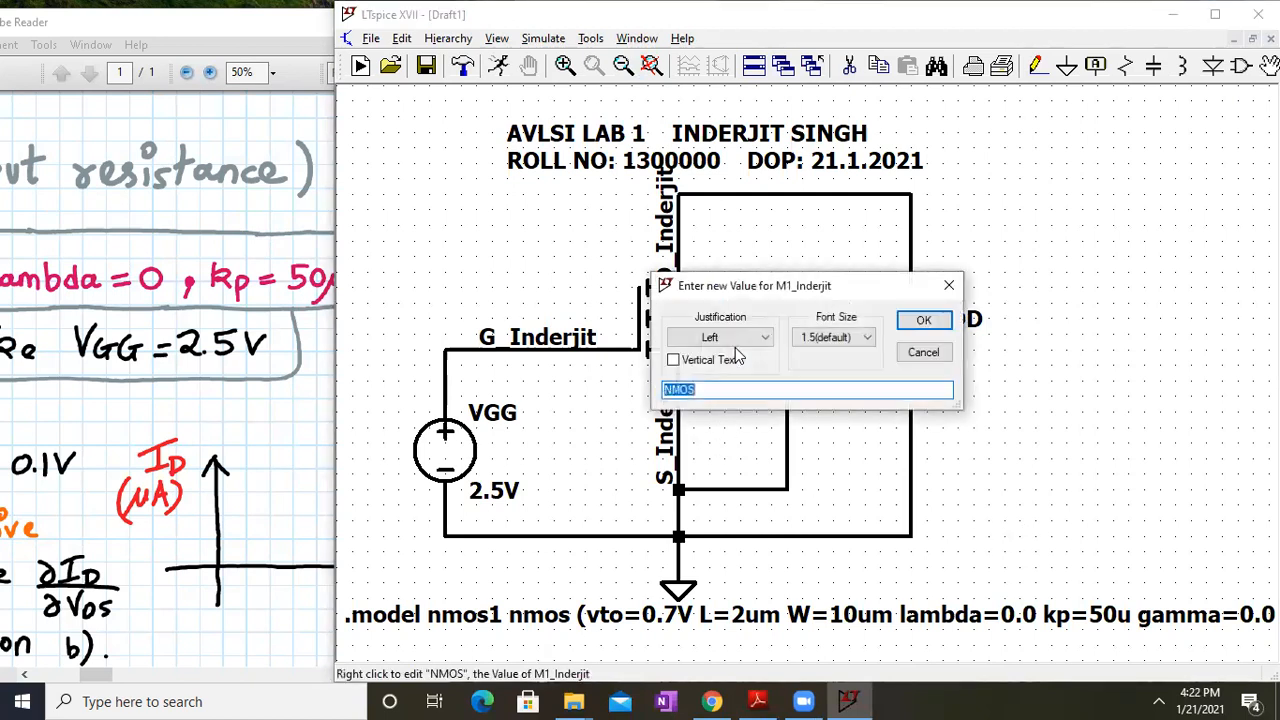
click(725, 392)
text(1)
key(Return)
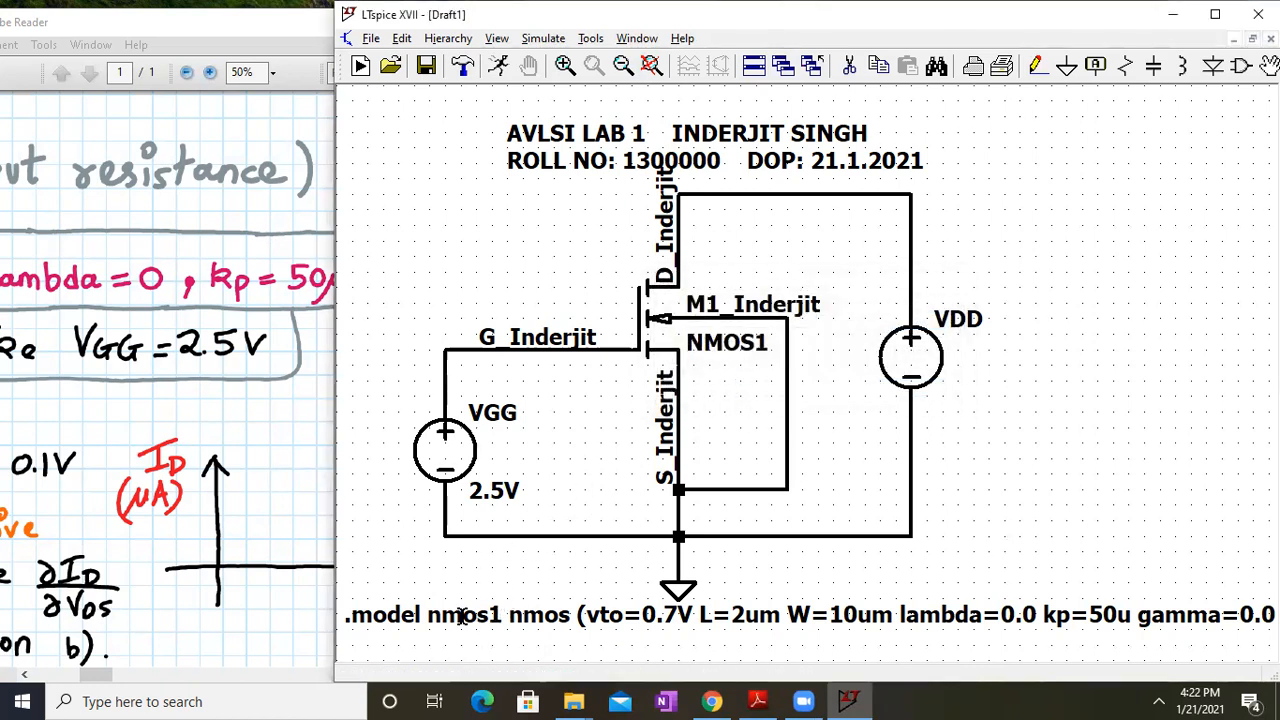
Pan the lab handout to the DC Analysis instructions, then return to the schematic
click(263, 543)
drag(263, 543, 511, 469)
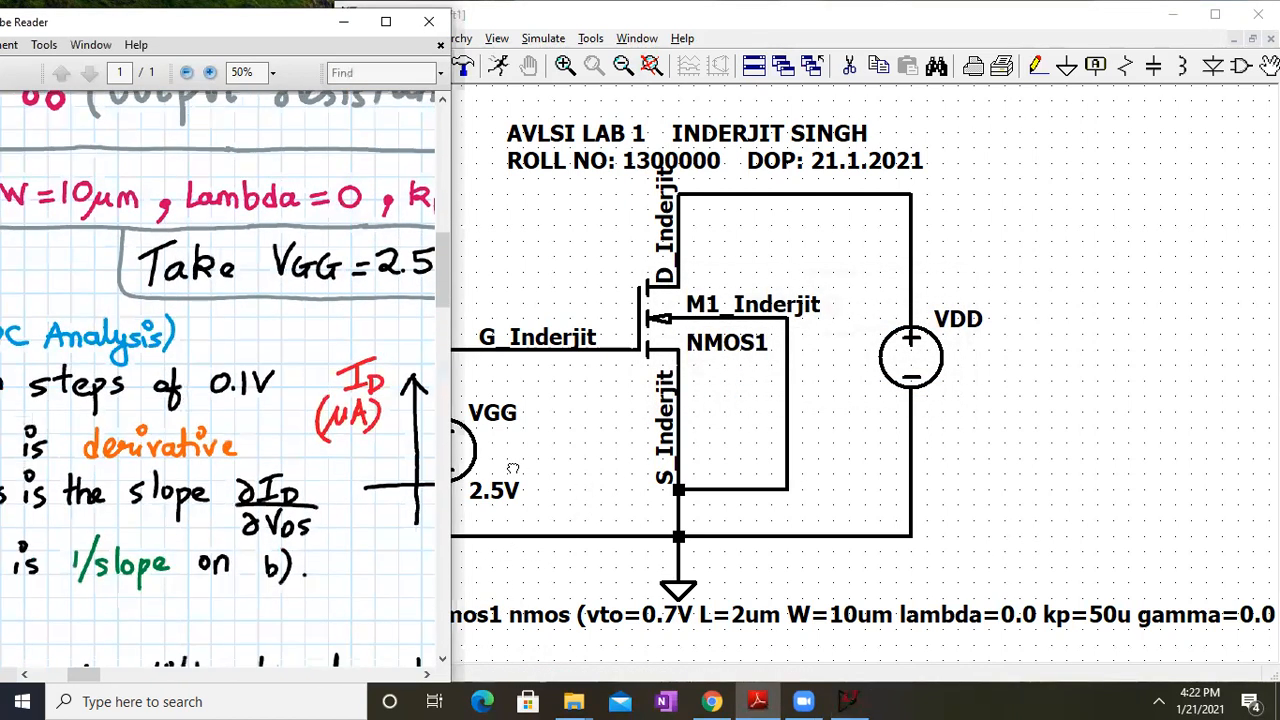
ctrl+scroll(253, 375, down, 2)
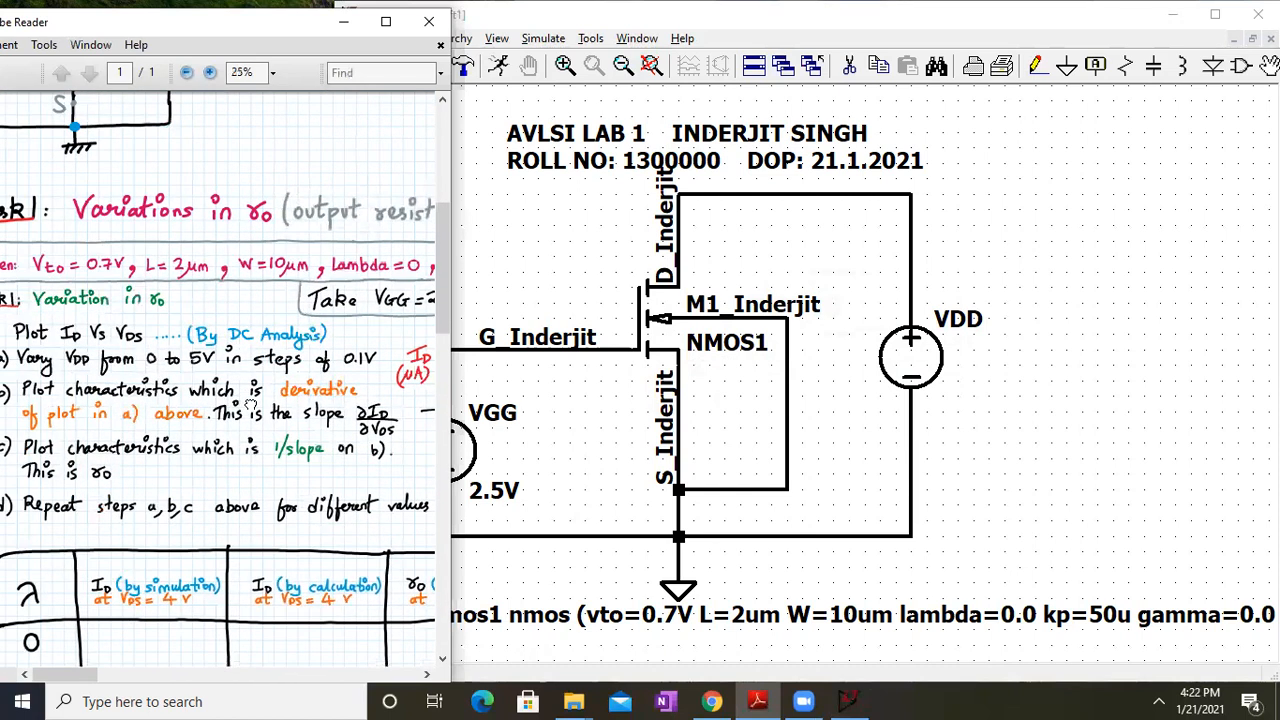
drag(249, 406, 59, 460)
click(501, 265)
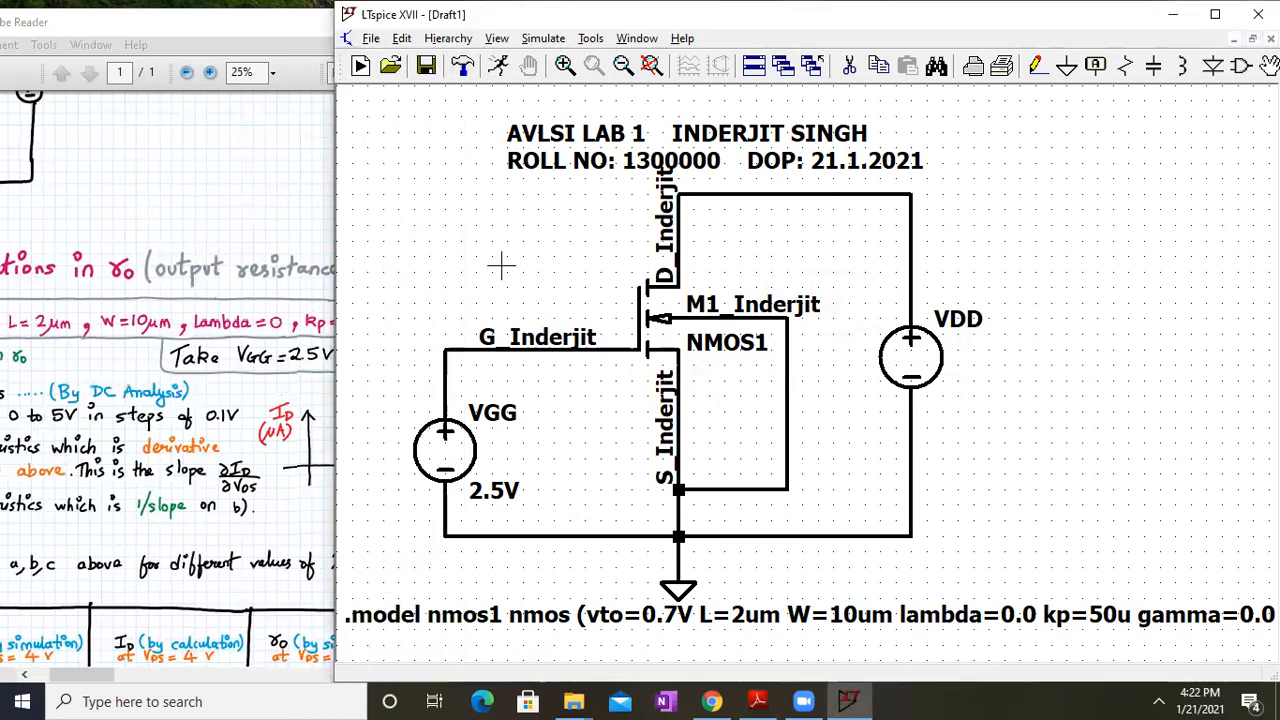
Move the schematic's title text slightly up and to the right
click(1268, 65)
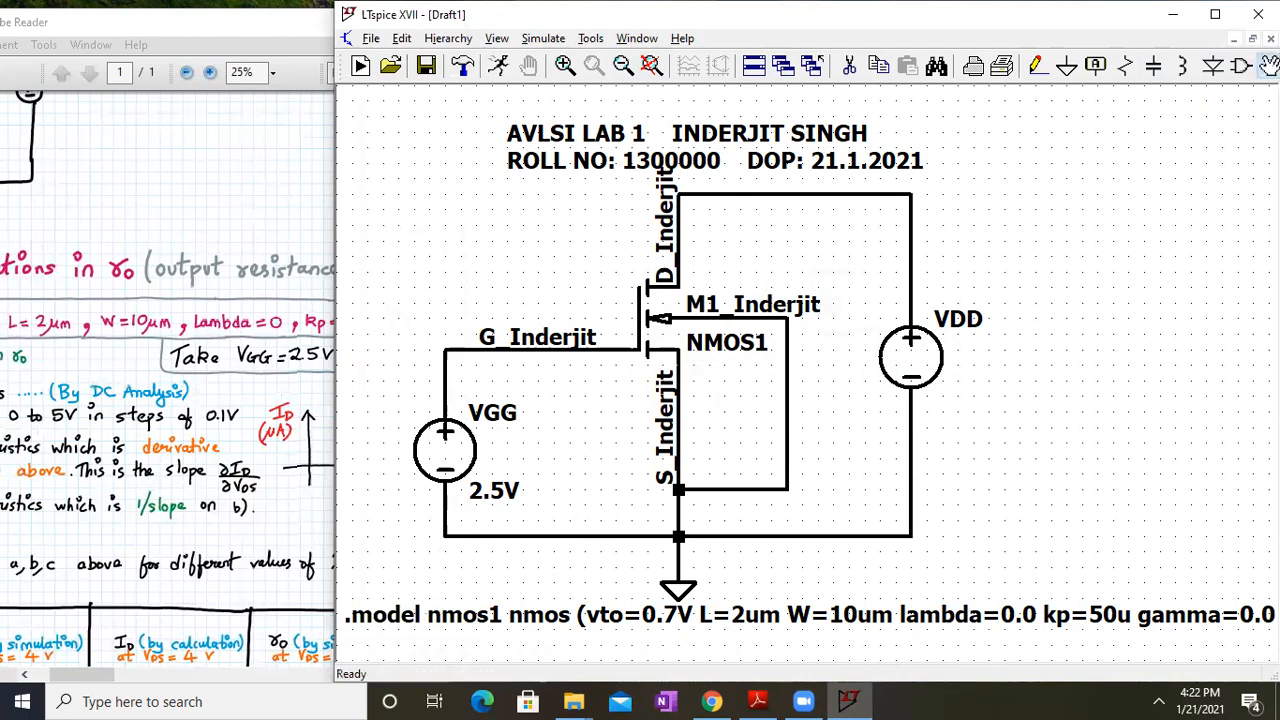
click(720, 140)
click(524, 130)
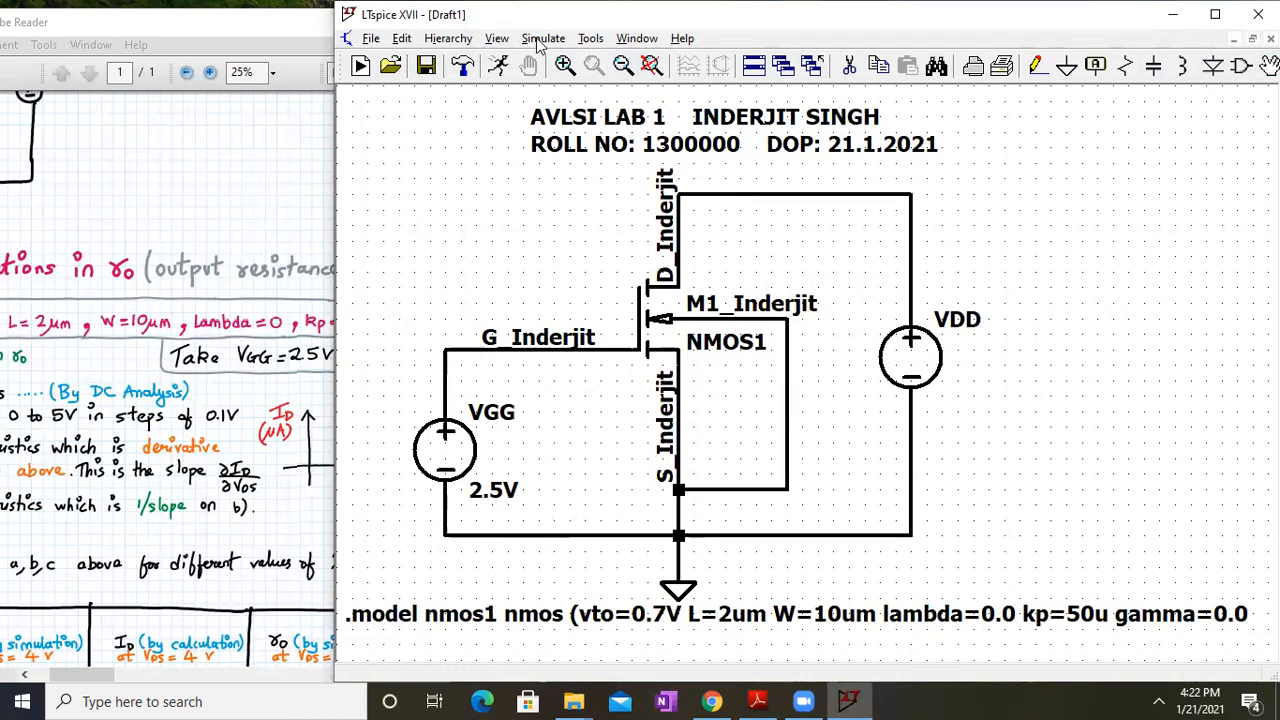
Define a linear DC sweep of source VDD from 0 to 5 V in 0.1 V steps
click(540, 40)
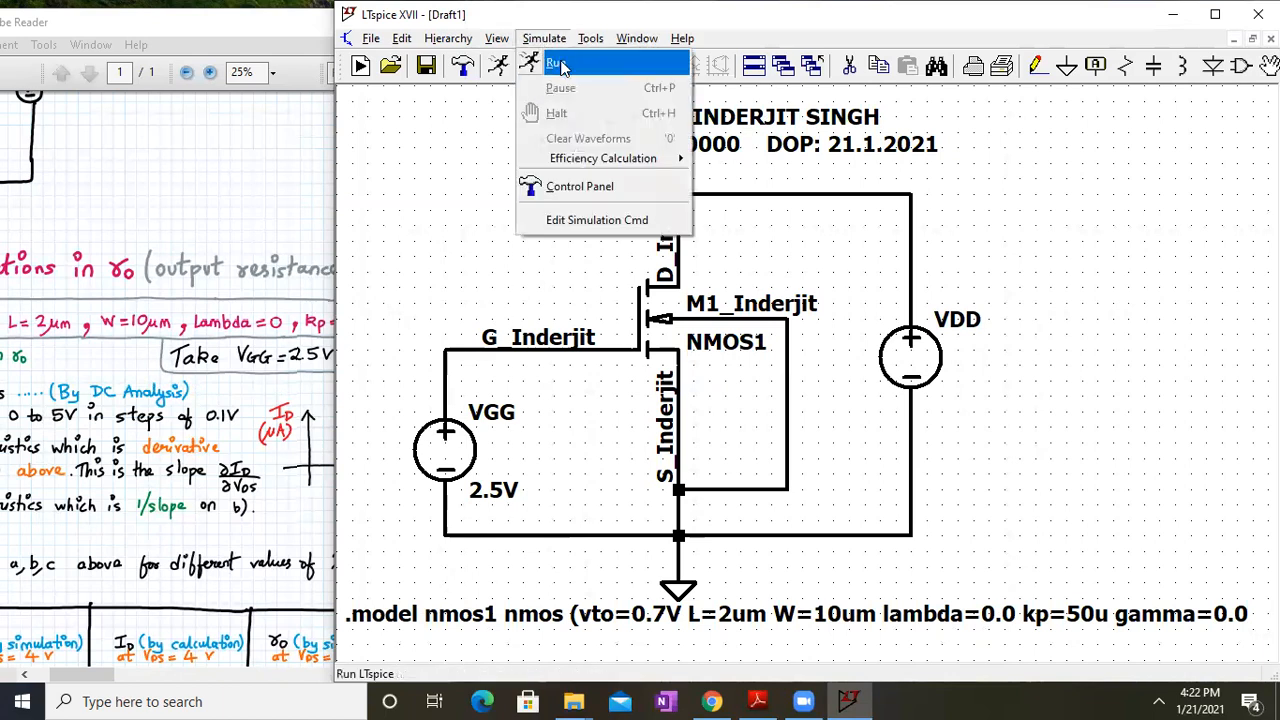
click(558, 62)
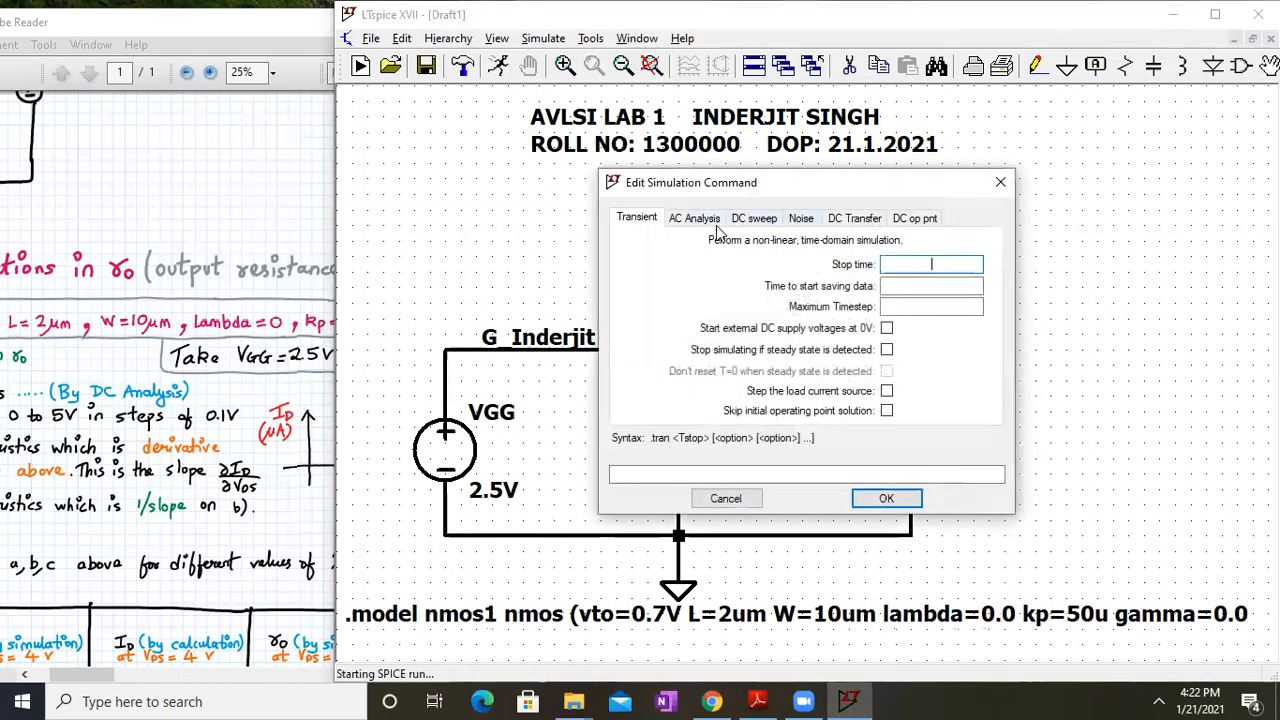
click(762, 222)
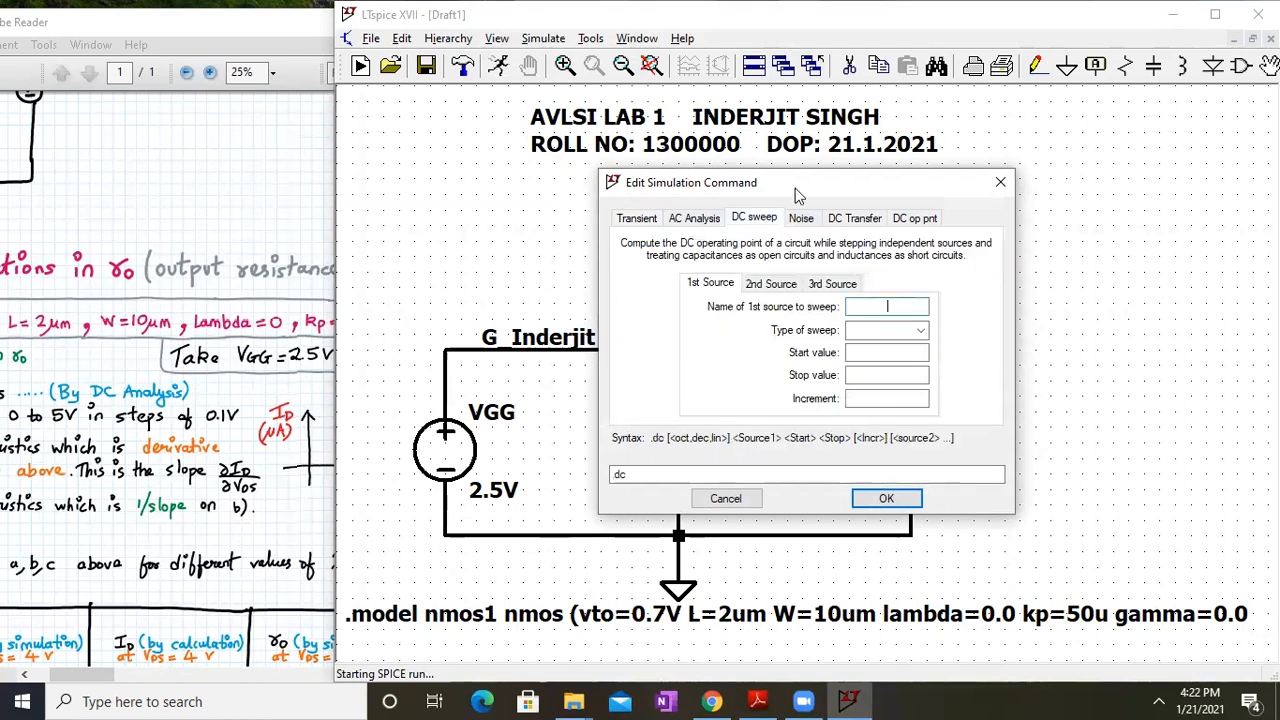
drag(772, 180, 566, 134)
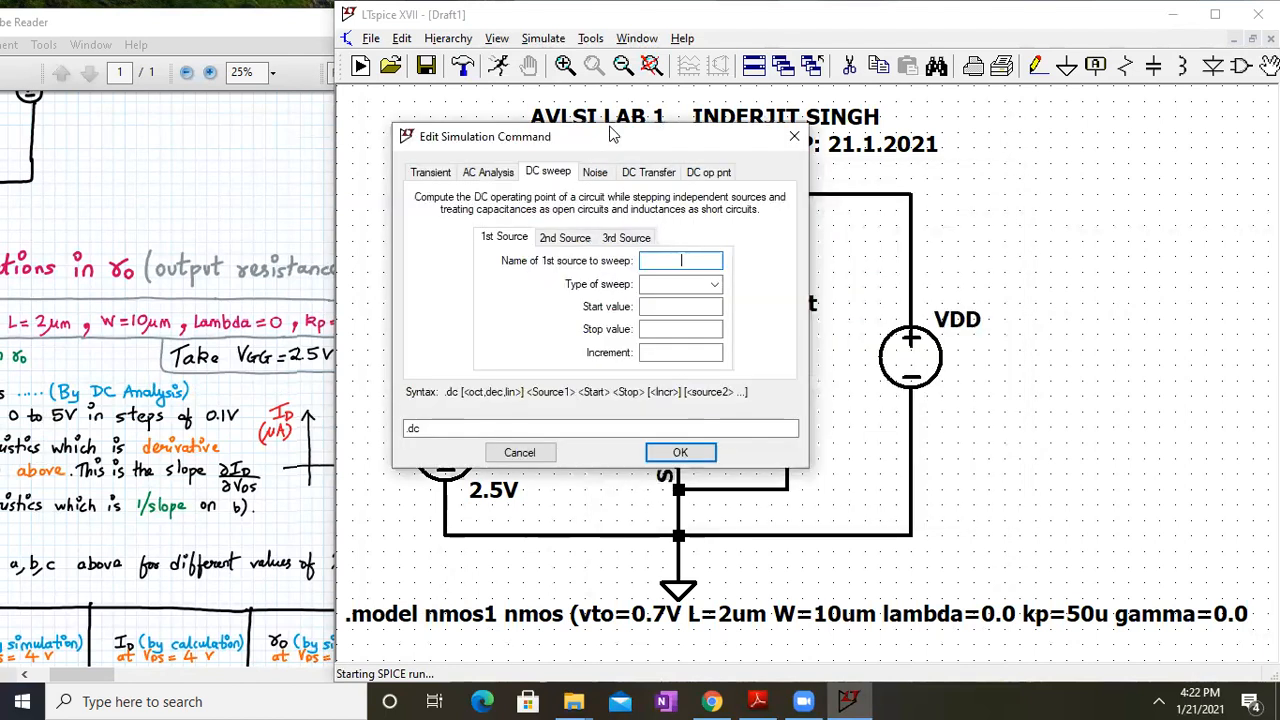
key(BackSpace)
text(VDD)
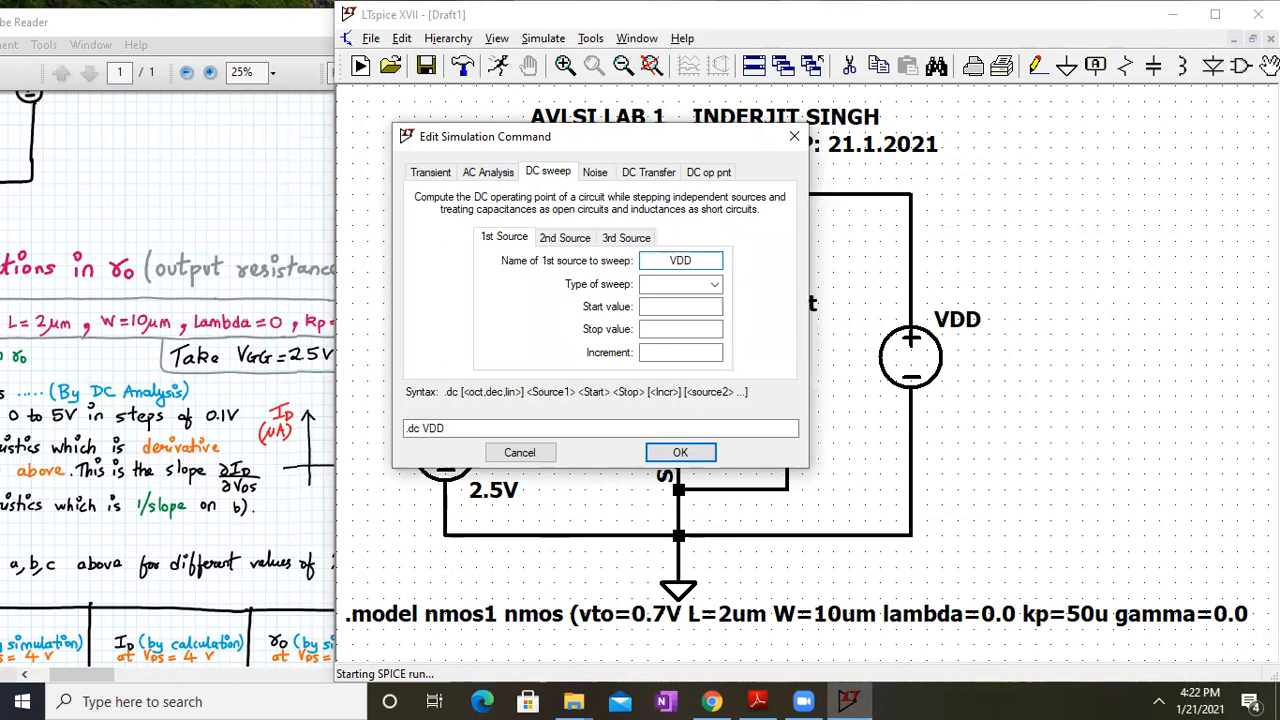
click(716, 284)
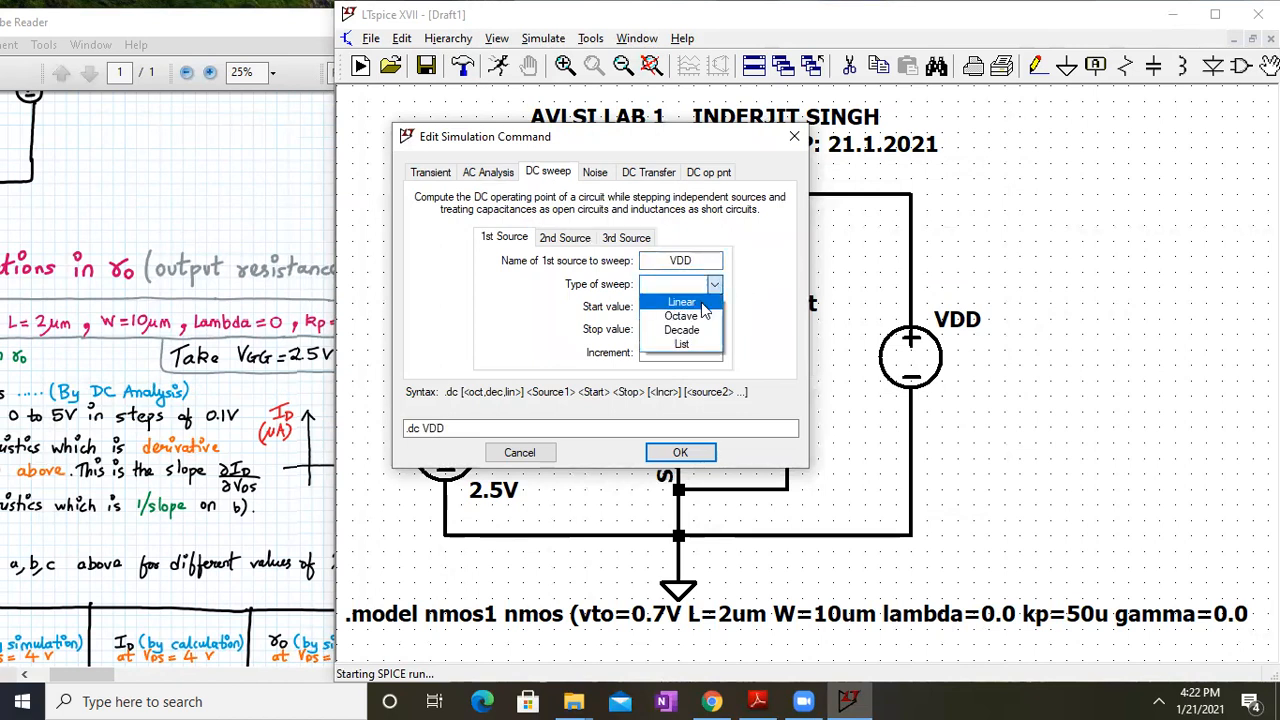
click(701, 303)
click(688, 308)
key(Tab)
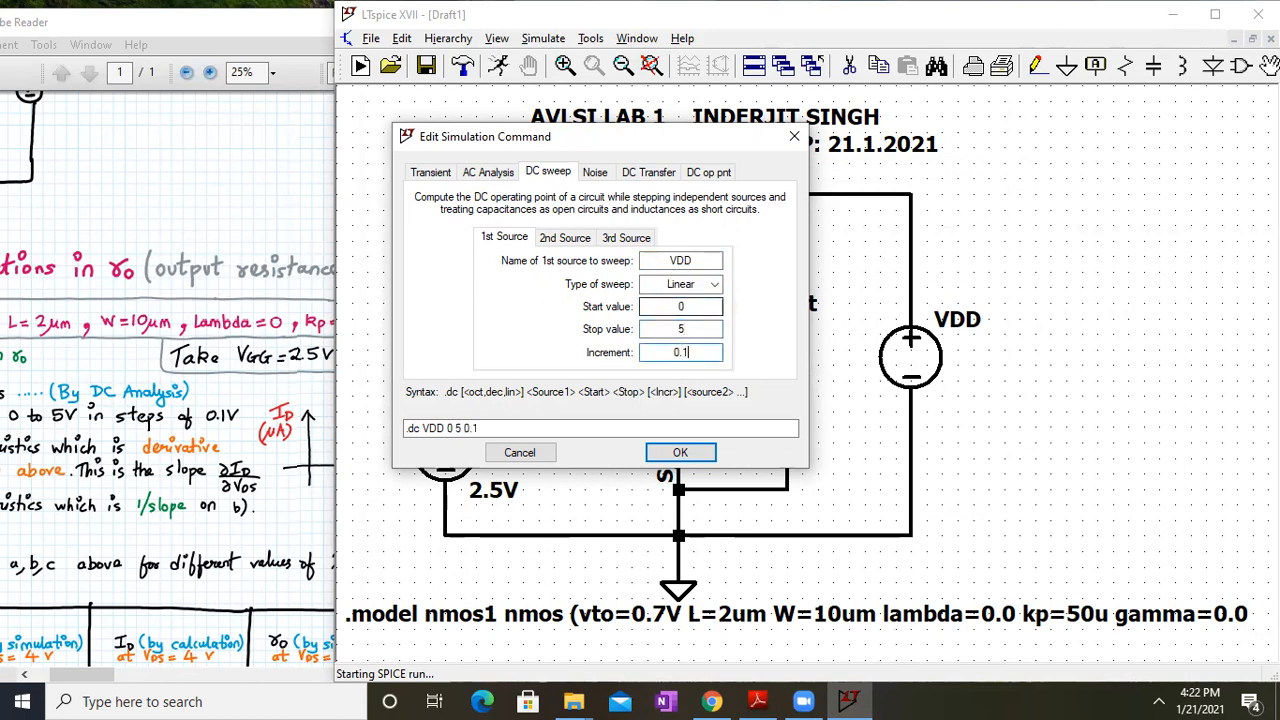
key(Return)
Place the .dc VDD 0 5 0.1 directive, set the x-axis to V(D_Inderjit), and probe the drain wire
click(440, 632)
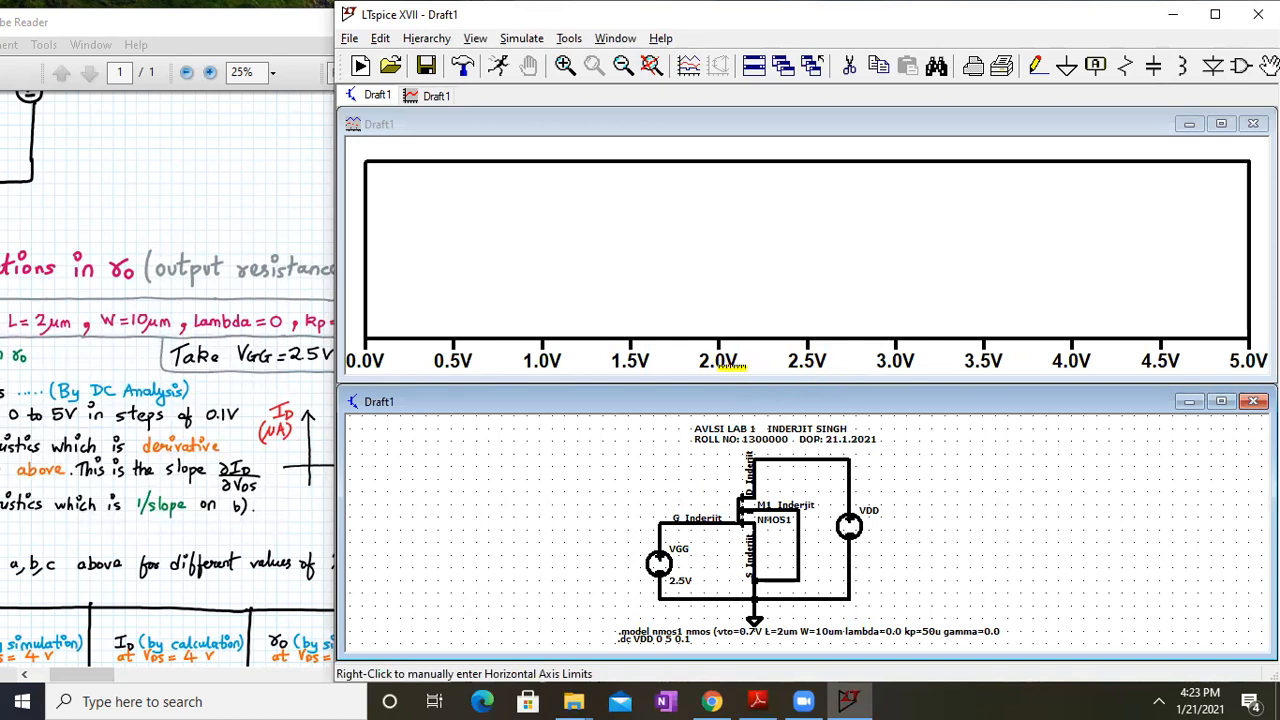
right_click(720, 364)
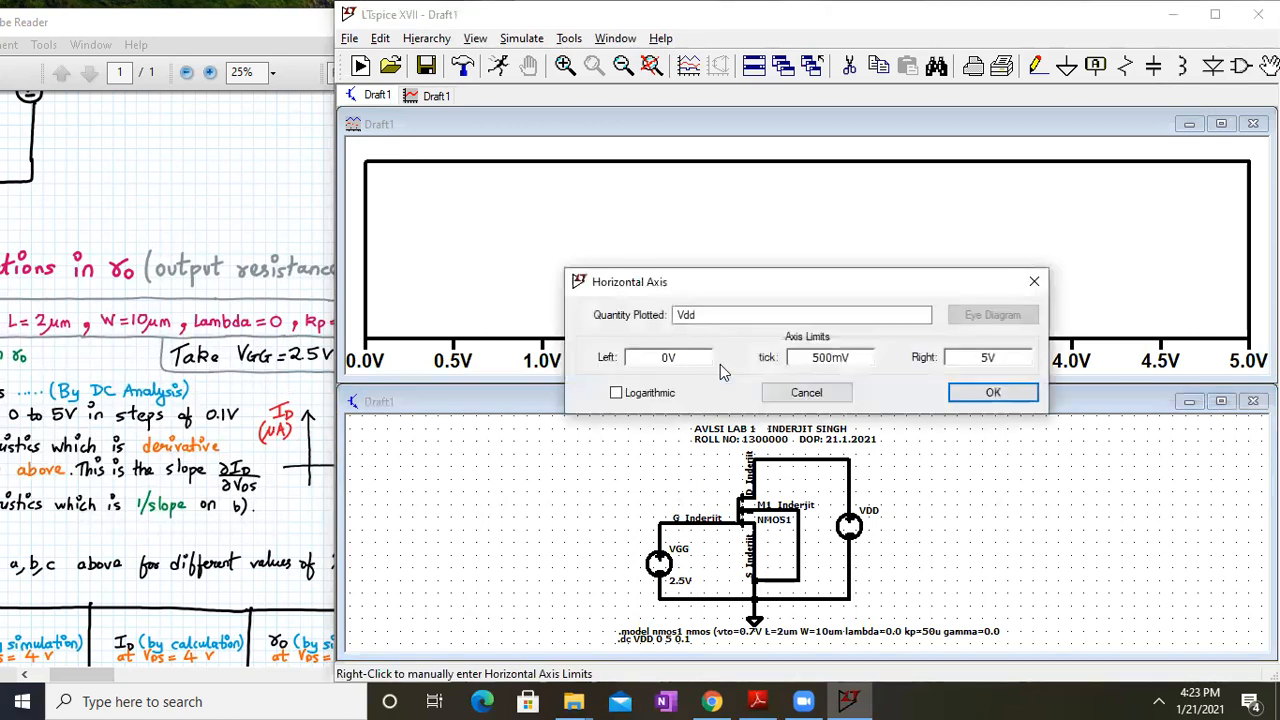
click(723, 318)
key(BackSpace)
key(BackSpace)
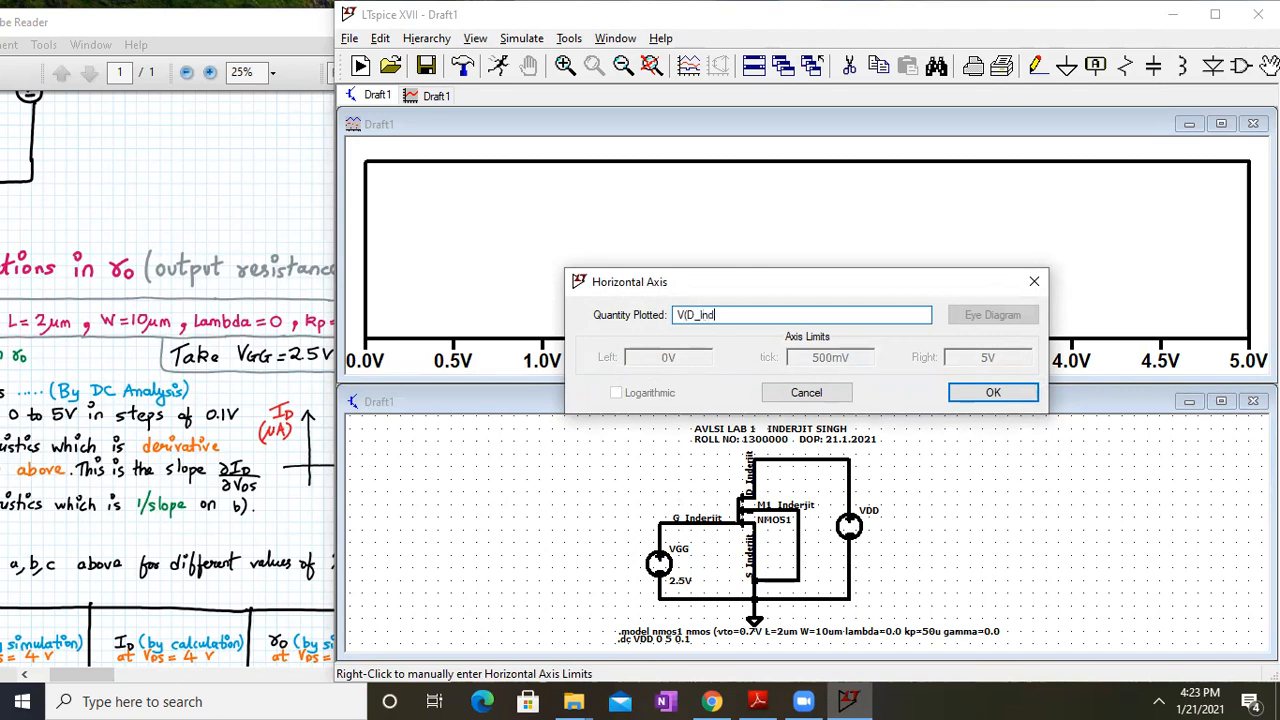
text((D_Inderjit))
key(Return)
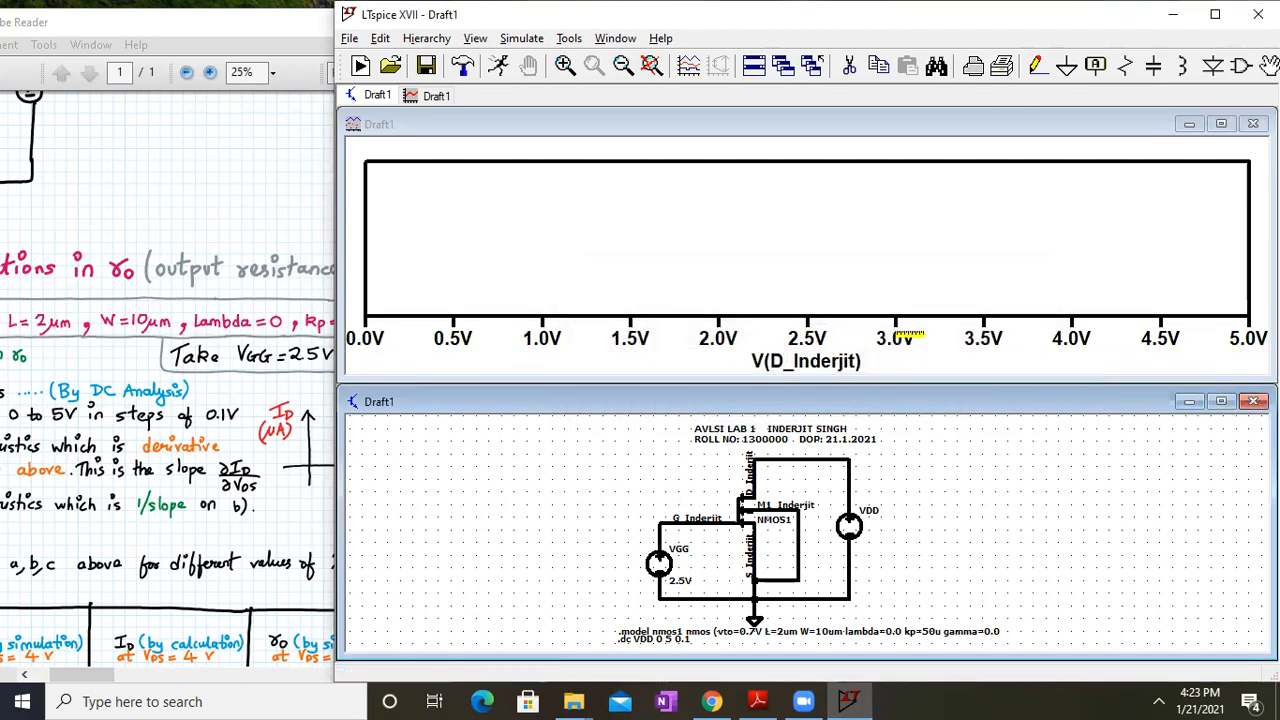
click(1222, 402)
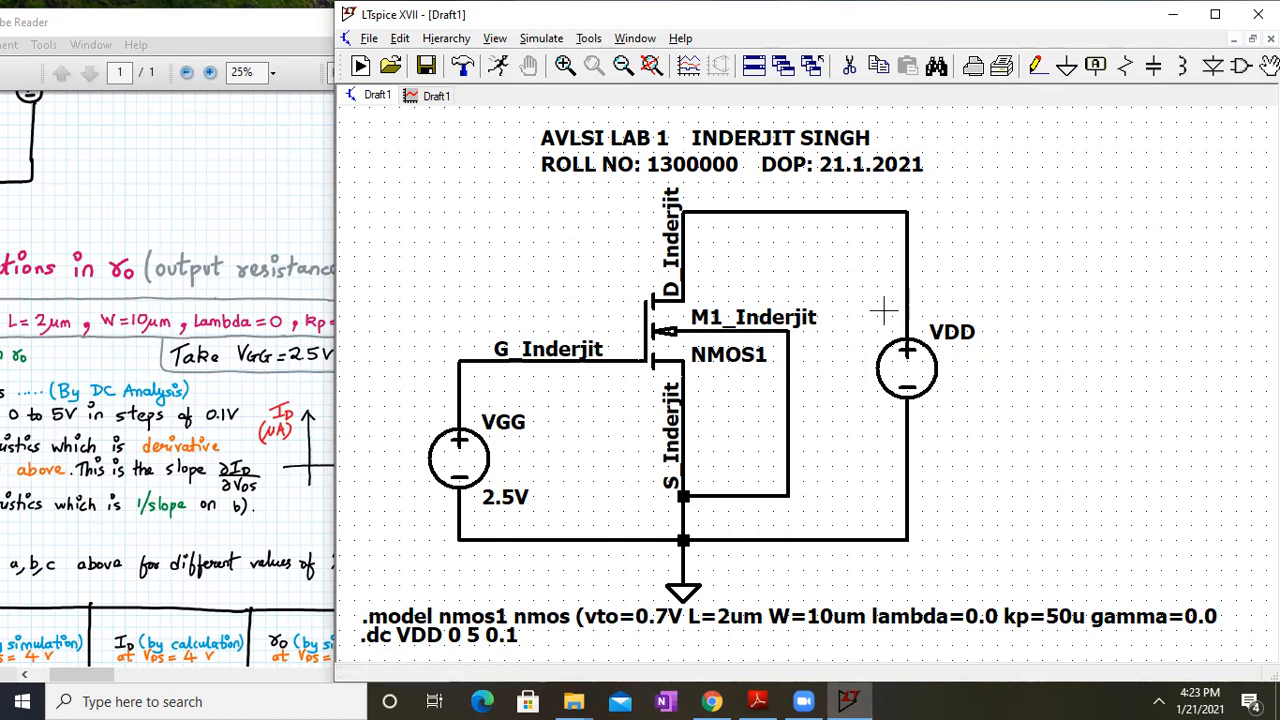
click(683, 228)
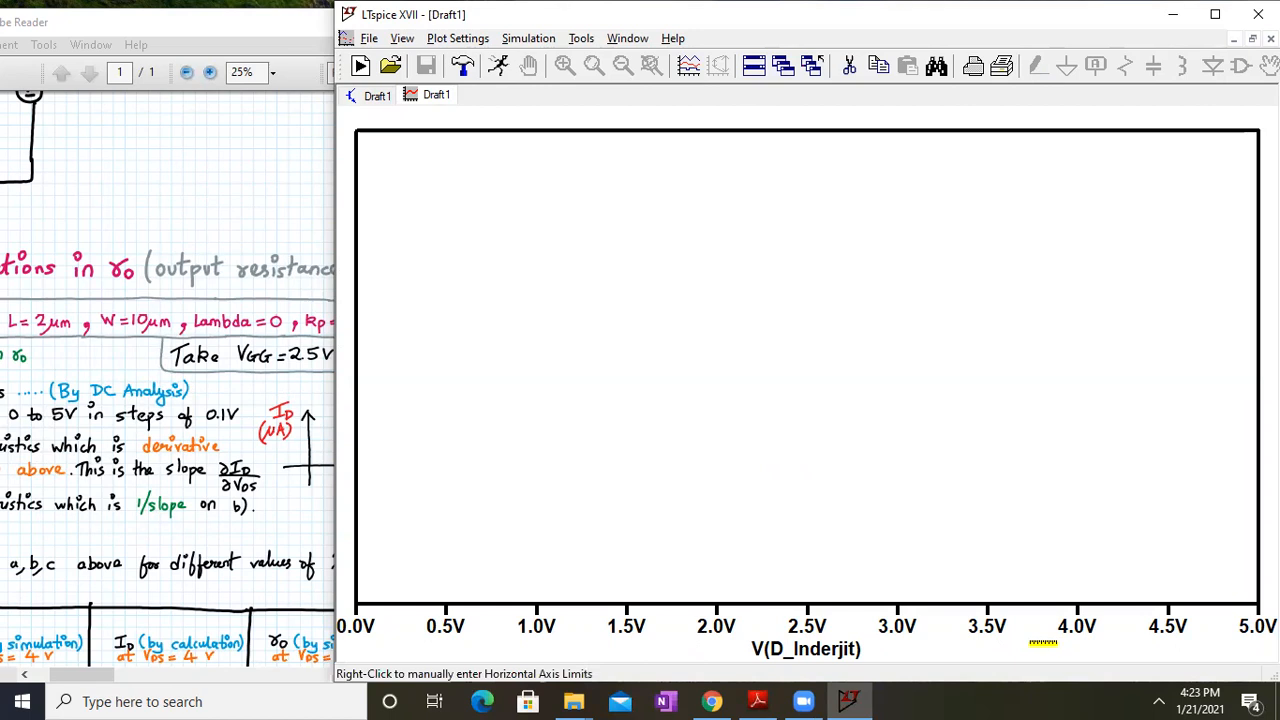
Close the old plot window and rerun the DC sweep simulation
click(385, 98)
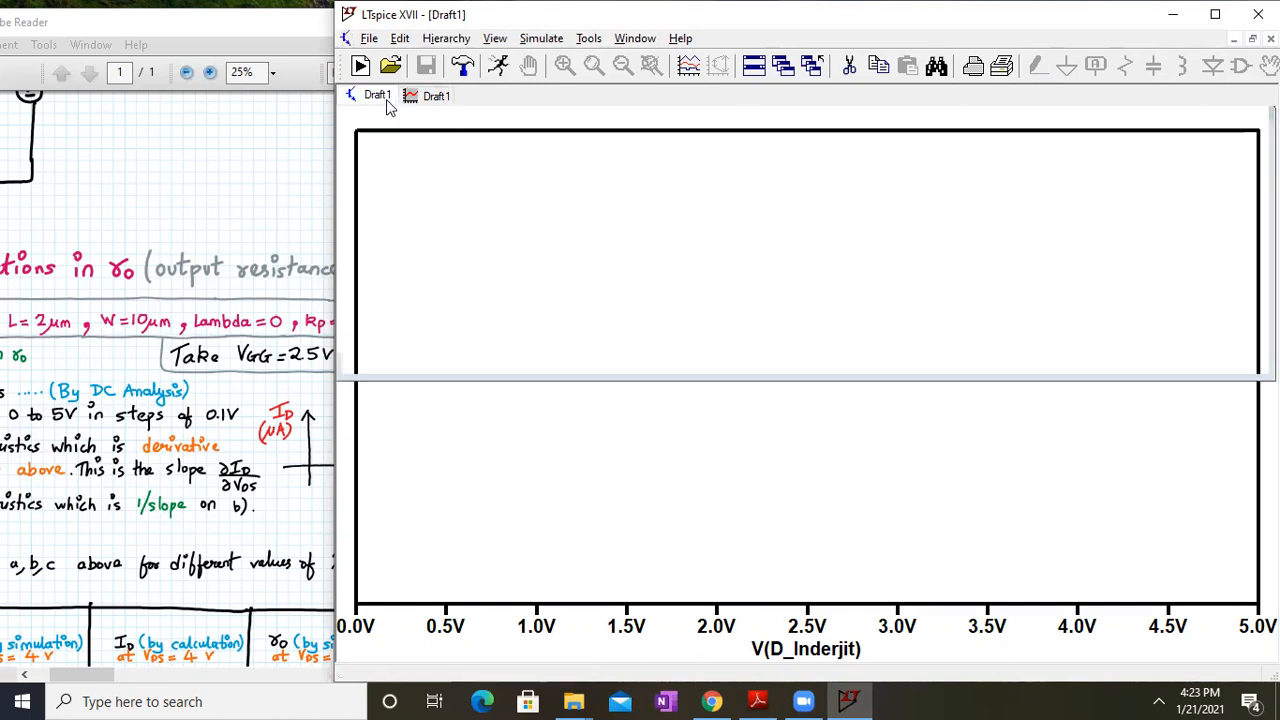
click(651, 65)
click(437, 95)
right_click(437, 95)
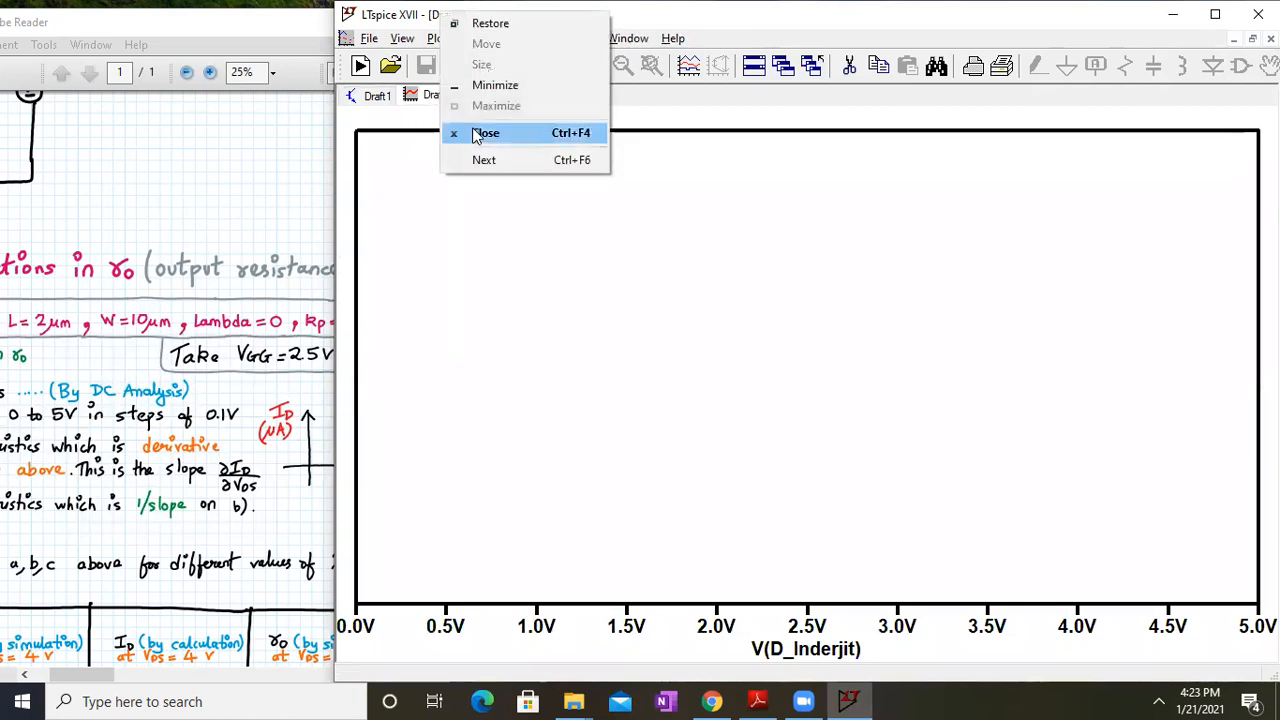
click(478, 134)
click(542, 38)
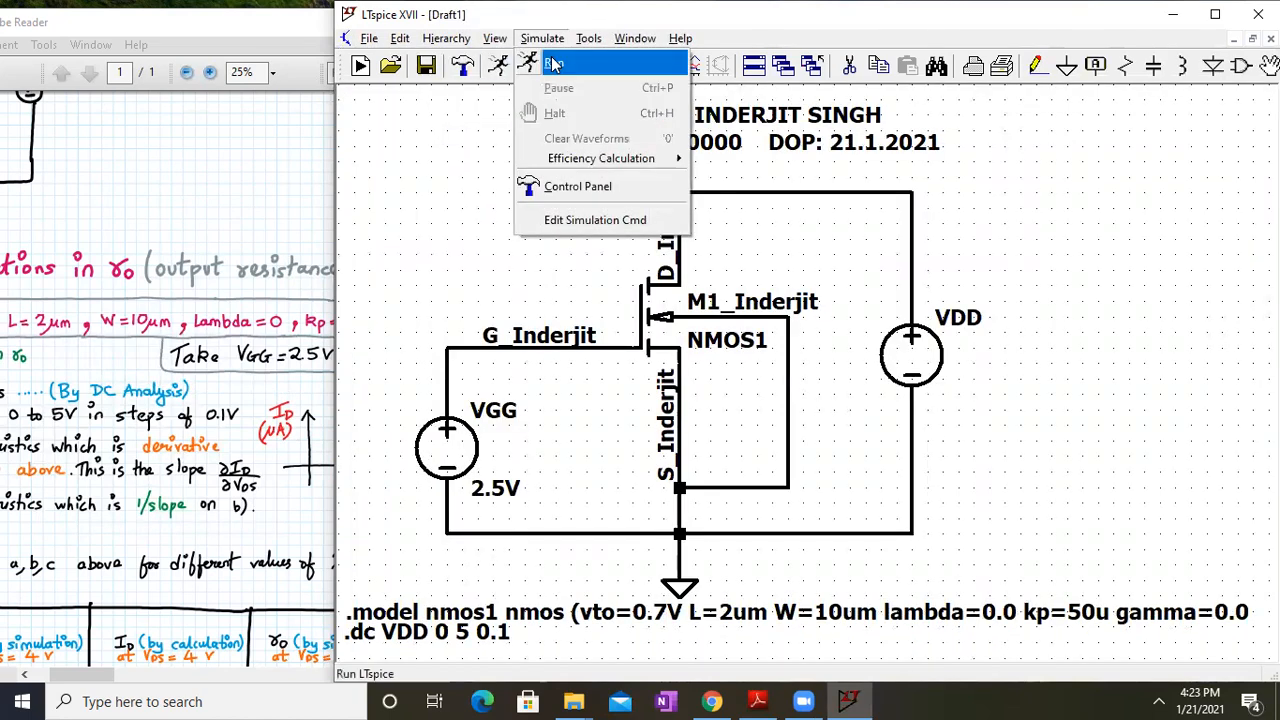
click(553, 64)
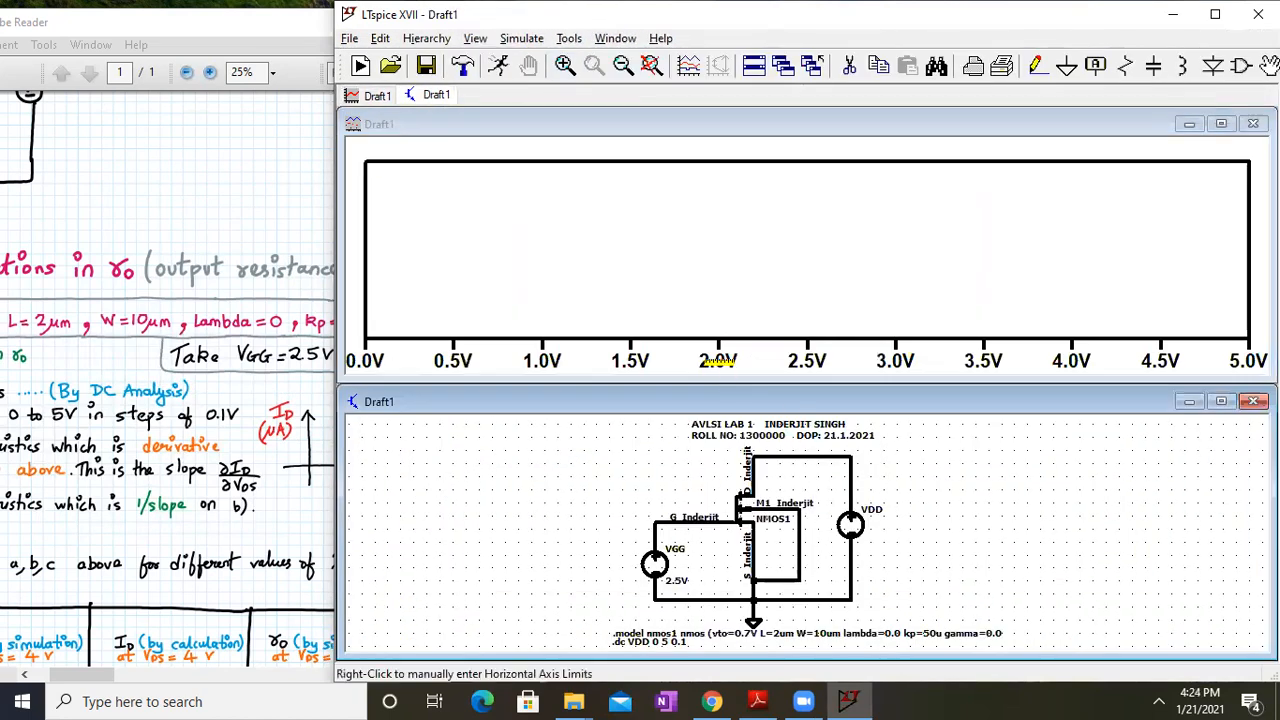
Set the horizontal axis quantity to V(D_Inderjit)
right_click(720, 361)
click(726, 315)
key(BackSpace)
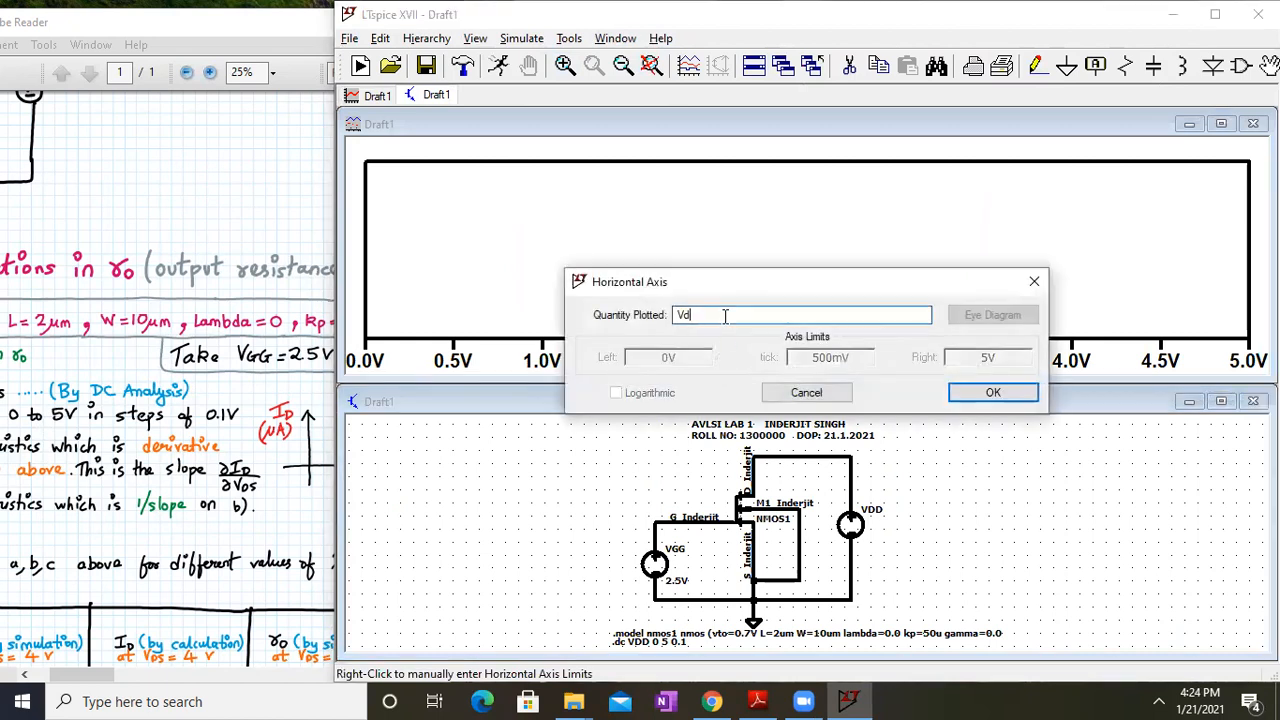
text((D_Inderjit)
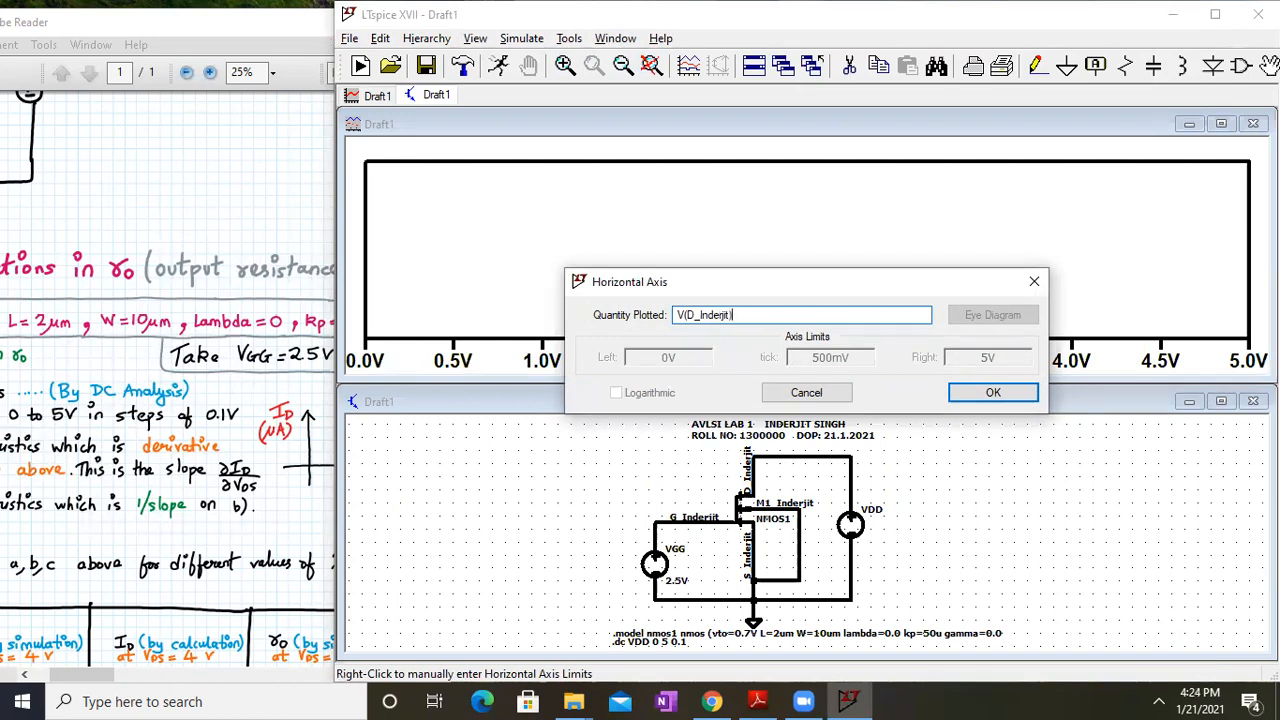
key(Return)
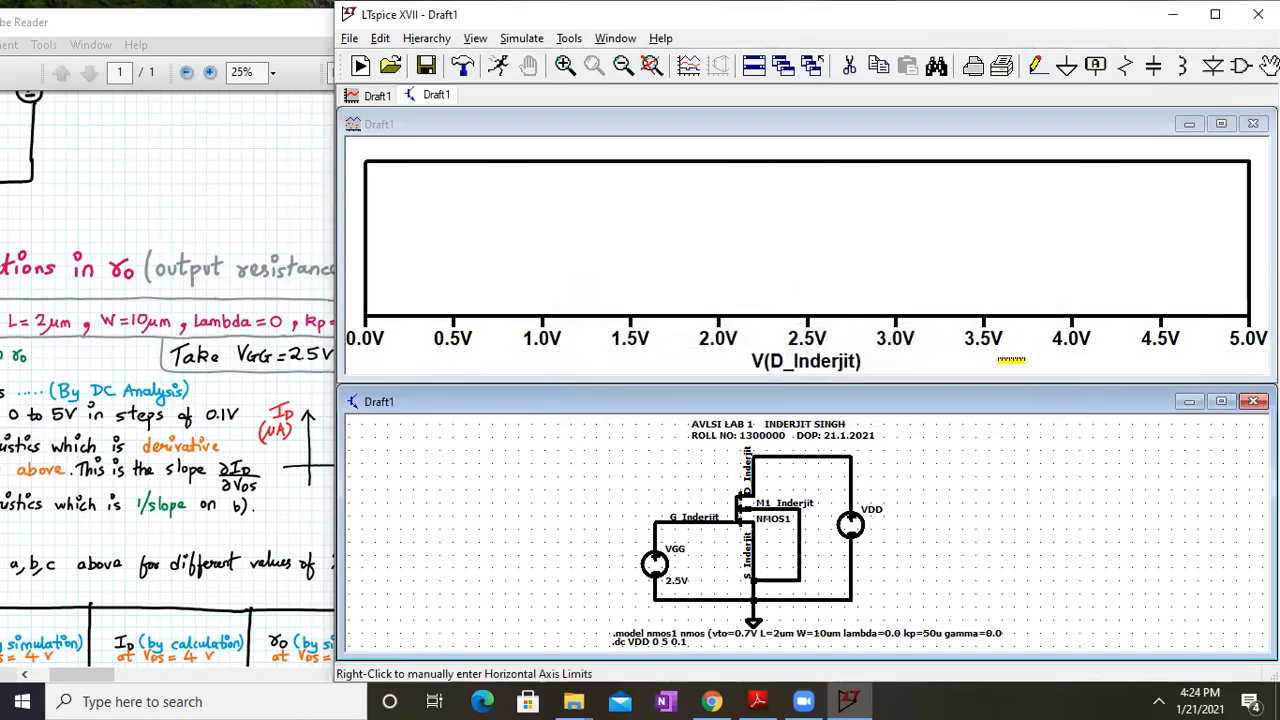
Add the drain current trace Id(M1_inderjit) to the plot
right_click(619, 234)
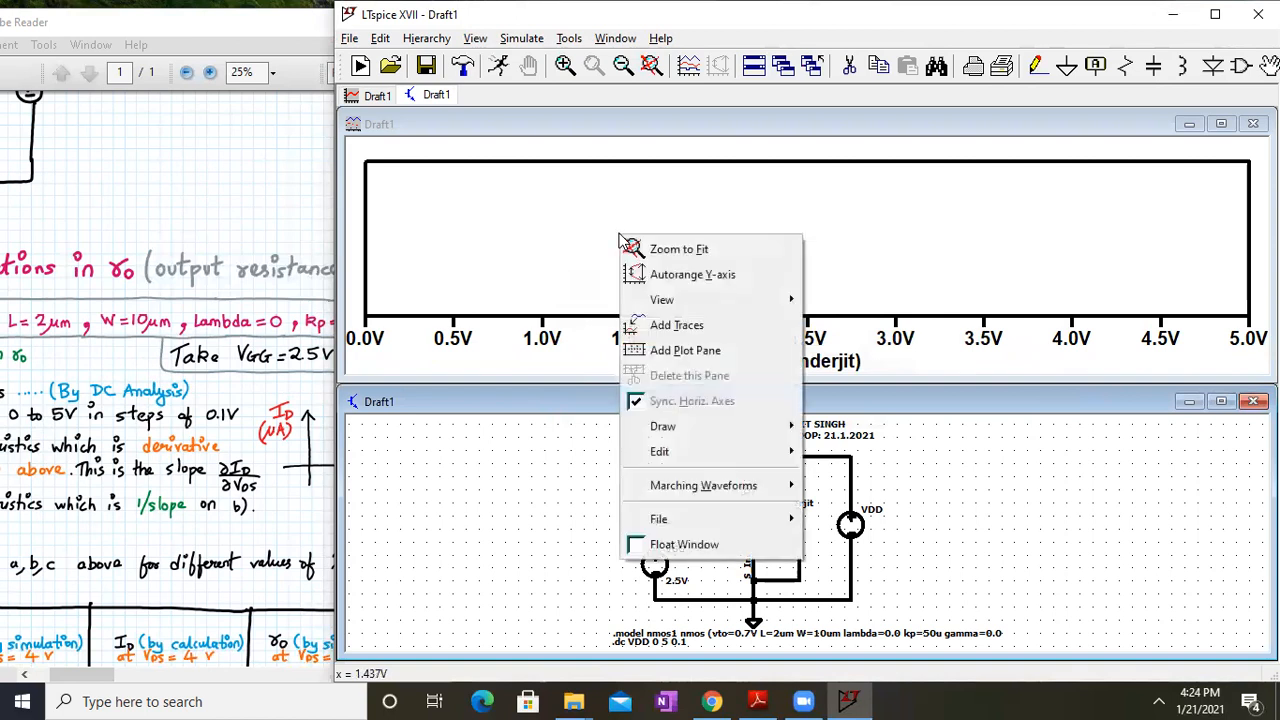
click(657, 326)
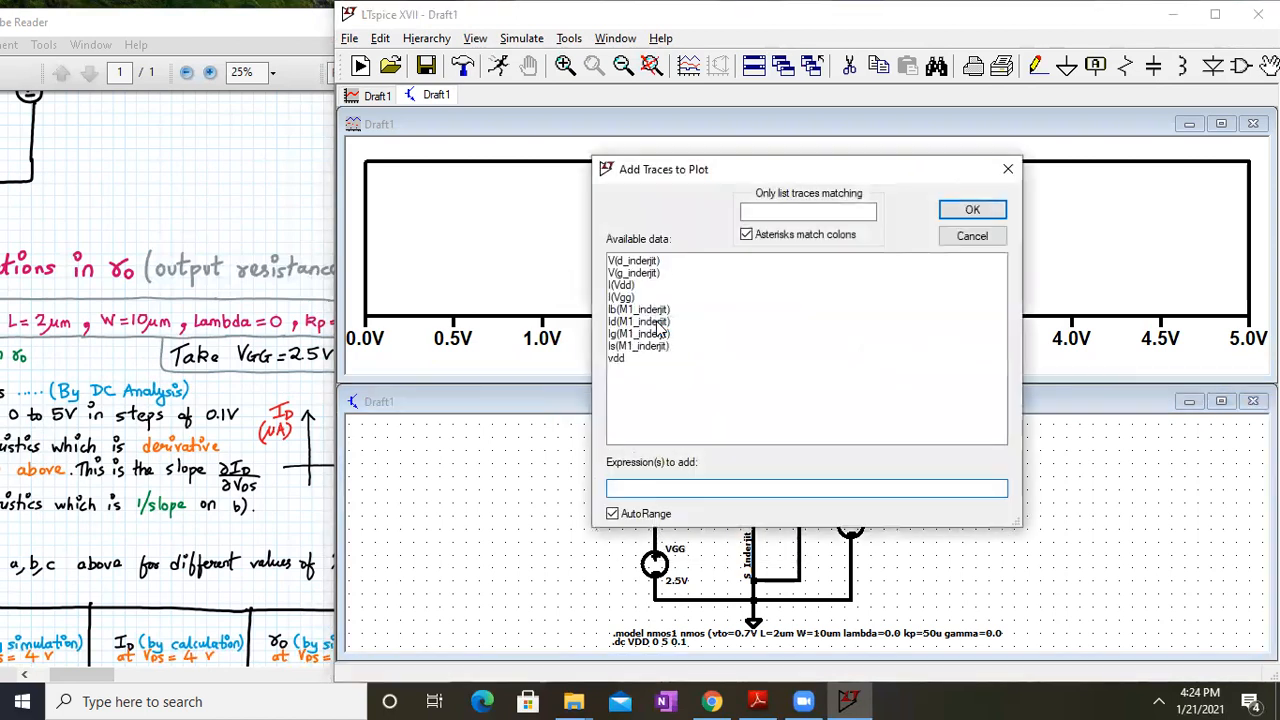
click(627, 322)
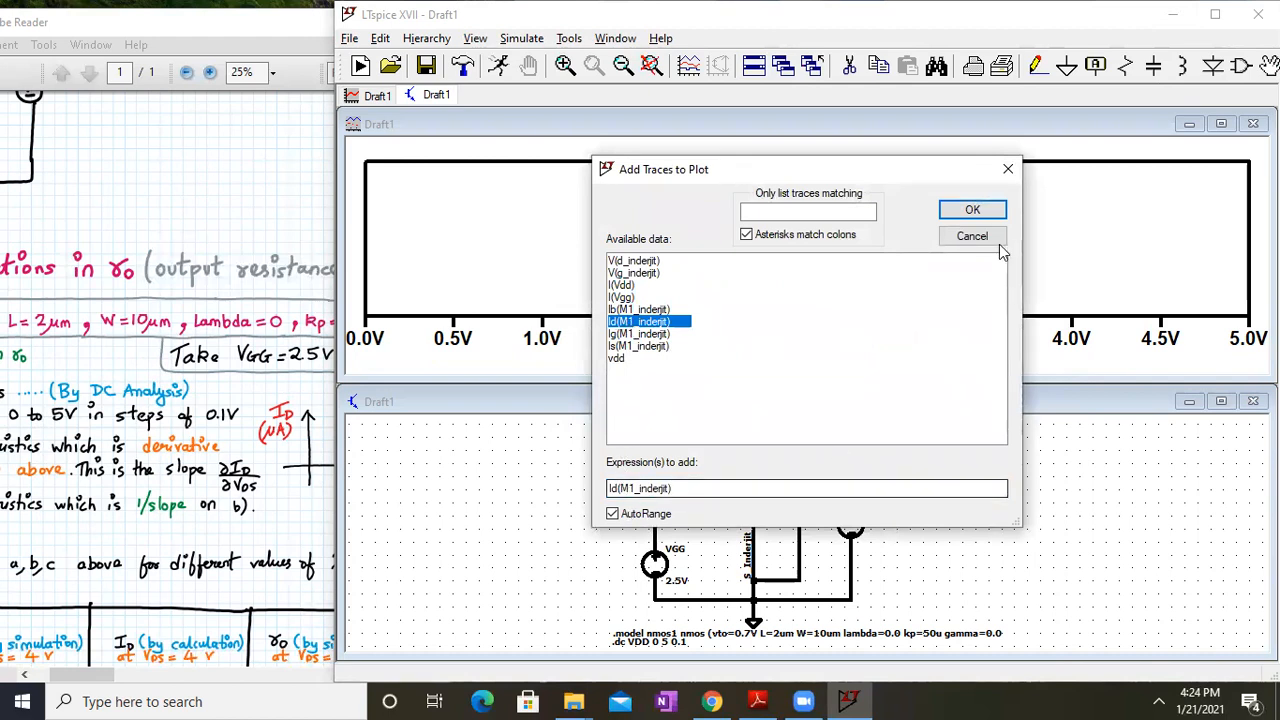
click(973, 211)
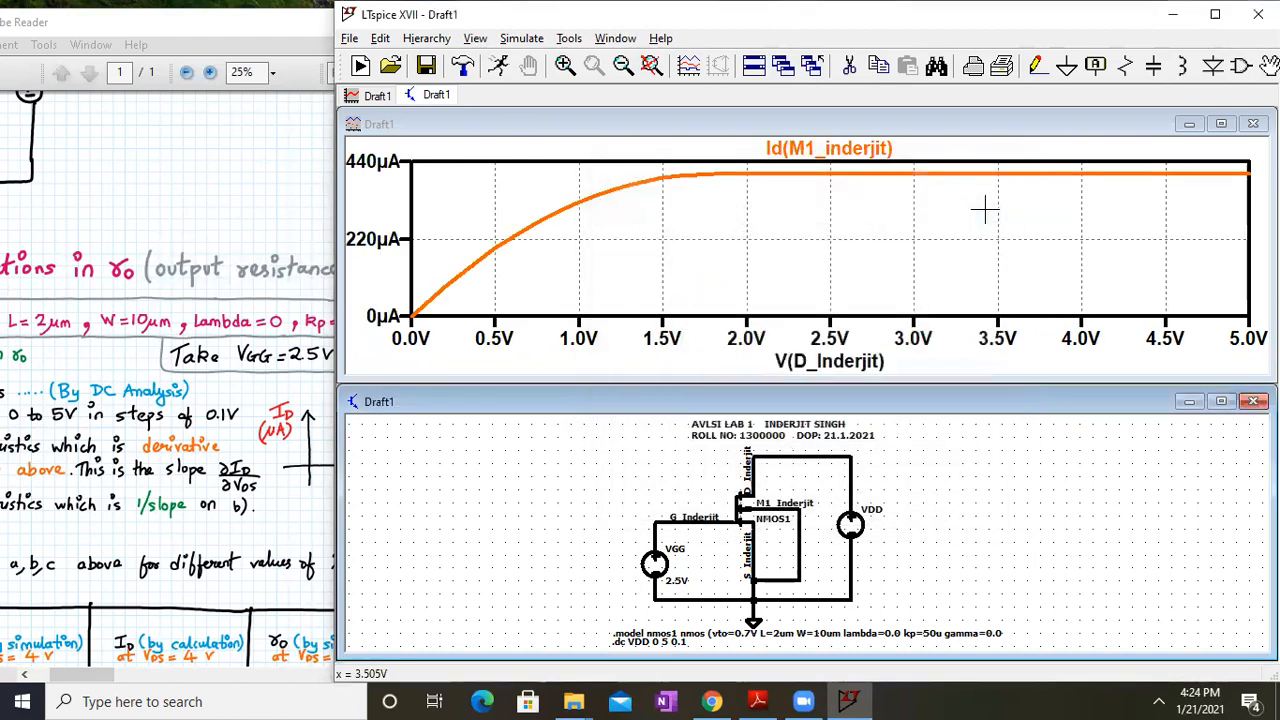
Maximize the Id(M1_inderjit) waveform window and pan the handout to the λ results table
click(1221, 123)
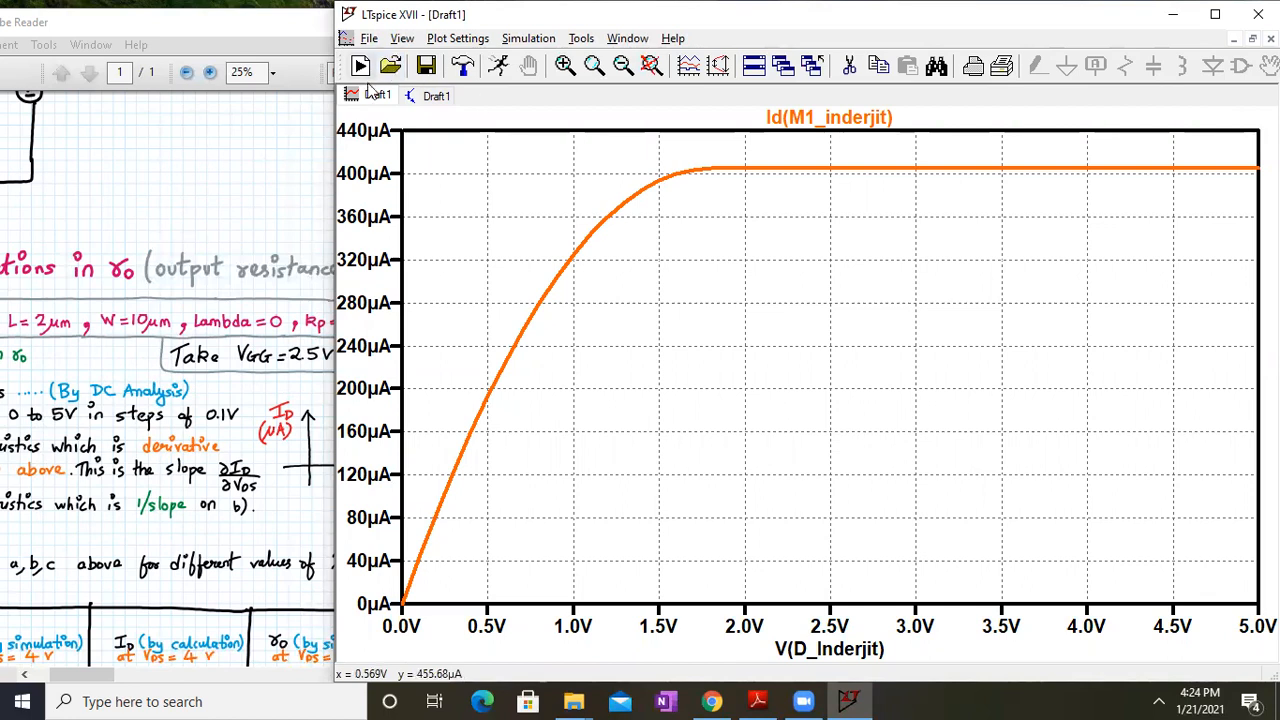
click(196, 300)
drag(176, 423, 428, 190)
scroll(237, 381, down, 1)
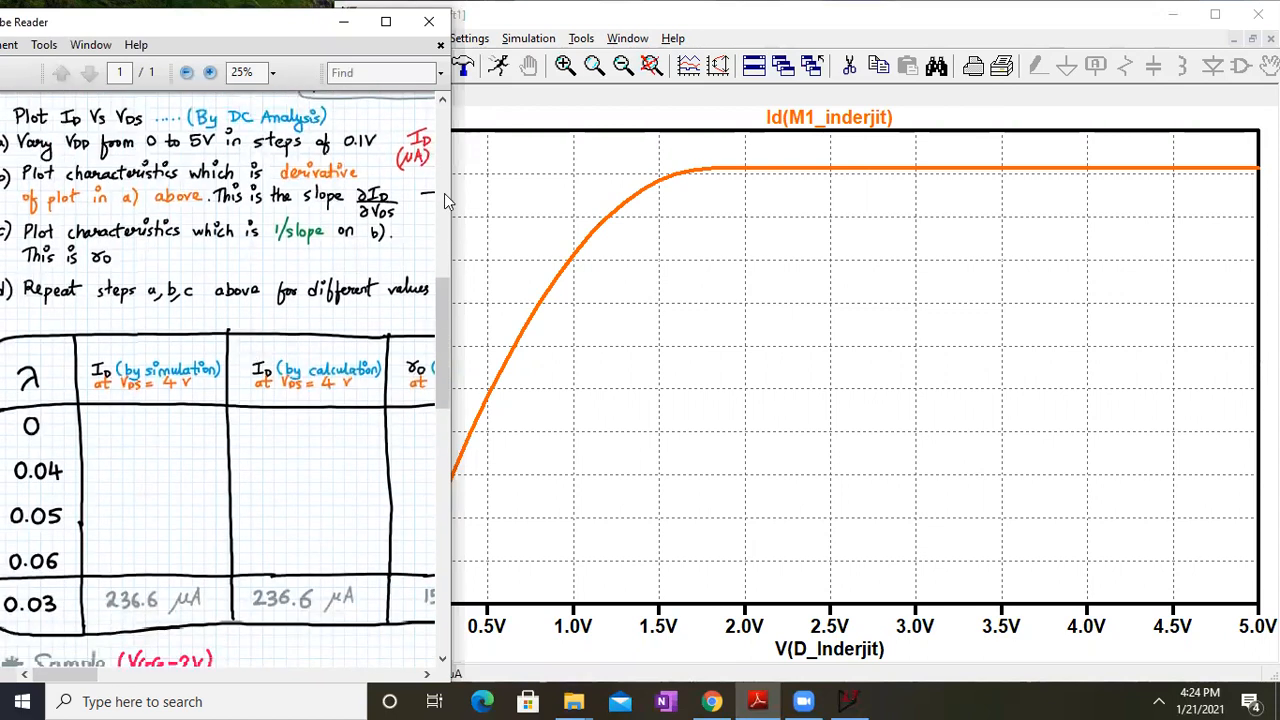
Widen the handout window and scroll up to reread the Variations in ro task steps
drag(452, 190, 656, 190)
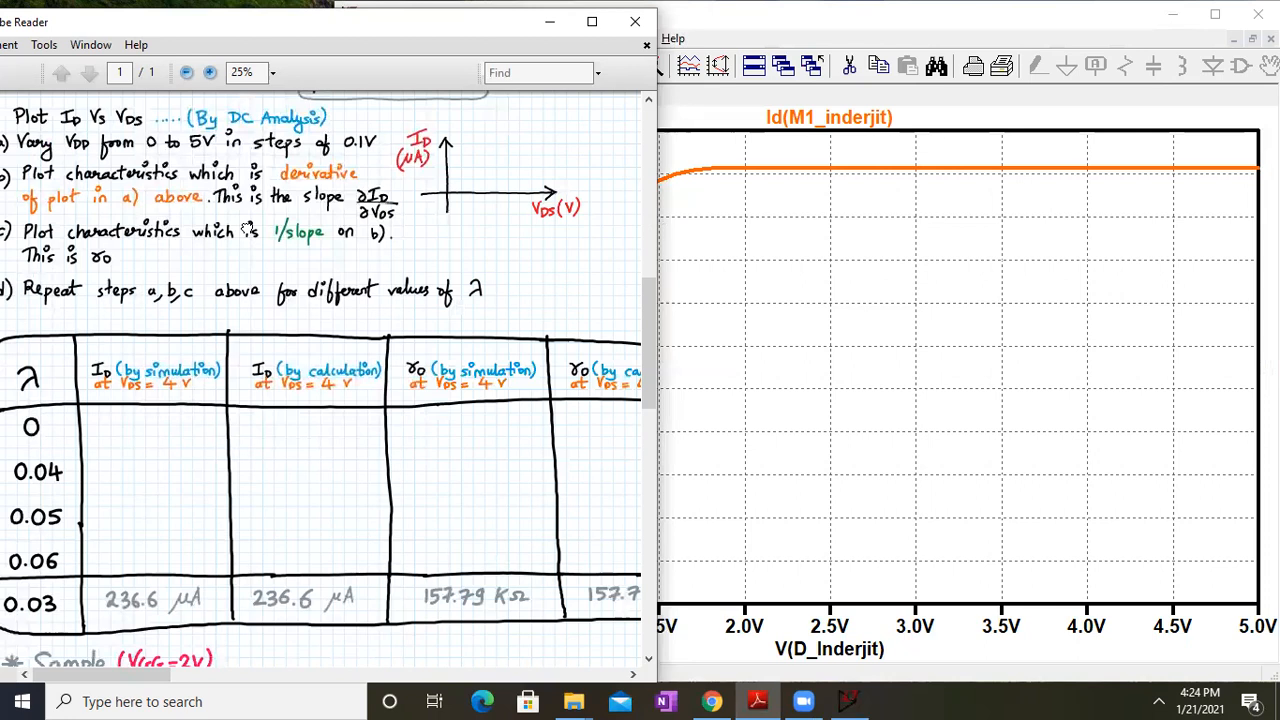
scroll(277, 252, up, 3)
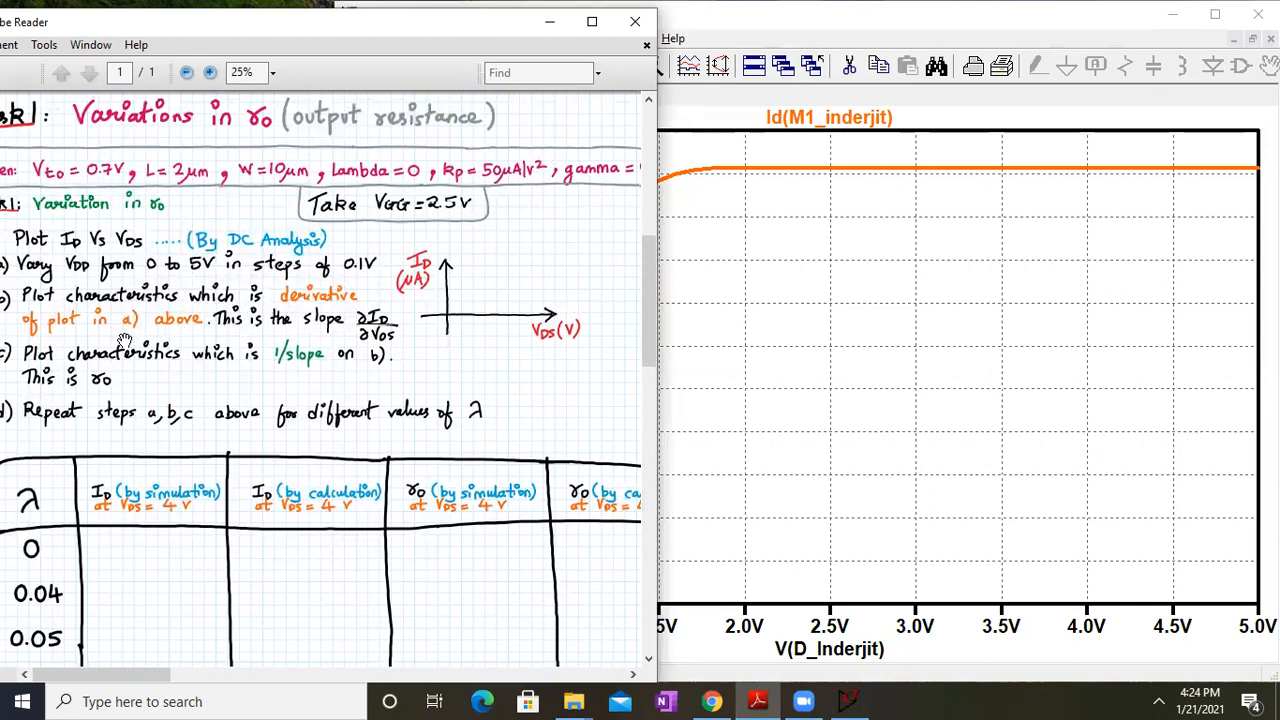
scroll(285, 335, up, 1)
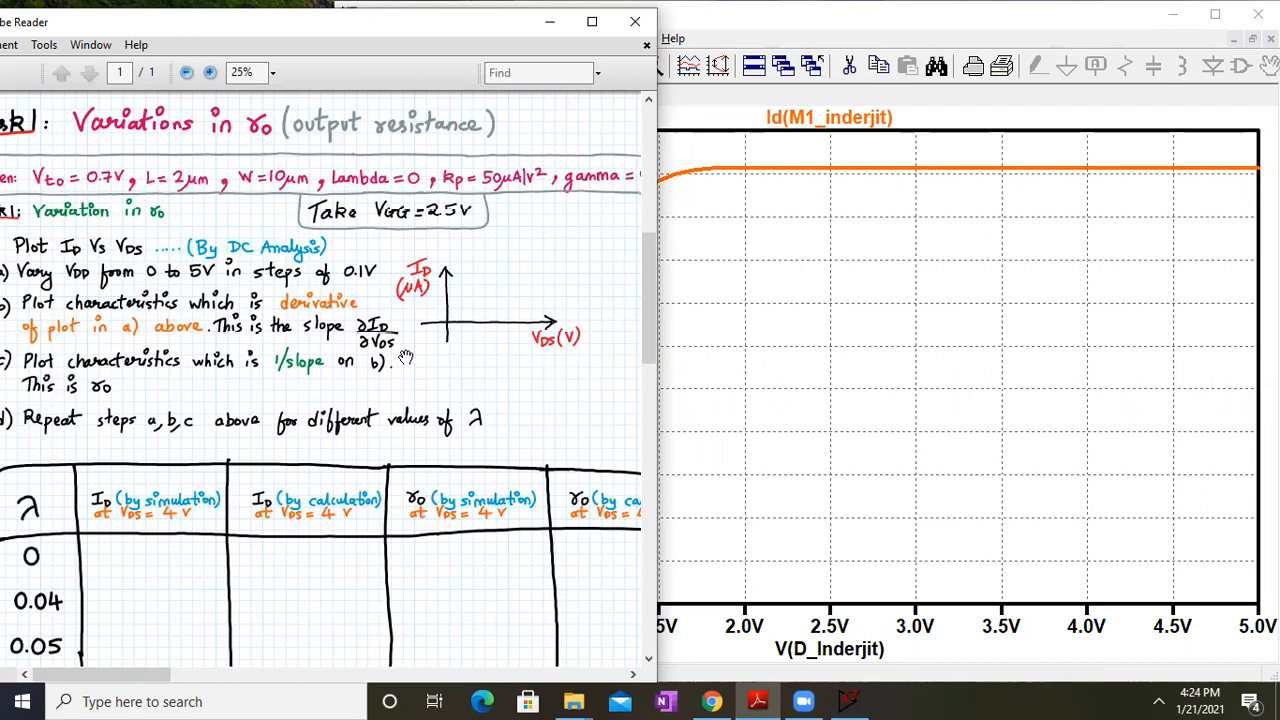
scroll(407, 358, up, 2)
scroll(370, 322, up, 1)
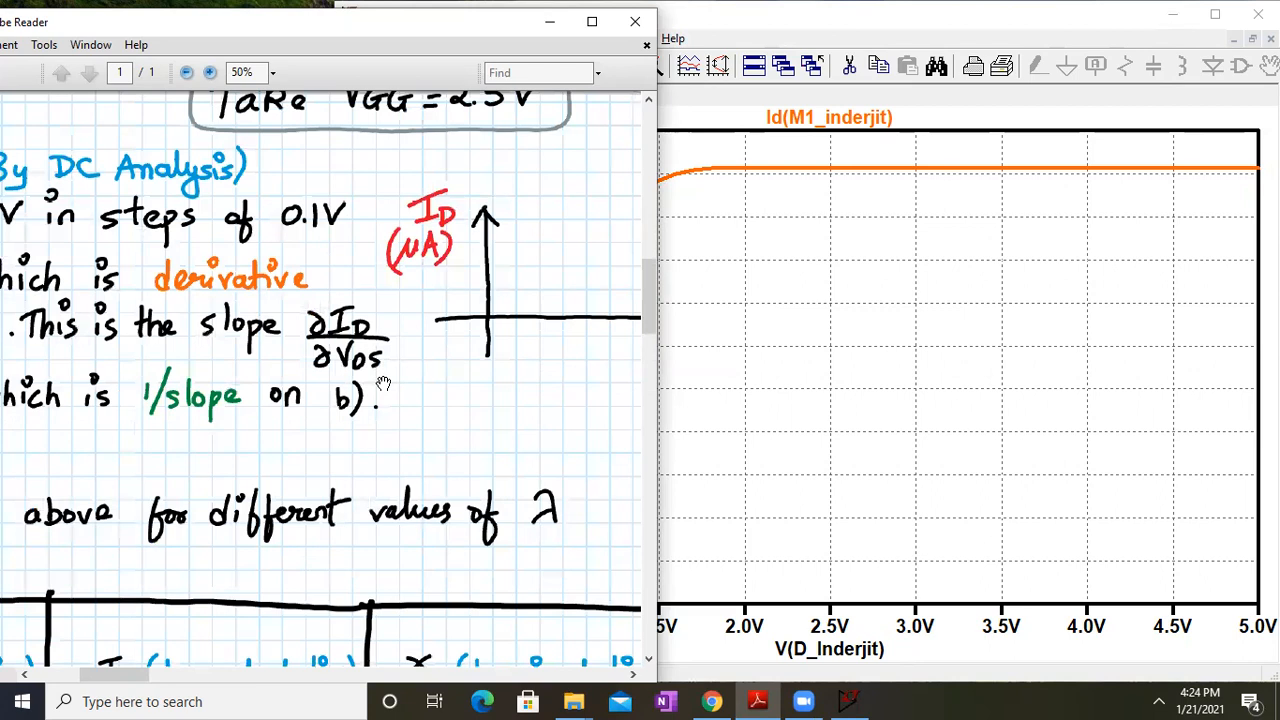
click(866, 169)
Add an empty plot pane above the Id(M1_inderjit) curve and pan the handout to its task text
right_click(772, 305)
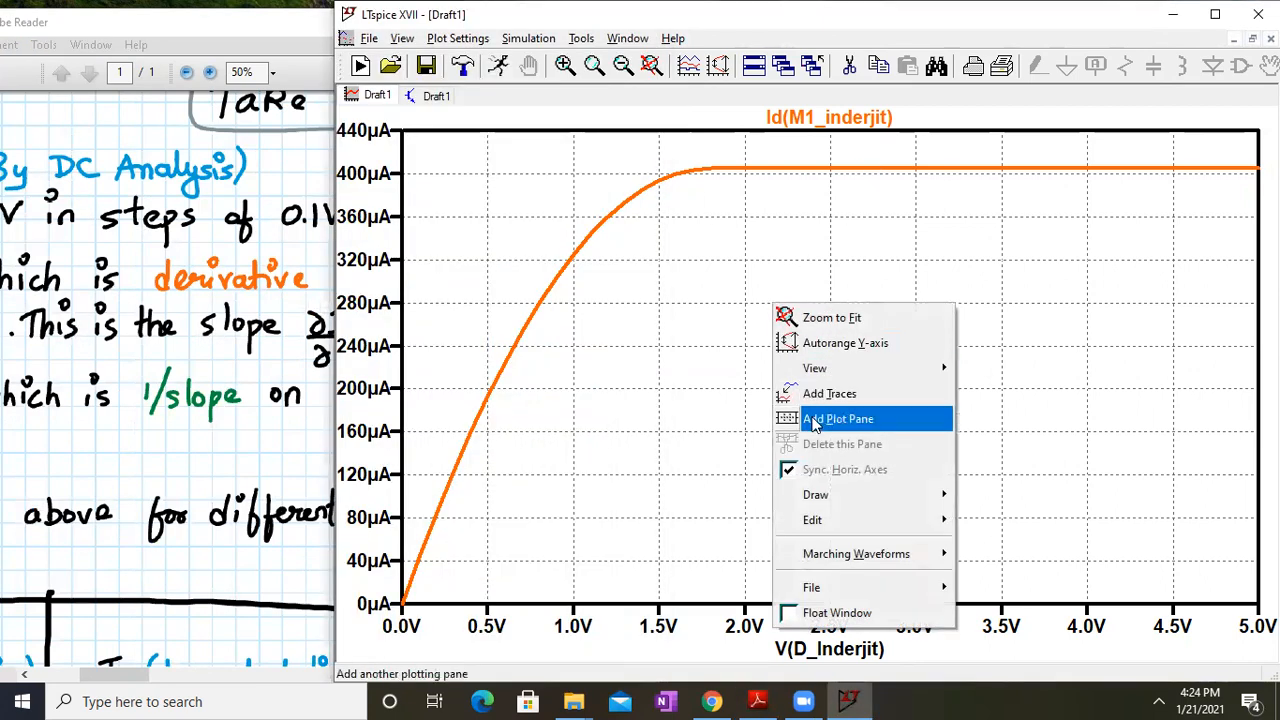
click(812, 420)
right_click(758, 258)
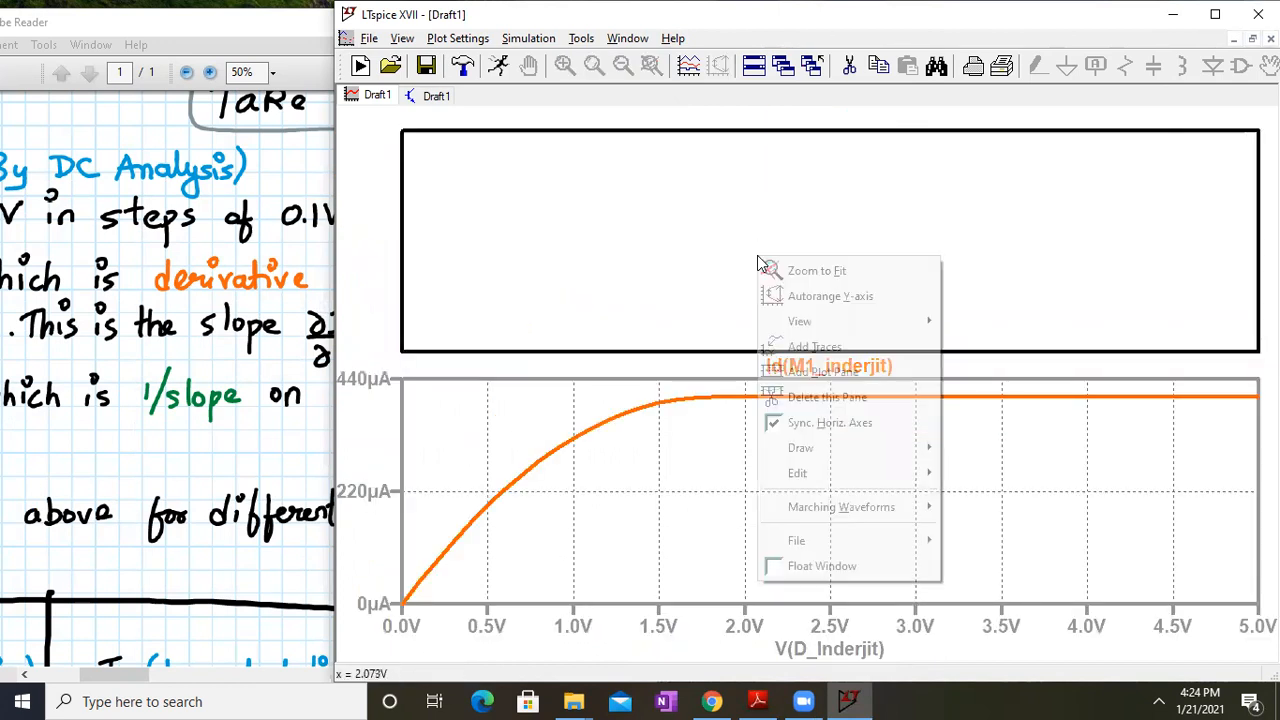
drag(89, 338, 477, 288)
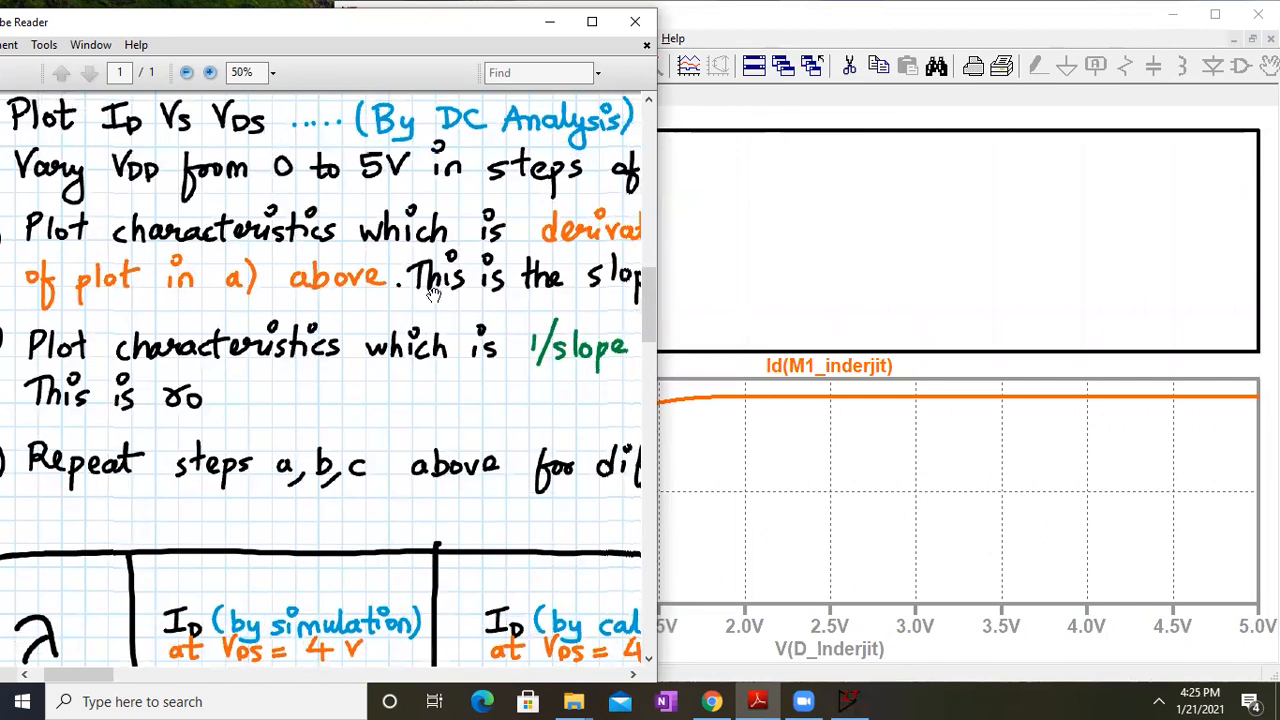
Pan through the handout's Id graph, λ table and task list down to the ro formula
drag(605, 300, 255, 262)
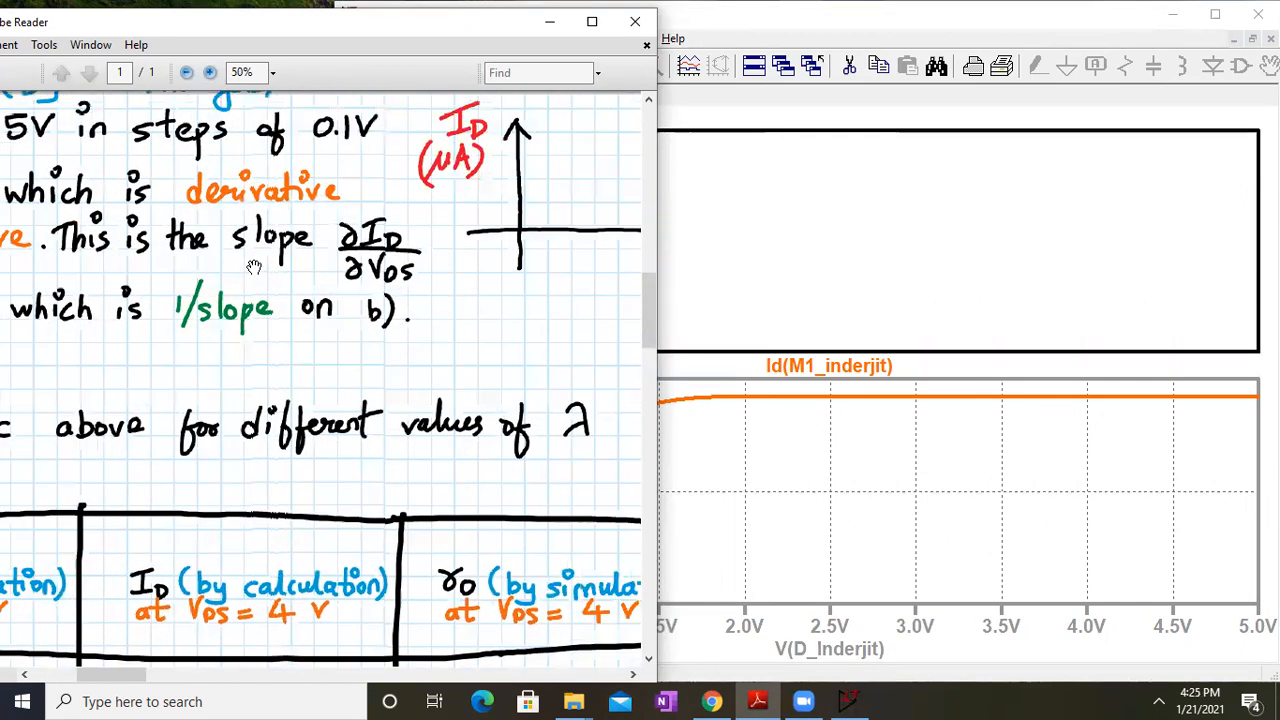
drag(173, 376, 568, 386)
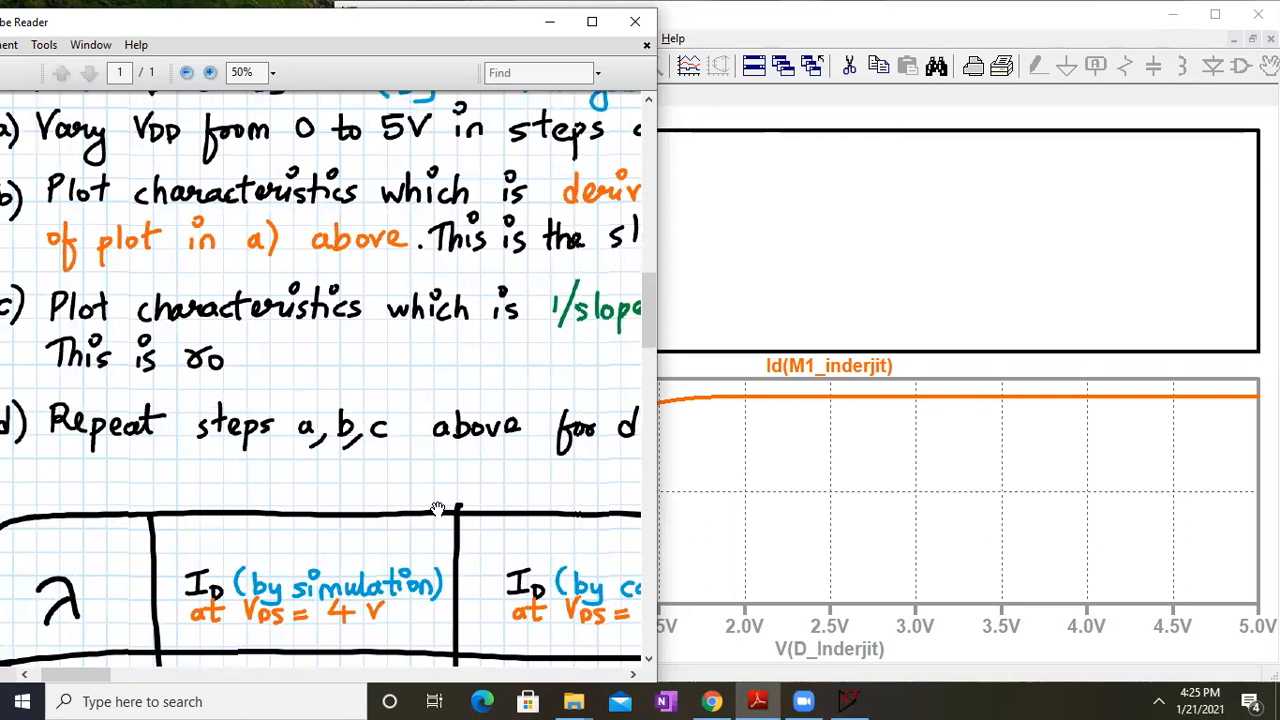
scroll(446, 562, down, 6)
scroll(446, 562, down, 3)
drag(583, 551, 192, 518)
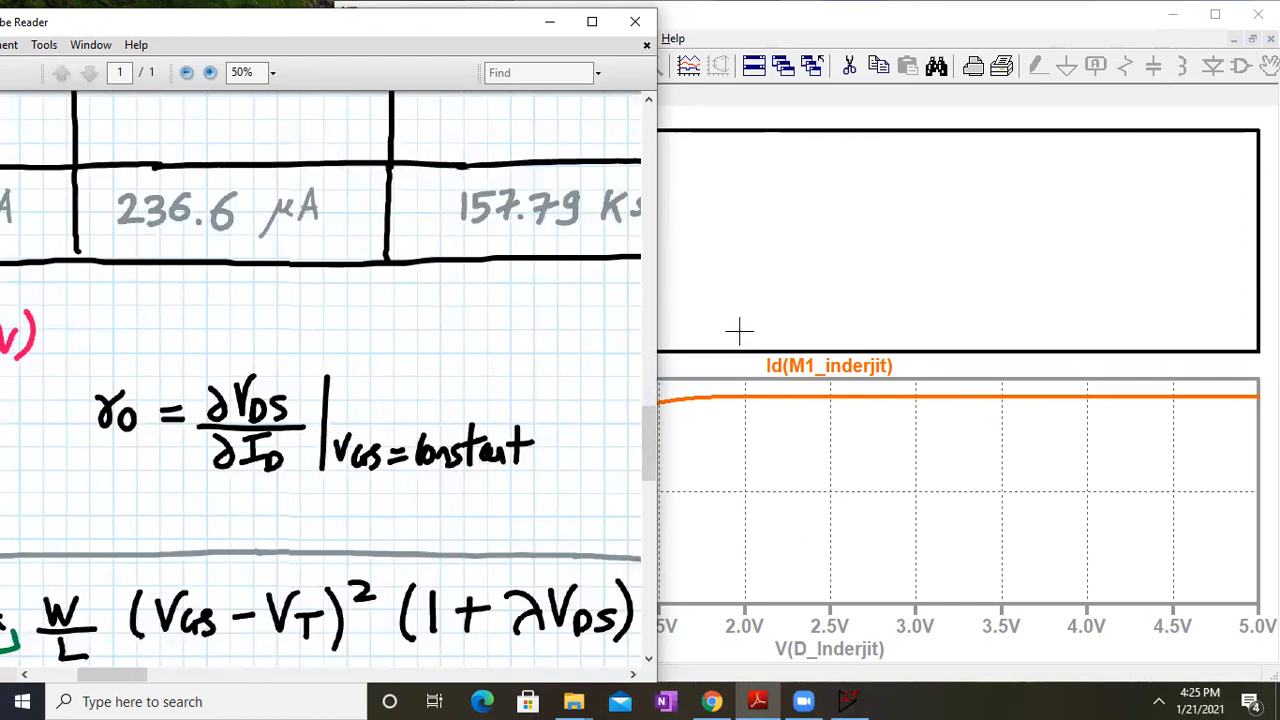
click(860, 282)
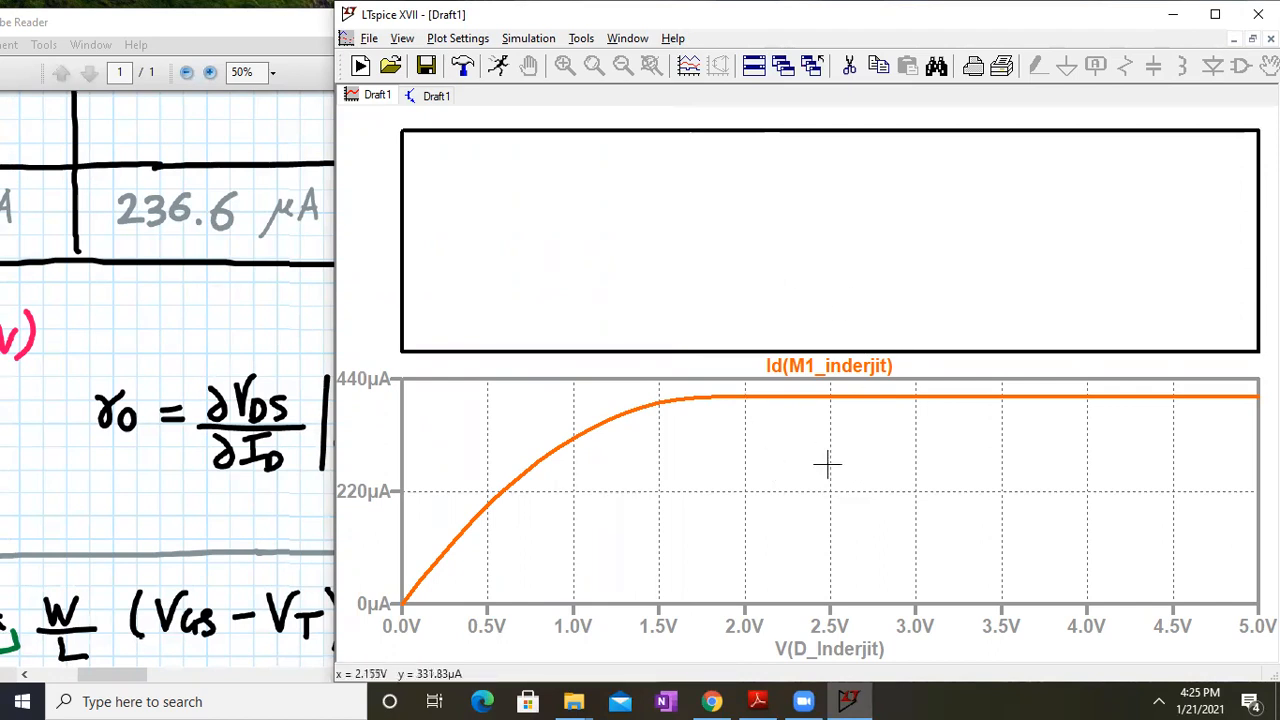
Add a third plot pane and move the drain-current trace into the top pane
right_click(660, 188)
click(705, 312)
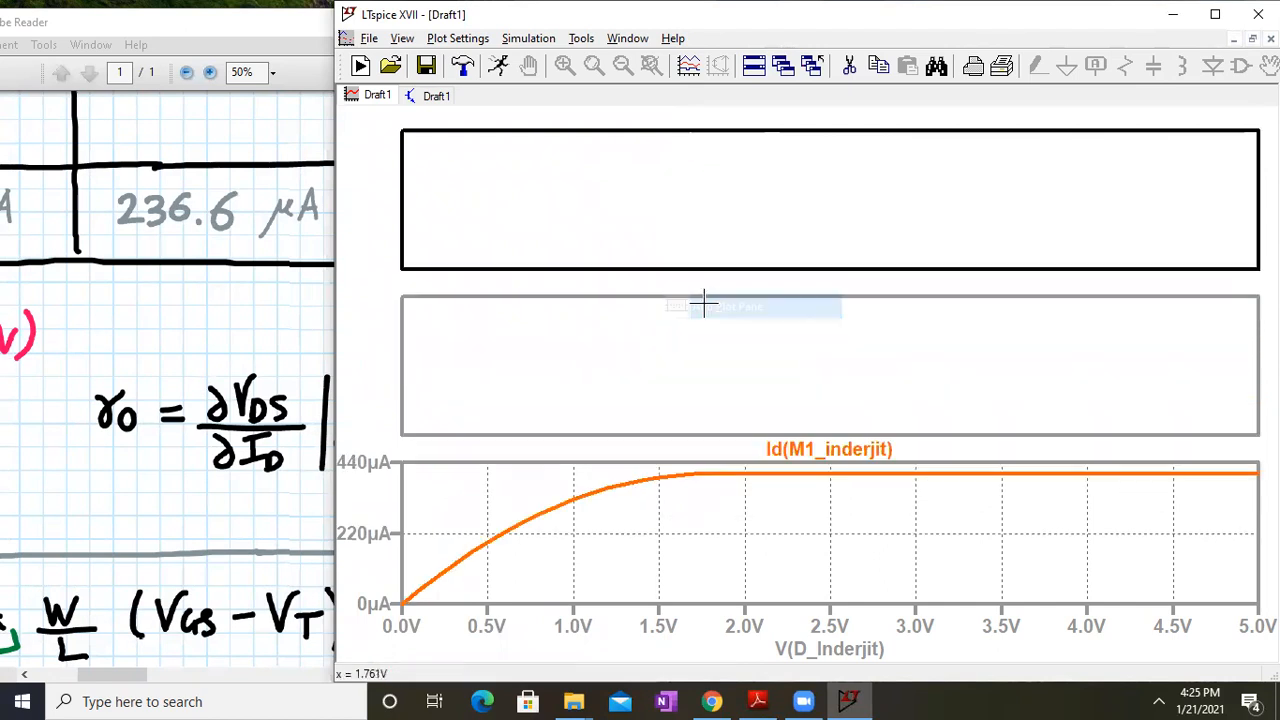
drag(820, 452, 810, 215)
Add Id(M1_inderjit) traces to both the middle and bottom panes
right_click(737, 401)
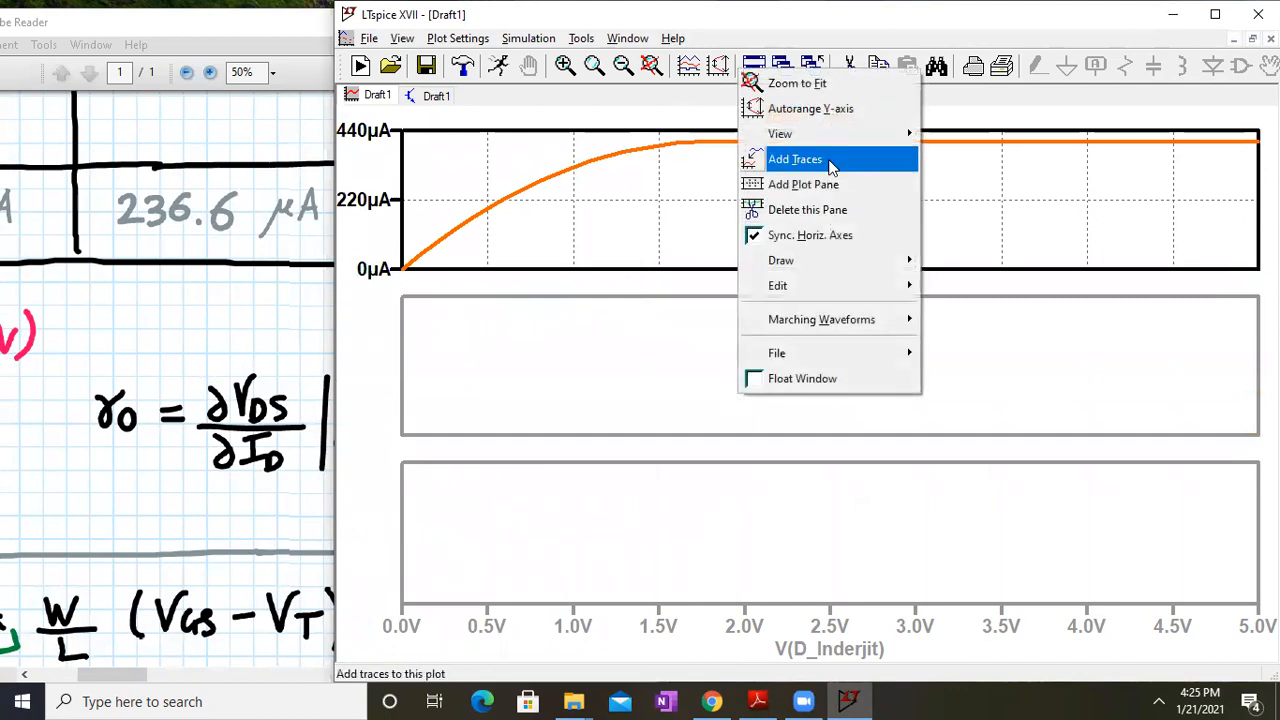
click(830, 167)
click(645, 321)
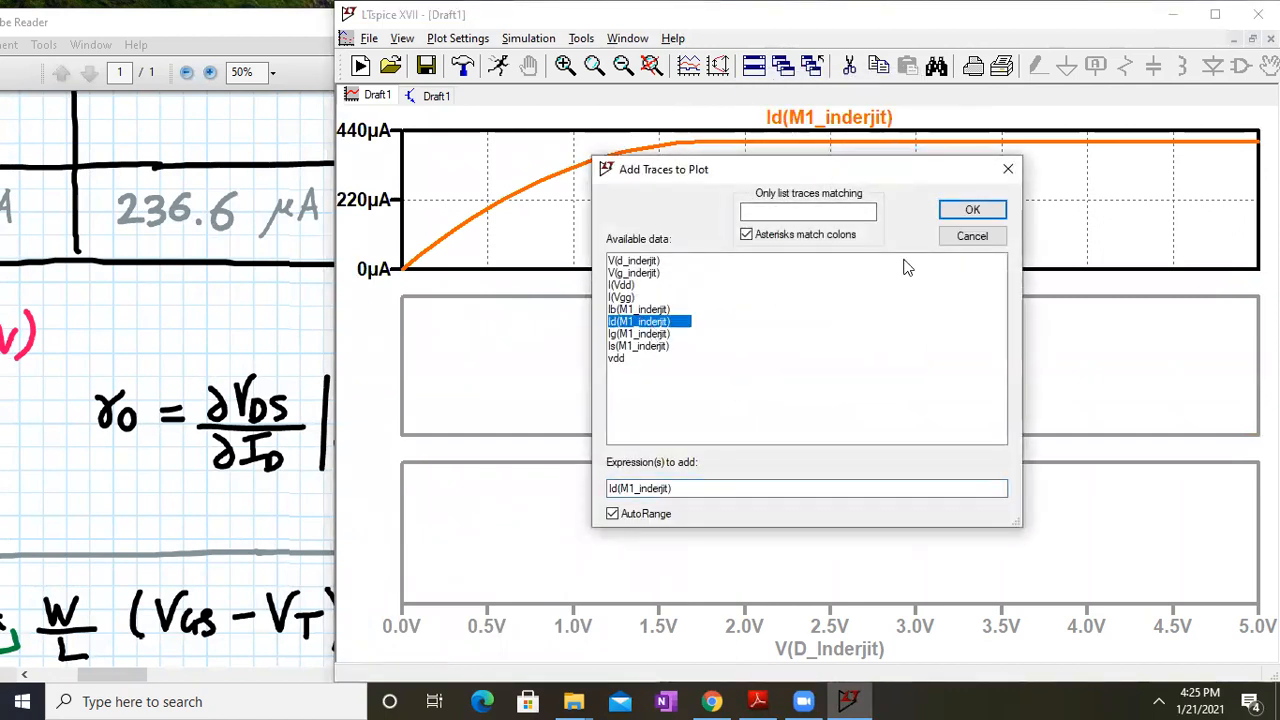
click(971, 209)
right_click(666, 562)
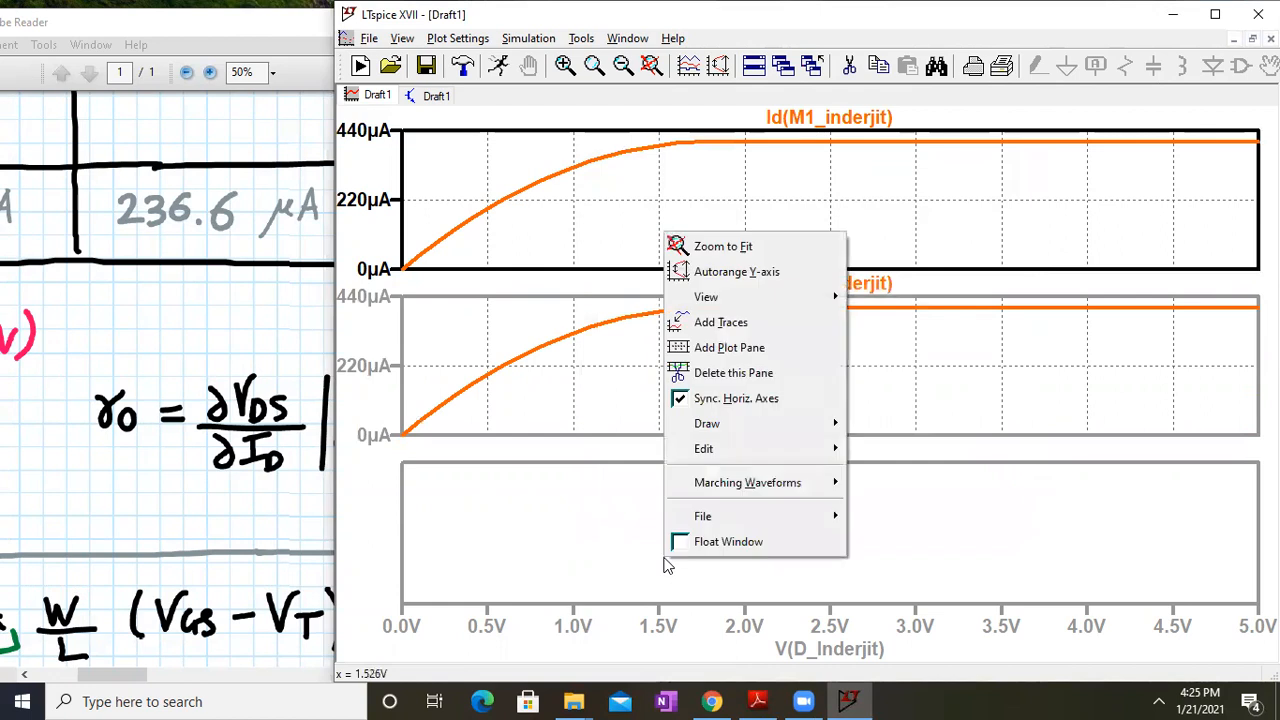
click(708, 322)
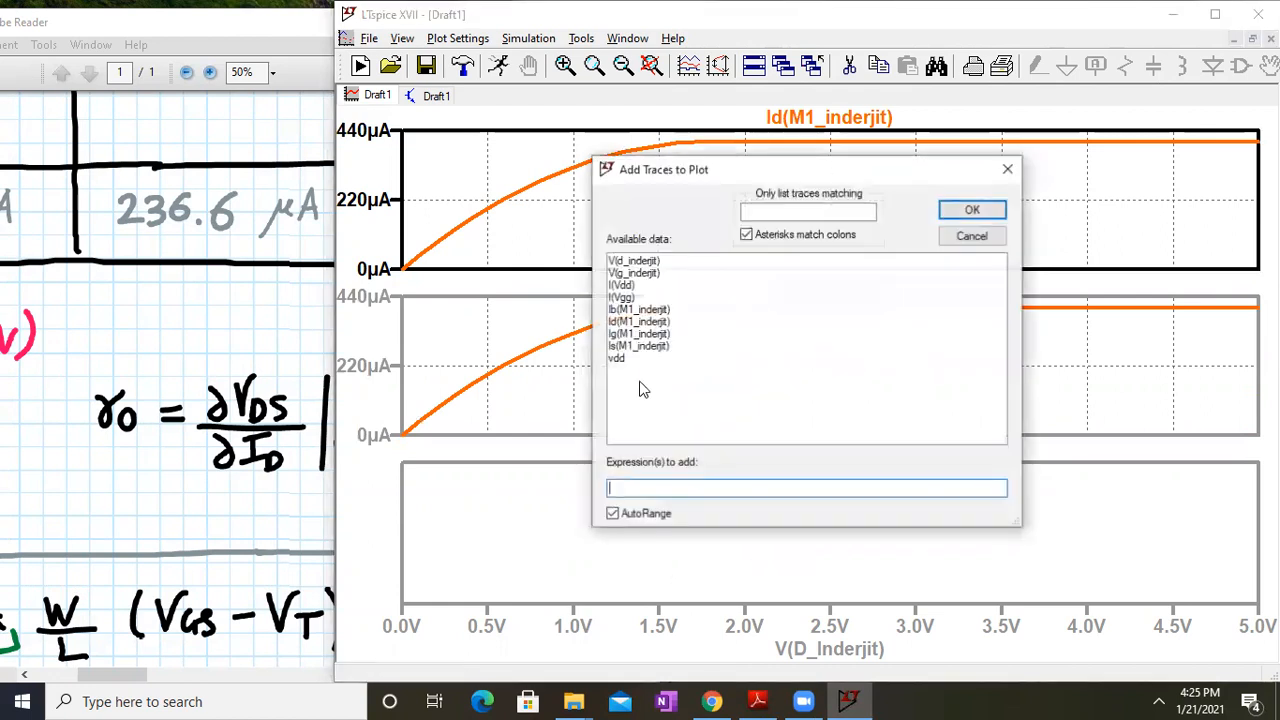
click(630, 322)
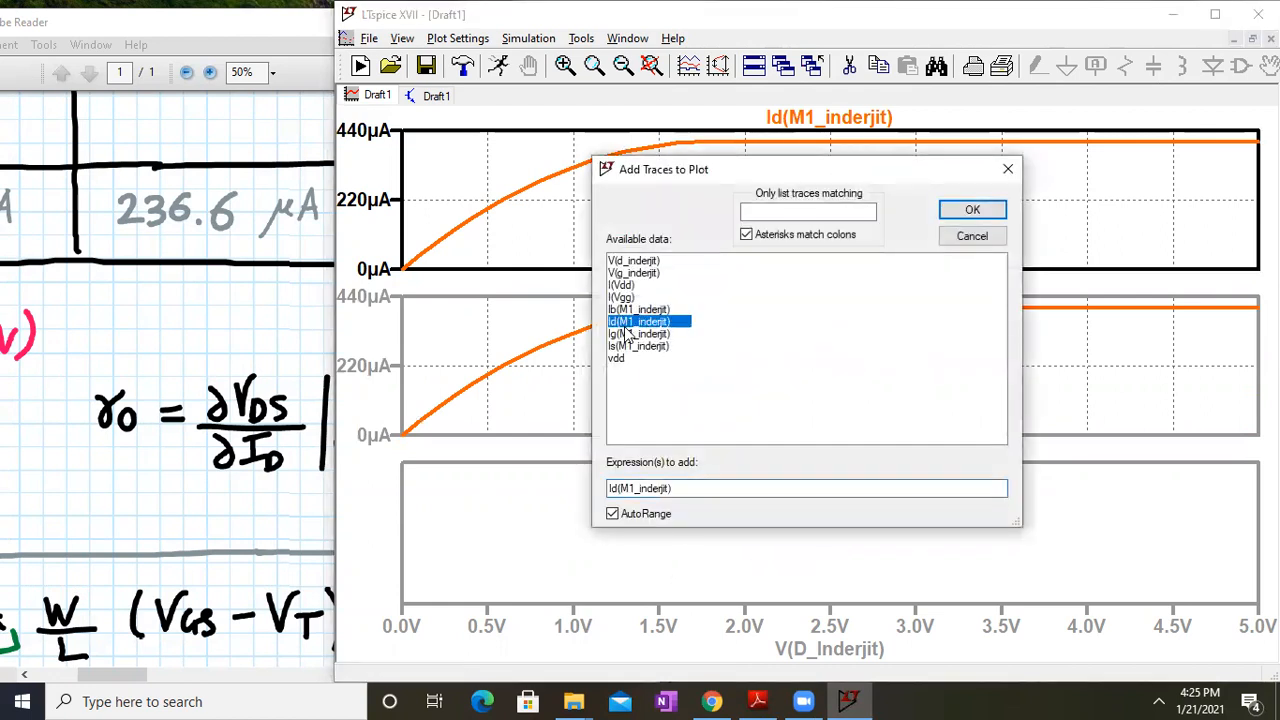
click(955, 212)
Recolour the middle pane's Id(M1_inderjit) trace blue
right_click(828, 287)
click(750, 311)
click(730, 366)
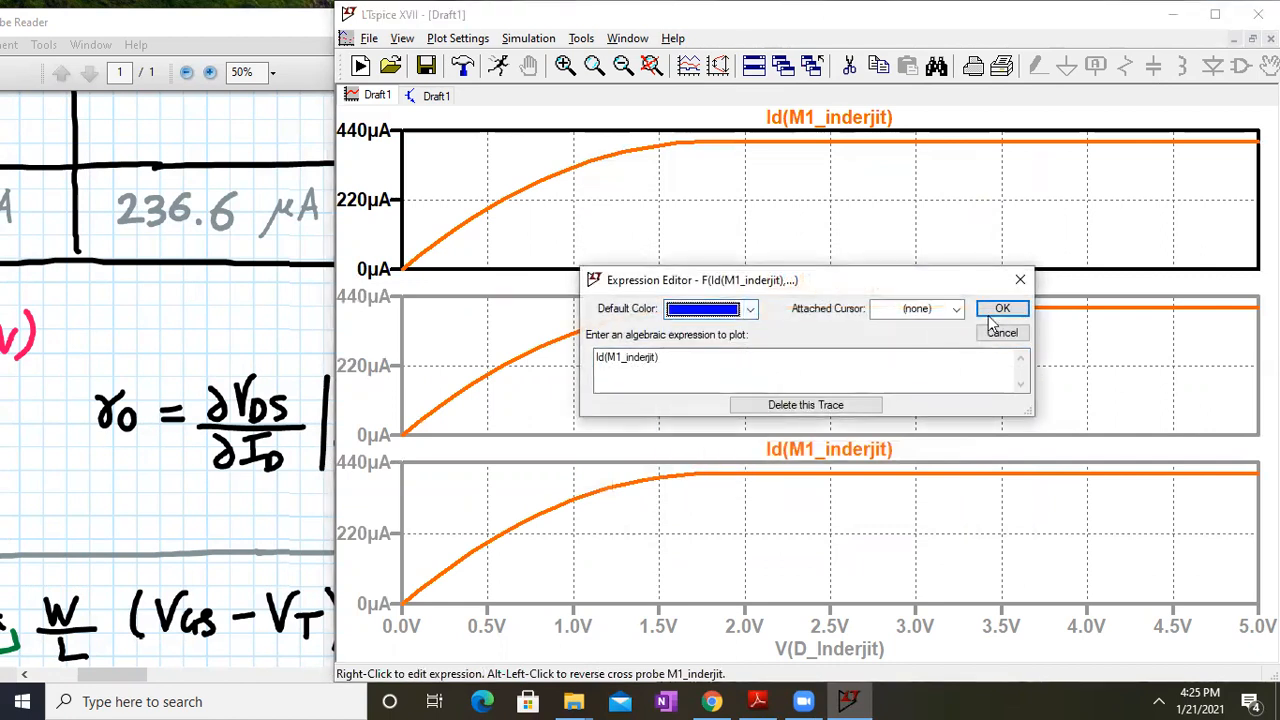
click(1001, 308)
Wrap the middle trace in d() to plot d(Id(M1_inderjit))
right_click(805, 287)
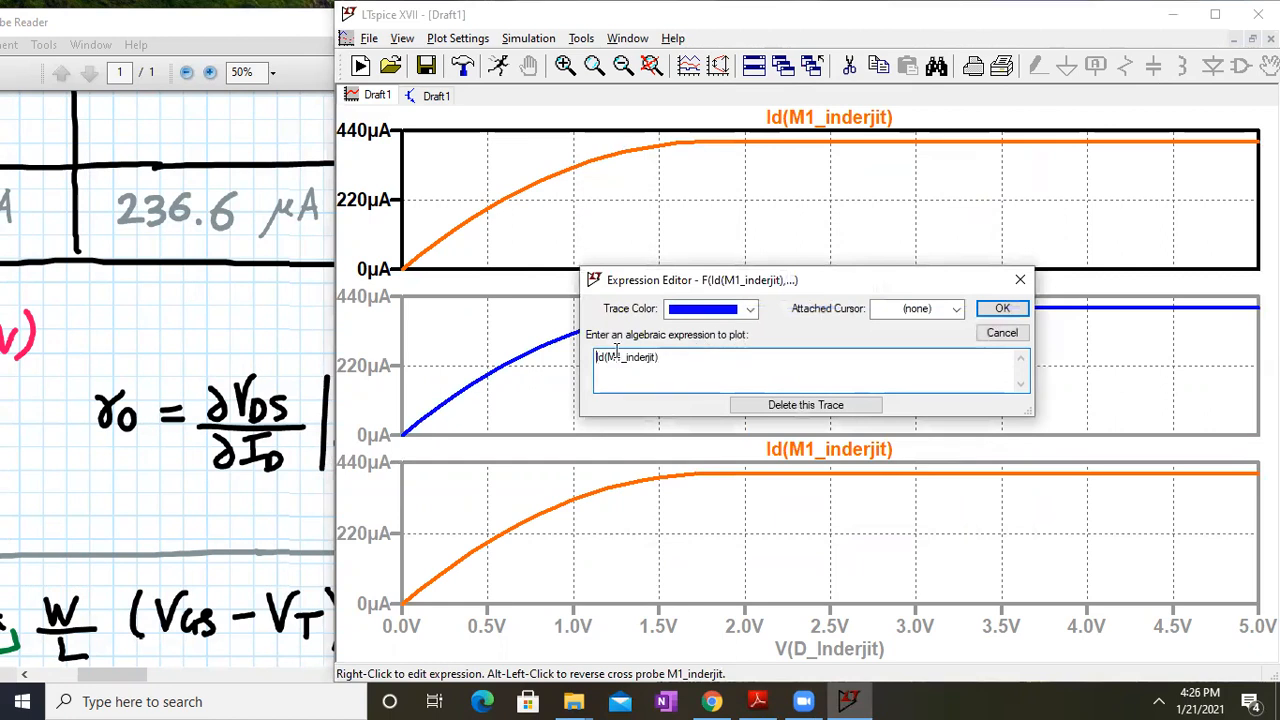
text(d()
text())
key(Return)
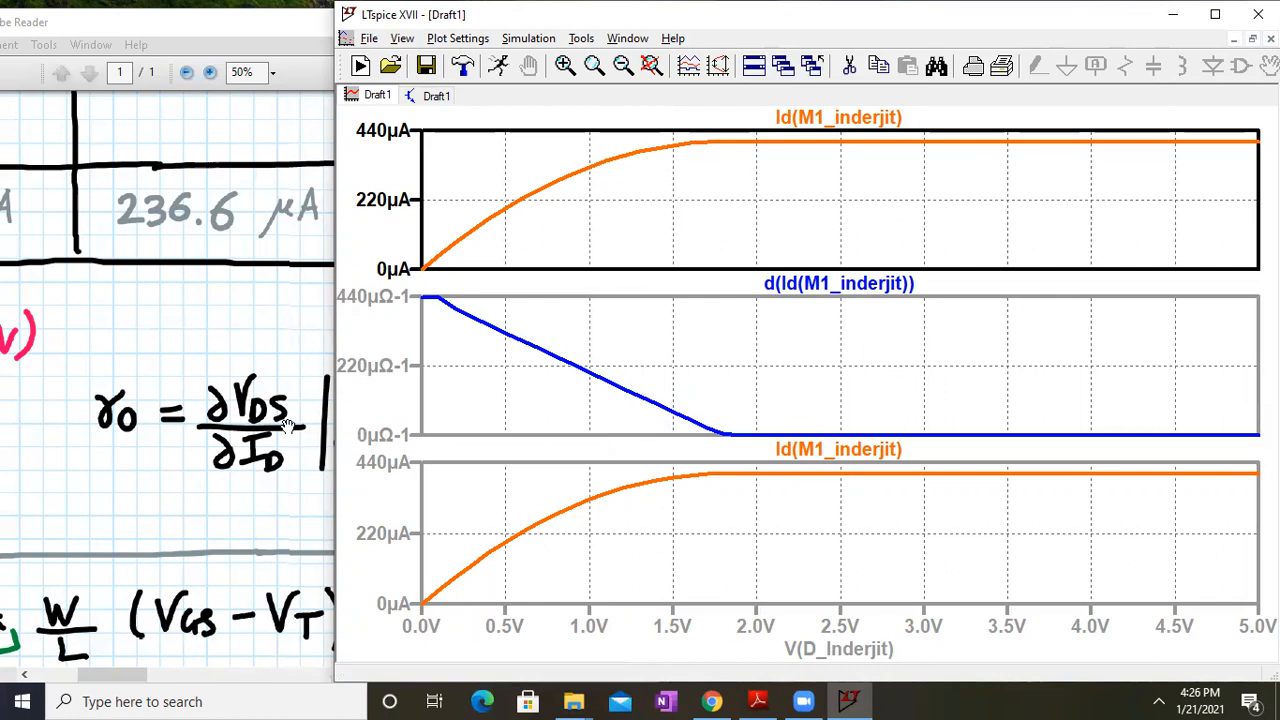
Prefix the bottom trace with 1/d to plot 1/d(Id(M1_inderjit)) as ro
right_click(840, 449)
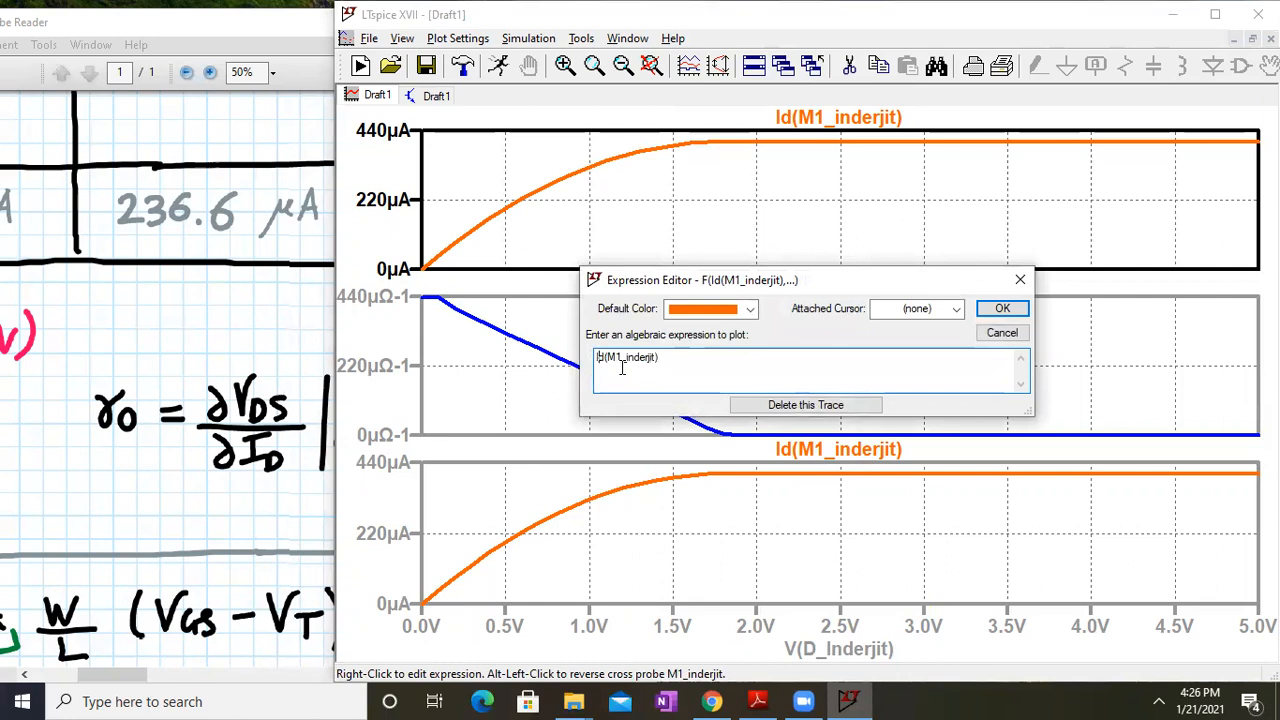
text(1/d()
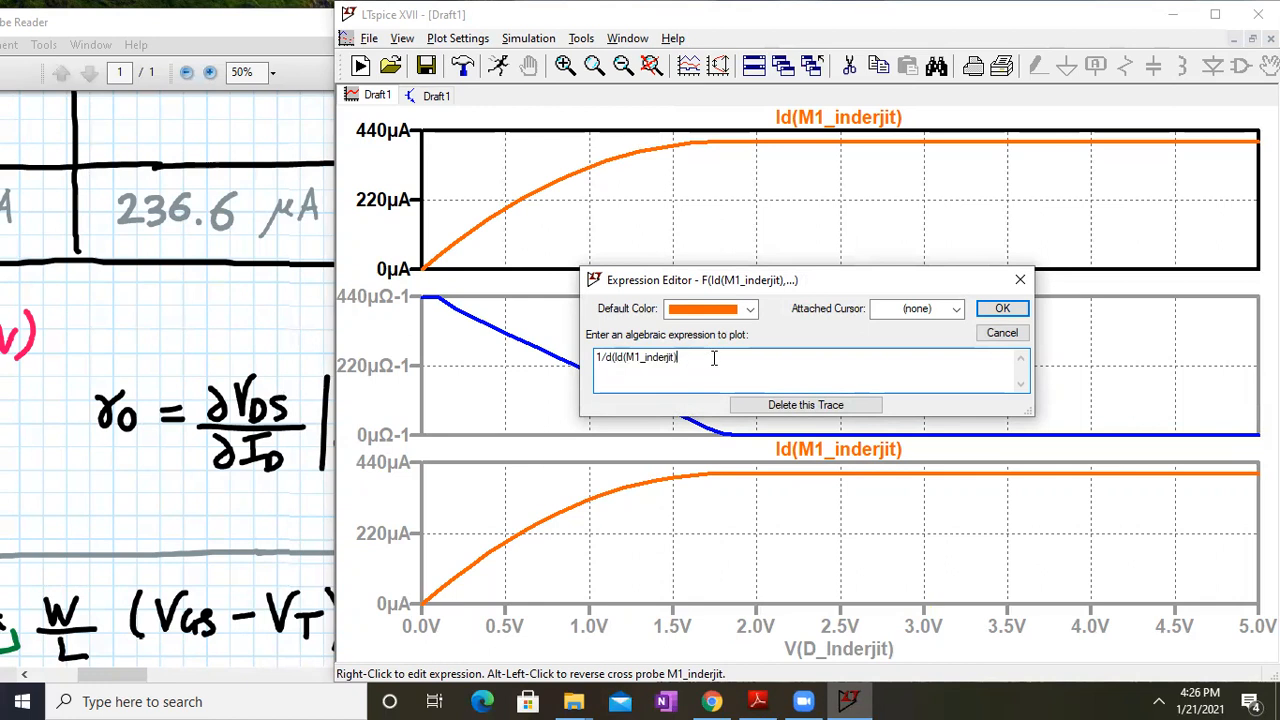
key(Return)
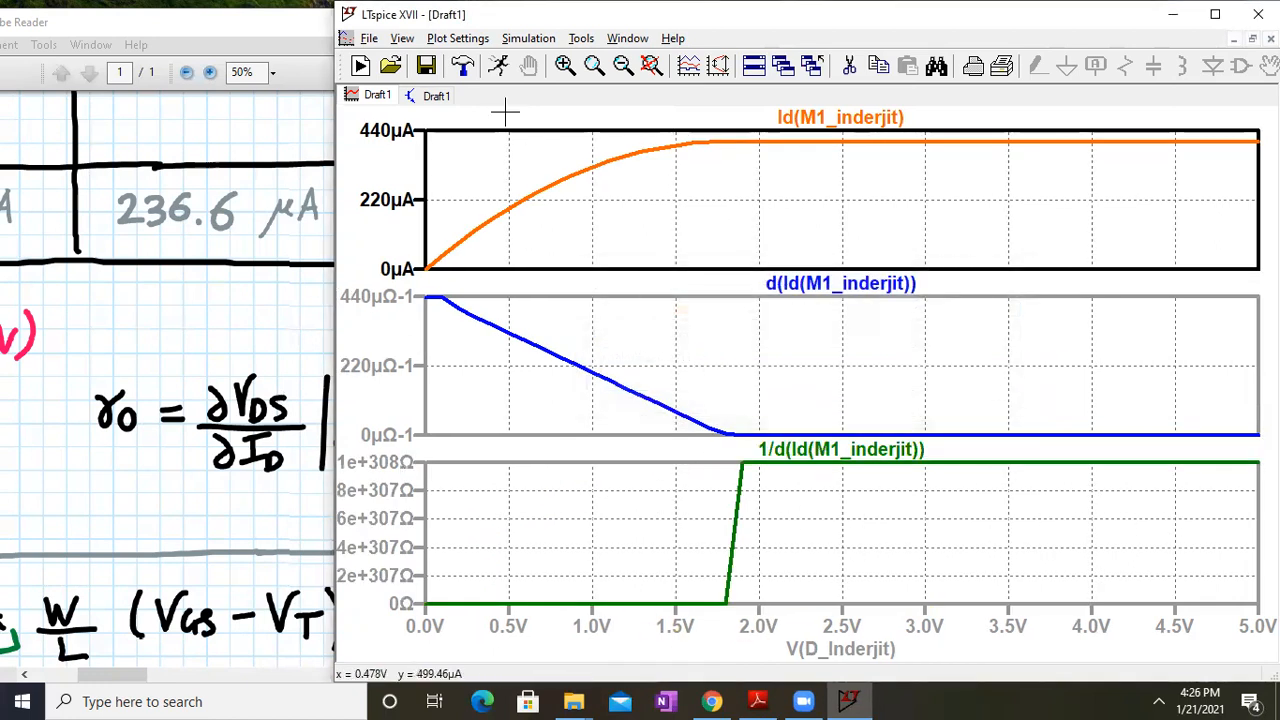
Check the waveform plots, then leave the NMOS schematic in a restored window behind the lab PDF
click(440, 97)
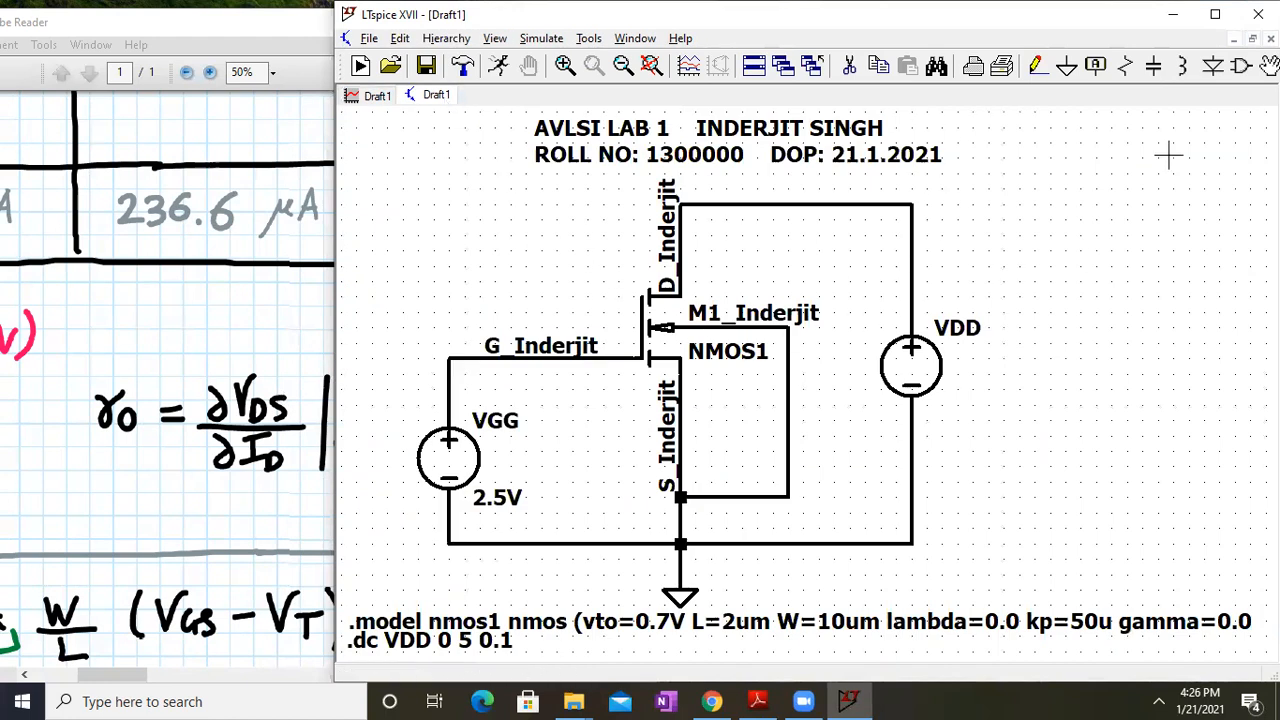
click(1218, 14)
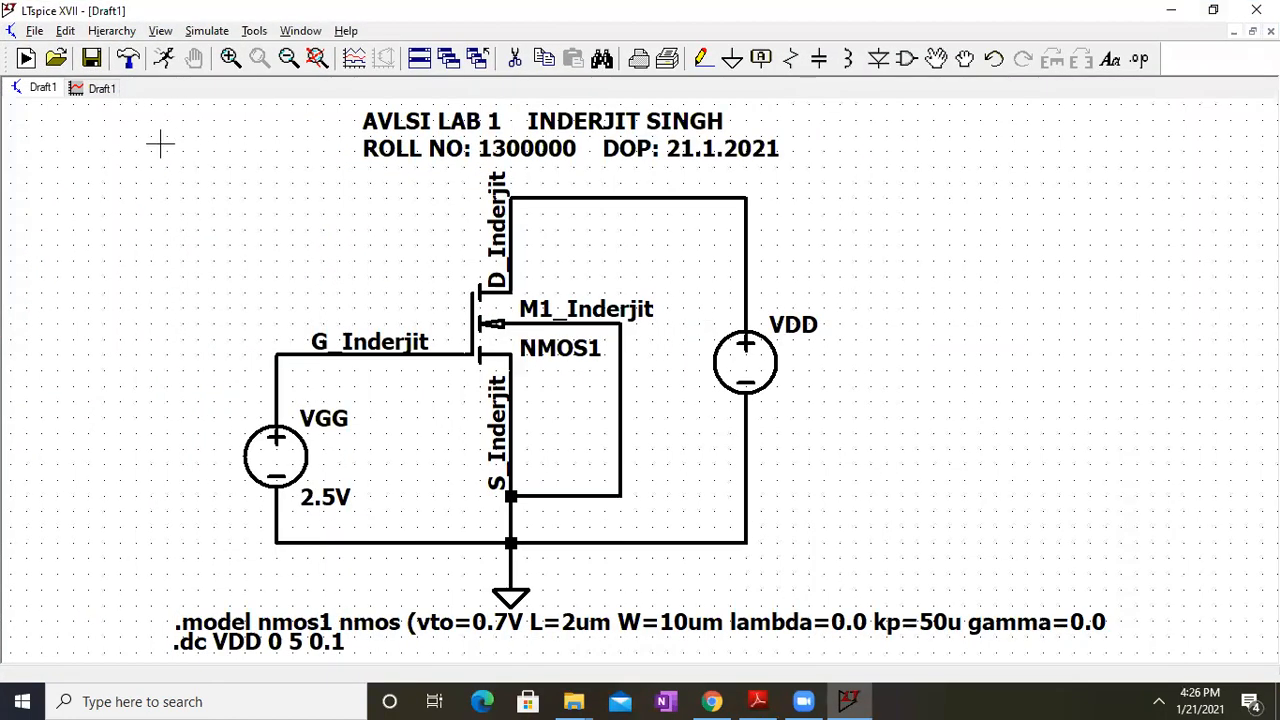
click(102, 90)
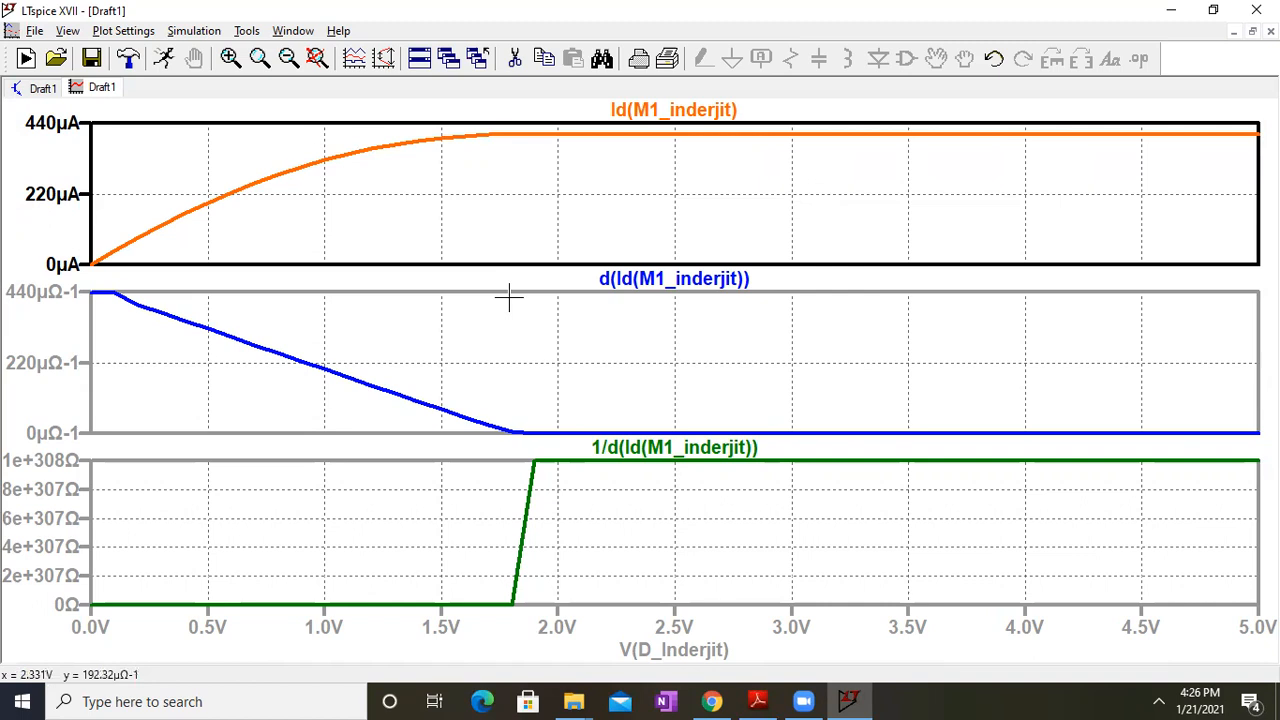
click(42, 88)
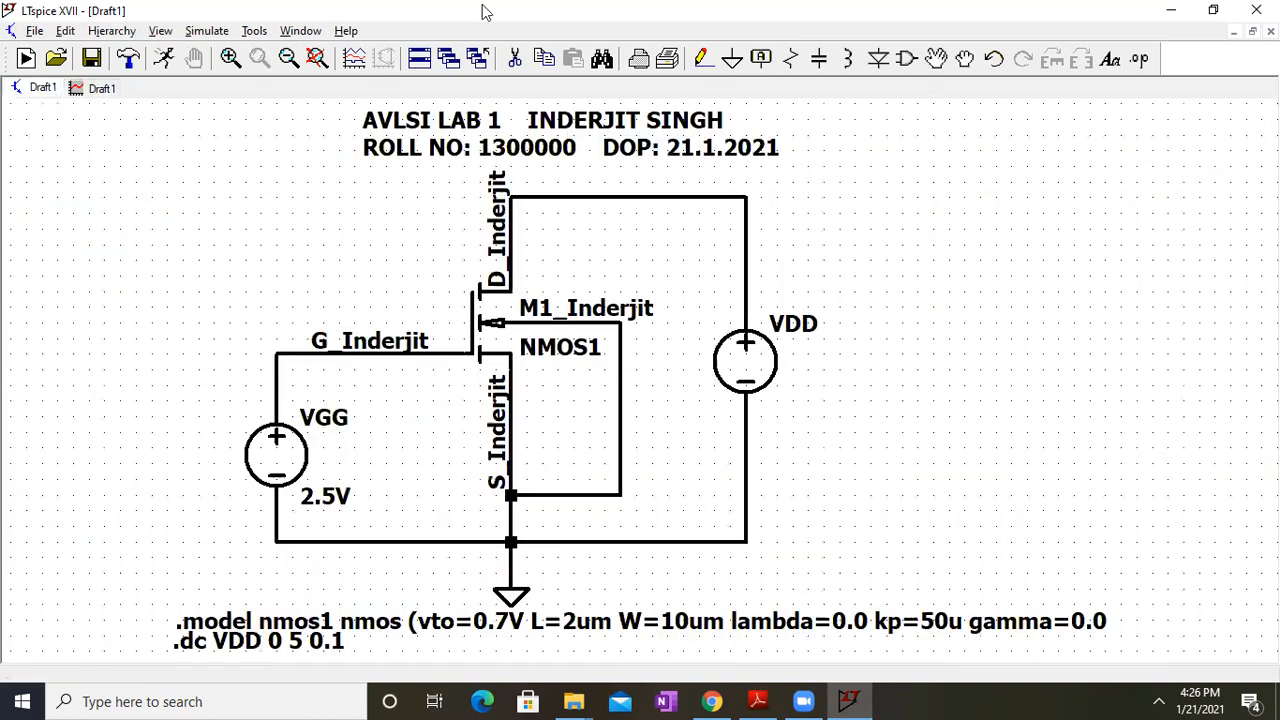
click(1200, 12)
click(126, 348)
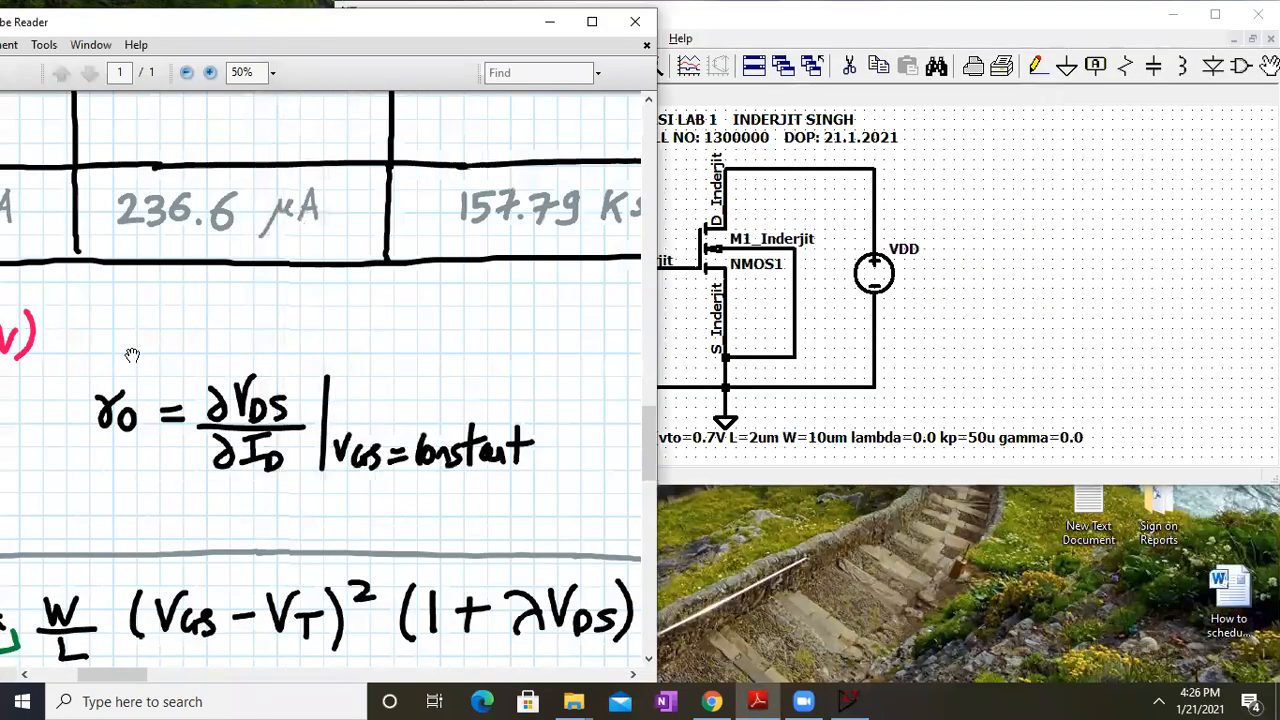
Maximize the lab PDF and frame Task1's ID-vs-VDS steps a)–d) above the λ results table, then return to LTspice
click(591, 28)
drag(363, 378, 578, 441)
scroll(582, 440, down, 2)
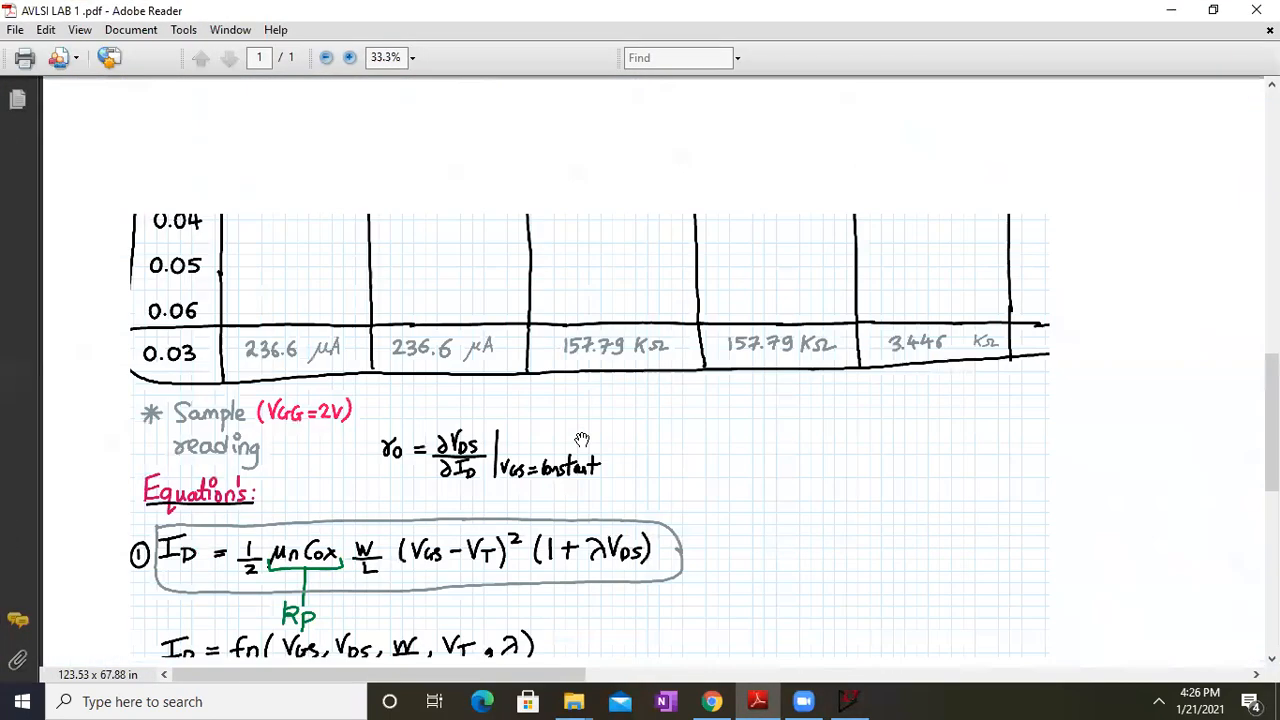
drag(488, 203, 503, 465)
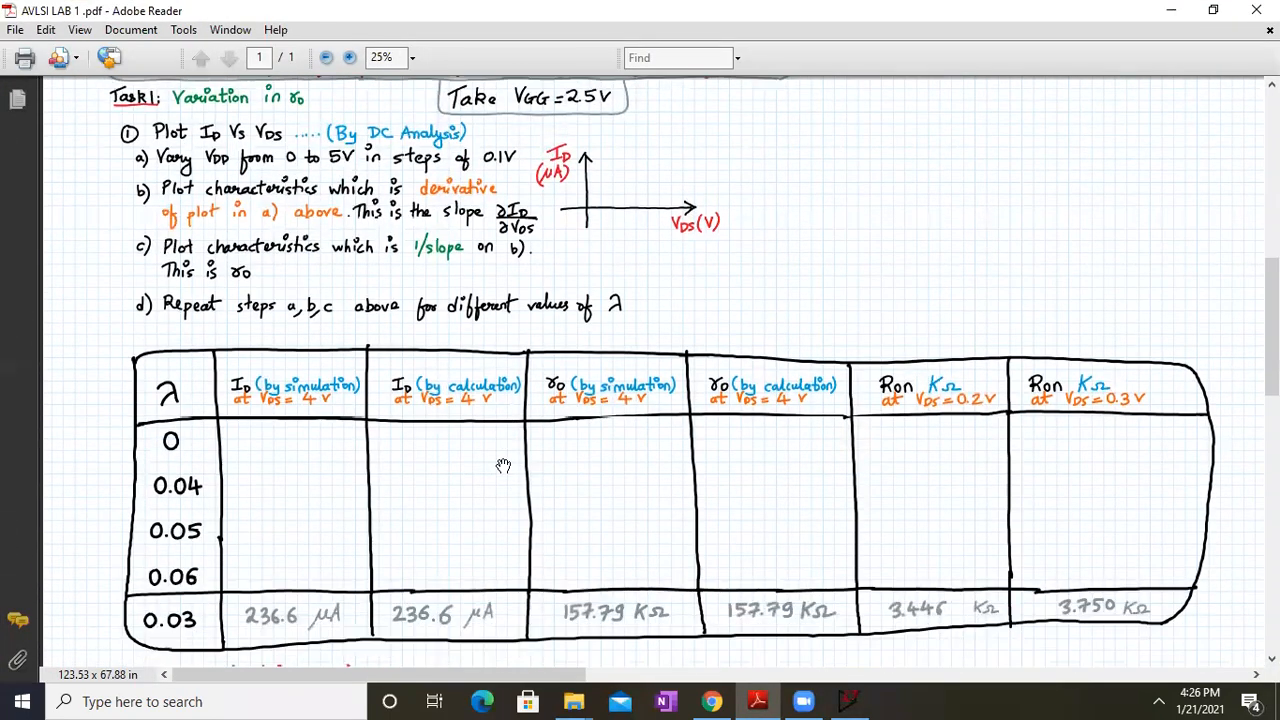
scroll(443, 370, up, 1)
drag(348, 246, 361, 343)
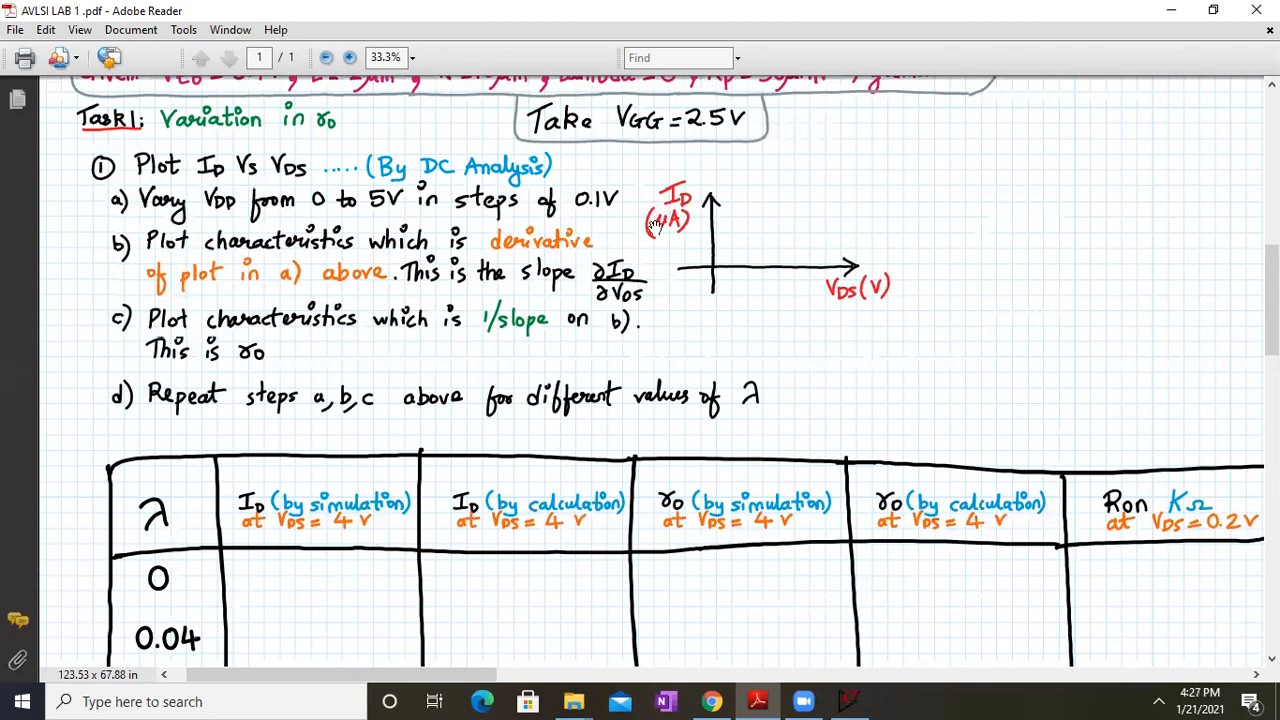
click(845, 700)
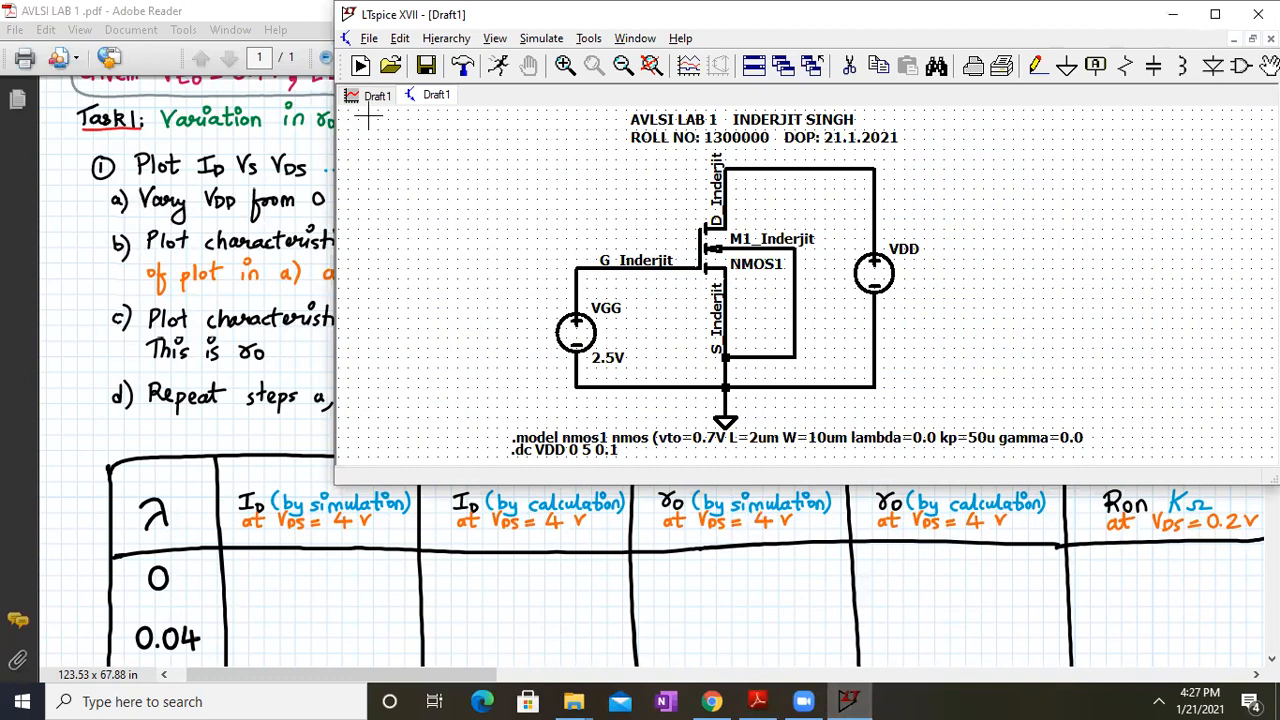
Switch LTspice to the Draft1 waveform tab showing the Id, d(Id) and 1/d(Id) plots
click(373, 96)
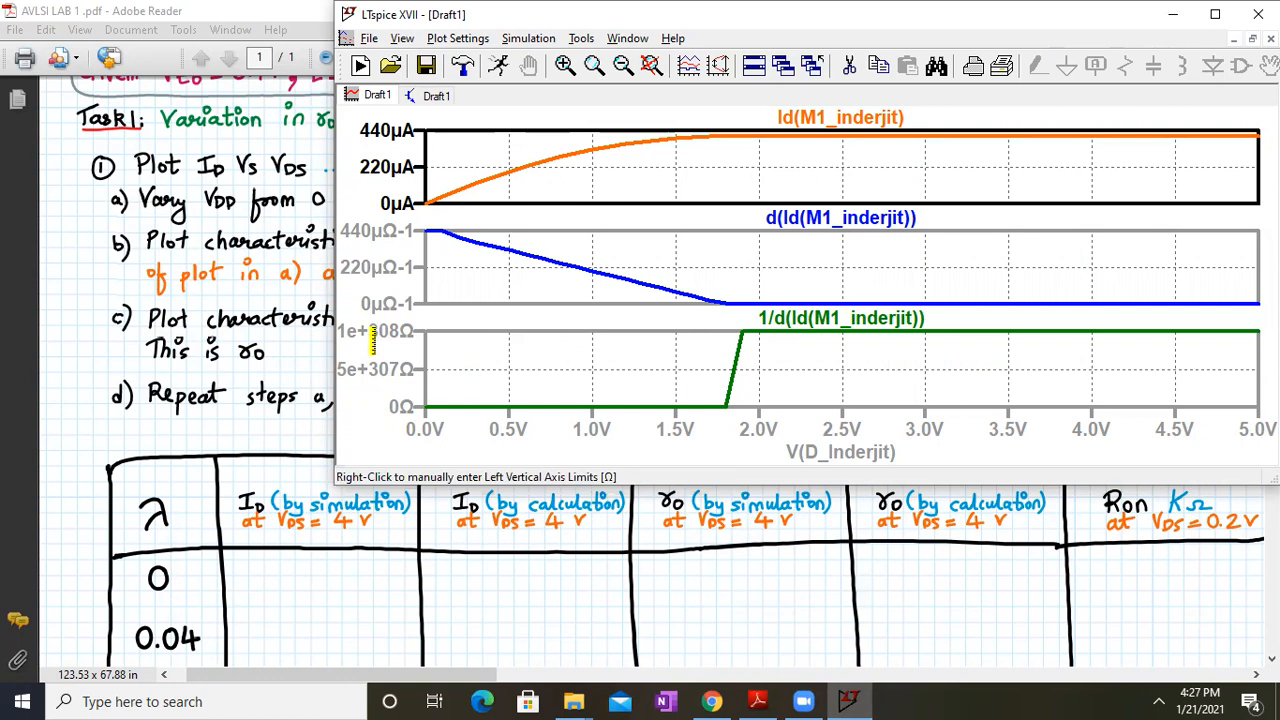
Zoom the lab PDF to 50% and pan across the λ table's ro and Ron KΩ columns
click(236, 316)
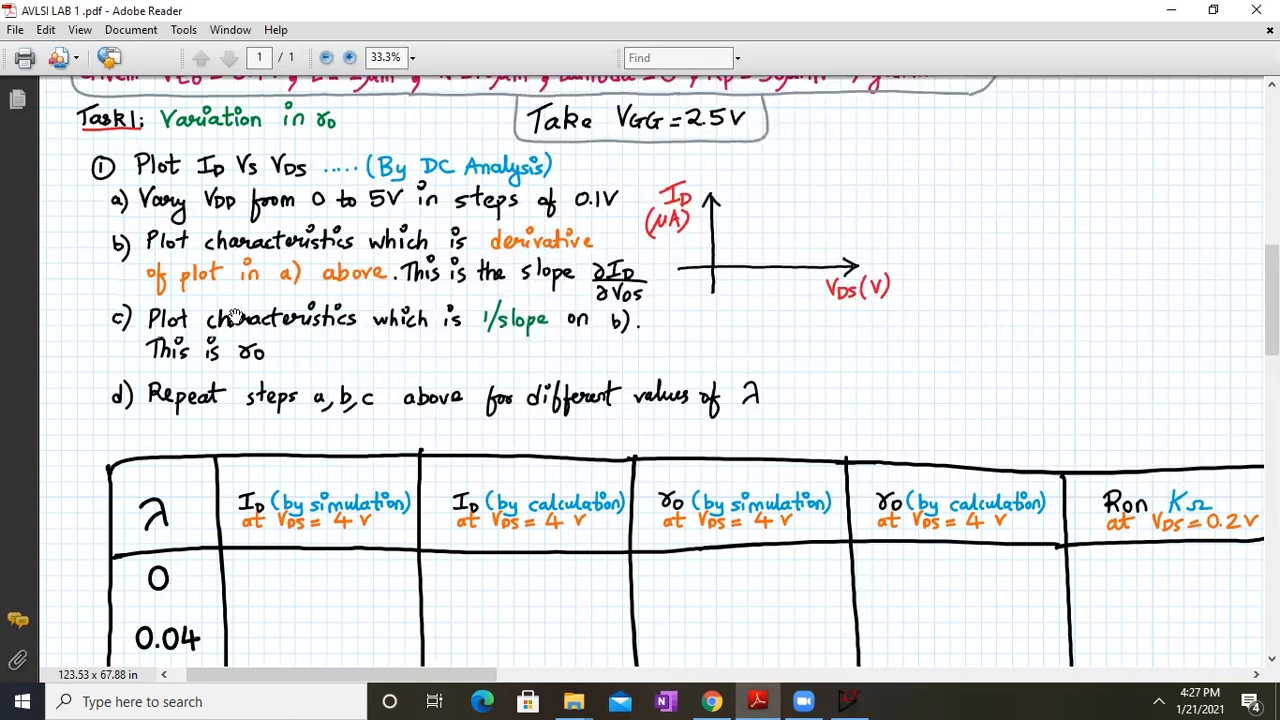
drag(548, 445, 539, 230)
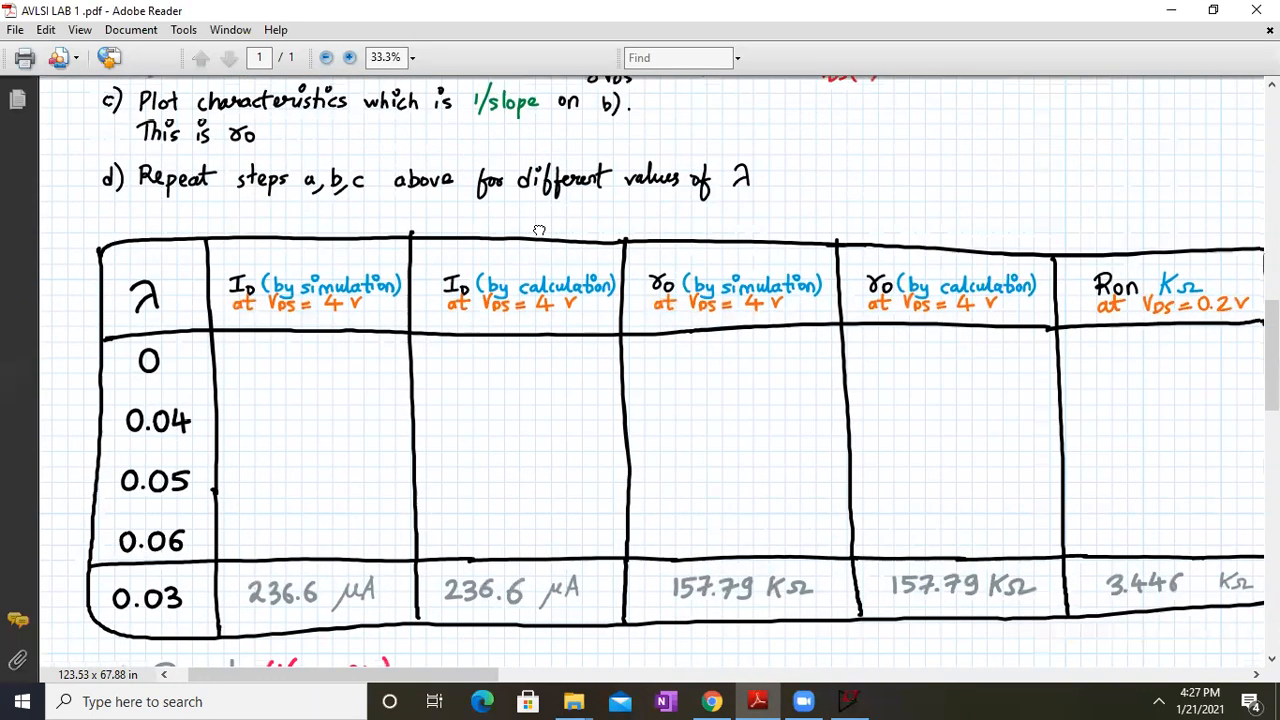
drag(511, 391, 511, 352)
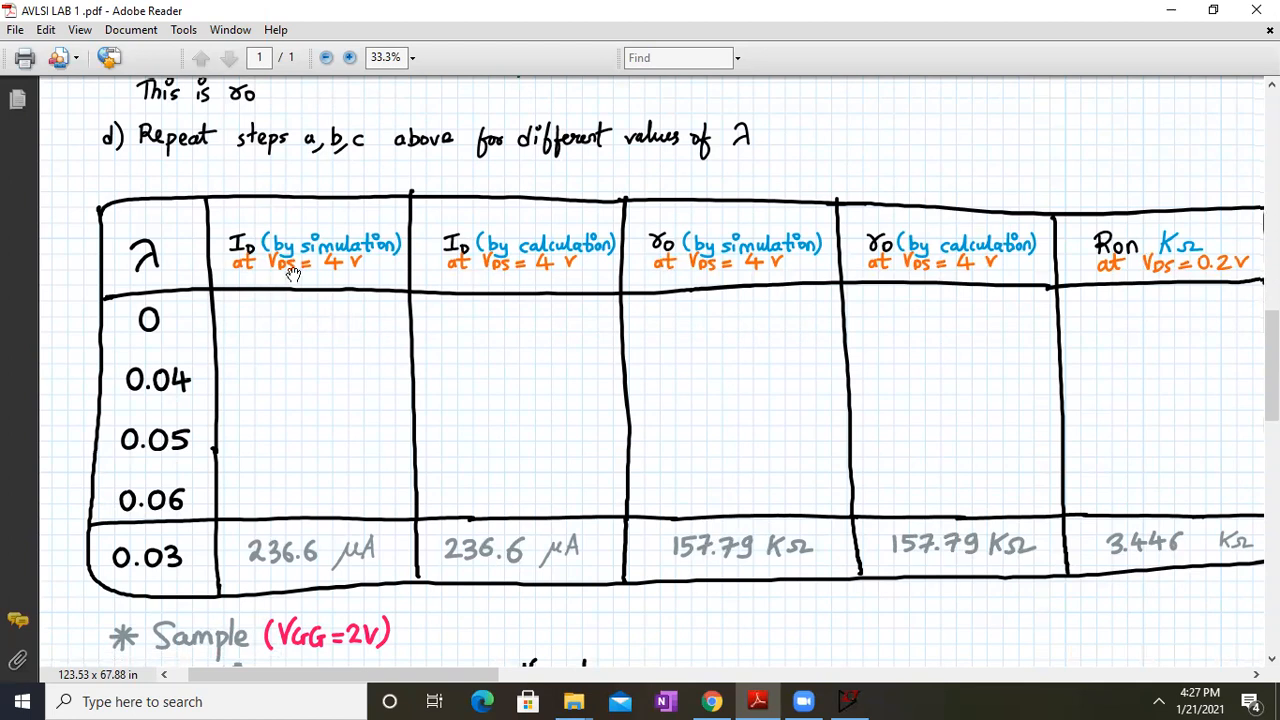
click(351, 59)
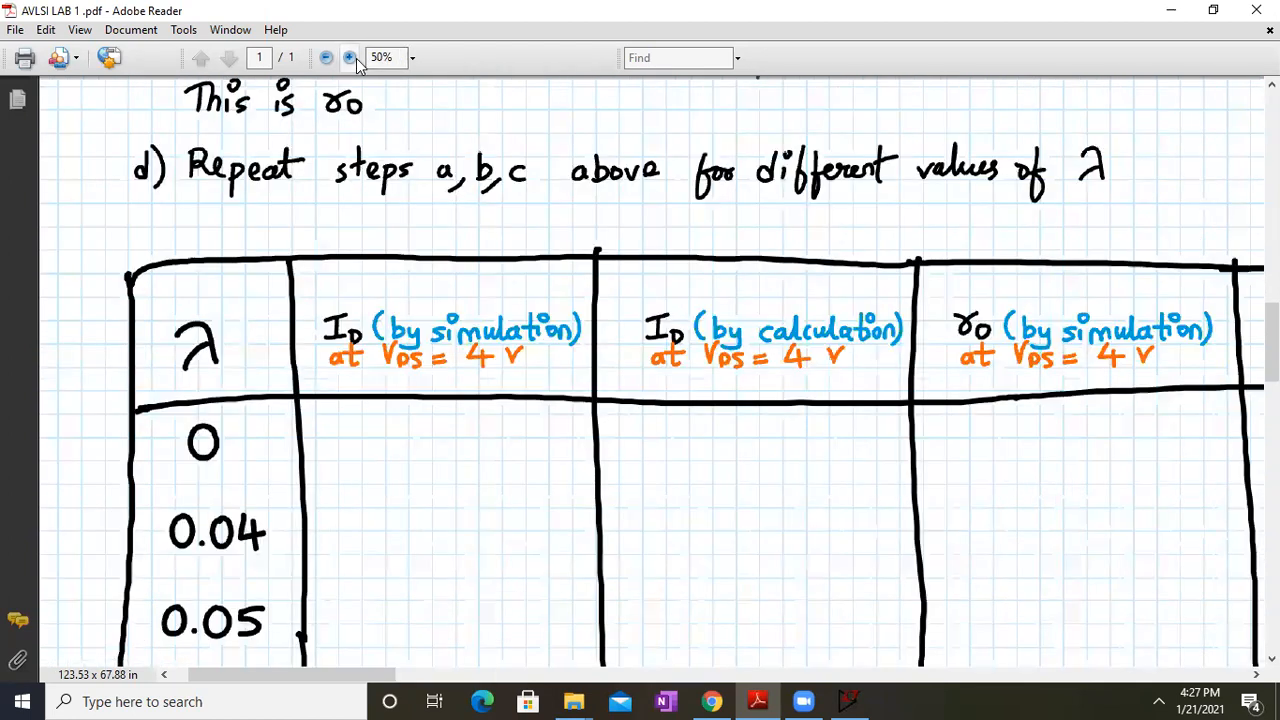
drag(517, 380, 440, 240)
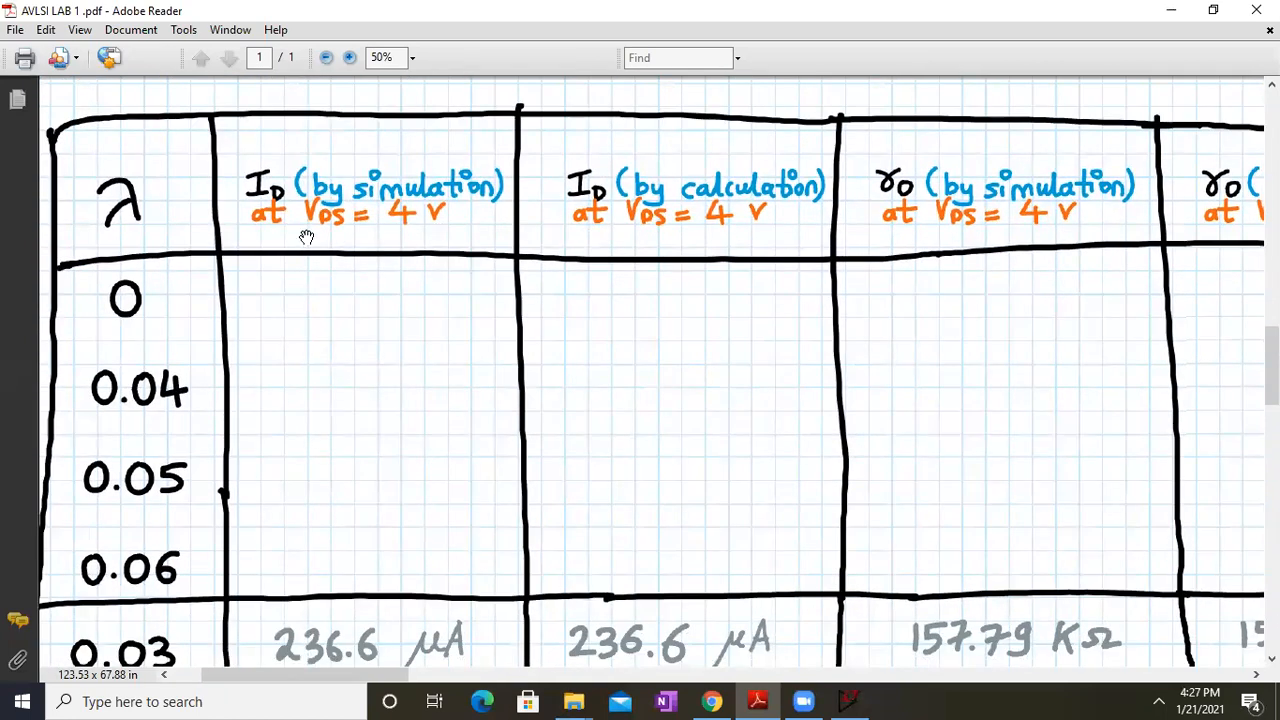
drag(669, 237, 546, 233)
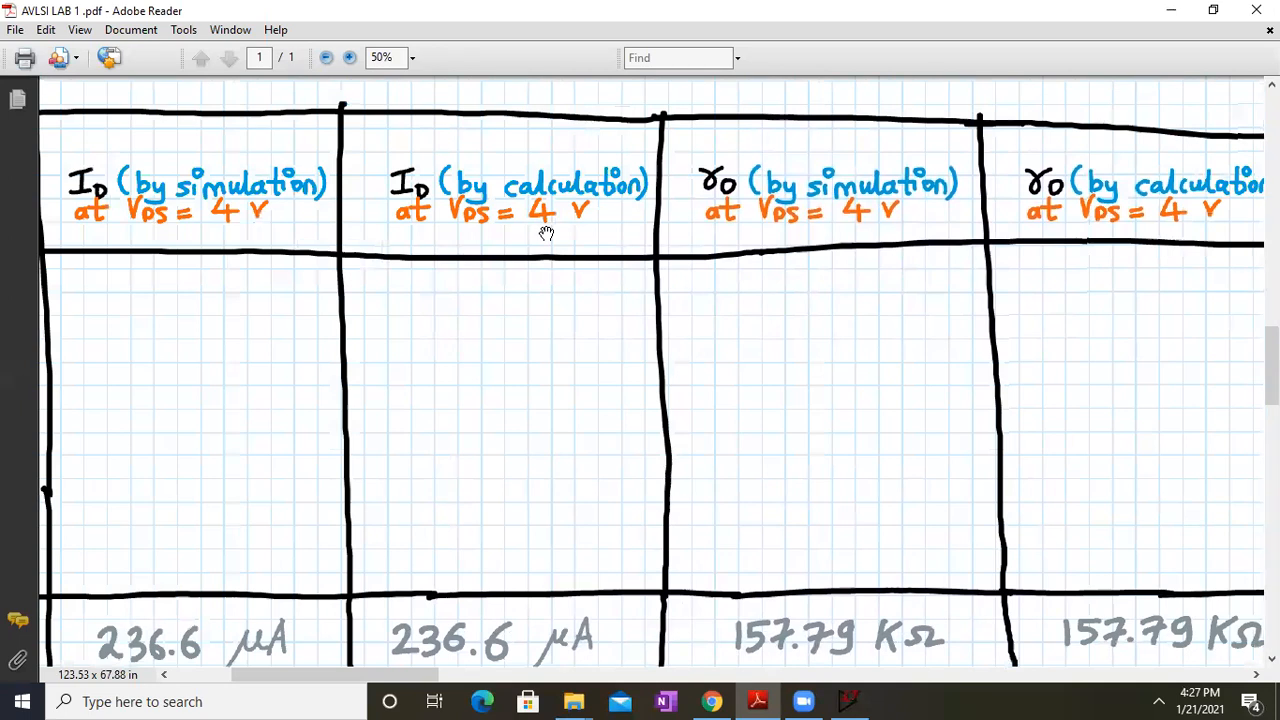
drag(861, 304, 558, 316)
drag(1092, 265, 885, 242)
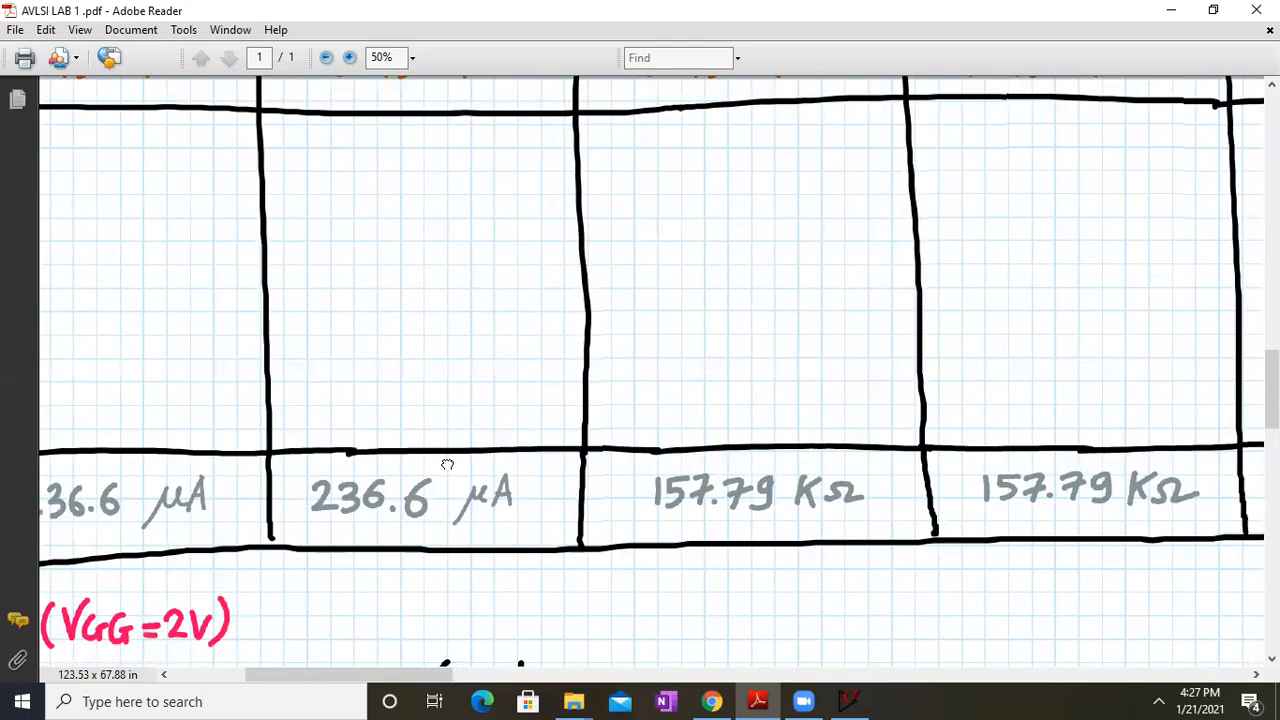
drag(447, 465, 760, 583)
Zoom out to 33.3%, frame the whole λ table with its 0.03 sample row, and restore the reader window
key(ctrl+minus)
drag(755, 302, 741, 508)
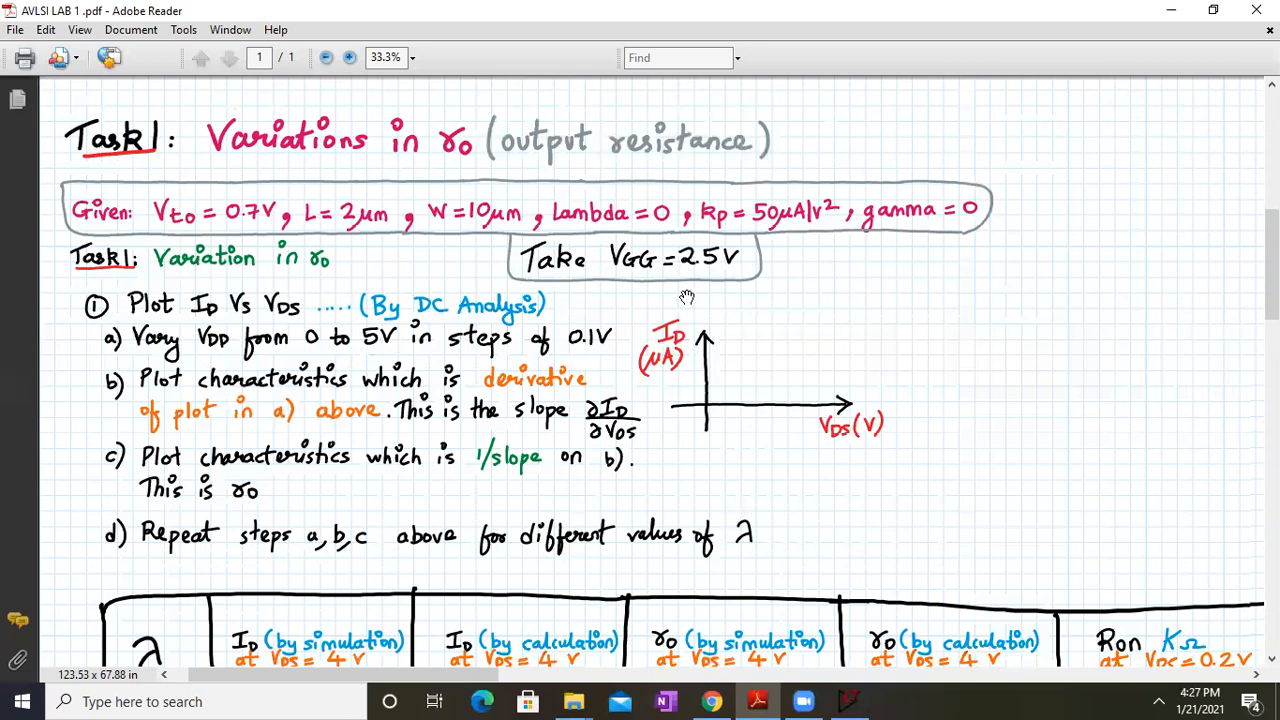
scroll(537, 520, down, 5)
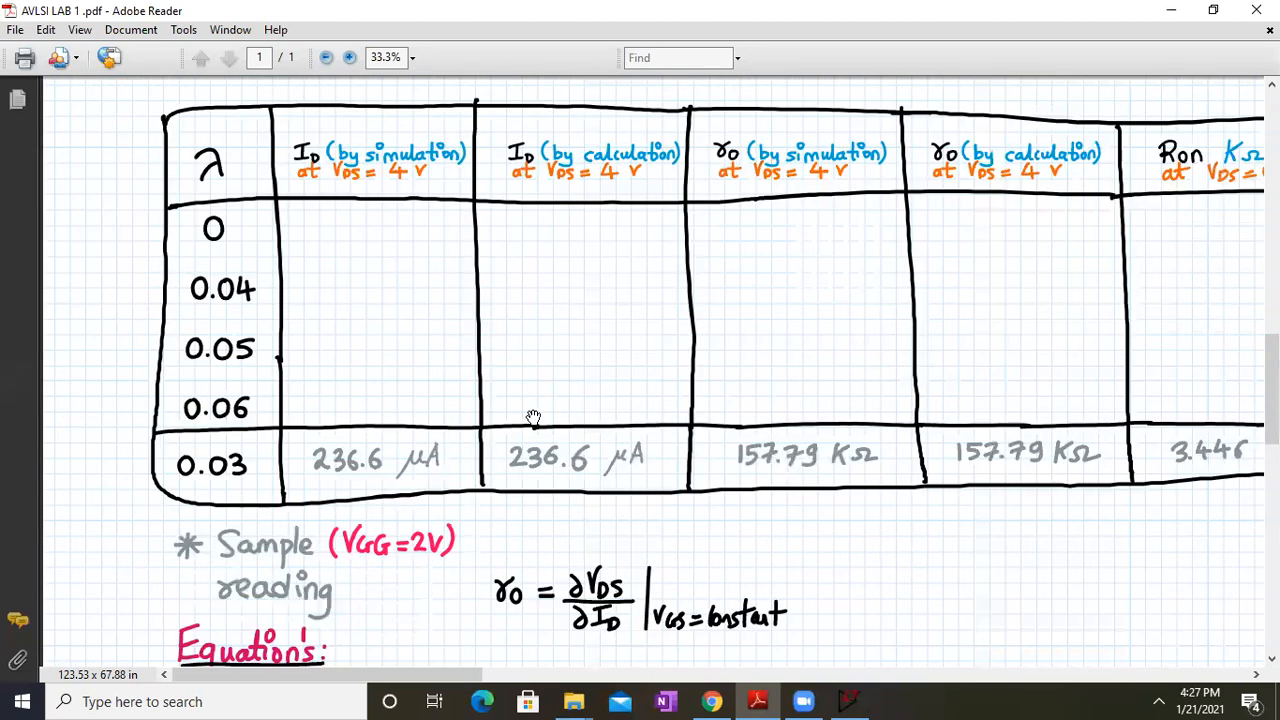
drag(533, 417, 500, 334)
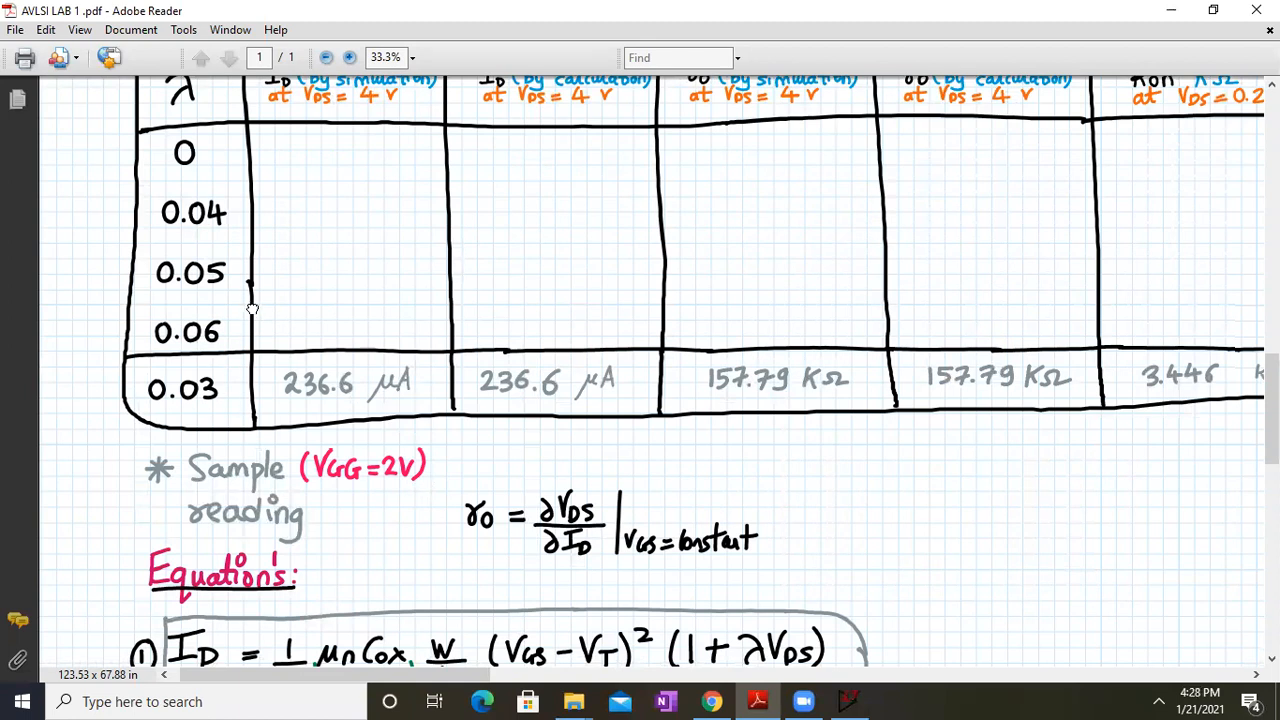
drag(250, 312, 246, 340)
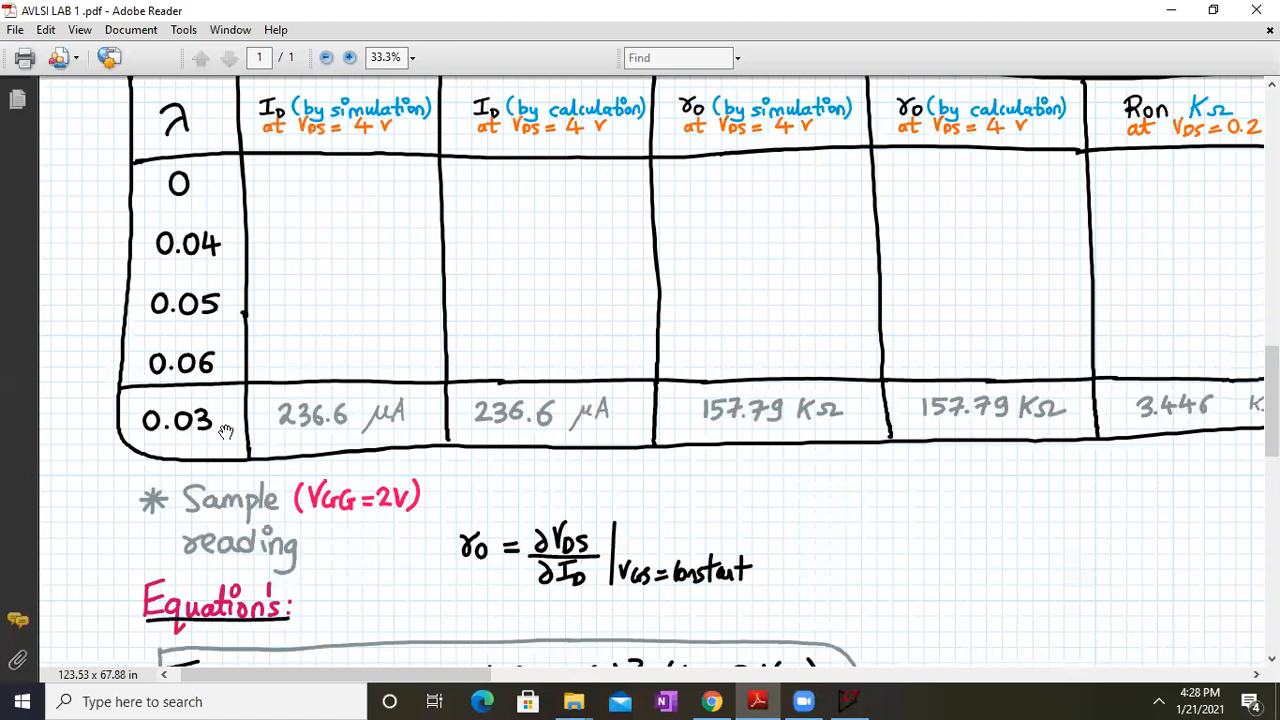
drag(457, 345, 464, 390)
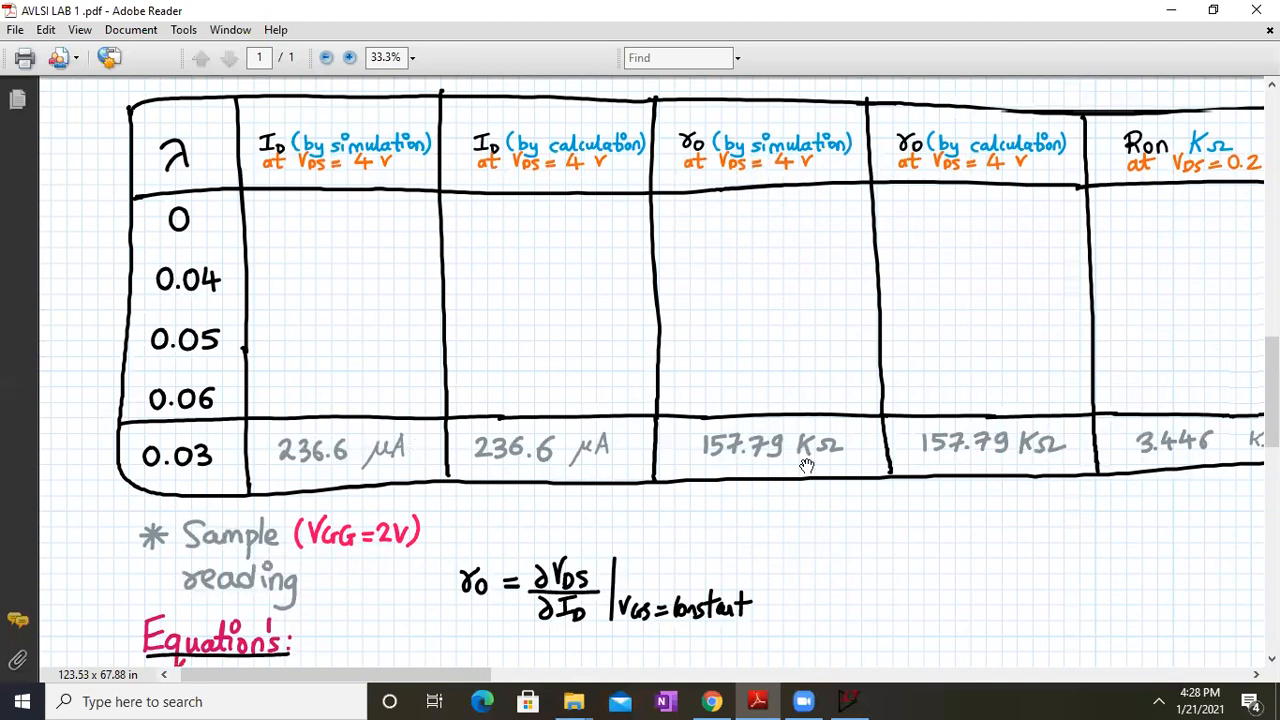
click(1210, 12)
Change the nmos1 model's lambda from 0.0 to 0.03 in the .model directive
drag(969, 484, 978, 680)
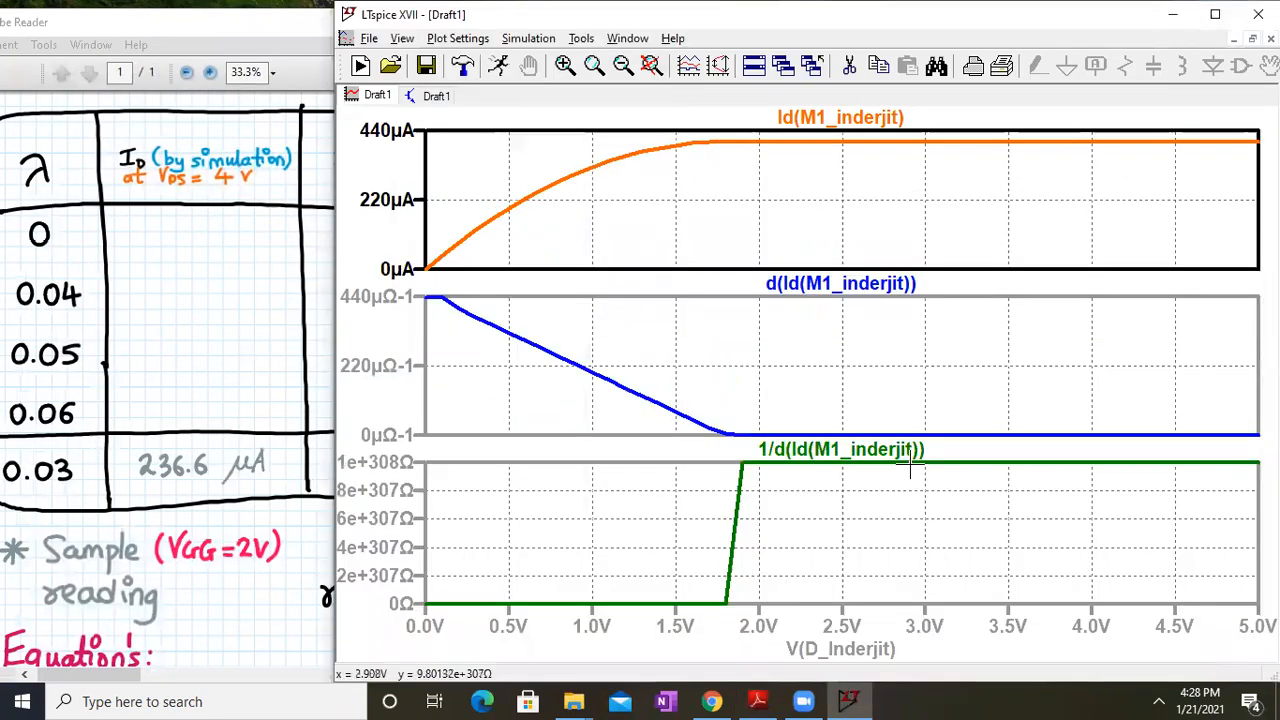
click(432, 95)
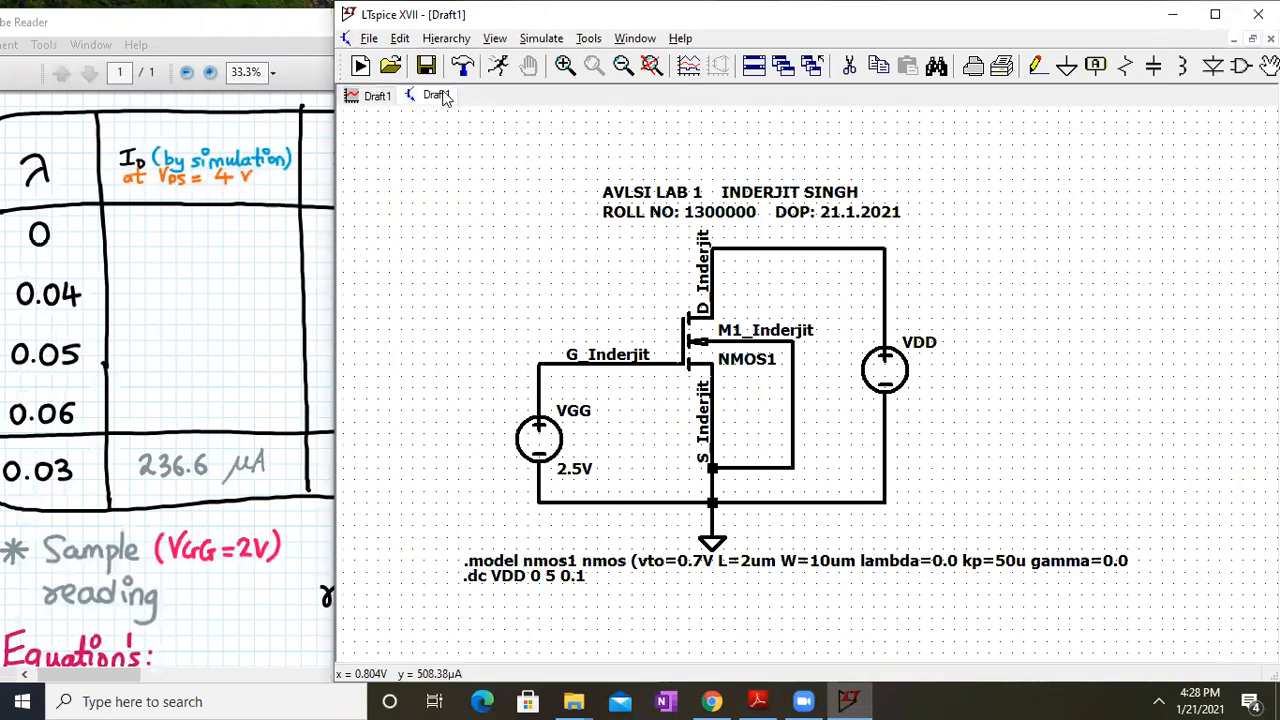
right_click(944, 561)
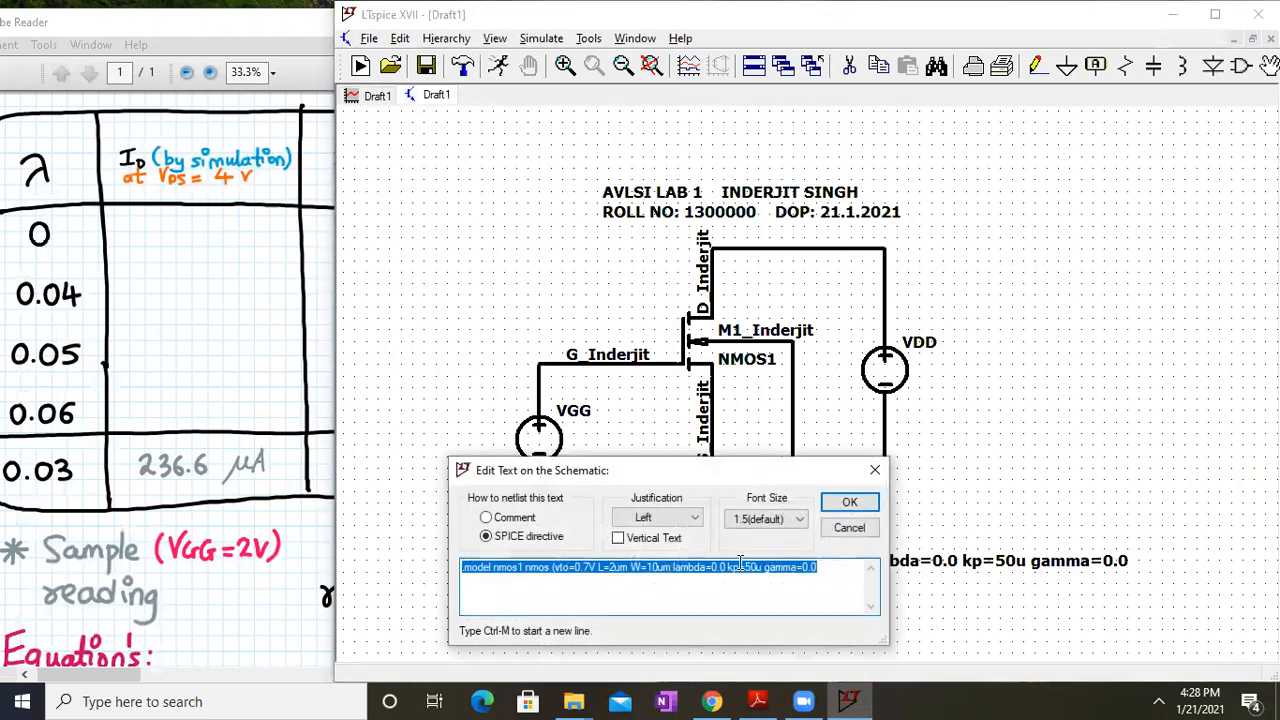
click(729, 566)
text(3)
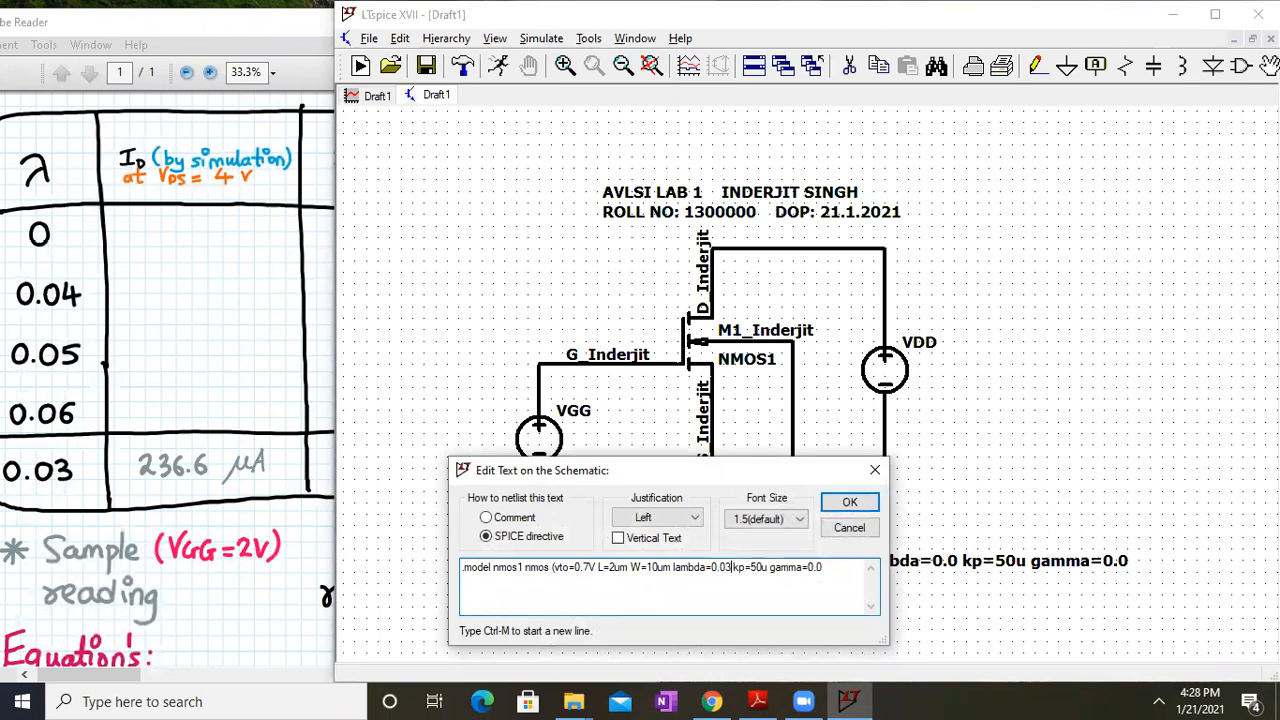
key(Return)
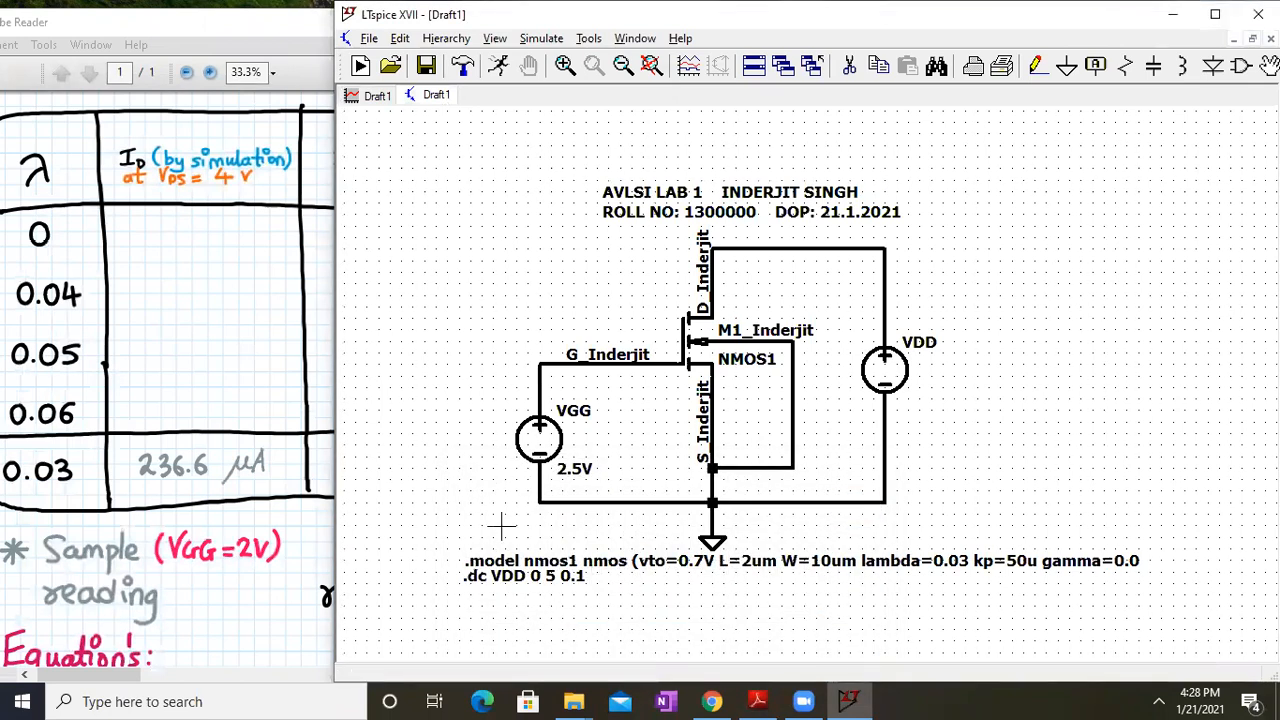
Set the gate source VGG's DC value to 2V
right_click(549, 452)
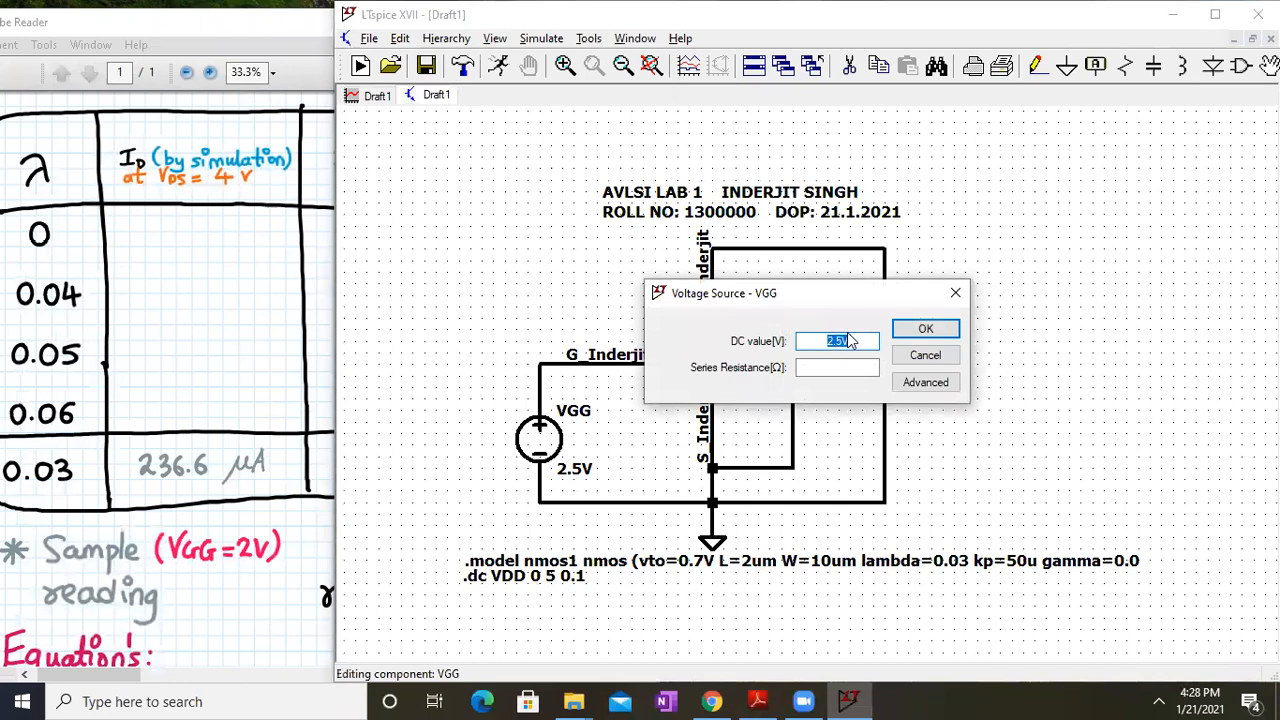
click(846, 340)
key(Return)
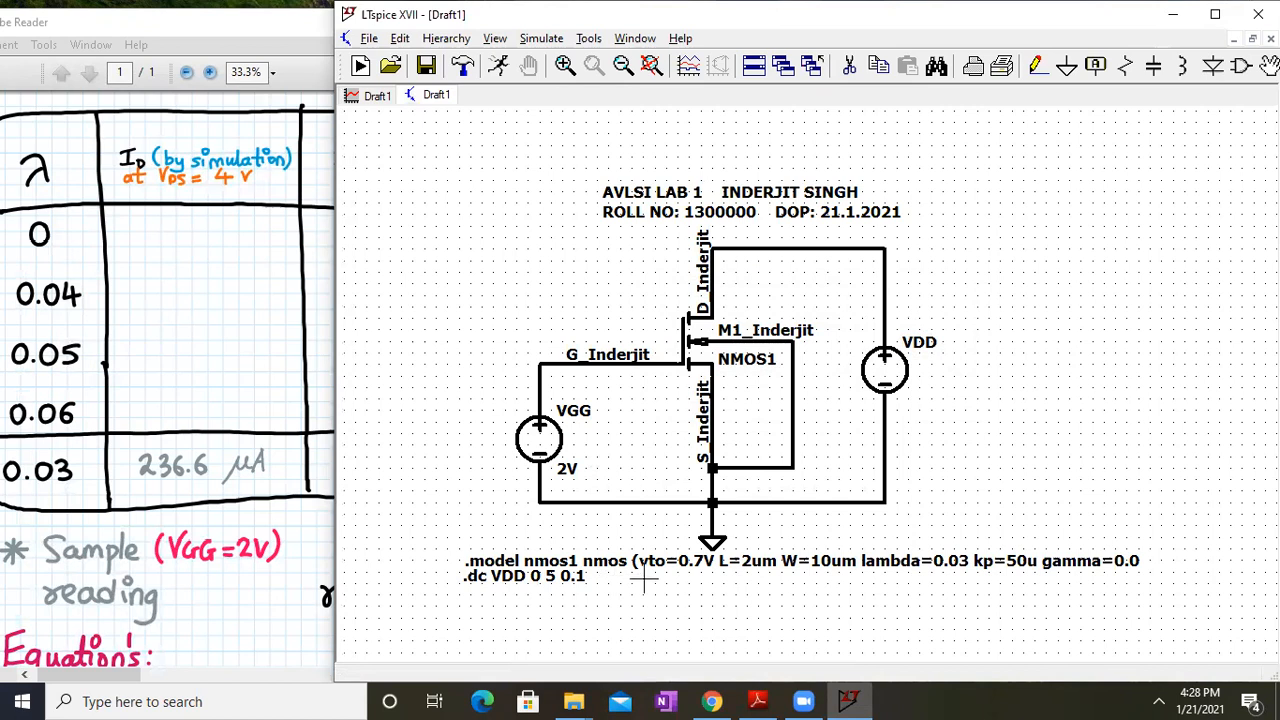
Read the existing Id trace with a cursor near V(D)=4V before rerunning
click(384, 96)
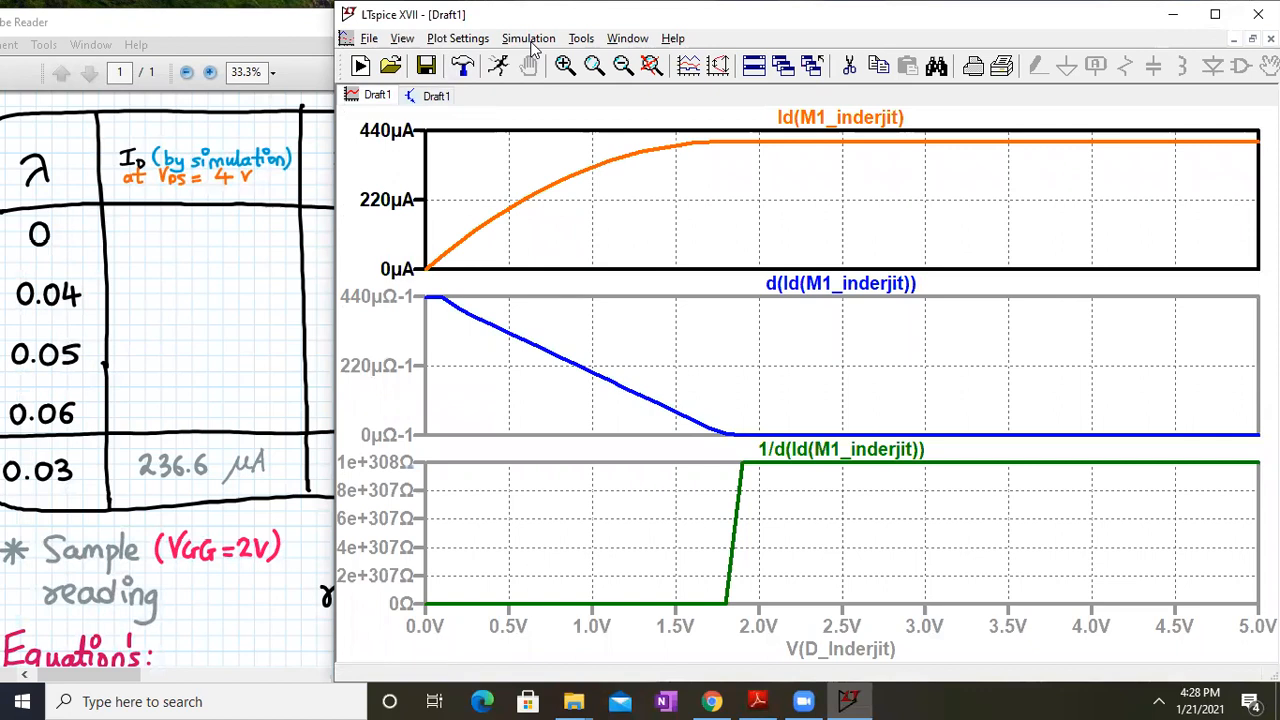
click(870, 119)
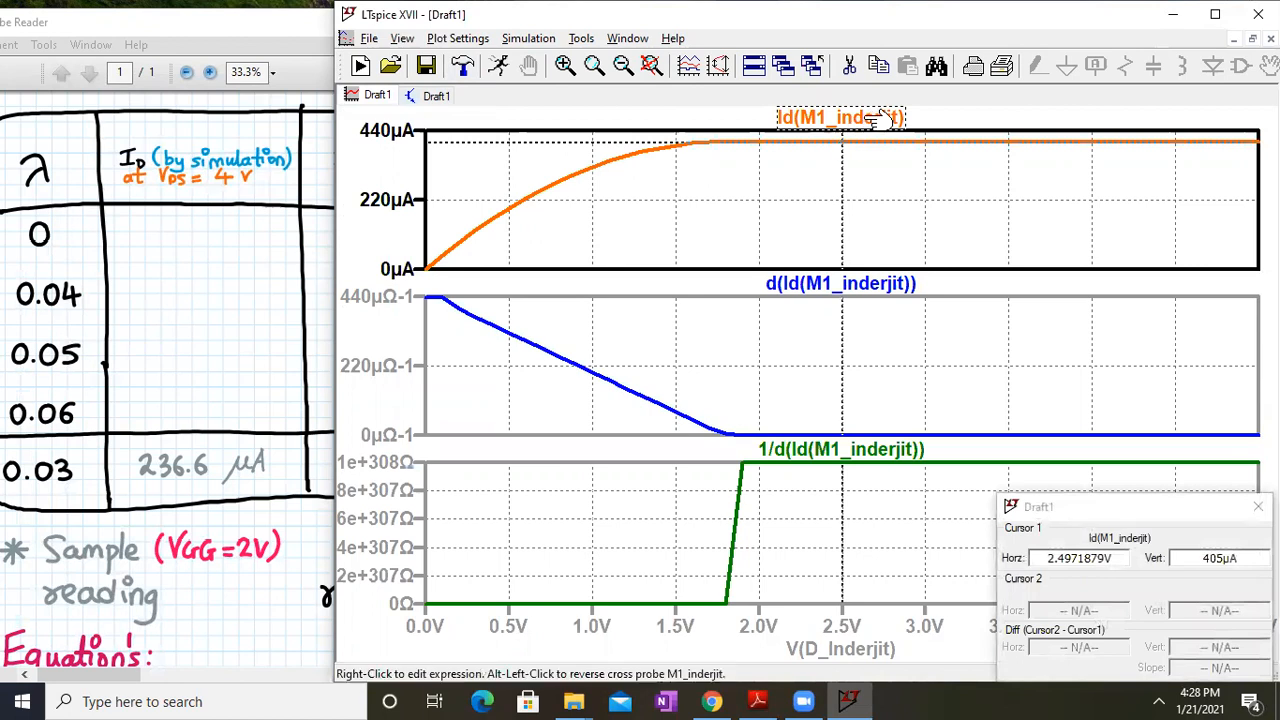
drag(842, 145, 1094, 140)
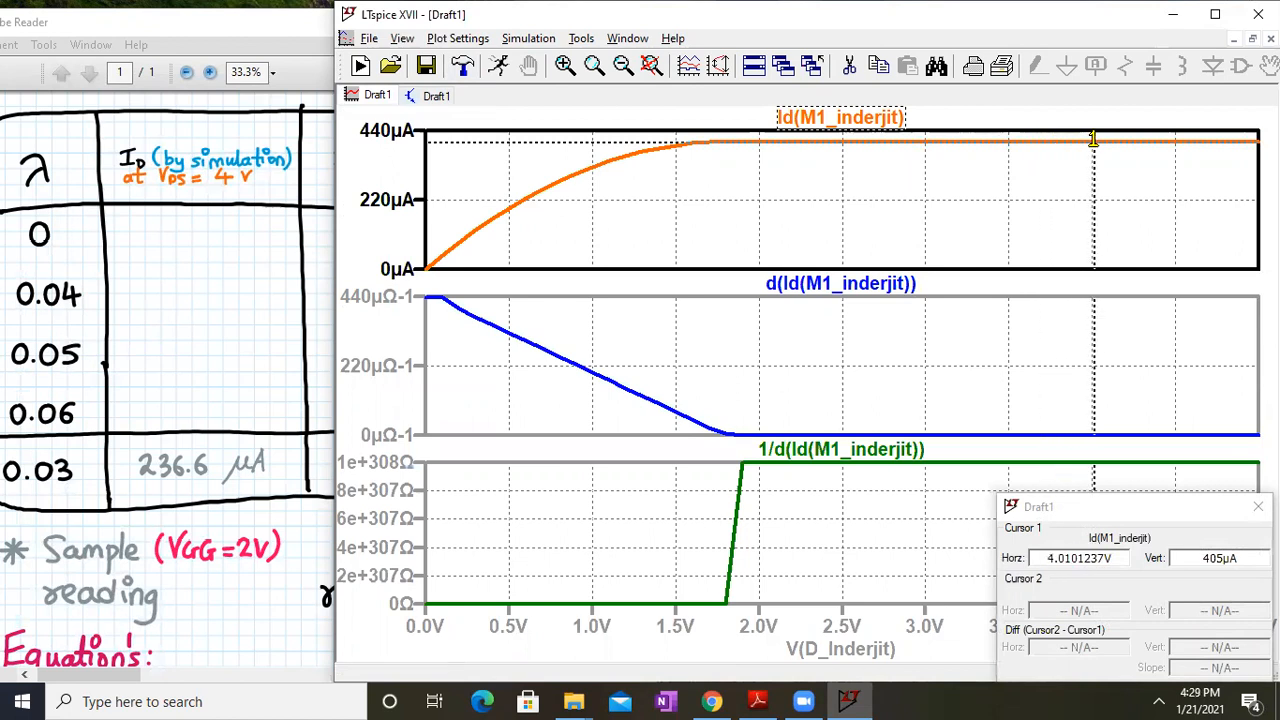
drag(1092, 140, 1089, 140)
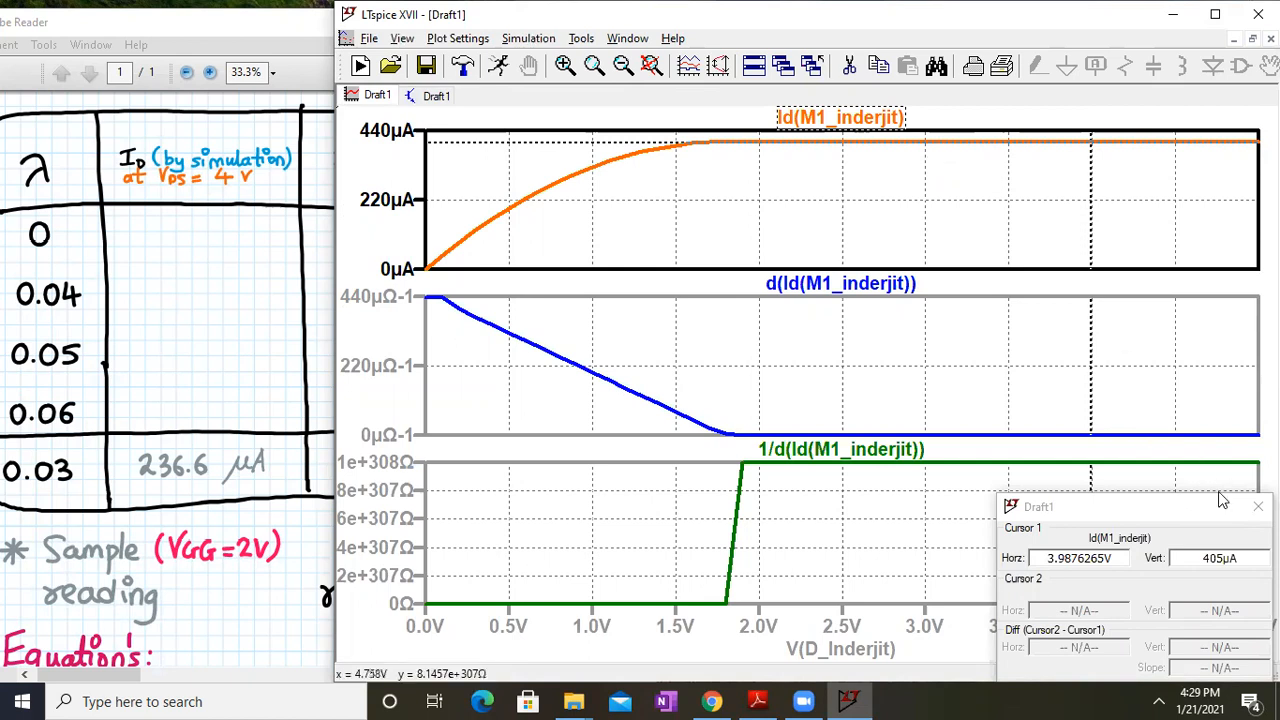
click(1258, 506)
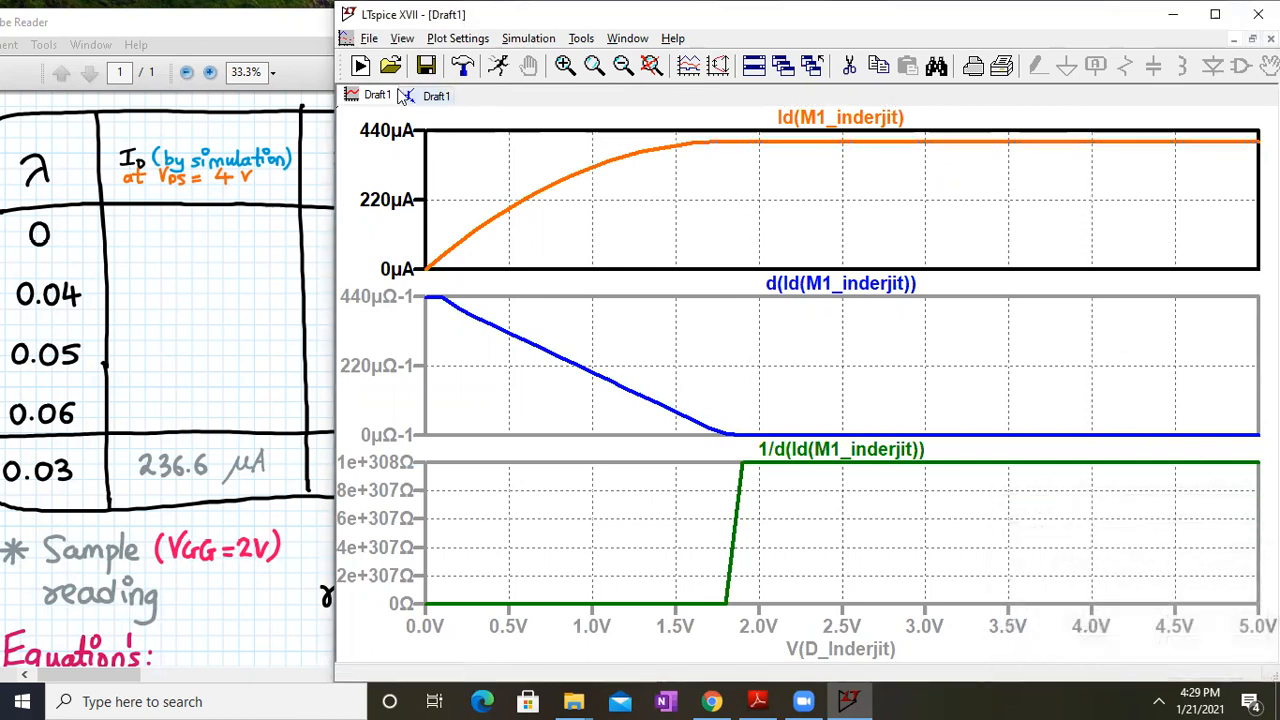
click(434, 97)
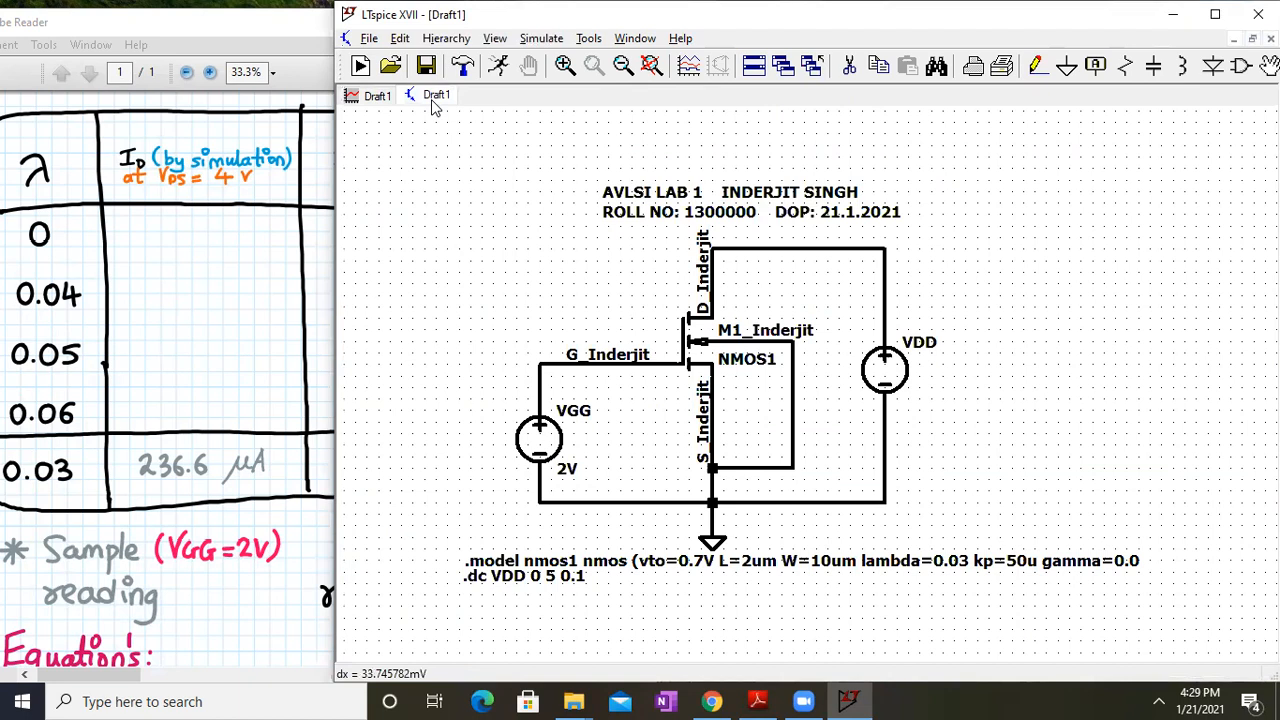
Rerun the simulation and confirm Id ≈ 236.66µA at V(D_Inderjit)=4V against the lab table
click(541, 38)
click(540, 60)
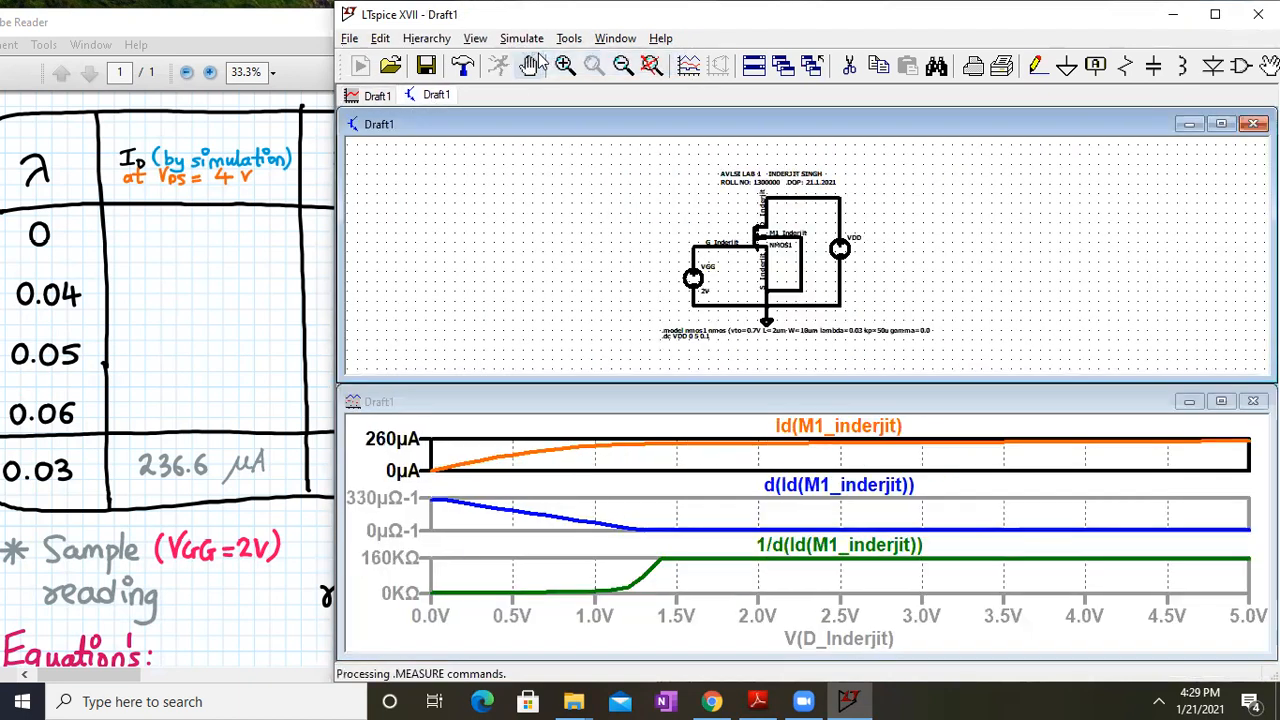
click(1222, 401)
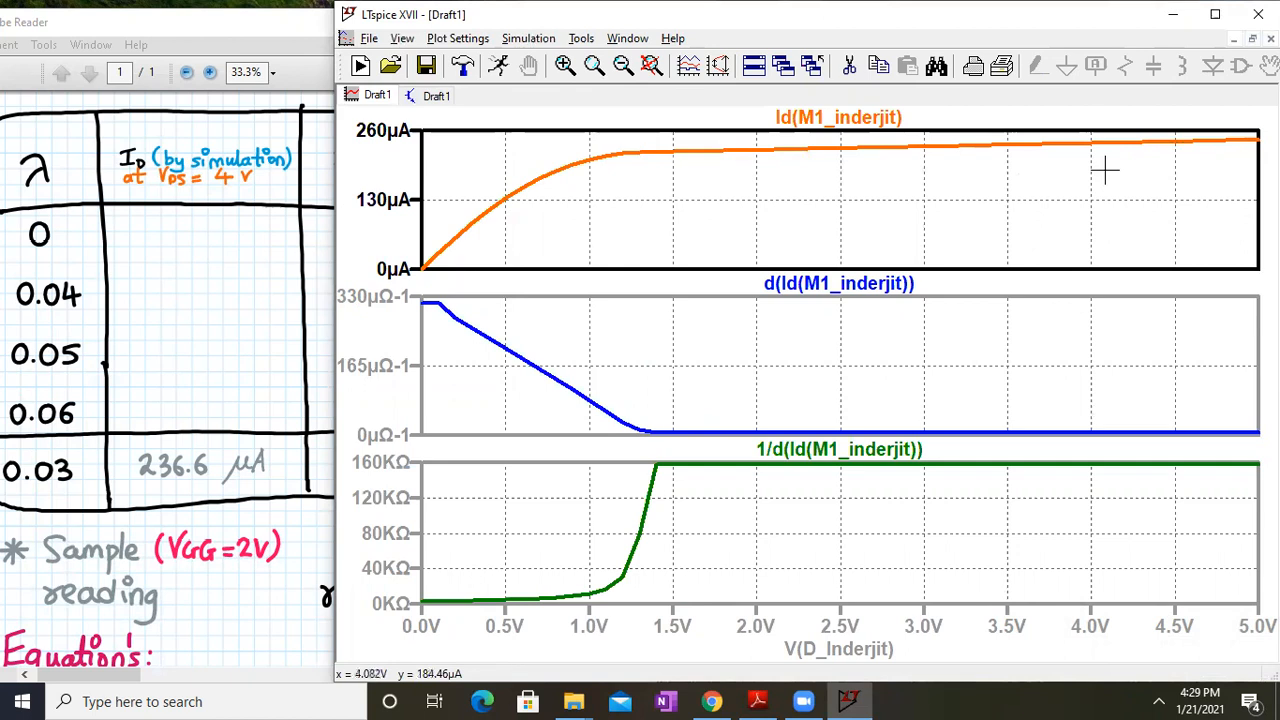
click(893, 116)
mouse_move(840, 149)
mouse_down()
mouse_move(1133, 140)
mouse_move(1093, 147)
mouse_up()
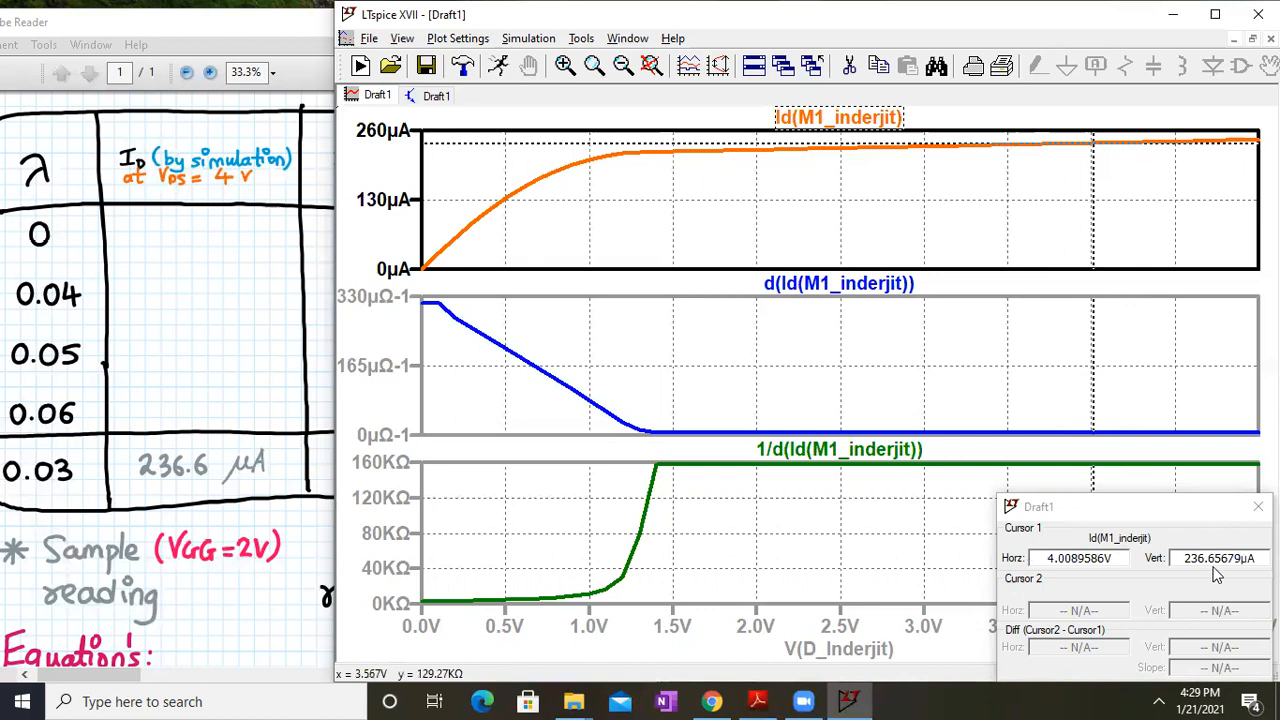
click(250, 518)
click(969, 391)
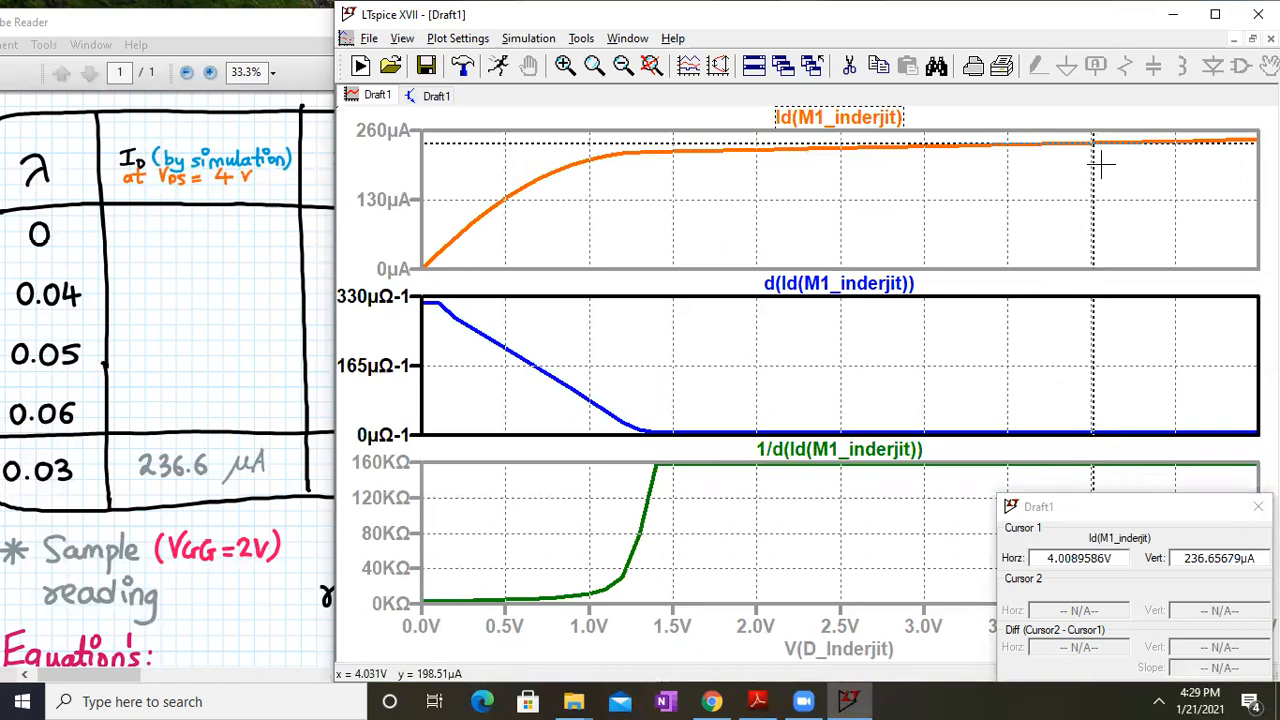
click(1258, 507)
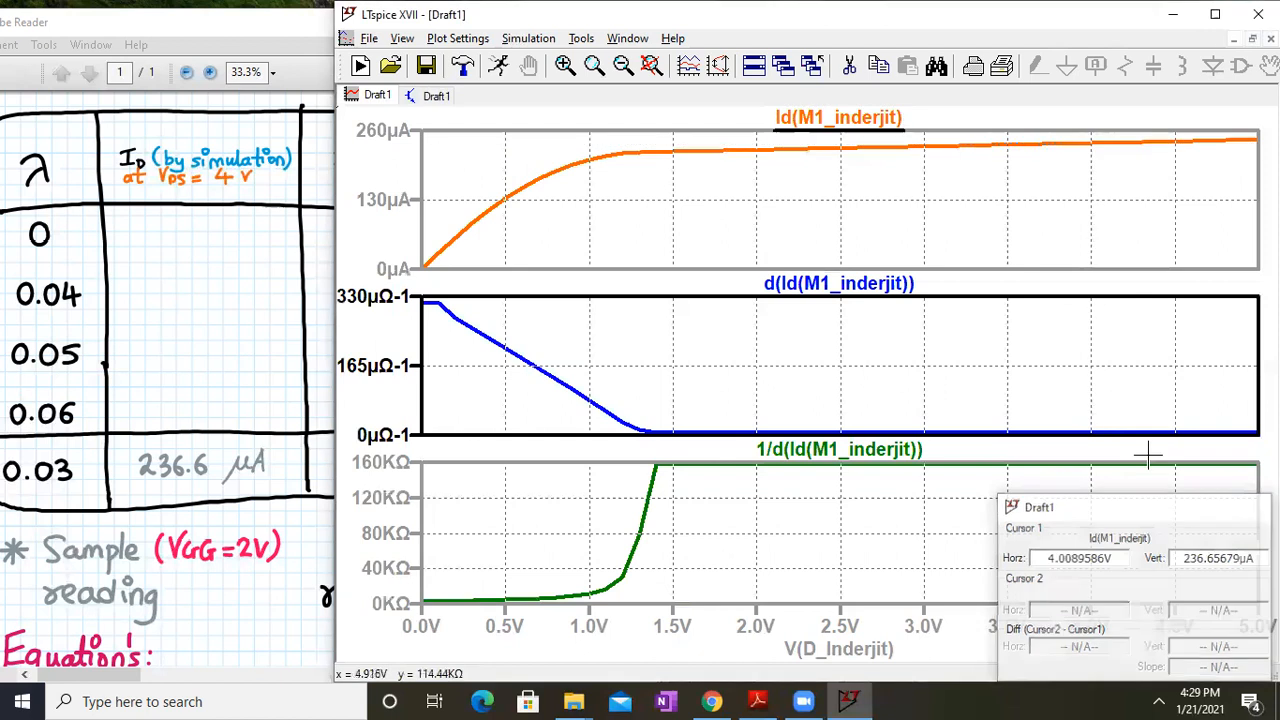
click(433, 95)
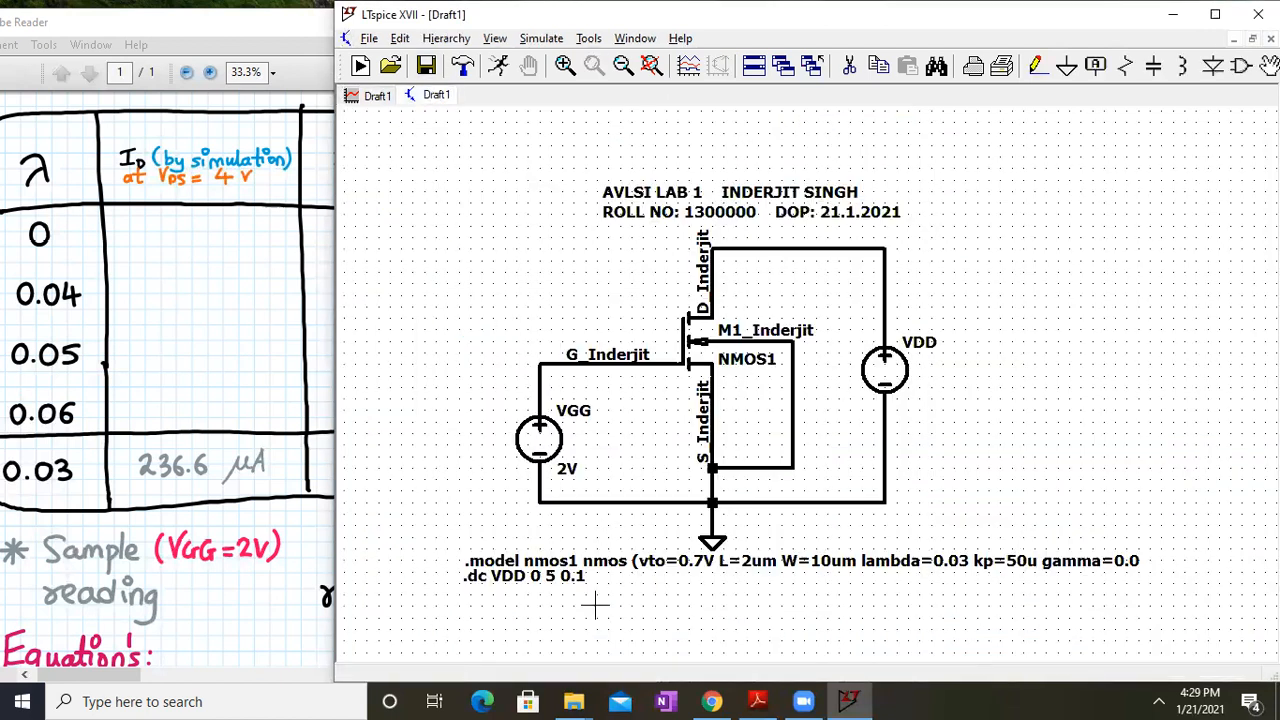
Place a .meas ID directive finding Id(M1_Inderjit) when V(D_Inderjit)=4V beneath the .dc line
drag(610, 590, 612, 588)
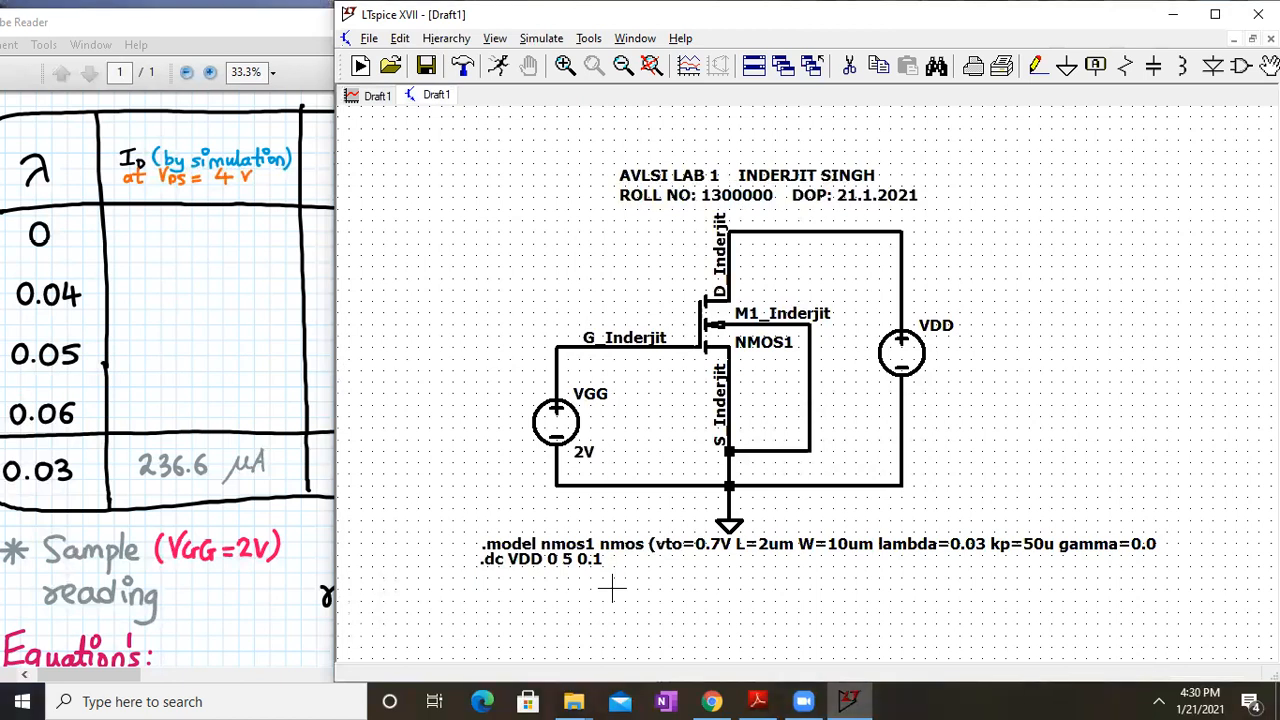
right_click(506, 582)
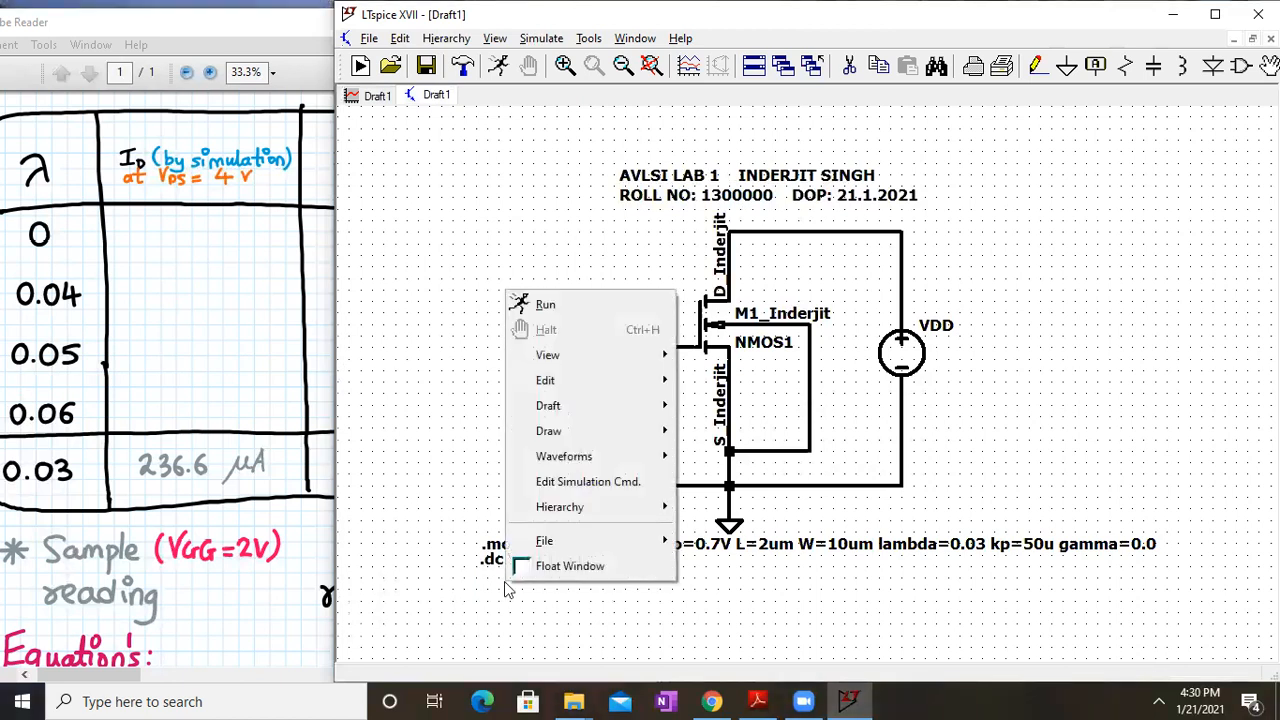
mouse_move(650, 431)
mouse_move(613, 409)
click(459, 484)
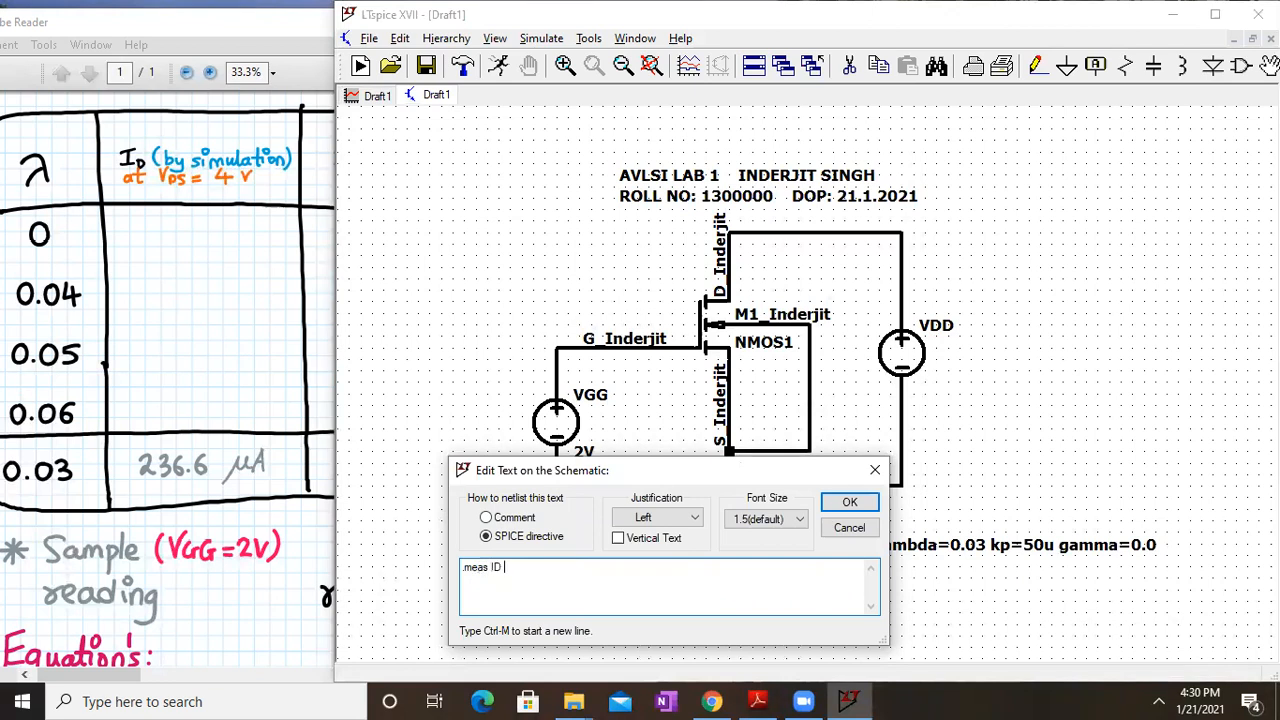
text(.meas ID FIND)
text(HEN)
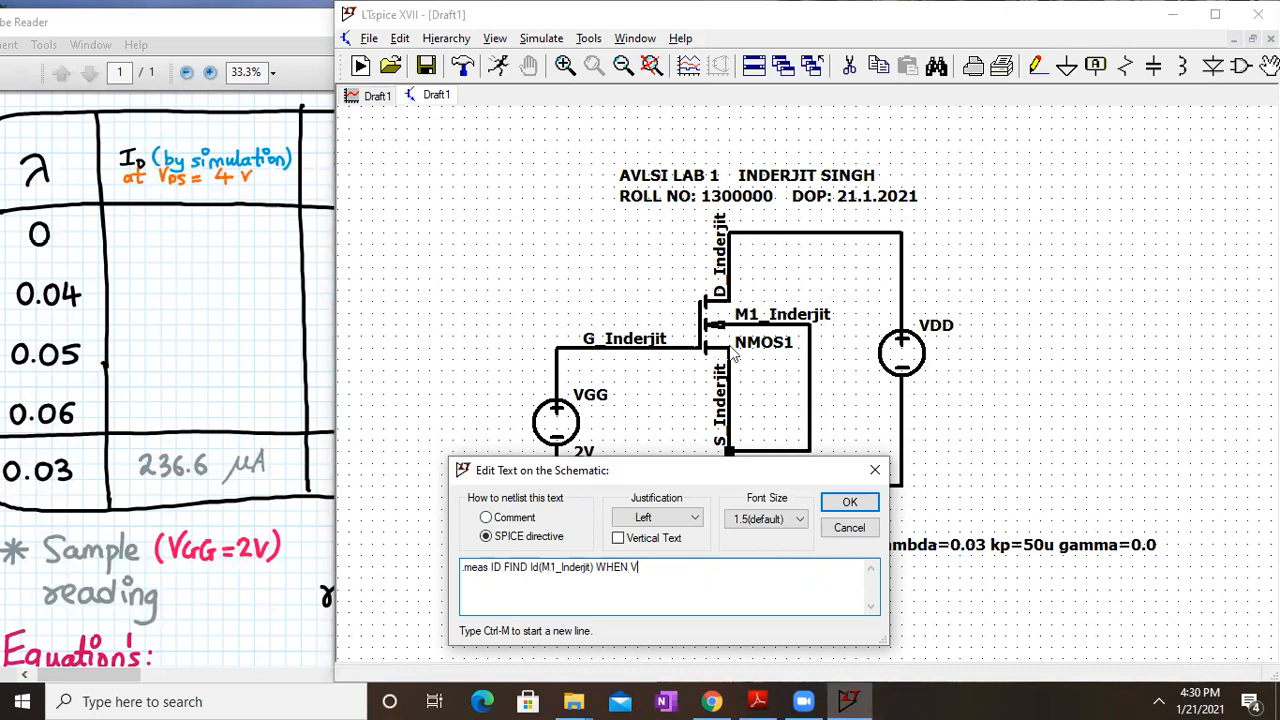
text(V()
key(Return)
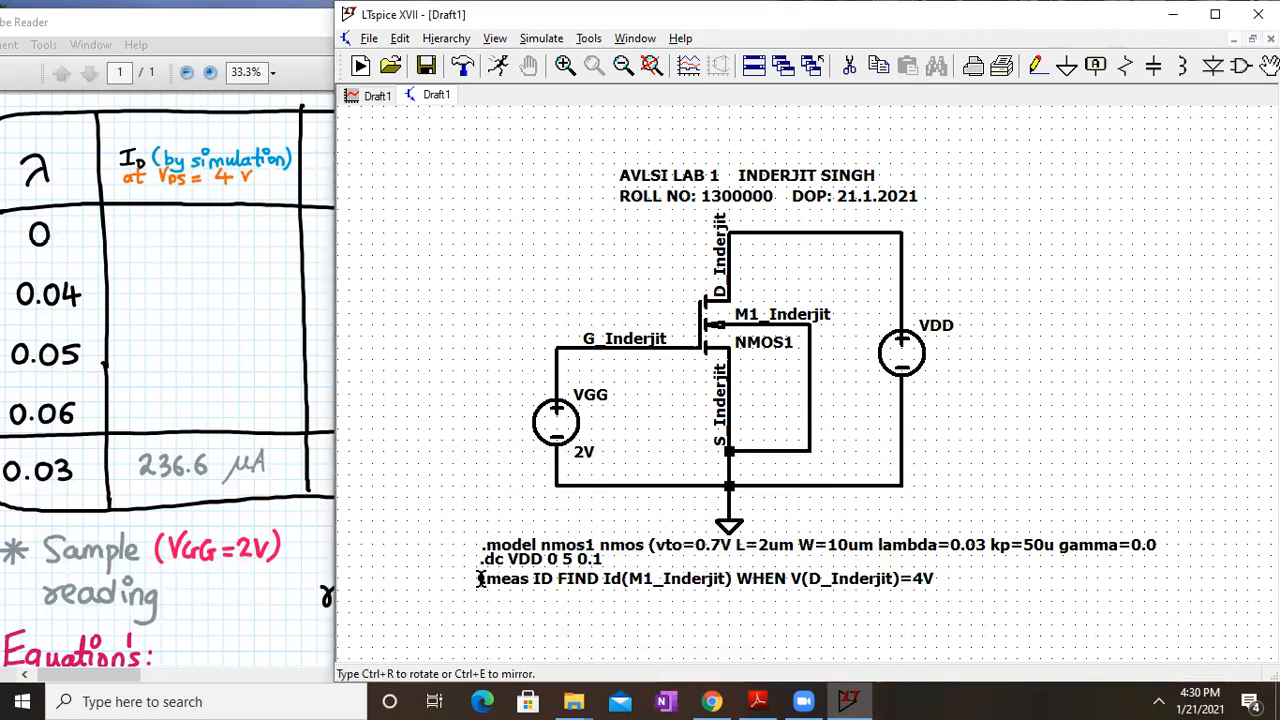
click(480, 580)
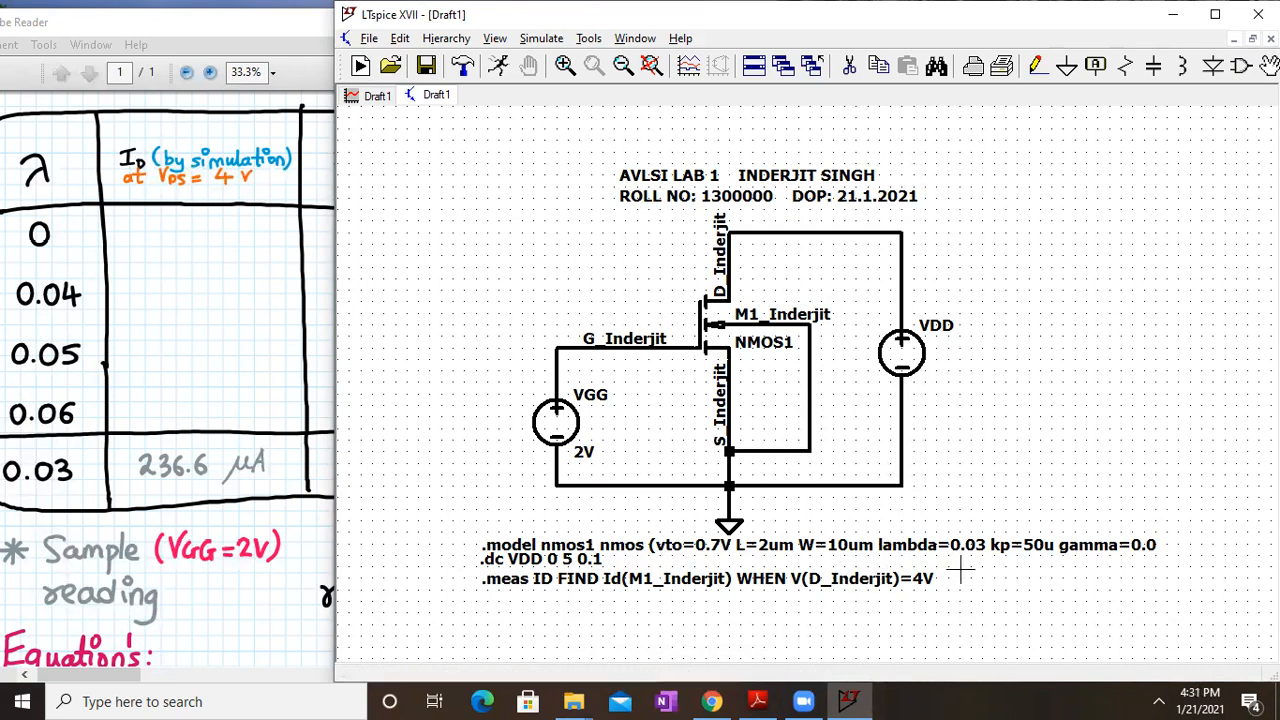
Rerun the DC sweep with the .meas directive and inspect the maximized Id, d(Id), 1/d(Id) plots
drag(112, 371, 263, 410)
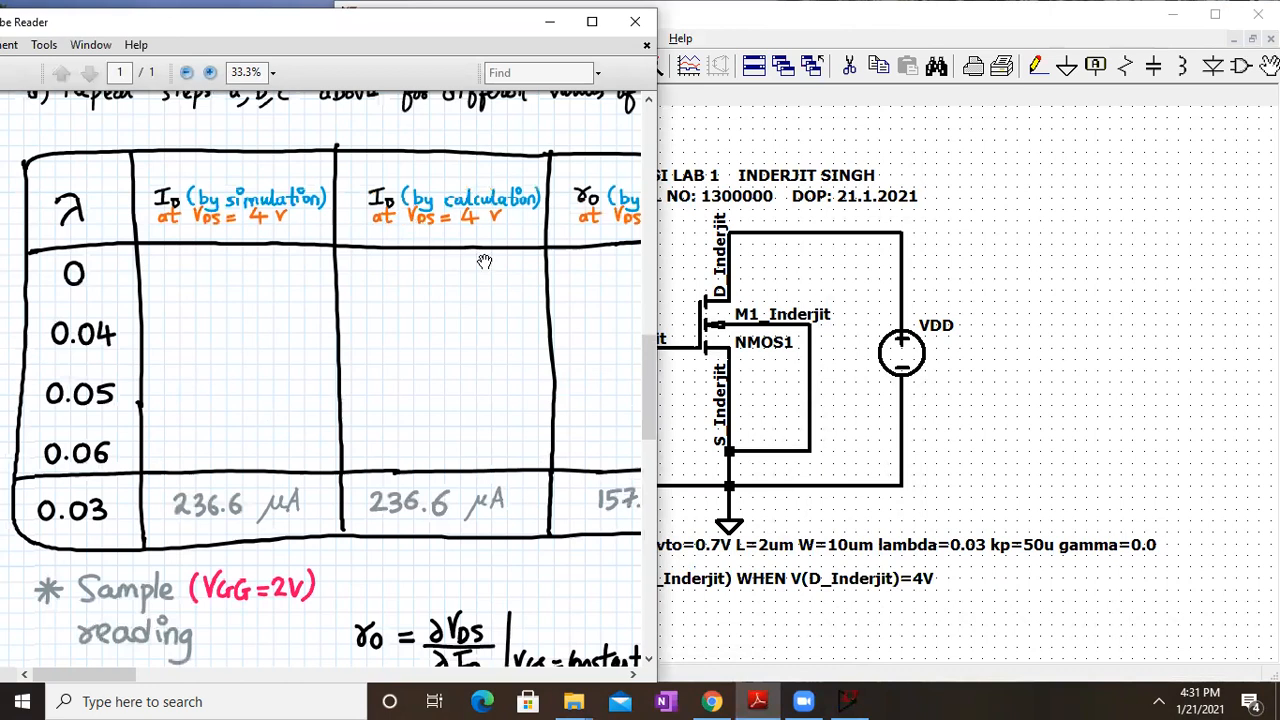
click(994, 220)
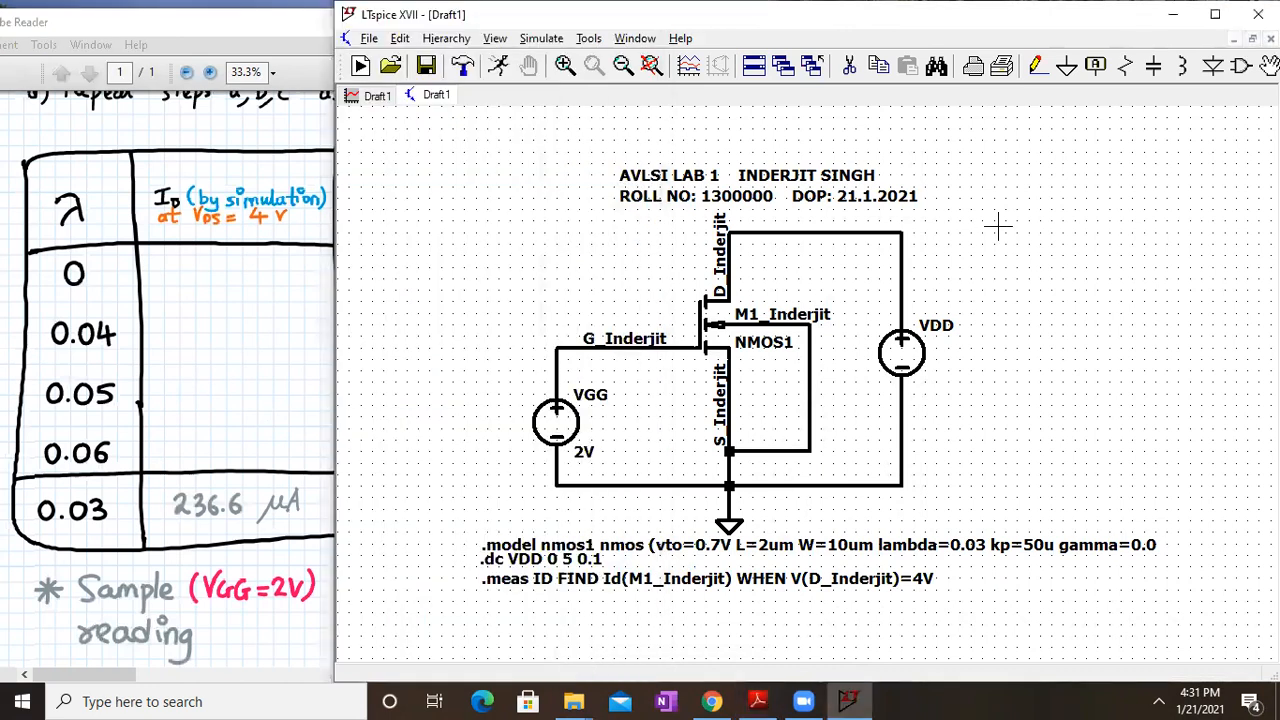
click(550, 40)
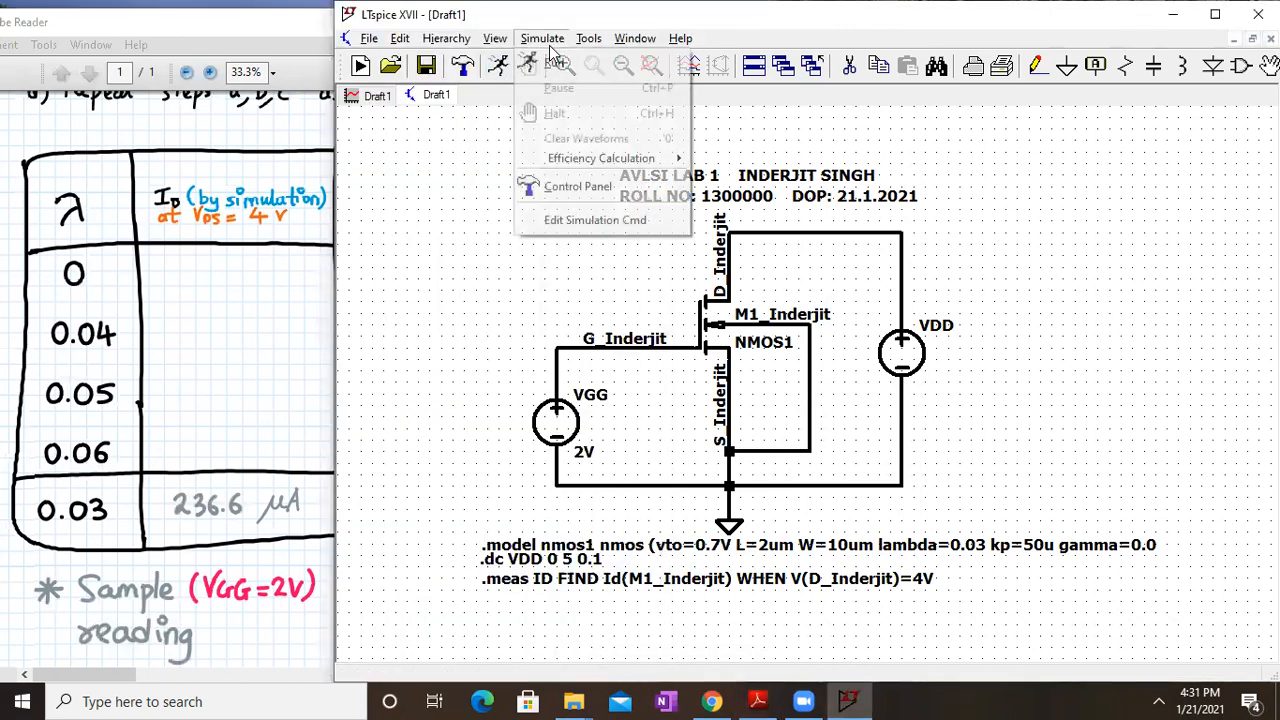
click(555, 66)
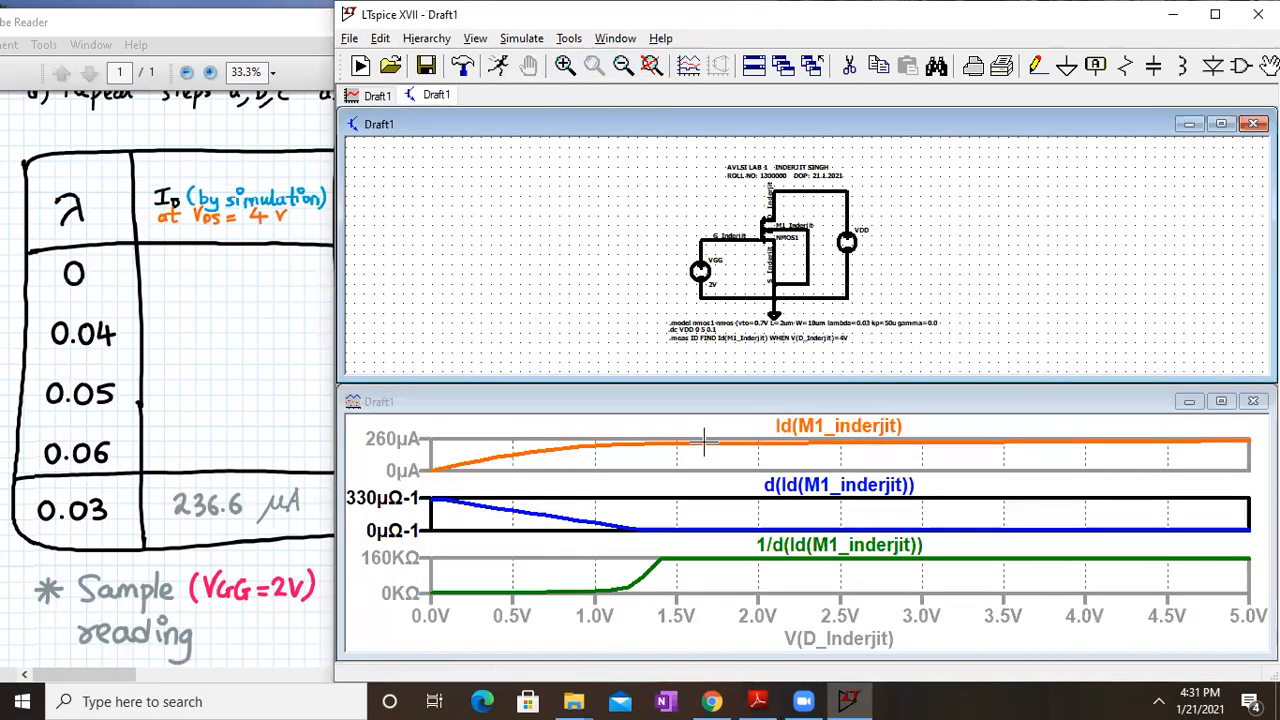
click(1221, 401)
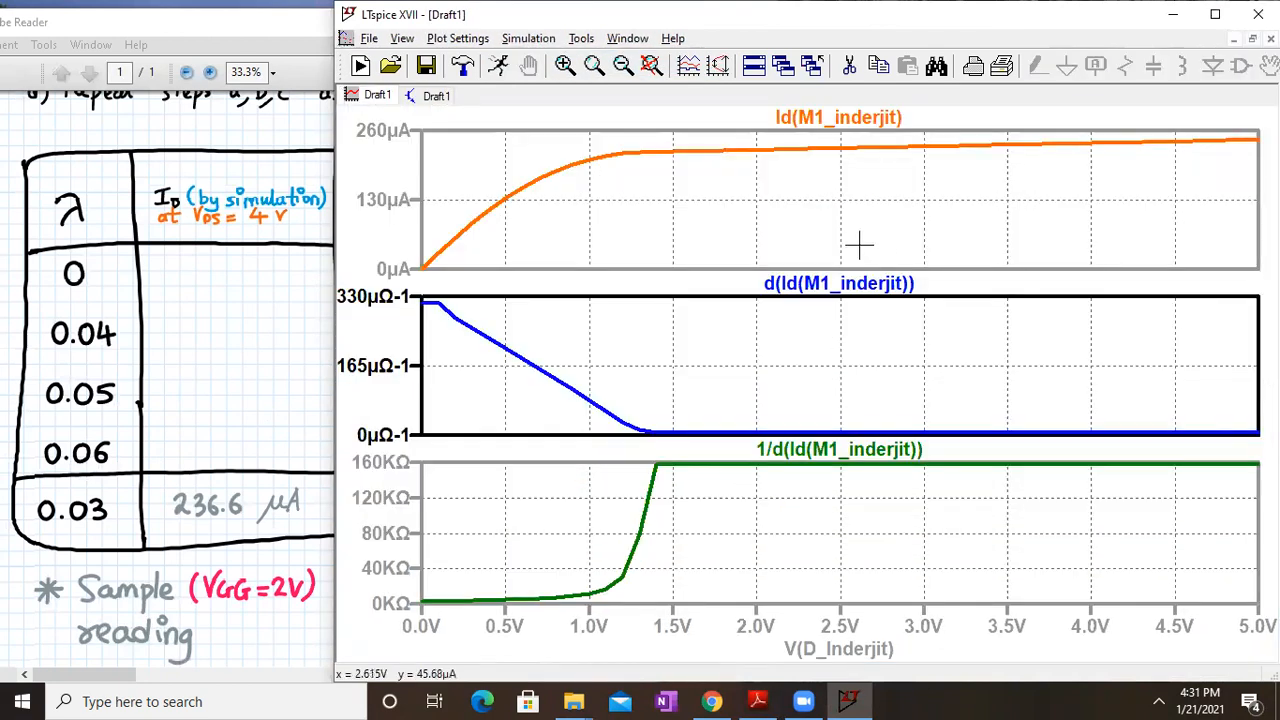
click(430, 95)
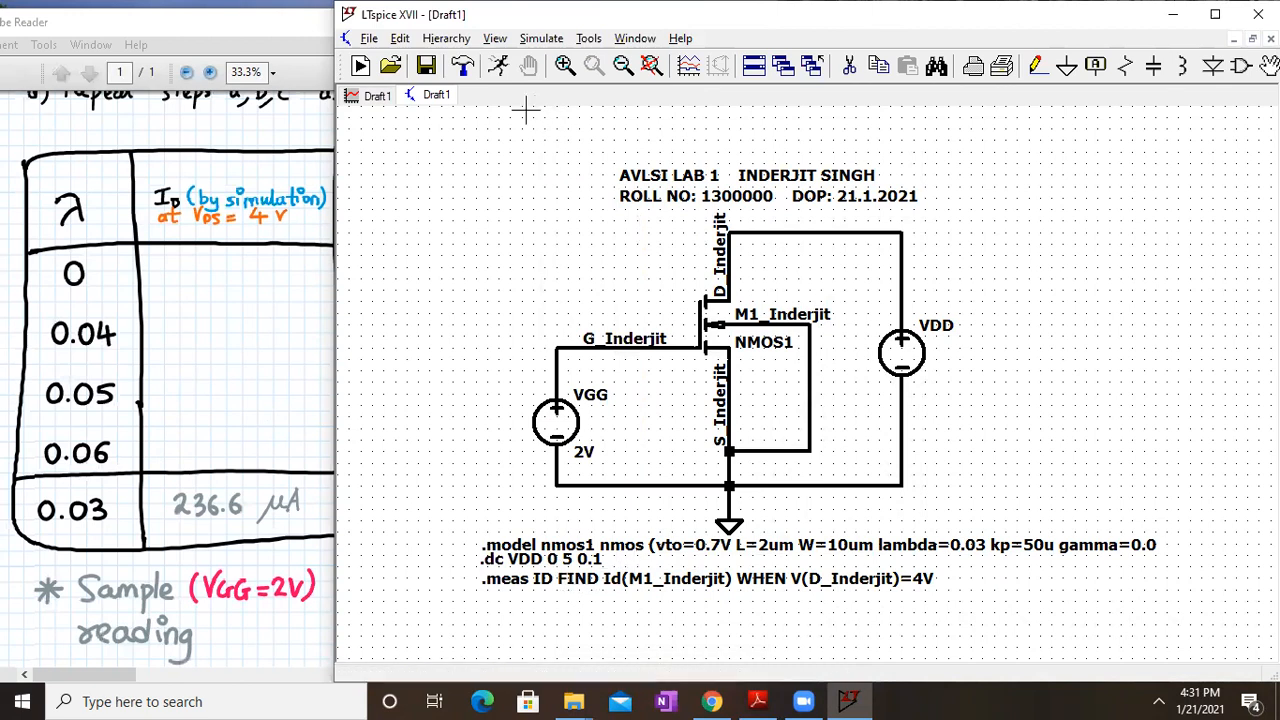
click(495, 40)
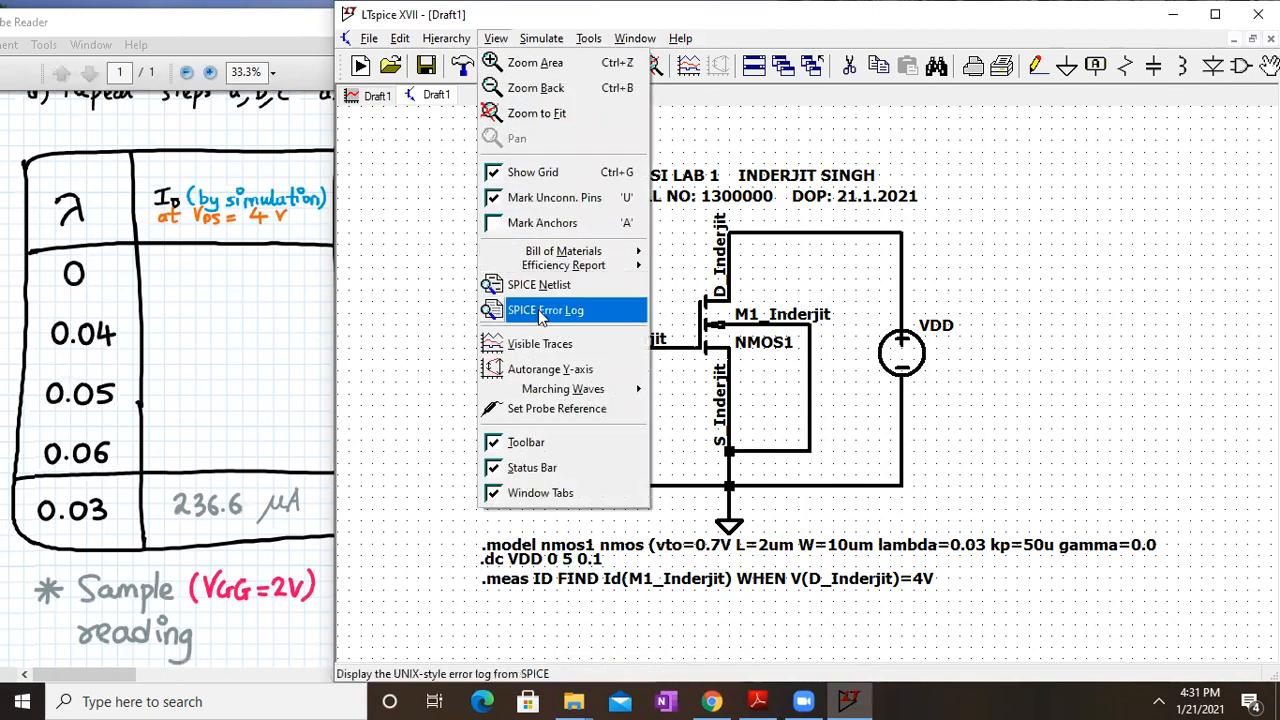
click(815, 447)
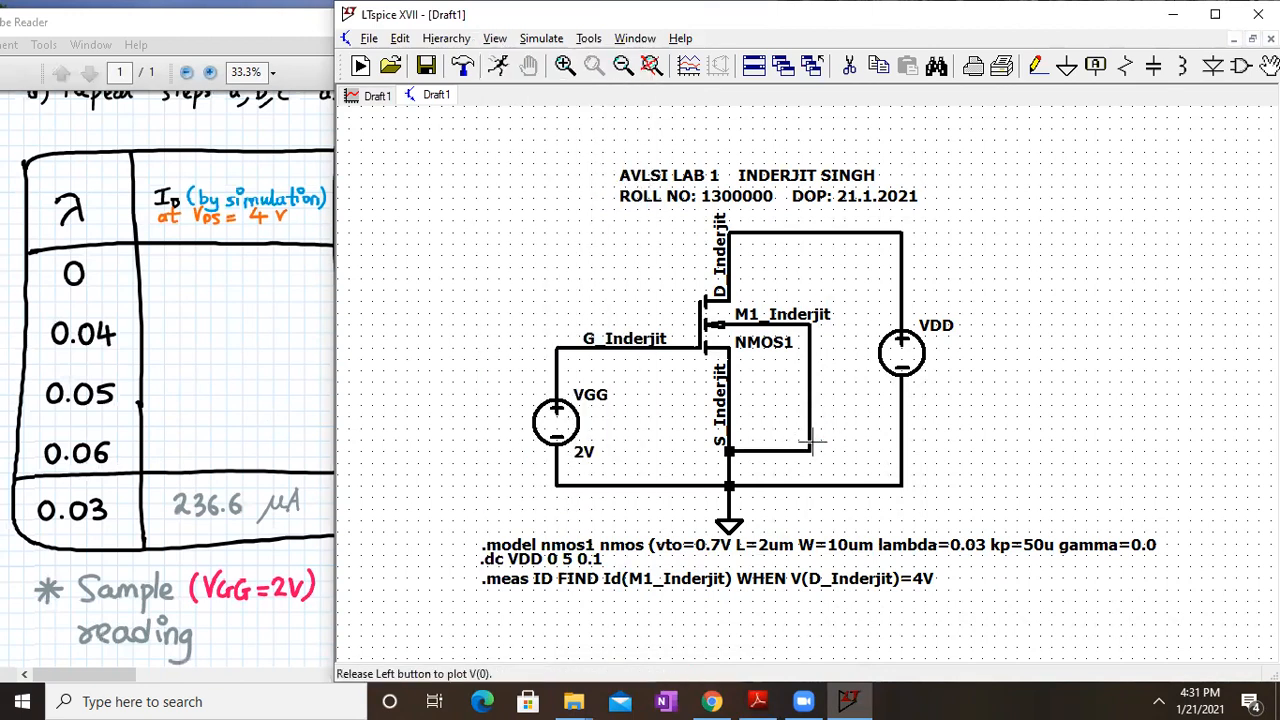
click(380, 97)
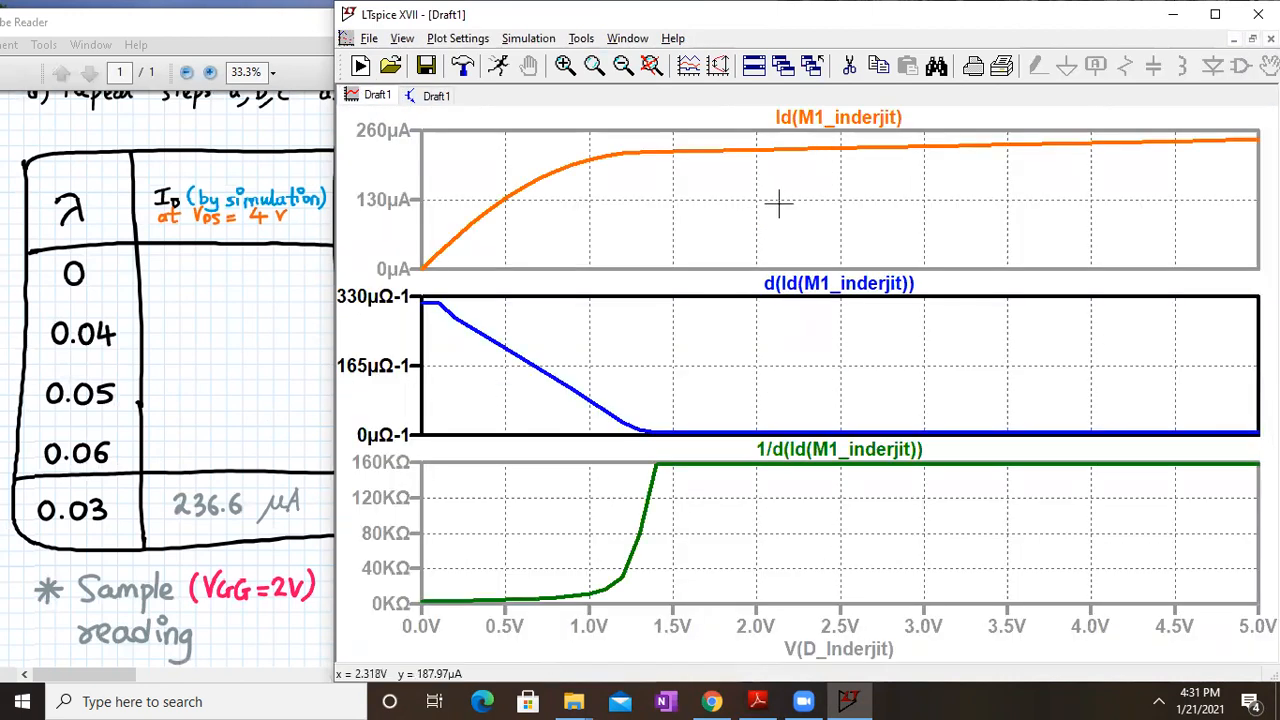
click(440, 96)
click(497, 40)
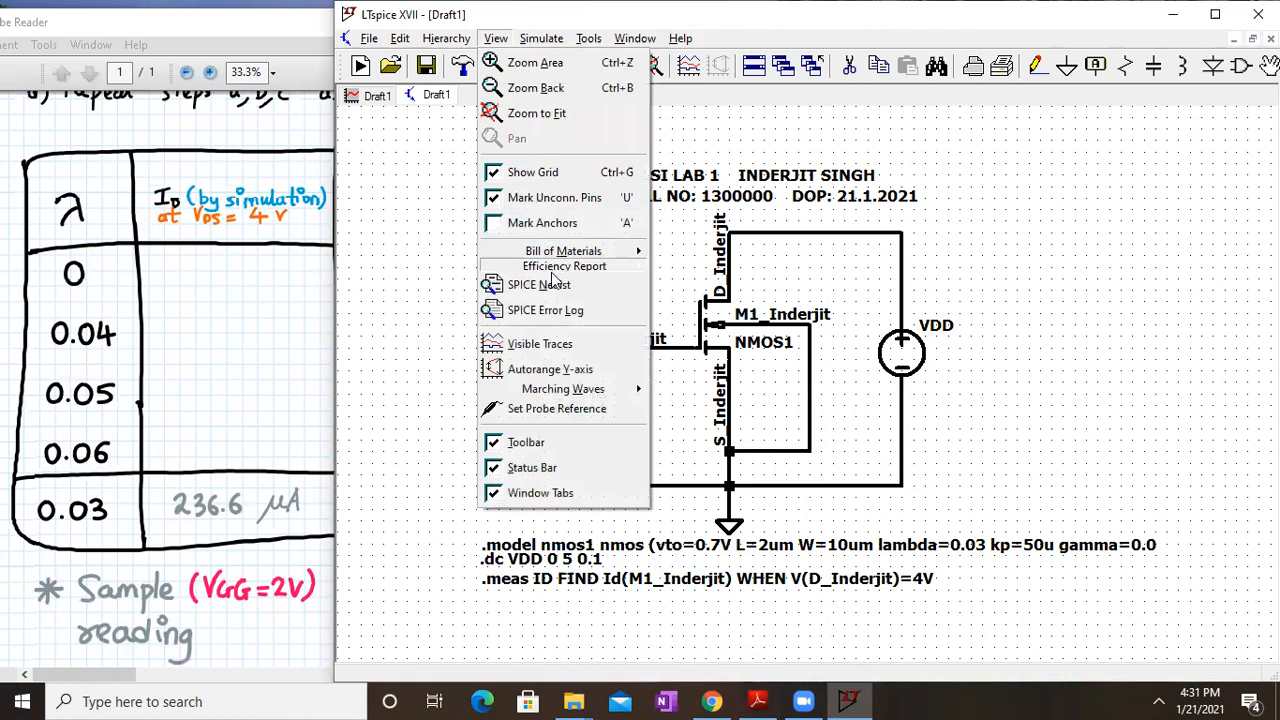
click(550, 310)
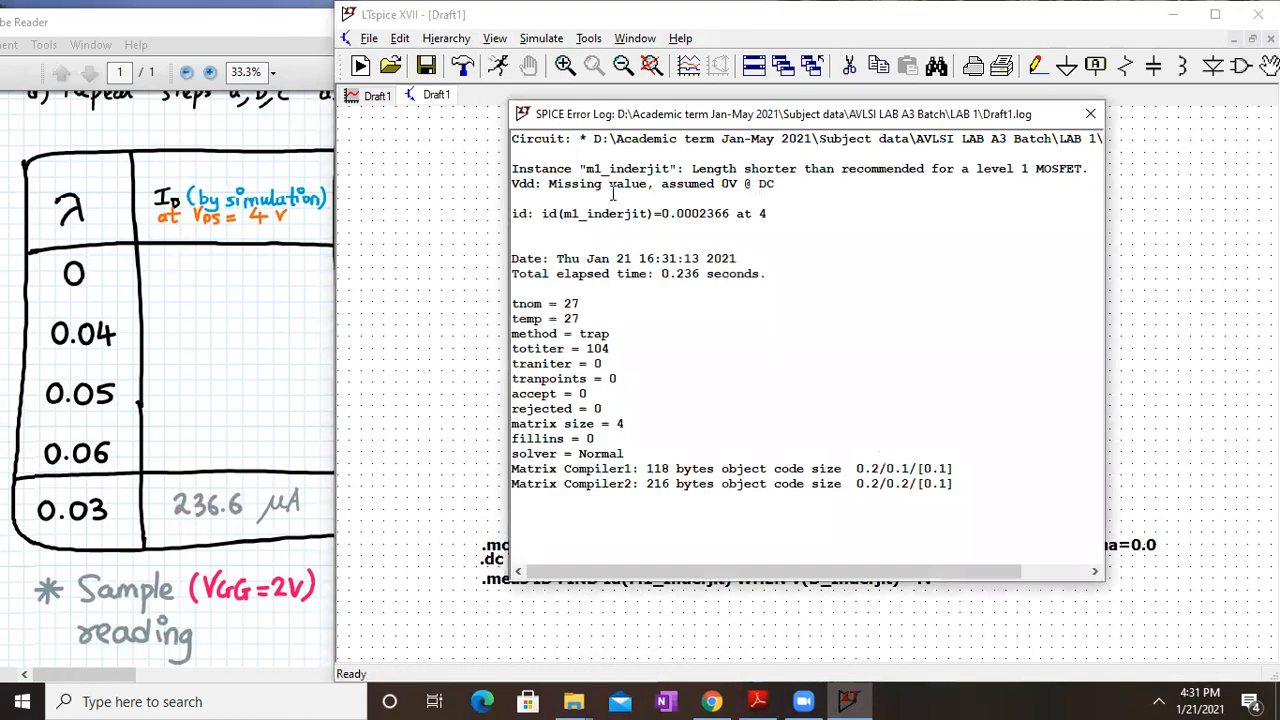
ctrl+scroll(612, 192, up, 3)
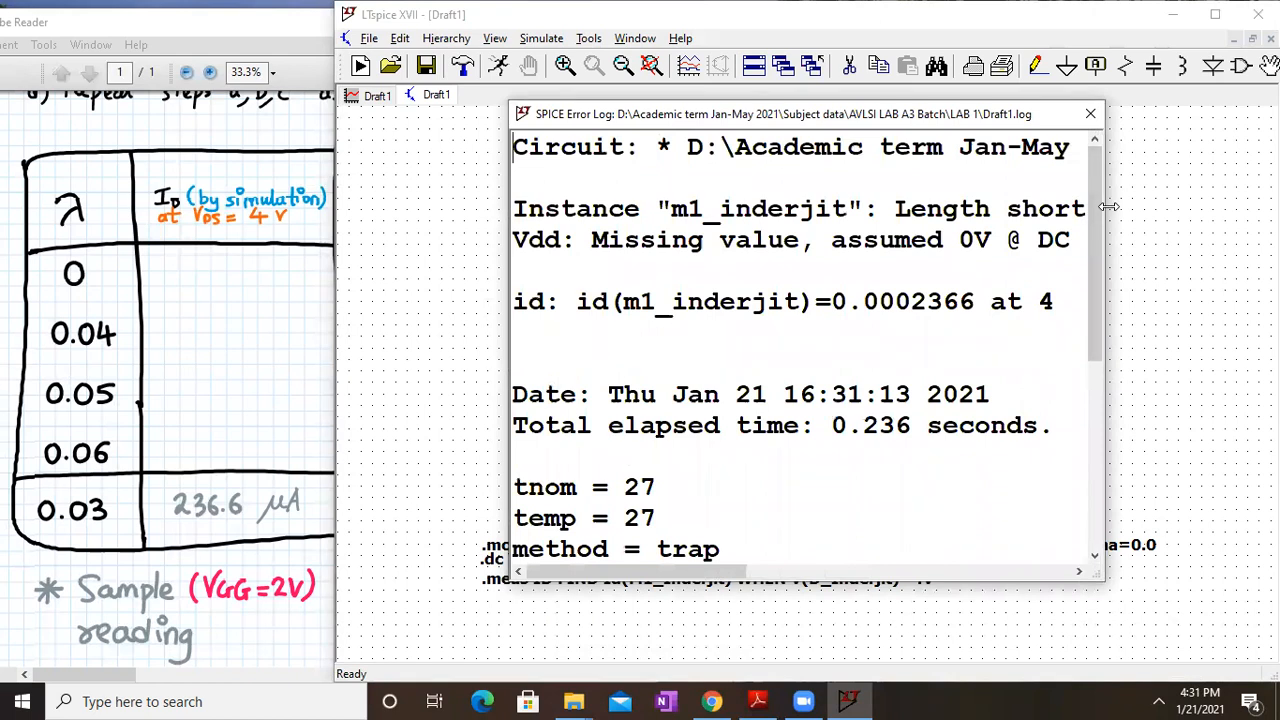
drag(1108, 206, 1274, 206)
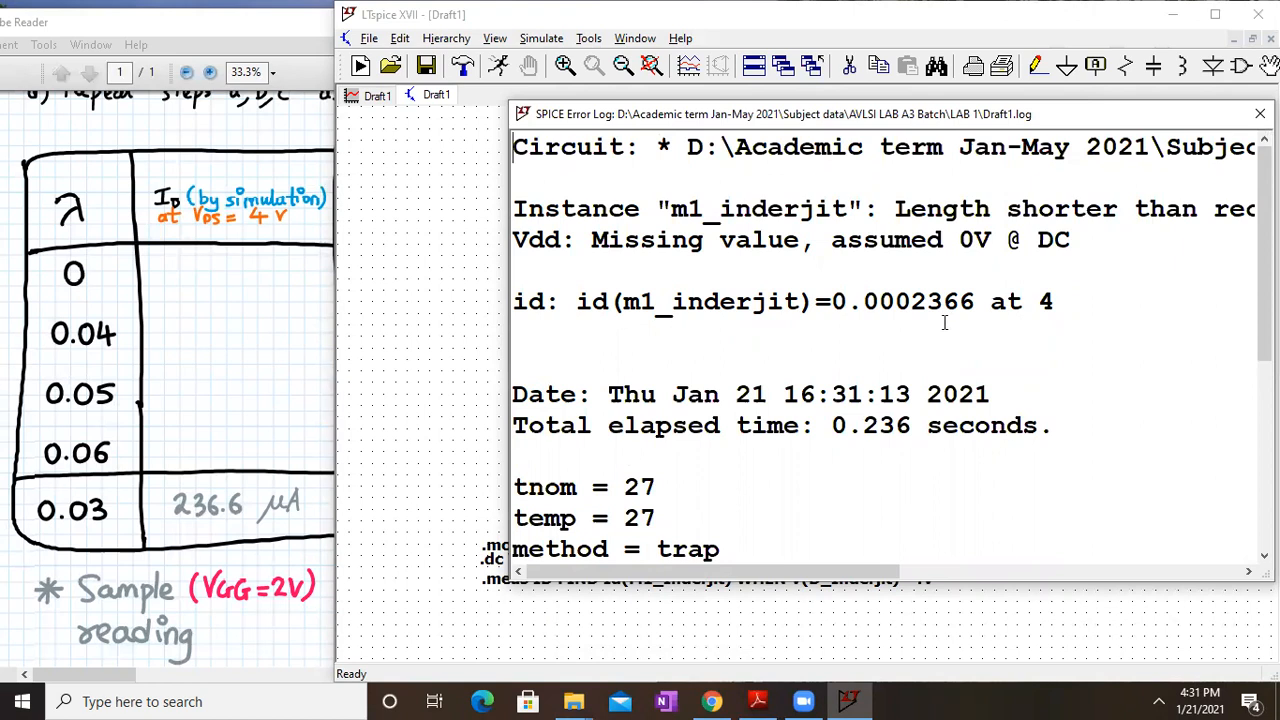
click(318, 362)
click(777, 322)
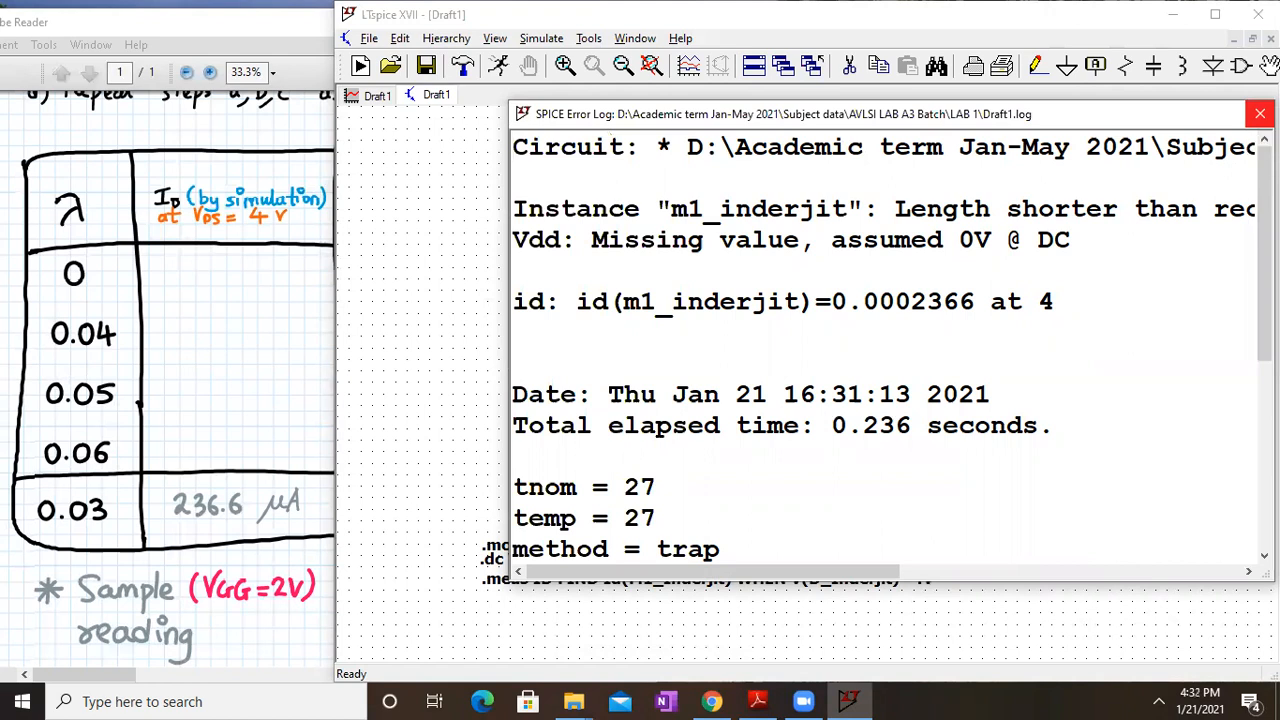
click(1260, 113)
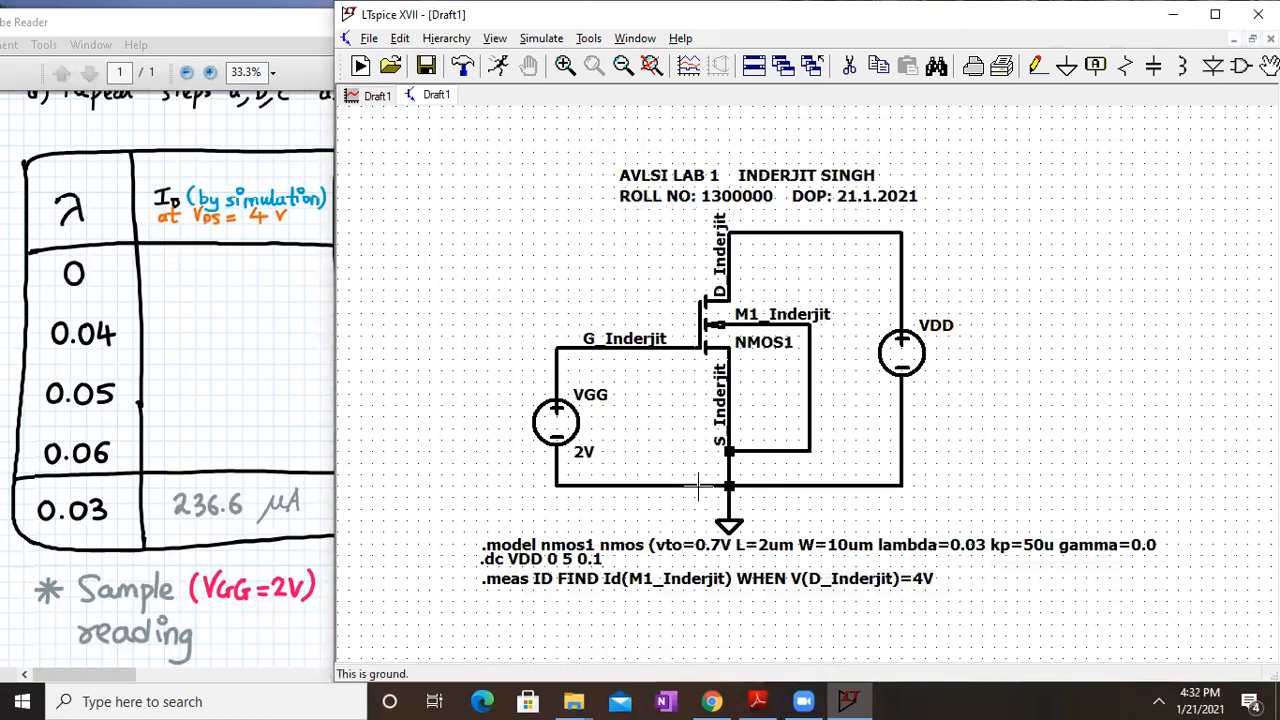
Review the PDF table's ro columns and inspect the existing .meas ID directive unchanged
click(158, 413)
drag(512, 428, 69, 430)
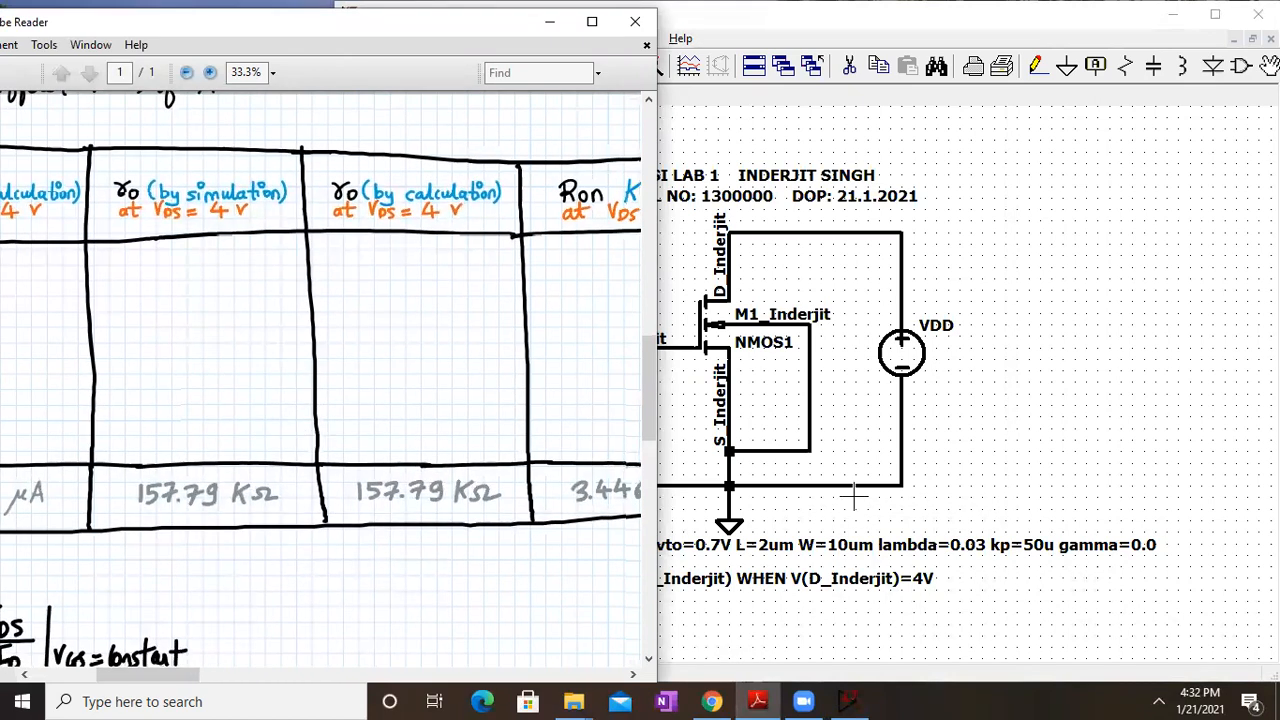
click(855, 497)
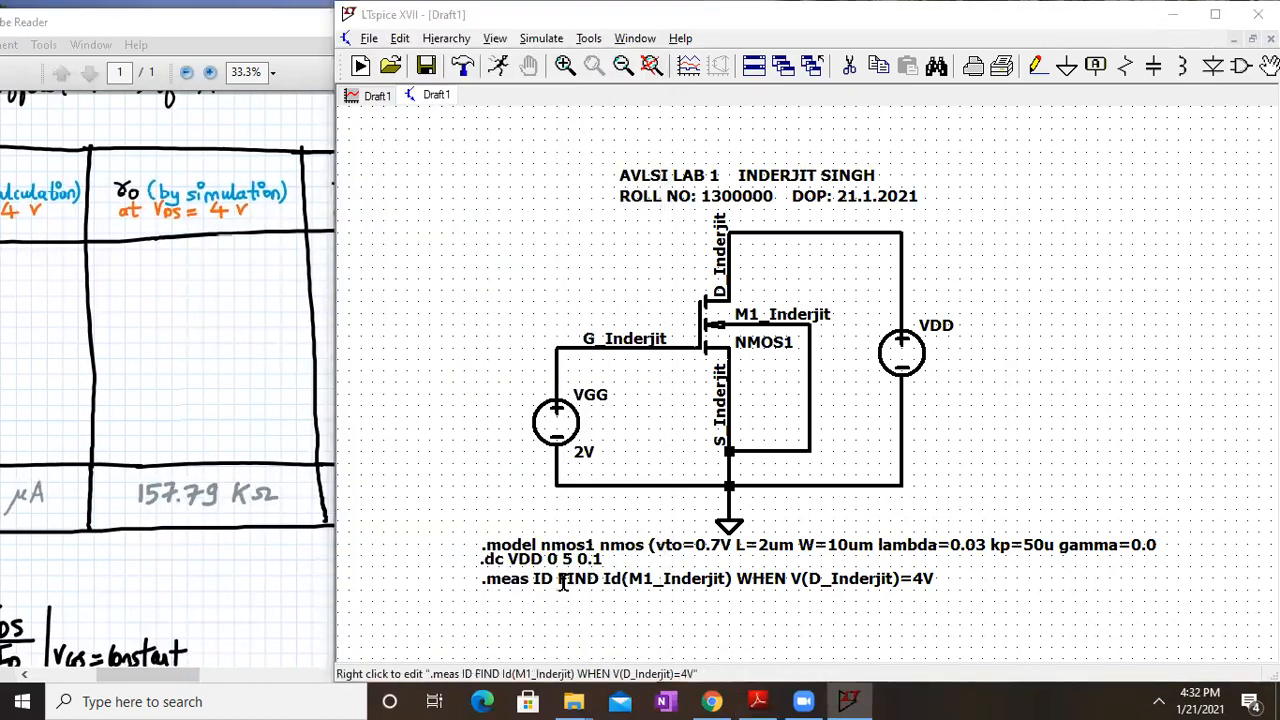
right_click(563, 583)
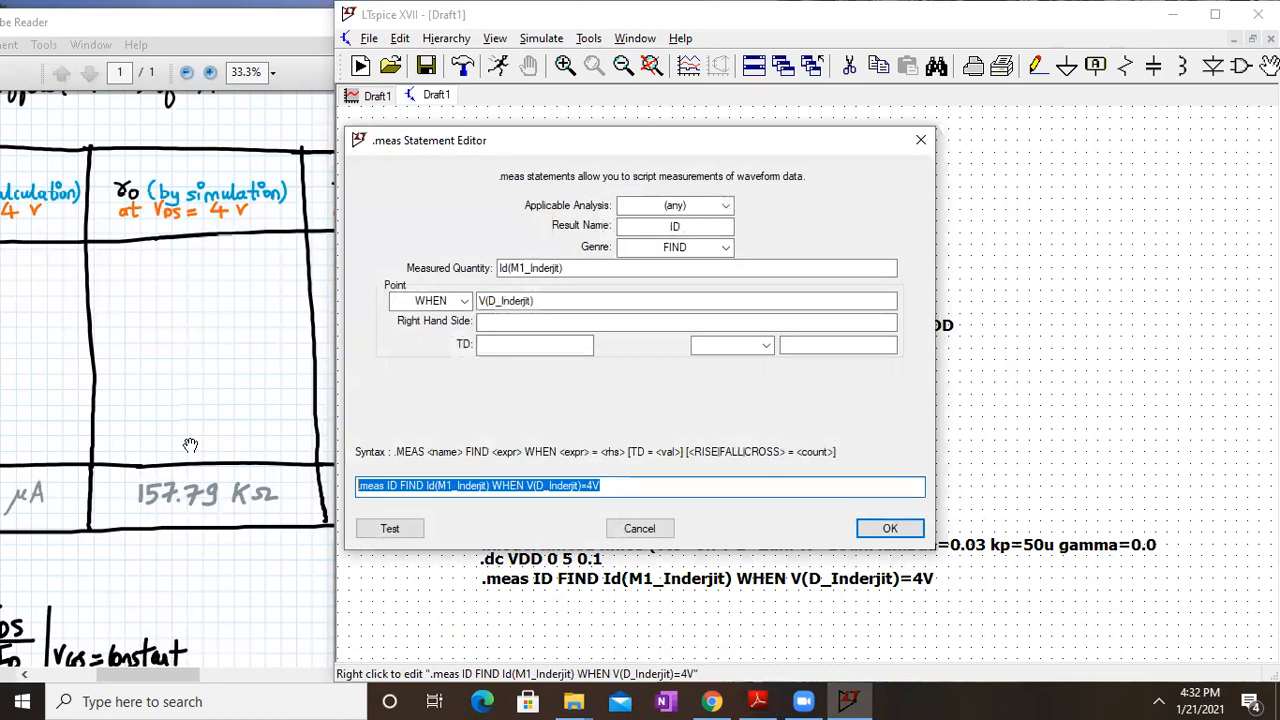
click(889, 528)
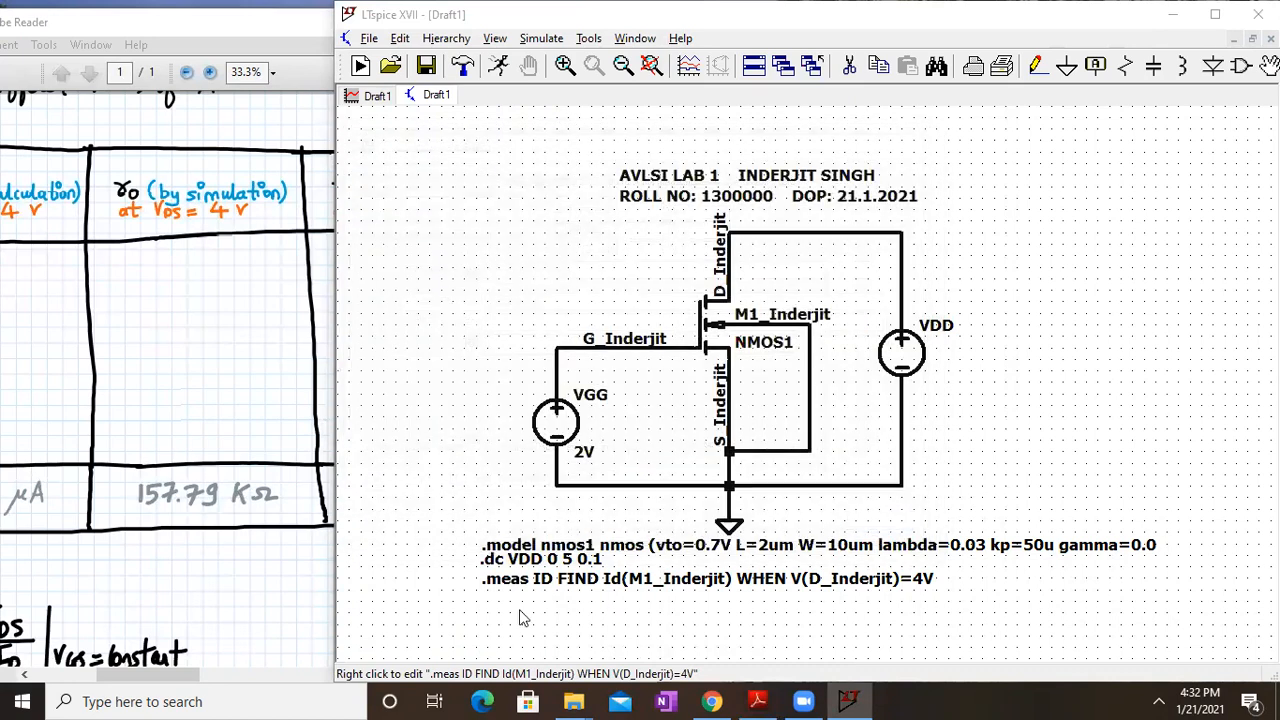
Start a new SPICE directive pre-filled with the pasted .meas ID line
right_click(500, 605)
mouse_move(560, 424)
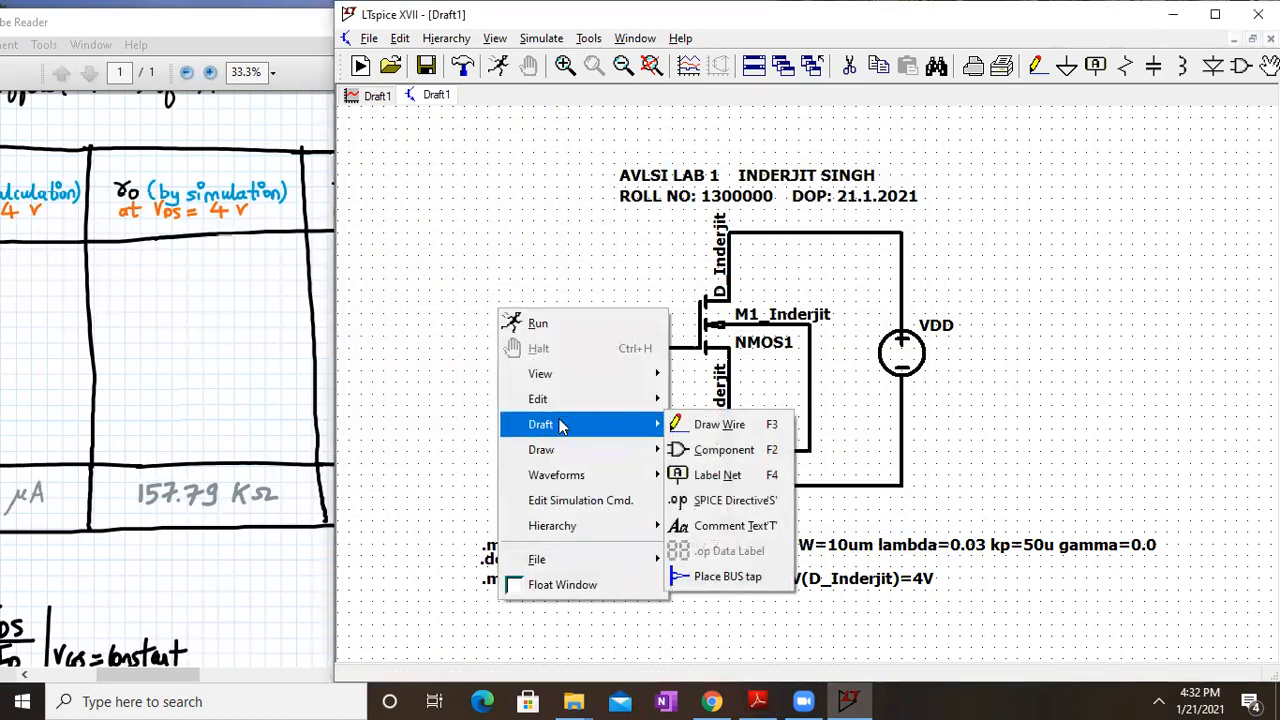
click(722, 503)
text(.meas ID FIND Id(M1_Inderjit) WHEN V(D_Inderjit)=4V)
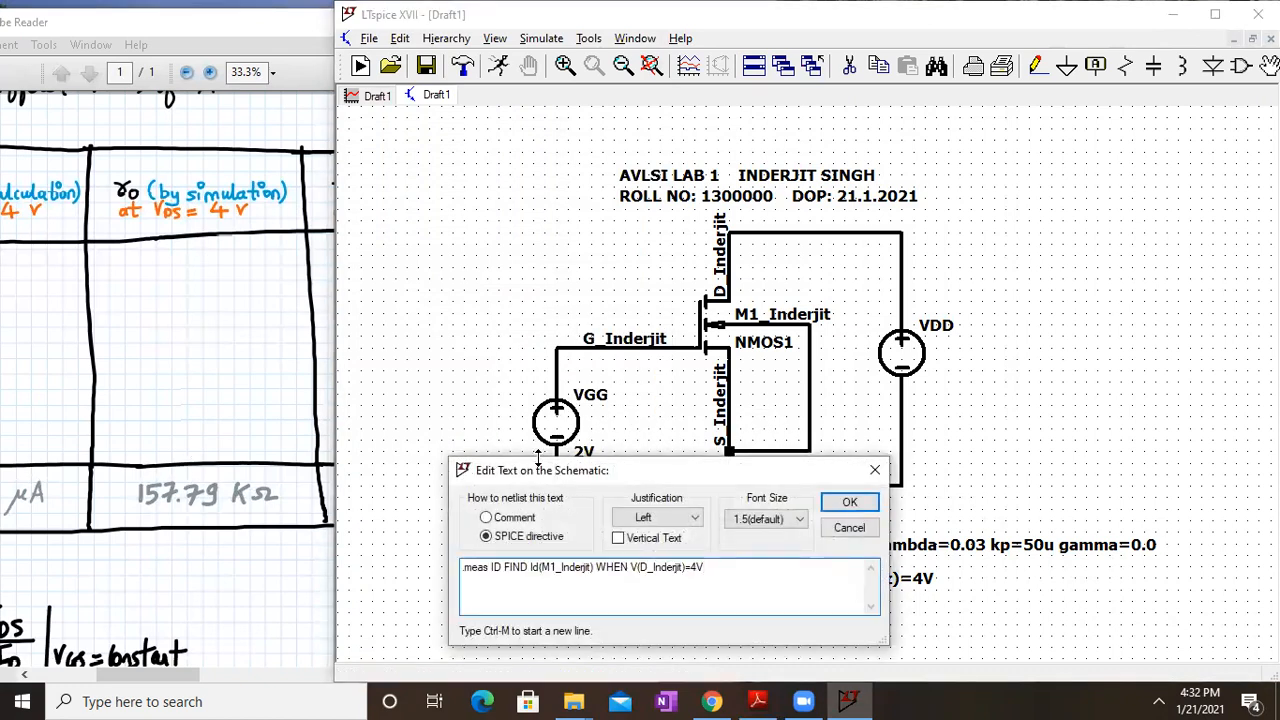
drag(660, 470, 893, 259)
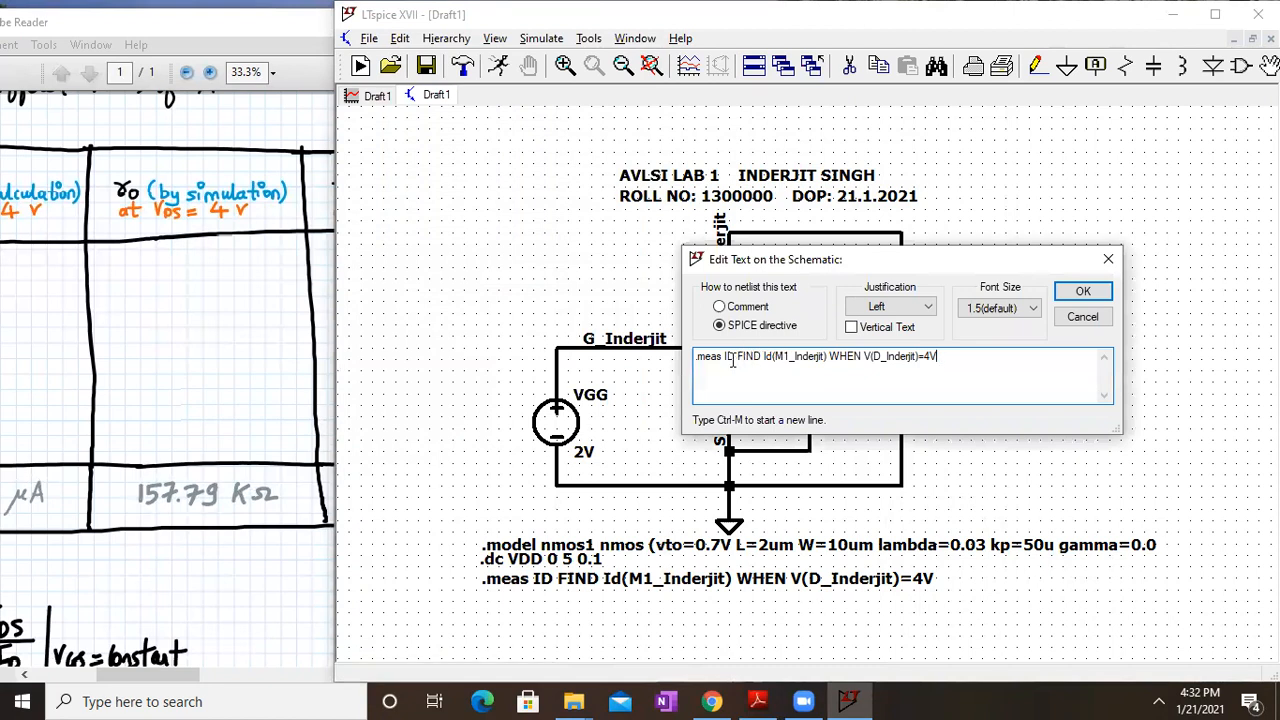
Edit it to '.meas ro FIND 1/d(Id(M1_Inderjit)) WHEN V(D_Inderjit)=4V' and place it below
click(738, 356)
key(BackSpace)
key(BackSpace)
key(BackSpace)
text(ro)
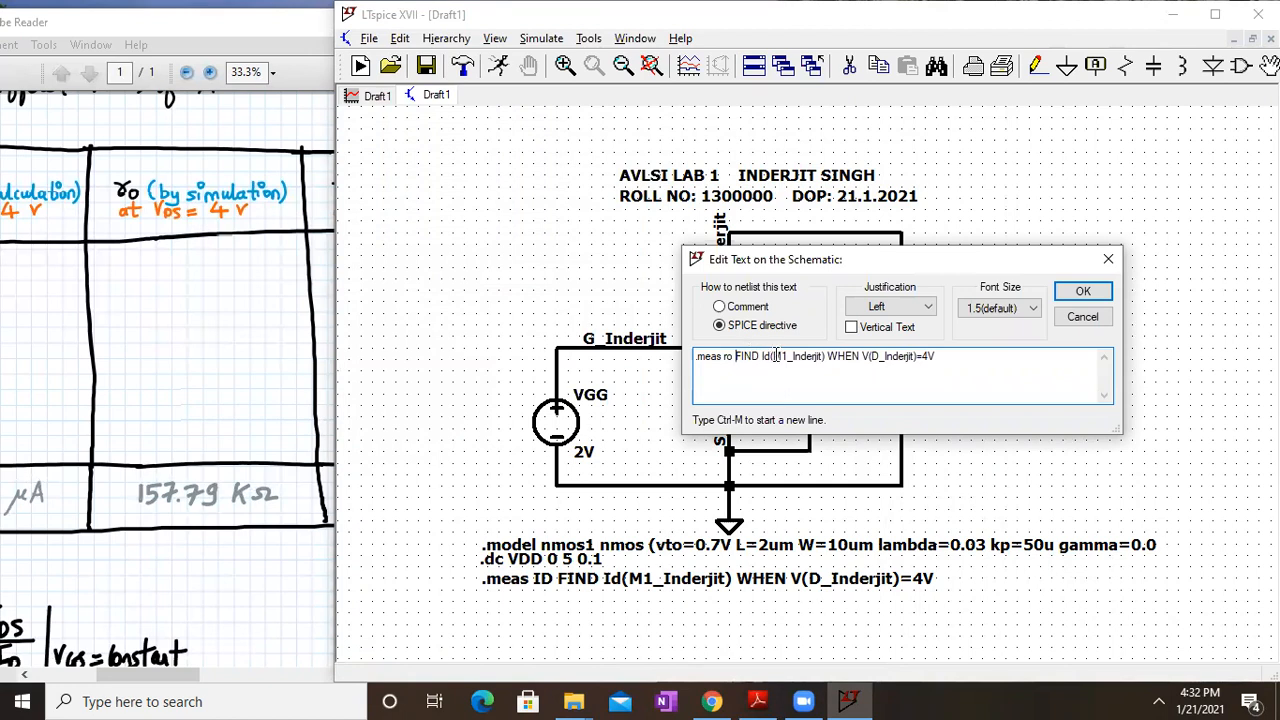
click(763, 356)
text(1/d()
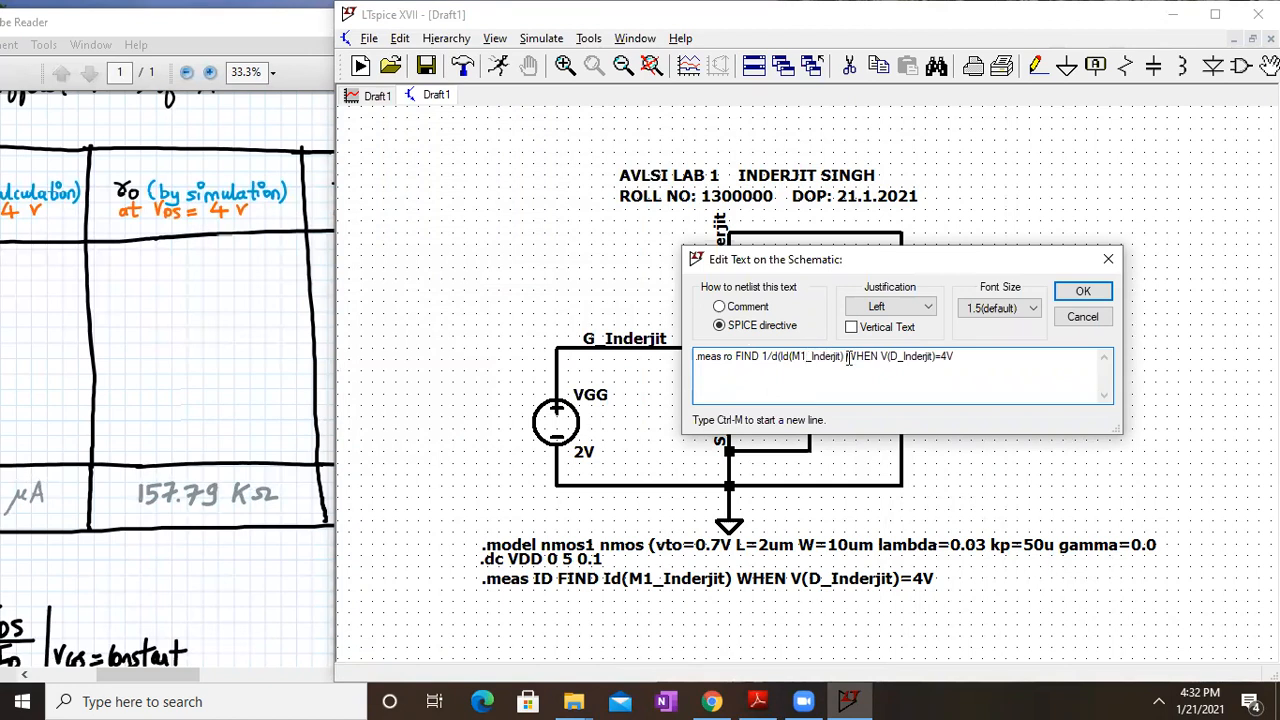
click(846, 357)
text())
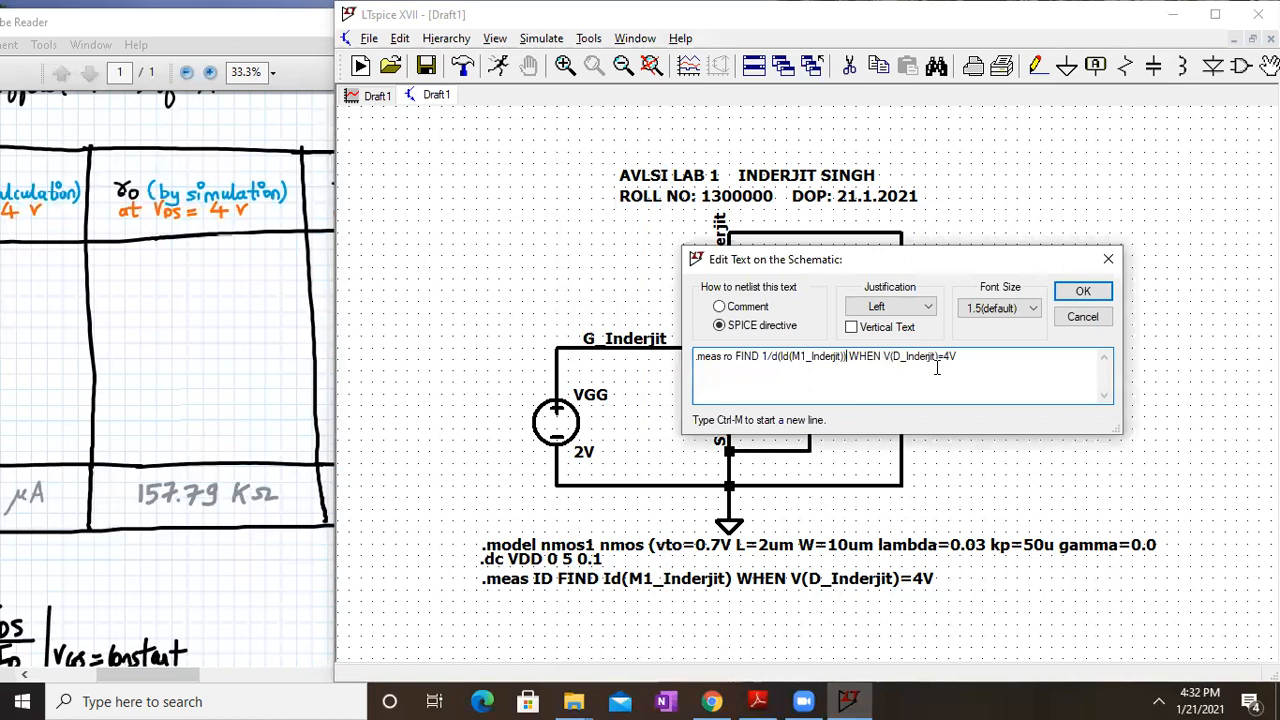
click(1083, 291)
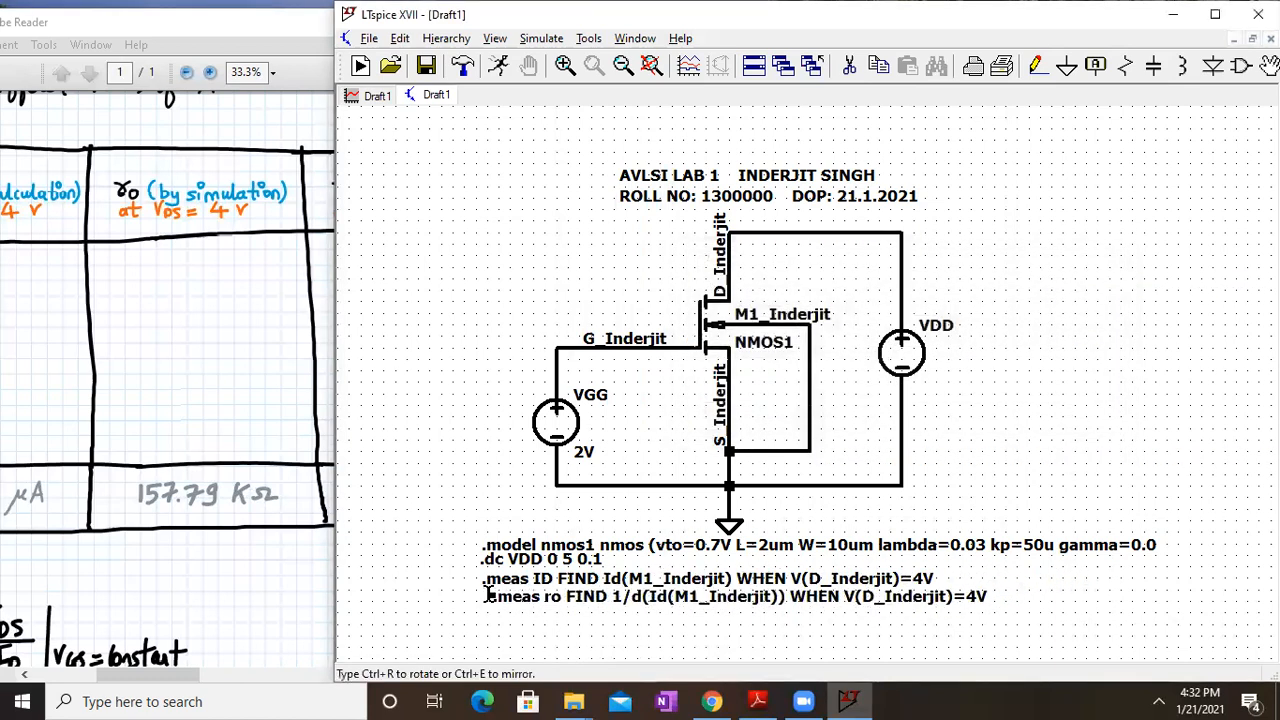
click(488, 597)
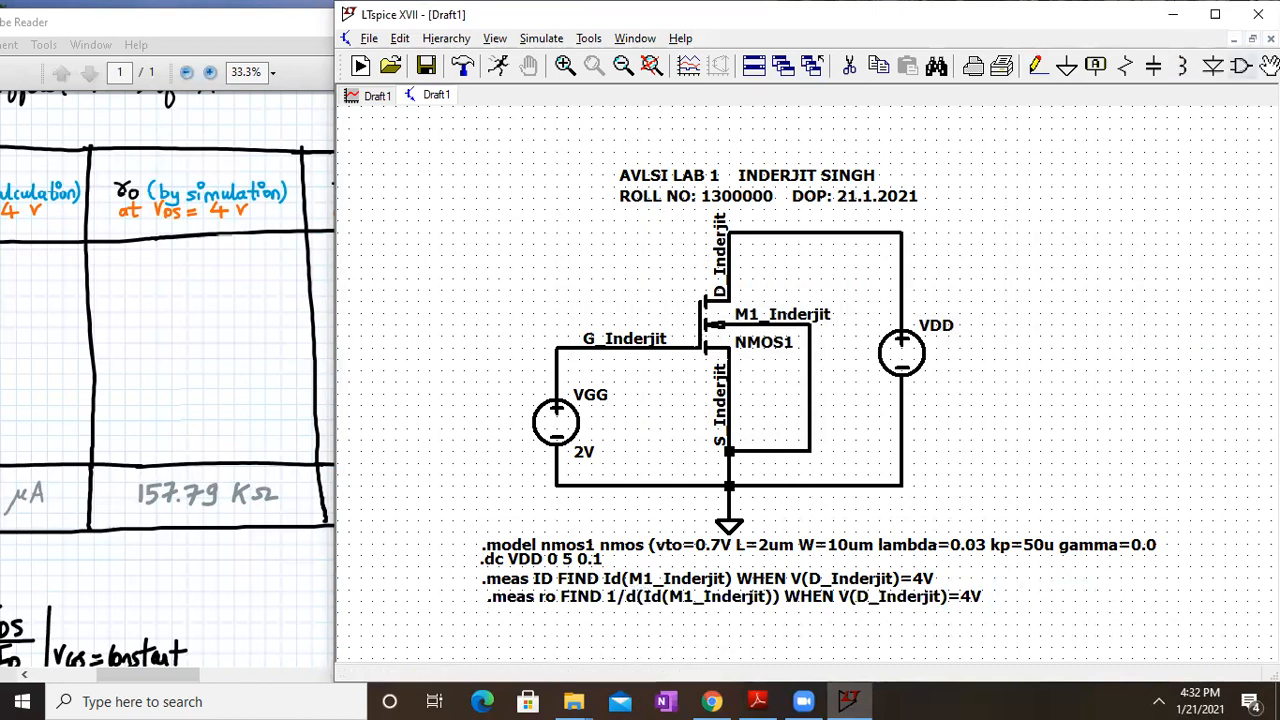
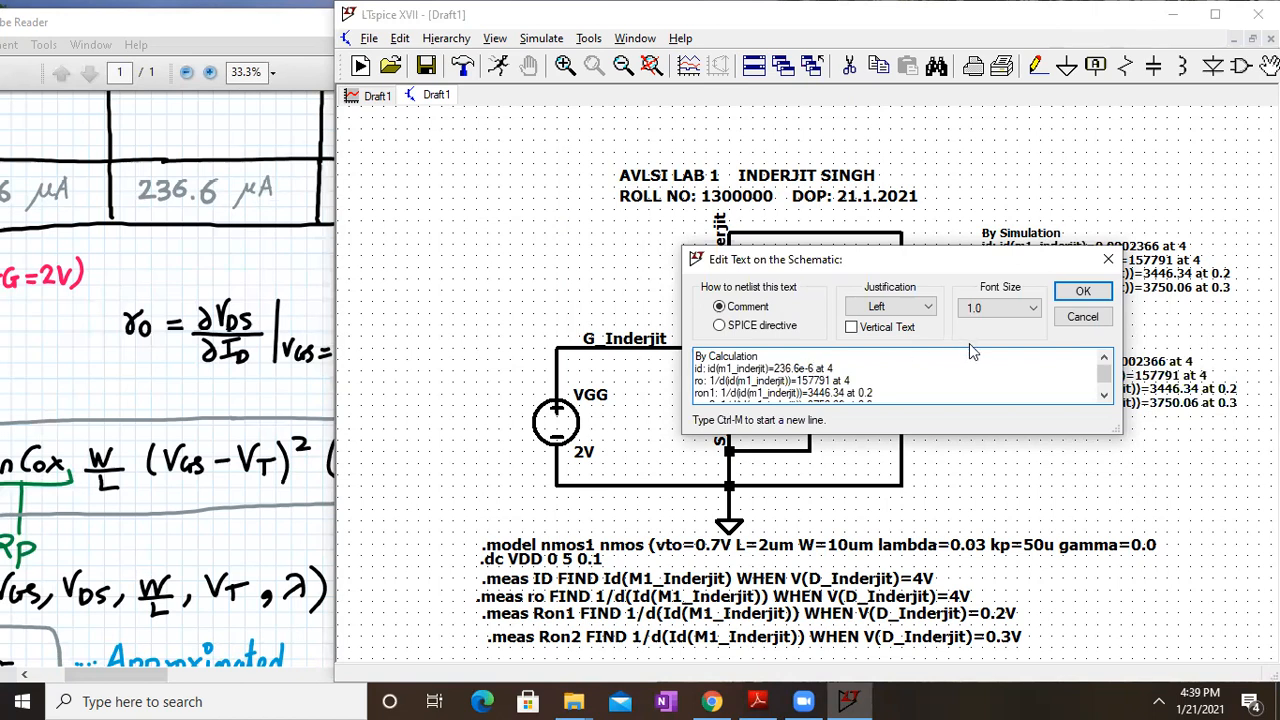
Change the By Calculation drain current from e-6 to uA so it reads 236.6 uA
key(BackSpace)
key(BackSpace)
key(BackSpace)
text(uA)
click(1104, 296)
Set font size 1.5 (default) on both the By Calculation and By Simulation notes
drag(1060, 458, 967, 433)
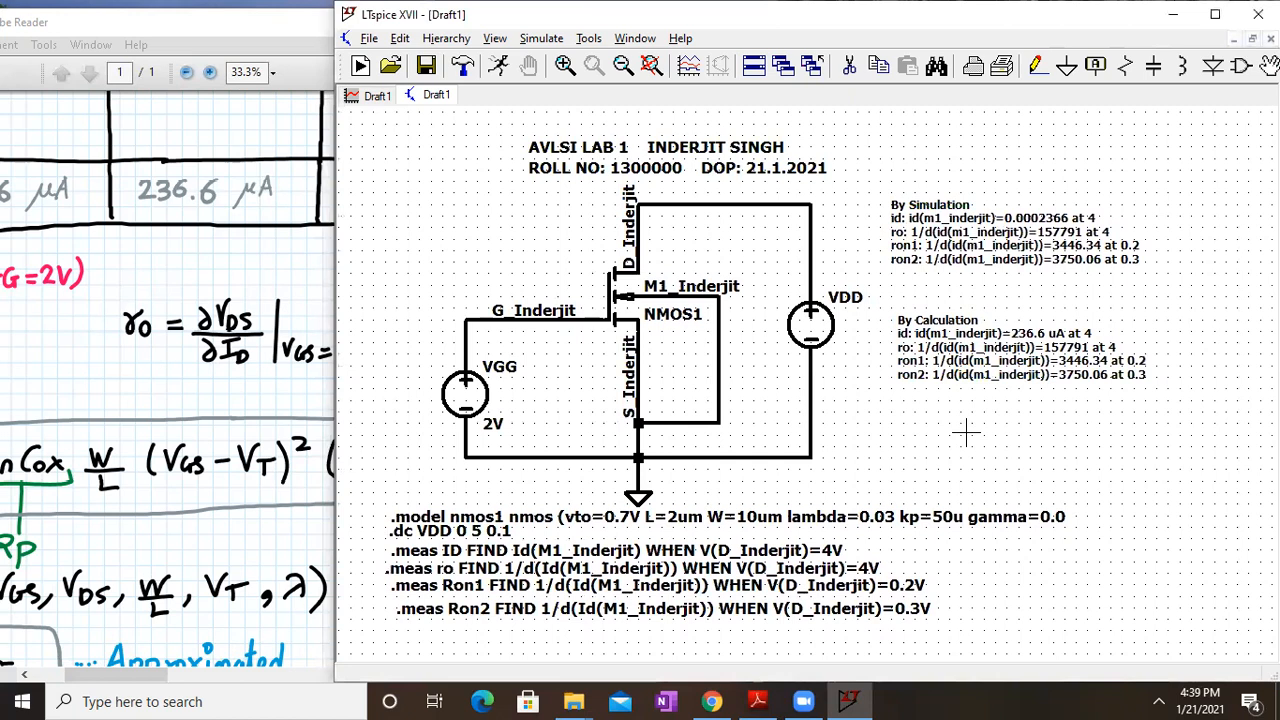
right_click(940, 328)
click(980, 314)
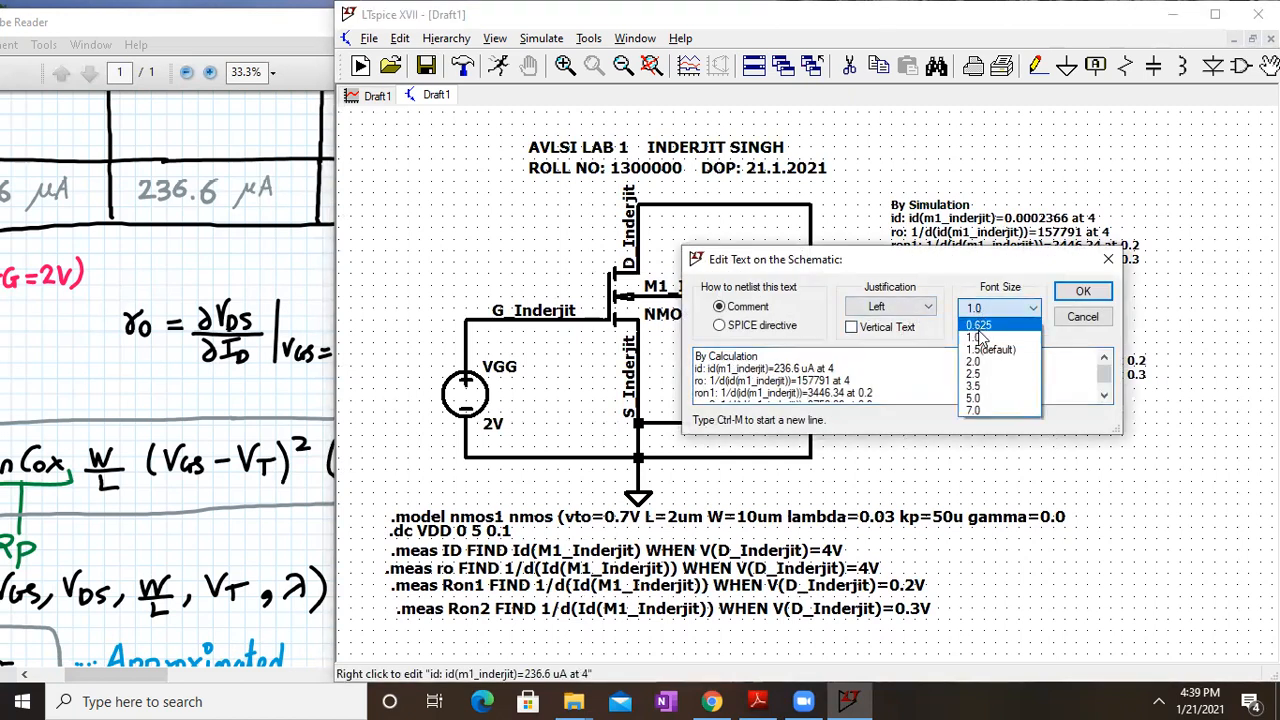
click(988, 350)
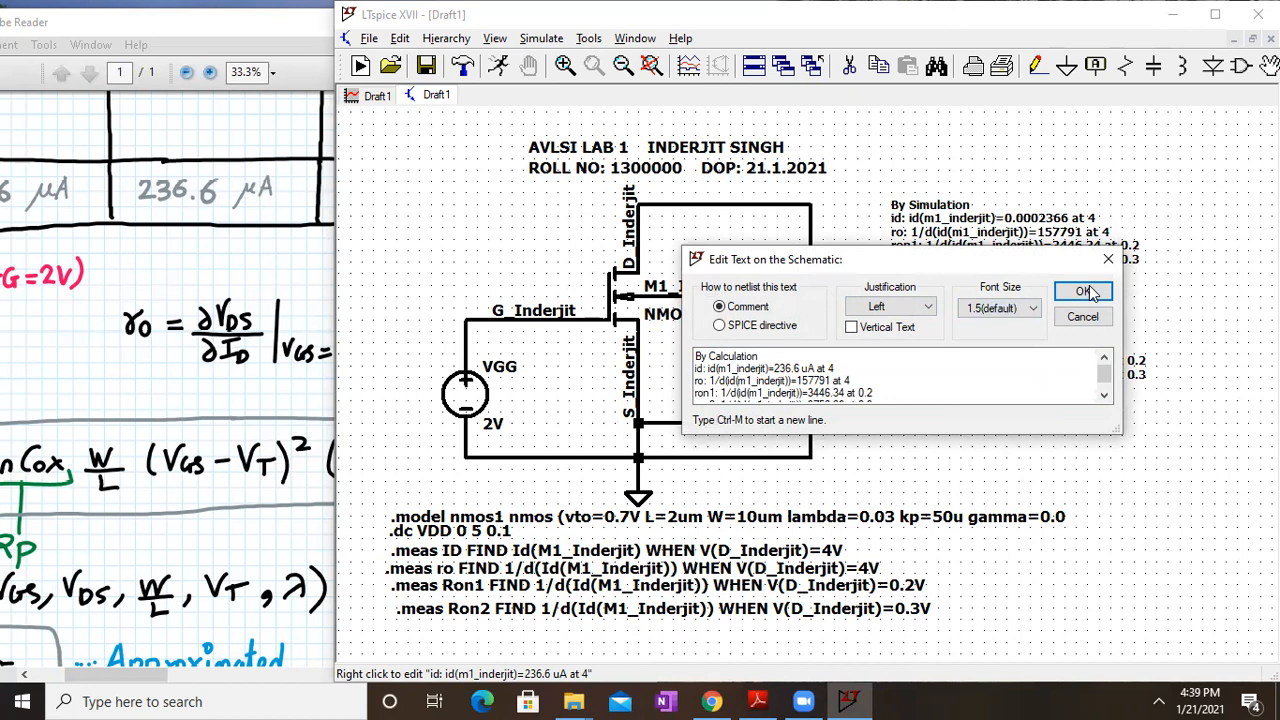
click(1090, 290)
right_click(962, 222)
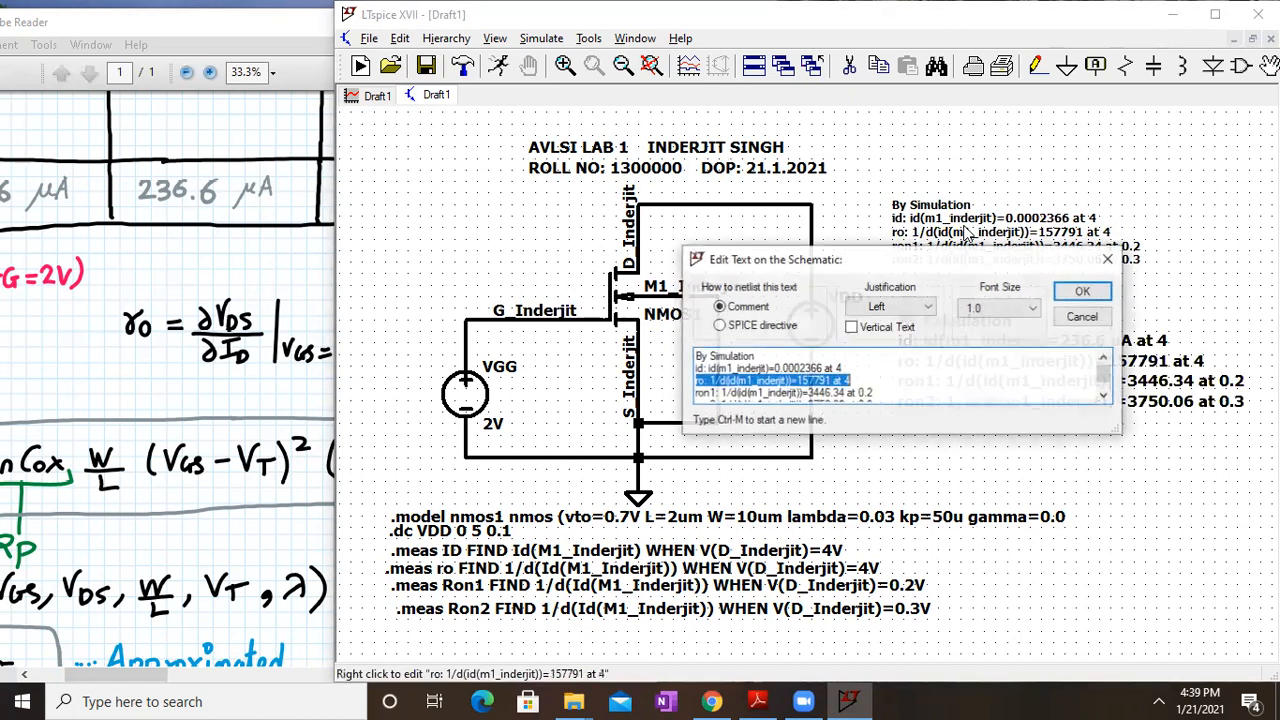
click(1000, 309)
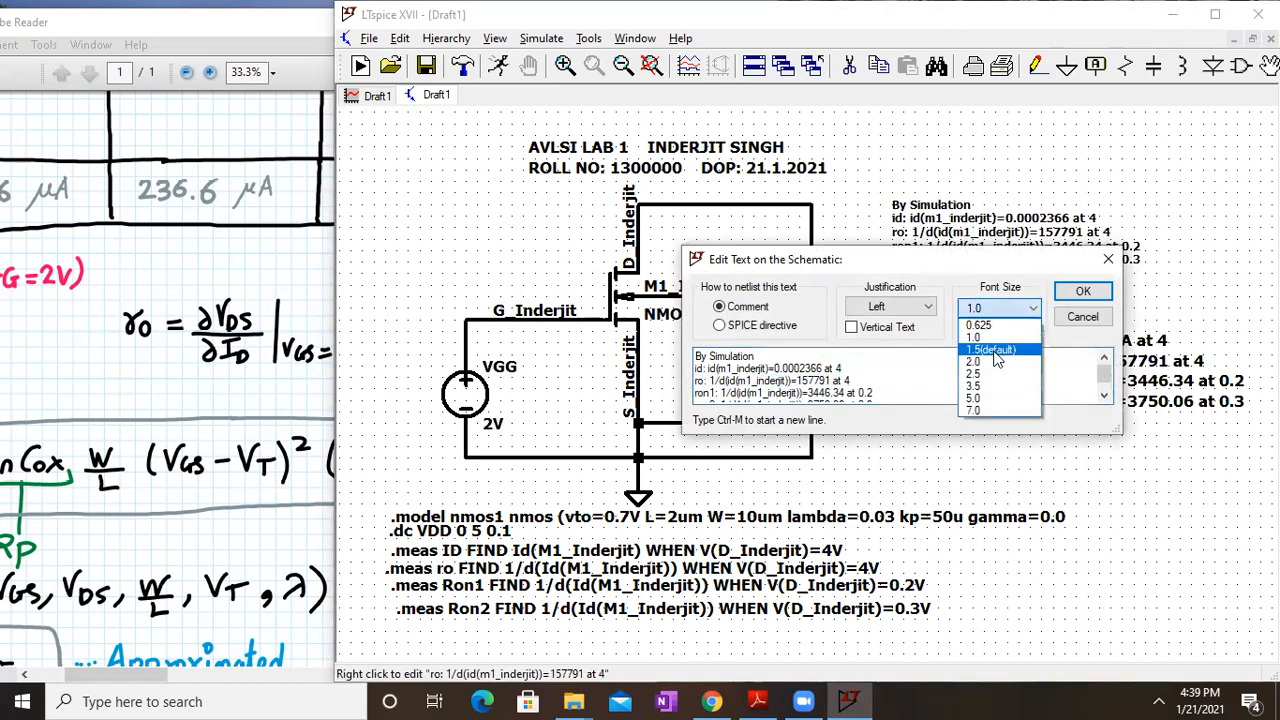
click(993, 351)
click(1083, 291)
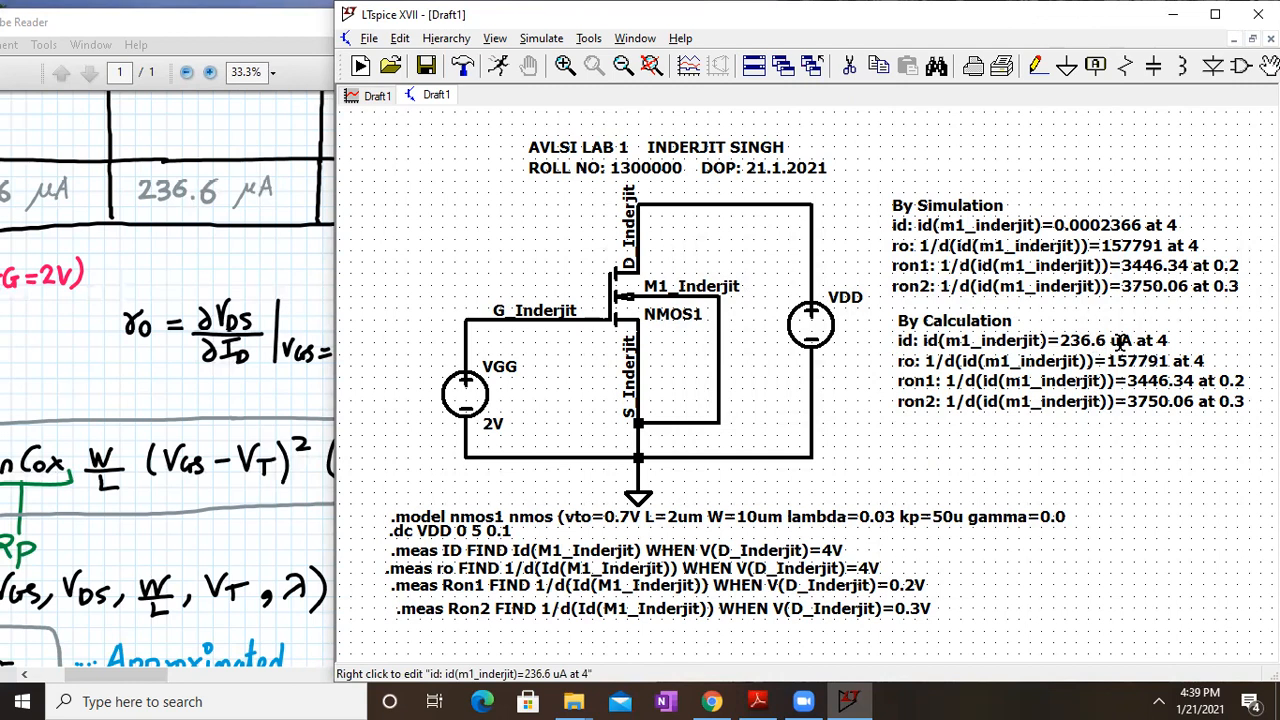
drag(183, 398, 401, 184)
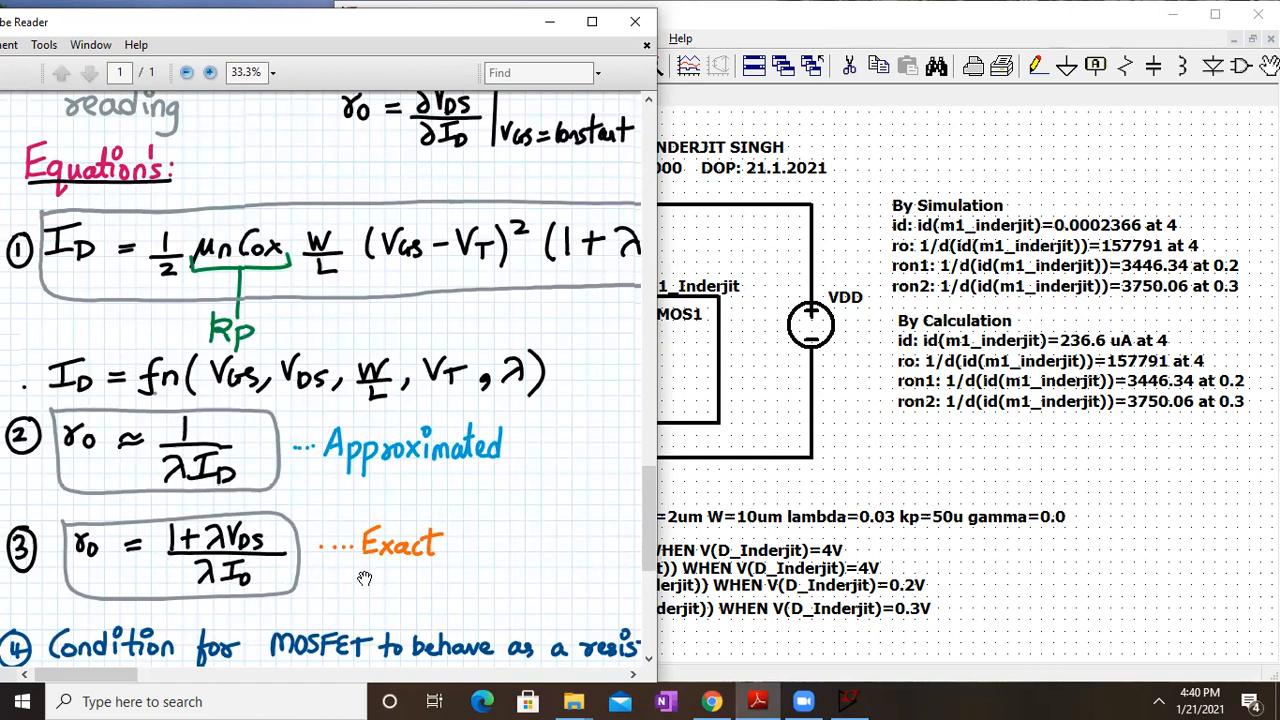
Change the By Calculation ro value from 157791 to 157.79 k
click(1140, 357)
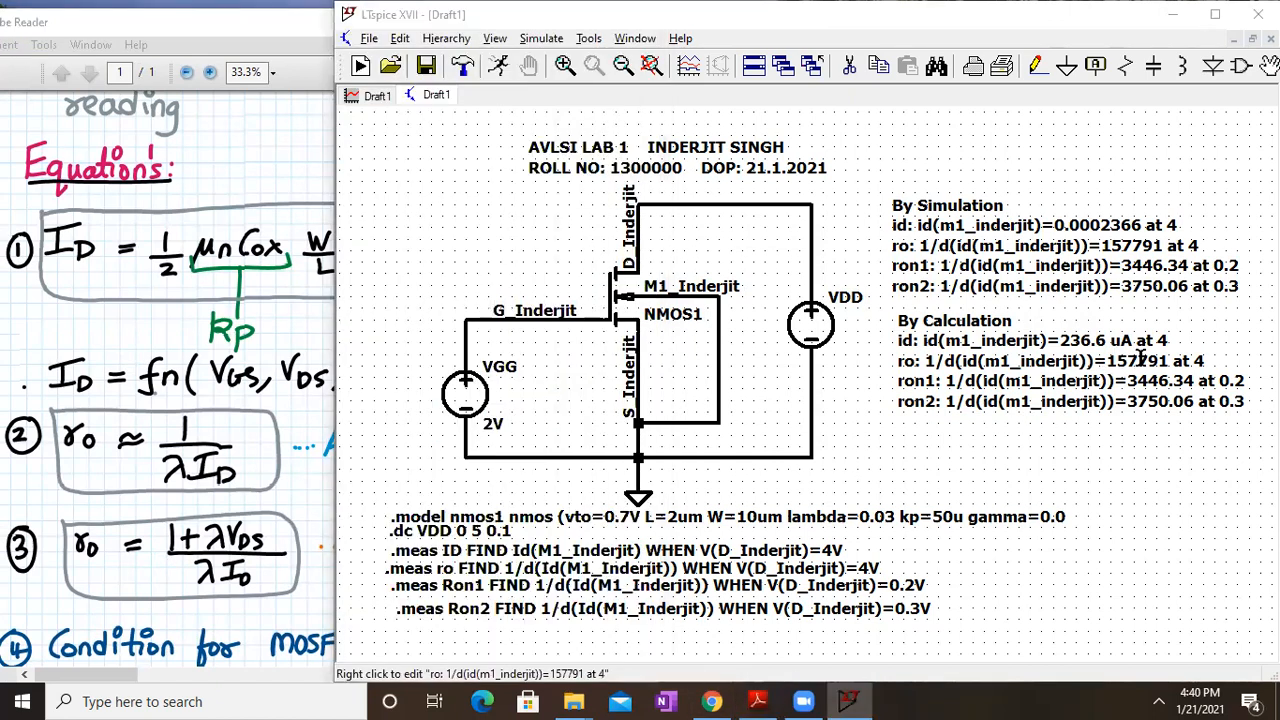
right_click(1140, 357)
click(857, 374)
key(Left)
key(Left)
key(Left)
key(Left)
key(Left)
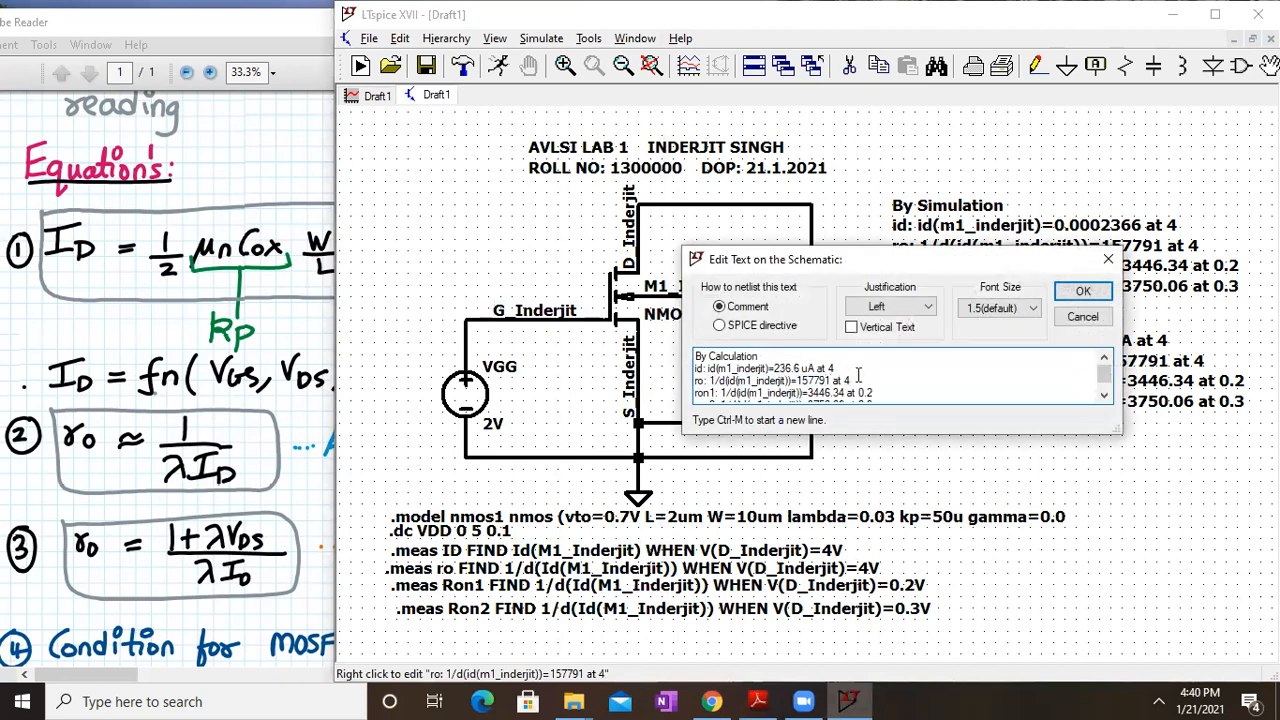
key(BackSpace)
key(BackSpace)
key(BackSpace)
text(.79 k)
click(1078, 292)
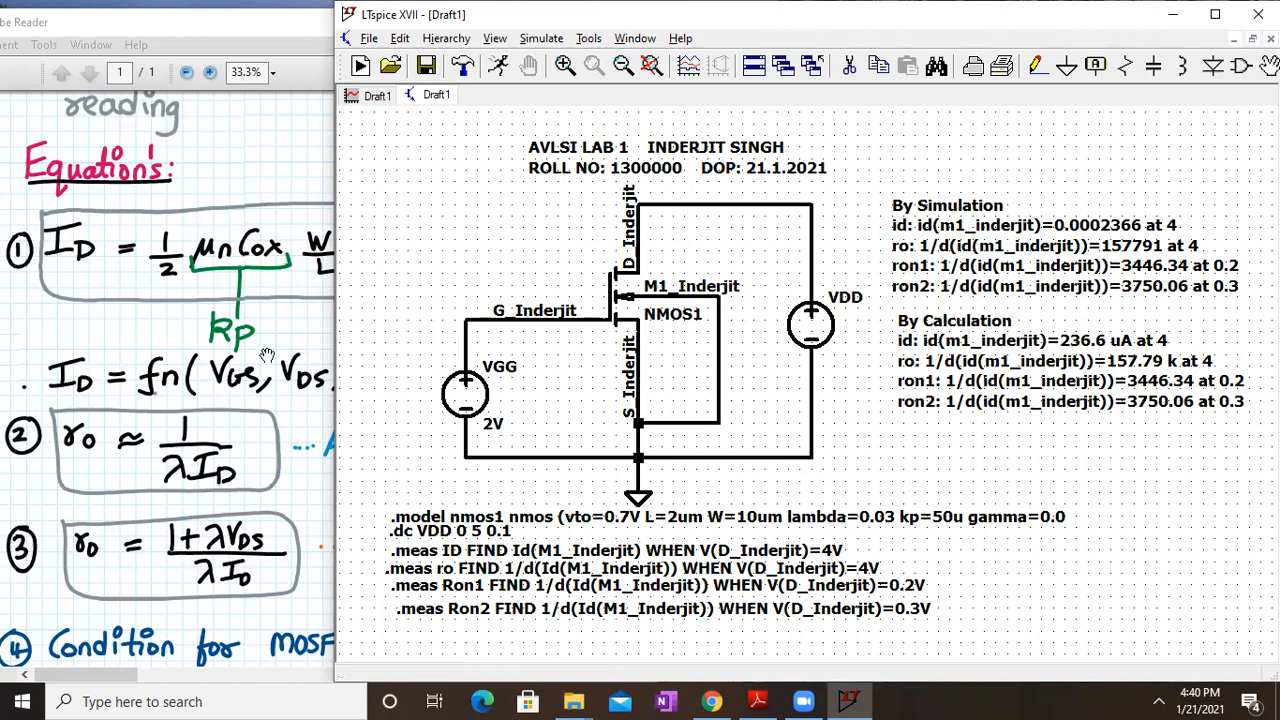
click(310, 352)
scroll(268, 357, up, 5)
Pan the lab PDF to the 157.79 KΩ ro value and the Ron column headers
scroll(268, 357, up, 1)
drag(463, 436, 15, 467)
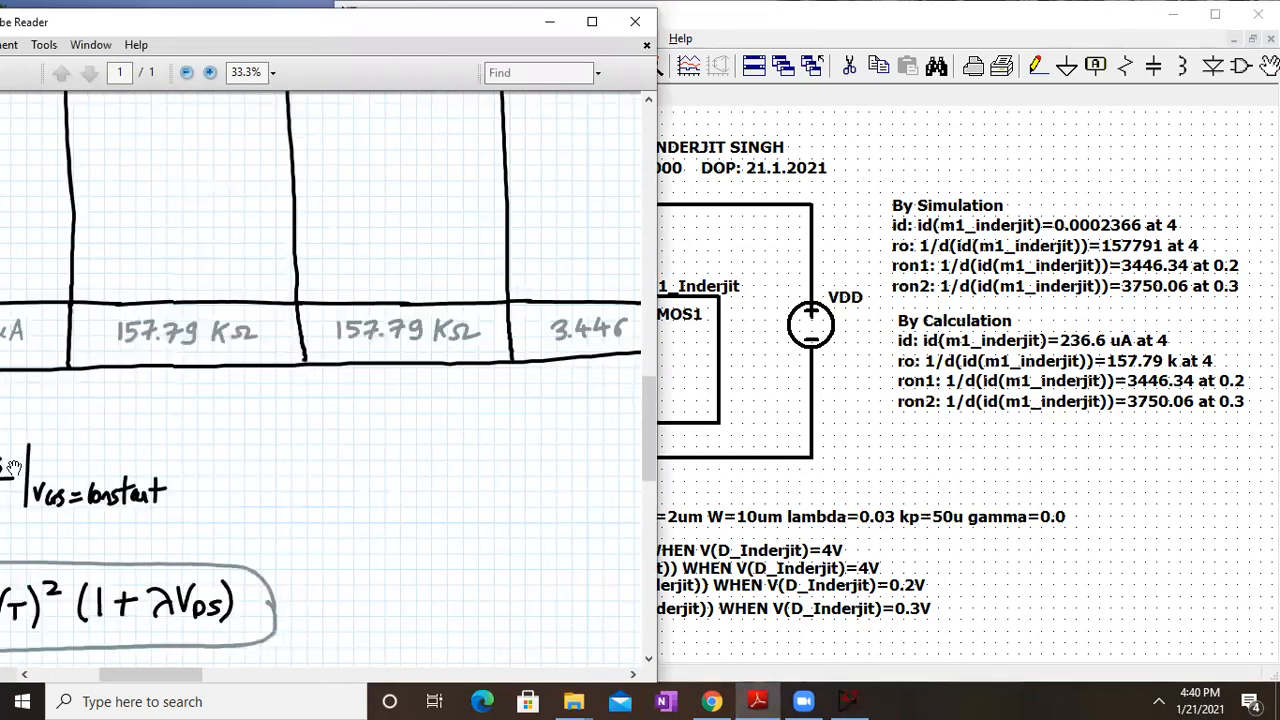
drag(555, 411, 206, 537)
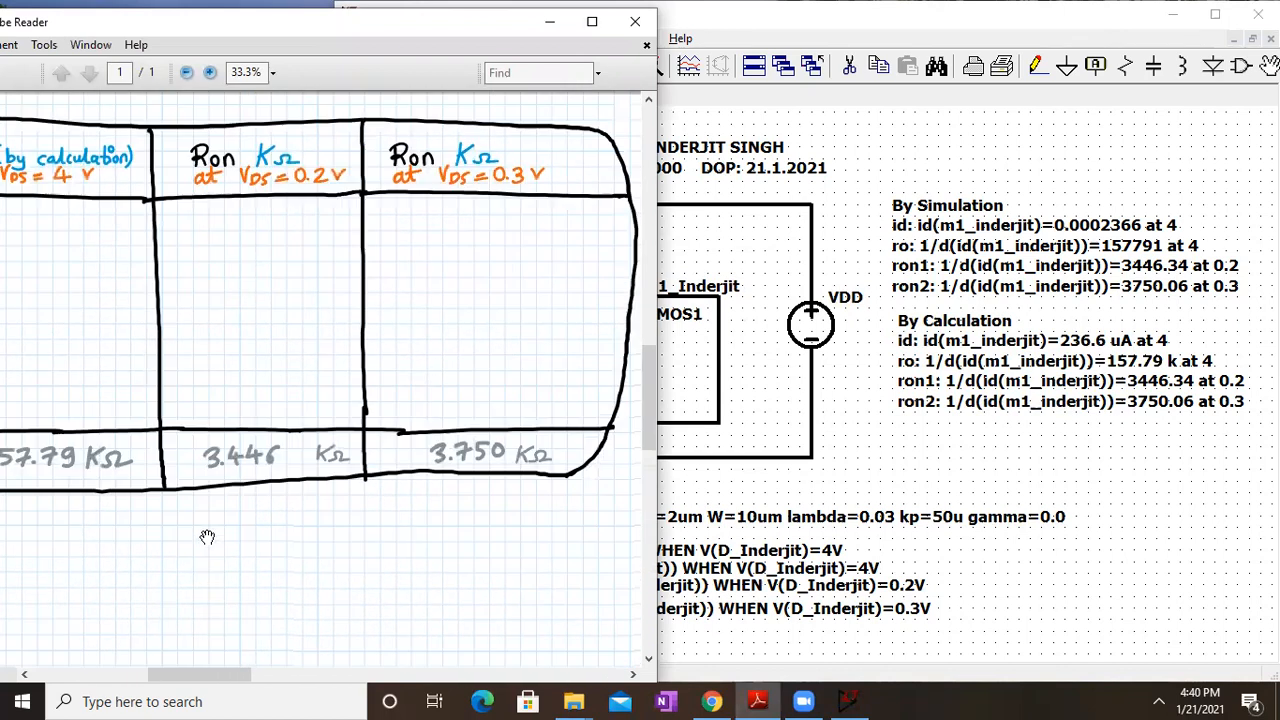
mouse_move(299, 301)
mouse_down()
mouse_move(305, 326)
mouse_move(297, 319)
mouse_up()
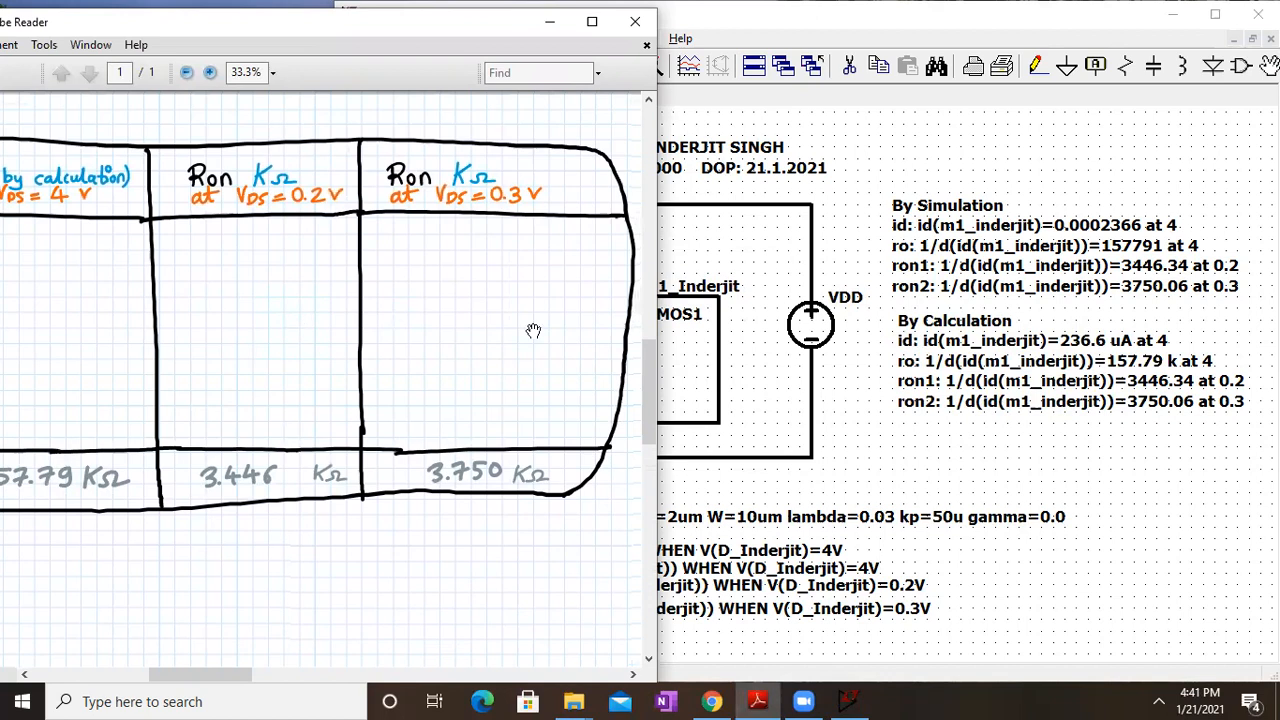
Close the .model directive with ')' after gamma=0.0, then maximize the lab PDF
click(829, 440)
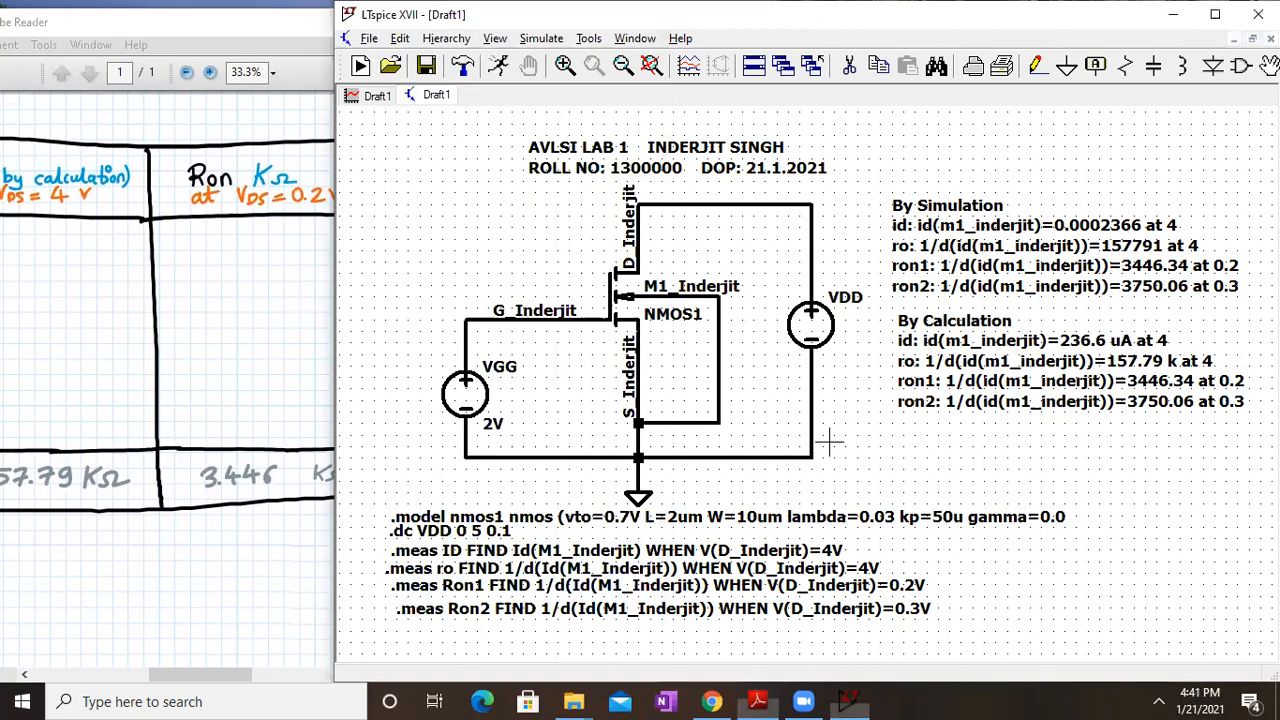
right_click(1018, 516)
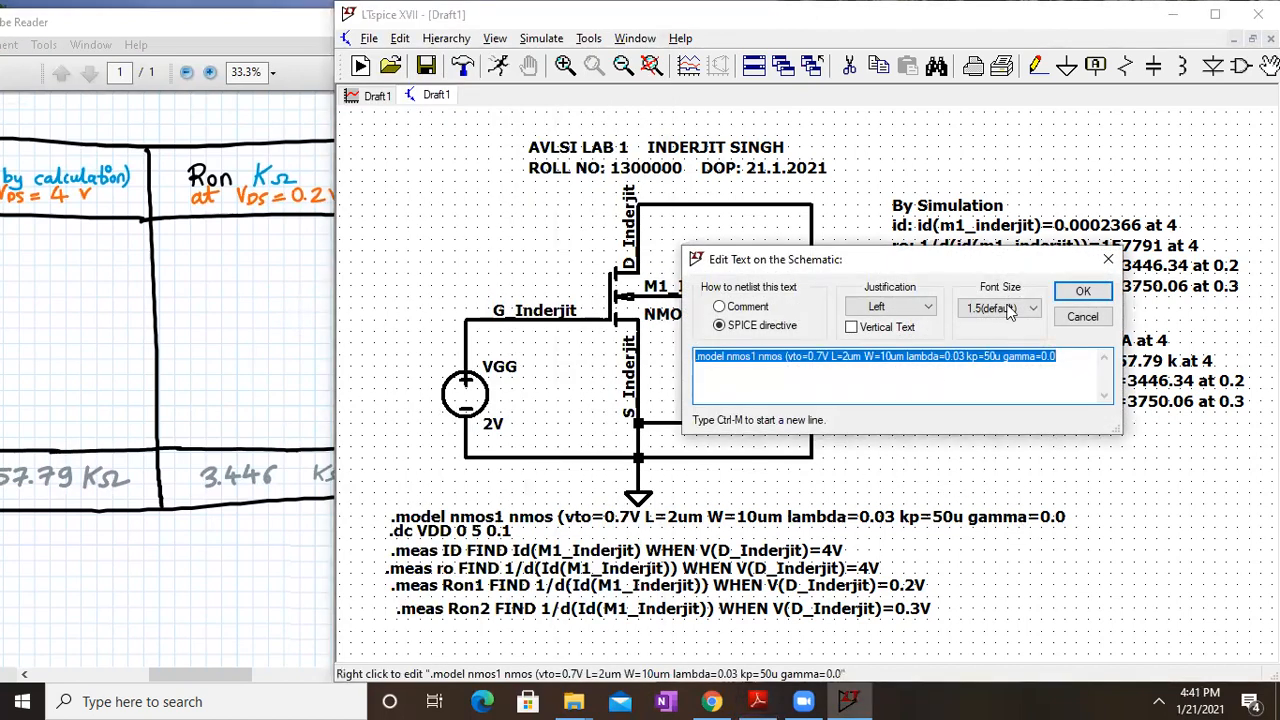
click(1062, 357)
text())
key(Return)
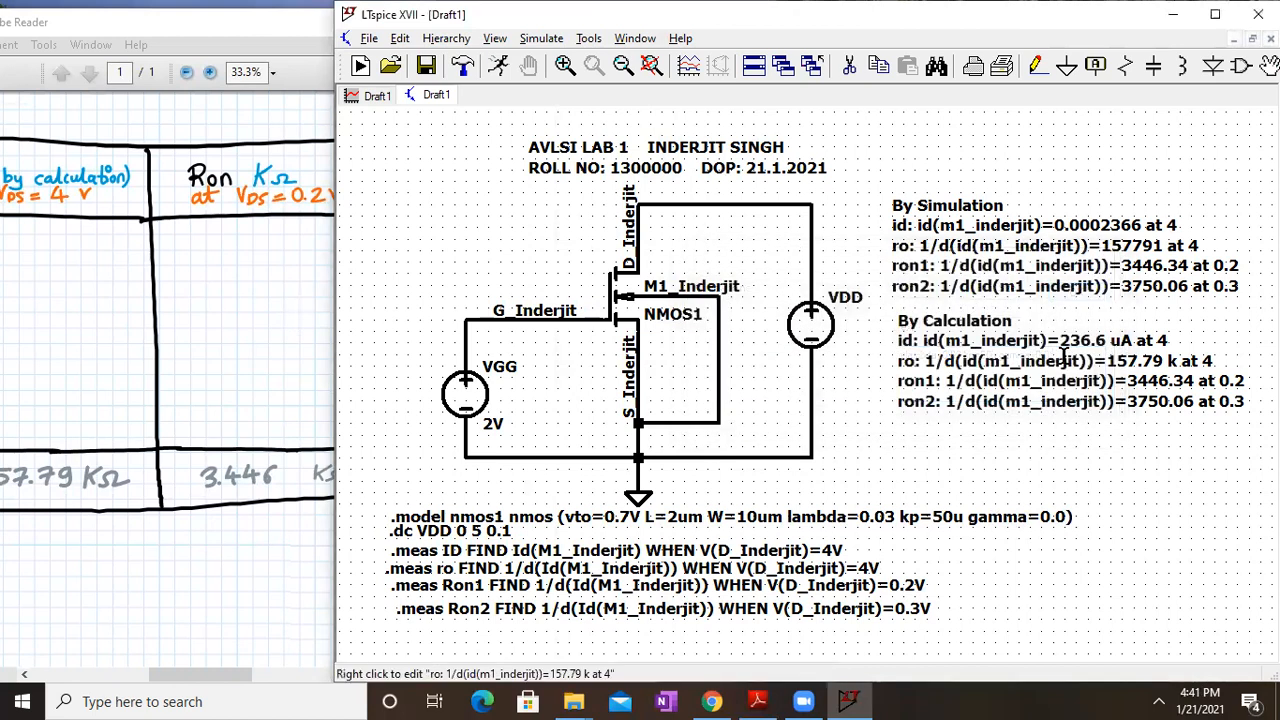
click(175, 299)
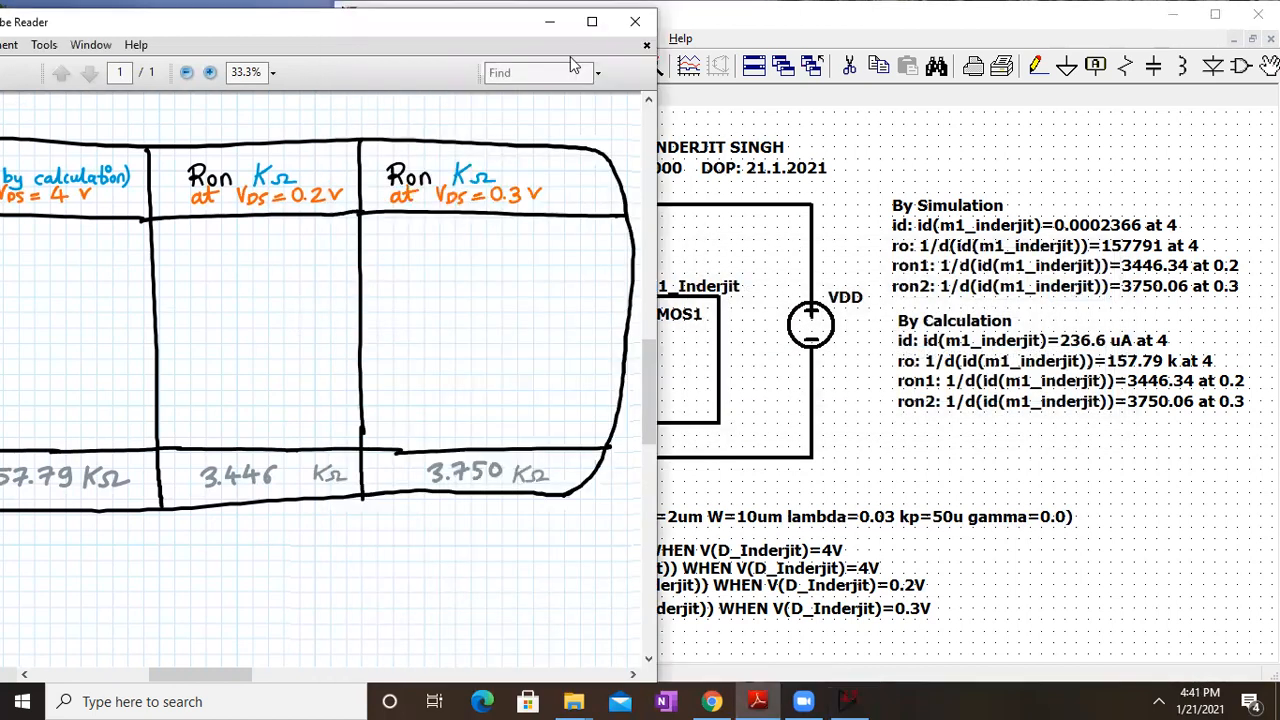
click(600, 33)
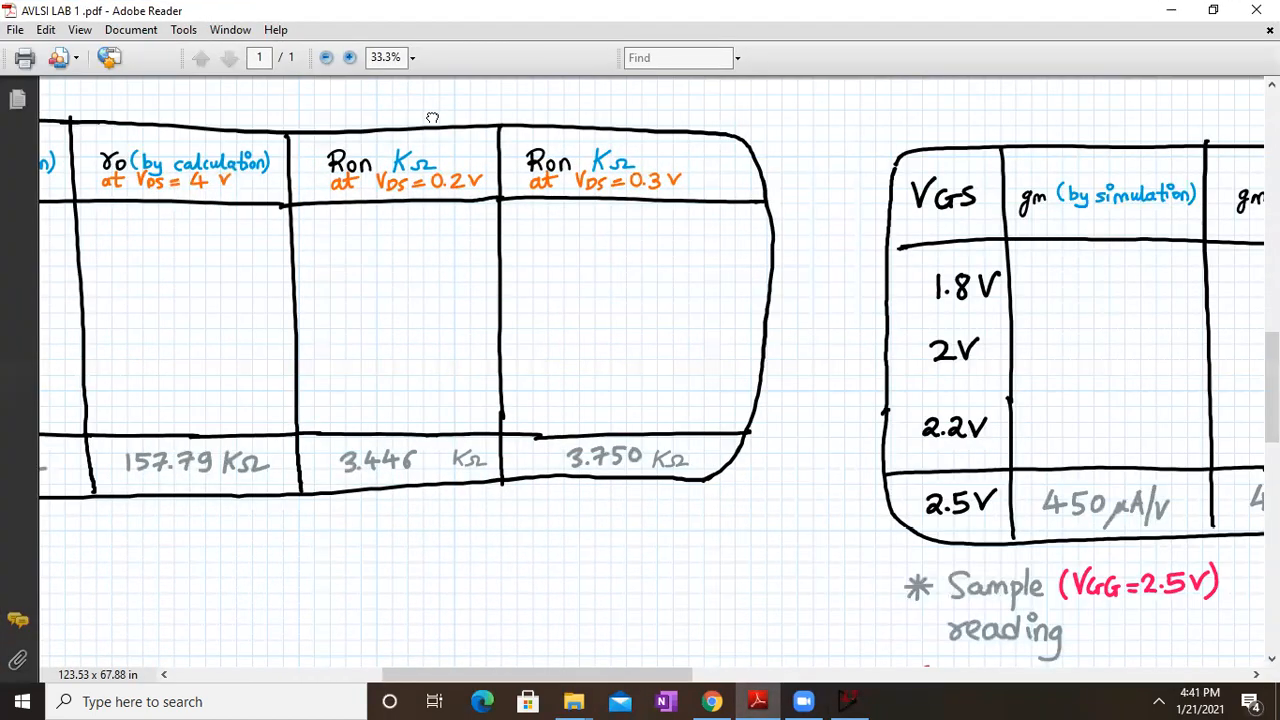
Pan the lab PDF from the lambda table down to the ro formulas and VDS << 2(VGS−VT) condition
drag(433, 117, 1103, 242)
drag(719, 268, 771, 215)
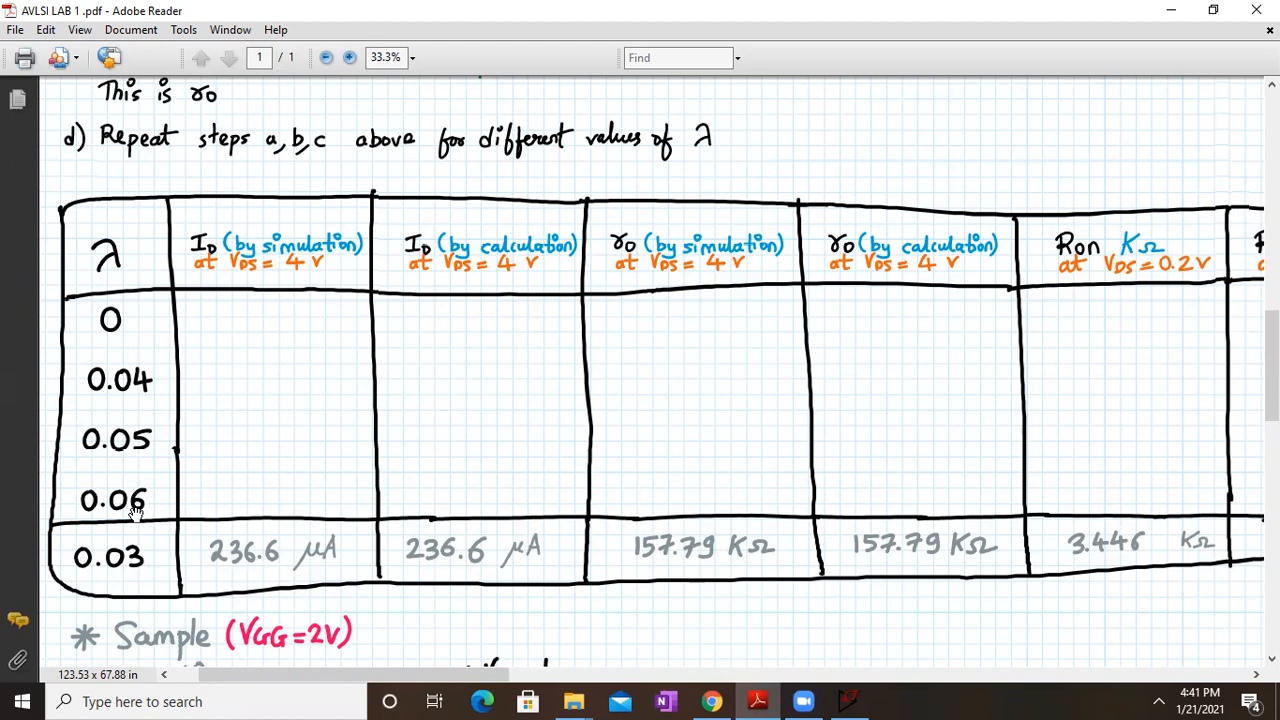
drag(934, 505, 655, 201)
drag(1186, 206, 898, 436)
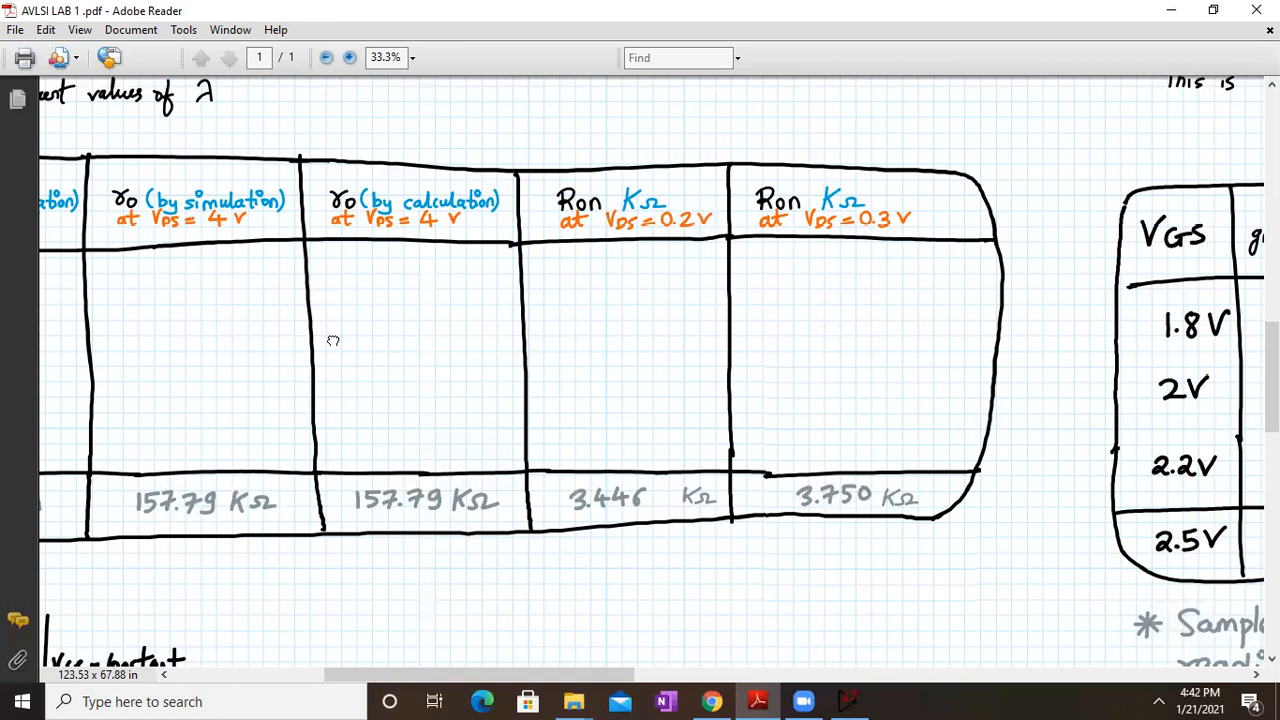
drag(354, 307, 957, 42)
scroll(708, 518, down, 10)
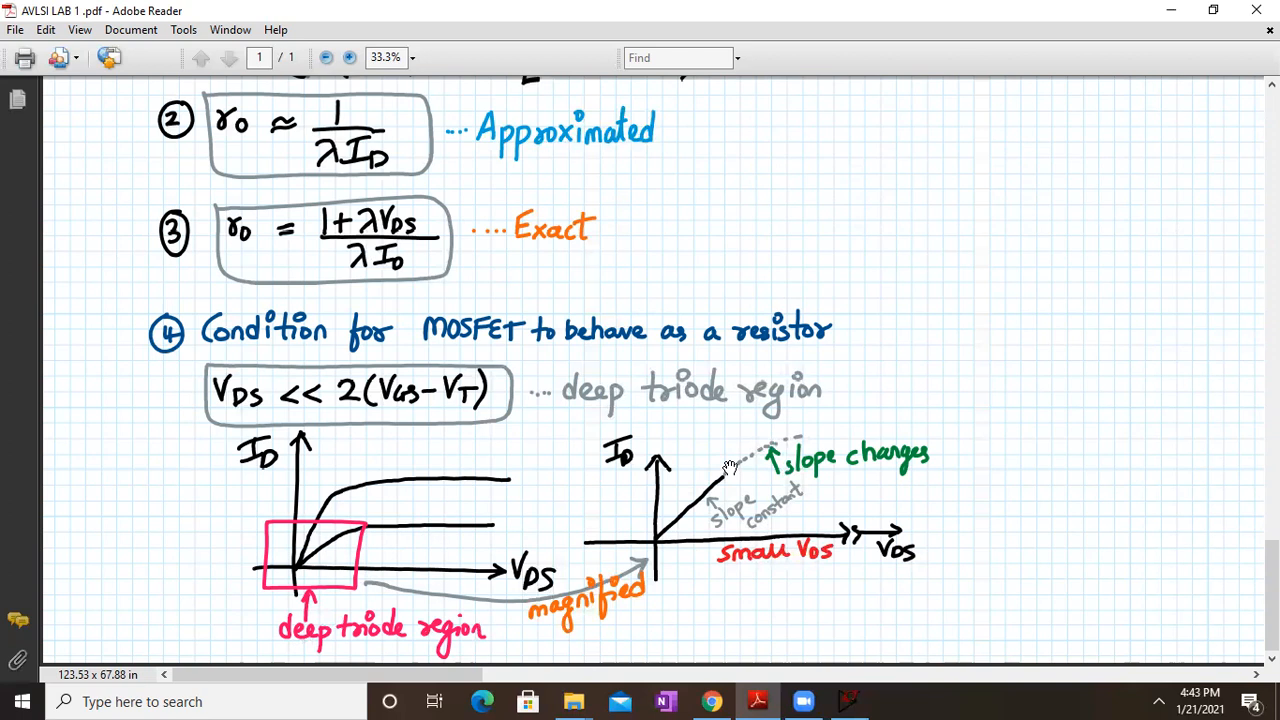
Scroll the PDF up through the formulas, equations 1–3 and section 4 graphs
scroll(580, 320, up, 5)
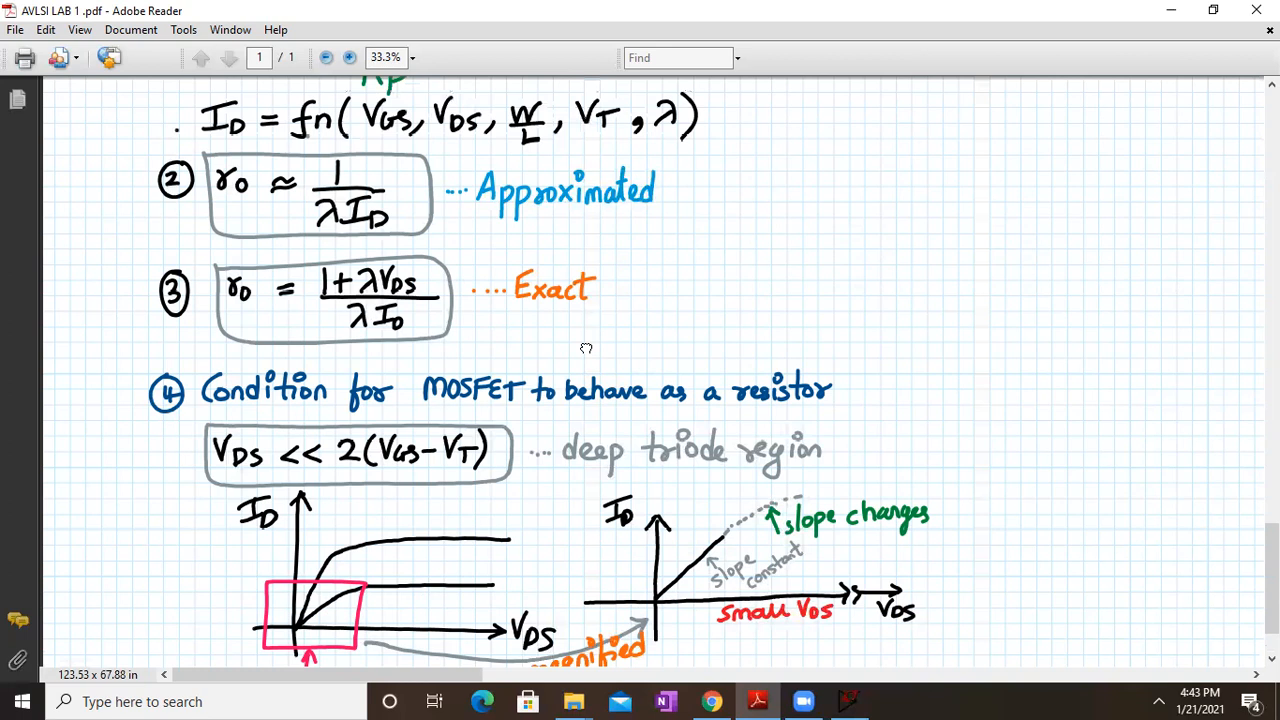
drag(575, 330, 578, 125)
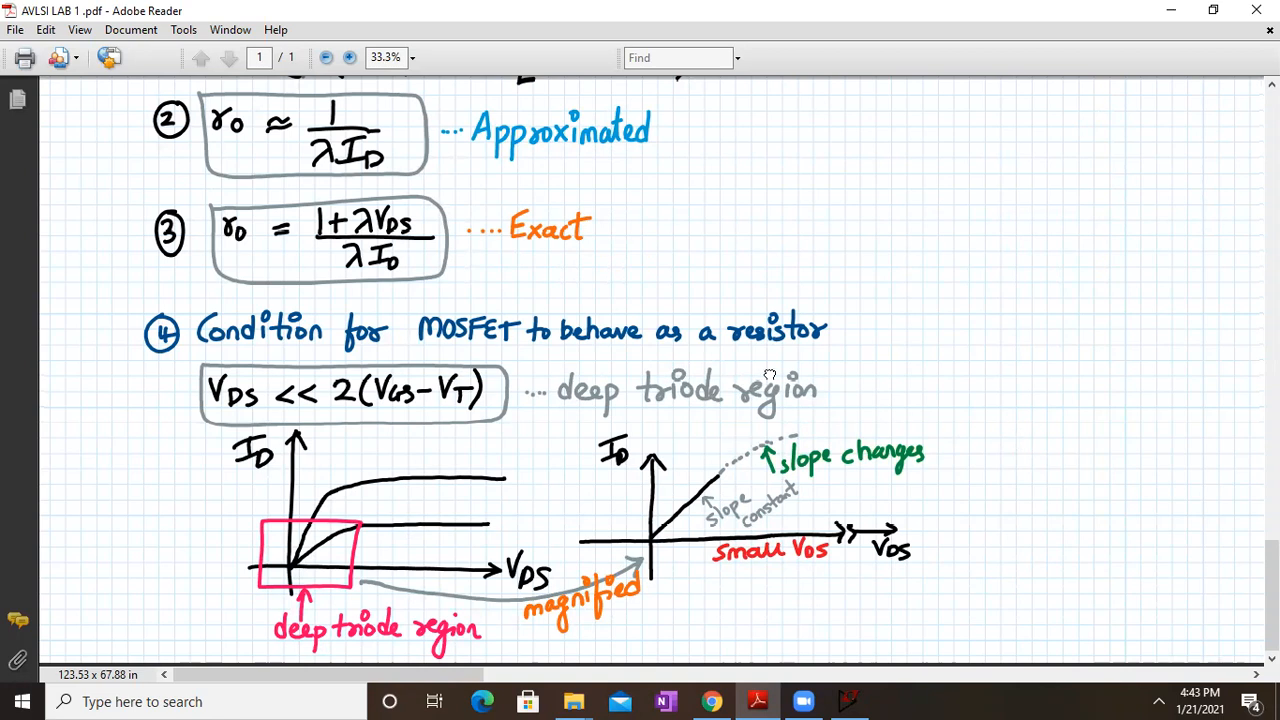
scroll(900, 300, up, 2)
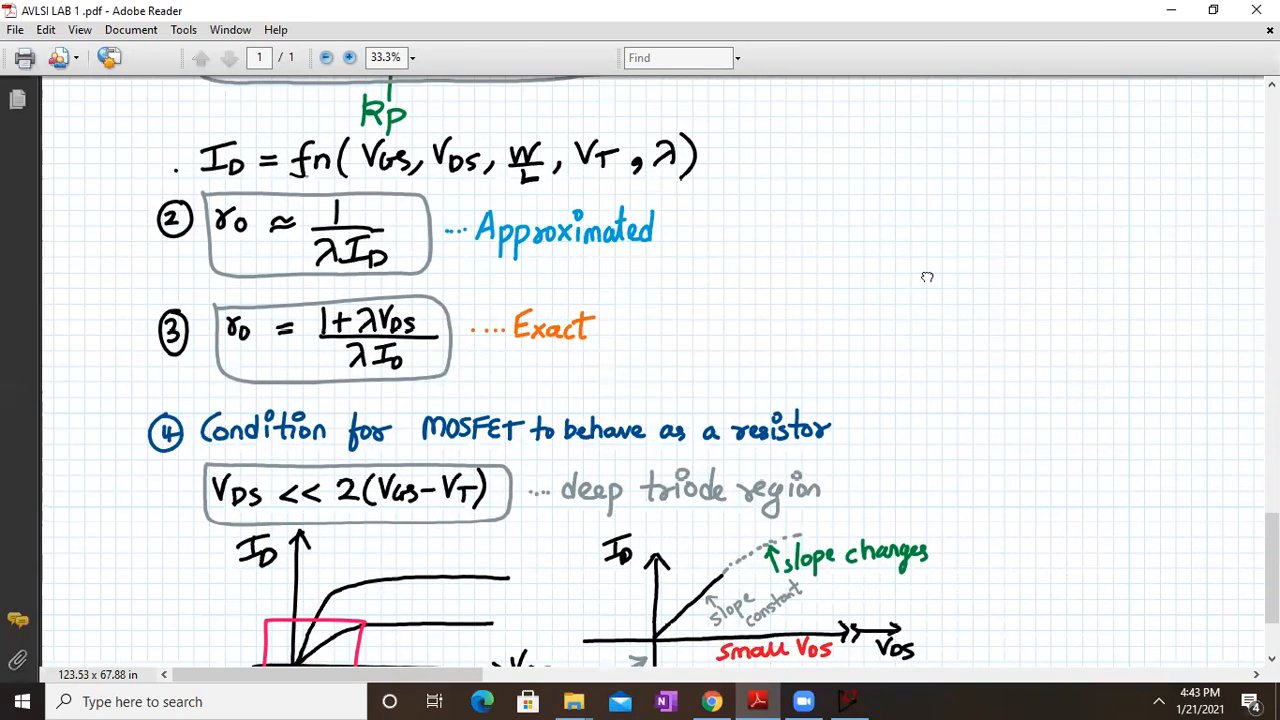
scroll(911, 429, up, 4)
ctrl+scroll(911, 429, up, 1)
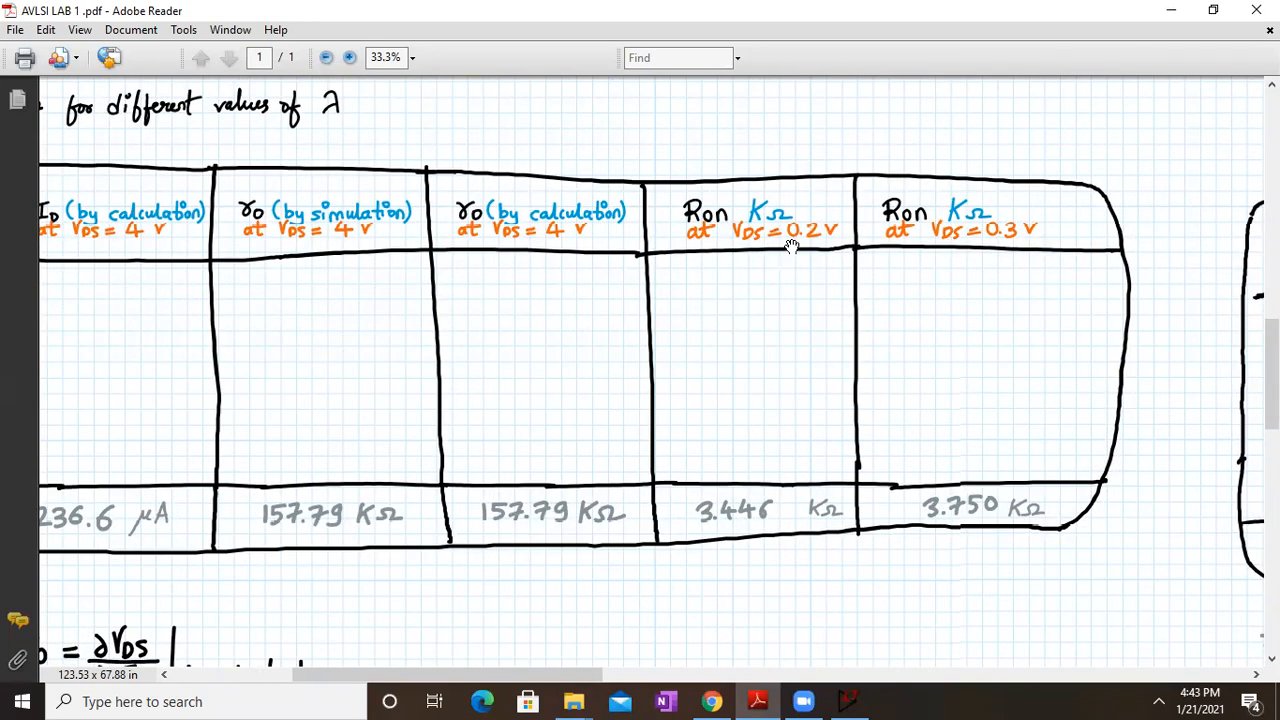
drag(423, 657, 598, 308)
drag(454, 428, 739, 230)
drag(545, 532, 646, 234)
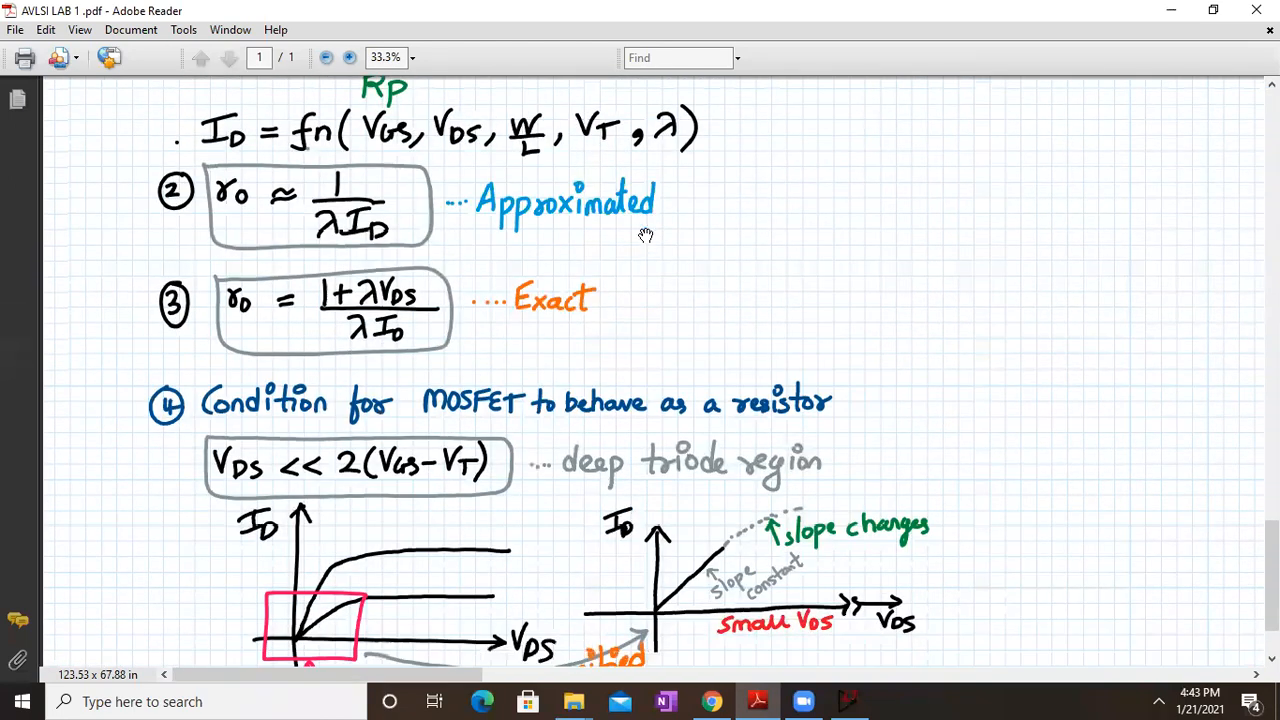
scroll(612, 228, down, 2)
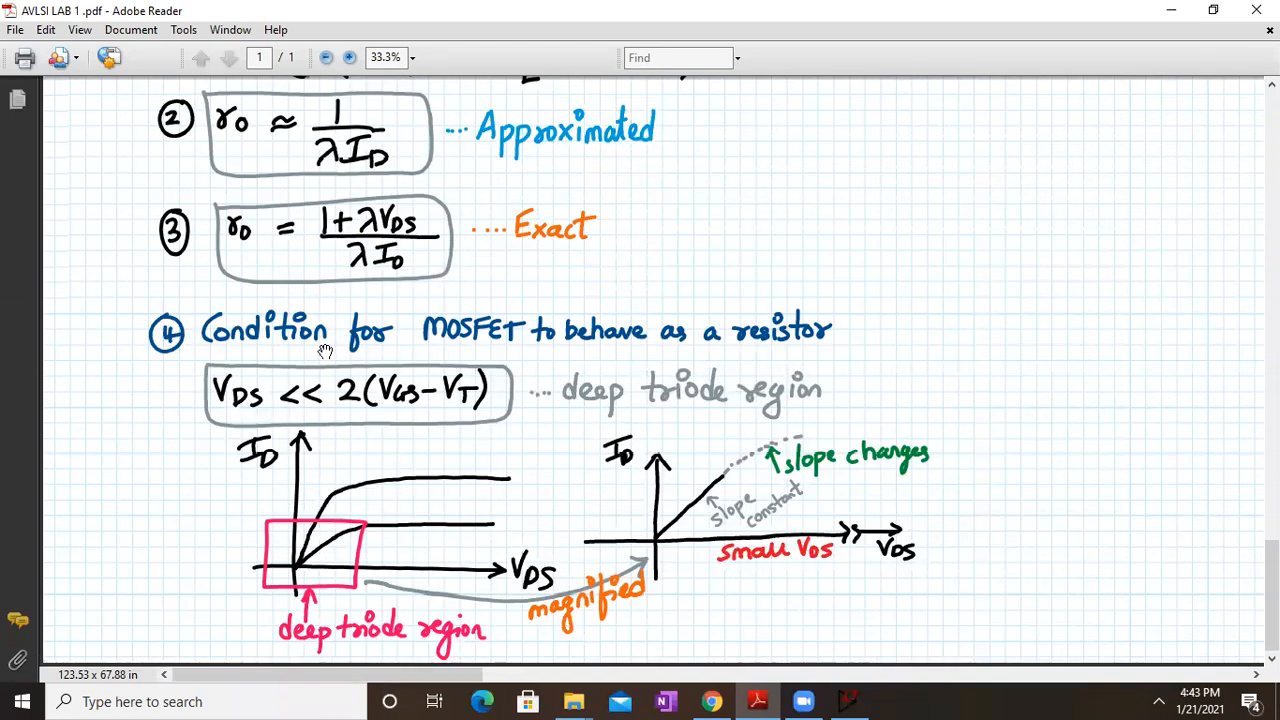
Pan back to the Ron table (3.446 KΩ, 3.750 KΩ) beside the gm-versus-VGS table
drag(1063, 286, 905, 340)
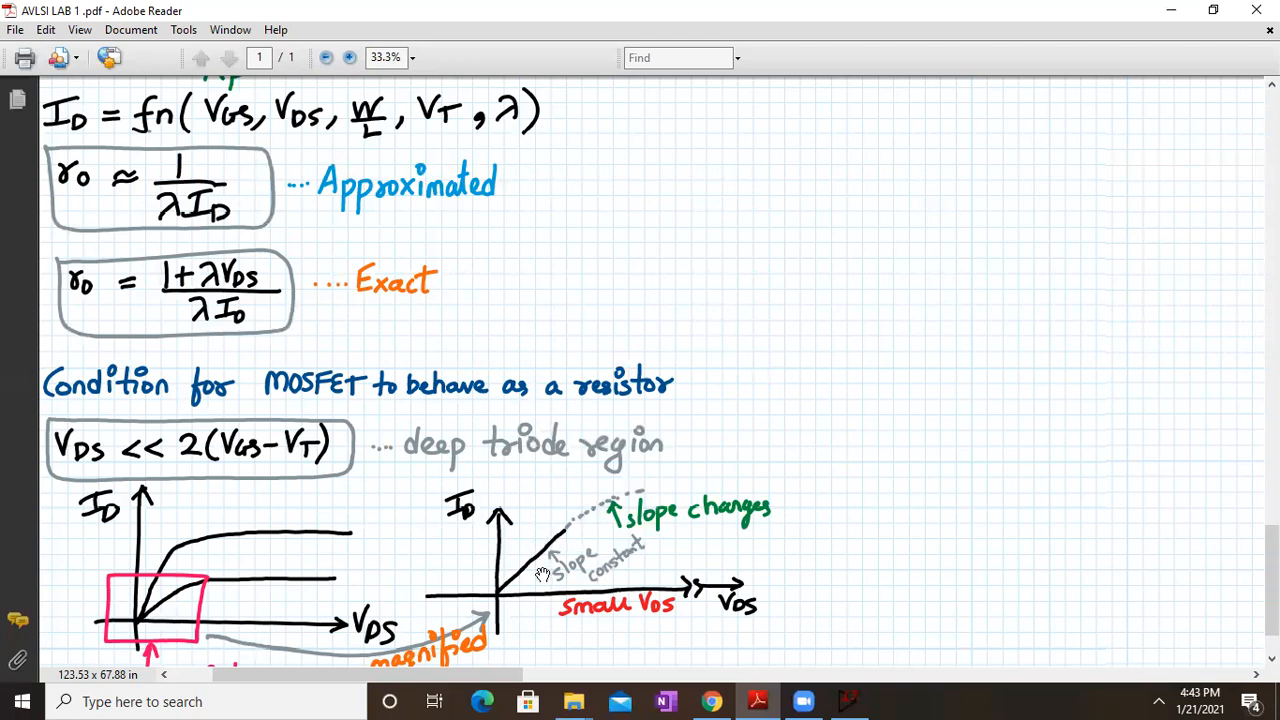
drag(941, 388, 757, 217)
drag(737, 414, 411, 500)
drag(767, 252, 352, 618)
drag(669, 320, 788, 474)
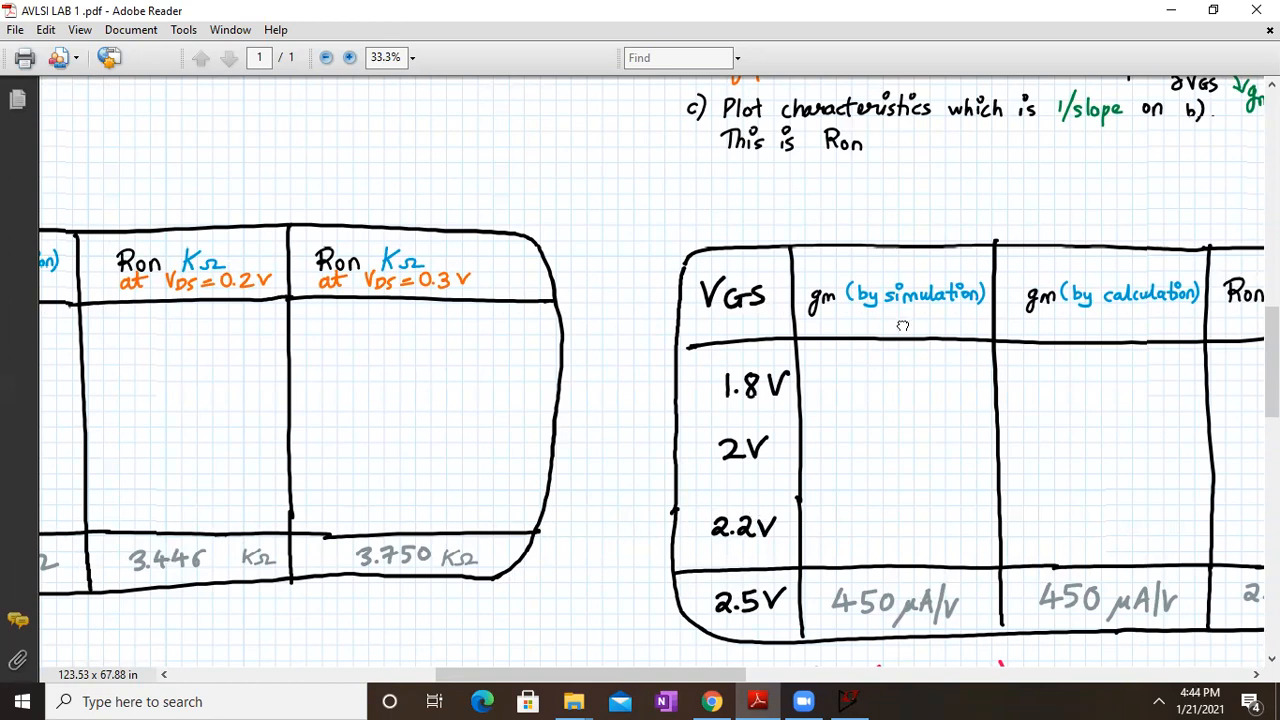
Frame the Ron columns with the VGS table, then restore down the PDF window
drag(900, 323, 623, 527)
drag(871, 207, 851, 234)
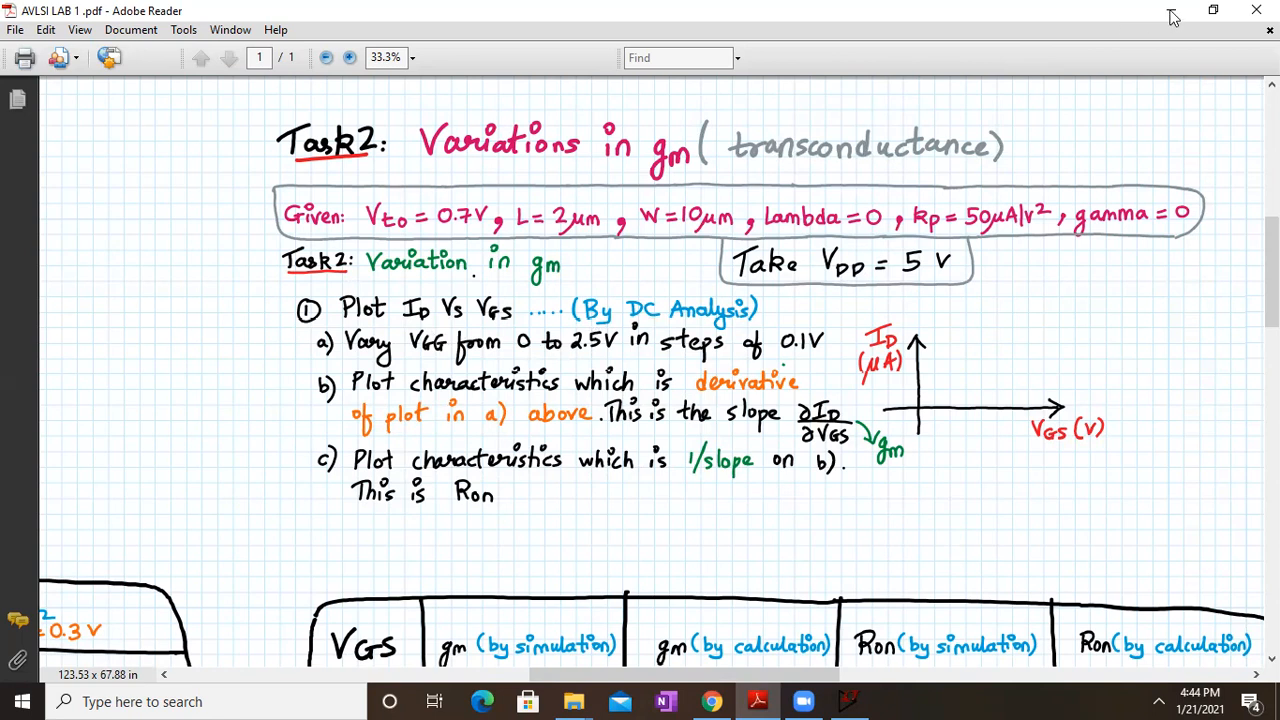
click(1213, 9)
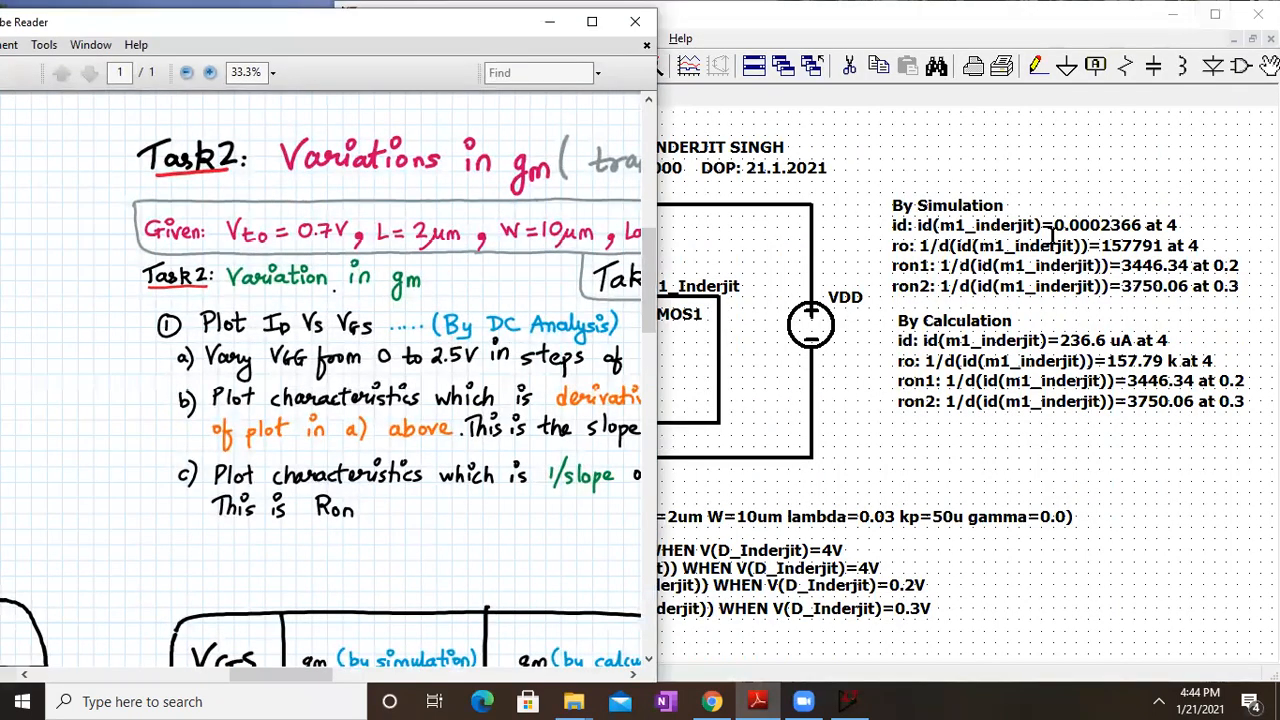
Delete the By Simulation and By Calculation result notes from the schematic
click(951, 463)
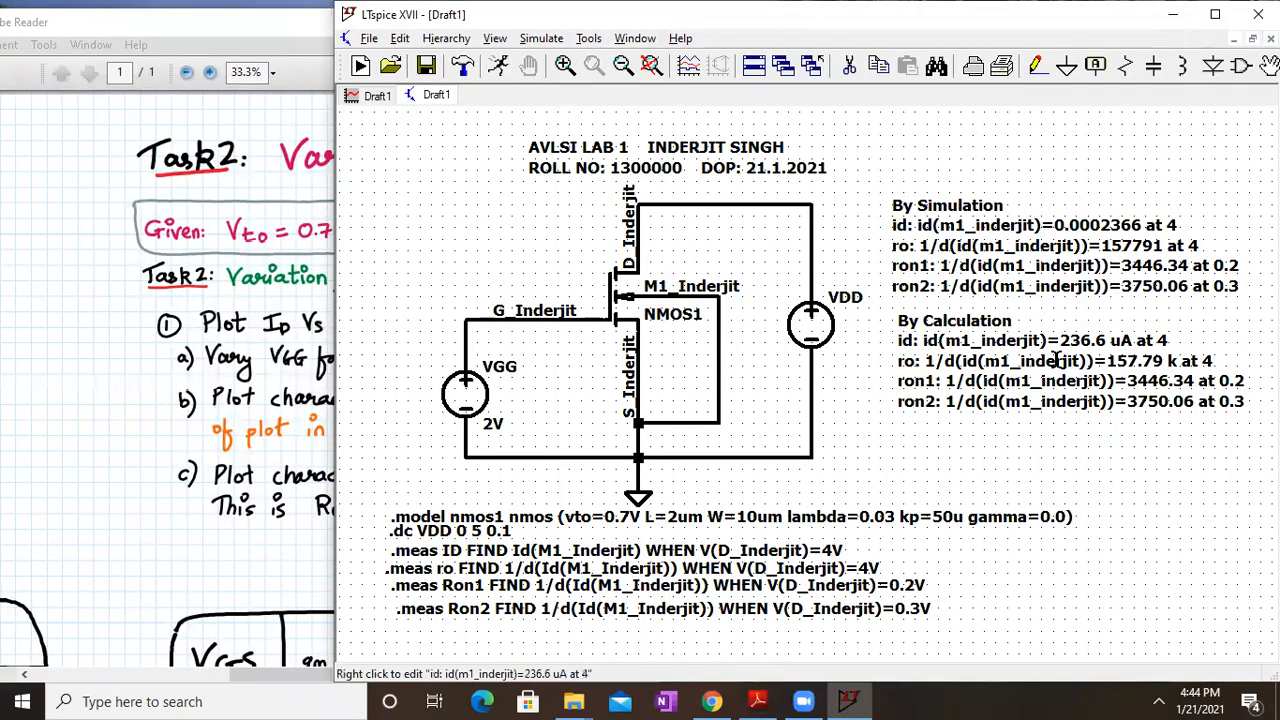
click(852, 68)
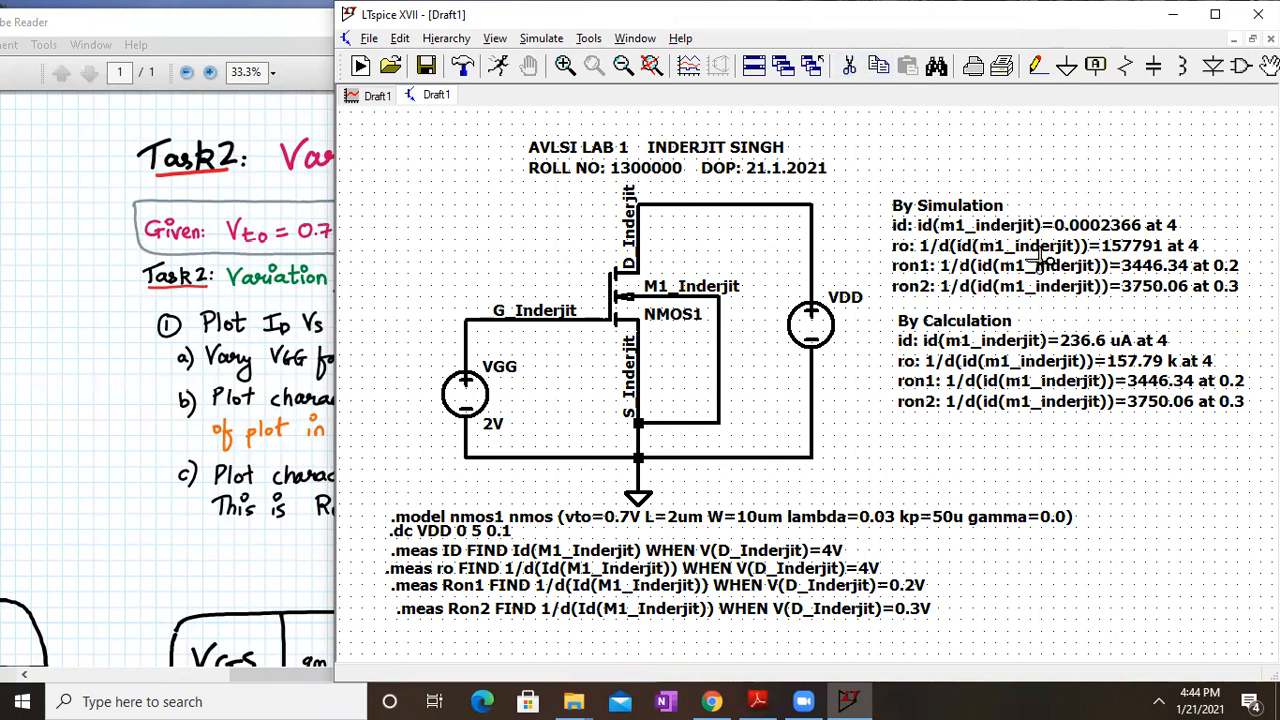
click(1040, 258)
click(988, 381)
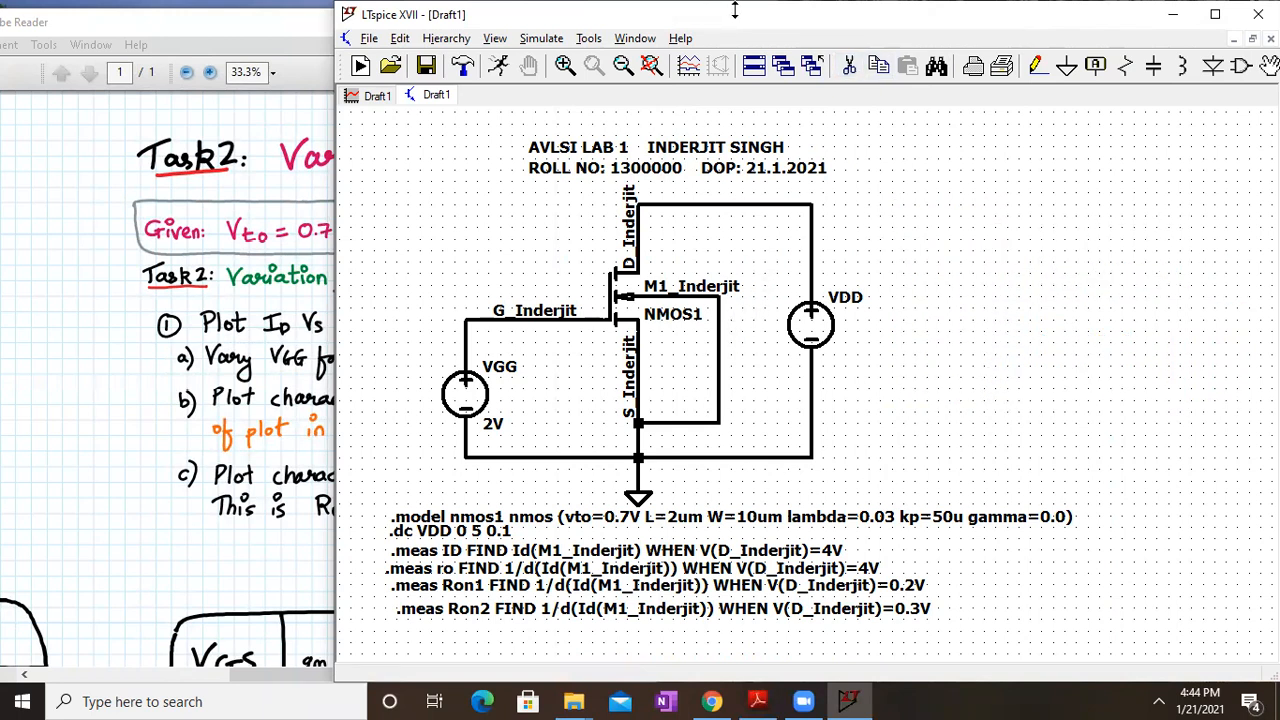
drag(759, 14, 904, 14)
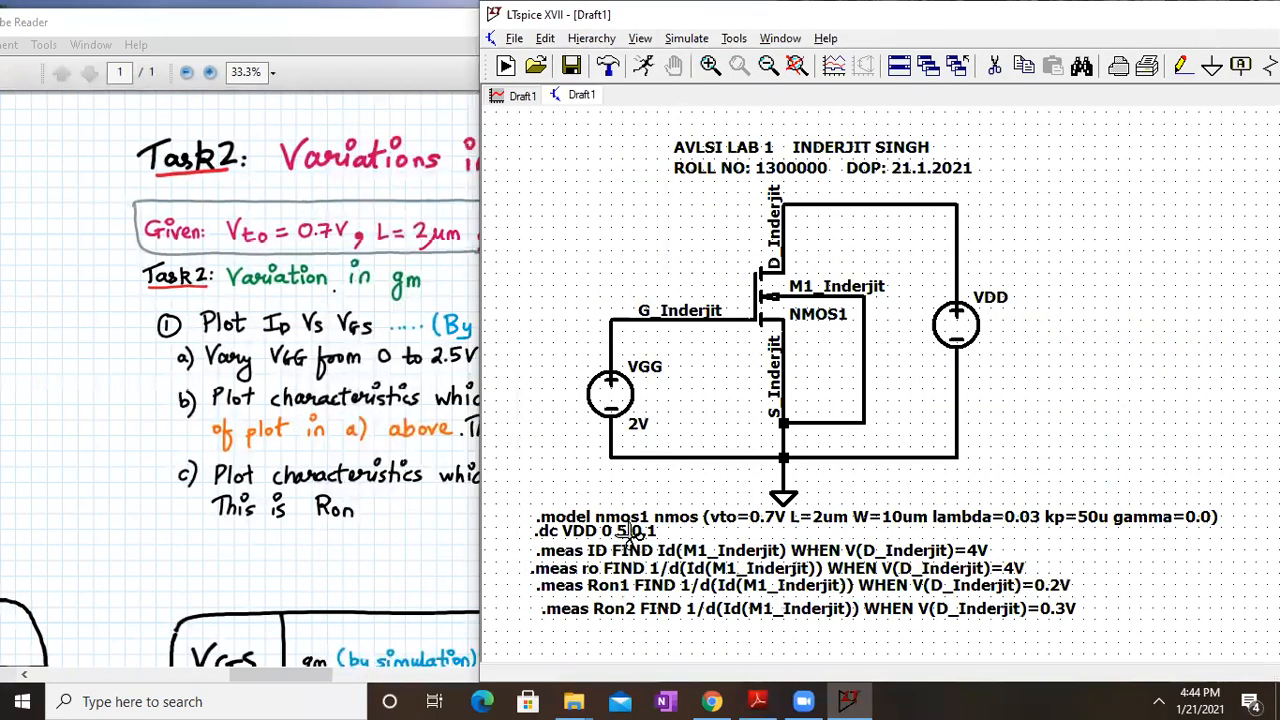
click(312, 361)
drag(570, 326, 402, 328)
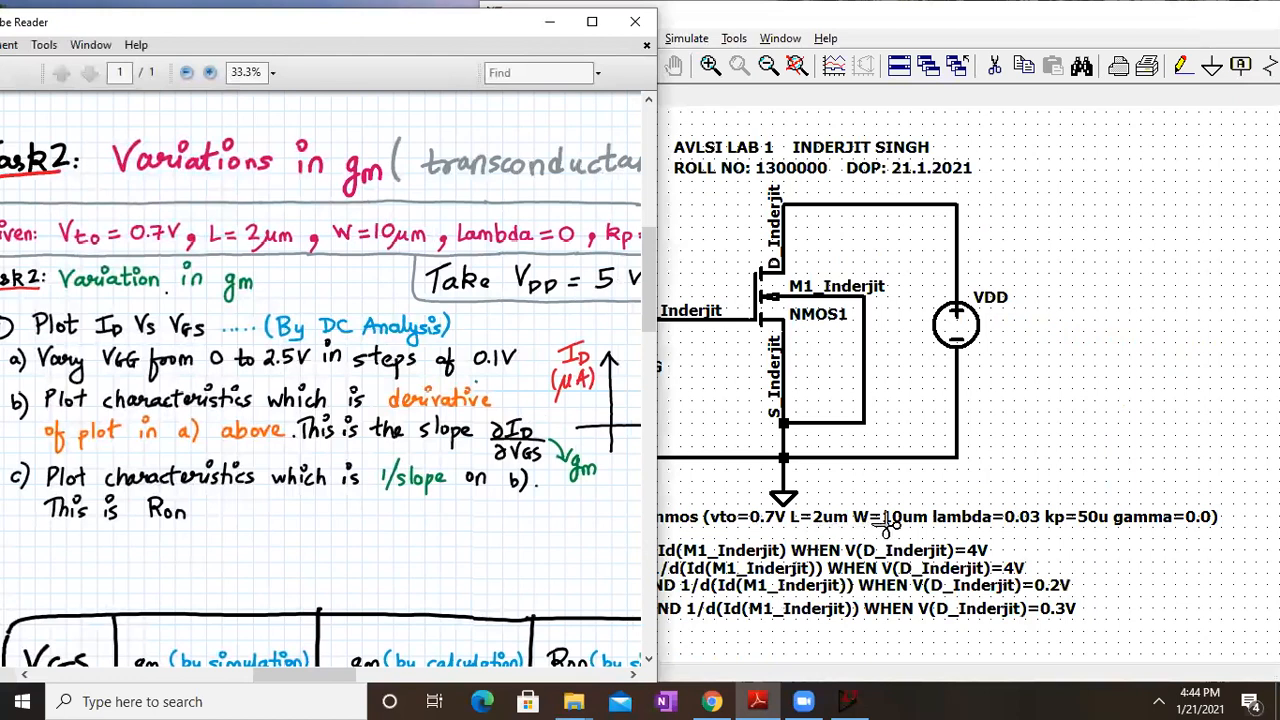
click(1018, 520)
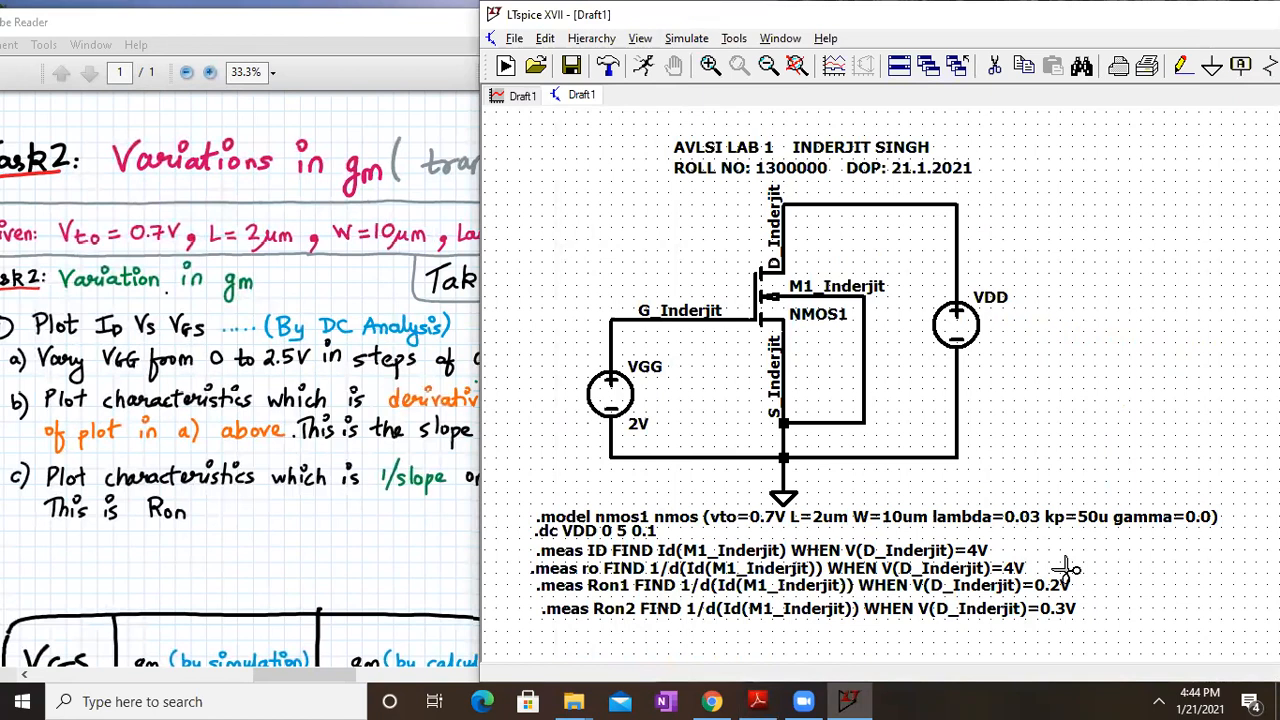
key(Escape)
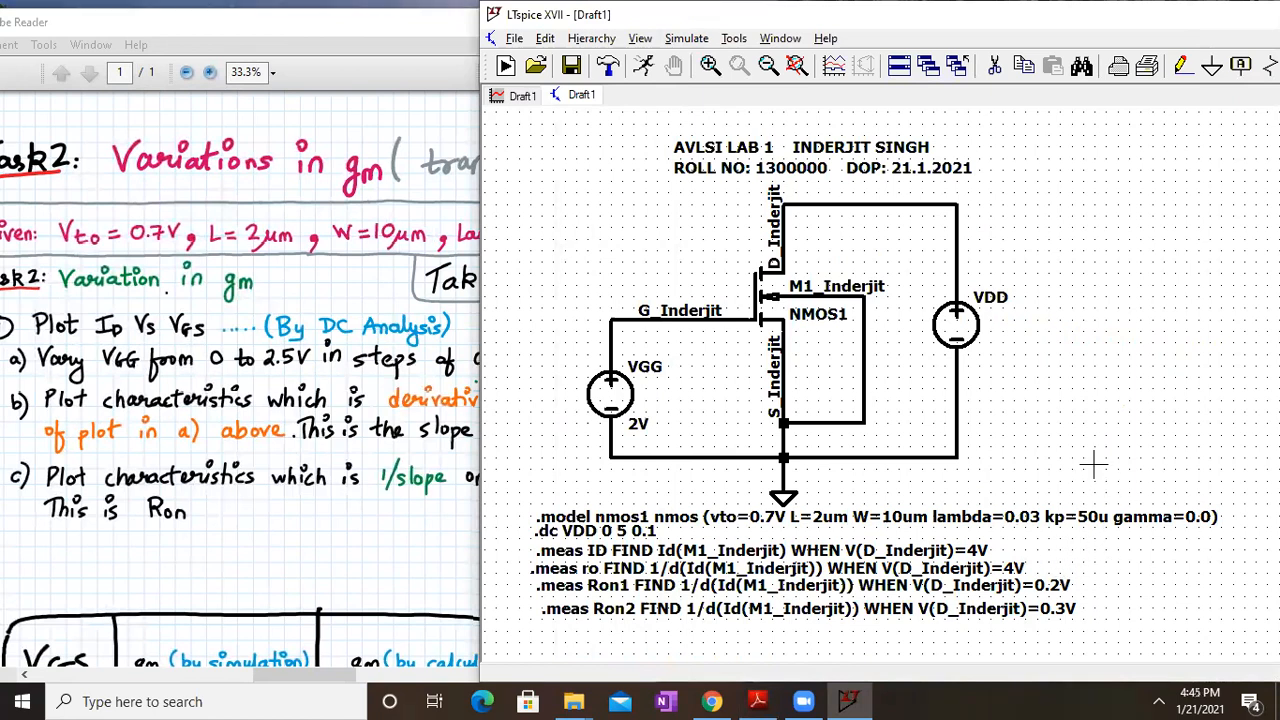
Set VDD's DC value to 5V and place its 5V label beside the source
right_click(966, 322)
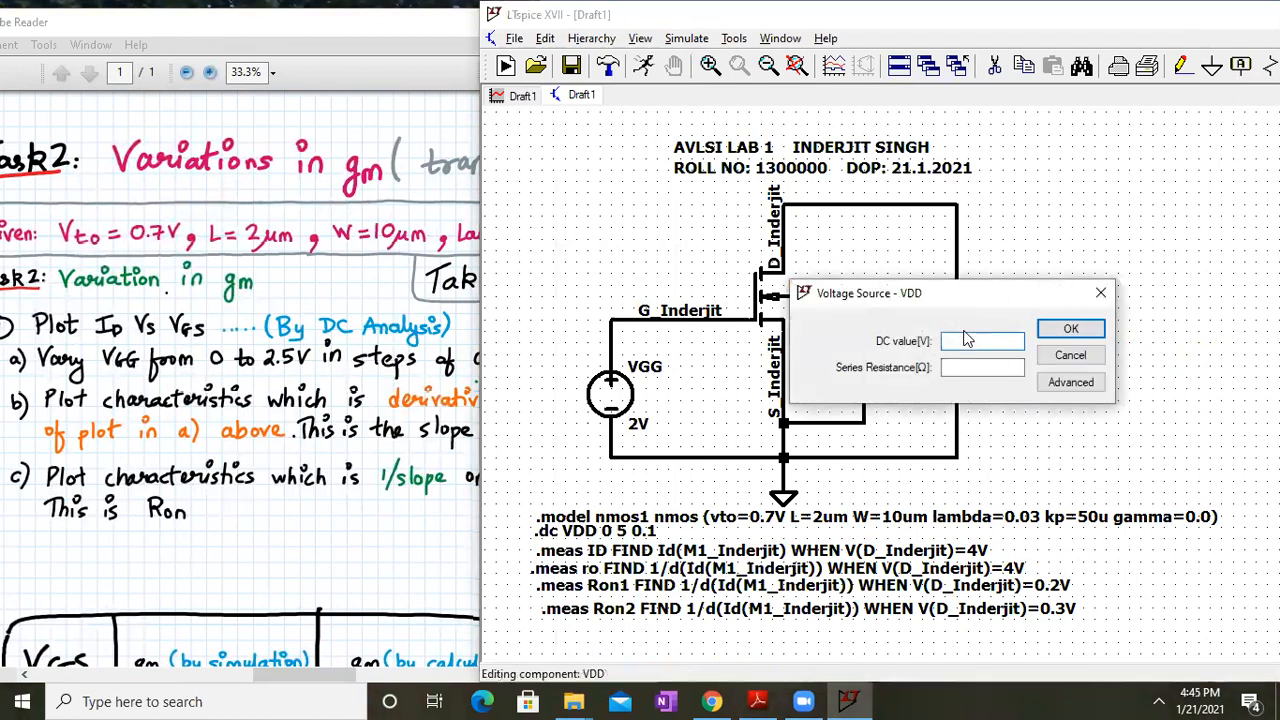
text(5V)
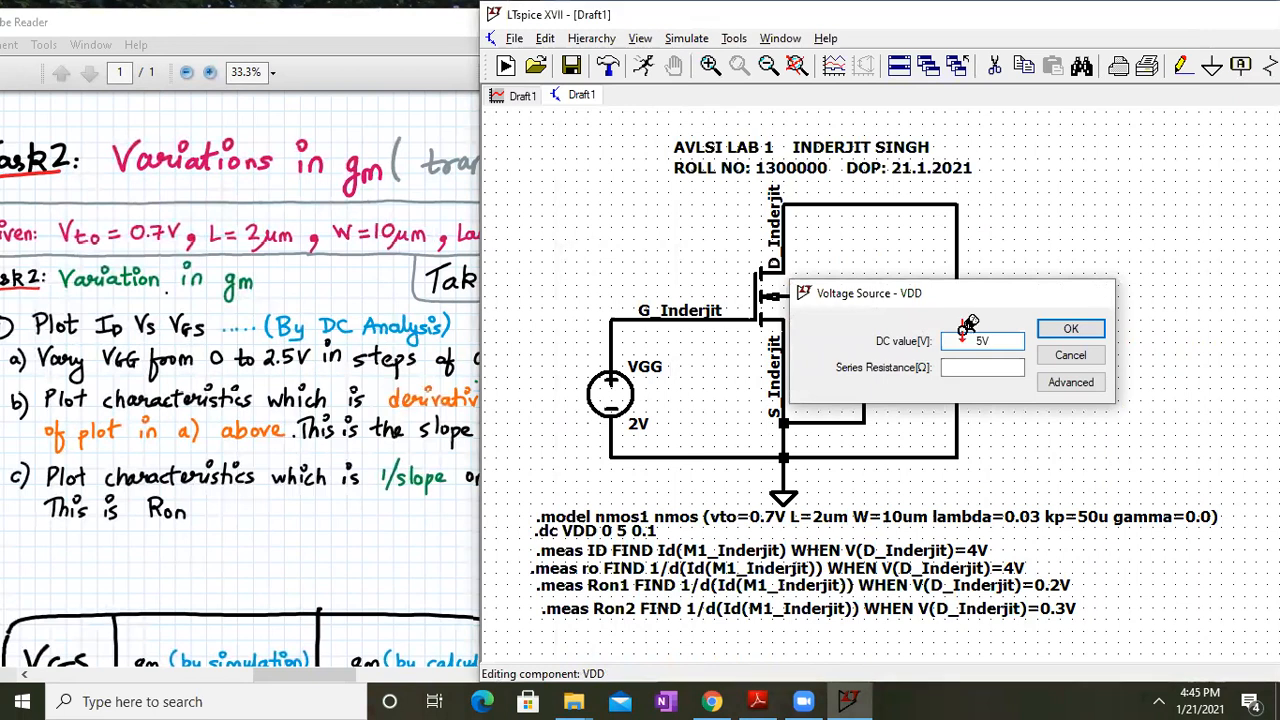
click(1068, 329)
drag(1212, 33, 1081, 36)
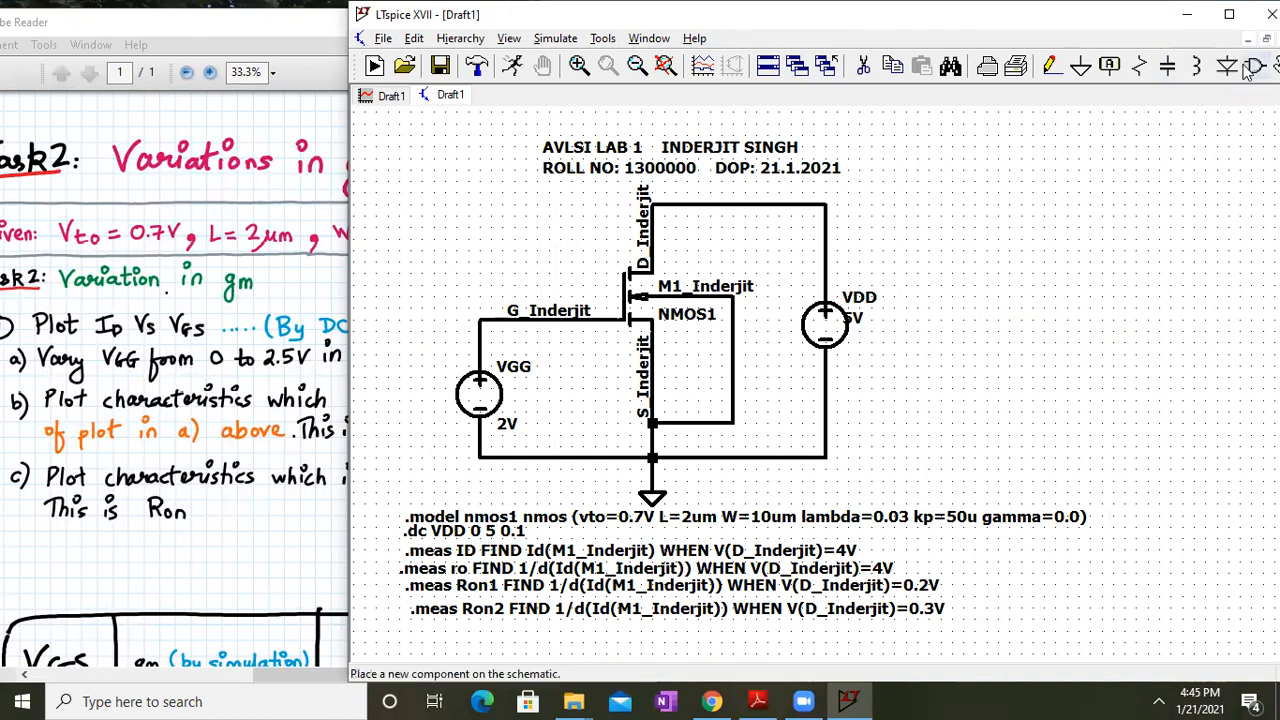
click(950, 66)
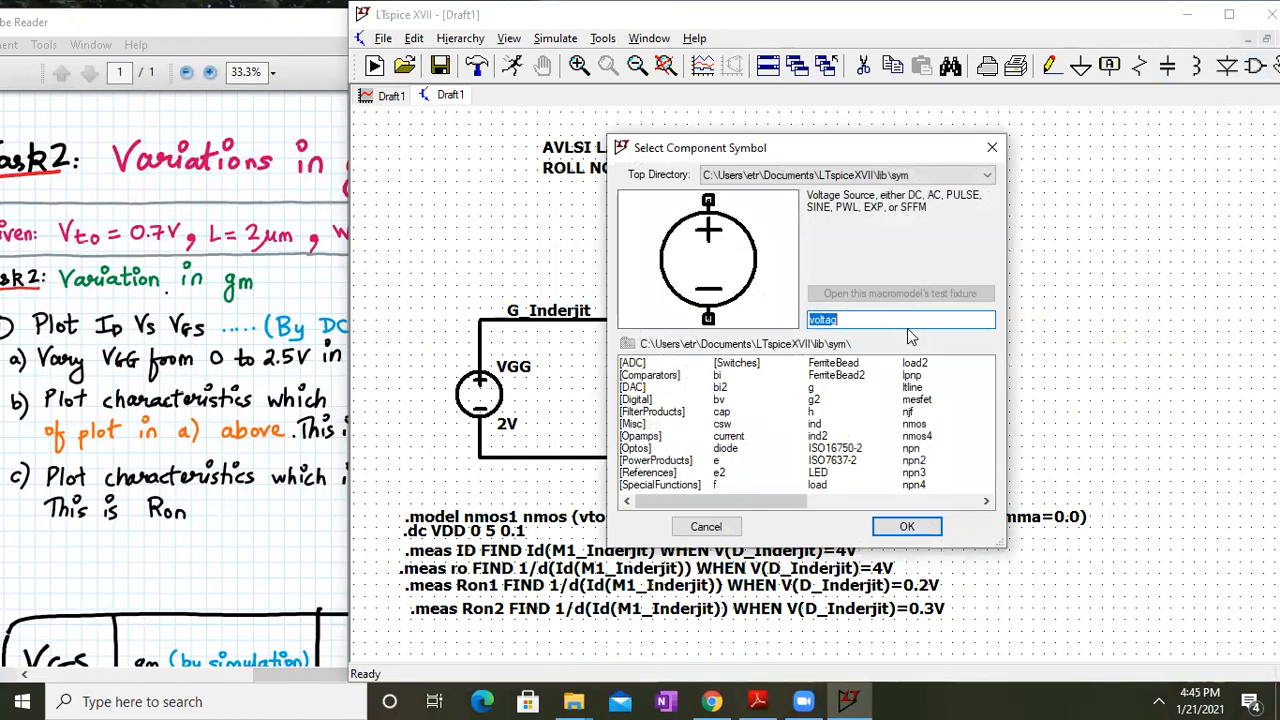
click(992, 147)
click(1277, 66)
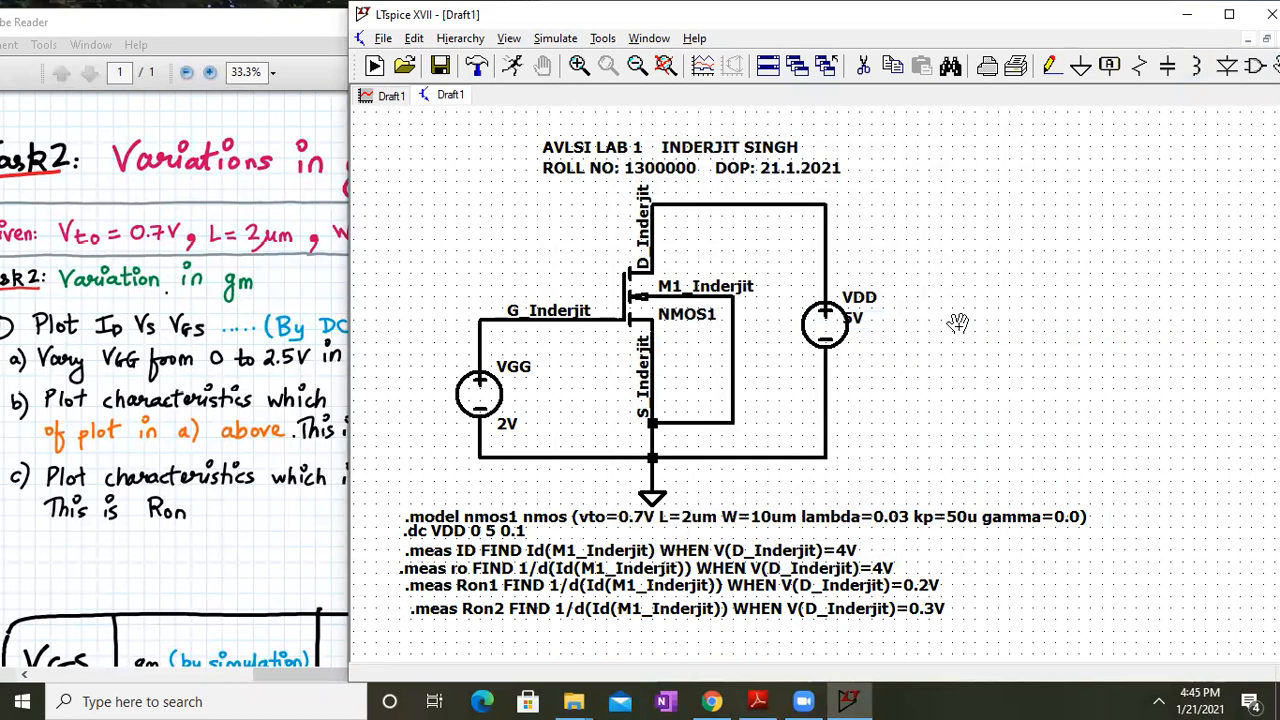
click(852, 316)
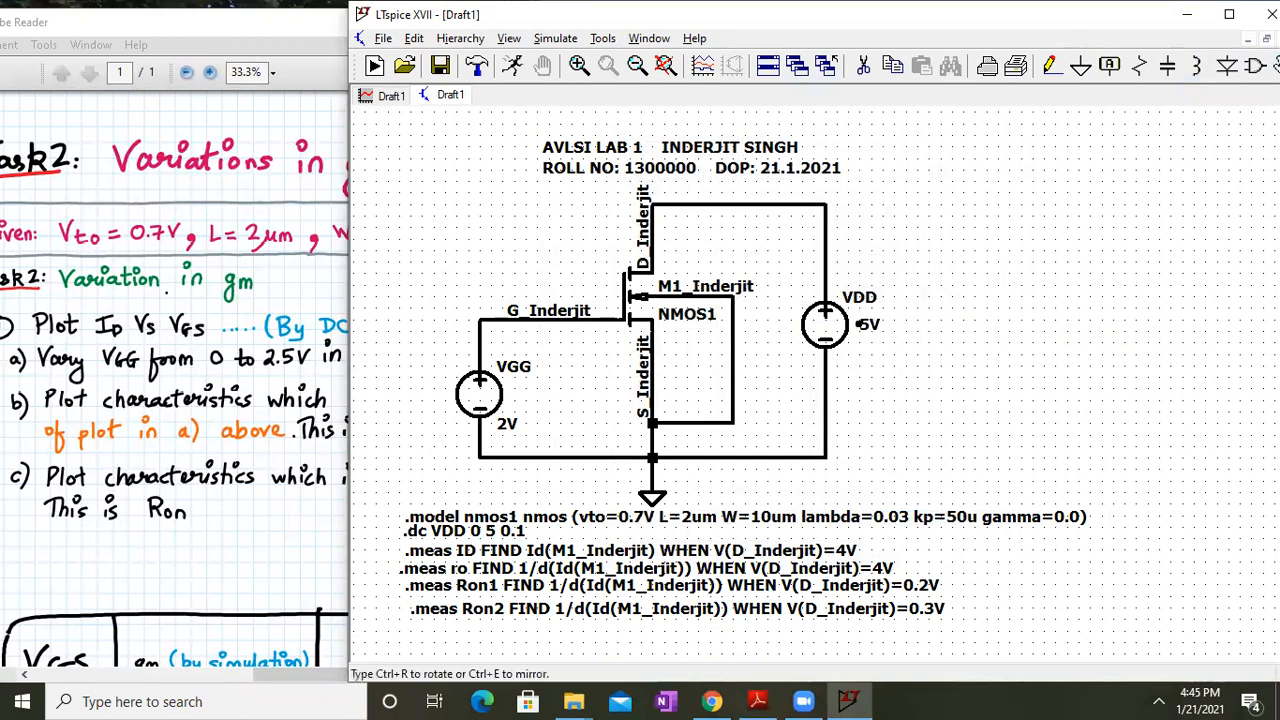
click(870, 324)
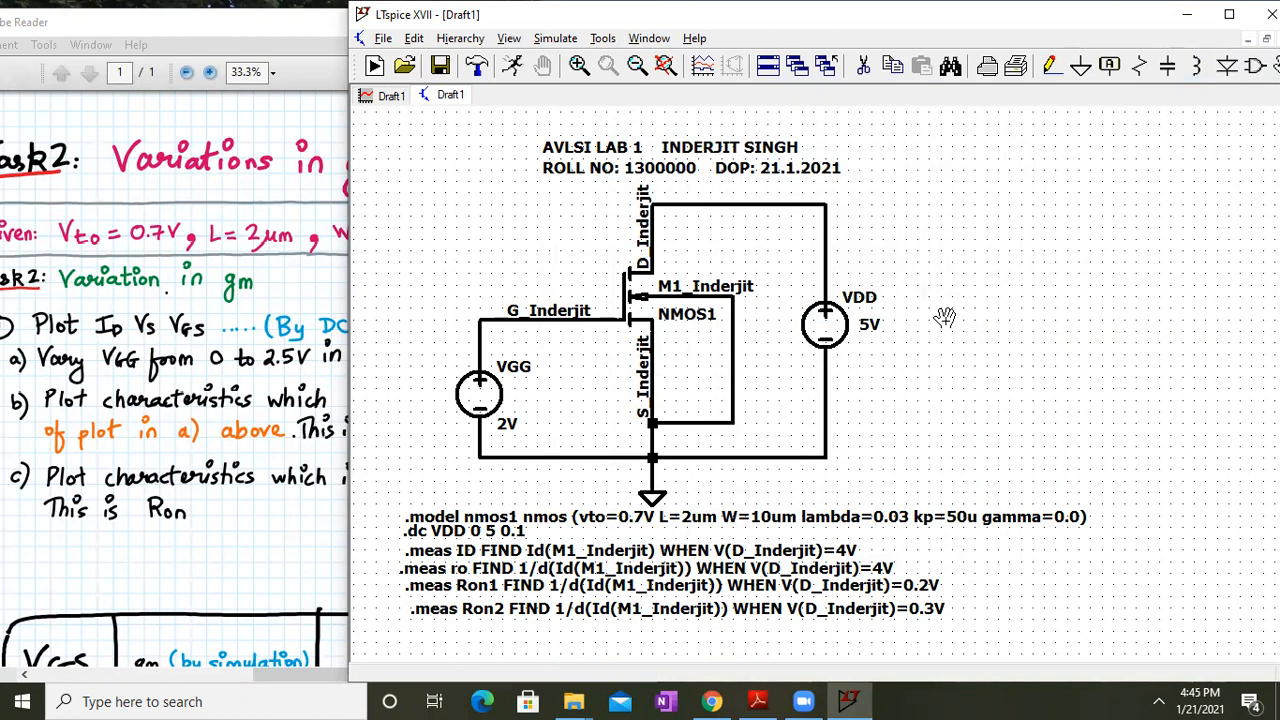
Clear VGG's 2V DC value and confirm its source settings
right_click(480, 393)
key(BackSpace)
key(Return)
right_click(486, 397)
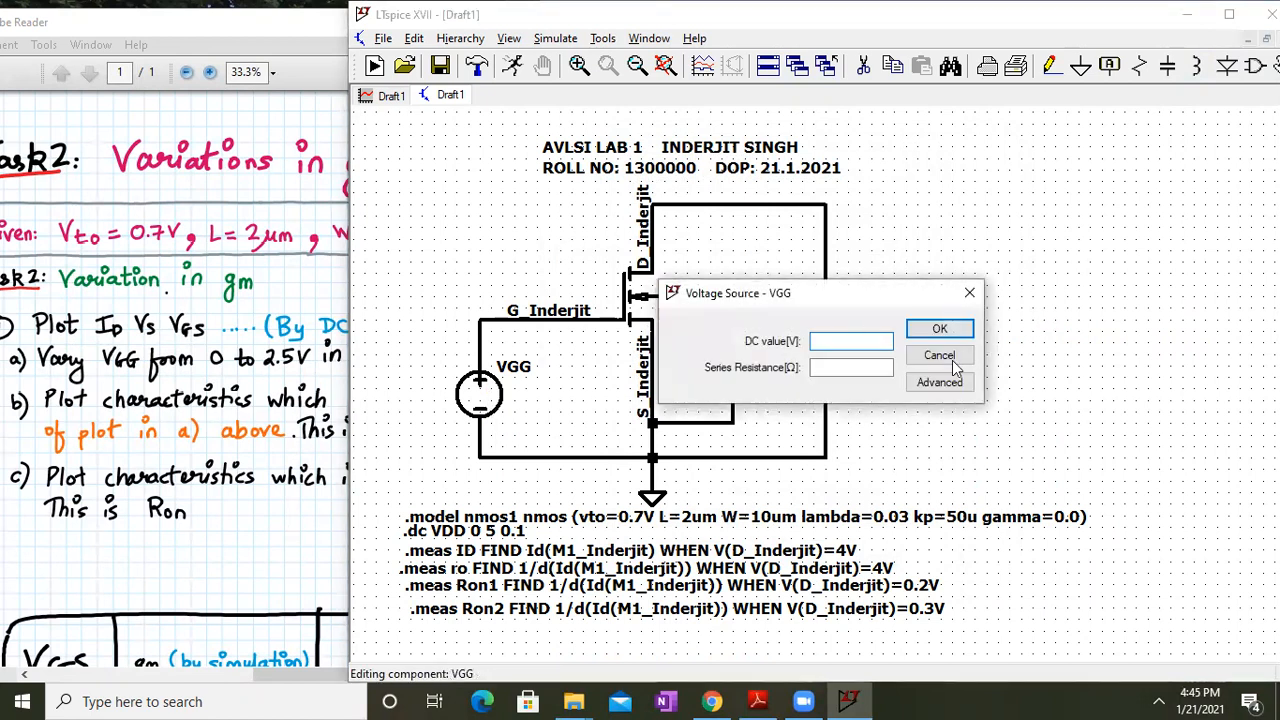
click(938, 384)
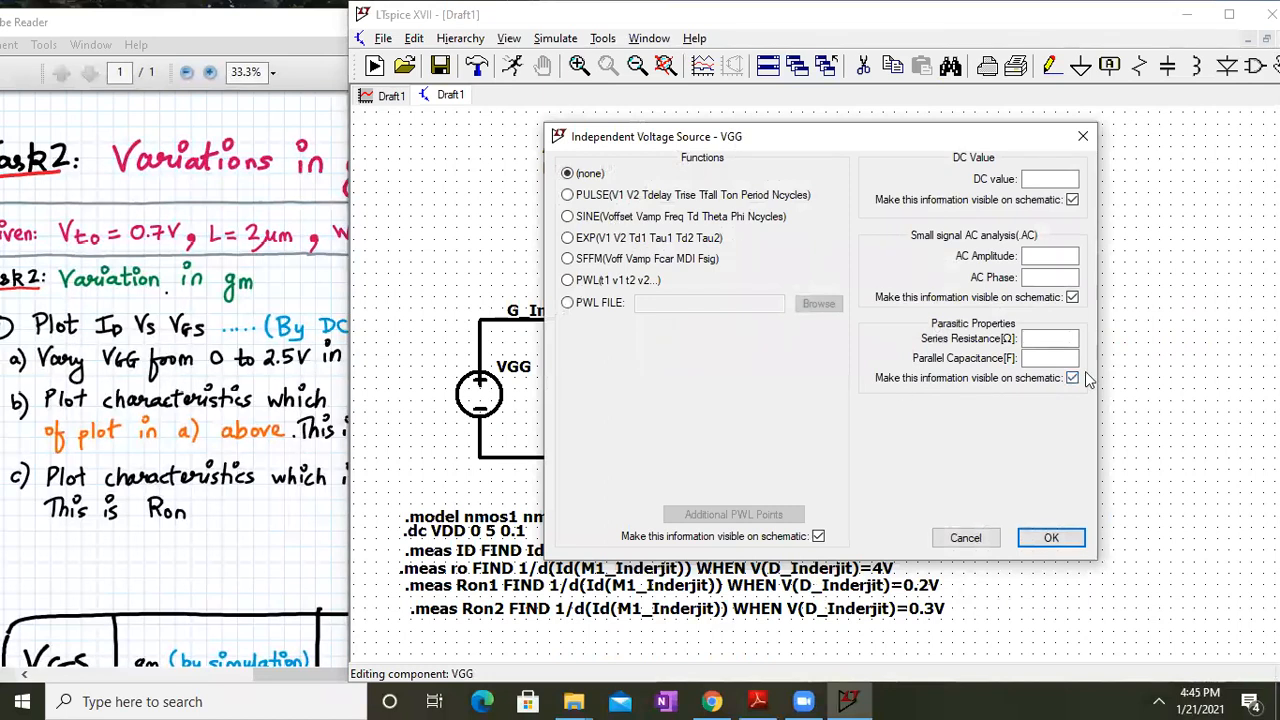
click(1070, 542)
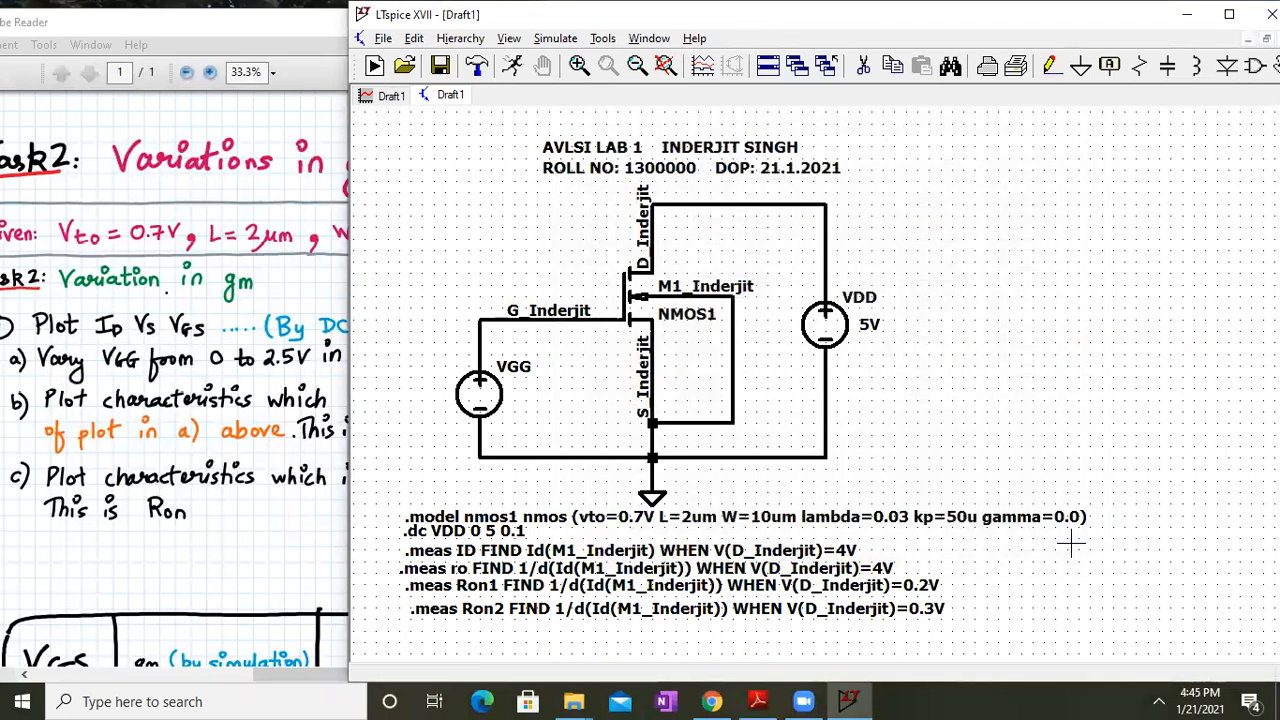
click(268, 425)
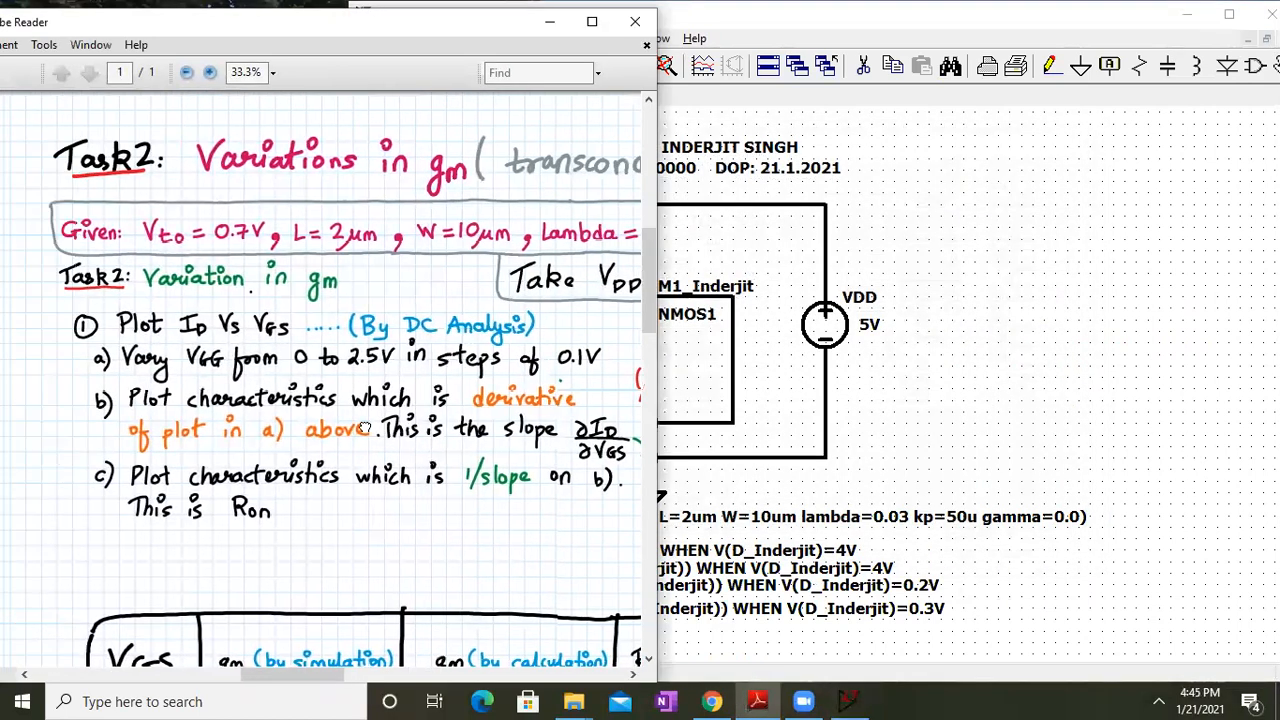
click(800, 520)
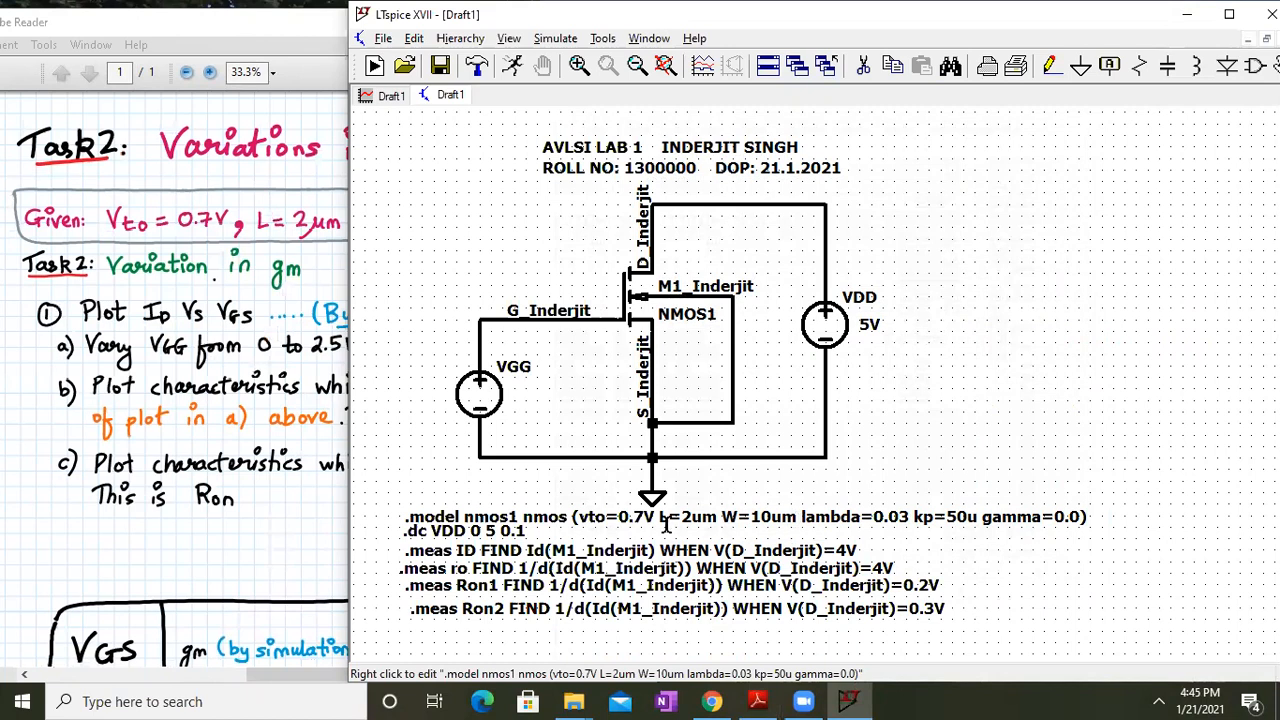
click(226, 395)
drag(325, 352, 240, 370)
click(966, 447)
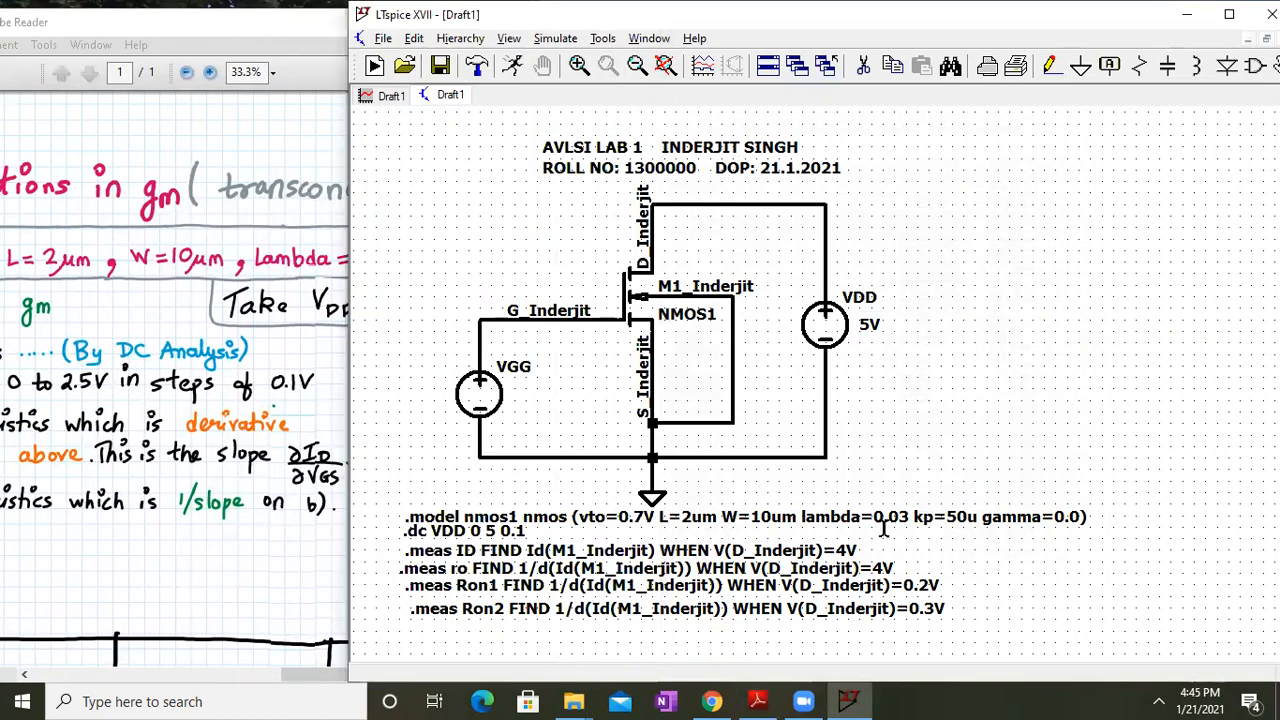
click(196, 532)
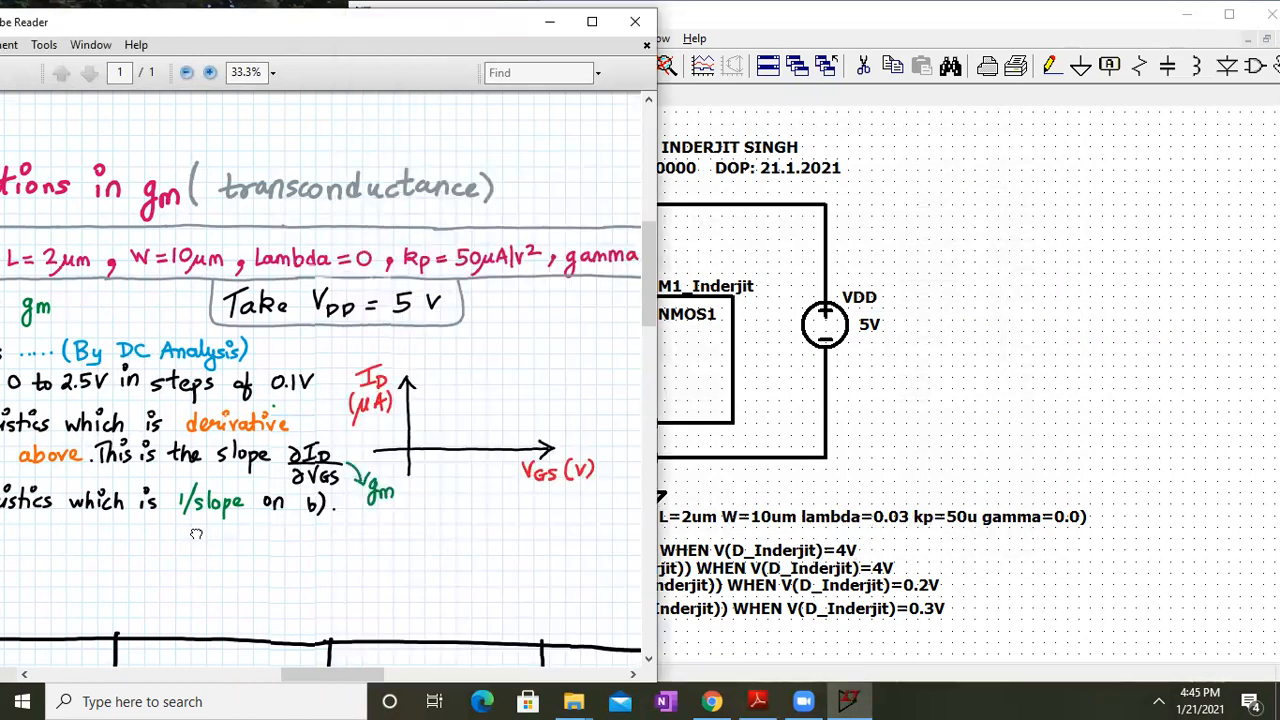
drag(387, 486, 241, 505)
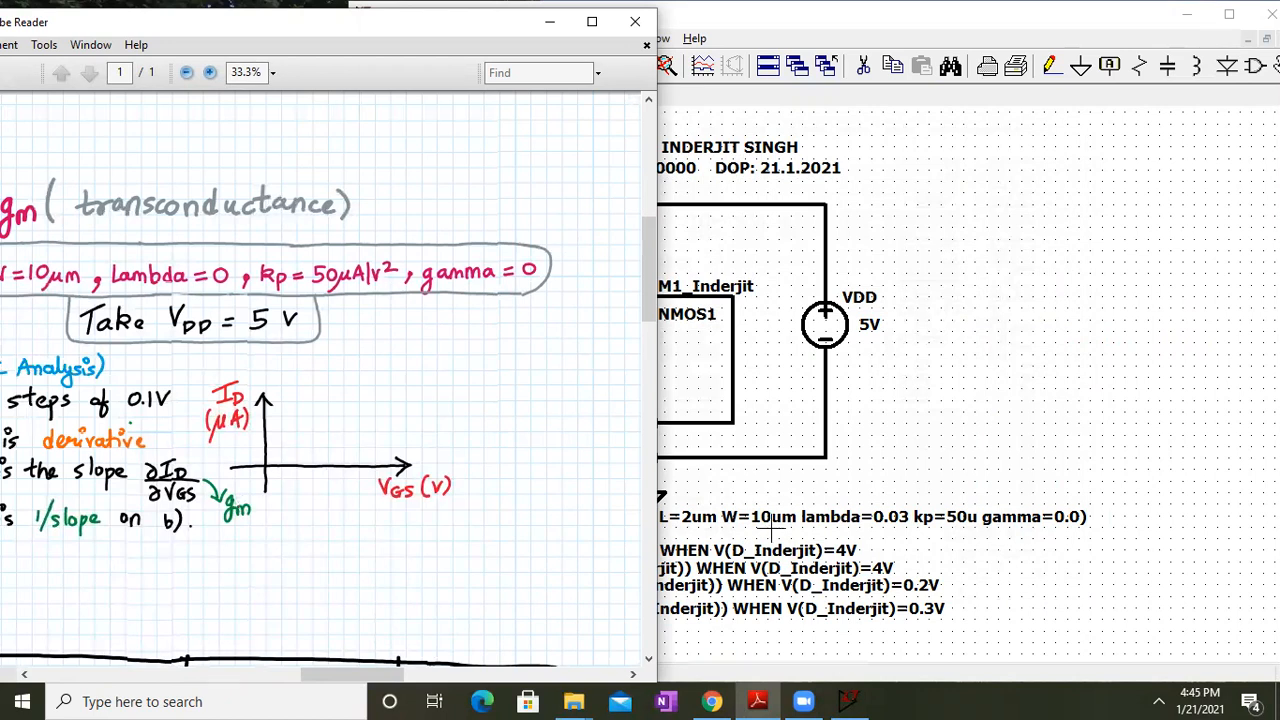
click(965, 418)
drag(62, 440, 198, 575)
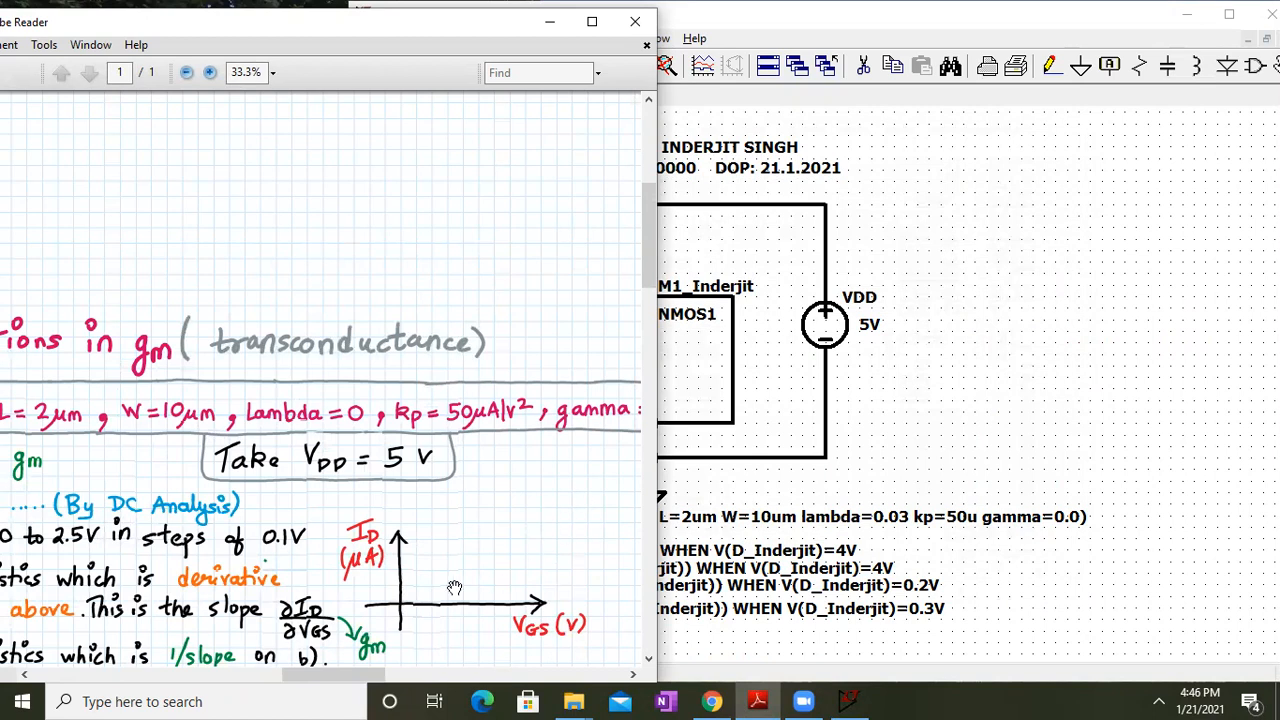
drag(428, 545, 621, 248)
drag(359, 368, 375, 440)
click(1062, 357)
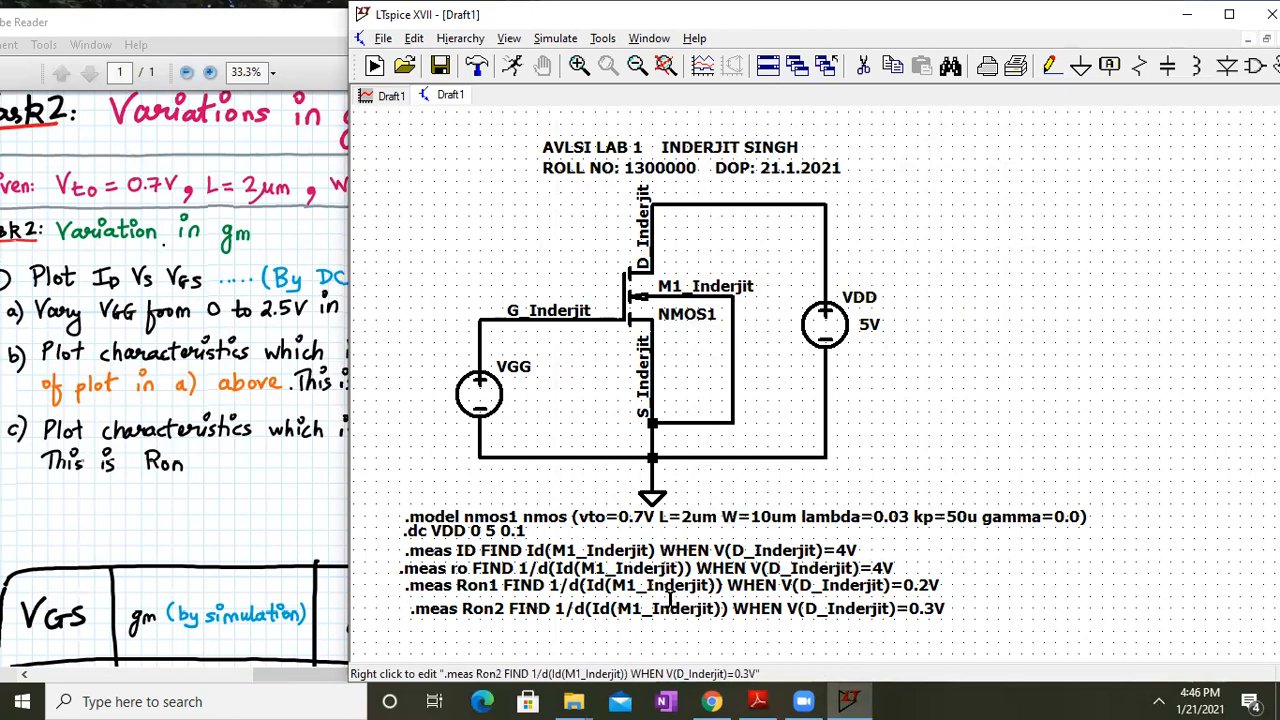
Delete the .meas Ron2, Ron1 and ro directives, keeping only the drain-current measurement
click(862, 64)
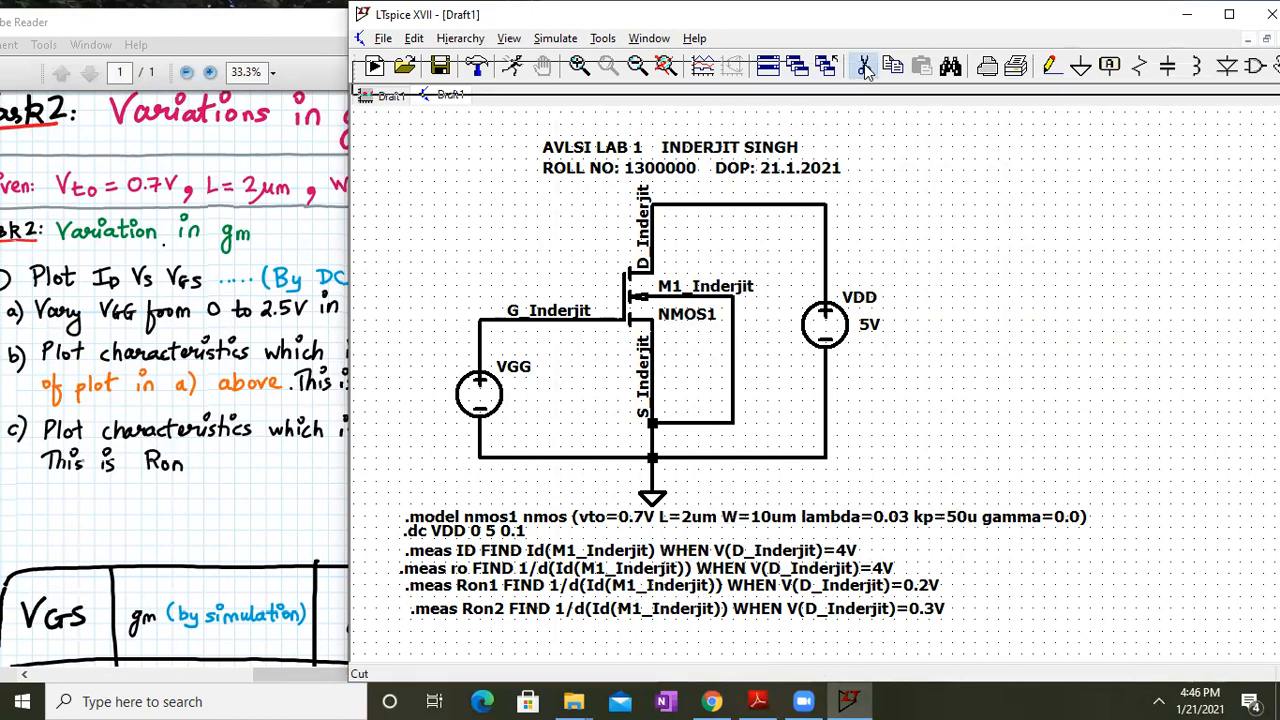
click(852, 609)
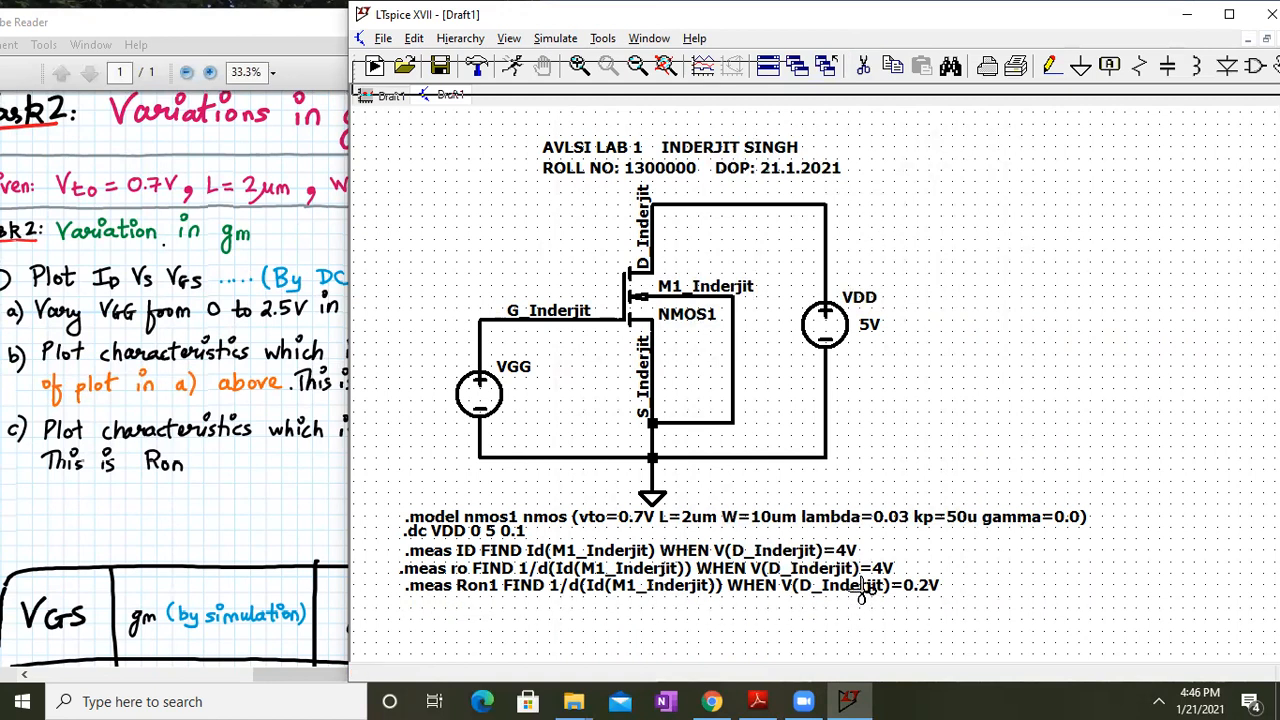
click(856, 587)
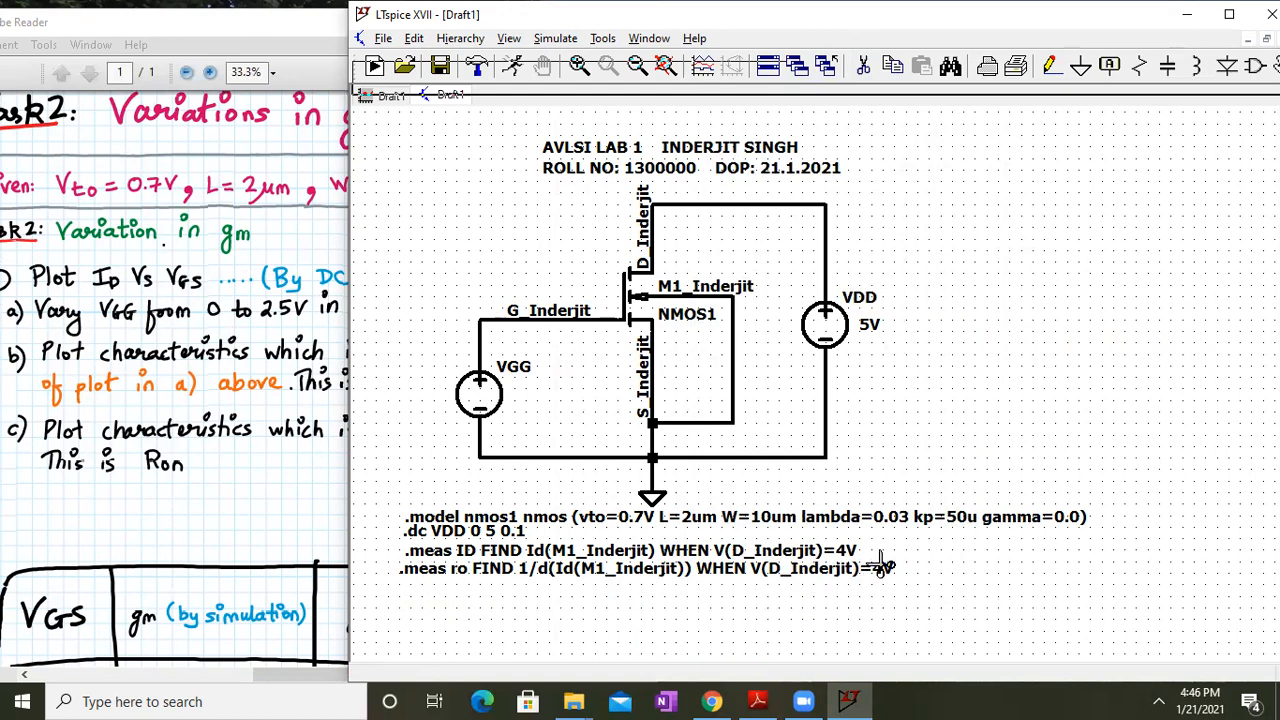
click(866, 572)
key(Escape)
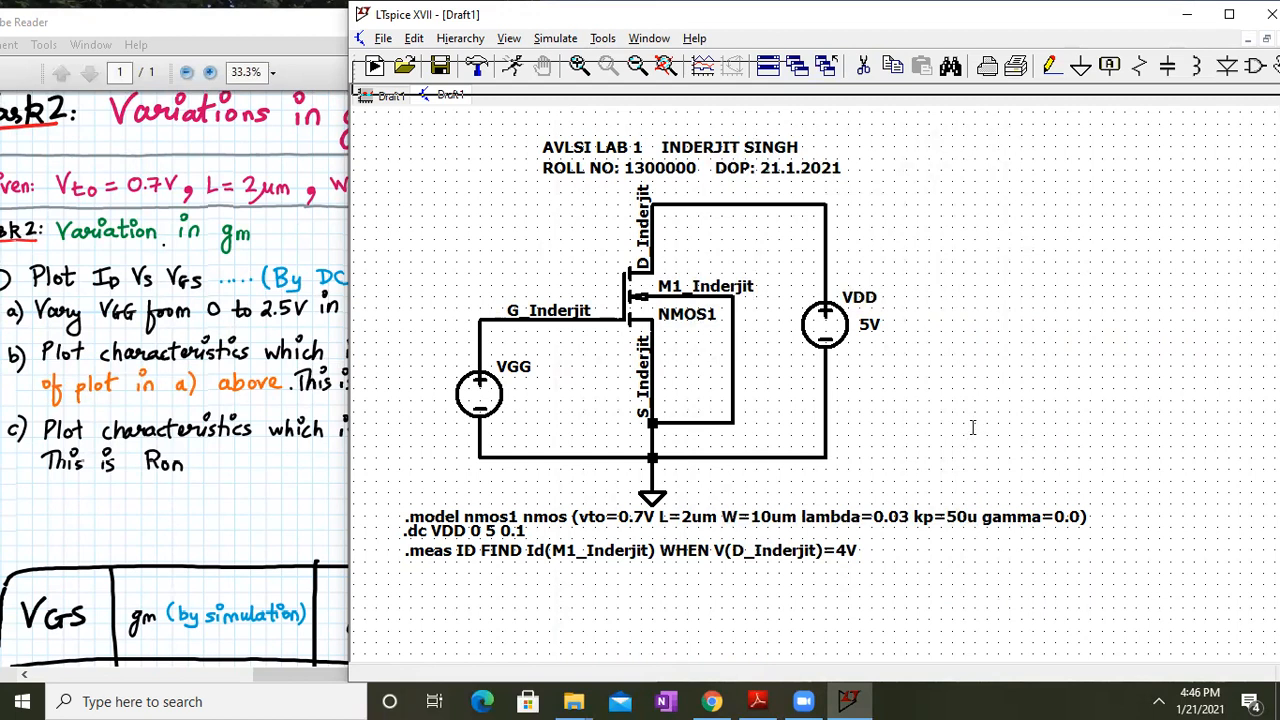
Rerun the DC sweep, replacing the old plot with a fresh empty 0–5 V plot
click(556, 38)
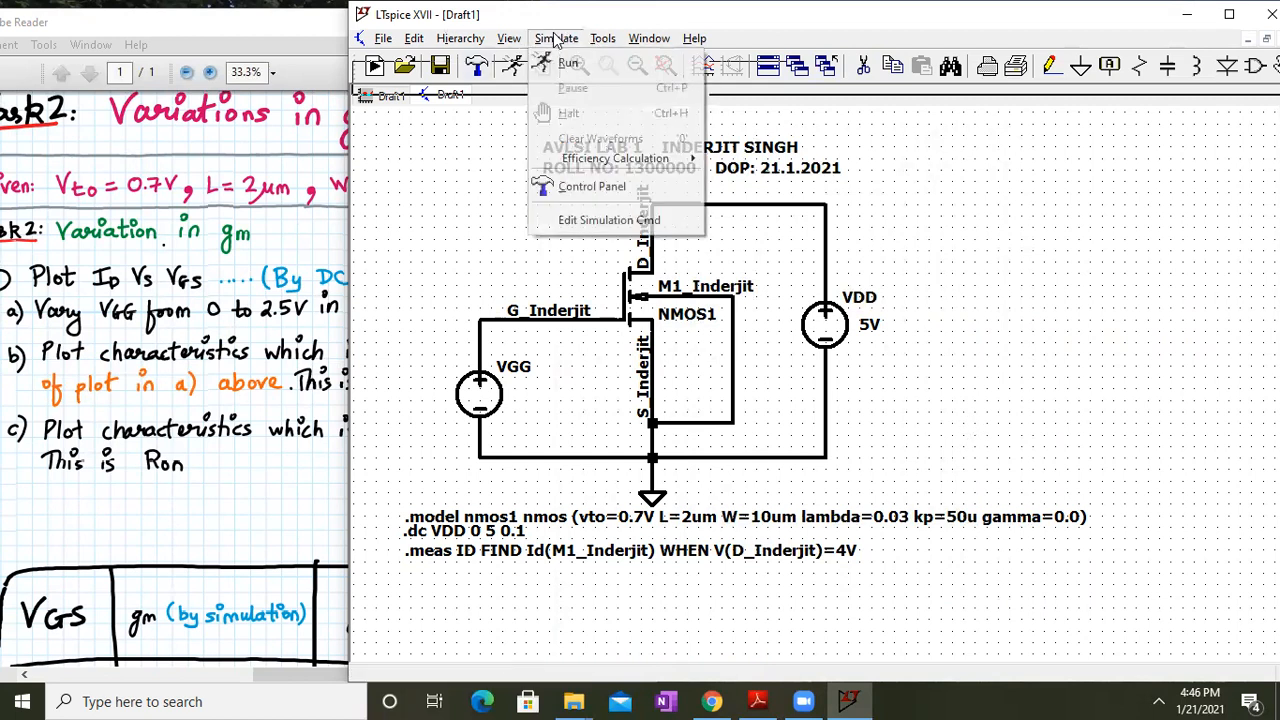
click(566, 63)
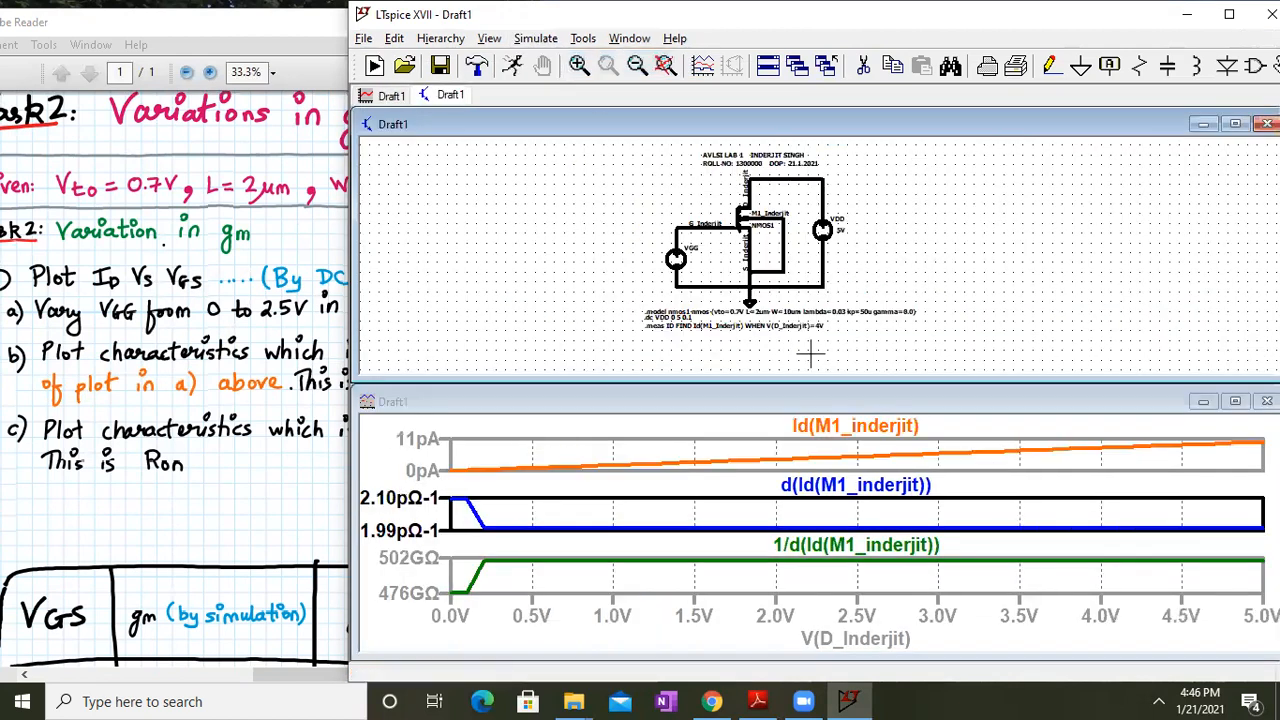
click(1267, 401)
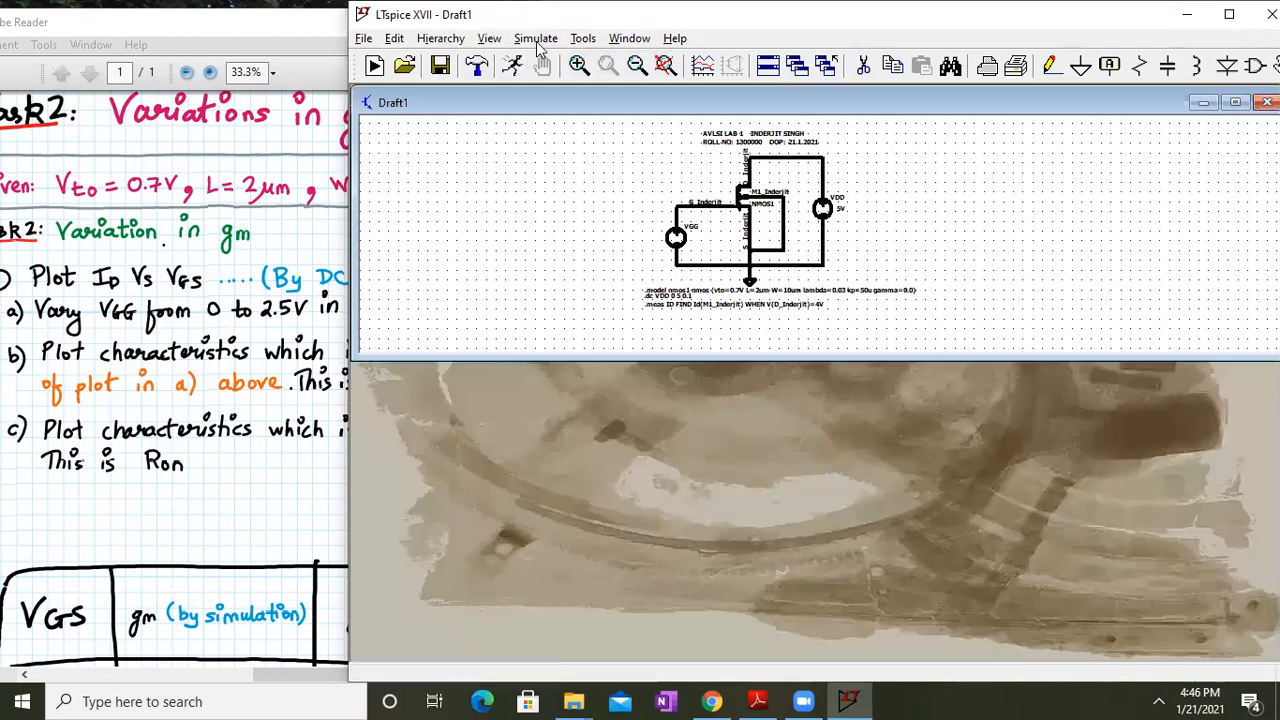
click(536, 38)
click(548, 62)
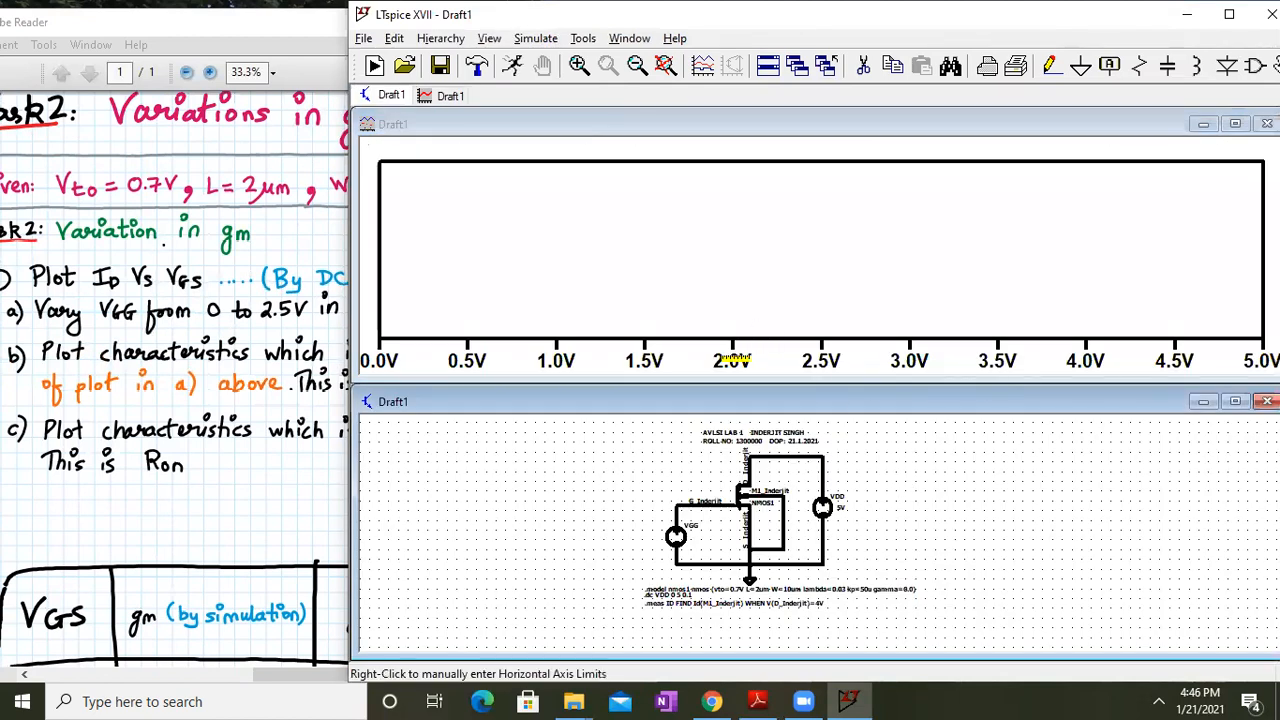
Inspect the horizontal axis's VDD quantity expression and close the settings unchanged
scroll(728, 491, up, 2)
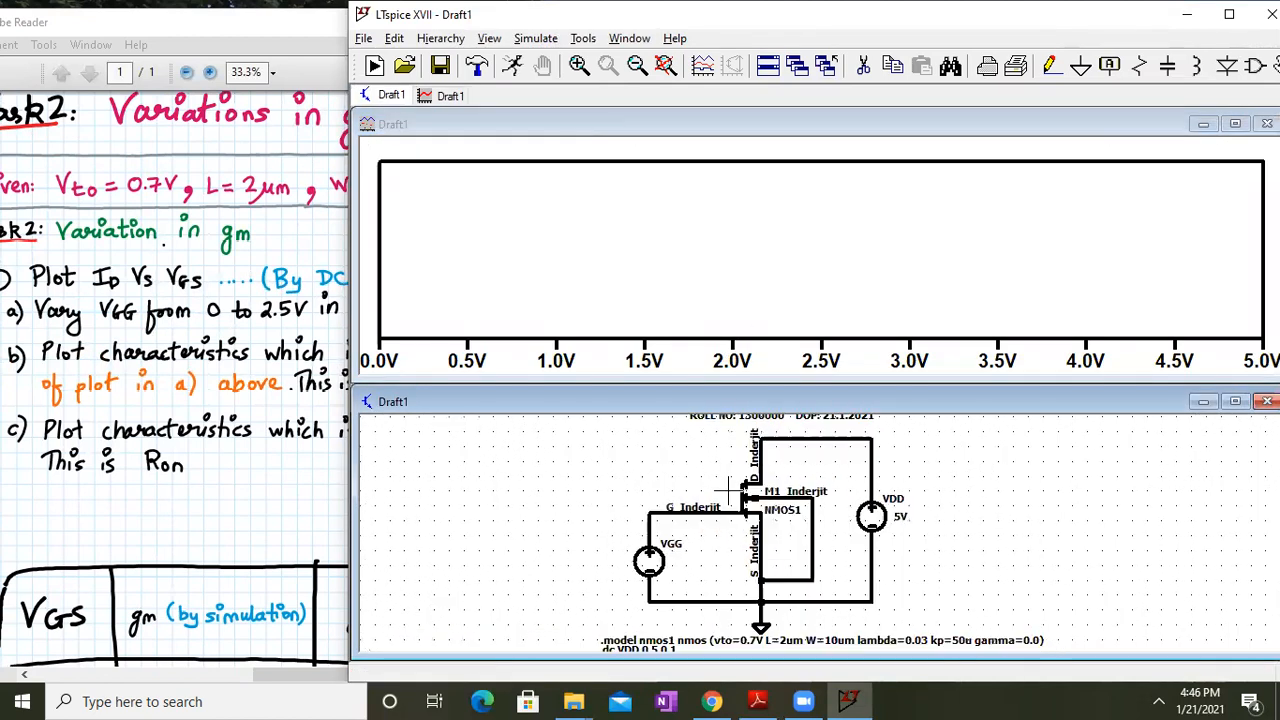
click(745, 362)
click(722, 315)
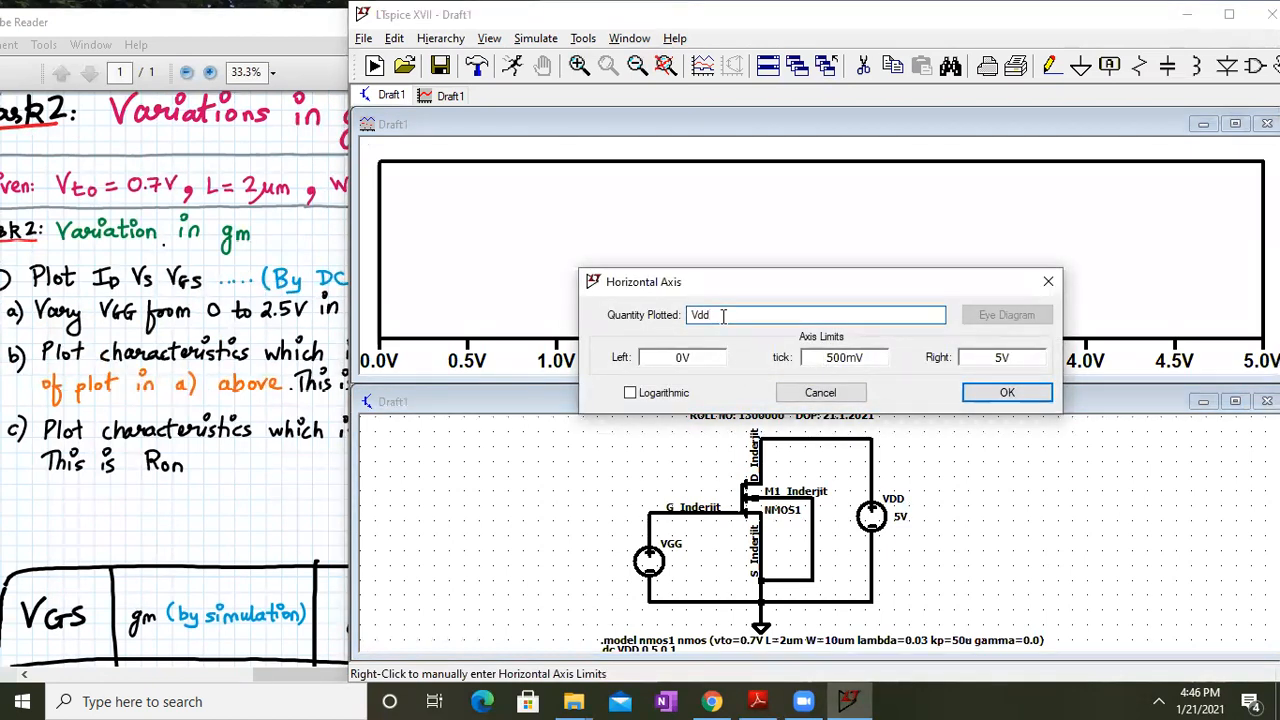
key(BackSpace)
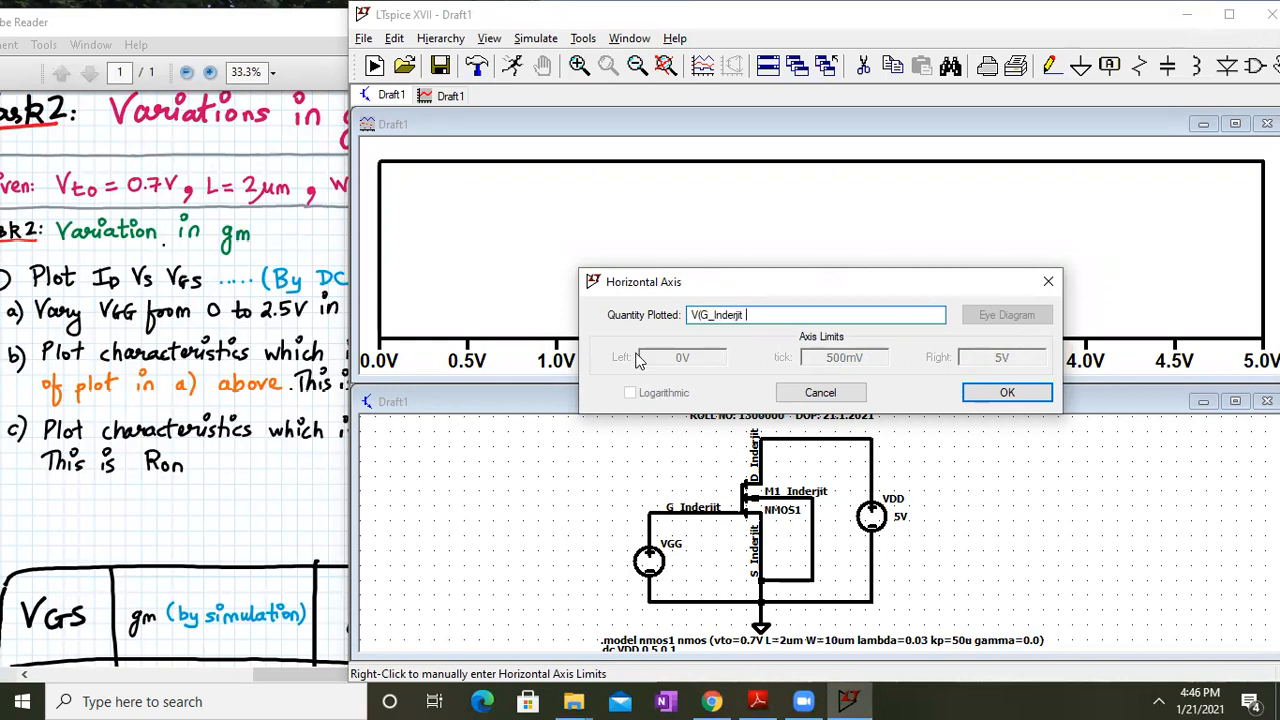
drag(772, 315, 647, 330)
click(1048, 281)
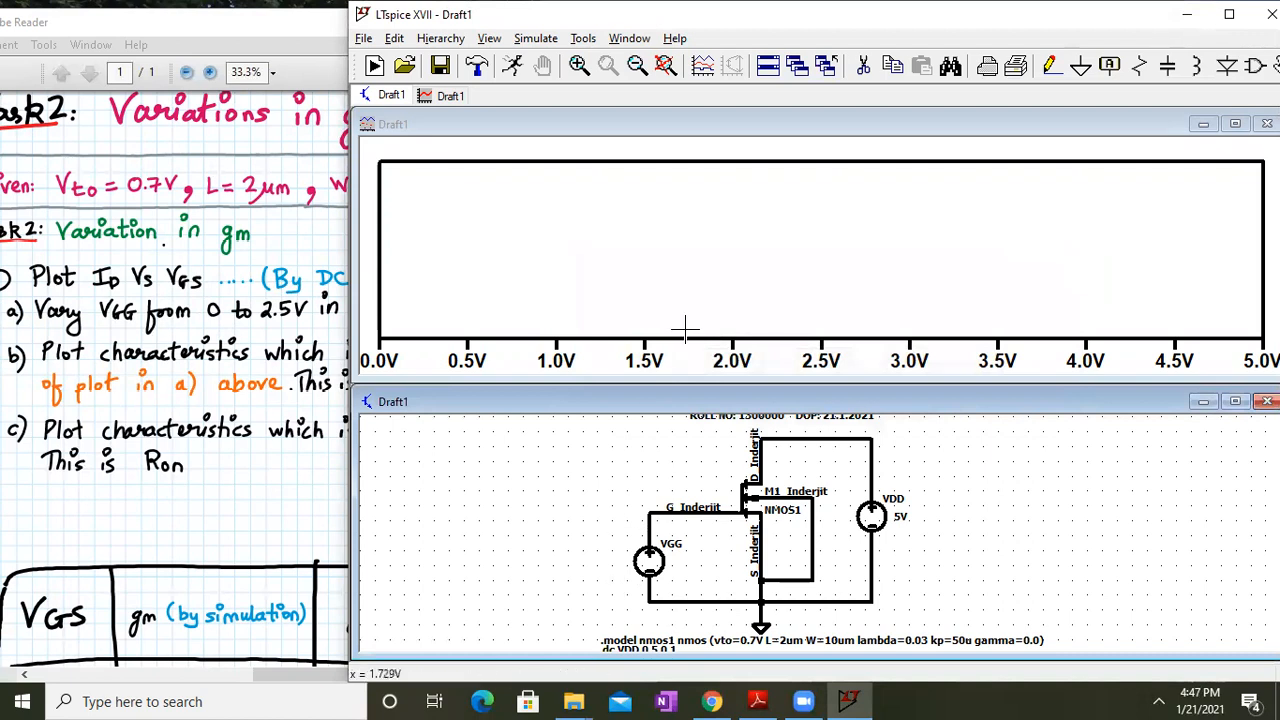
Set the x-axis Quantity Plotted to the gate node voltage V(G_…), fixing the undefined-symbol error
click(655, 362)
click(729, 315)
key(BackSpace)
key(BackSpace)
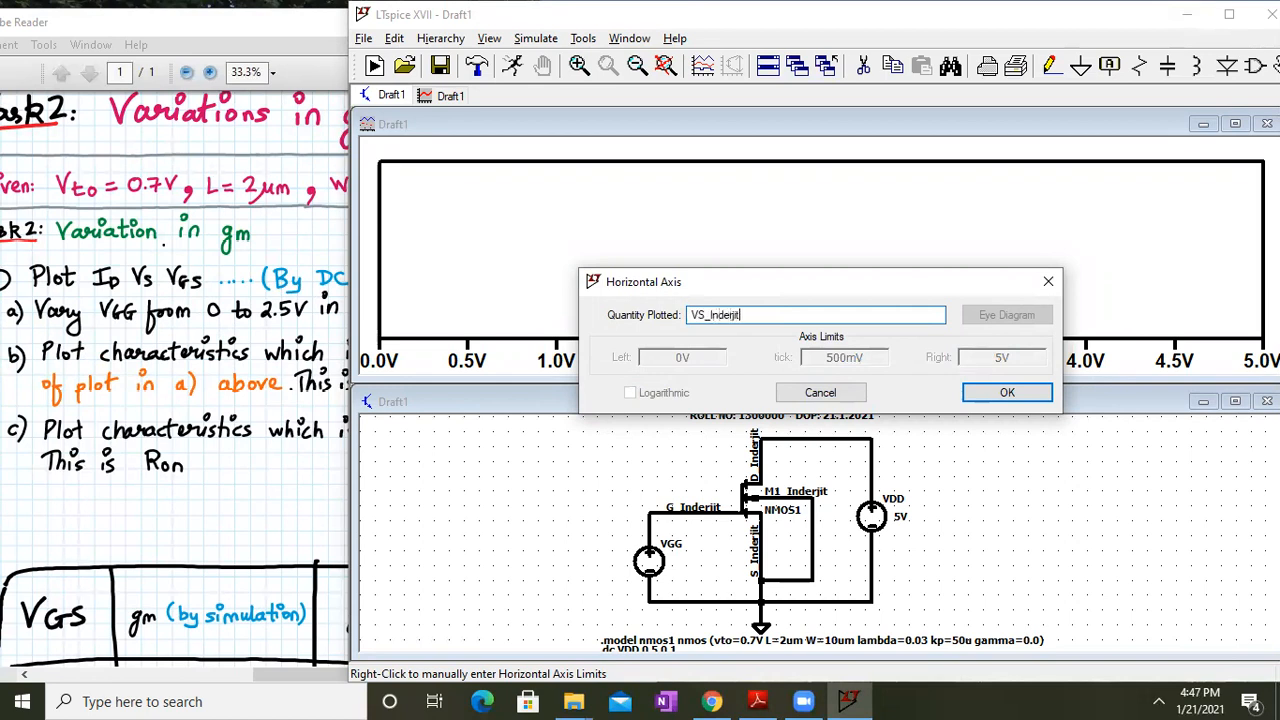
key(Return)
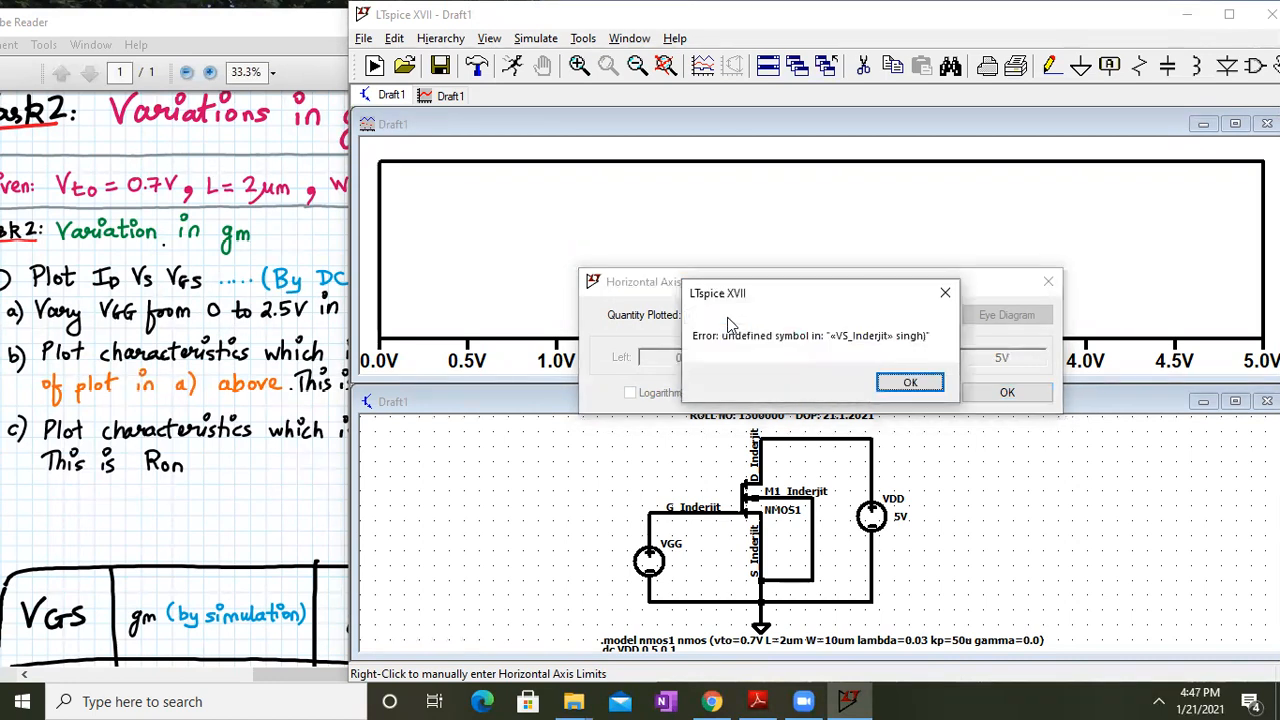
click(908, 382)
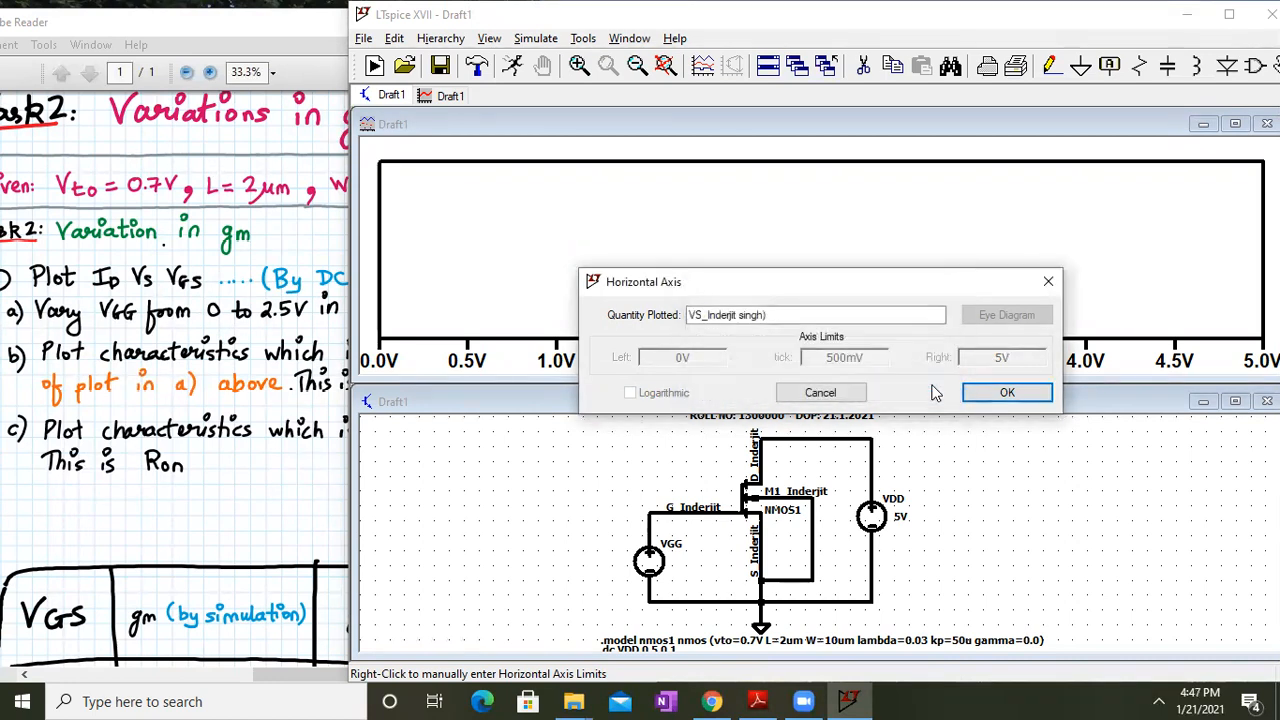
click(703, 315)
key(BackSpace)
text((G)
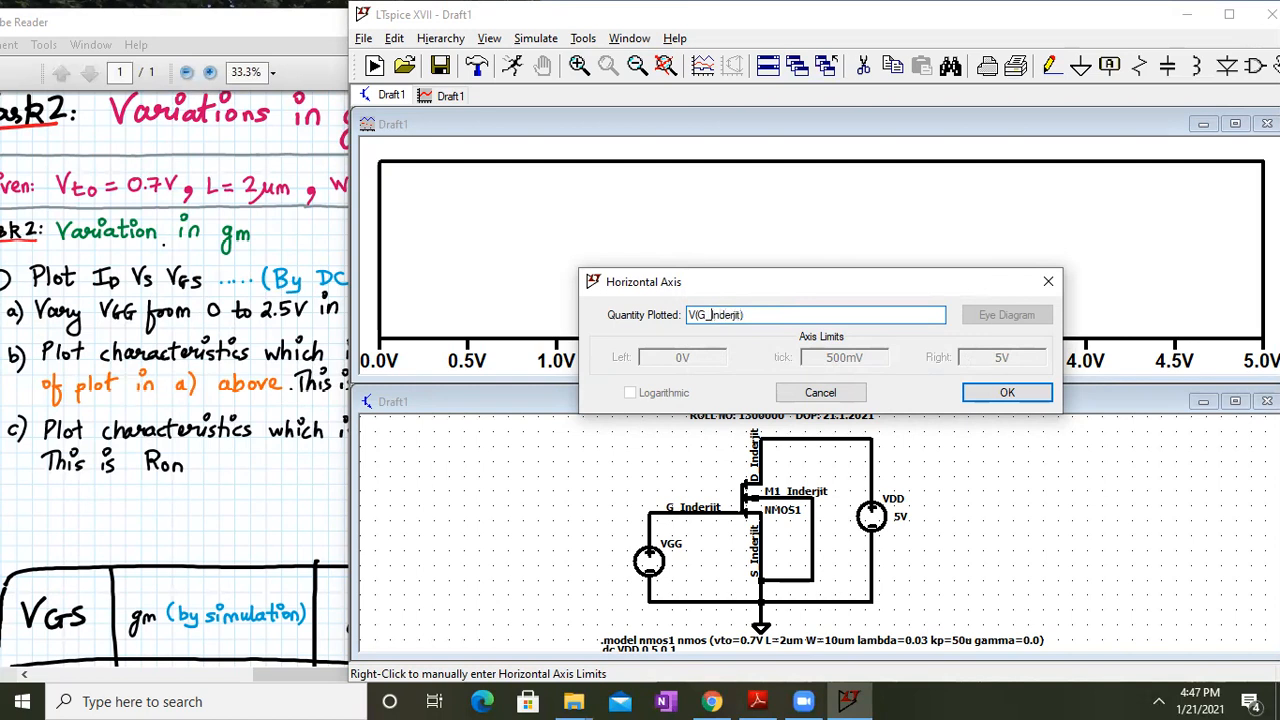
click(1033, 393)
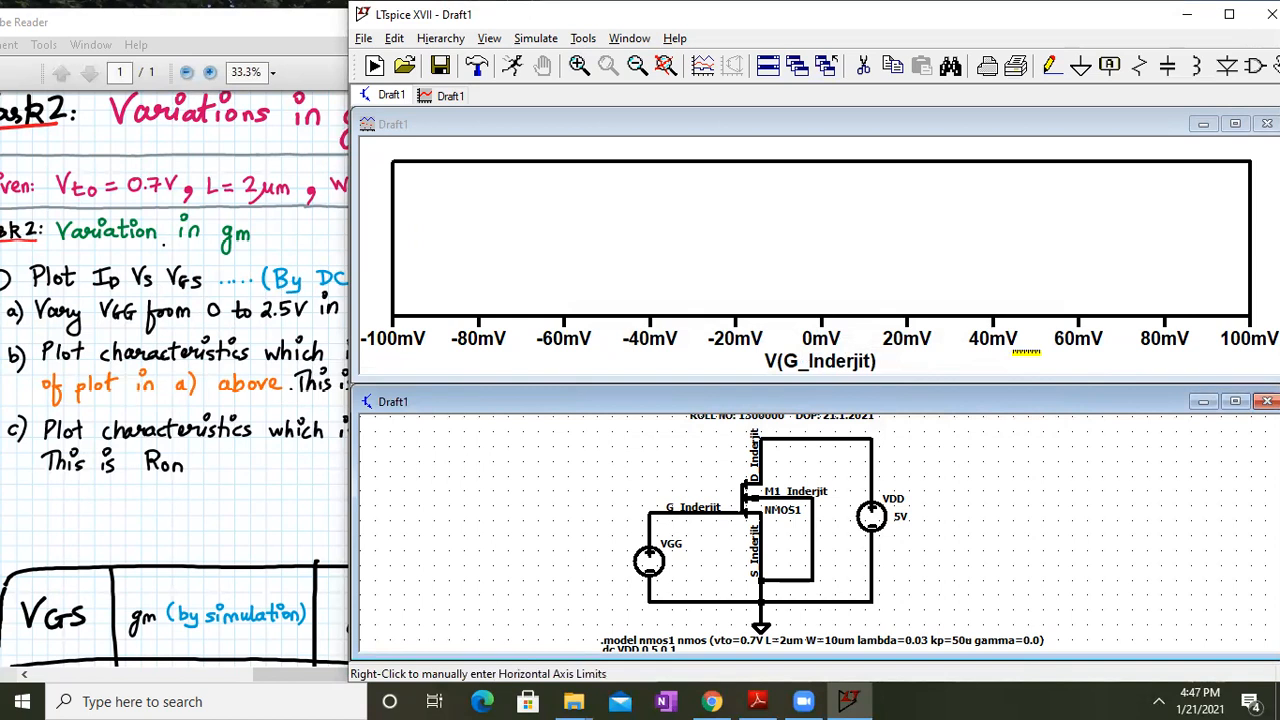
Add the transistor's drain current trace to the waveform plot
right_click(652, 236)
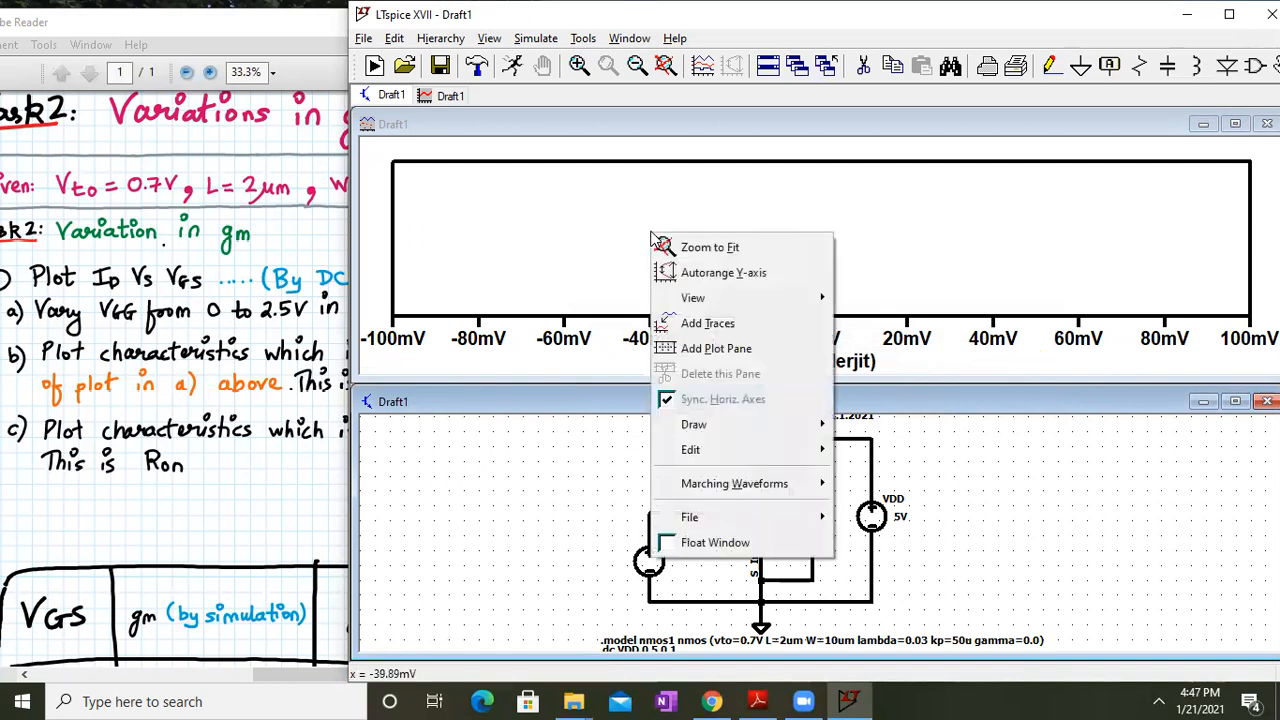
click(700, 324)
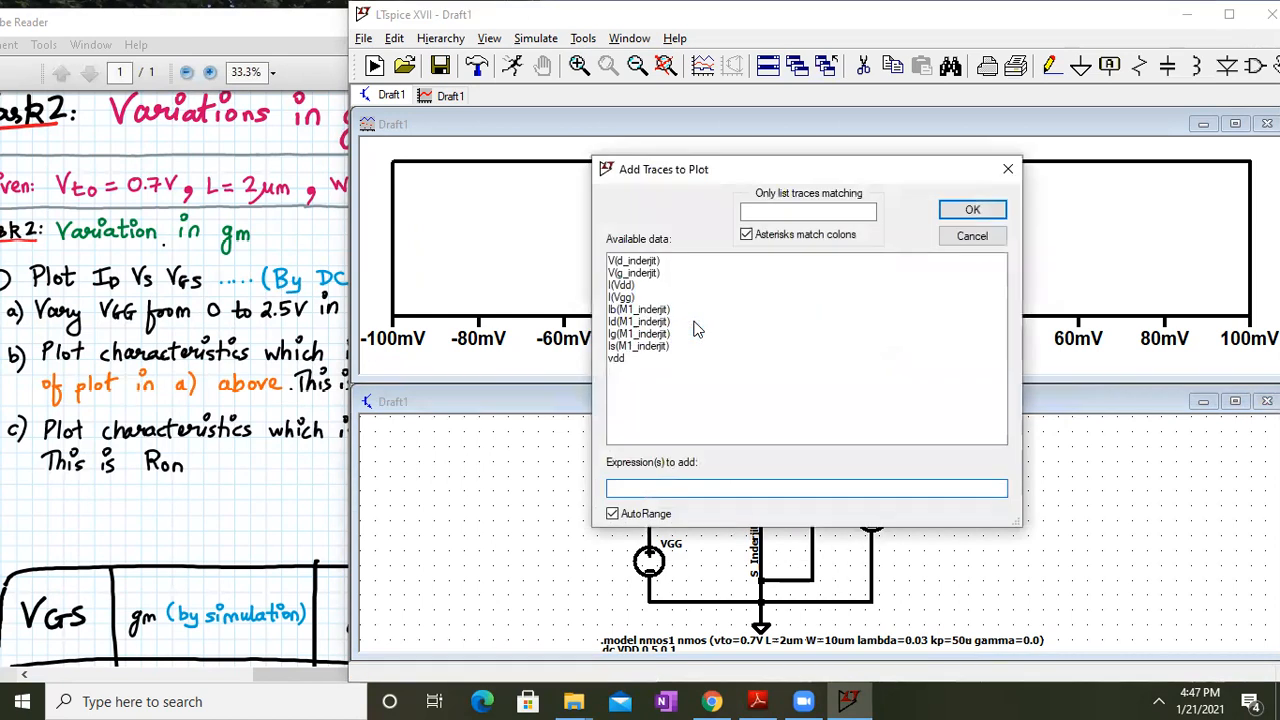
click(660, 321)
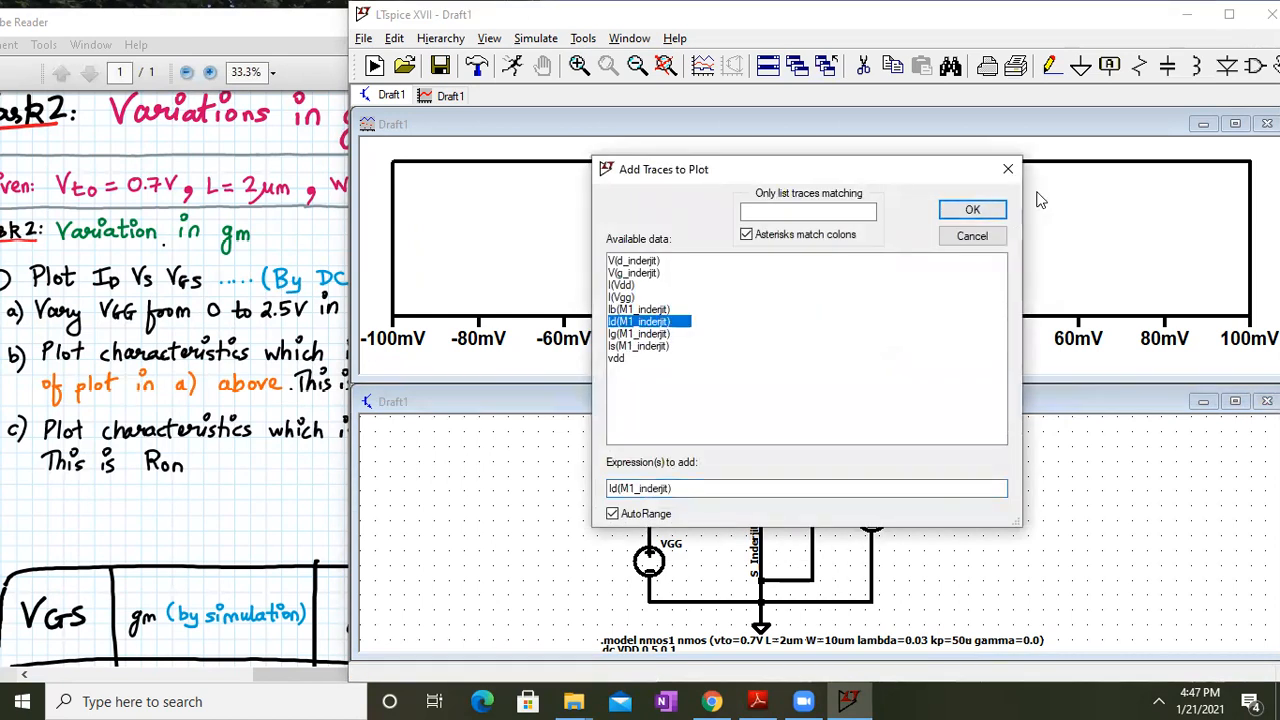
click(972, 209)
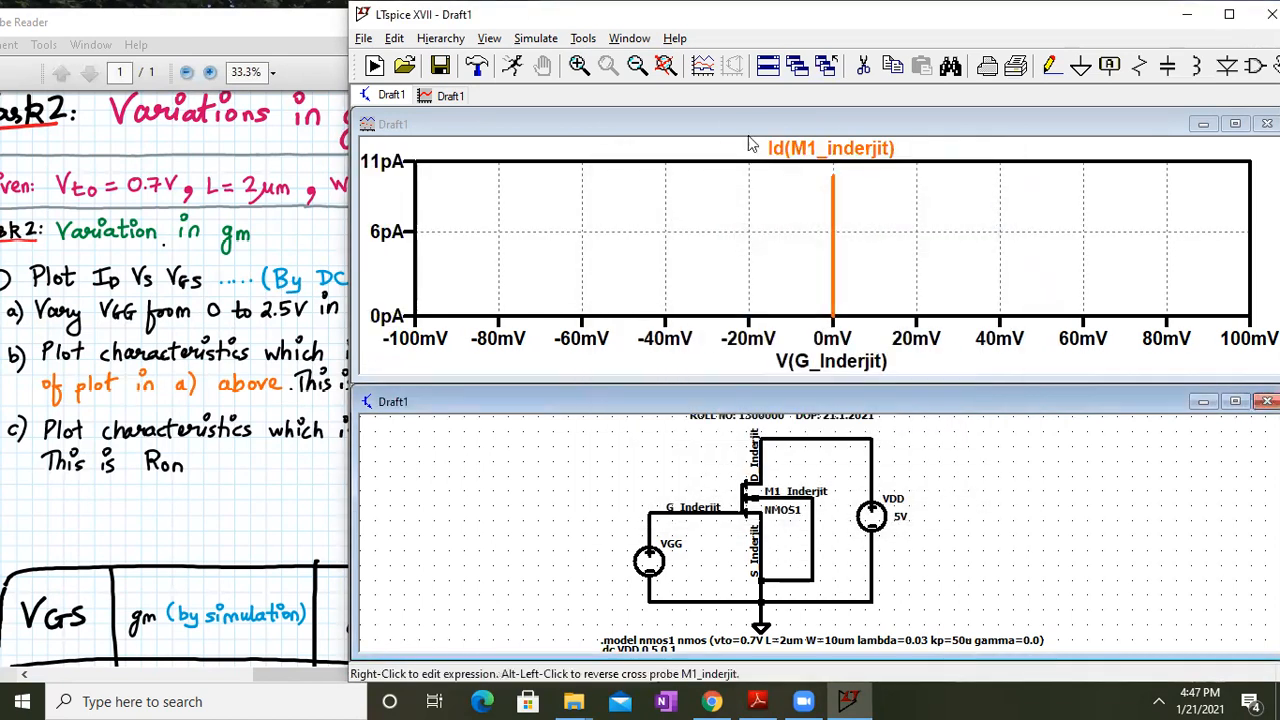
Delete the flat drain-current trace and maximize the schematic window
click(666, 68)
right_click(668, 69)
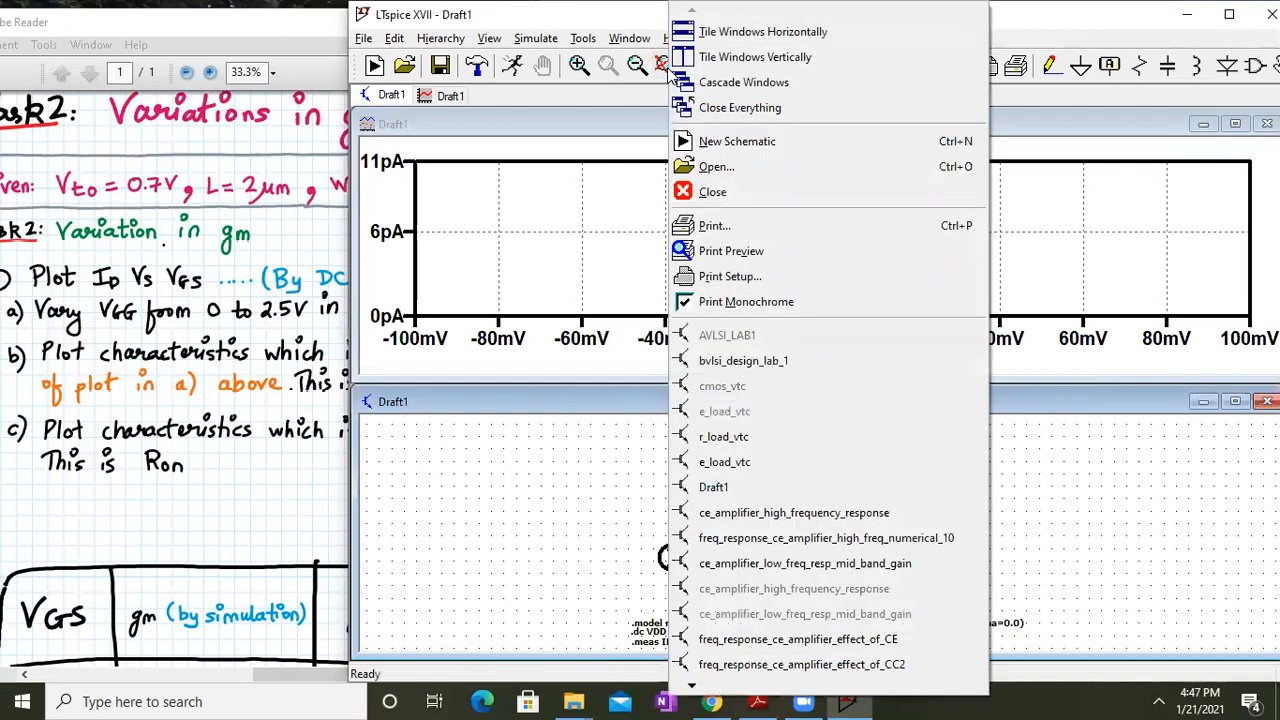
click(640, 200)
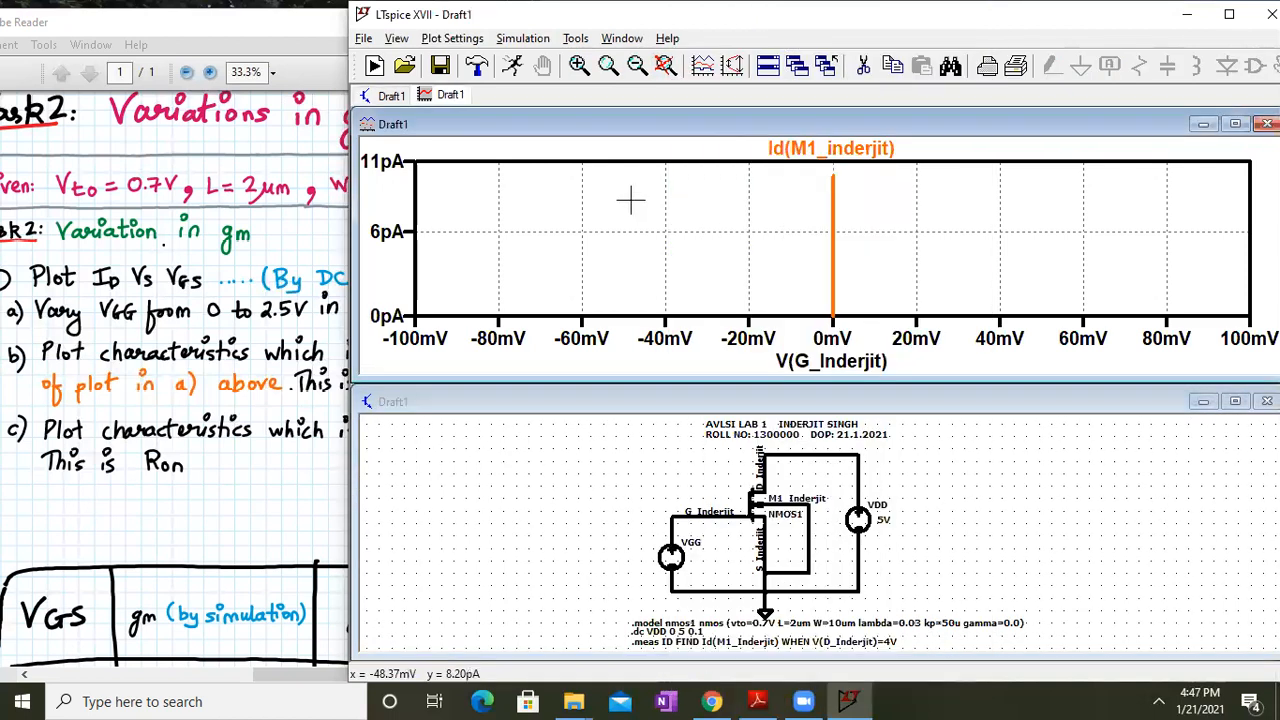
click(858, 145)
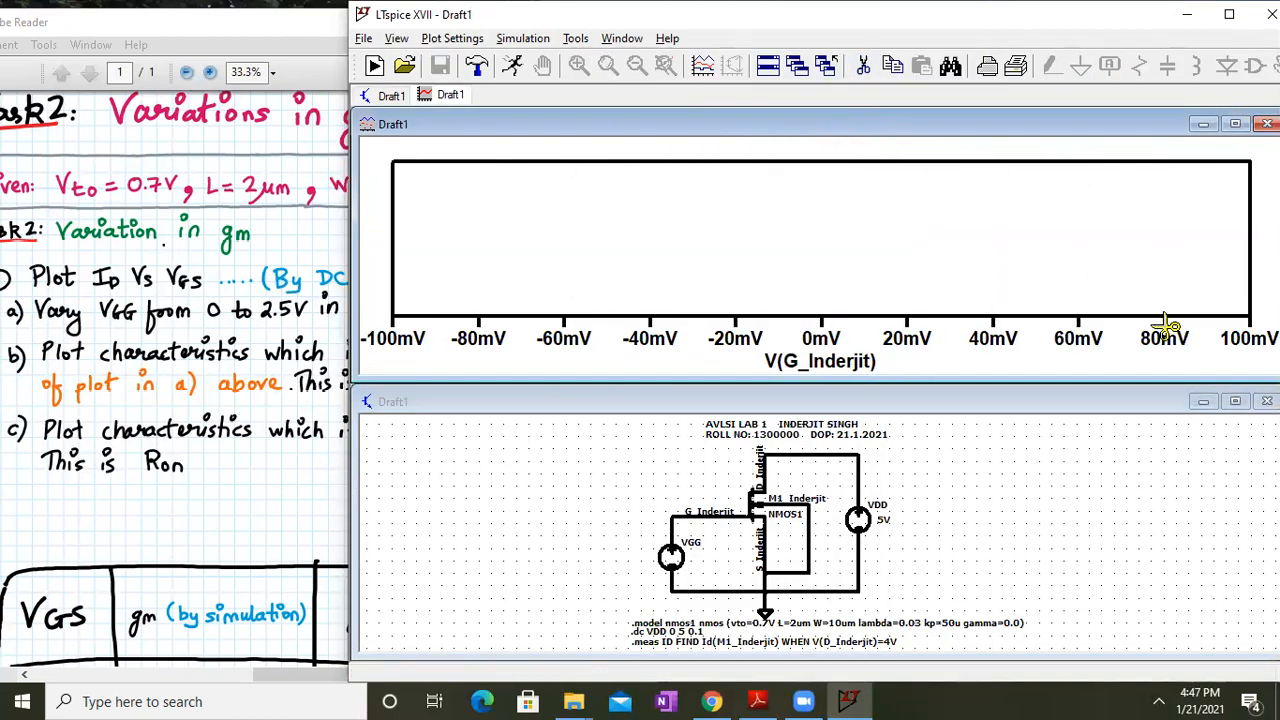
click(1236, 402)
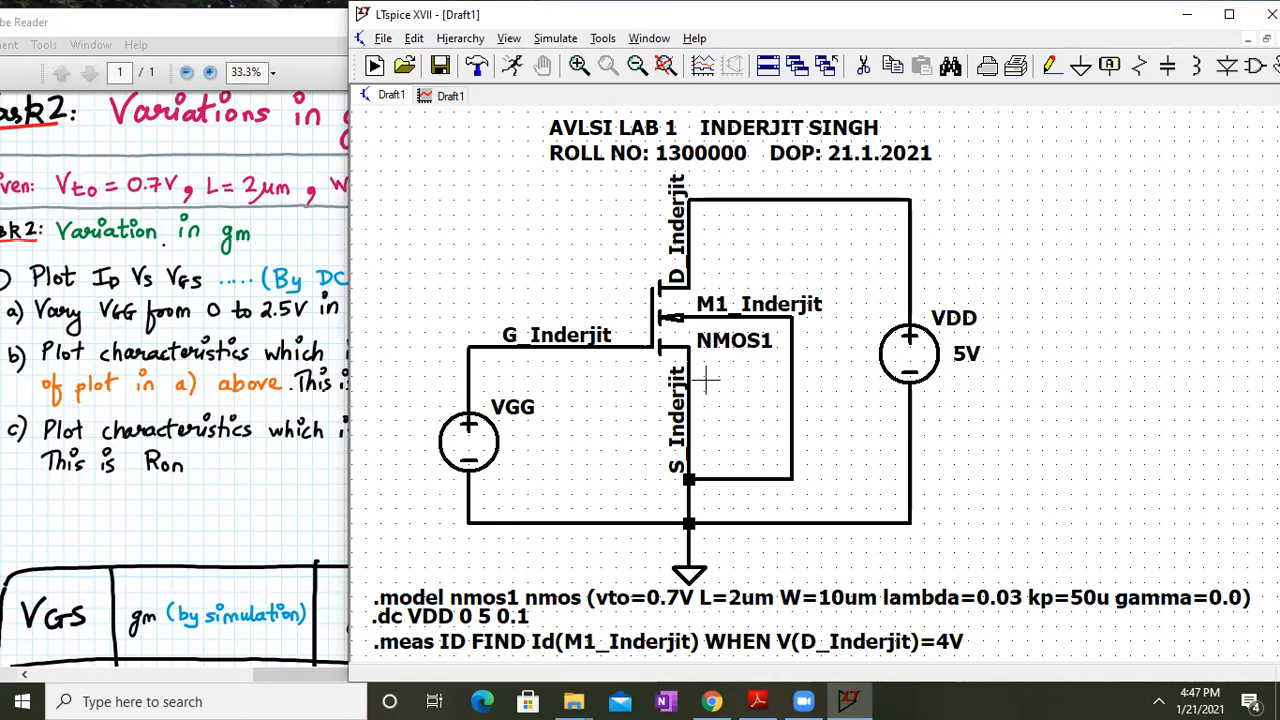
click(564, 42)
Change the DC sweep to source VGG with a stop value of 2.5 V
click(605, 220)
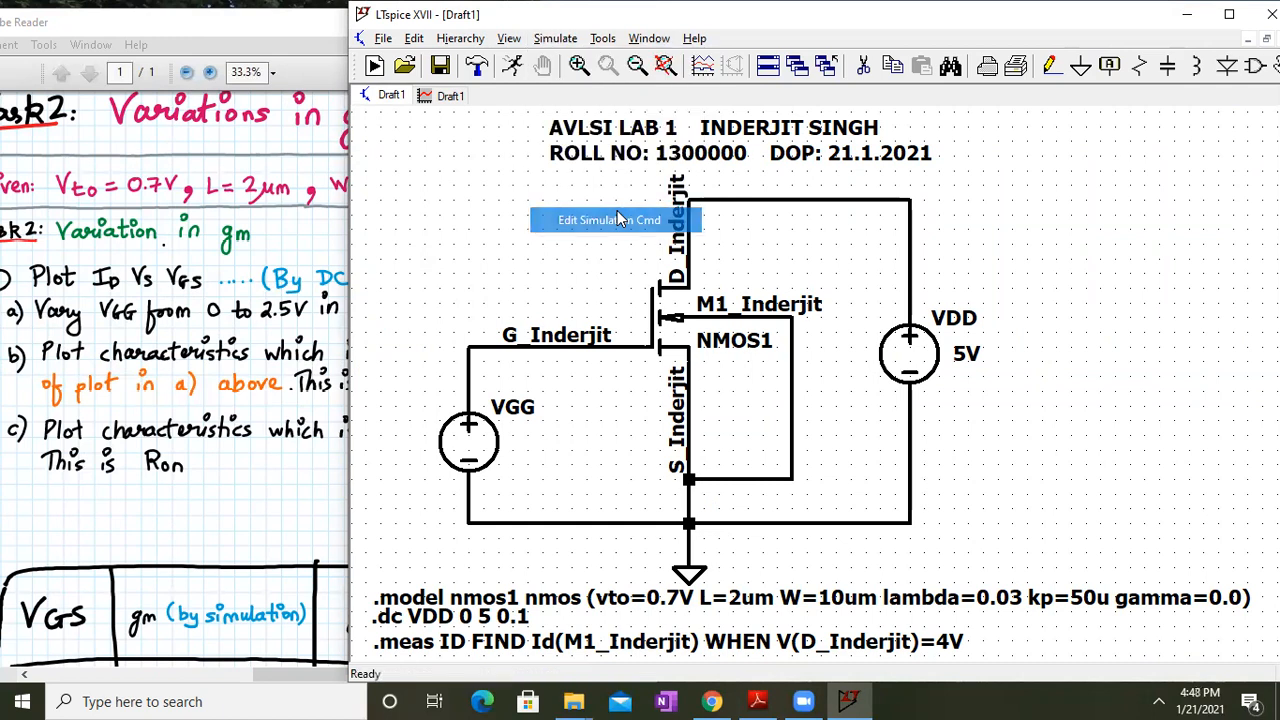
key(BackSpace)
key(BackSpace)
text(GG)
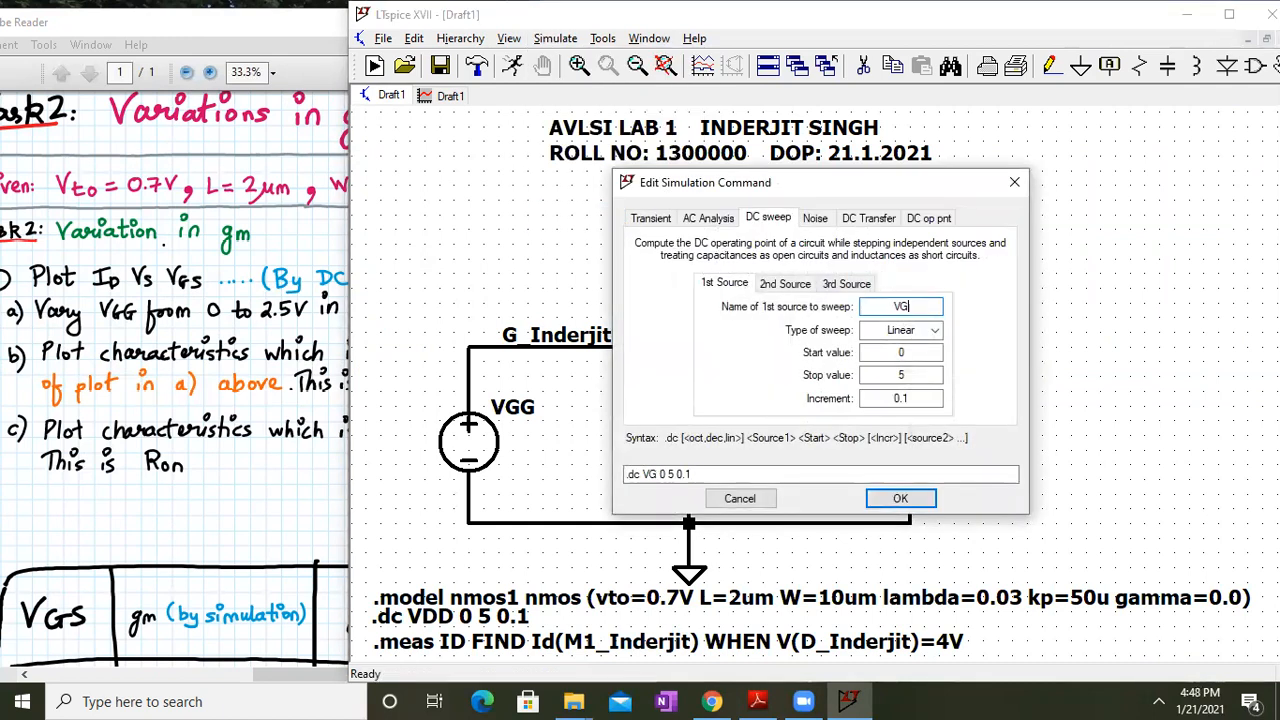
click(895, 374)
text(2.5)
key(Delete)
click(903, 497)
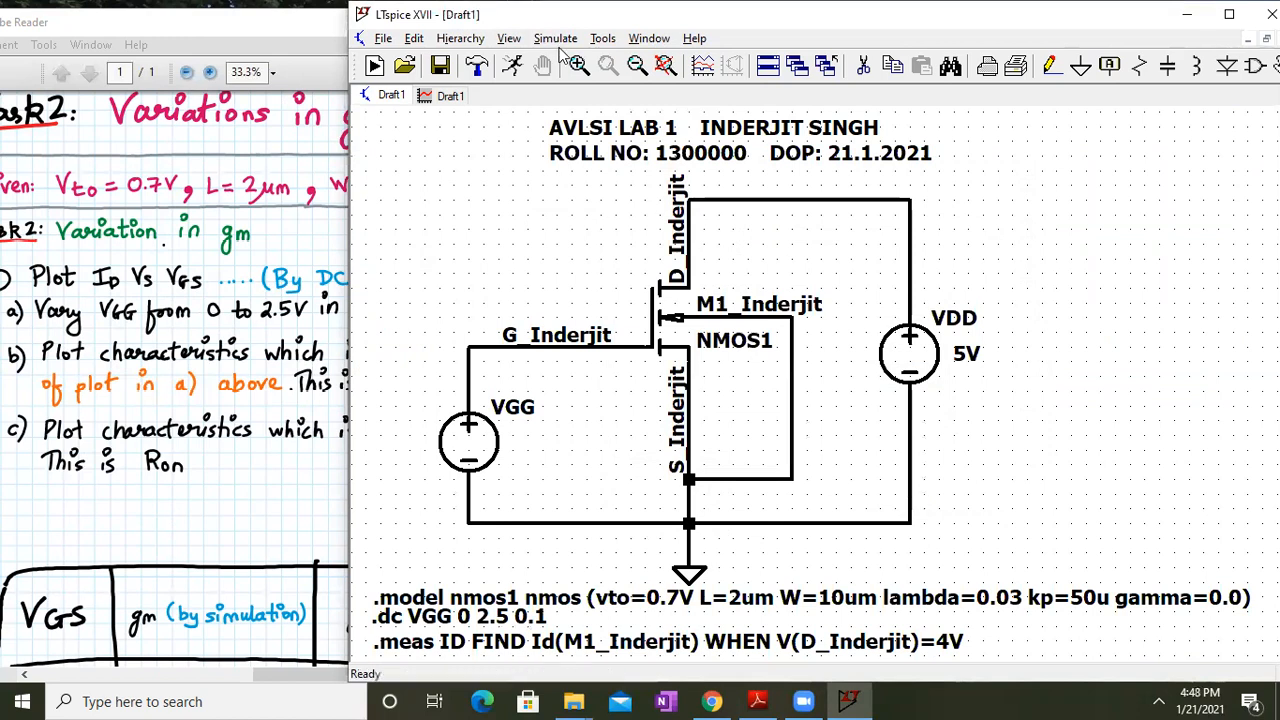
Run the simulation with the updated VGG 0–2.5 V sweep
click(560, 40)
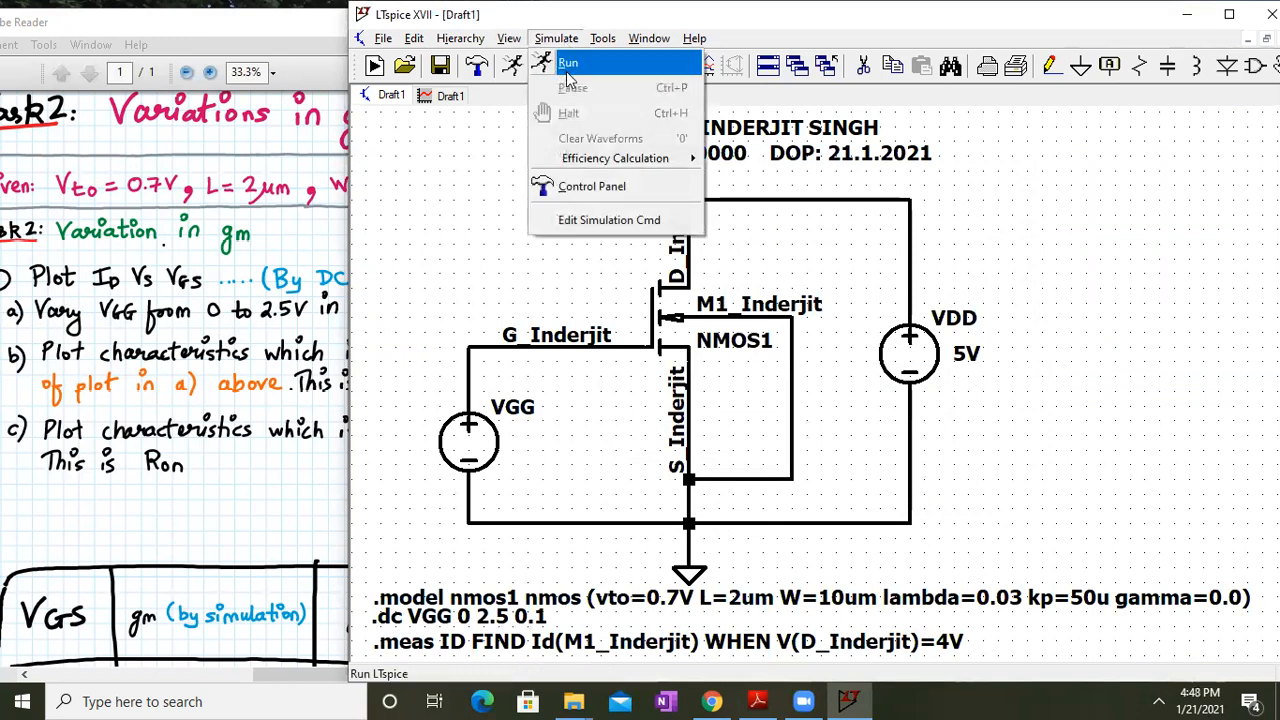
click(568, 68)
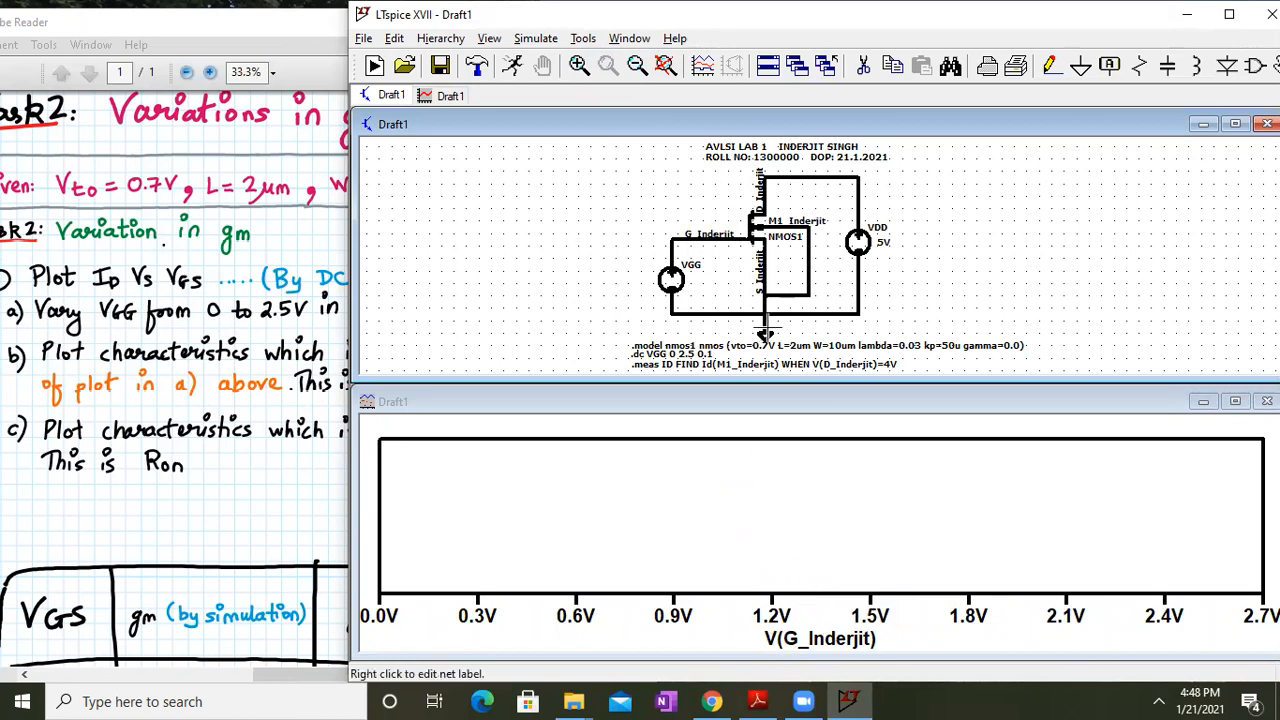
scroll(790, 304, up, 1)
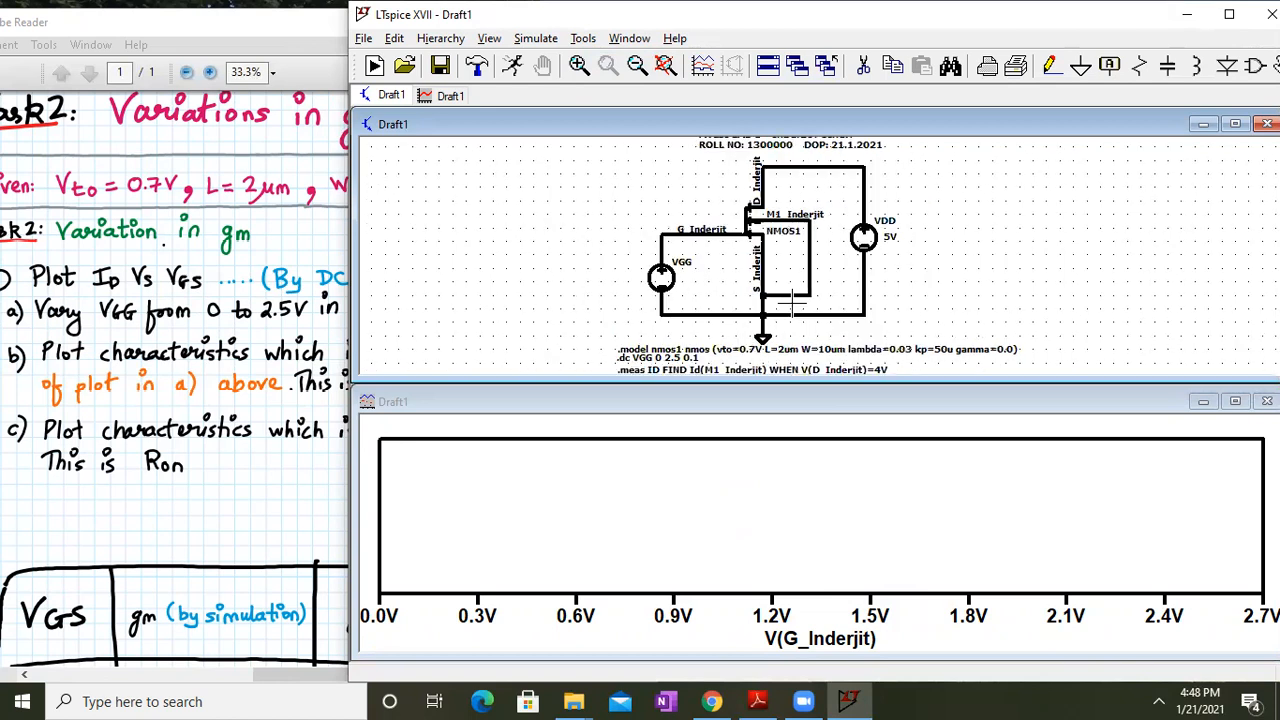
scroll(788, 306, up, 2)
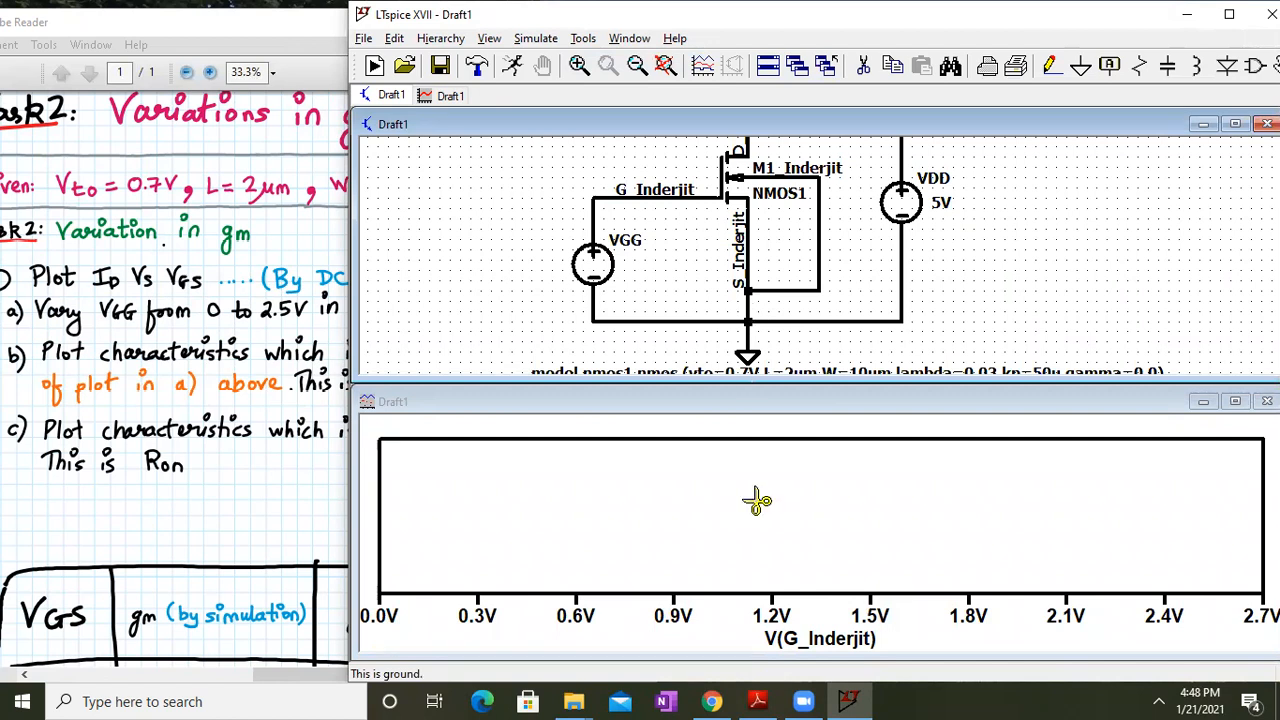
Plot Id(M1_inderjit) against gate voltage, then scroll the Task 2 notes down to the table
right_click(651, 451)
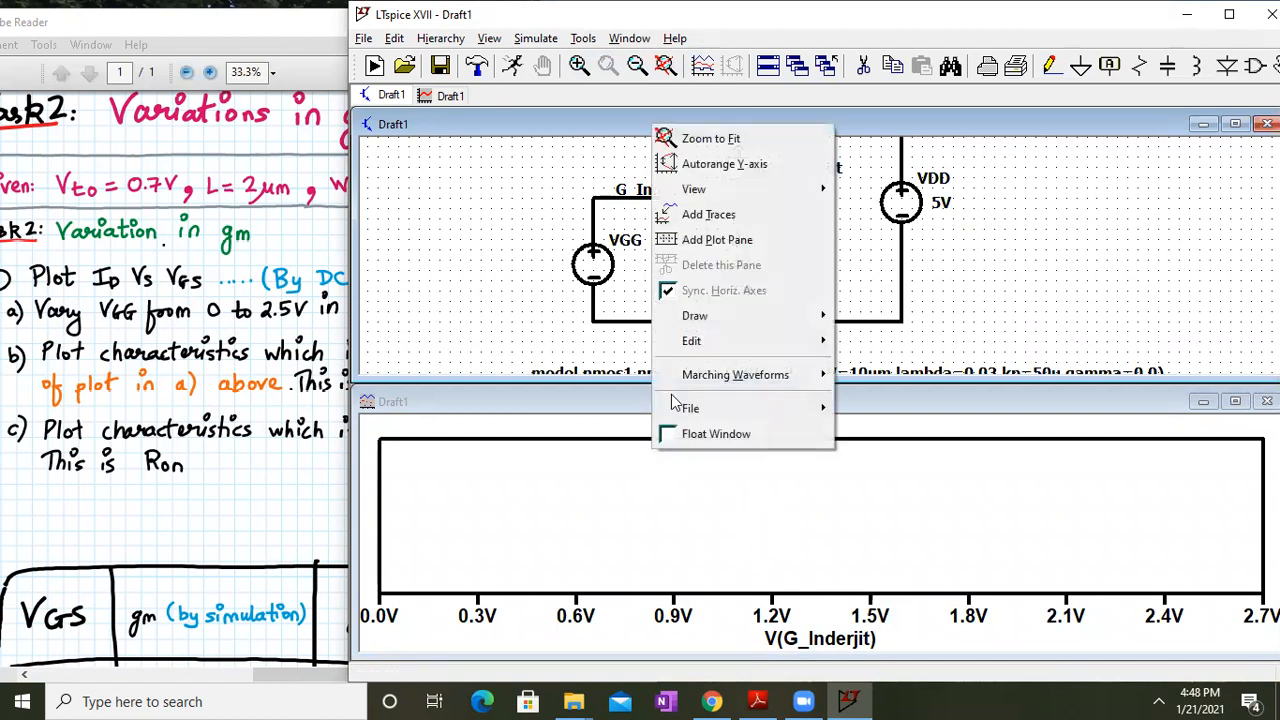
click(743, 214)
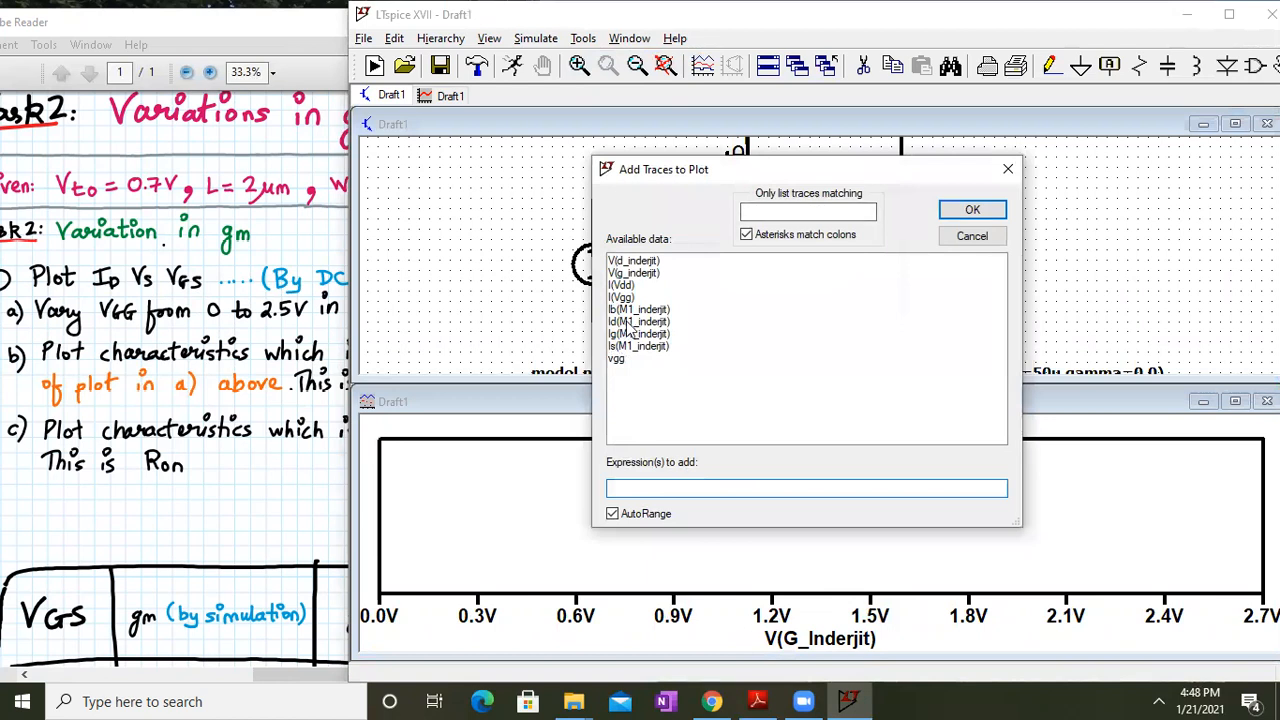
click(638, 322)
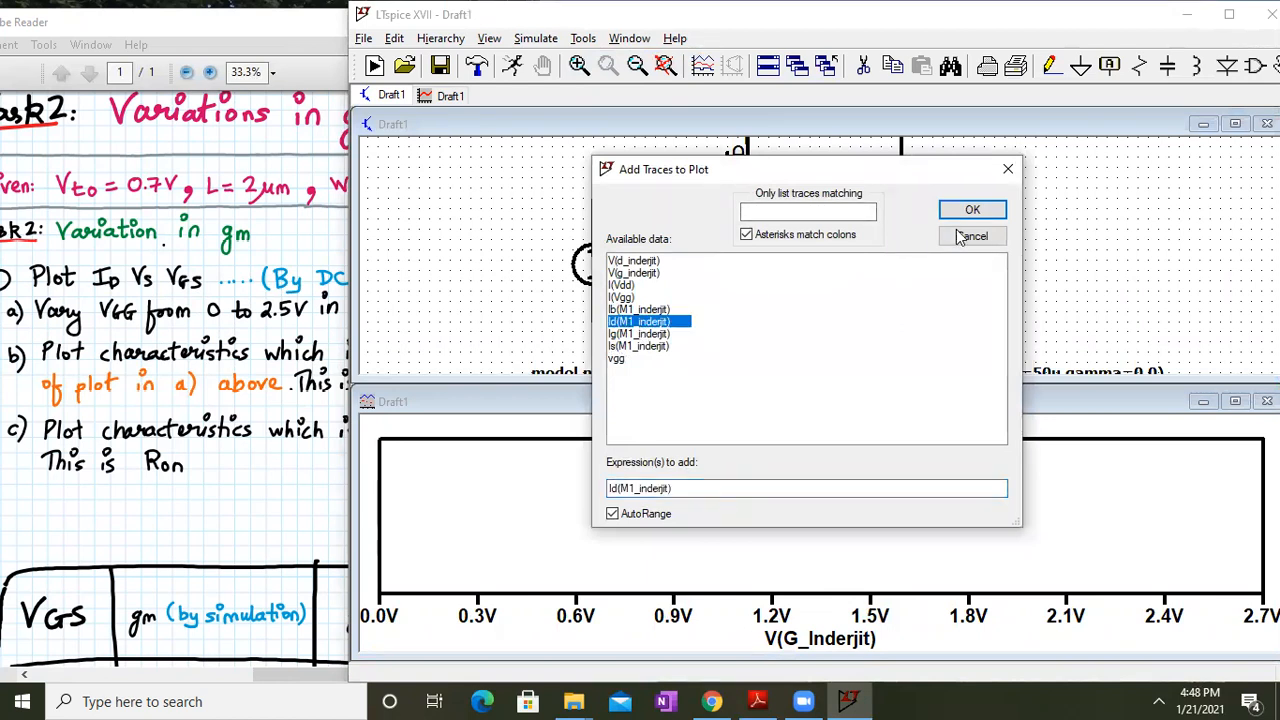
click(985, 213)
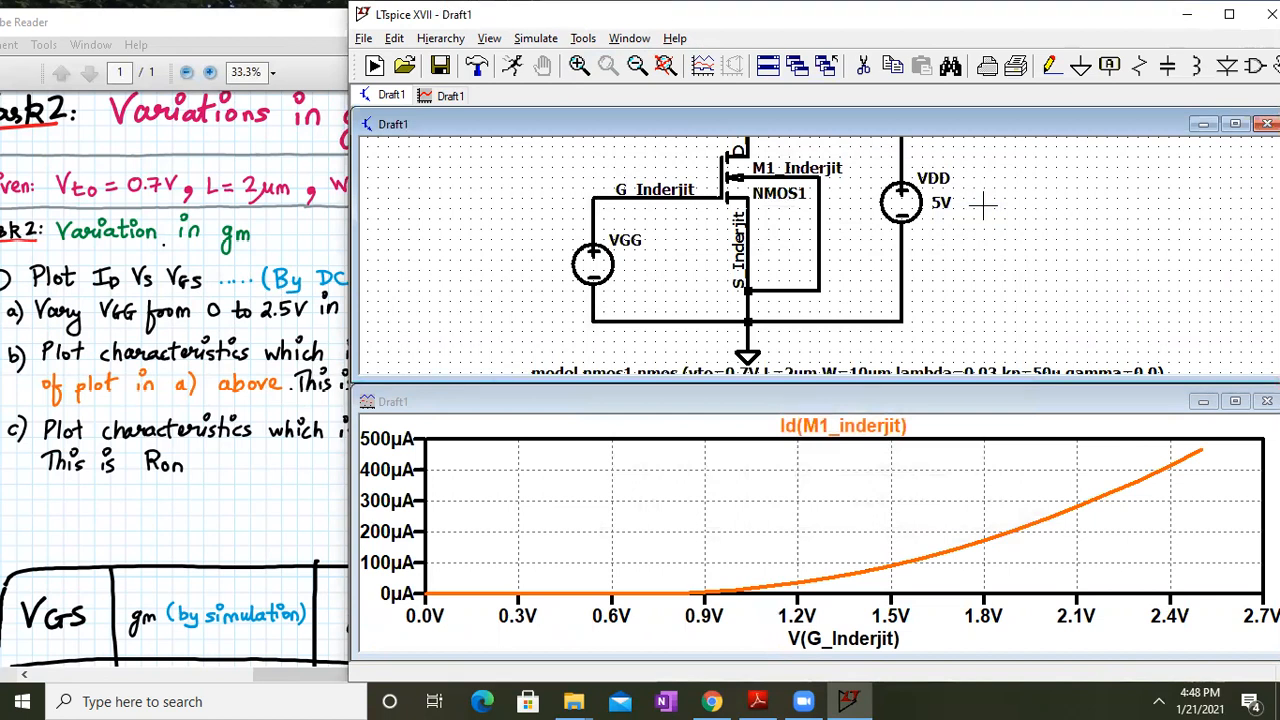
click(275, 366)
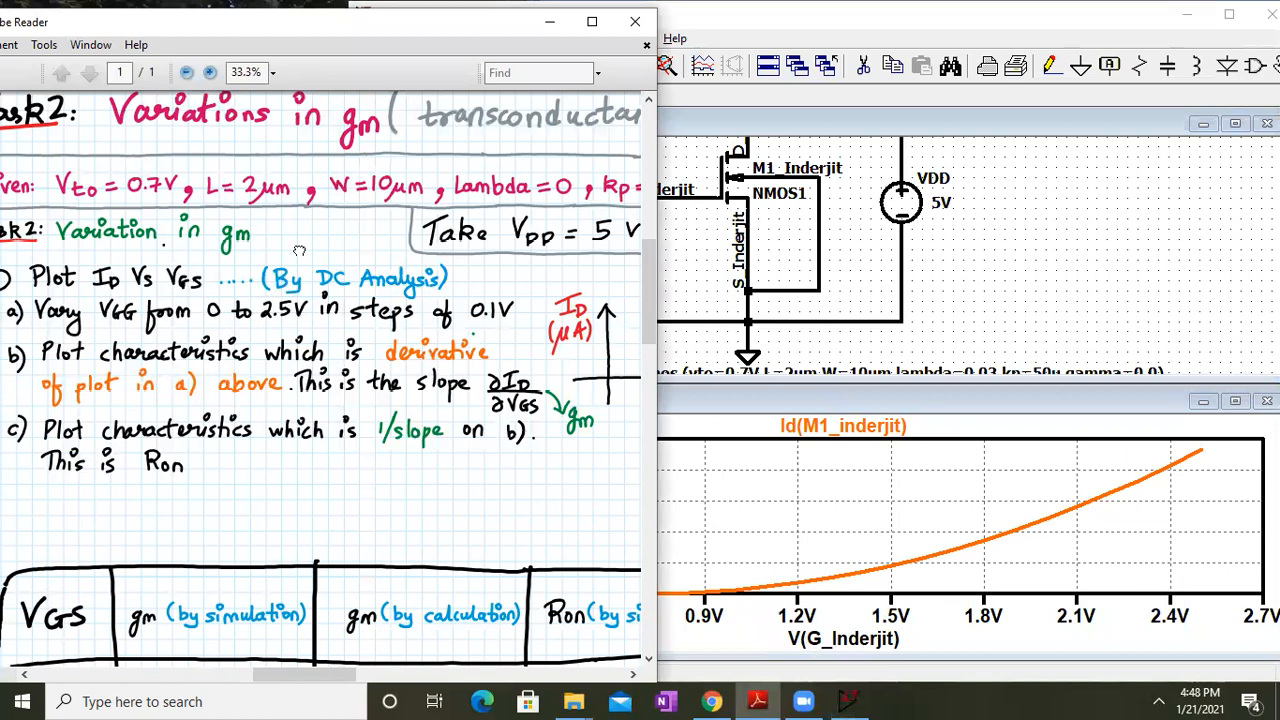
scroll(300, 250, down, 3)
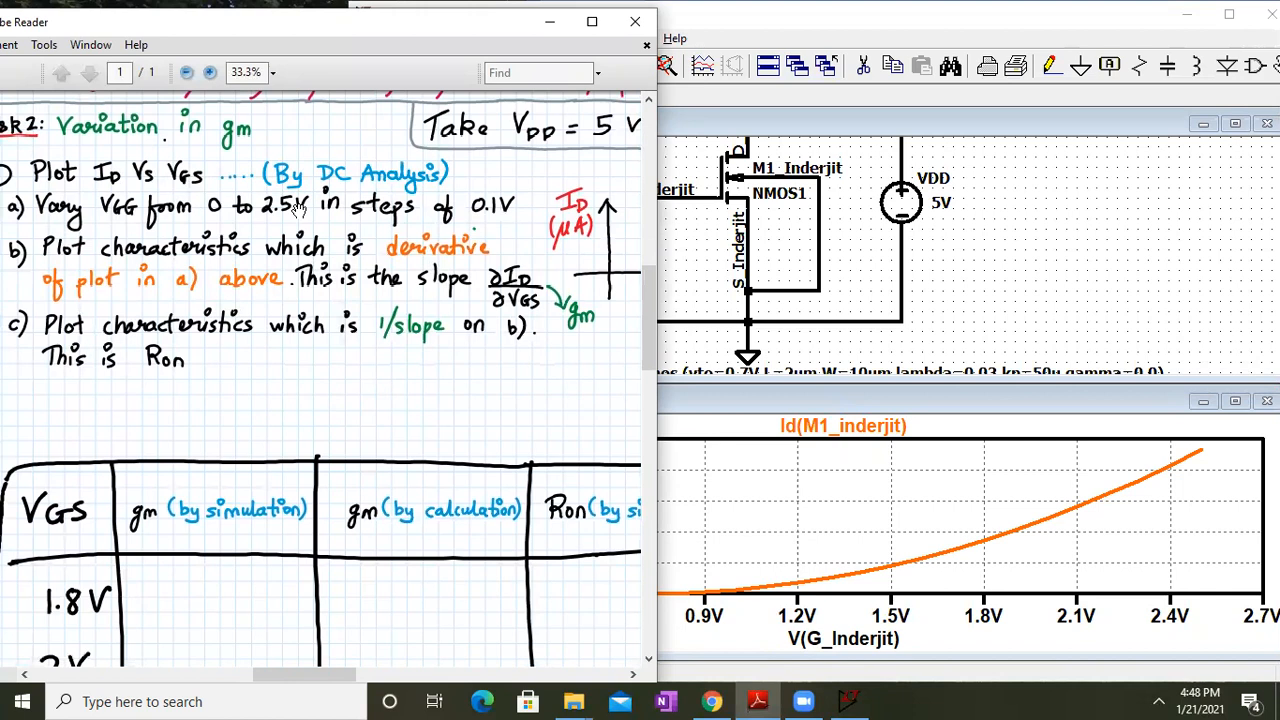
Add a second plot pane with Id(M1_inderjit) moved to the upper pane, LTspice maximized
click(908, 500)
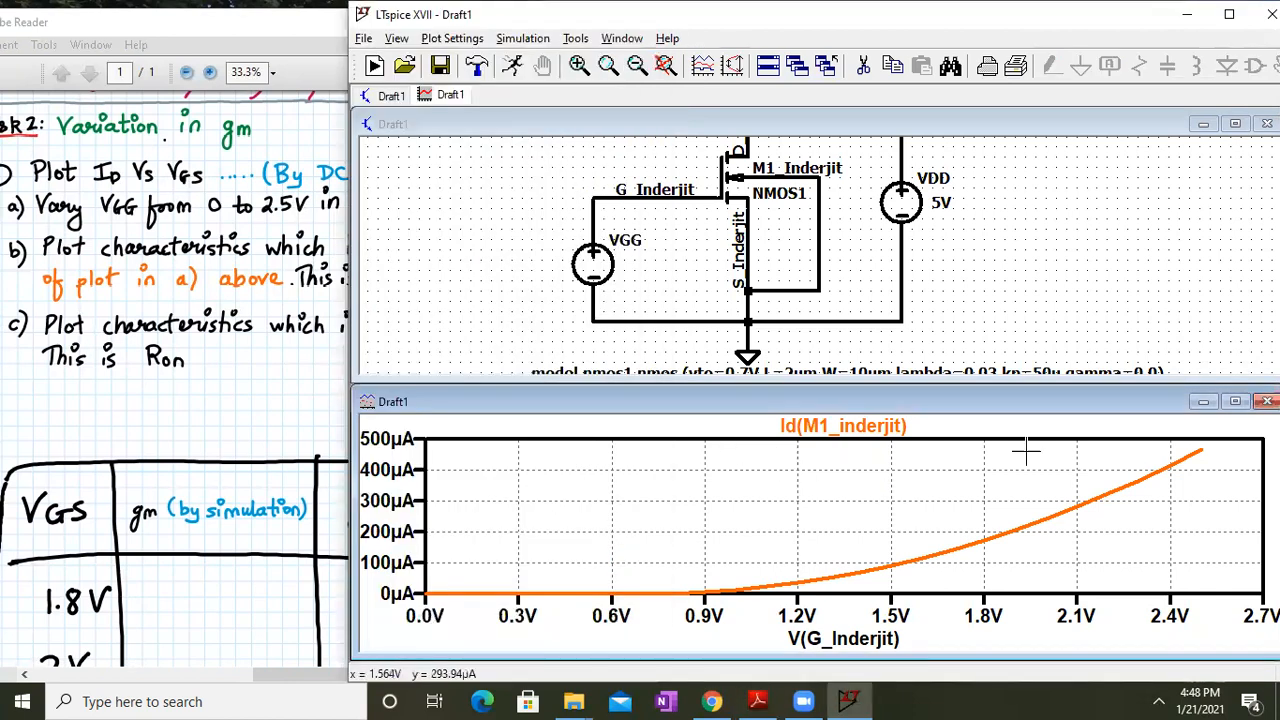
click(1237, 402)
right_click(748, 322)
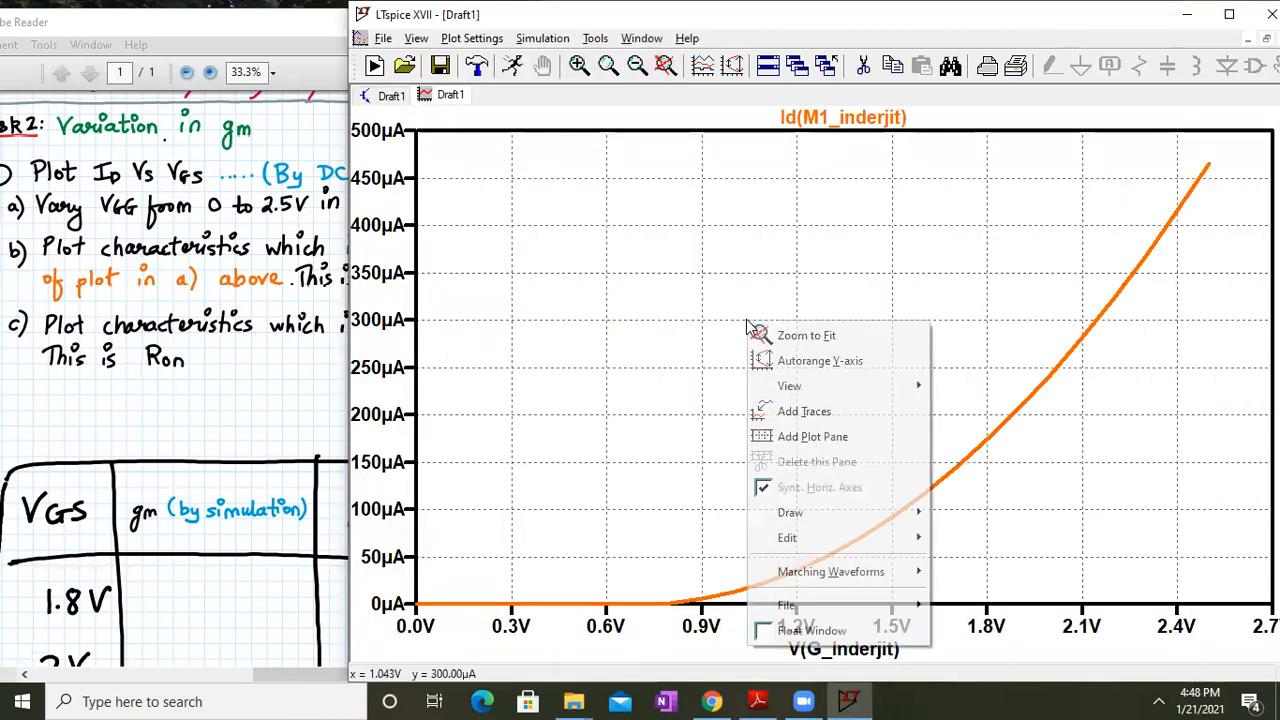
click(806, 437)
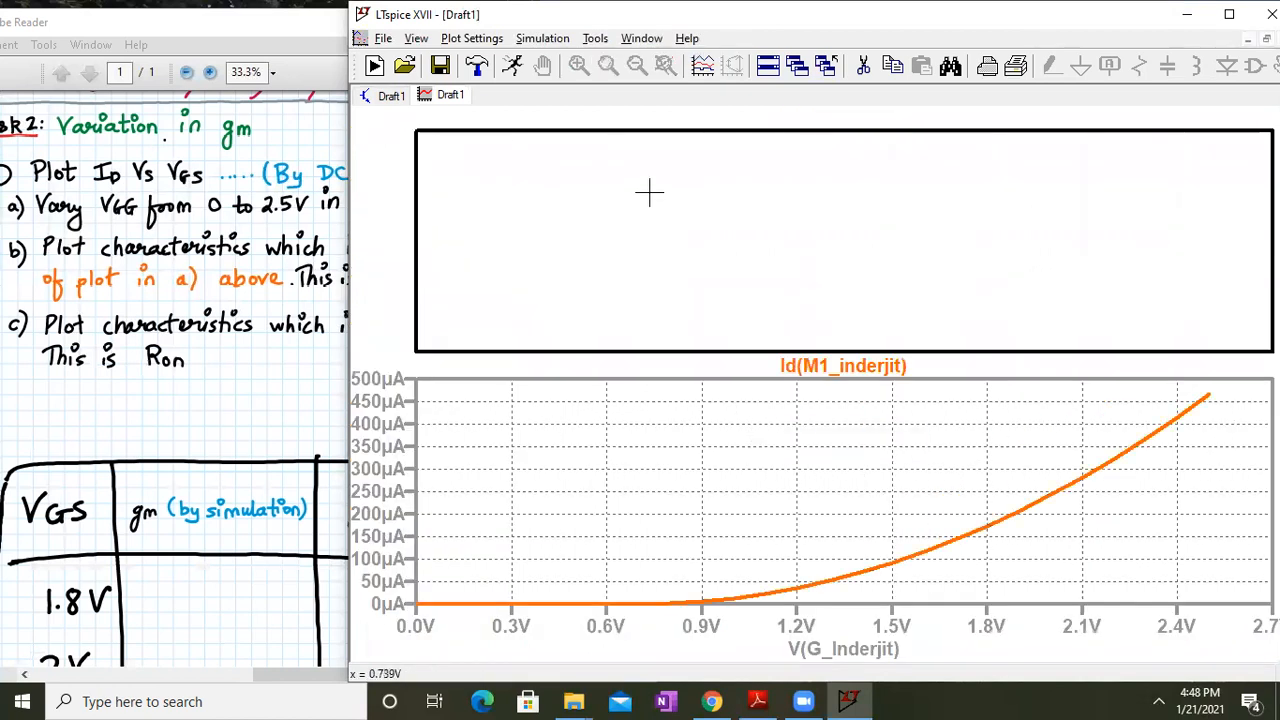
drag(889, 365, 826, 200)
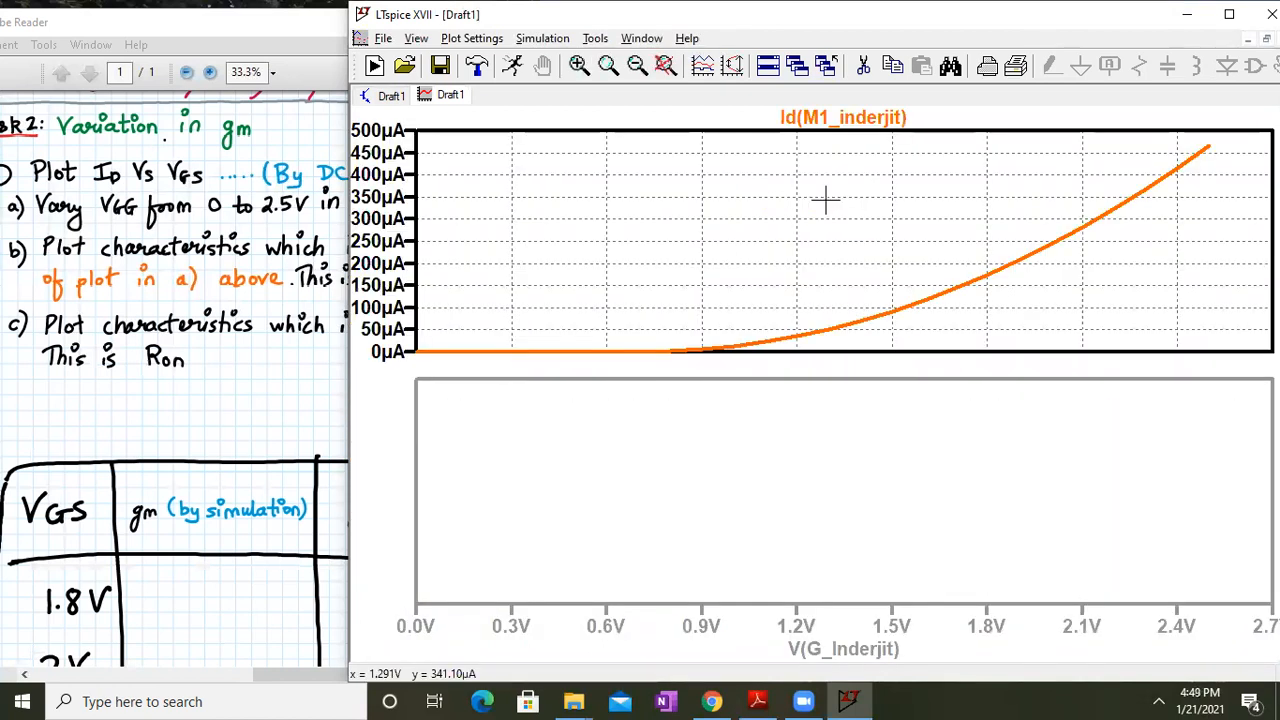
right_click(840, 488)
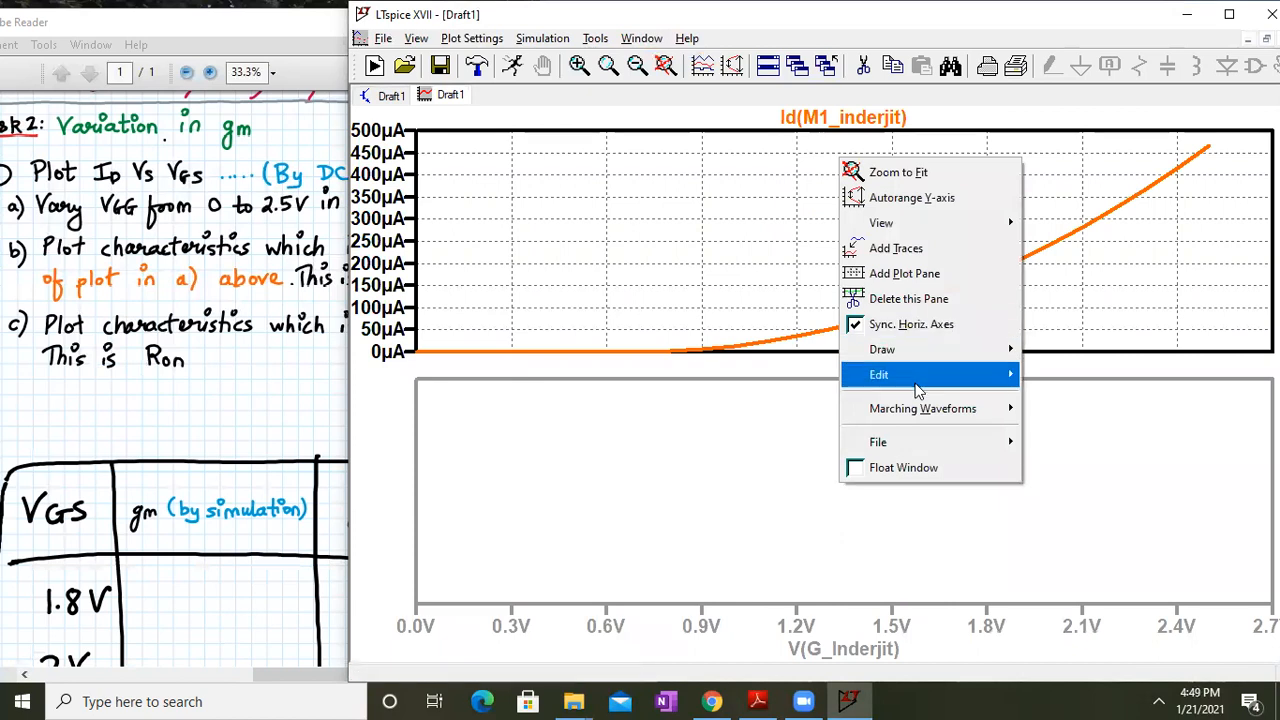
mouse_move(915, 378)
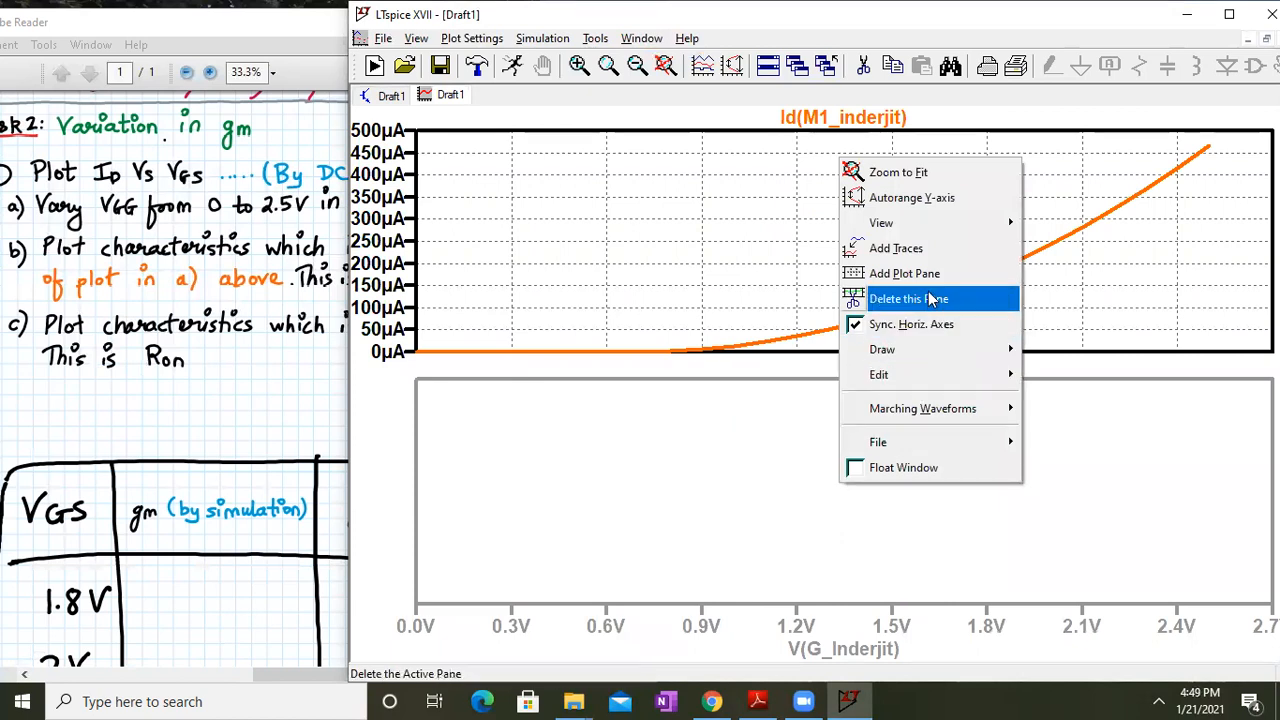
mouse_move(885, 352)
click(751, 305)
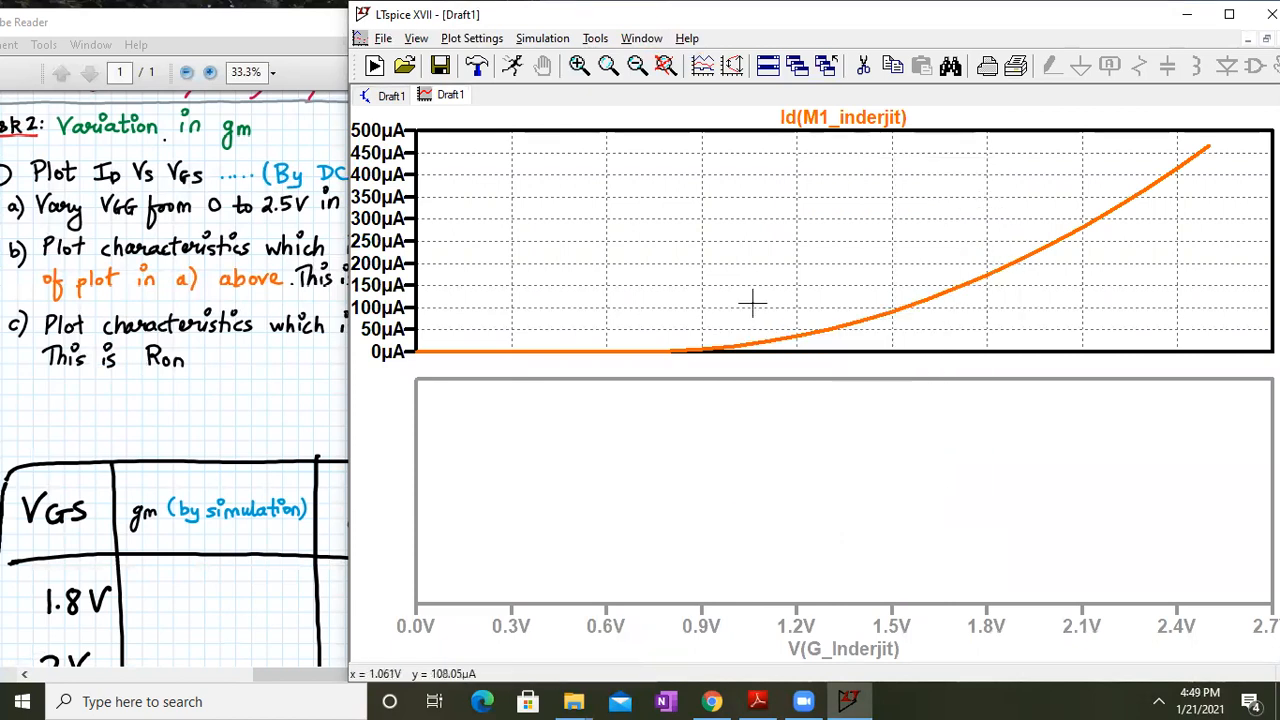
click(1229, 14)
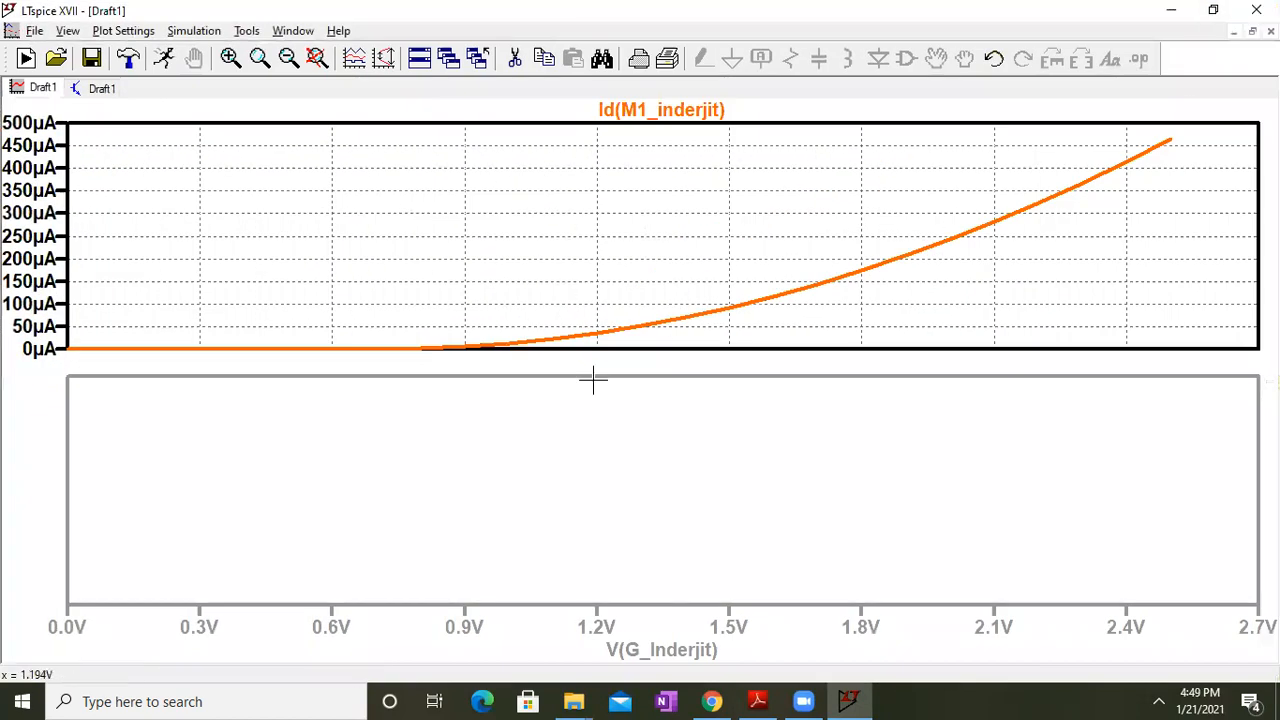
Add the Ig(M1_inderjit) and Id(M1_inderjit) traces to the empty lower pane
right_click(588, 461)
click(660, 238)
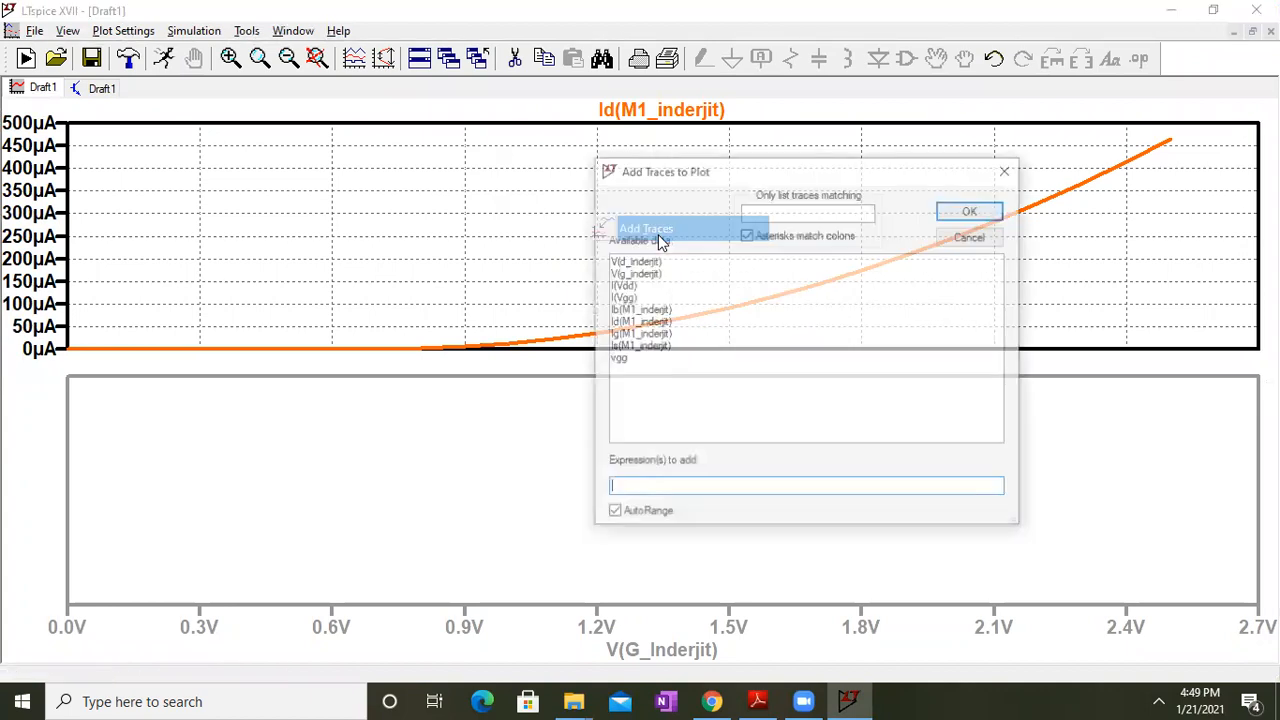
click(655, 333)
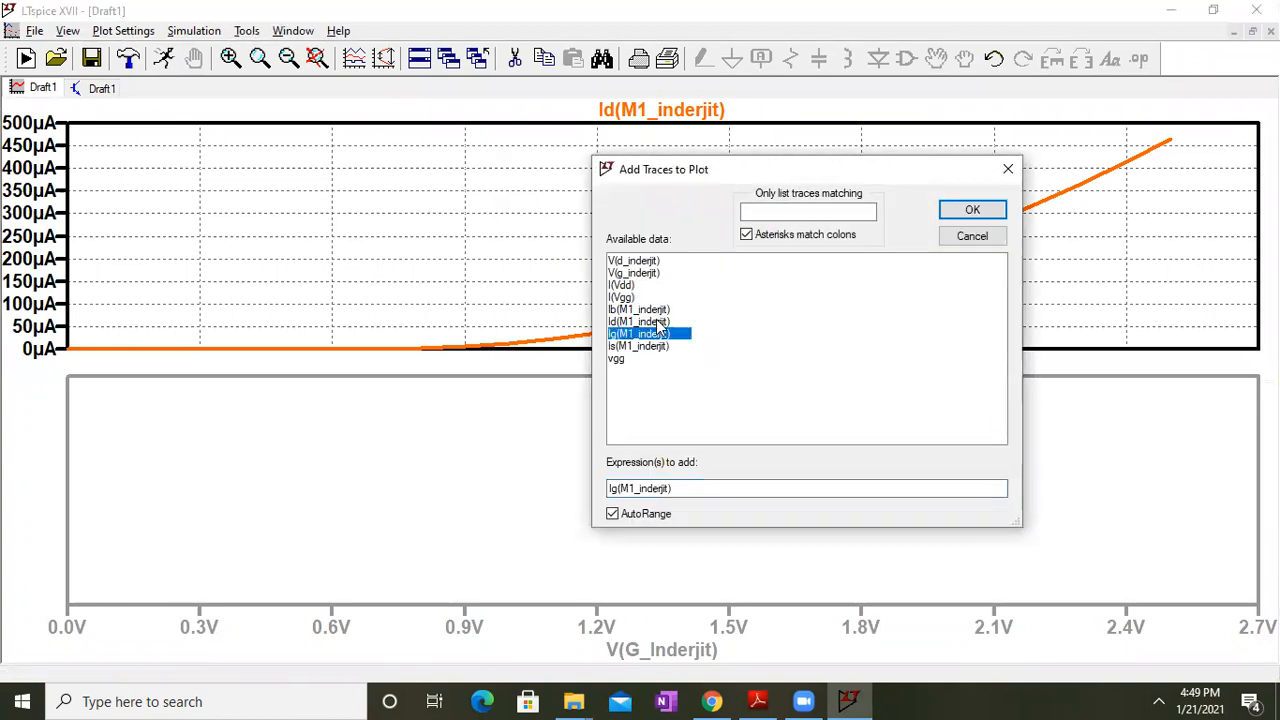
click(660, 322)
drag(675, 487, 558, 514)
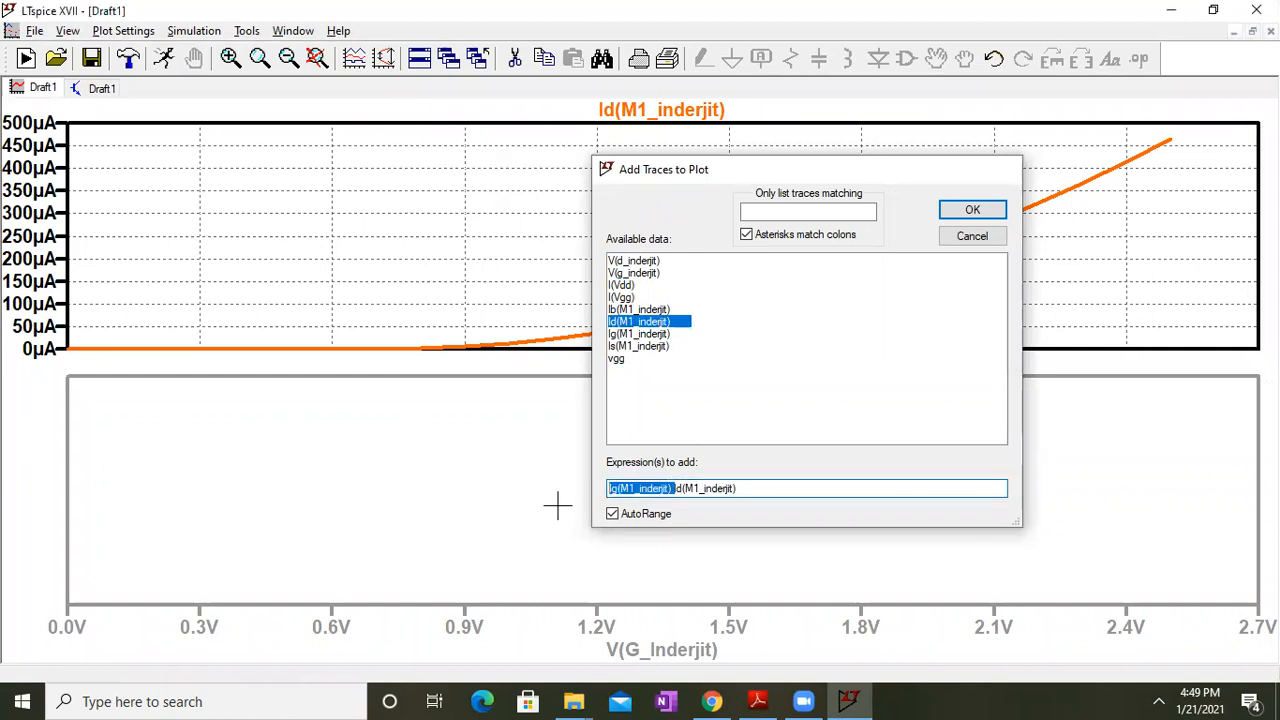
key(Return)
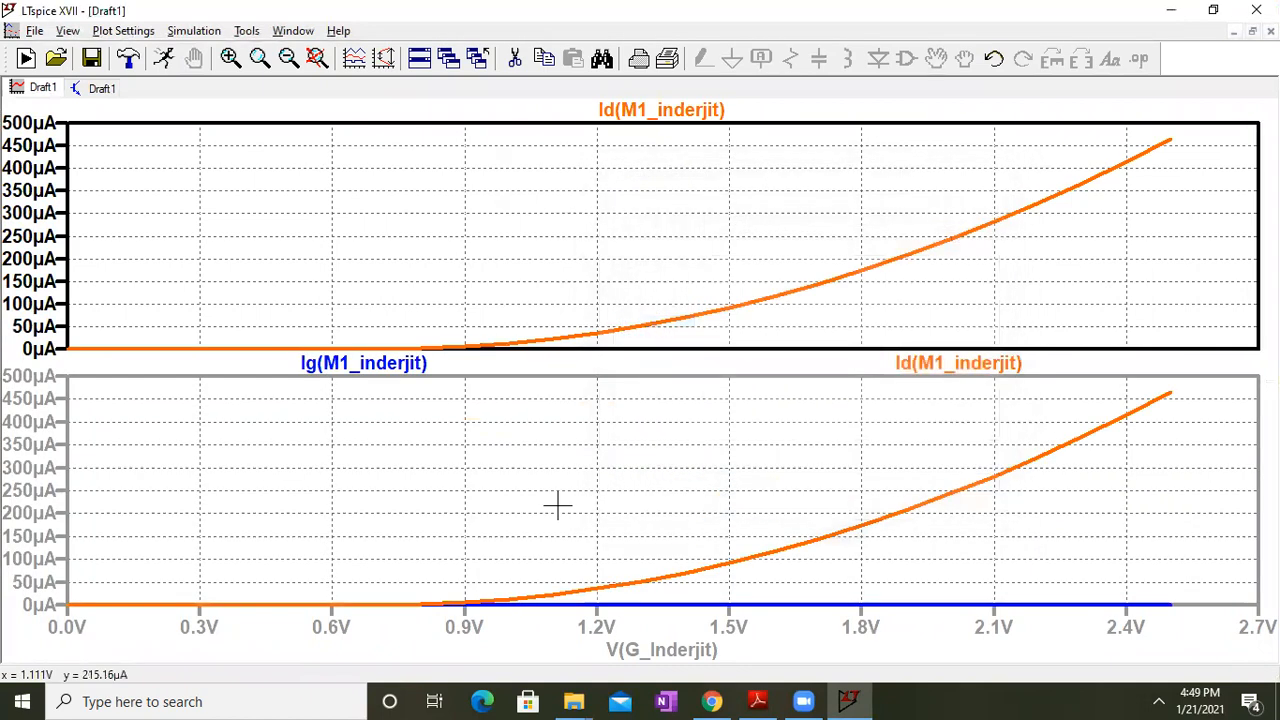
Change the Ig trace expression to 1/d(Ig(M1_inderjit))
right_click(386, 369)
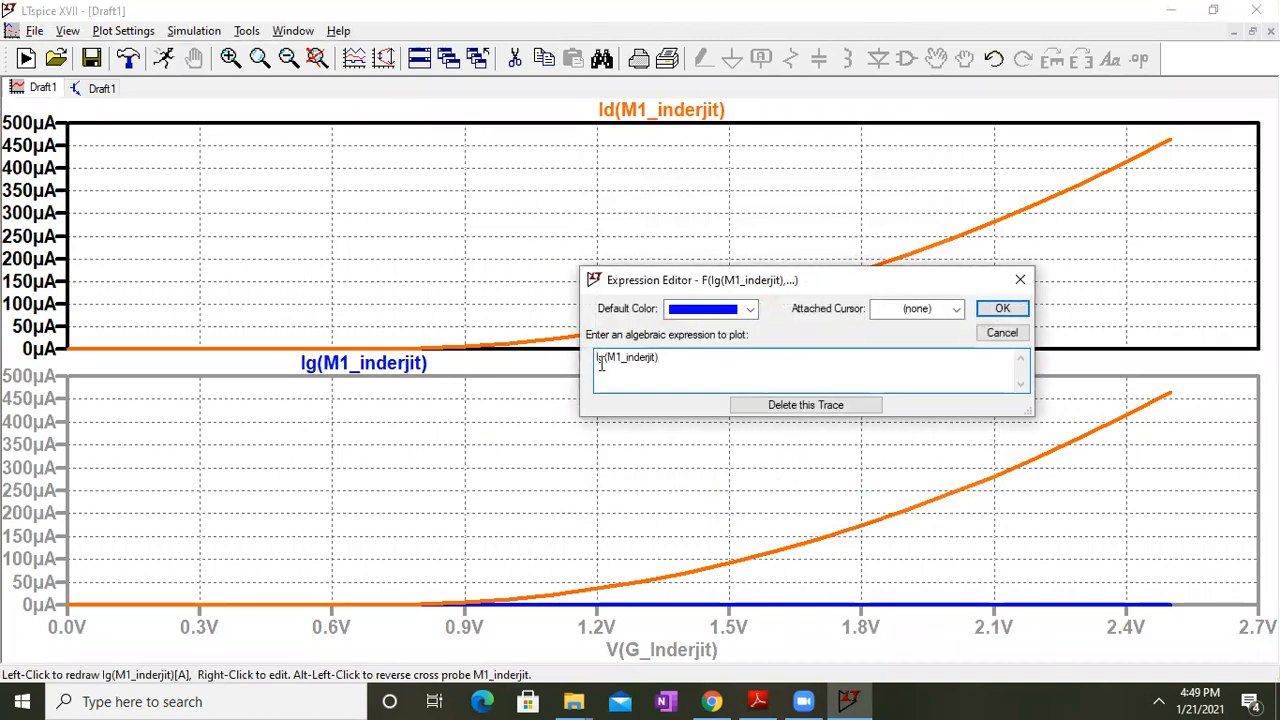
click(601, 365)
text(Id)
key(BackSpace)
key(BackSpace)
text(1/d()
click(700, 362)
text())
key(Return)
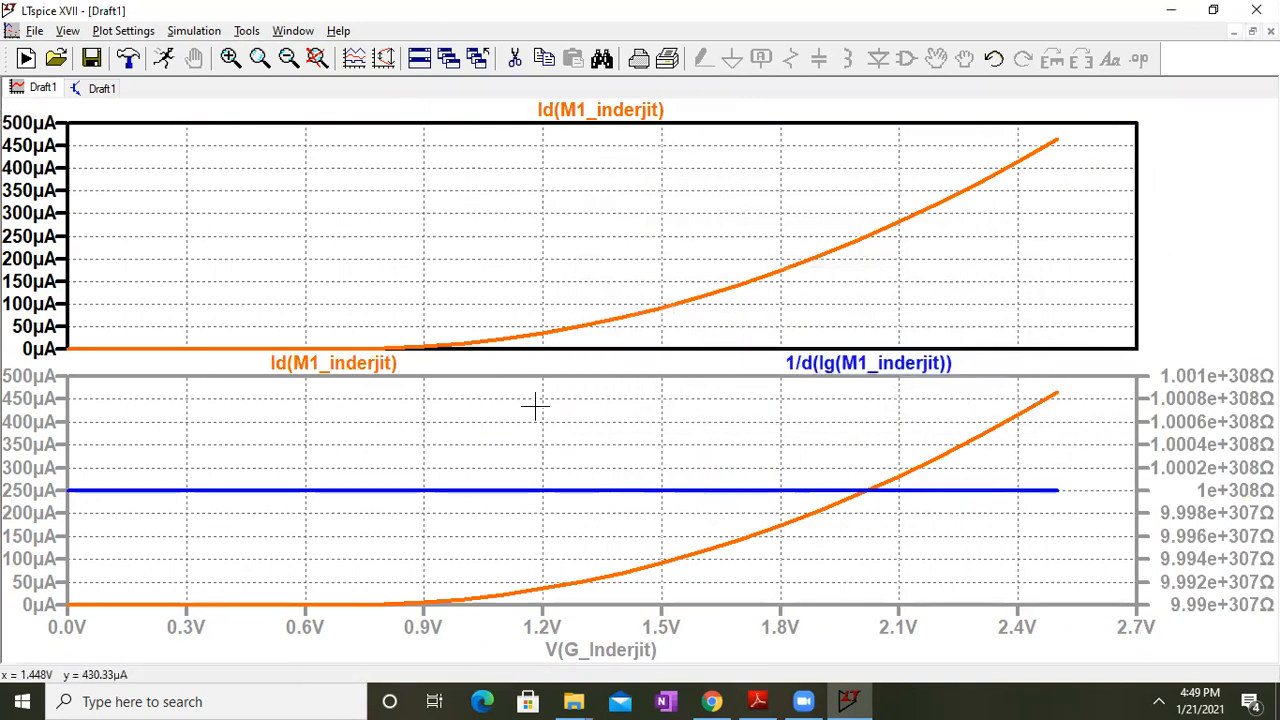
Delete the Id(M1_inderjit) trace from the lower pane and zoom the plots to fit
right_click(386, 376)
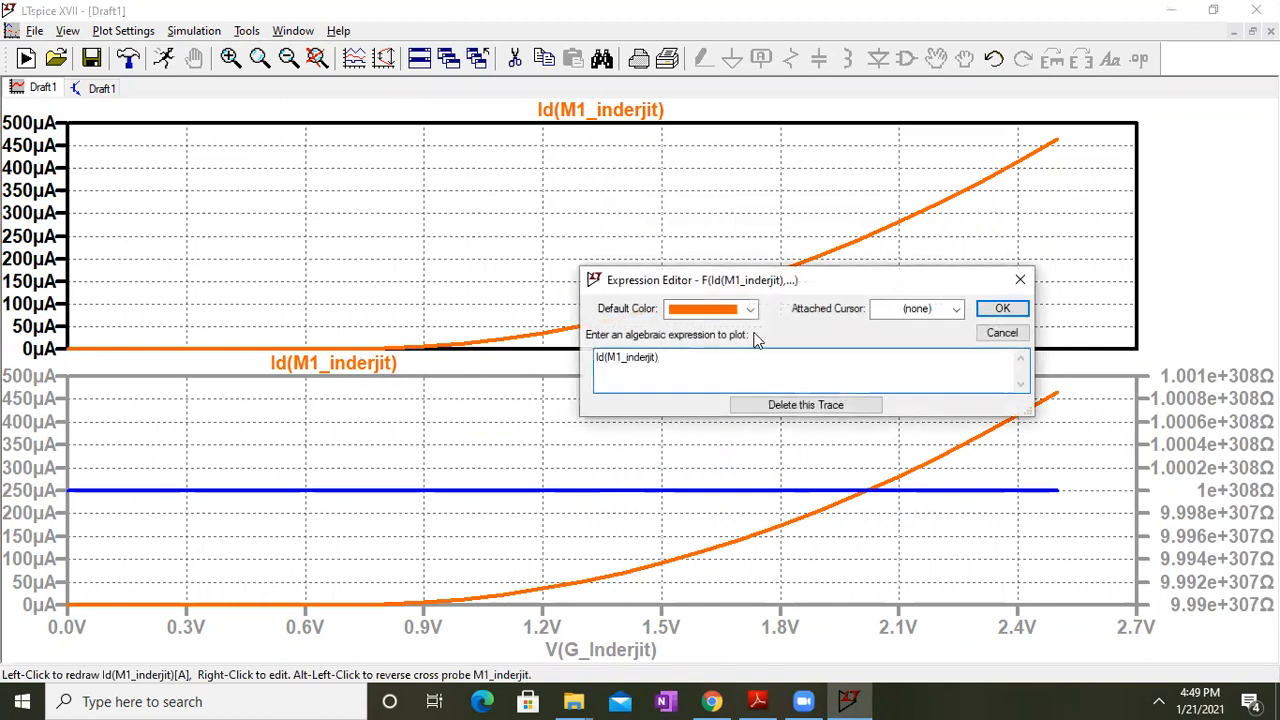
click(808, 405)
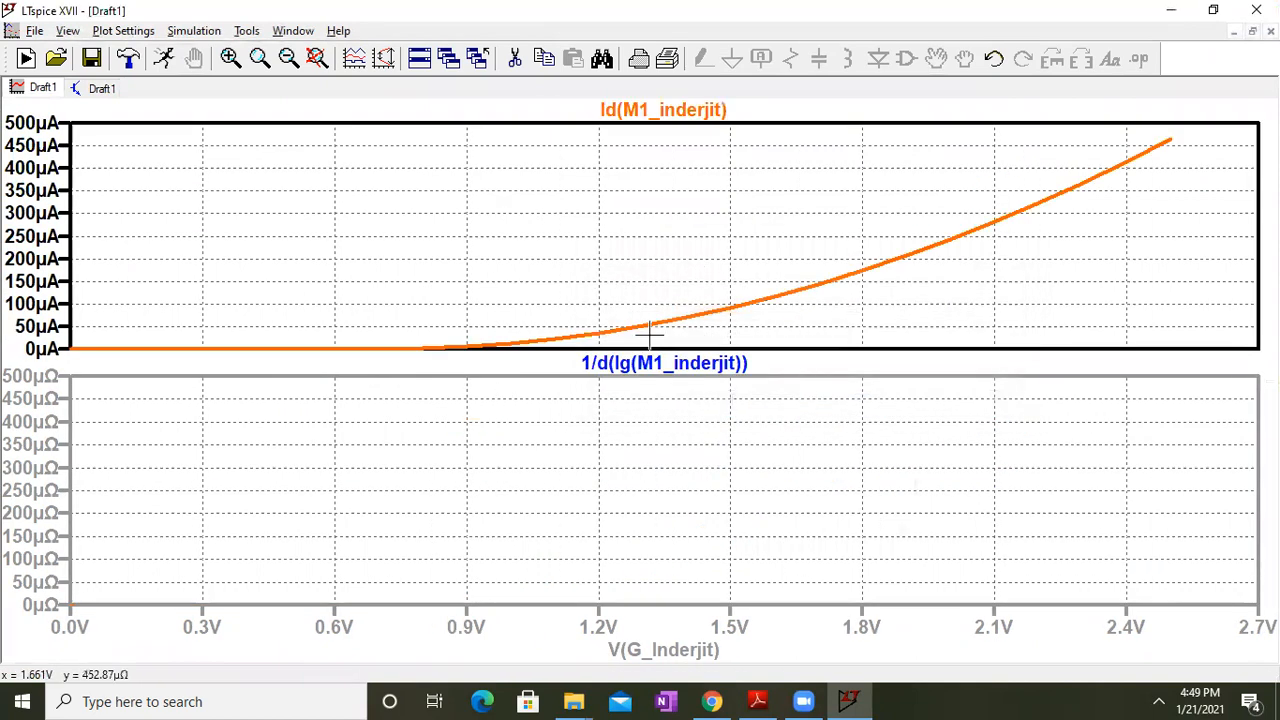
click(316, 59)
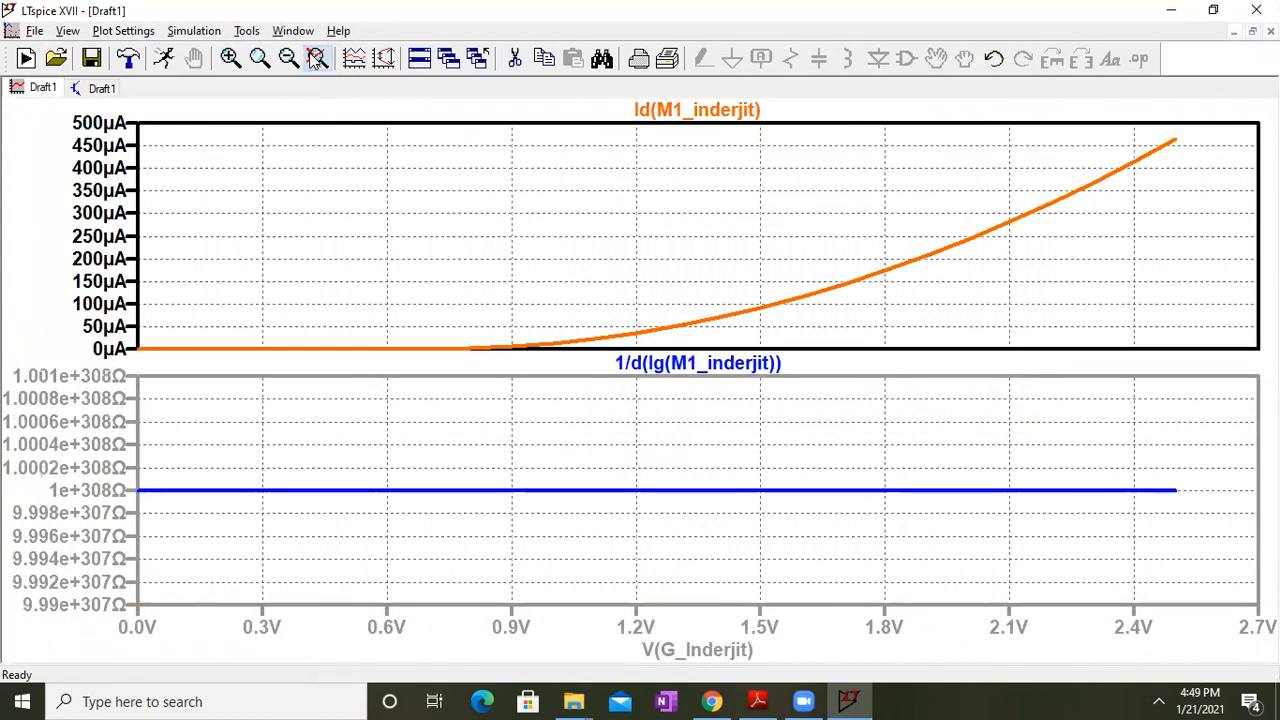
Switch to the schematic, restore the LTspice window size, and bring up the notes
click(100, 88)
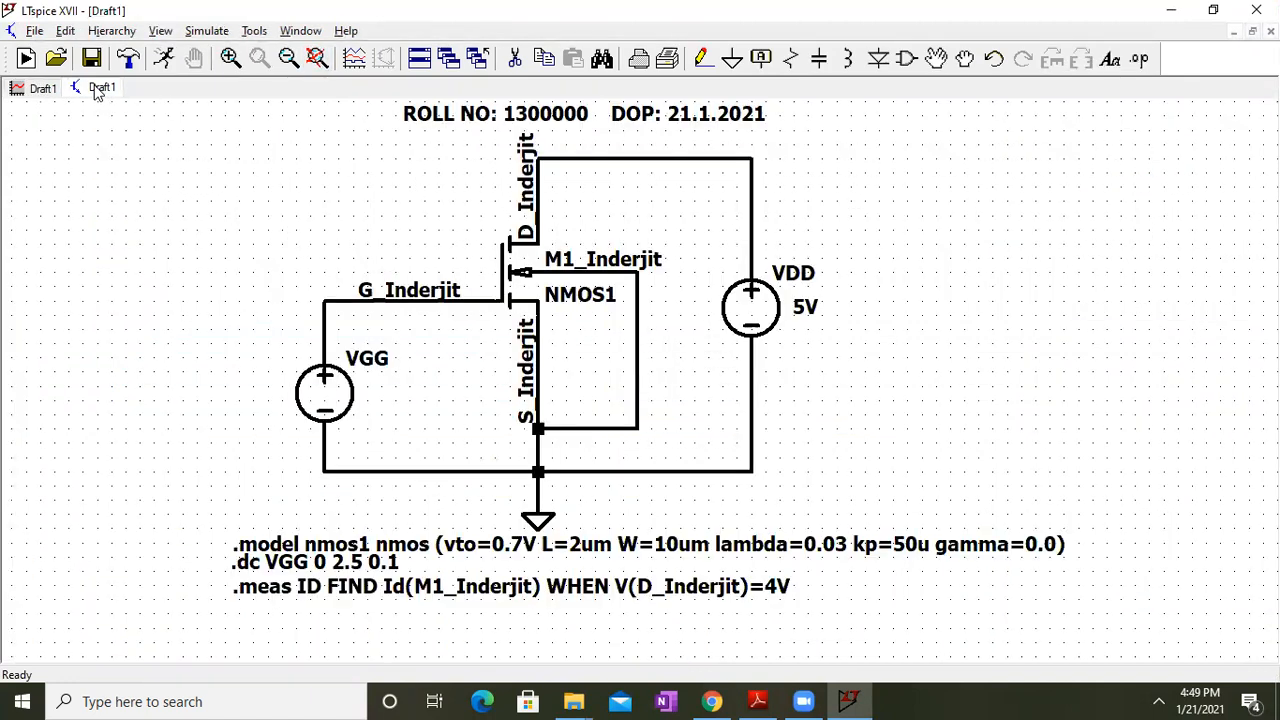
click(48, 89)
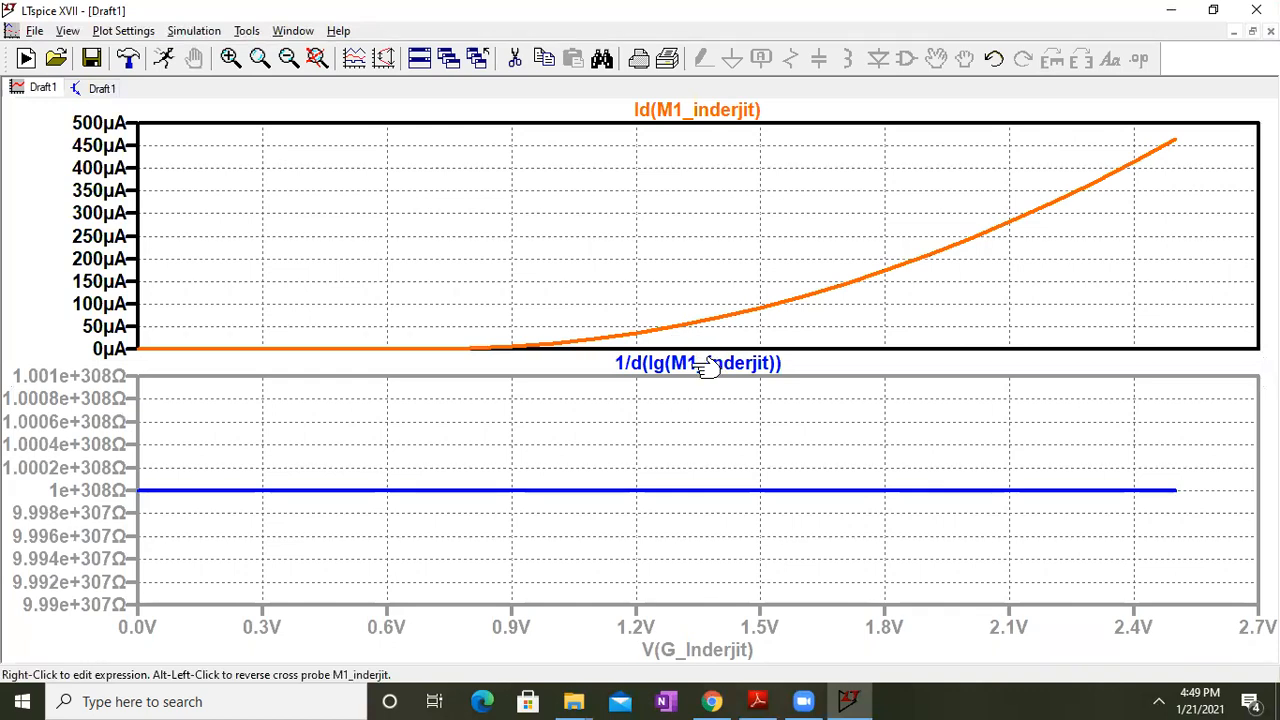
click(102, 88)
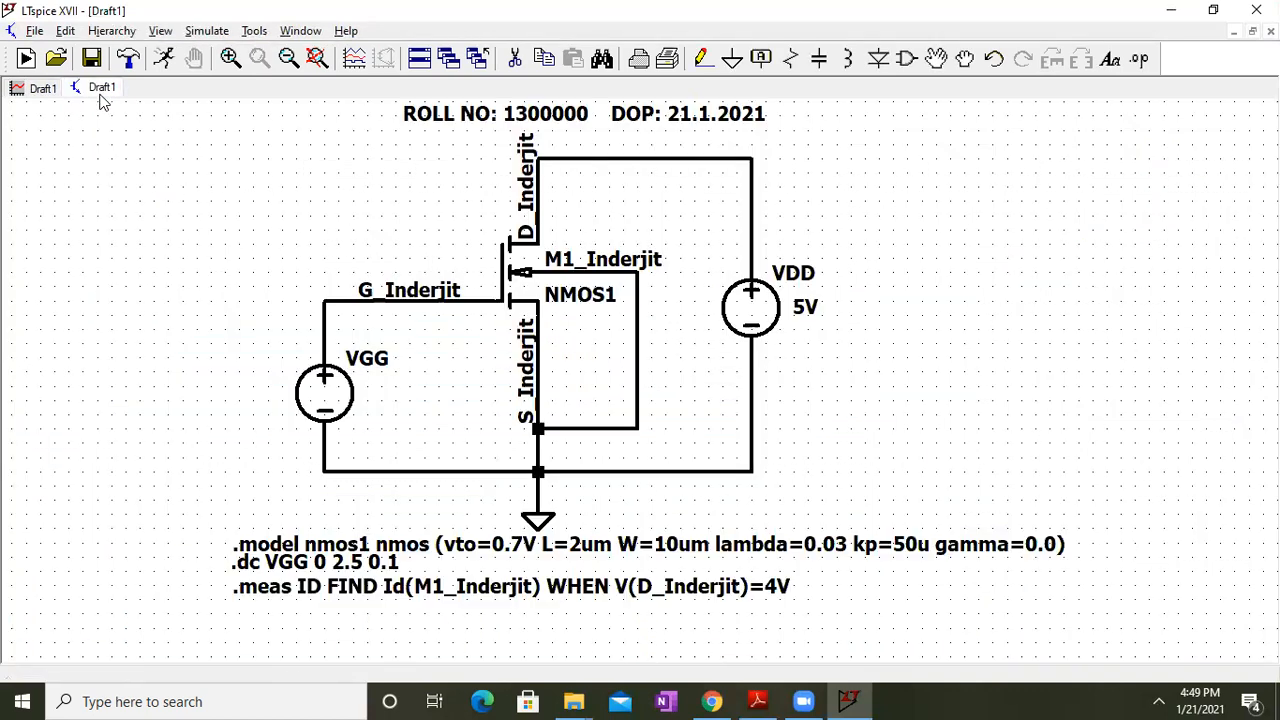
double_click(551, 6)
click(265, 401)
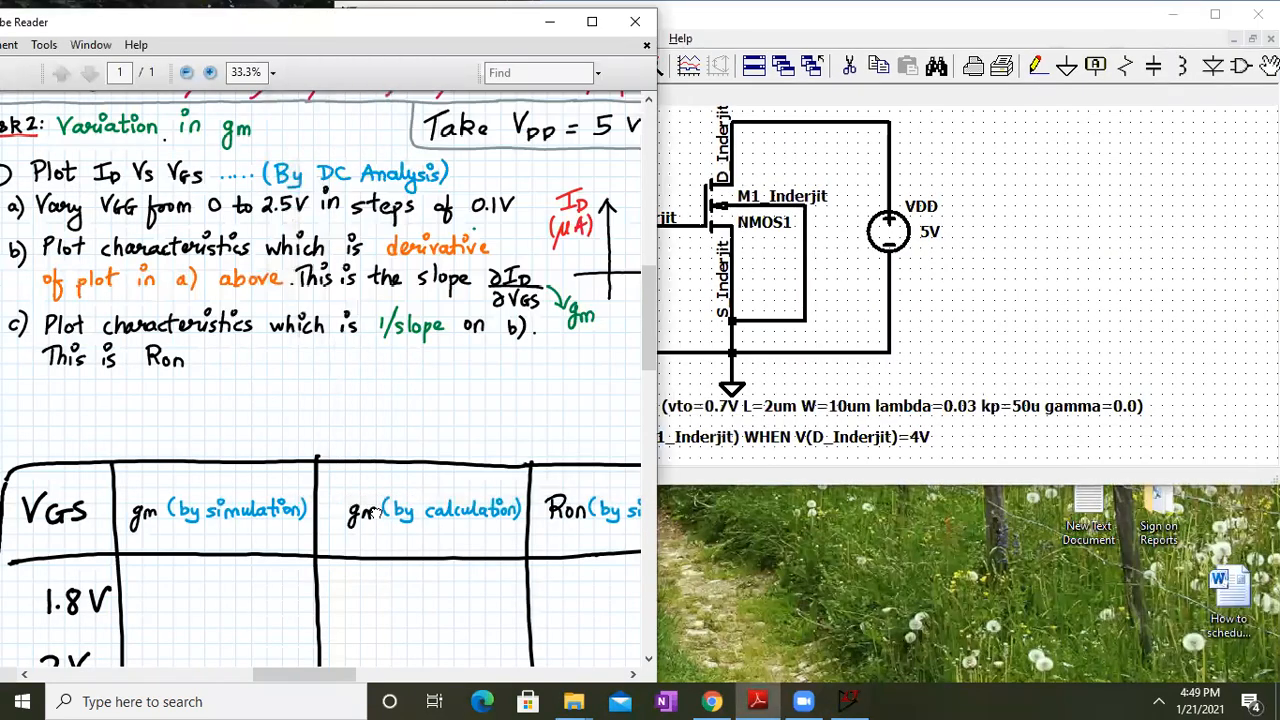
Move the notes up to show the 1.8–2.2 V gm table rows, then return to LTspice
drag(370, 512, 357, 412)
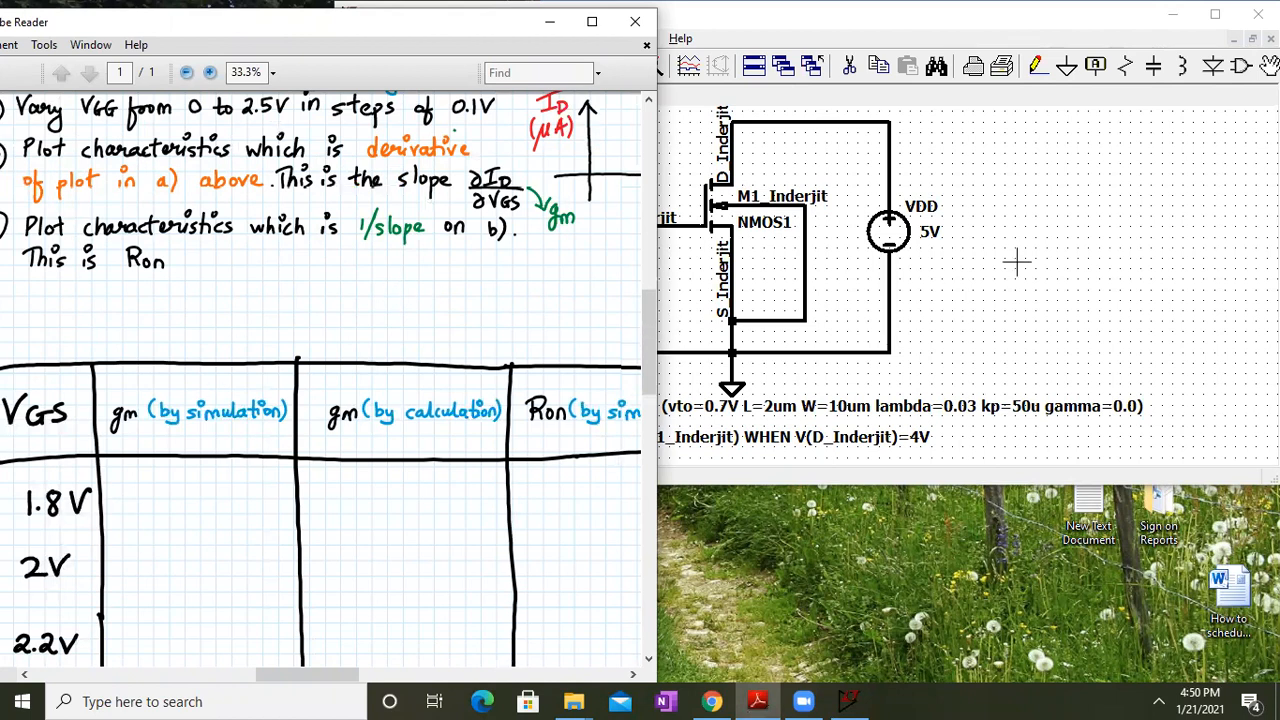
click(699, 94)
Clear the lower pane, removing the 1/d(Ig) trace and a briefly added I(Vgg) trace
click(436, 96)
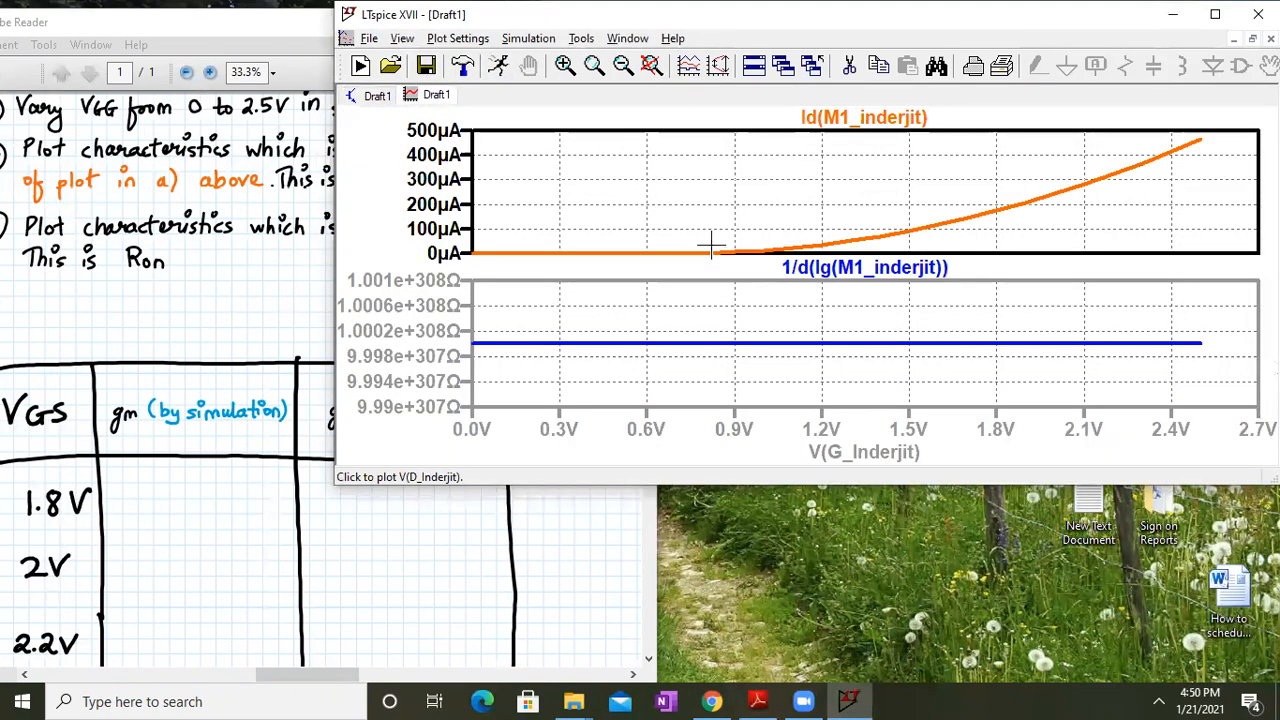
drag(991, 485, 1011, 681)
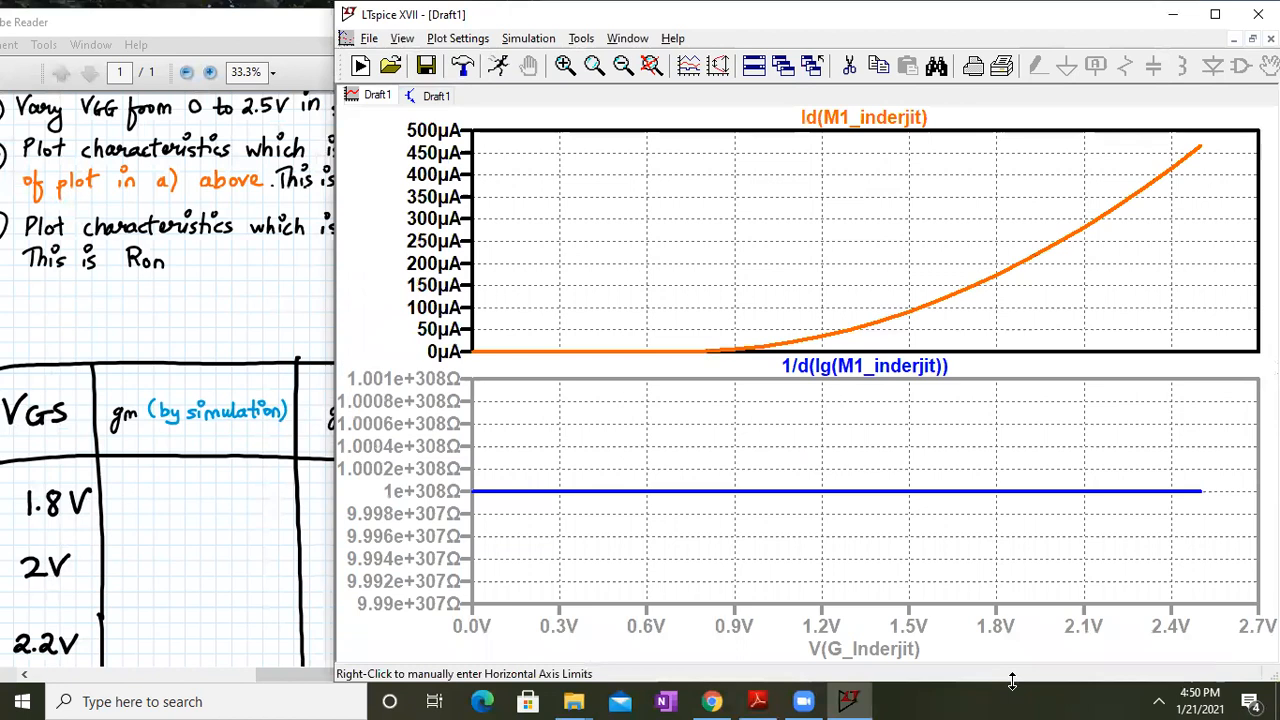
right_click(830, 368)
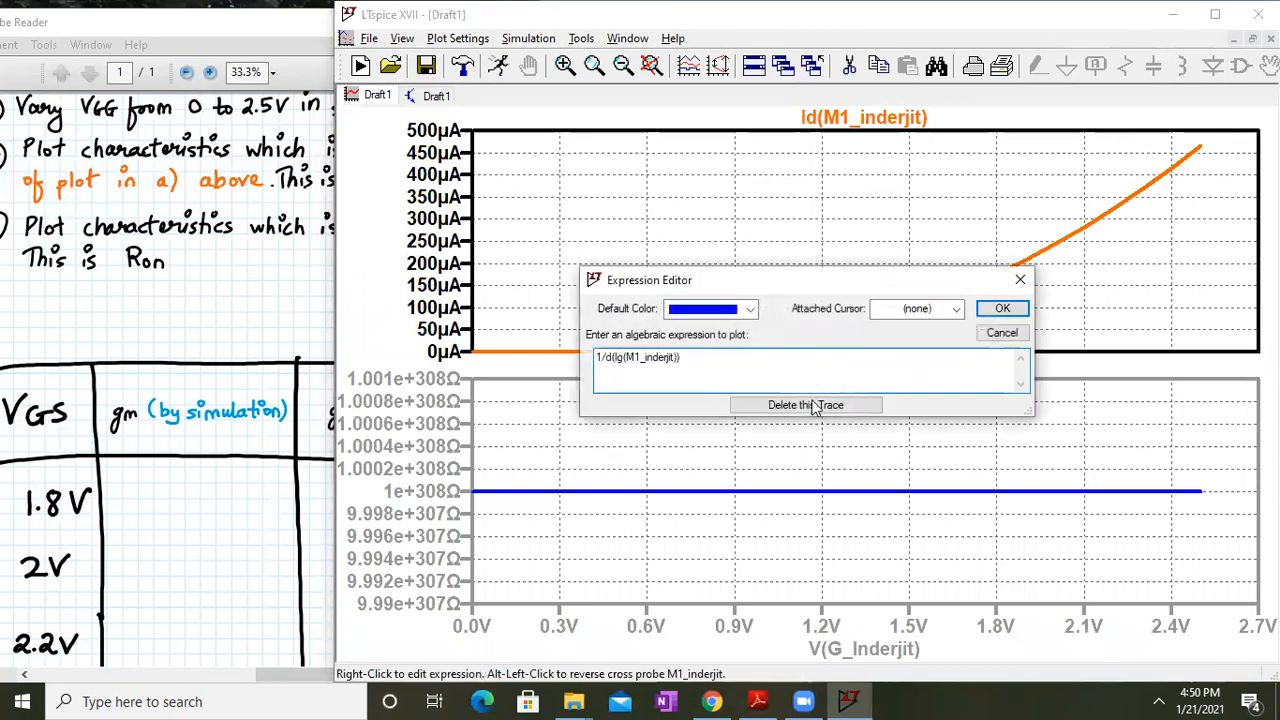
click(811, 405)
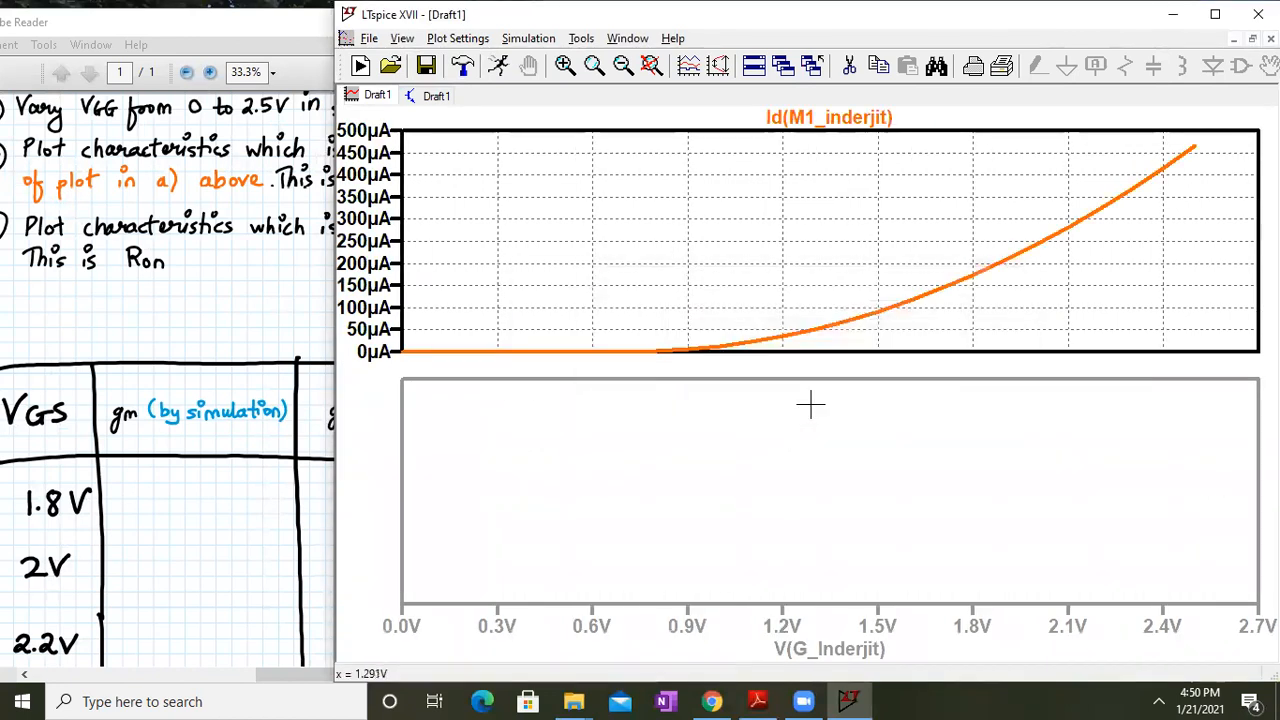
right_click(756, 418)
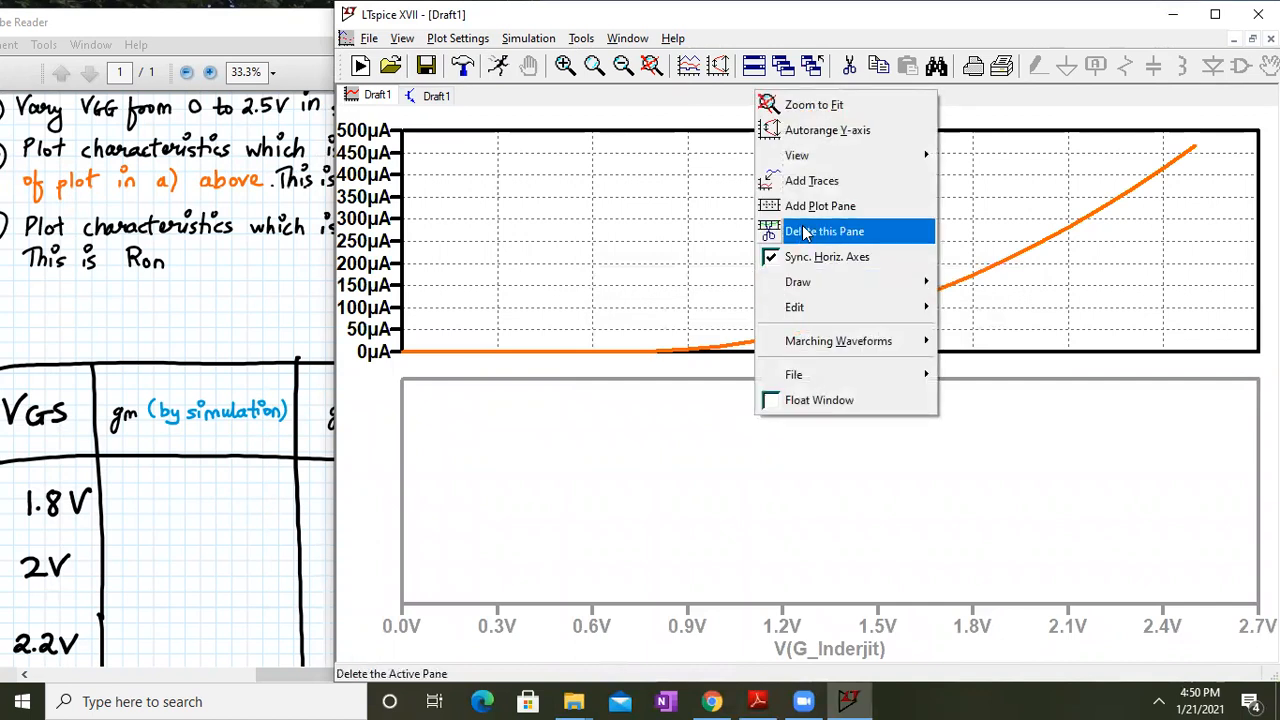
click(820, 195)
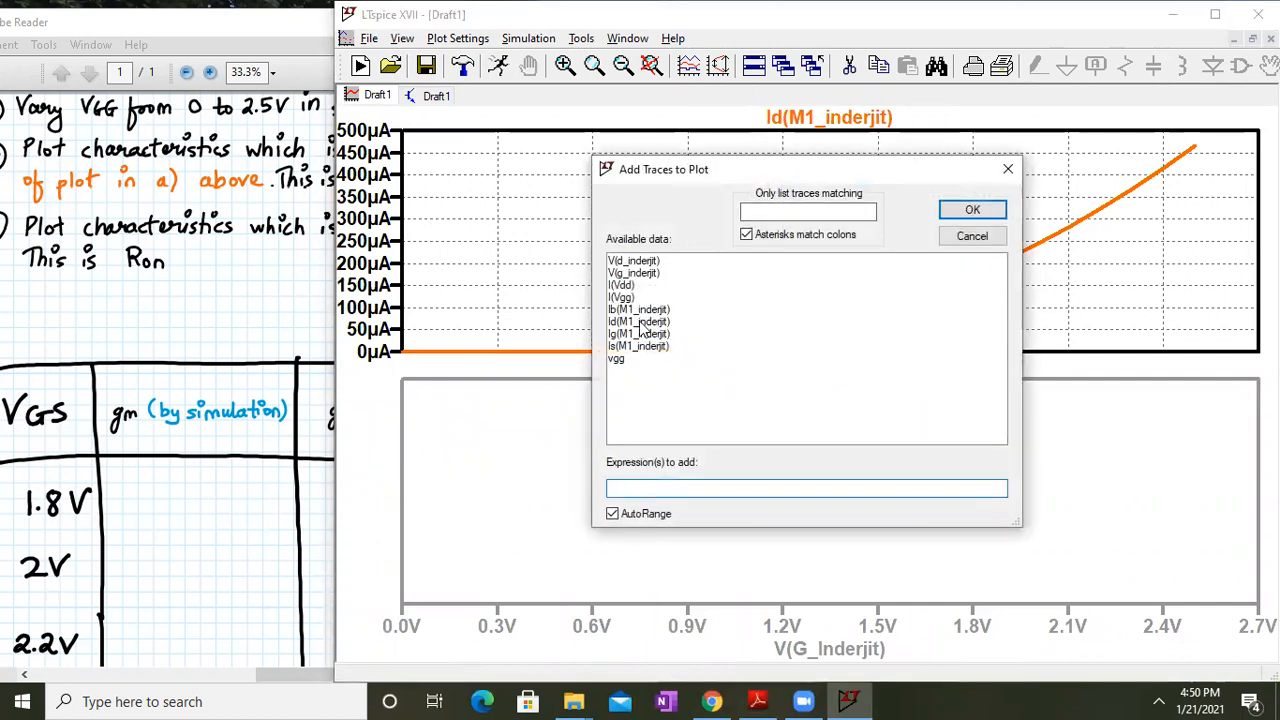
click(640, 297)
click(982, 209)
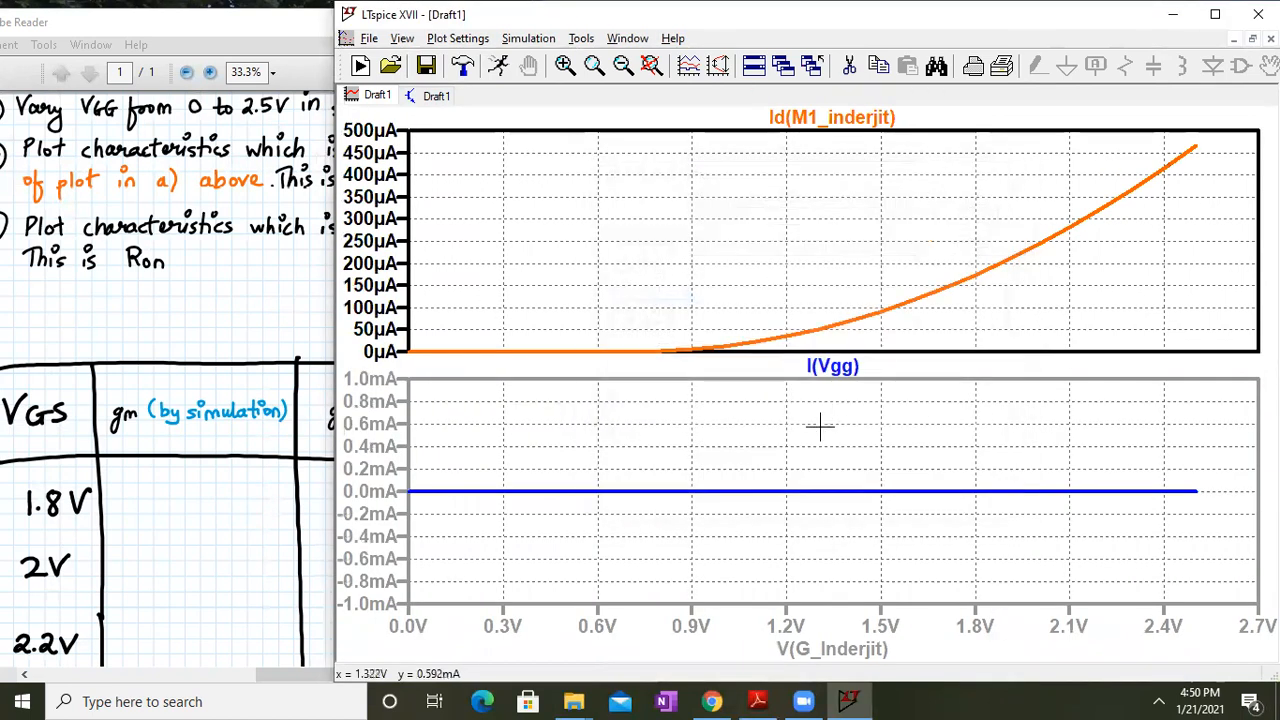
right_click(845, 368)
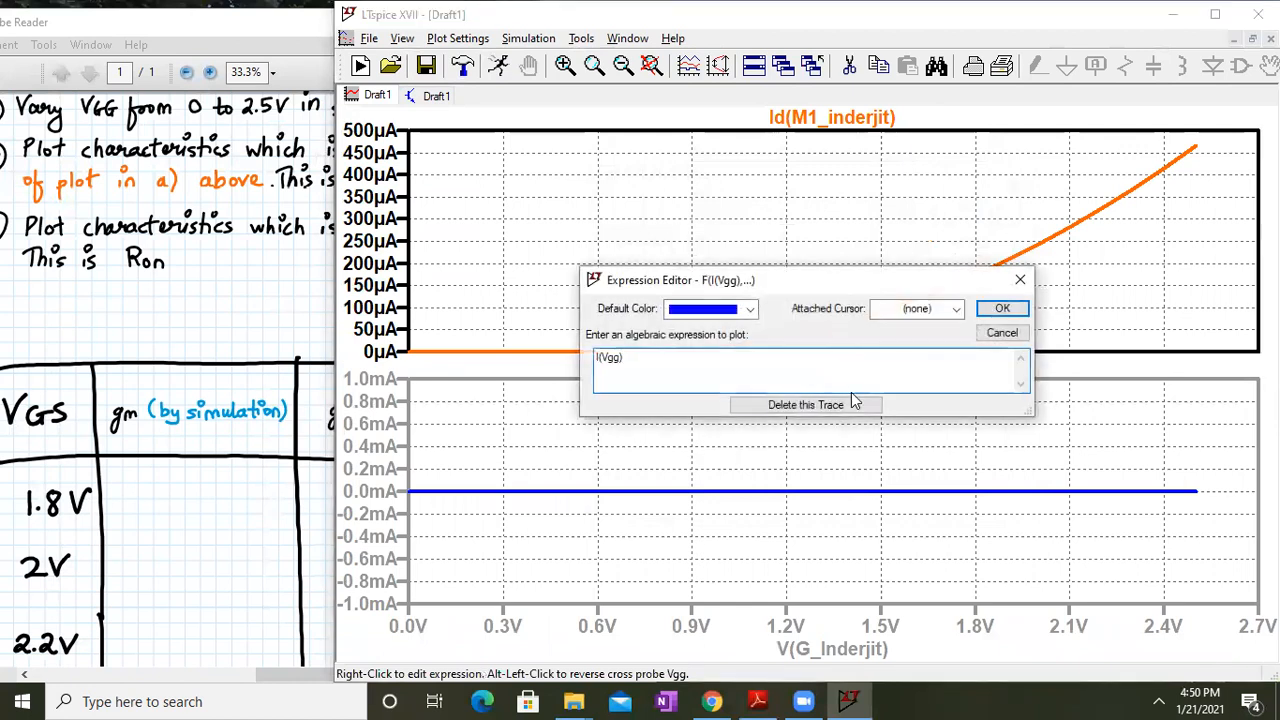
click(855, 402)
Plot the drain current Id(M1_inderjit) in the empty lower pane
right_click(750, 454)
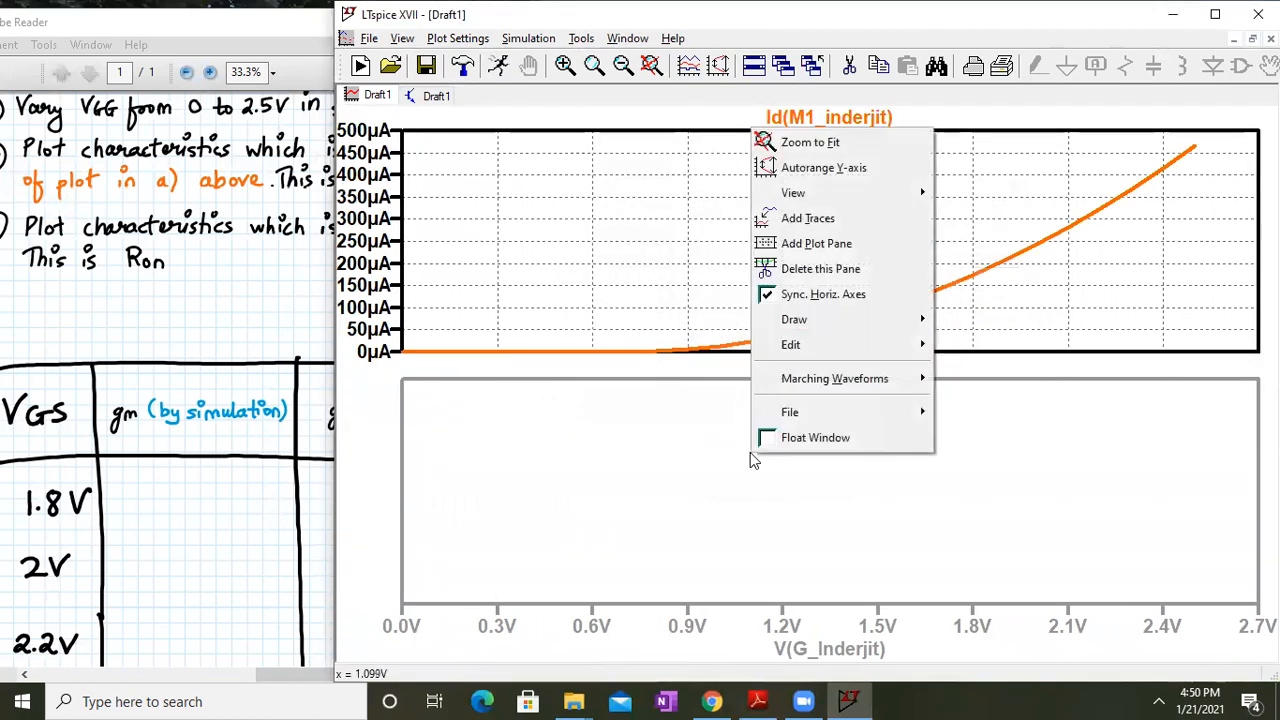
click(775, 214)
click(640, 321)
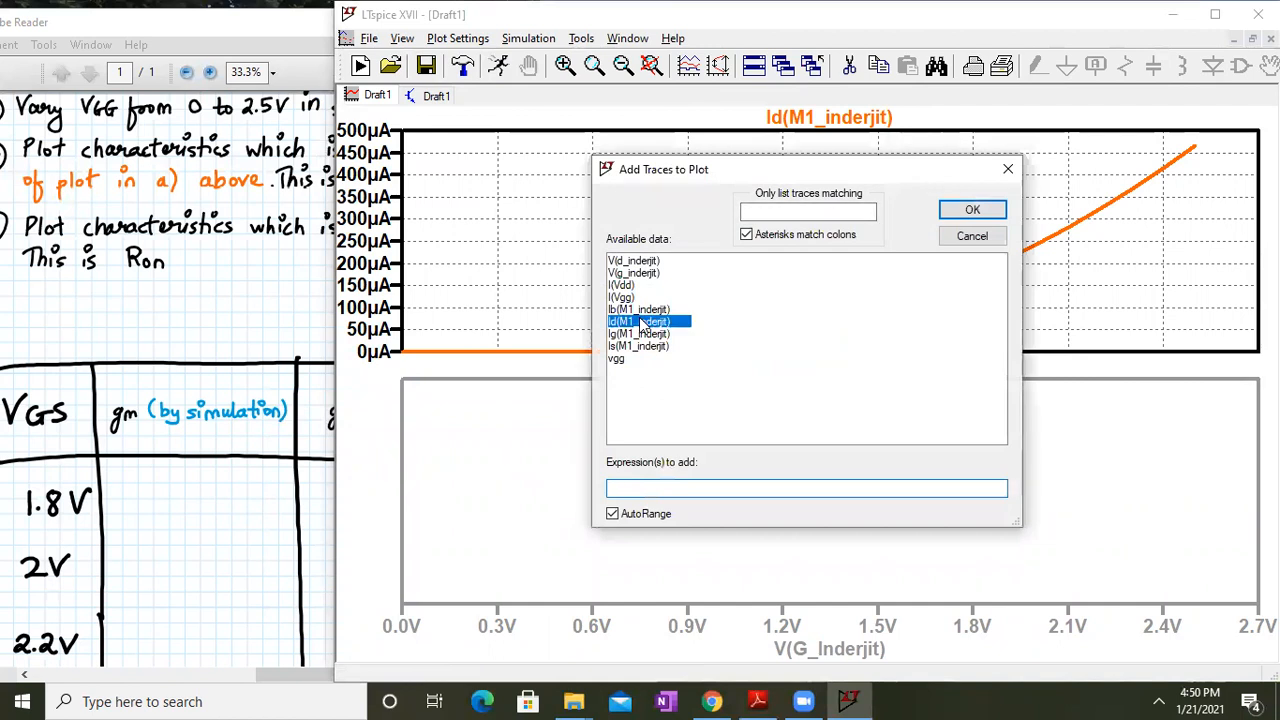
click(975, 209)
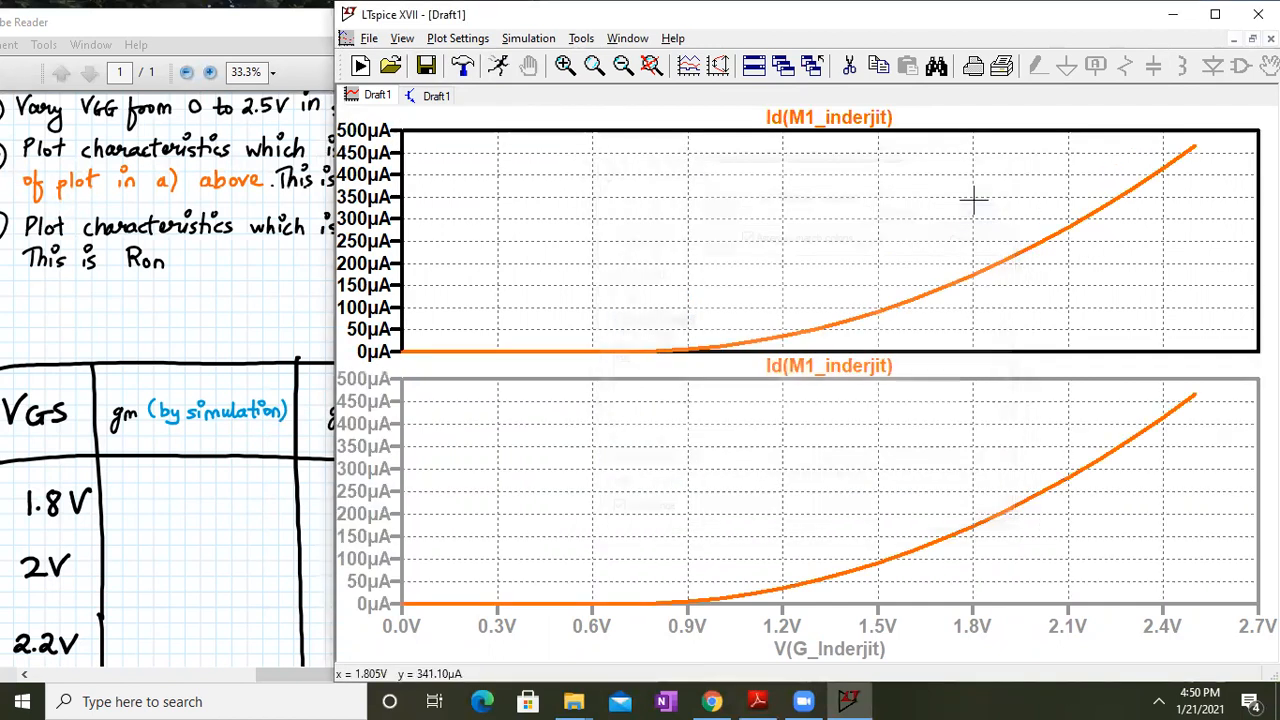
right_click(685, 573)
click(600, 493)
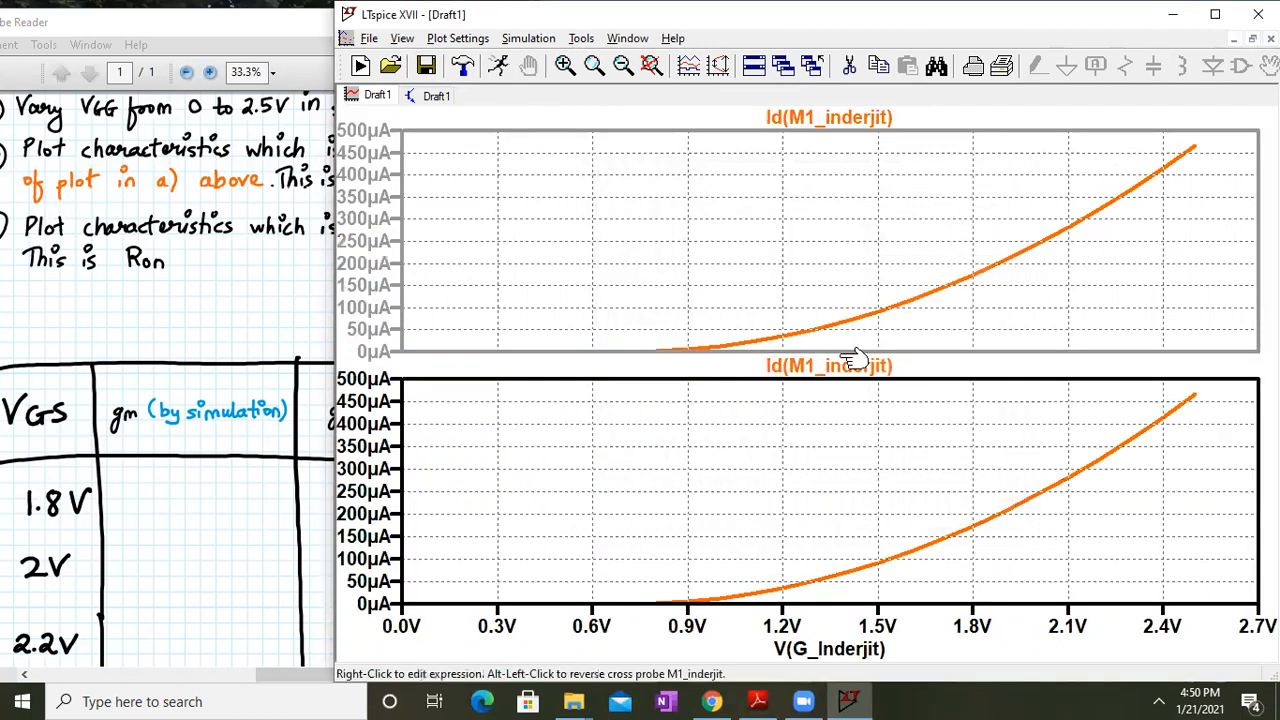
Edit the lower trace to d(Id(M1_inderjit)) to show gm versus gate voltage
right_click(840, 364)
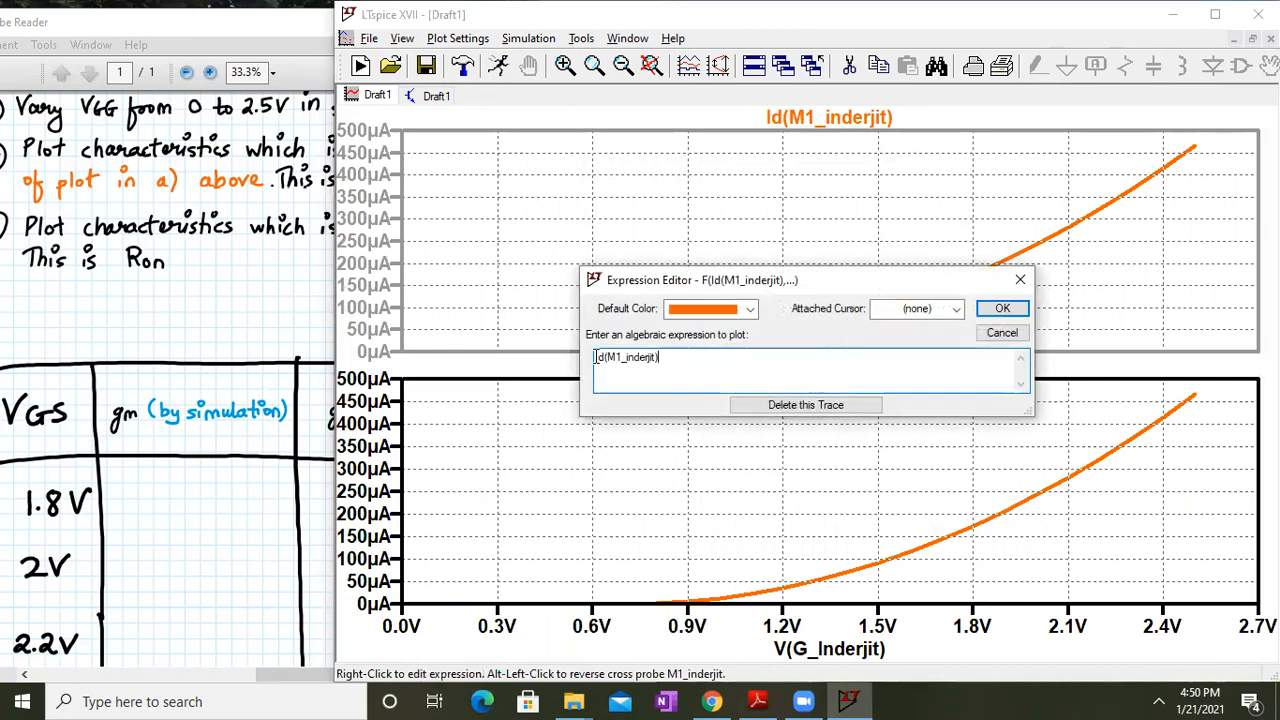
click(596, 357)
text(d()
click(688, 375)
text())
key(Return)
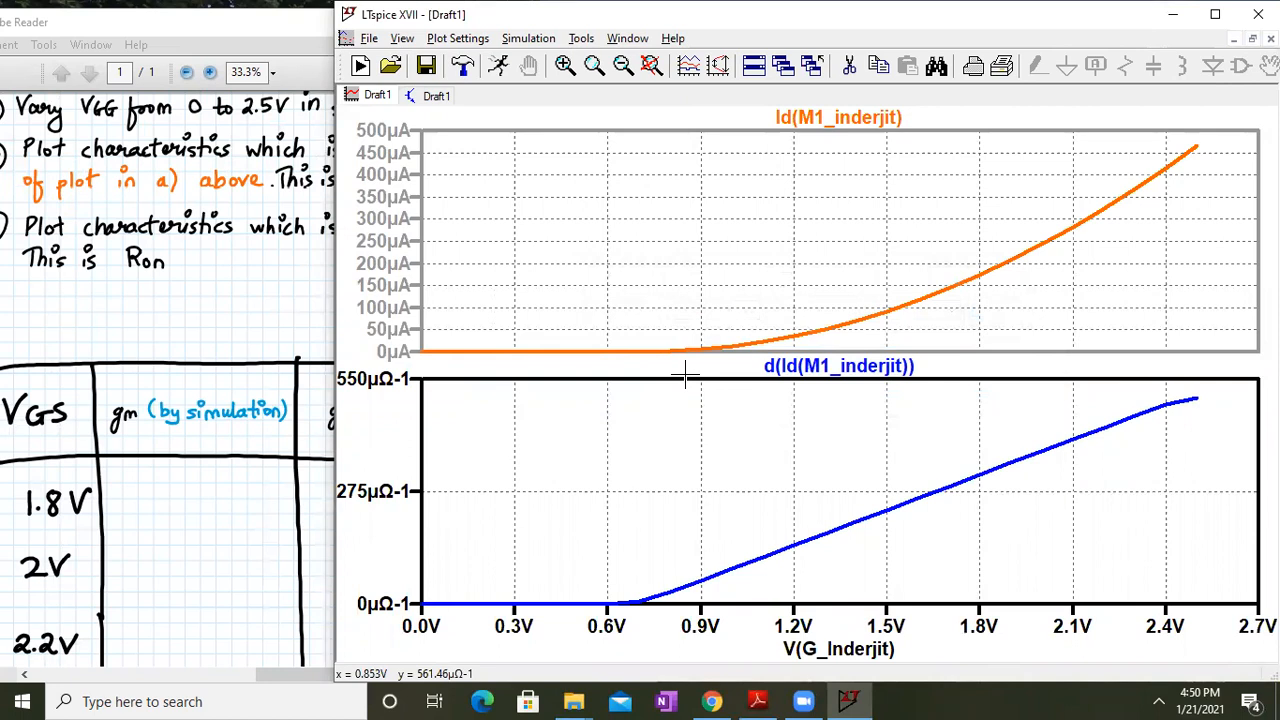
click(247, 271)
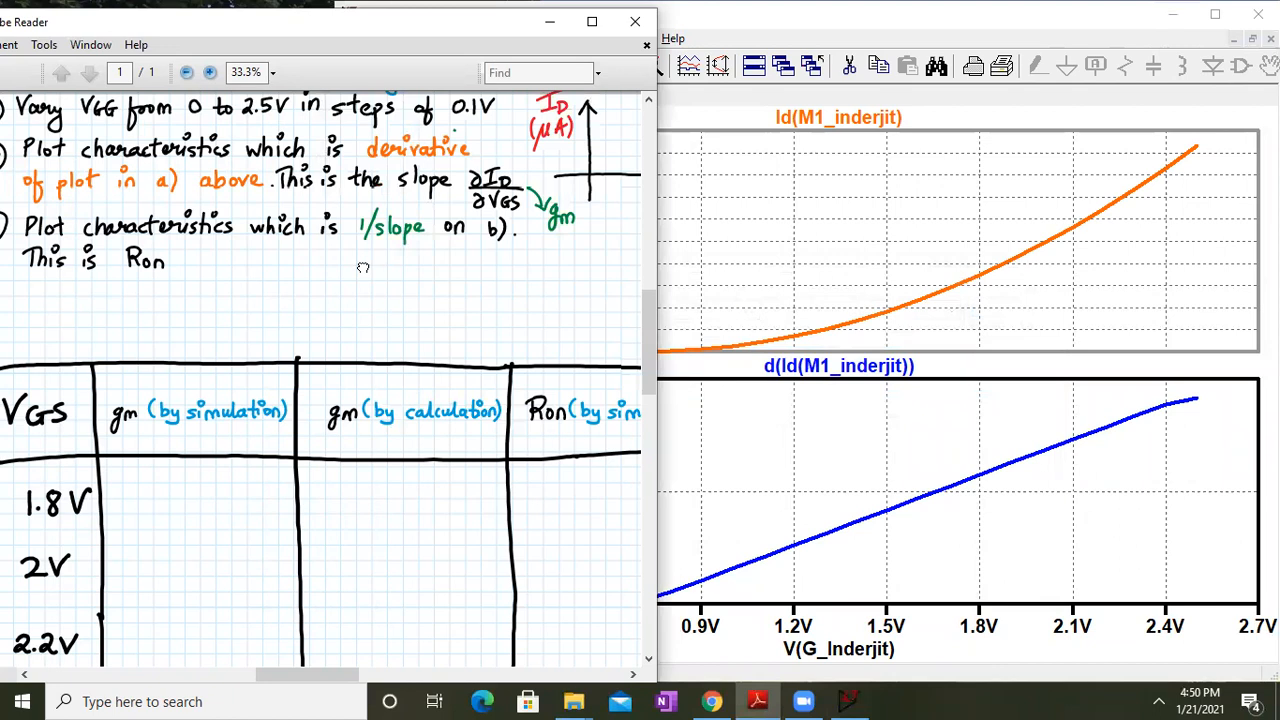
Add a third pane and place Id on top and d(Id) in the middle
scroll(363, 268, up, 2)
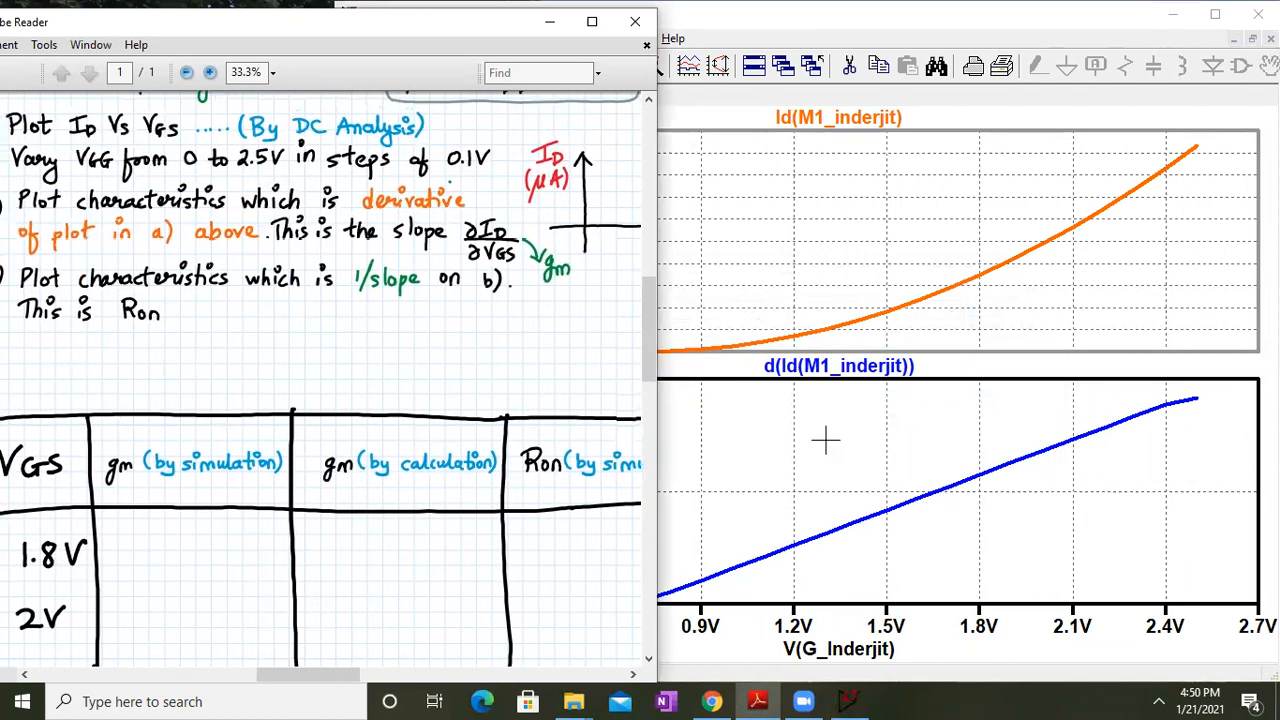
click(826, 440)
right_click(826, 443)
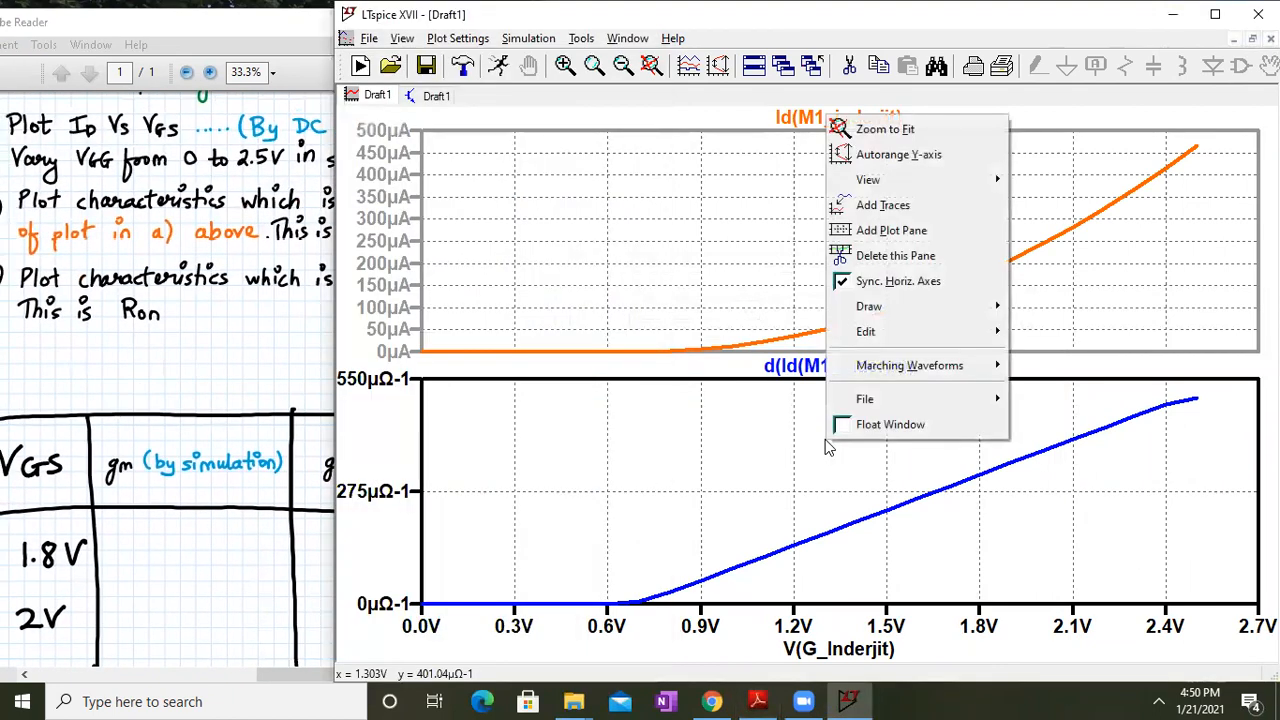
click(930, 234)
drag(874, 294, 863, 194)
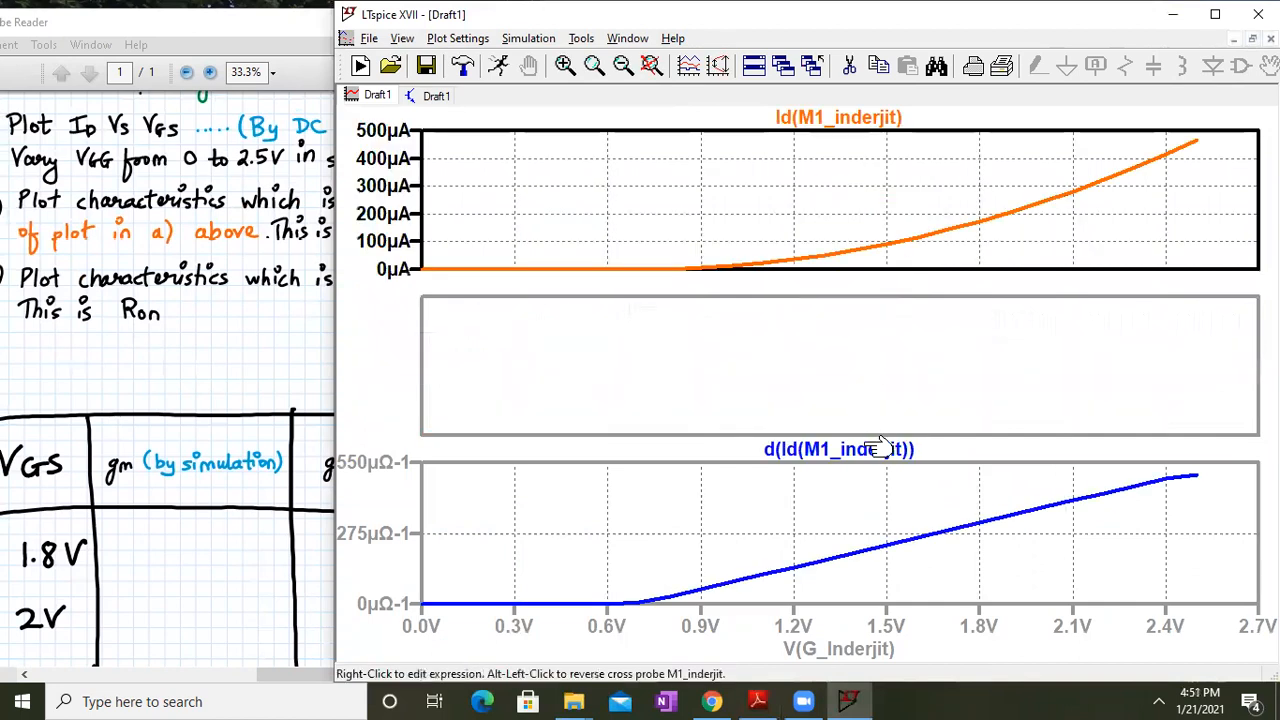
drag(880, 447, 858, 357)
Plot 1/d(Id(M1_inderjit)) as Ron in the new bottom pane
right_click(726, 264)
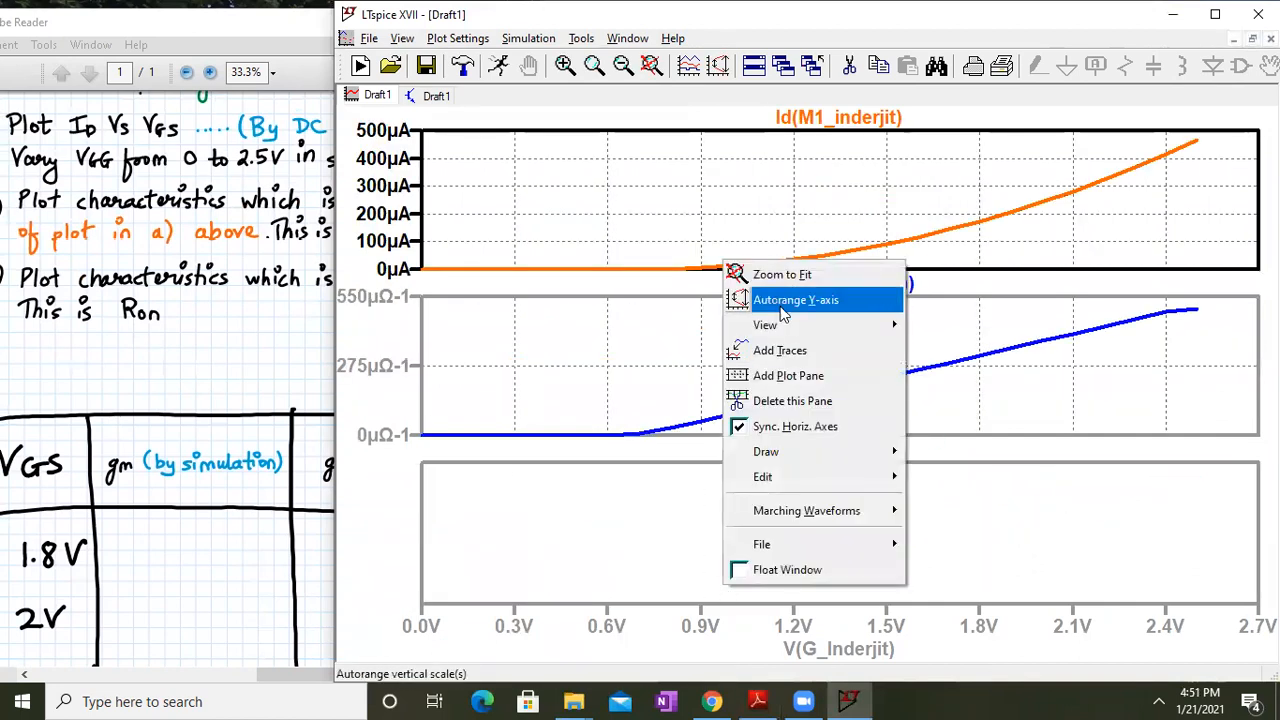
click(790, 351)
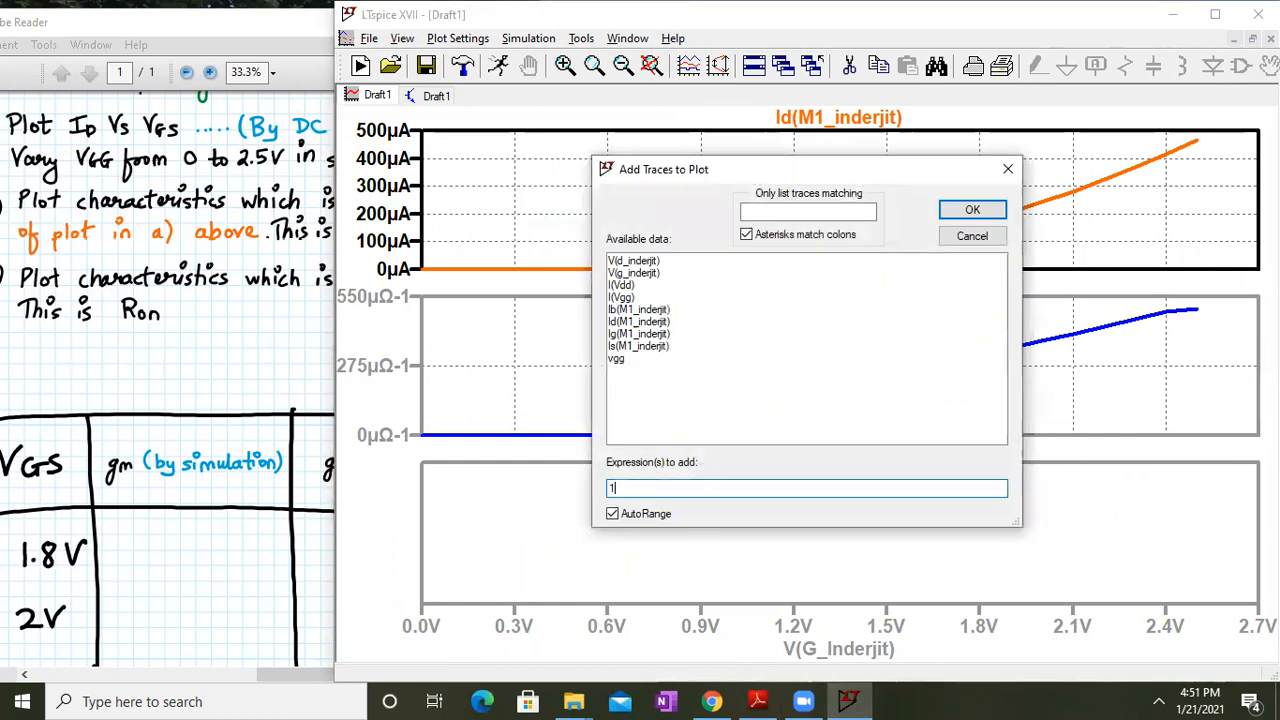
click(652, 322)
click(633, 487)
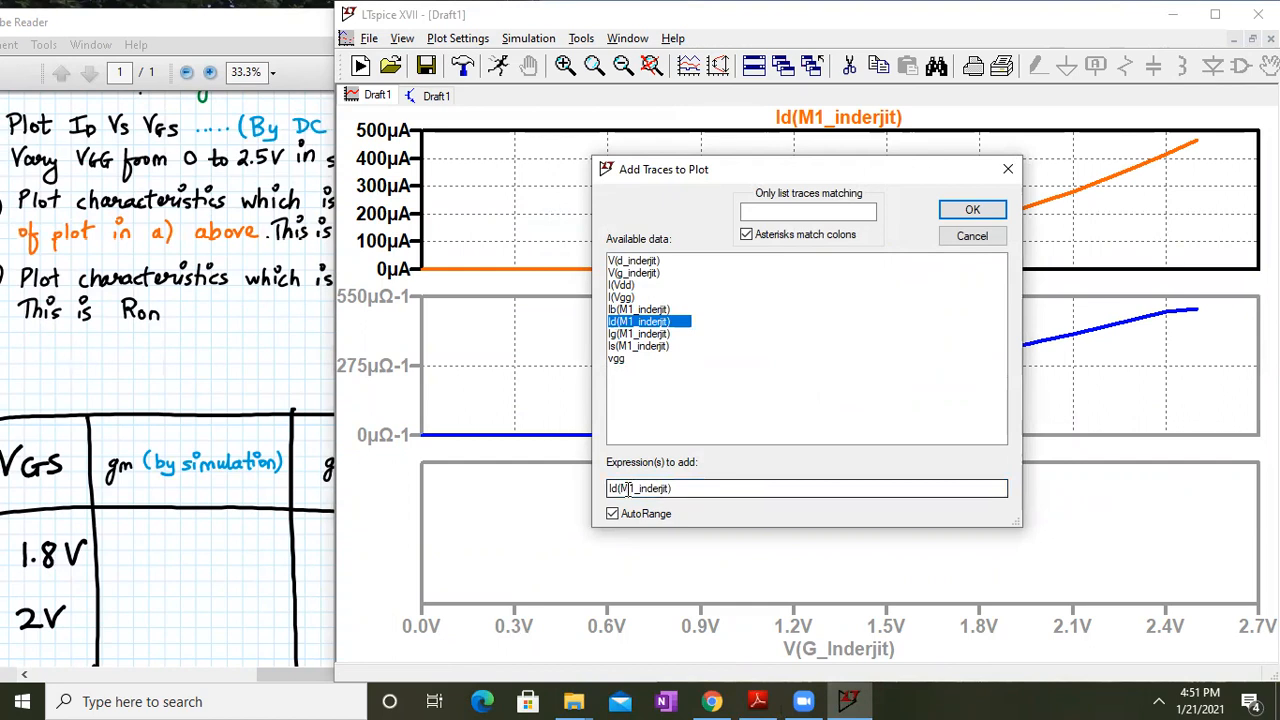
text(1/)
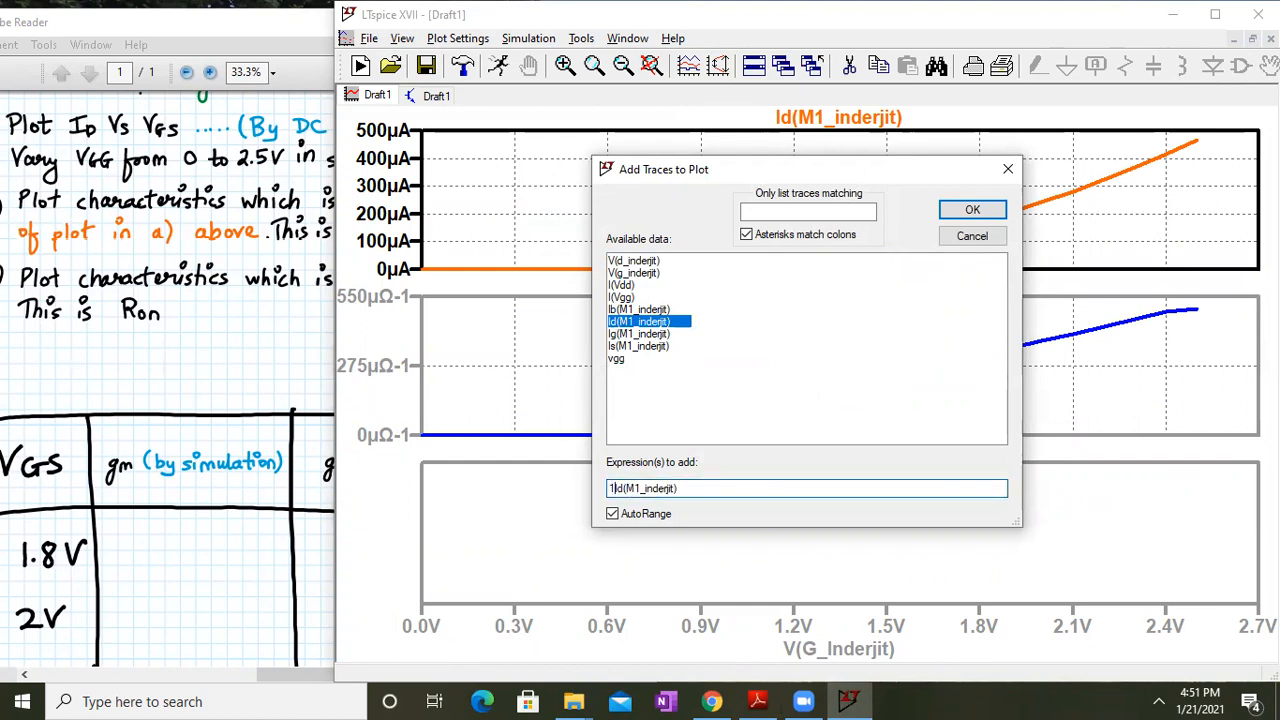
text(()
key(End)
text())
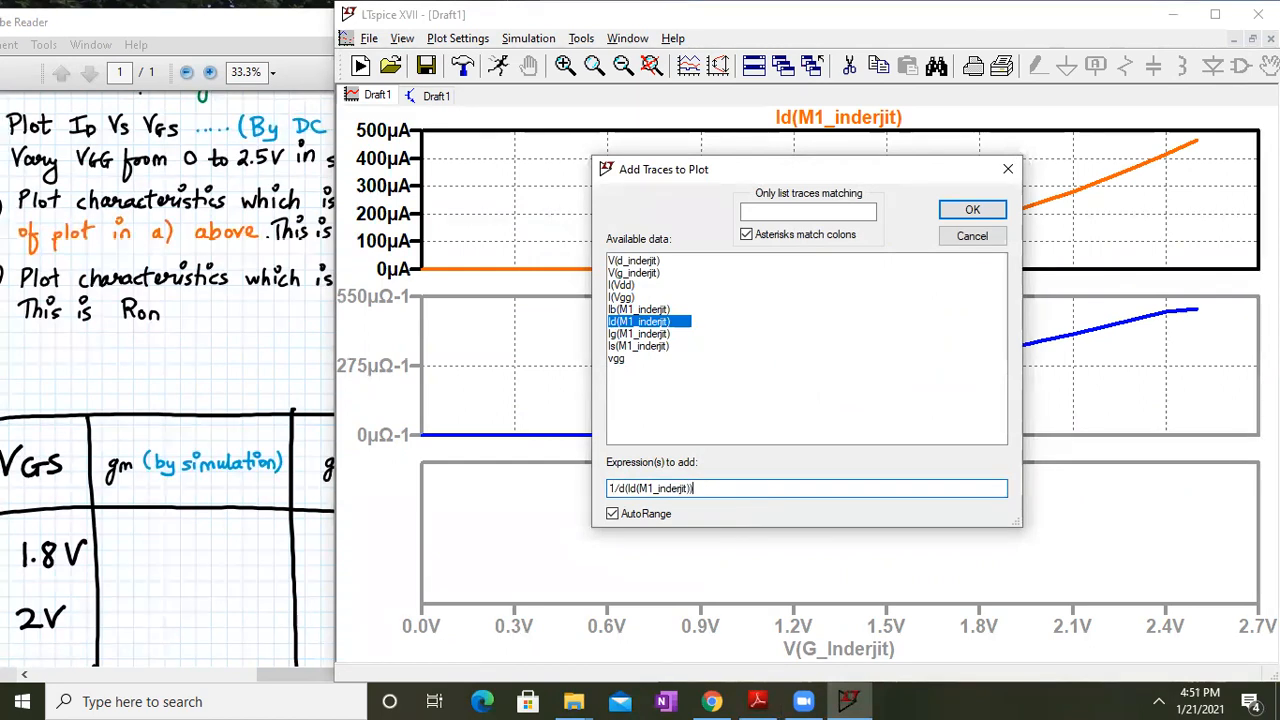
key(Return)
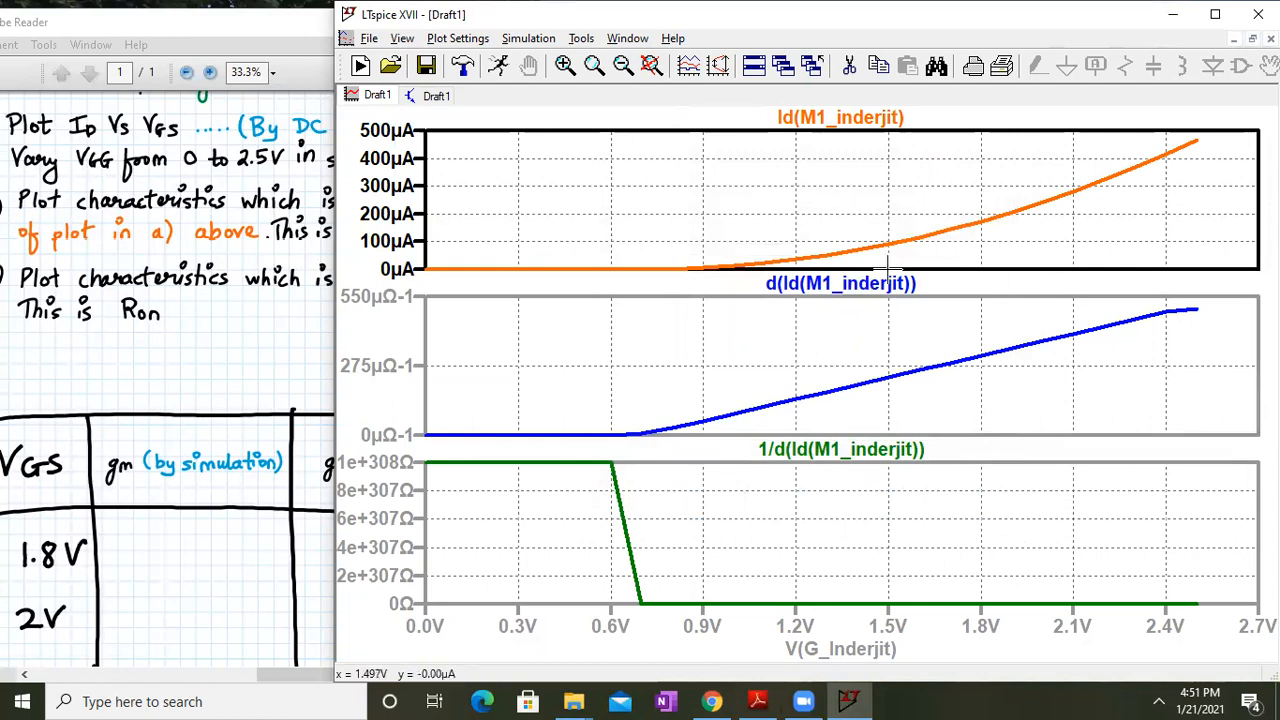
Pan the notes to show the full results table, then return to the plots
click(14, 287)
drag(368, 338, 408, 254)
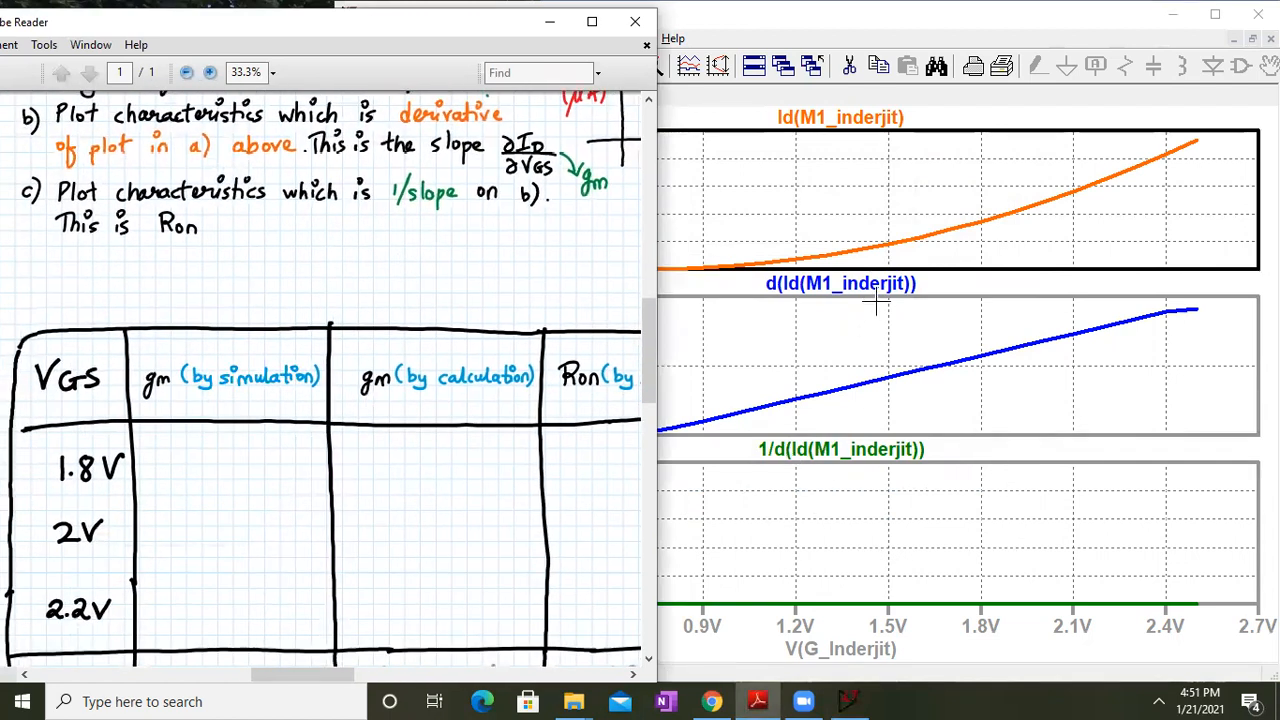
click(880, 151)
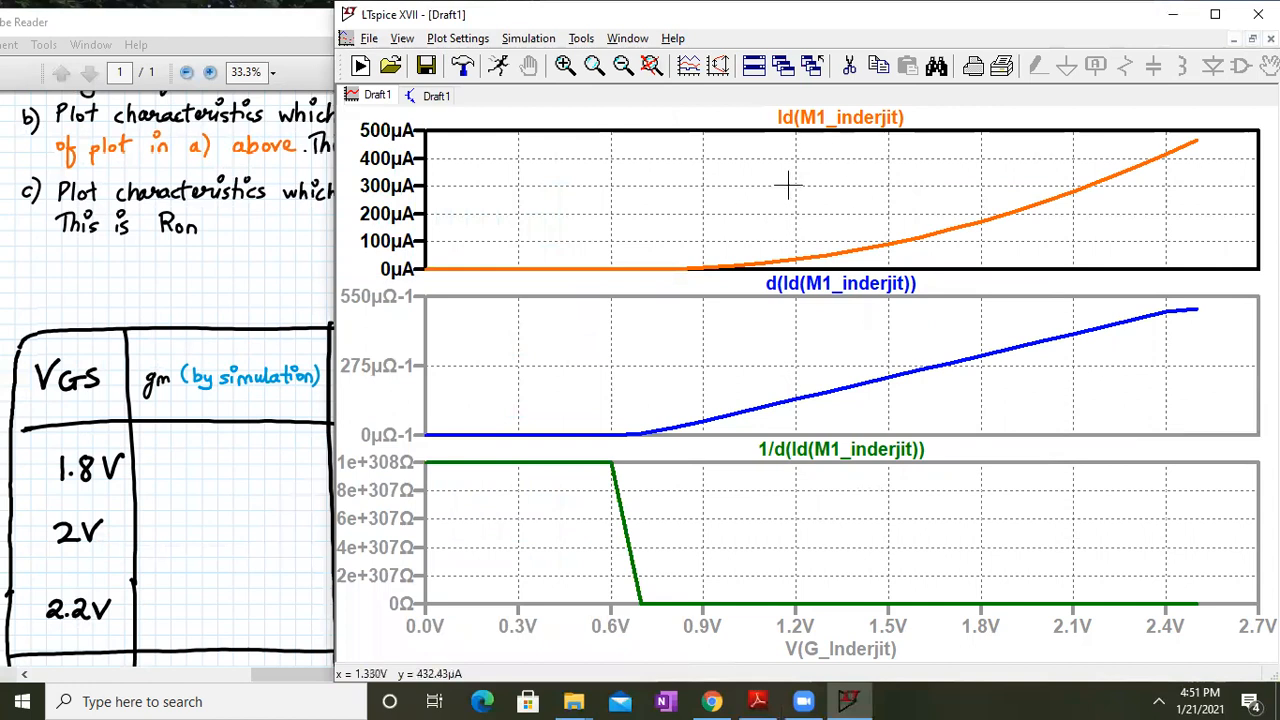
Switch to the Draft1 schematic tab showing the NMOS circuit
click(438, 96)
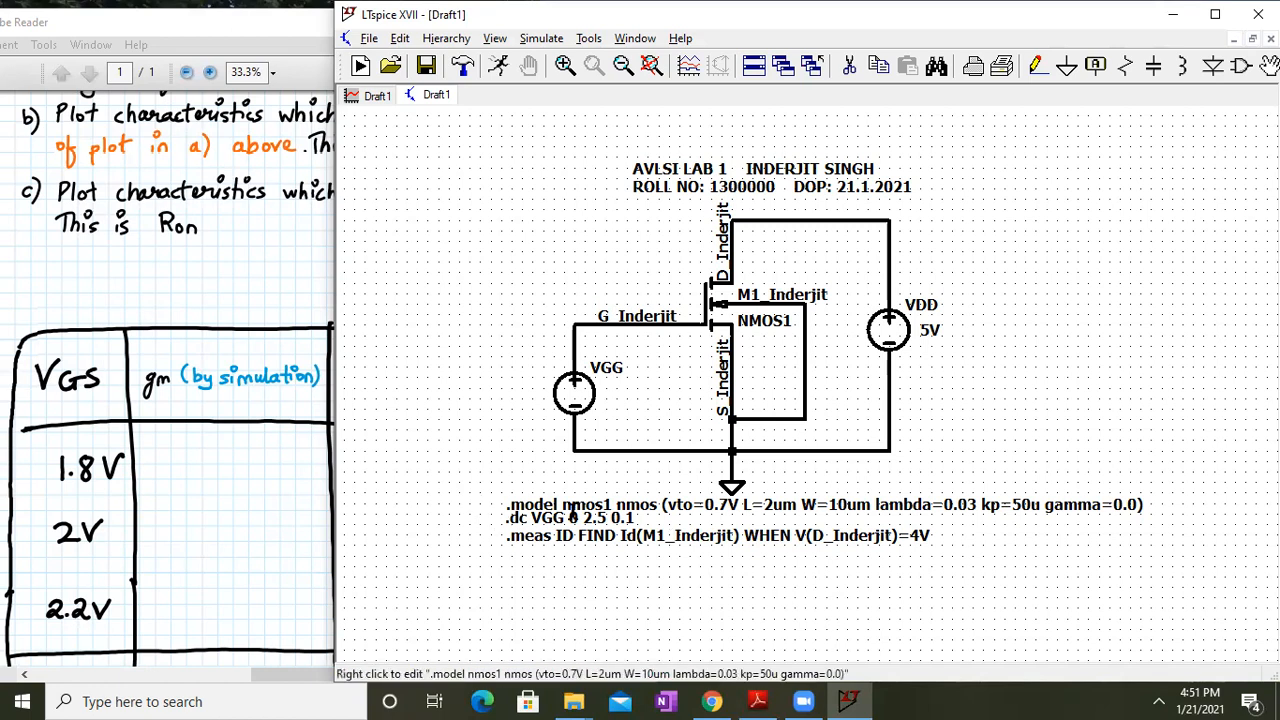
Duplicate the drain-current .meas directive and place the copy just below it
right_click(676, 536)
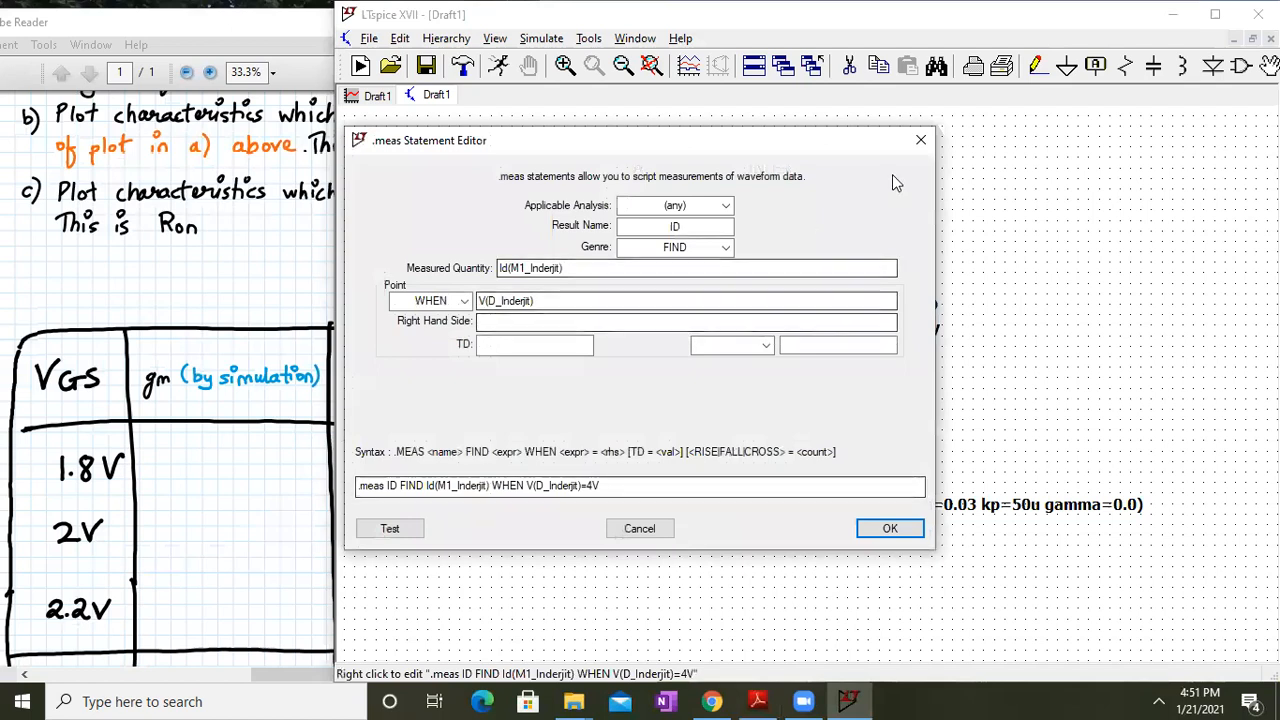
click(913, 146)
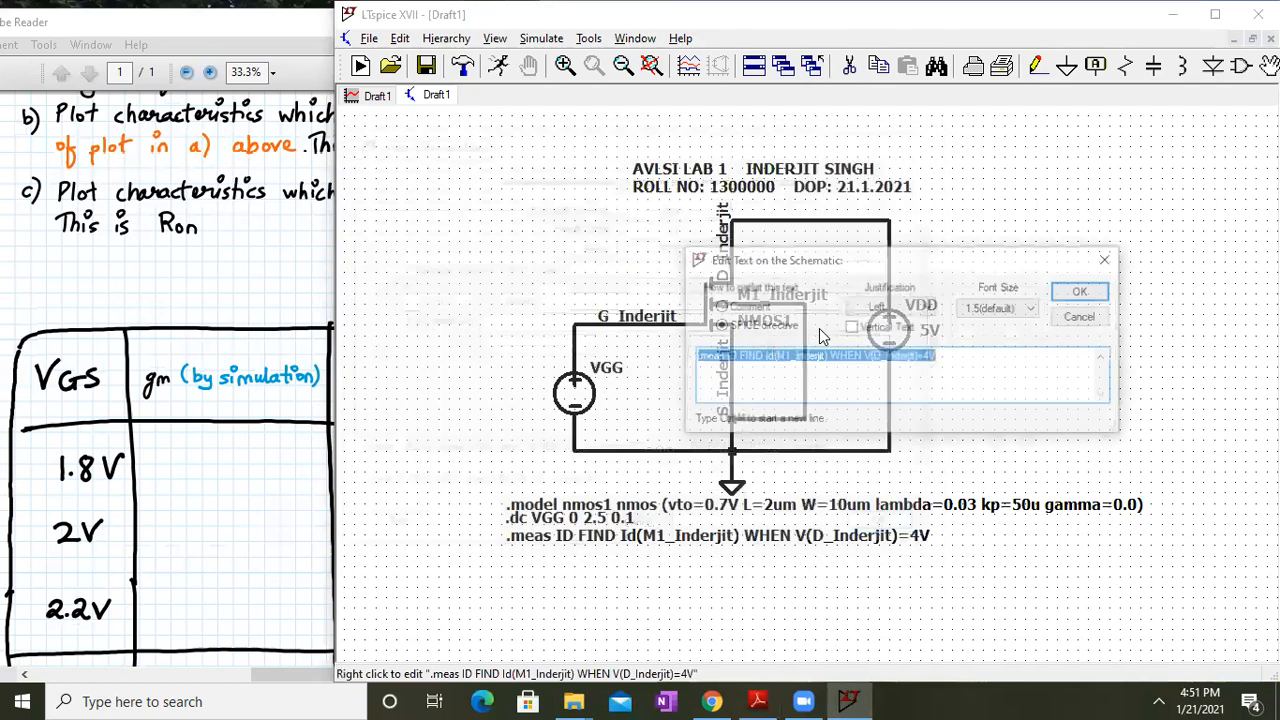
click(1077, 293)
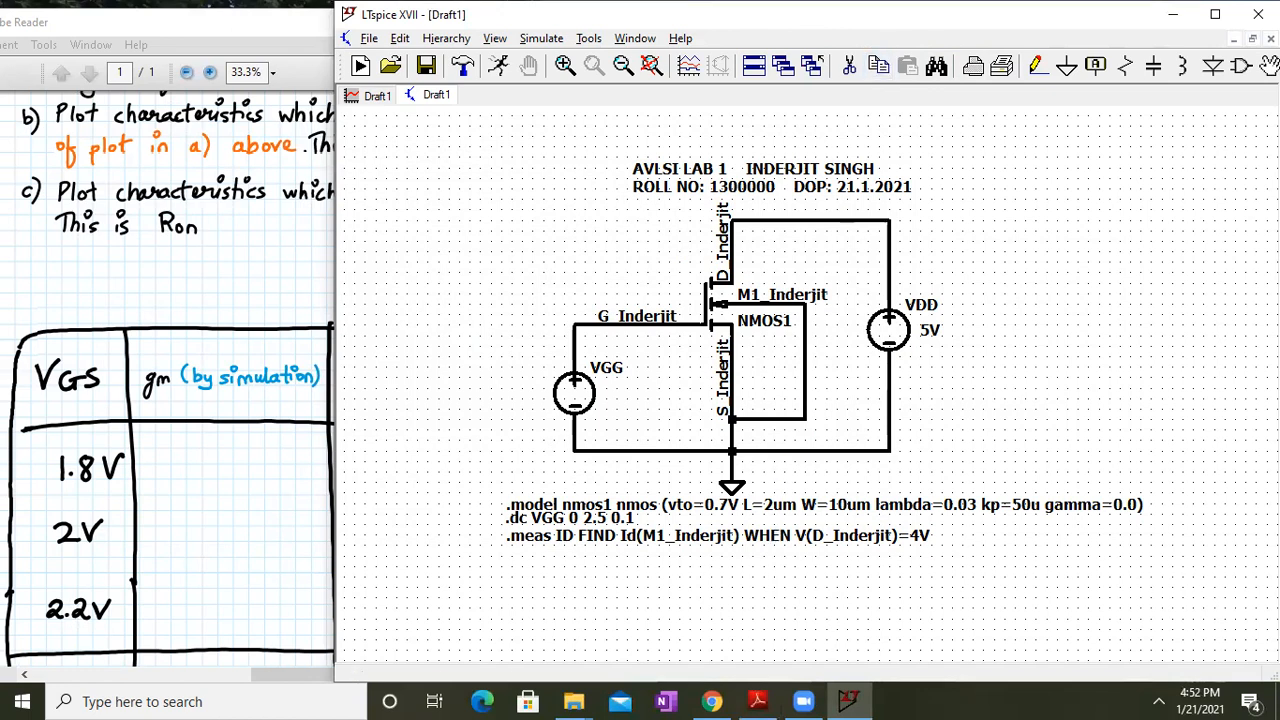
key(F6)
click(510, 536)
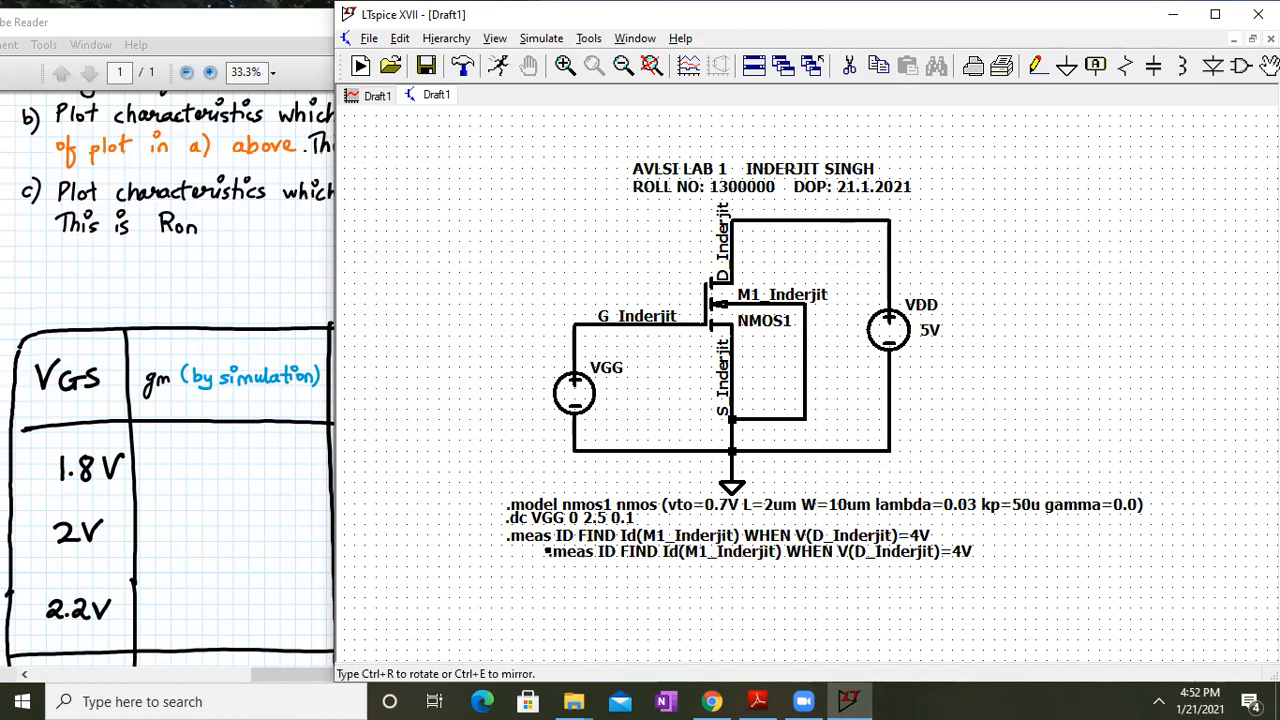
click(511, 556)
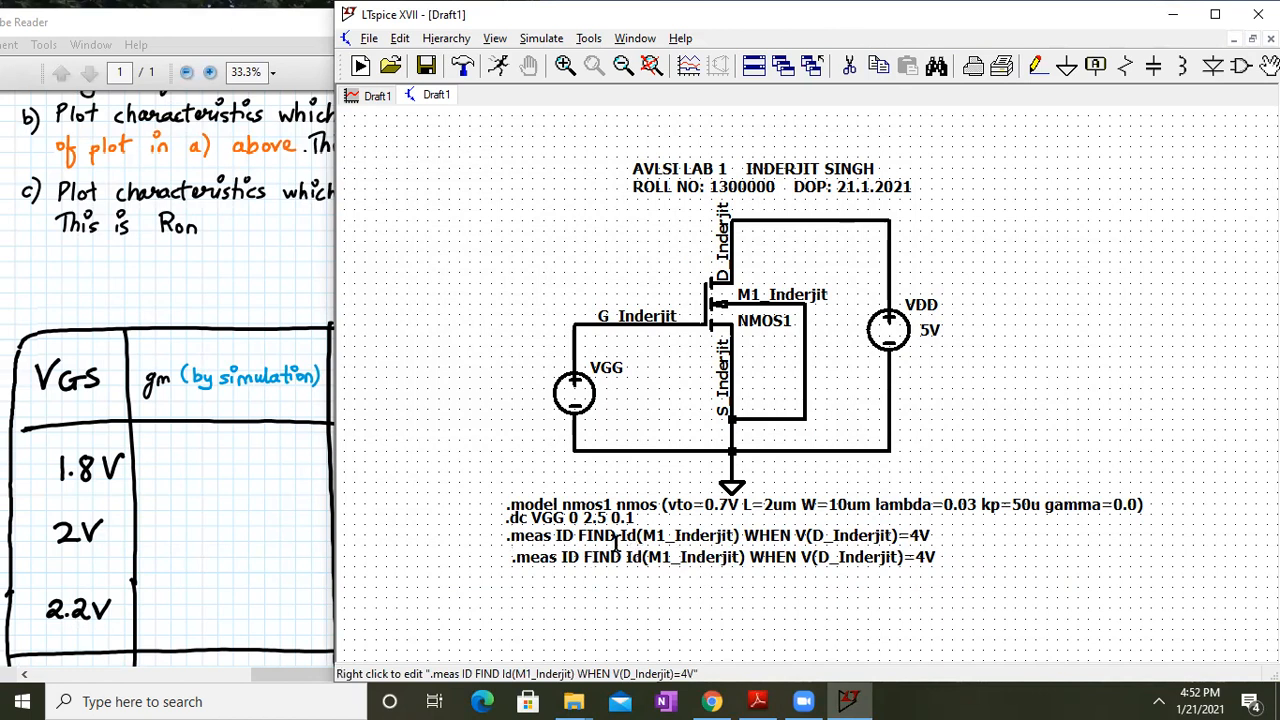
Rename the second measurement's result from ID to gm
right_click(566, 538)
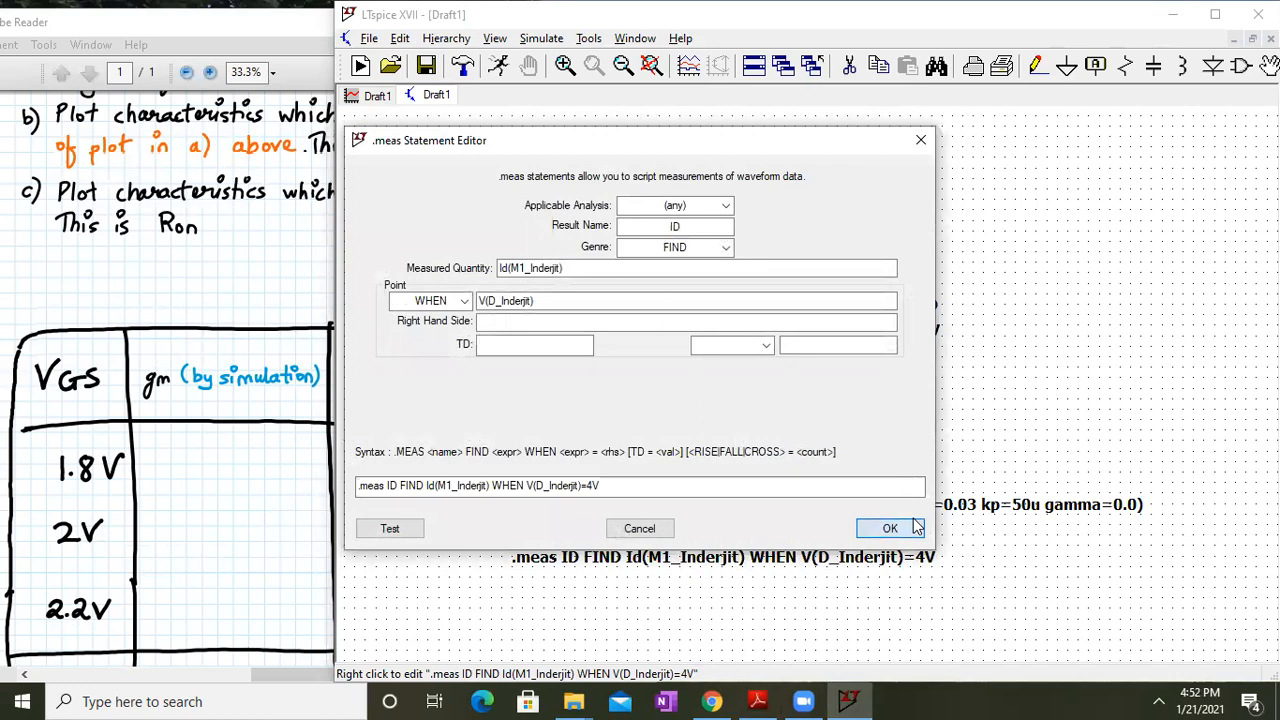
click(912, 528)
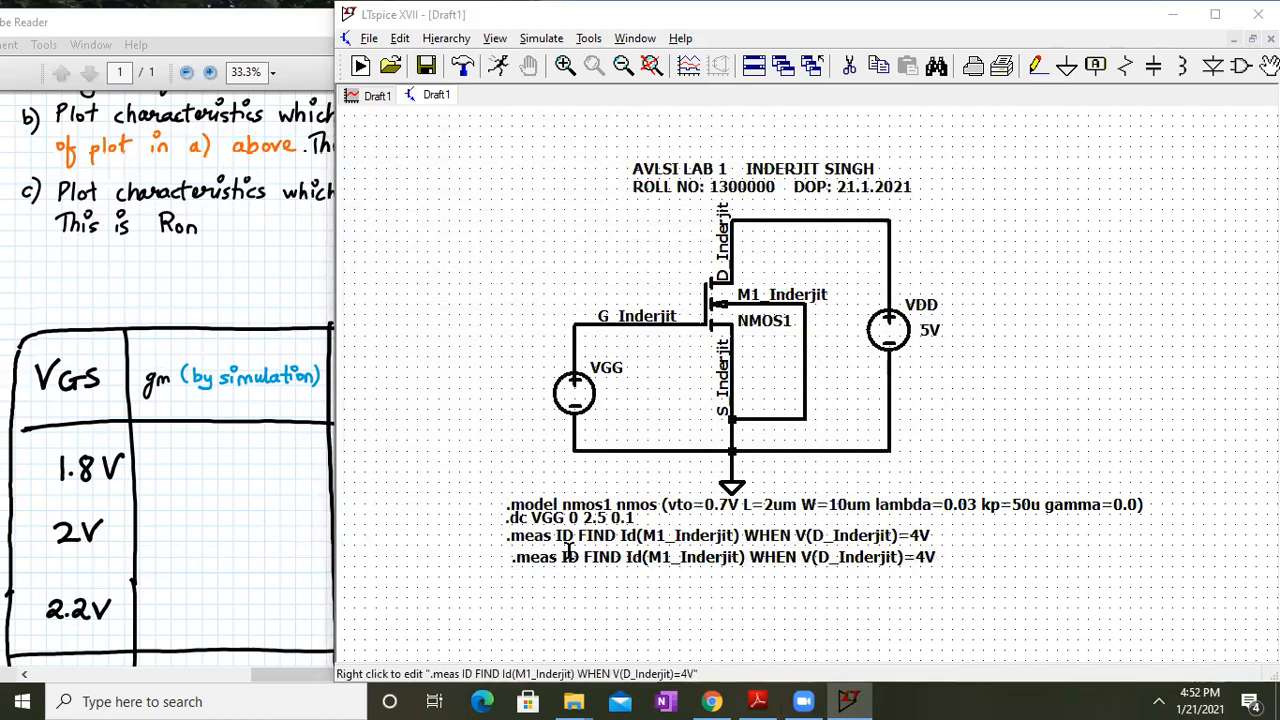
right_click(568, 553)
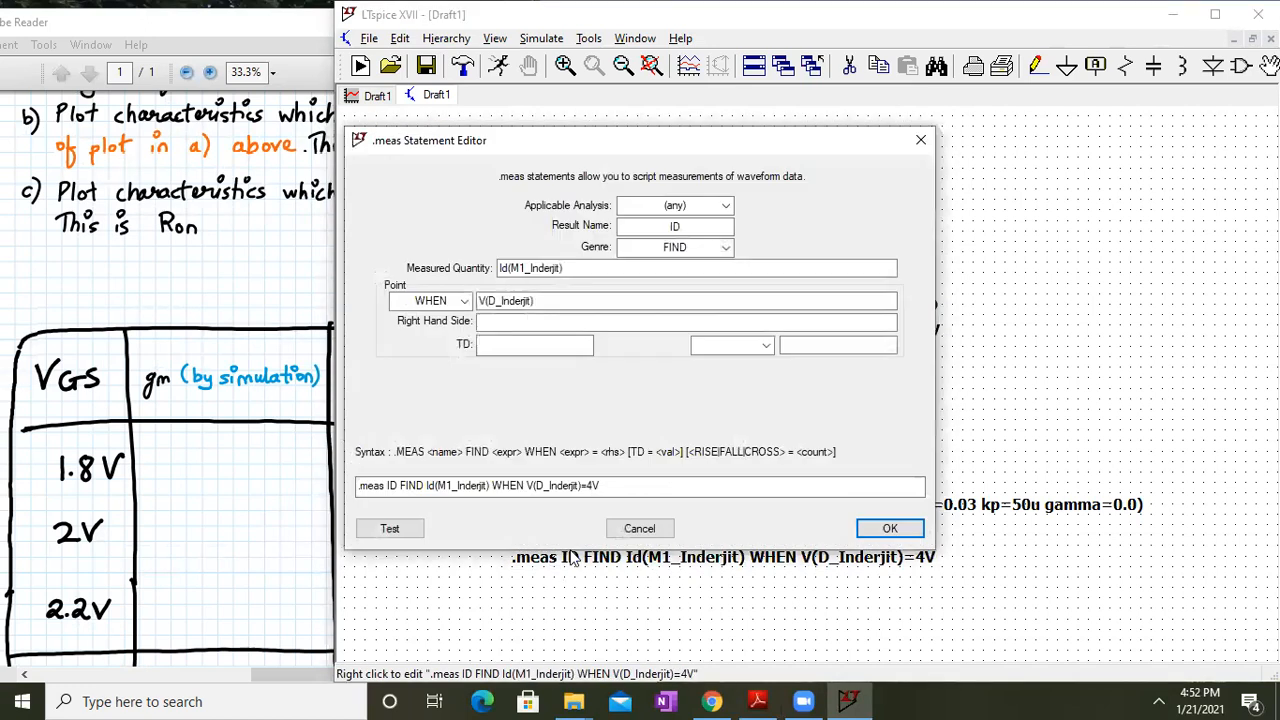
click(397, 485)
key(BackSpace)
key(BackSpace)
text(g)
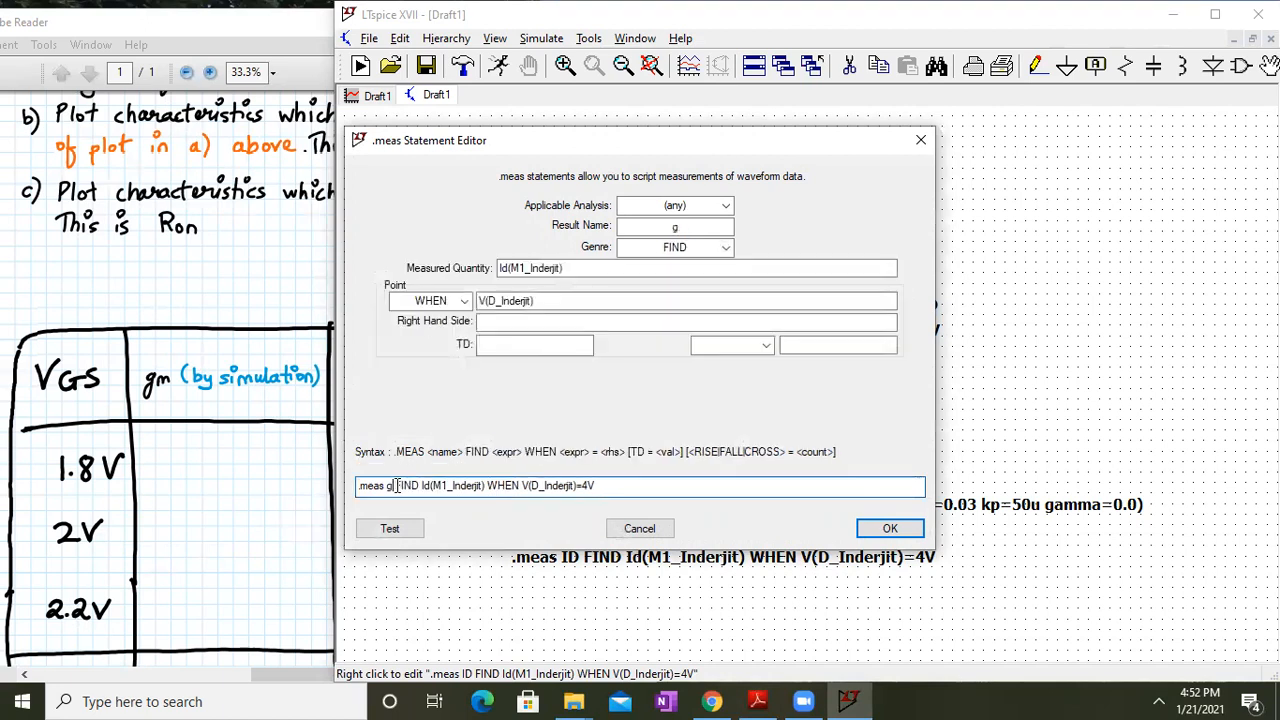
text(m)
key(Return)
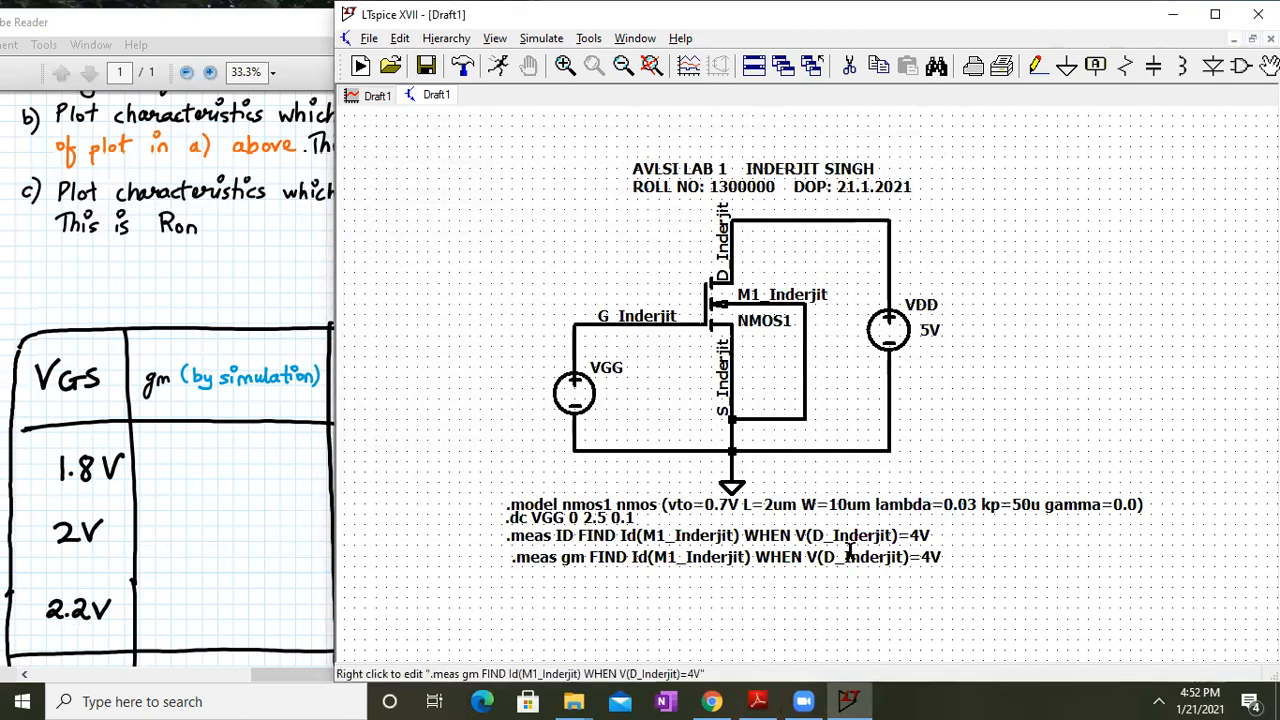
click(100, 362)
Change the ID measurement's trigger to V(G_Inderjit)=2.5V
scroll(100, 340, up, 3)
scroll(101, 320, down, 4)
scroll(101, 306, down, 3)
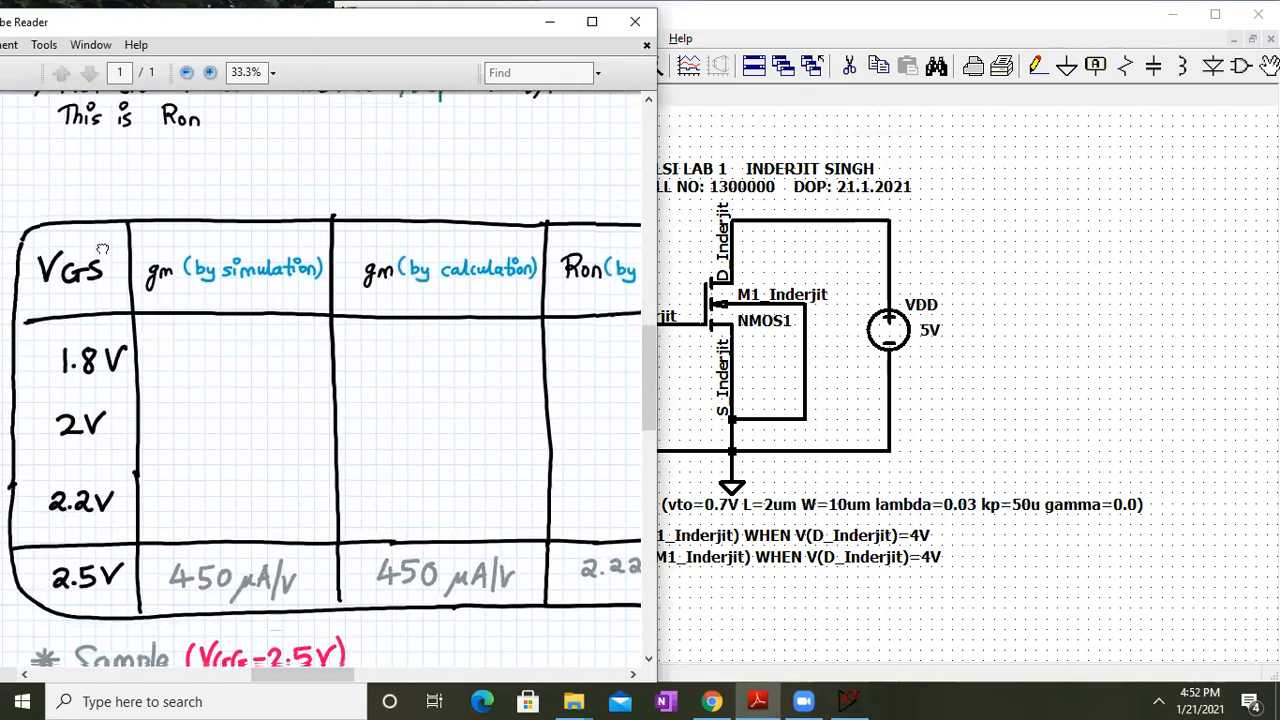
click(926, 536)
right_click(923, 536)
click(624, 488)
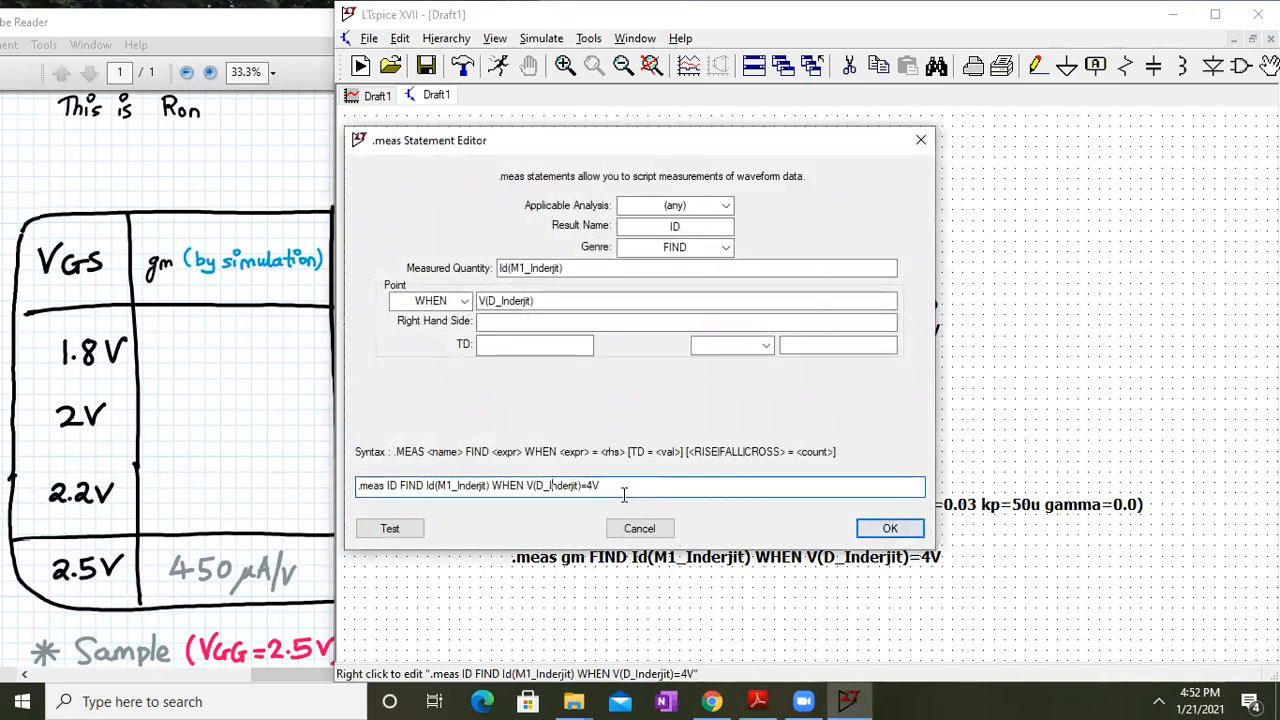
key(BackSpace)
text(G)
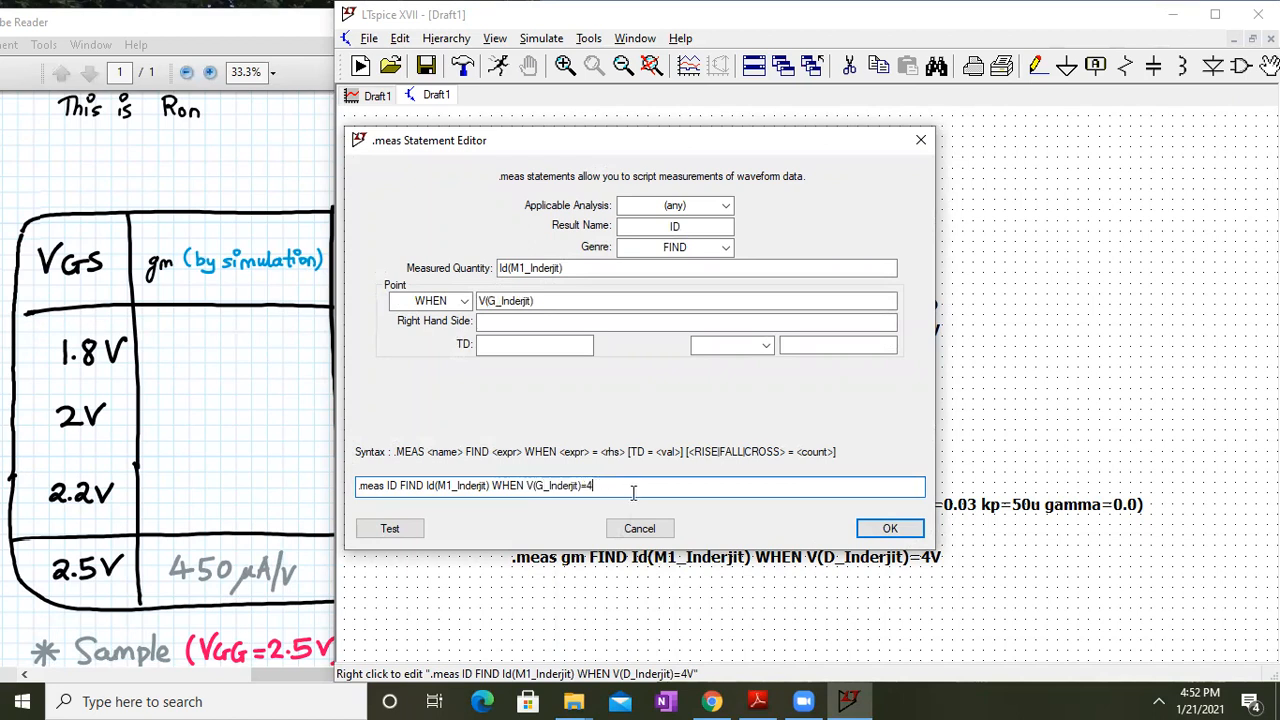
text(2.5)
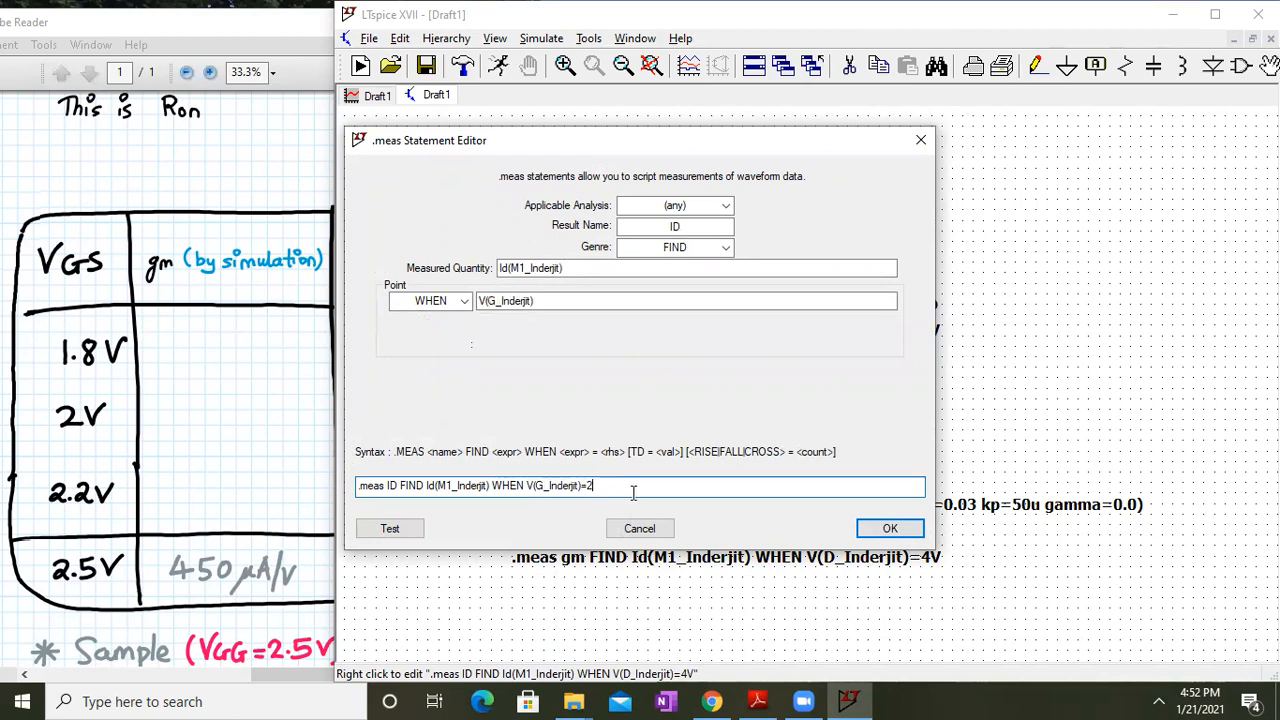
click(890, 528)
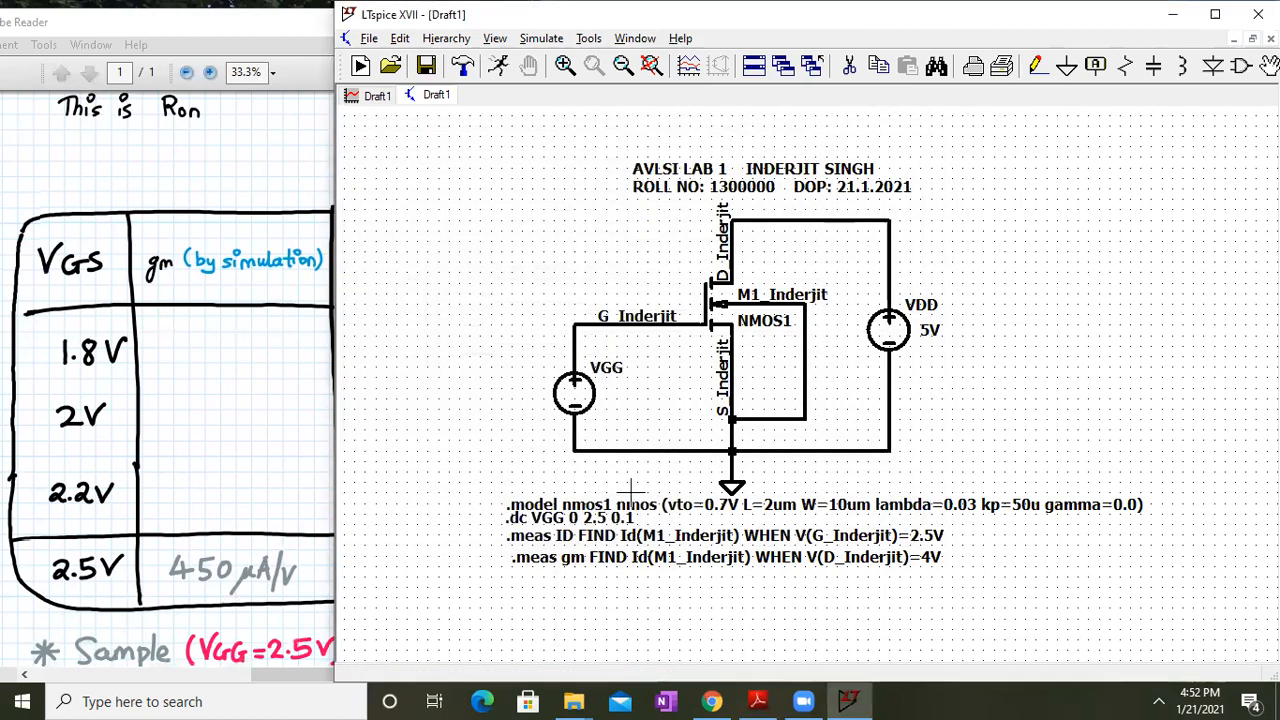
Change the gm measurement's trigger node to V(G_Inderjit), keeping WHEN, and recheck it
right_click(890, 558)
click(464, 301)
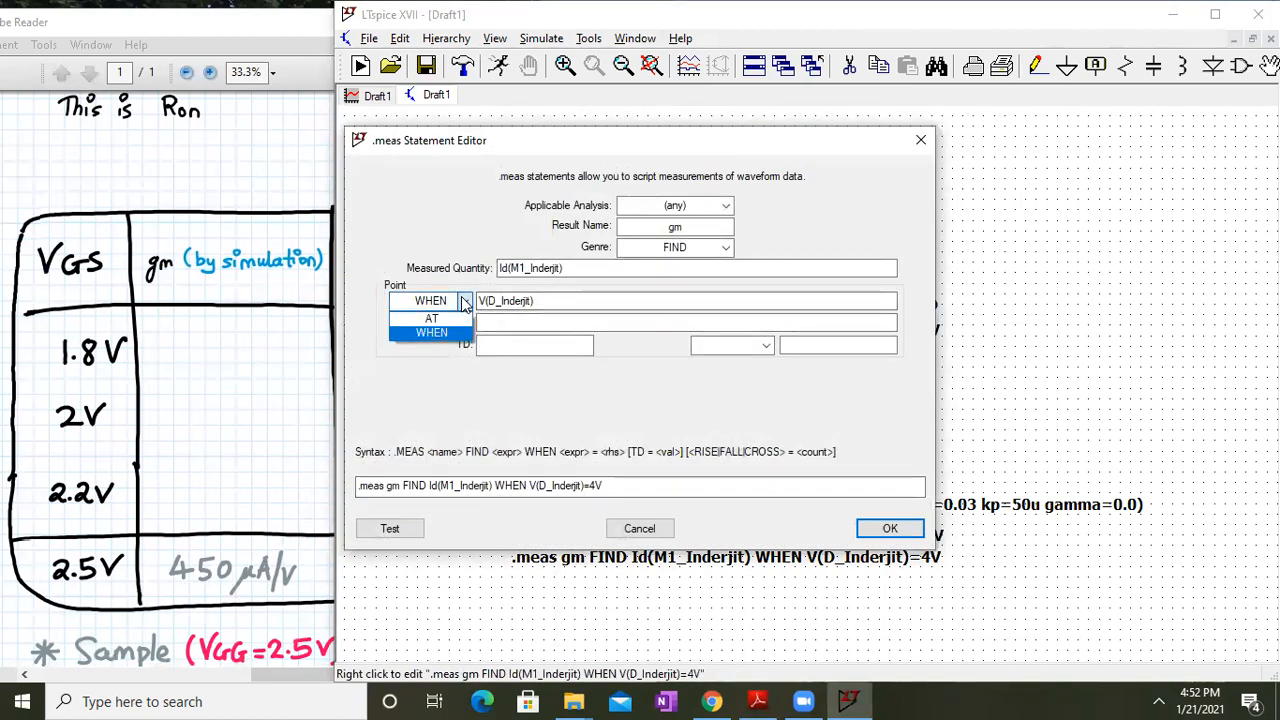
click(466, 303)
click(466, 302)
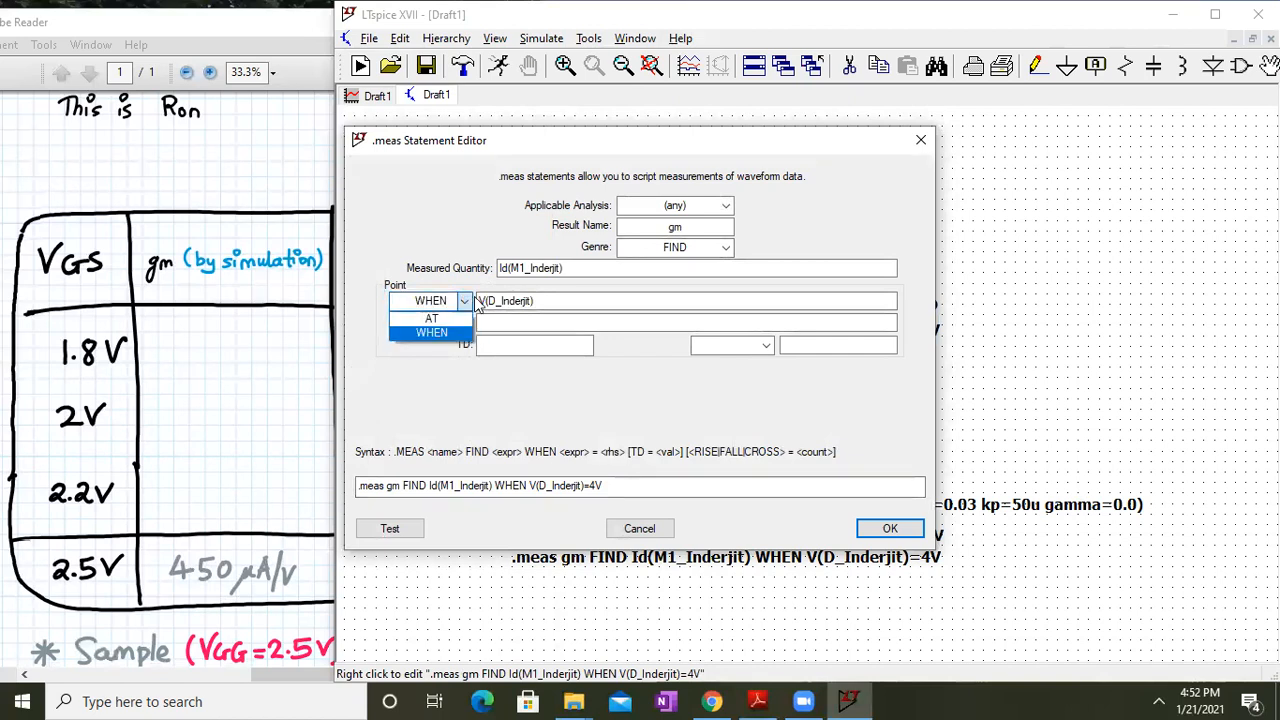
click(466, 302)
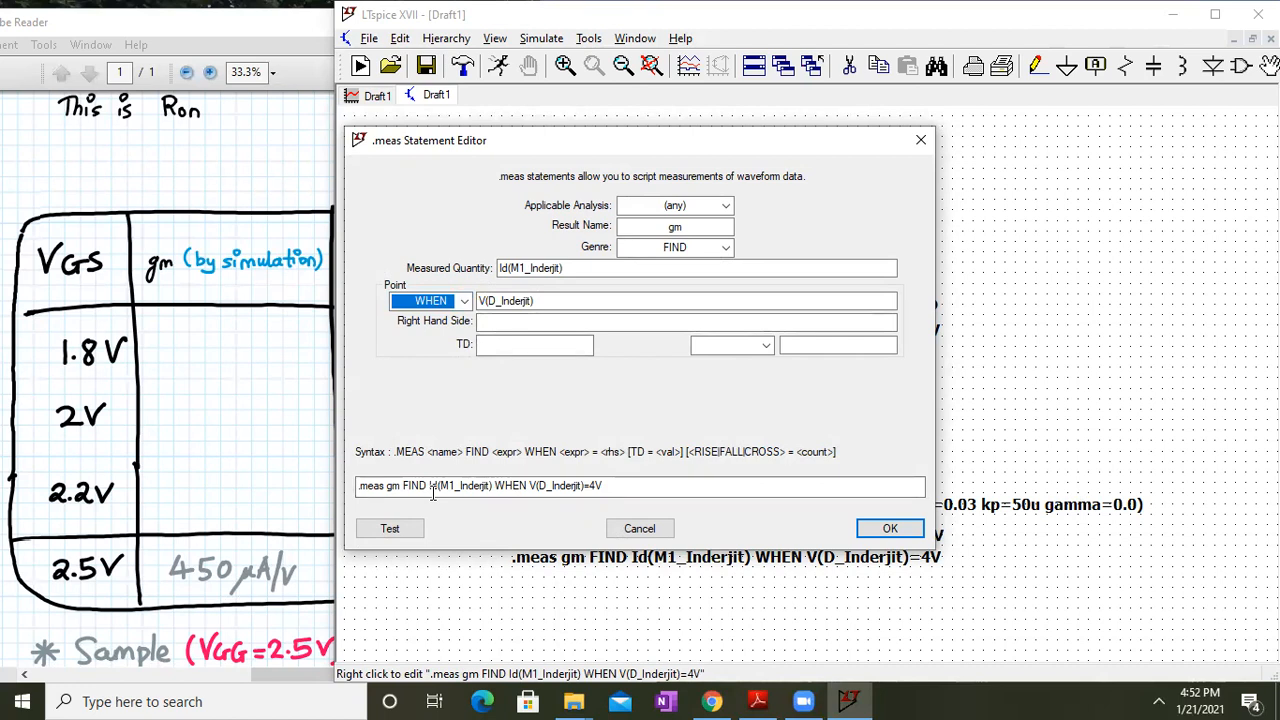
click(618, 492)
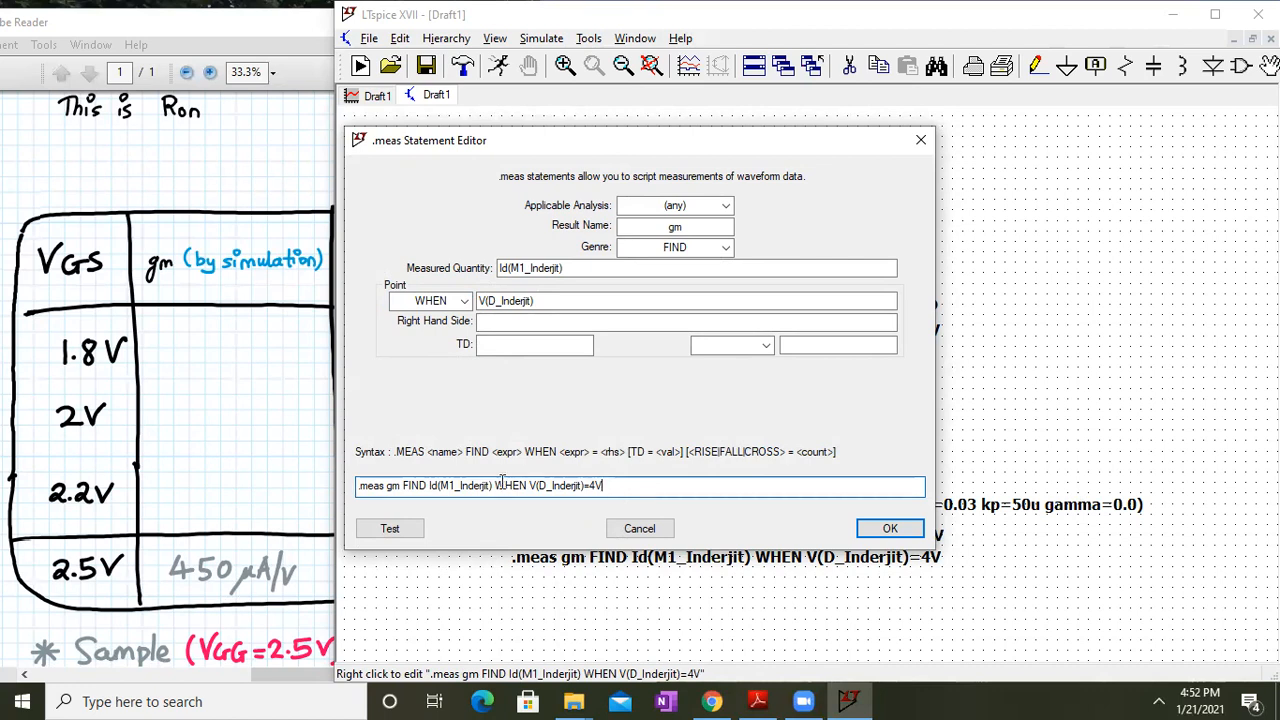
click(542, 485)
key(BackSpace)
text(G)
key(Return)
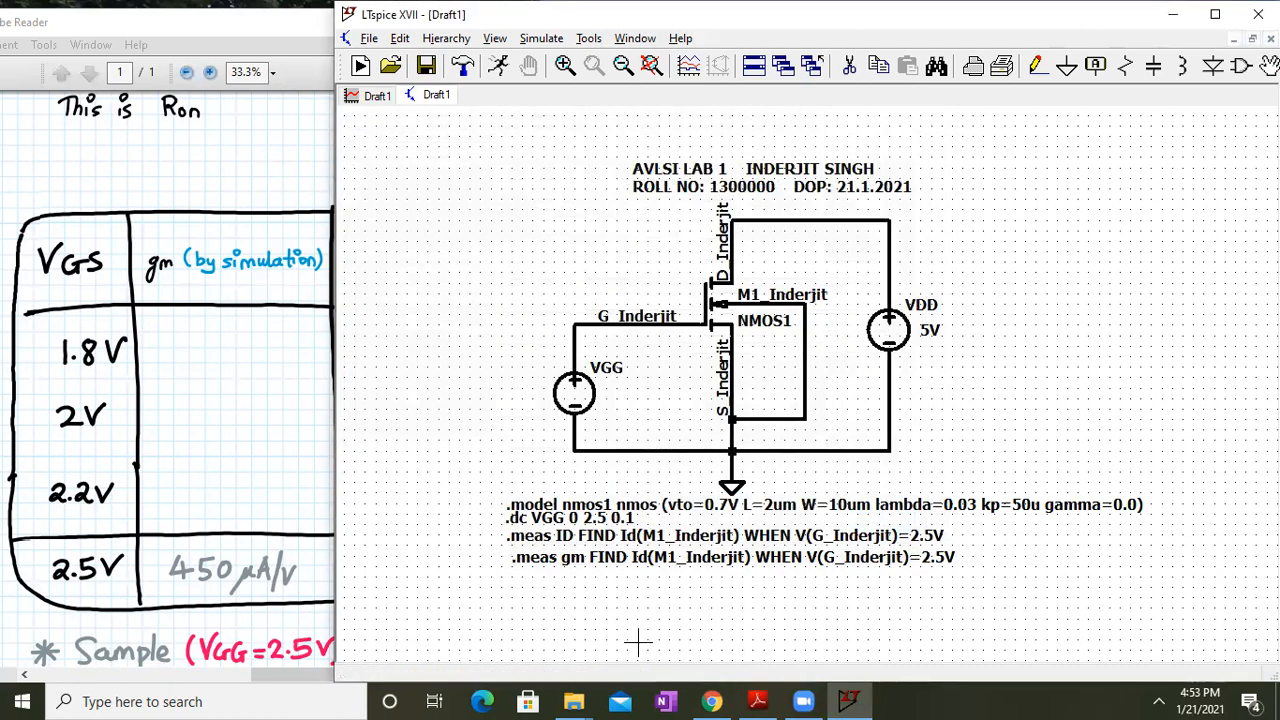
right_click(597, 556)
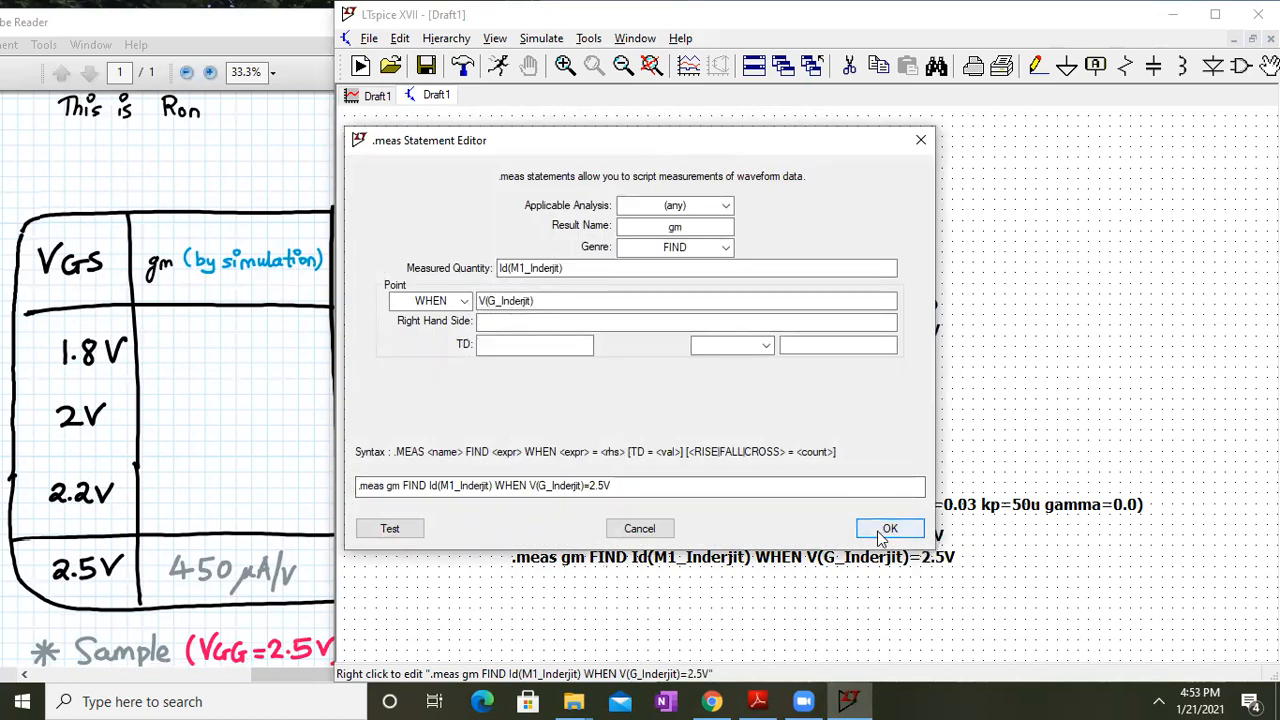
click(889, 529)
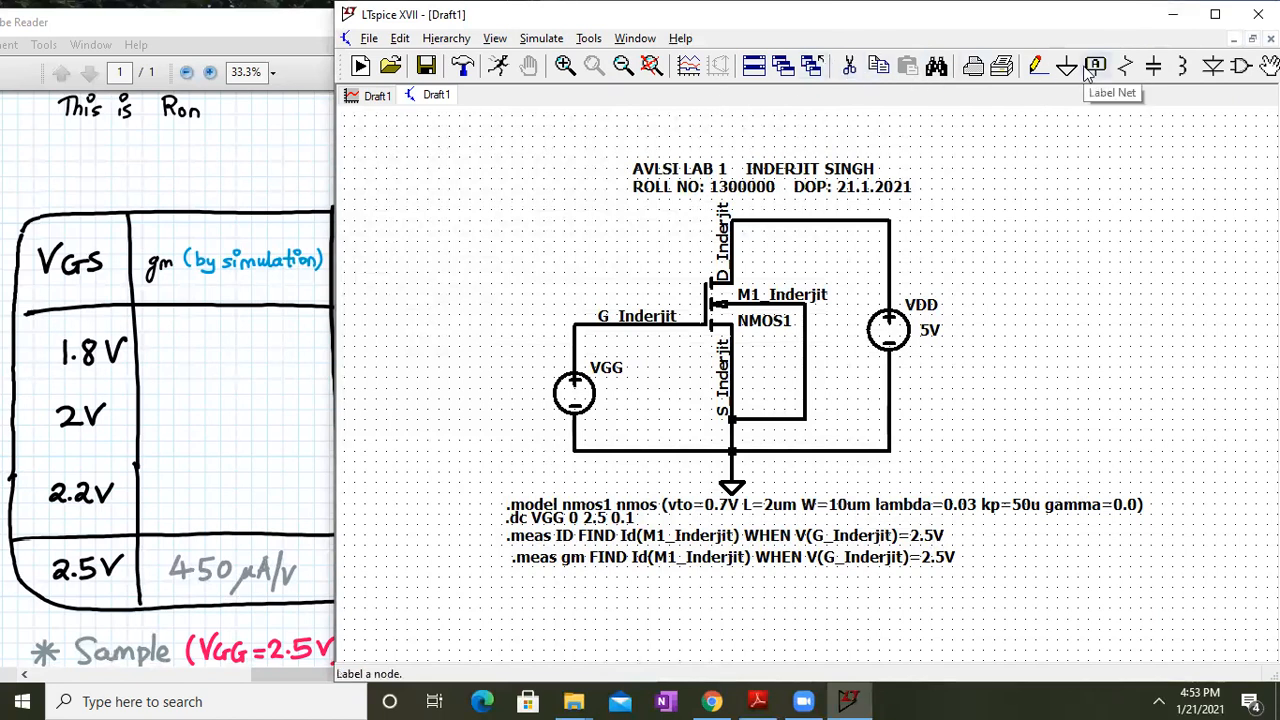
Fit the whole schematic in view, then restore the LTspice window and stretch it to the taskbar
click(1215, 14)
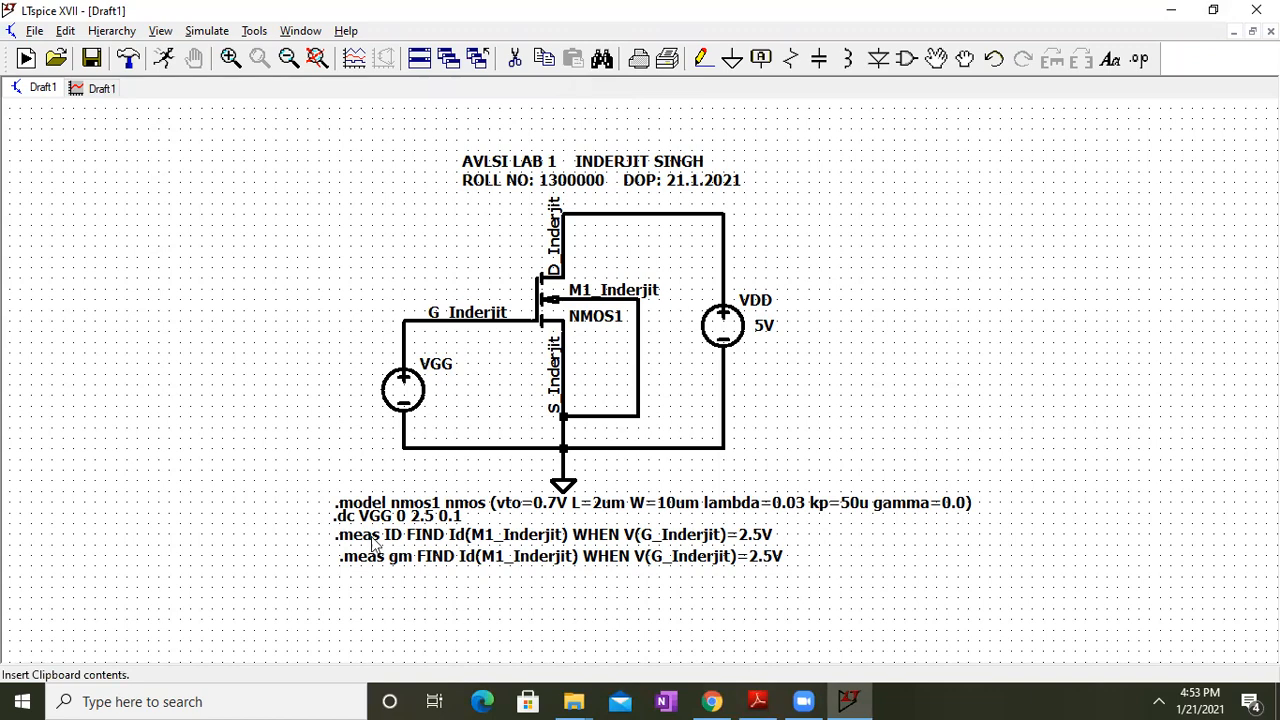
drag(333, 546, 333, 481)
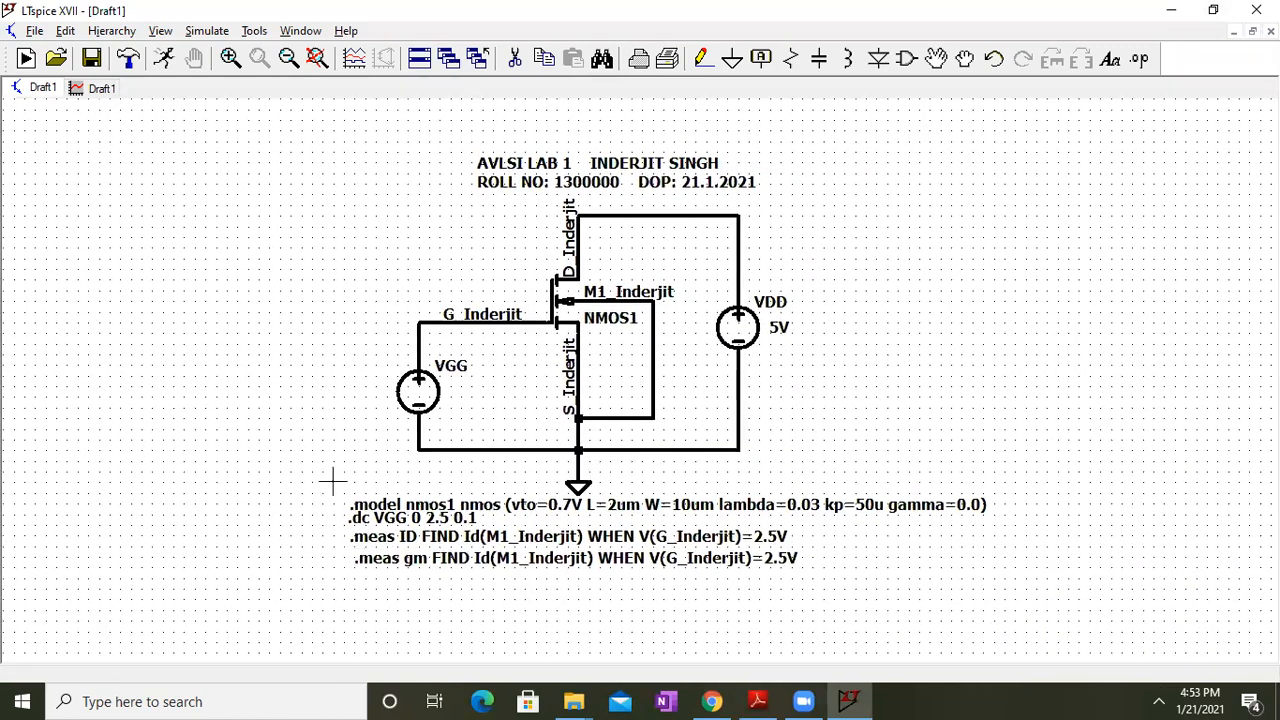
click(317, 58)
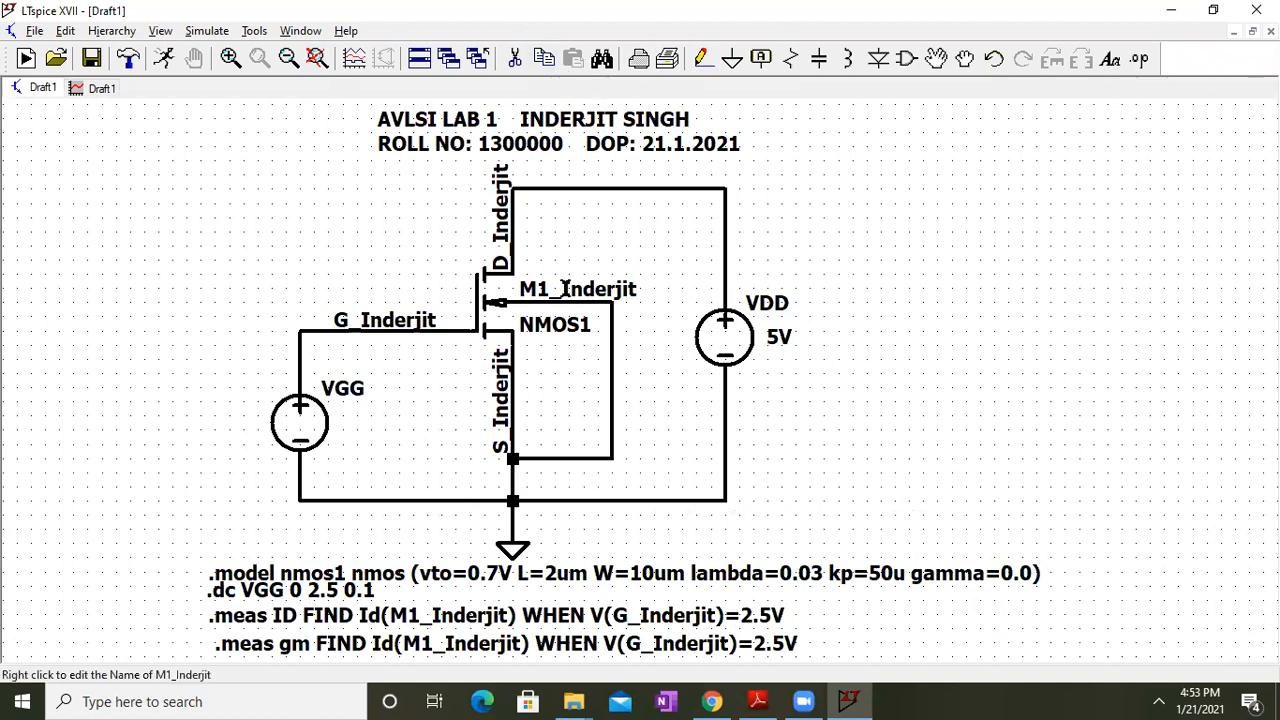
double_click(924, 9)
click(271, 282)
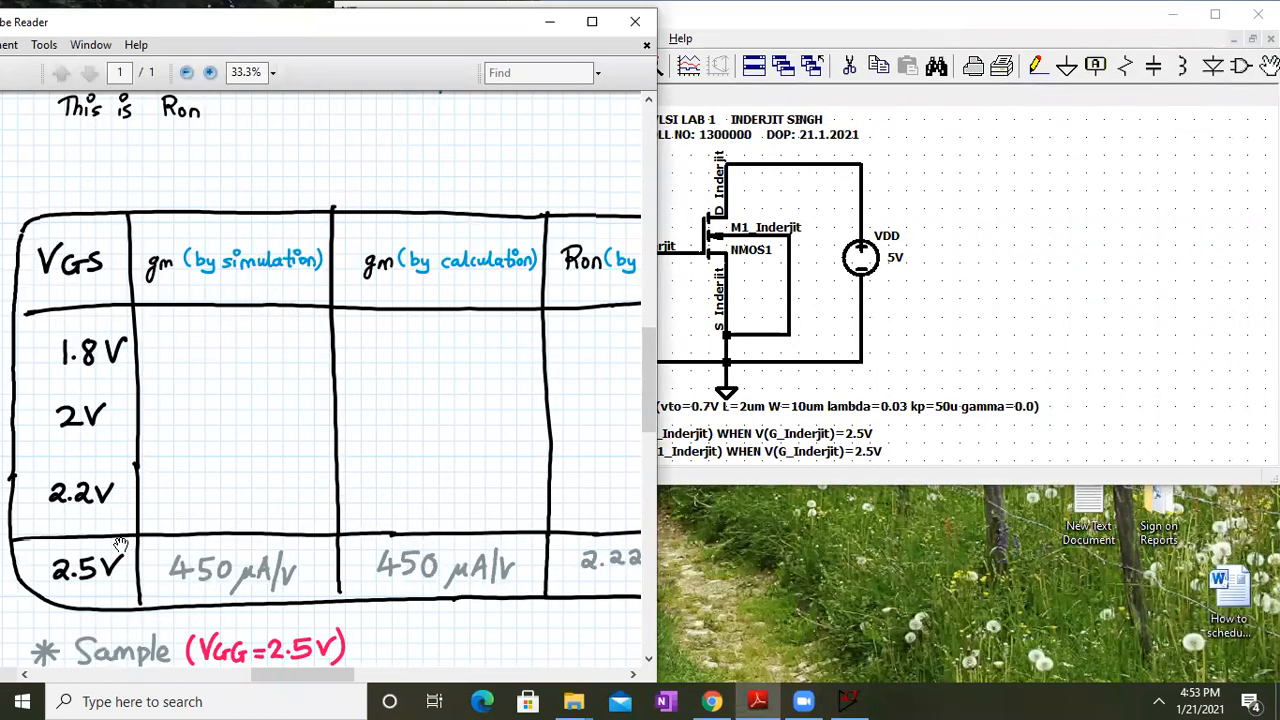
click(875, 482)
drag(875, 486, 888, 683)
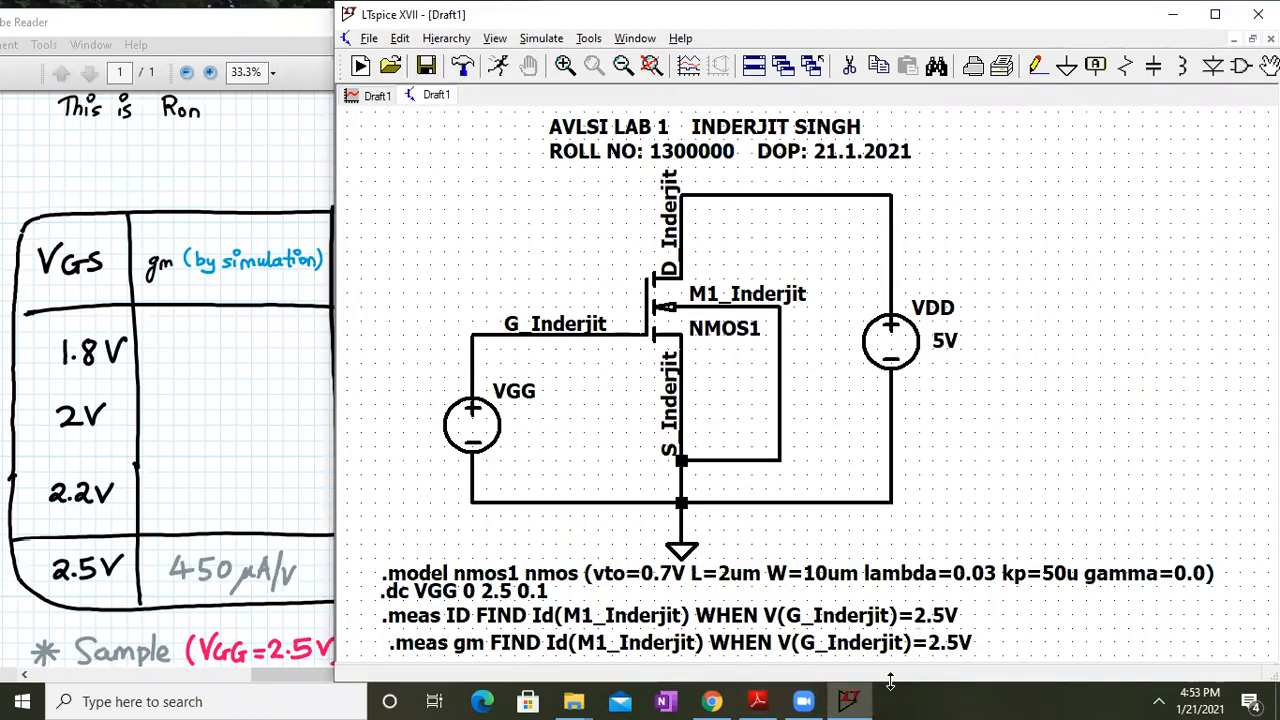
Duplicate the gm .meas directive and place the copy just below it
right_click(622, 652)
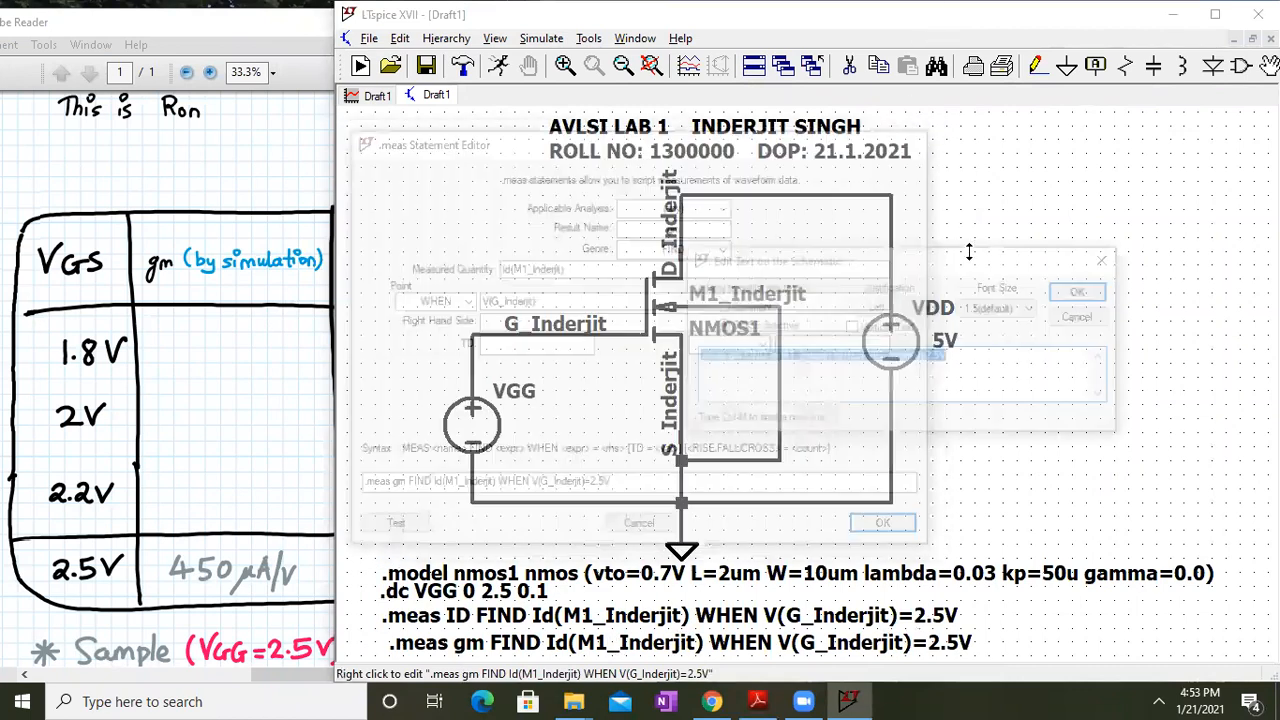
click(1077, 292)
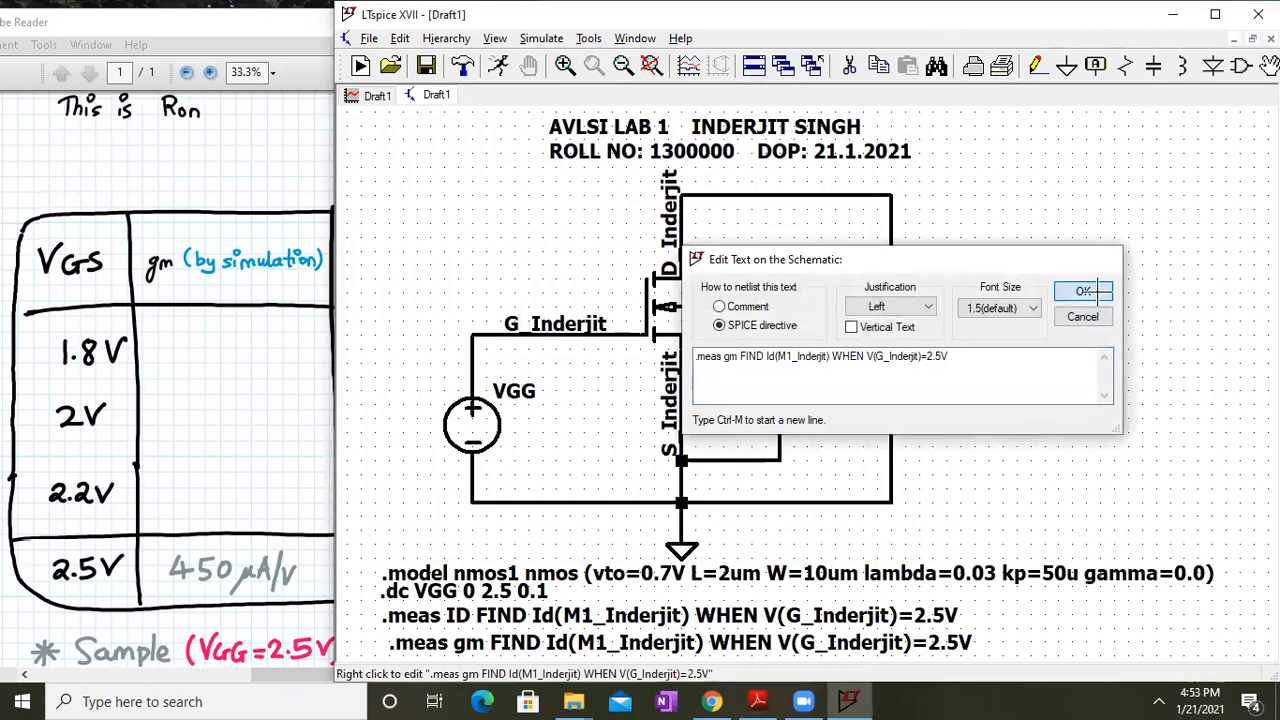
drag(1042, 430, 1041, 321)
click(883, 67)
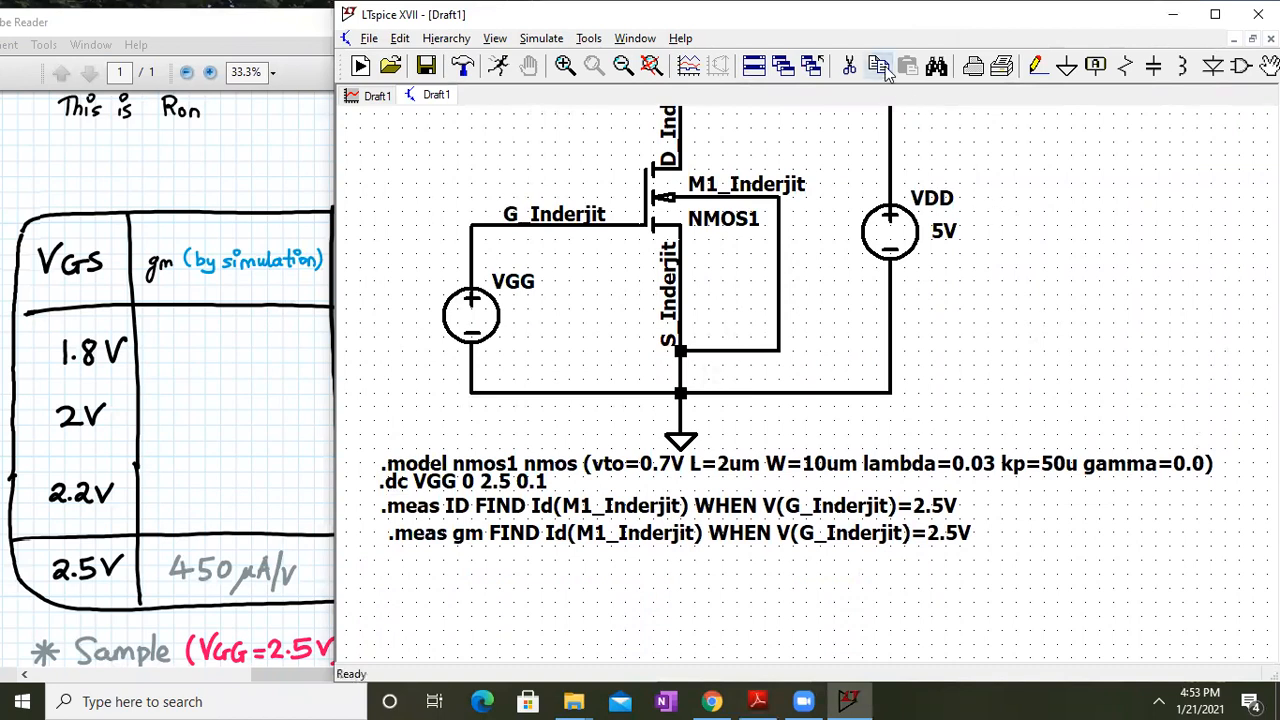
click(567, 537)
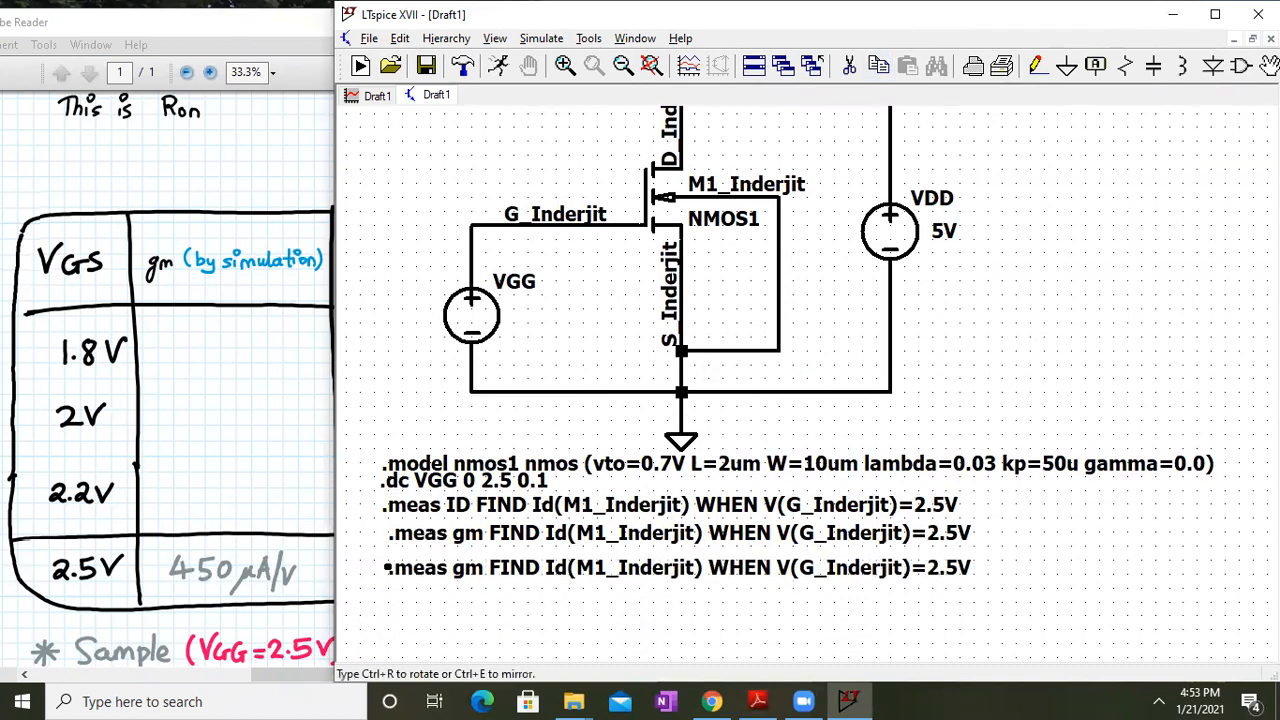
click(569, 571)
Rename the copied measurement's result from gm to RON in its statement
right_click(596, 569)
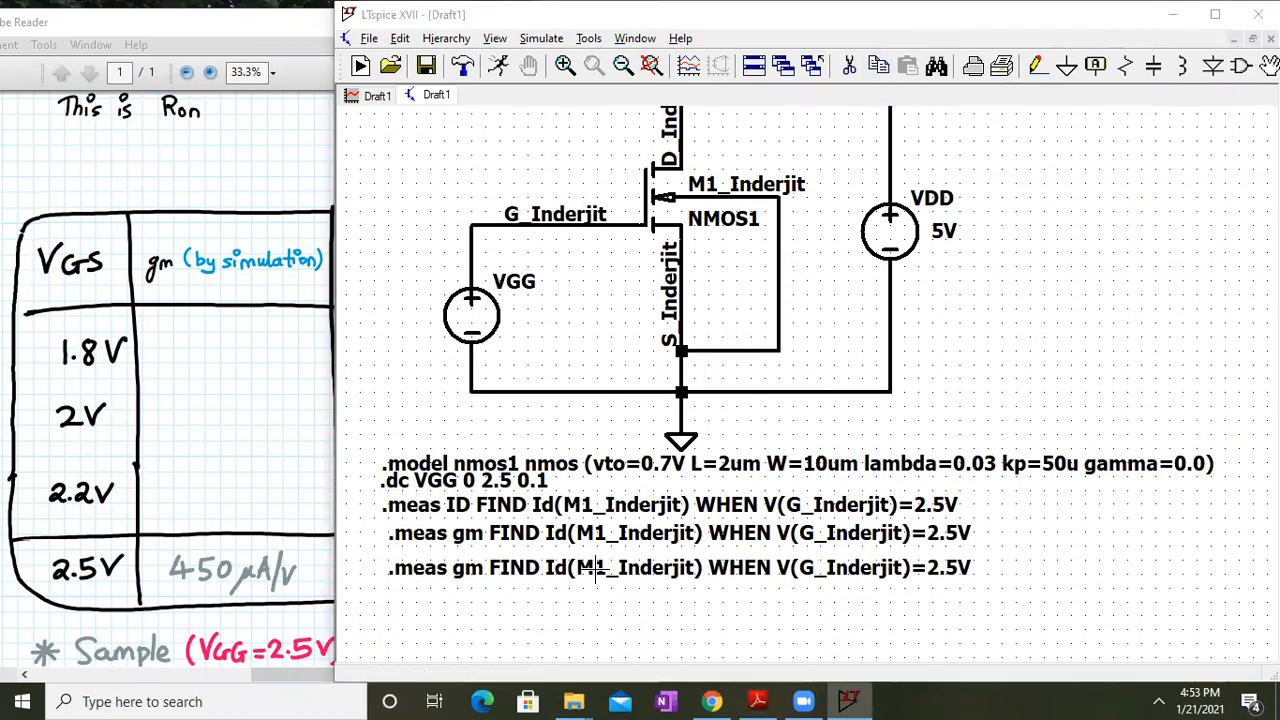
click(400, 485)
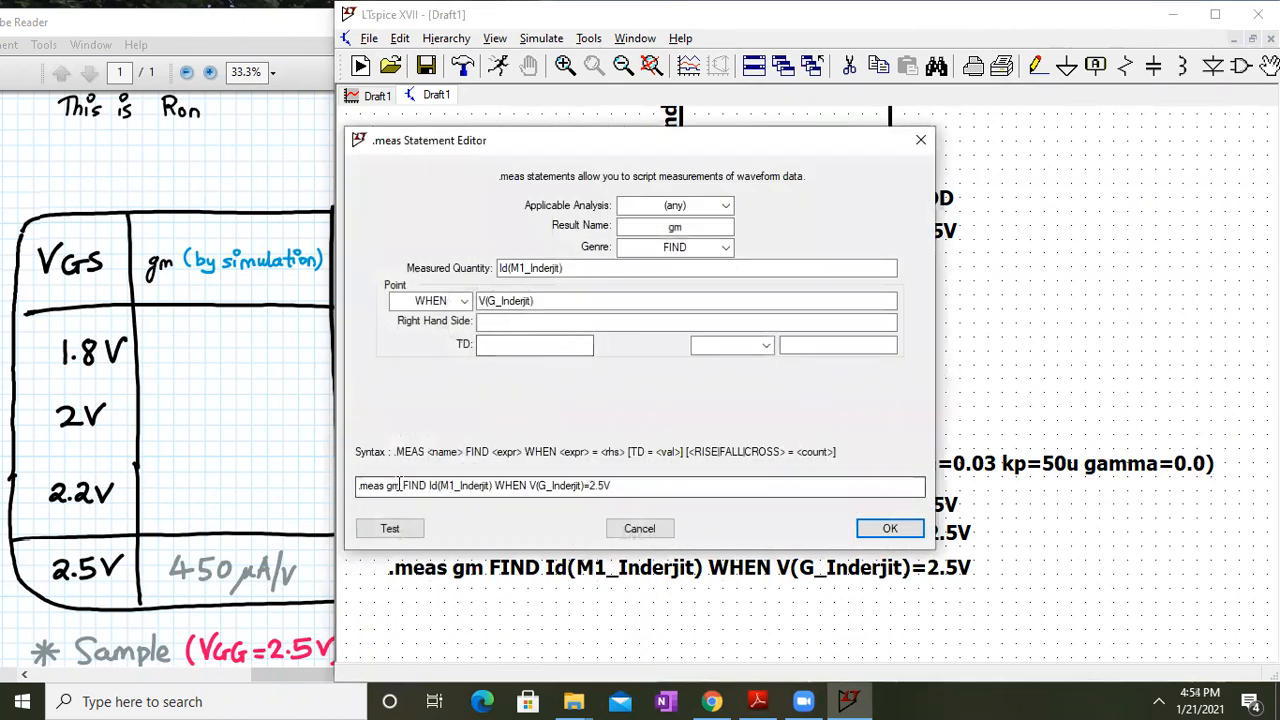
key(BackSpace)
key(BackSpace)
text(RON)
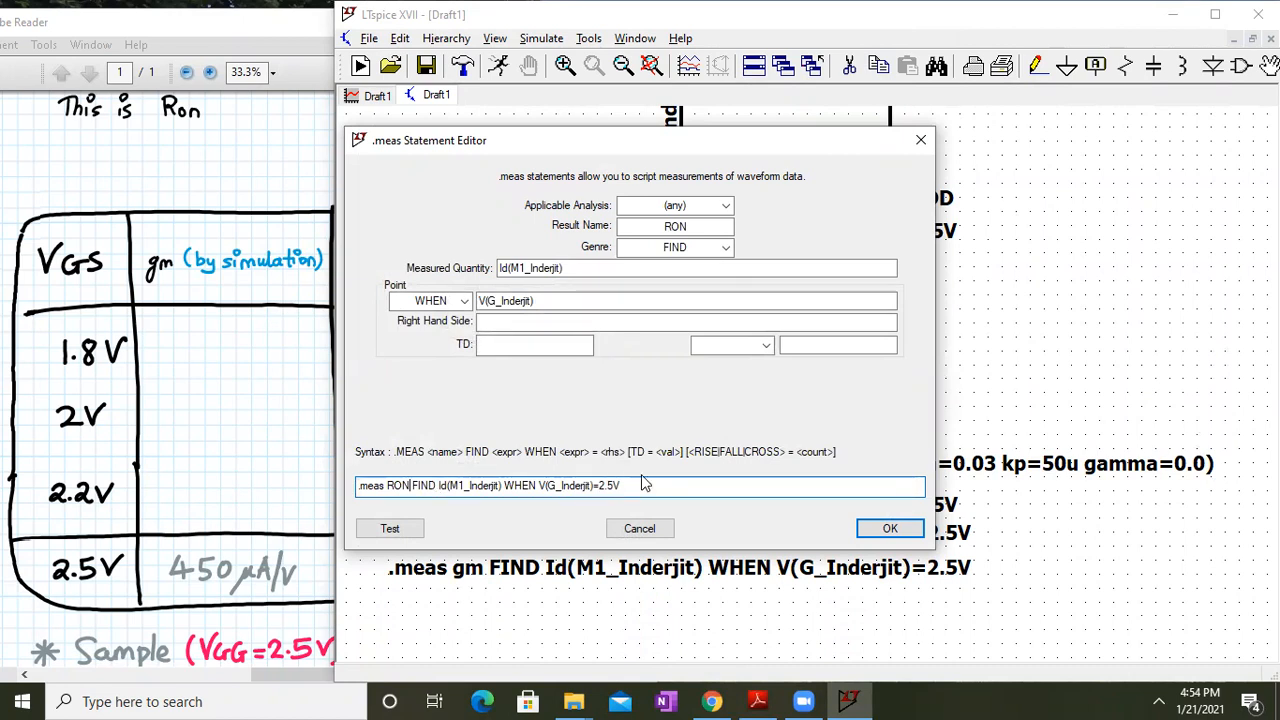
click(887, 530)
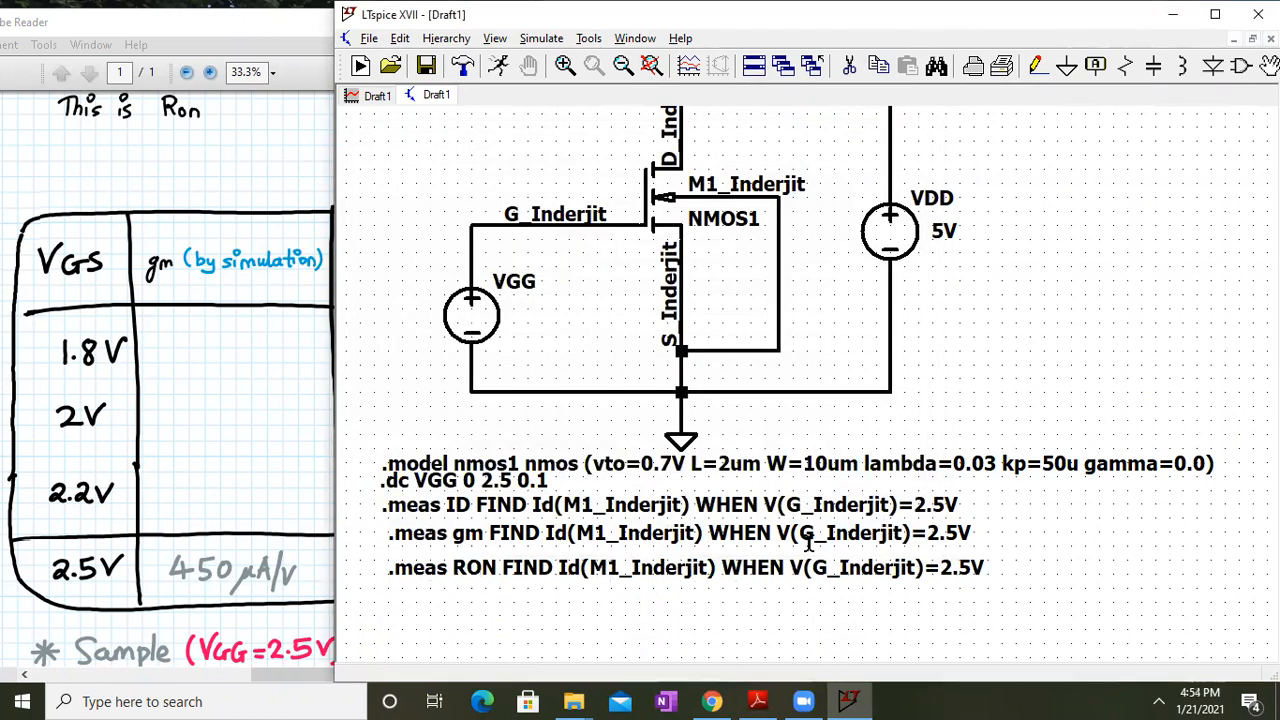
Review the handout table's Ron, VGS and gm columns, then return to LTspice
click(31, 465)
drag(537, 503, 115, 508)
drag(257, 510, 696, 521)
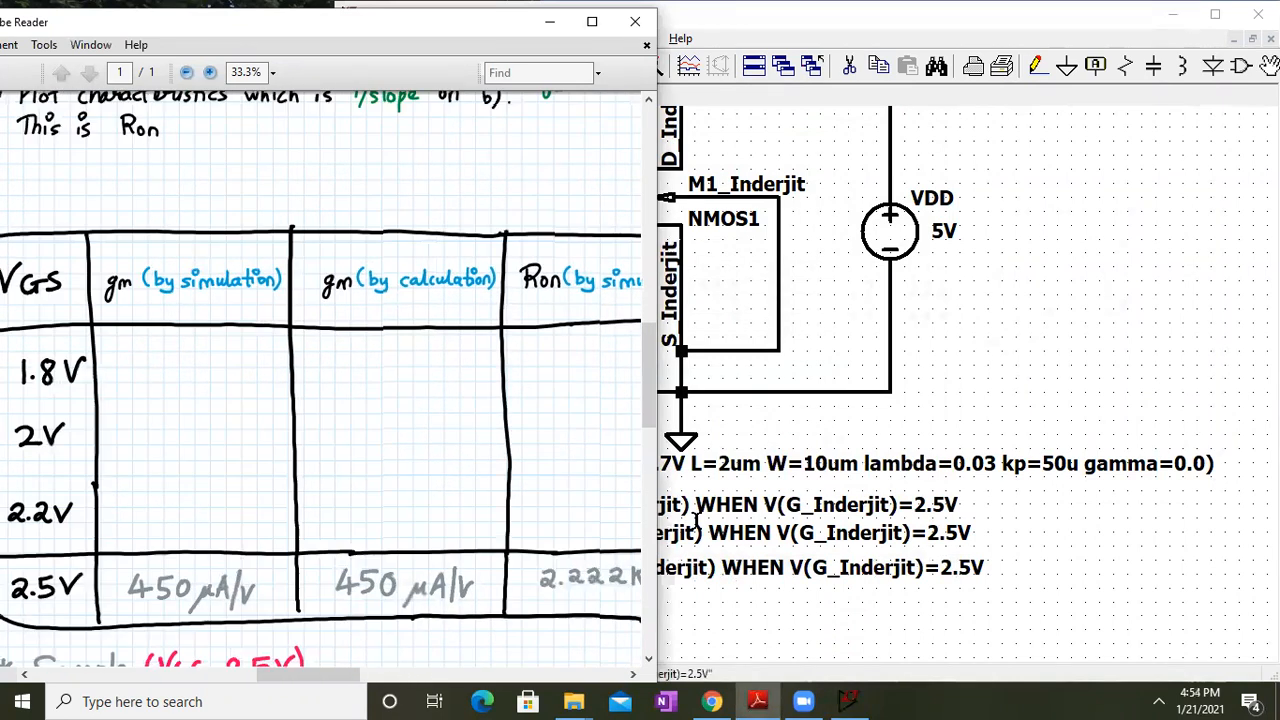
drag(137, 409, 224, 339)
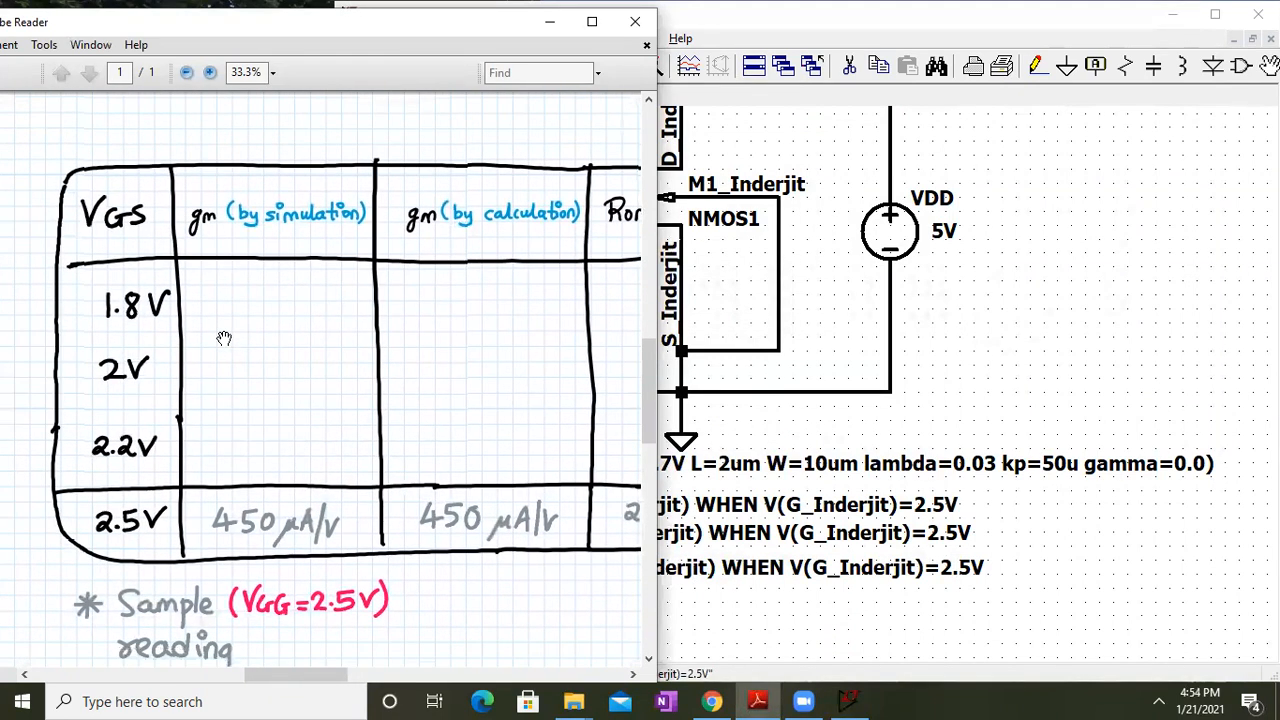
click(773, 482)
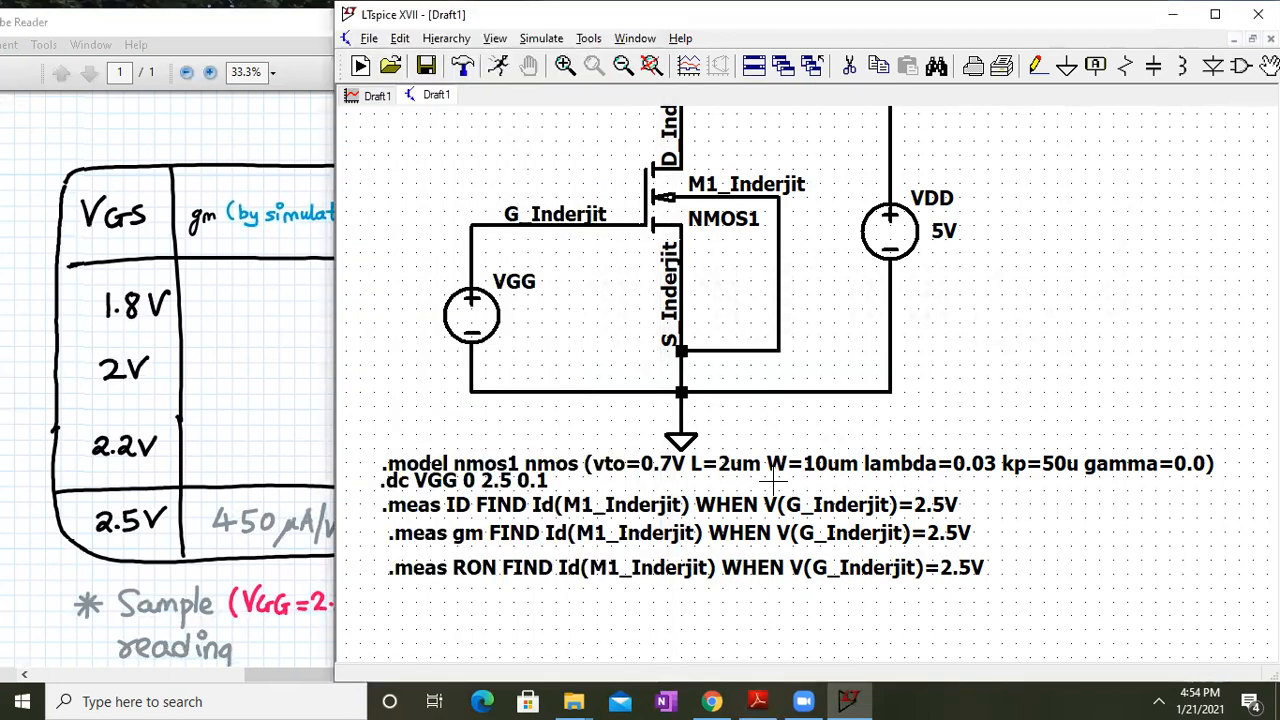
Run the VGG DC sweep, enlarge the Id/gm/Ron plots, and check the handout's Equations section
click(541, 38)
click(557, 64)
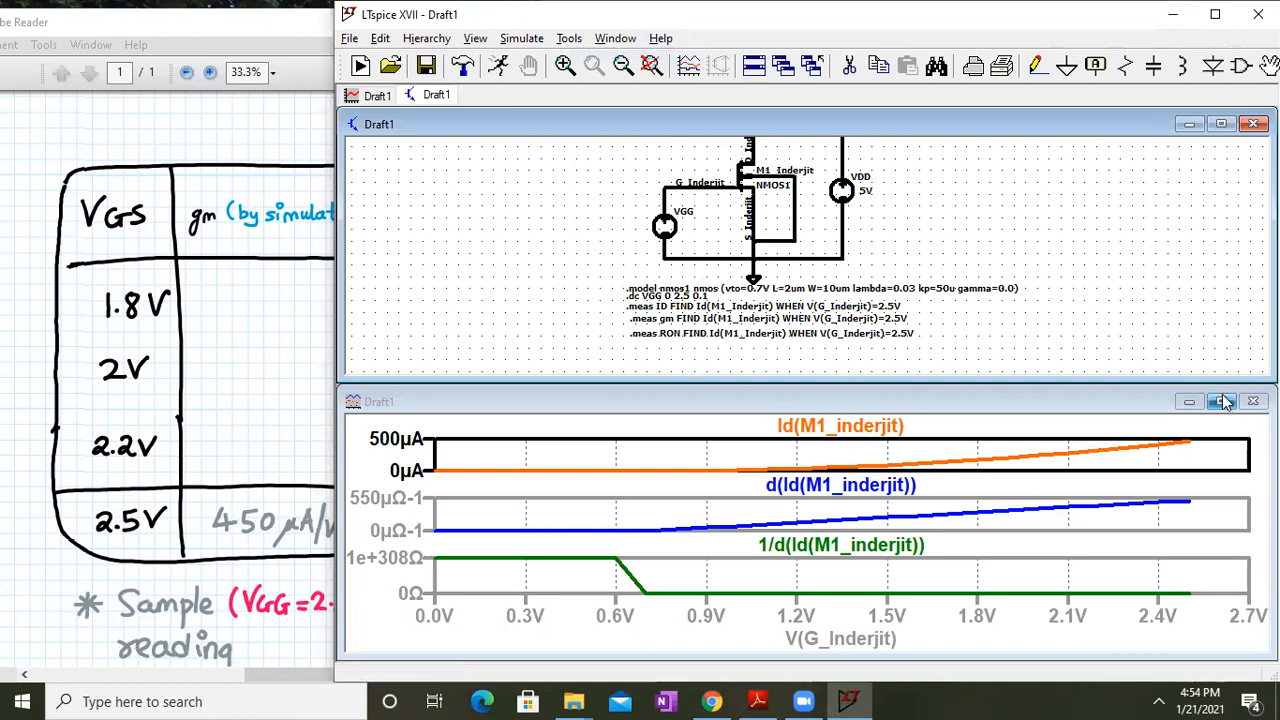
click(1222, 401)
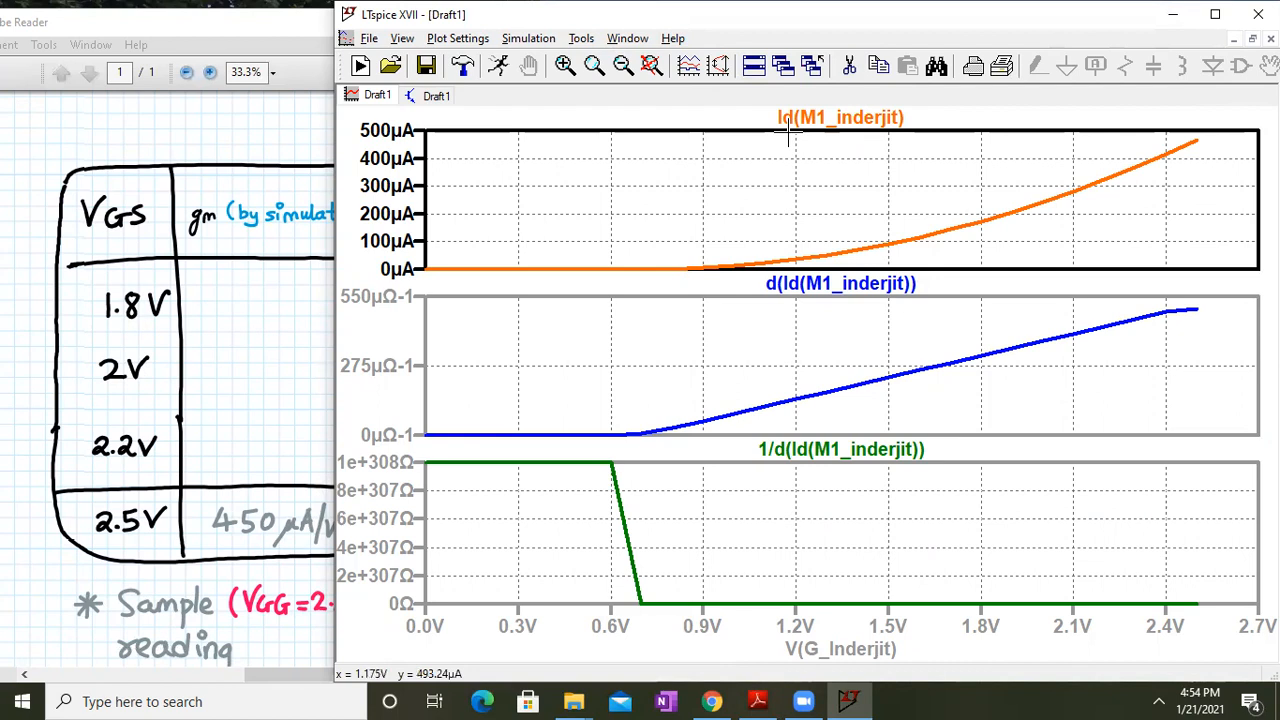
drag(187, 260, 199, 213)
drag(509, 585, 277, 205)
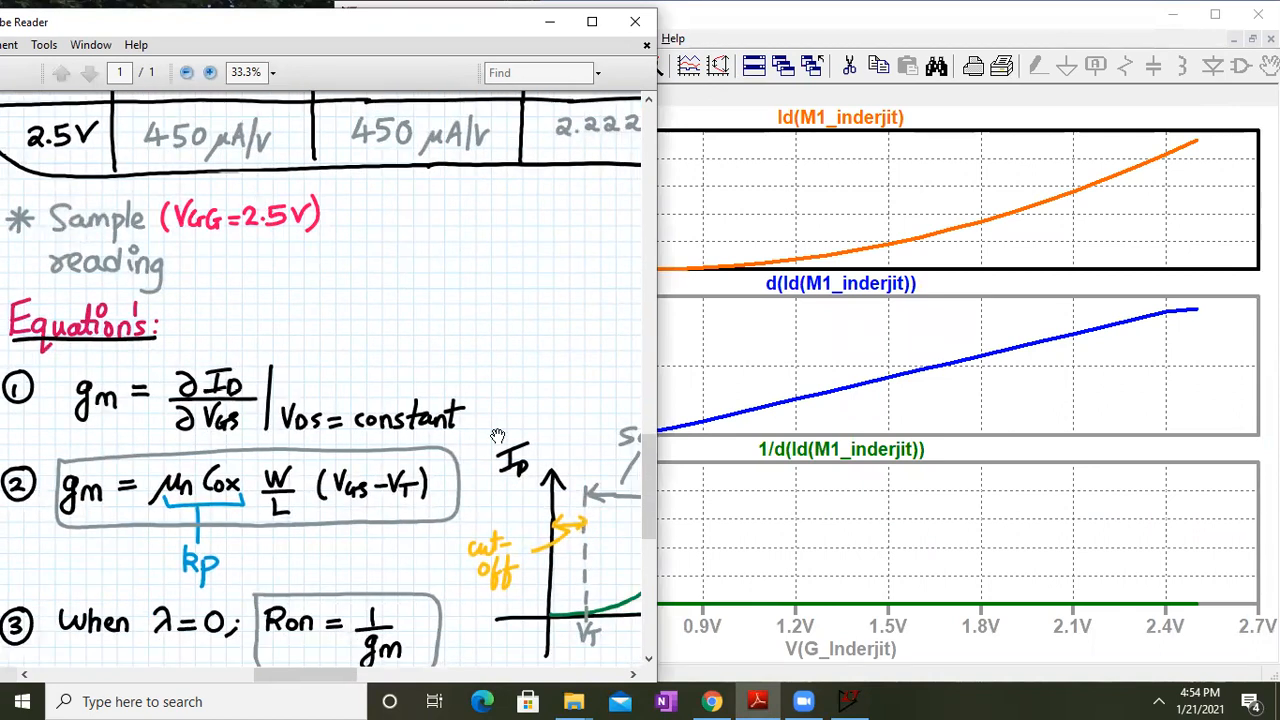
click(943, 332)
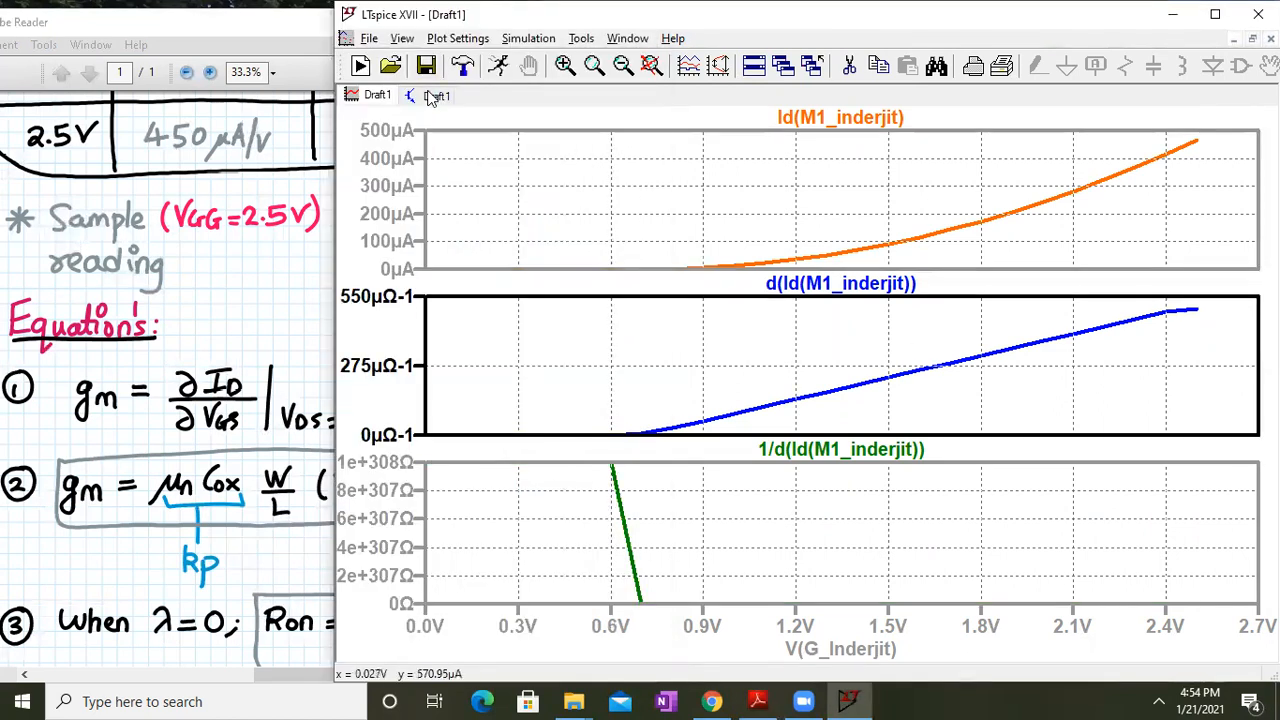
Zoom the schematic to full extents and rerun the simulation to refresh the plots
click(432, 95)
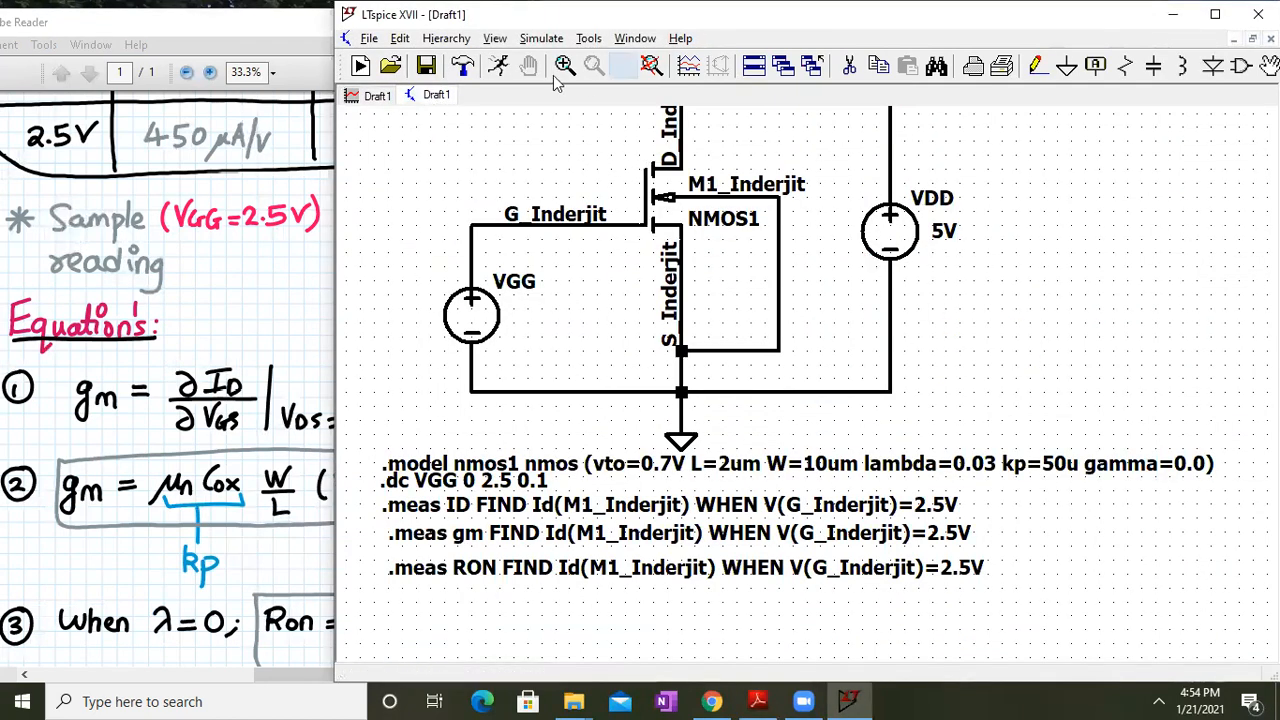
click(651, 65)
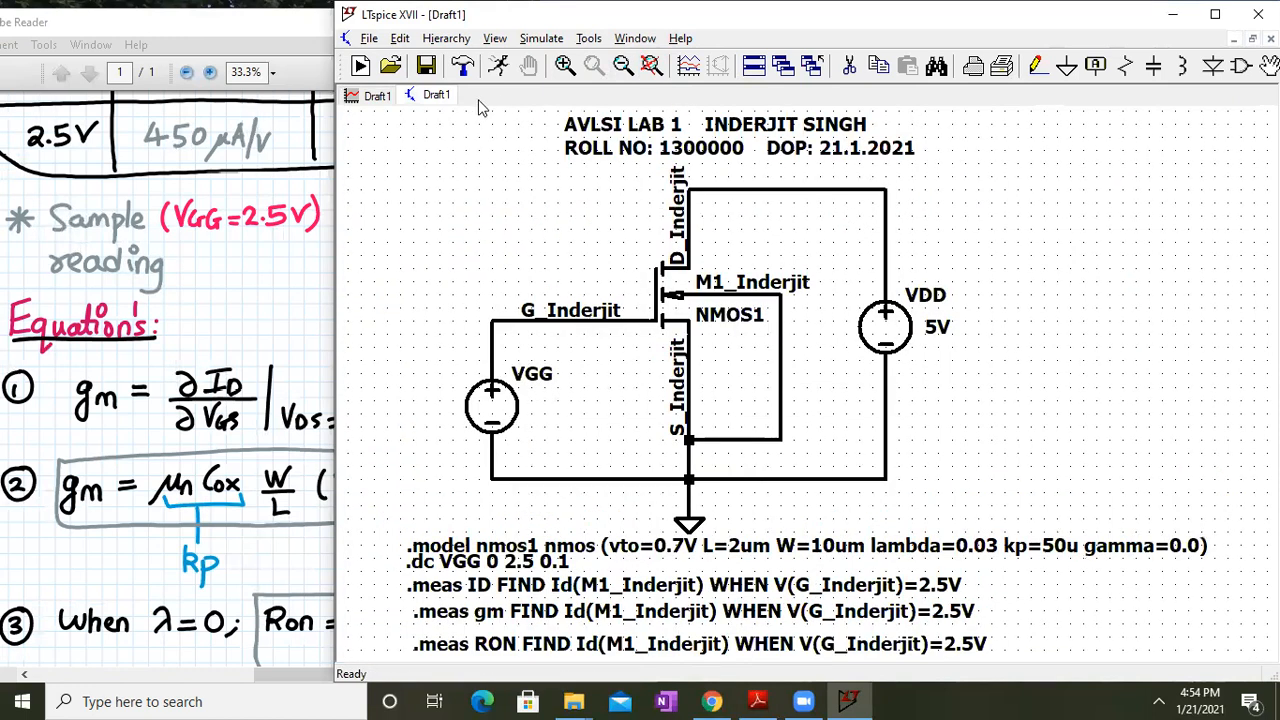
click(380, 96)
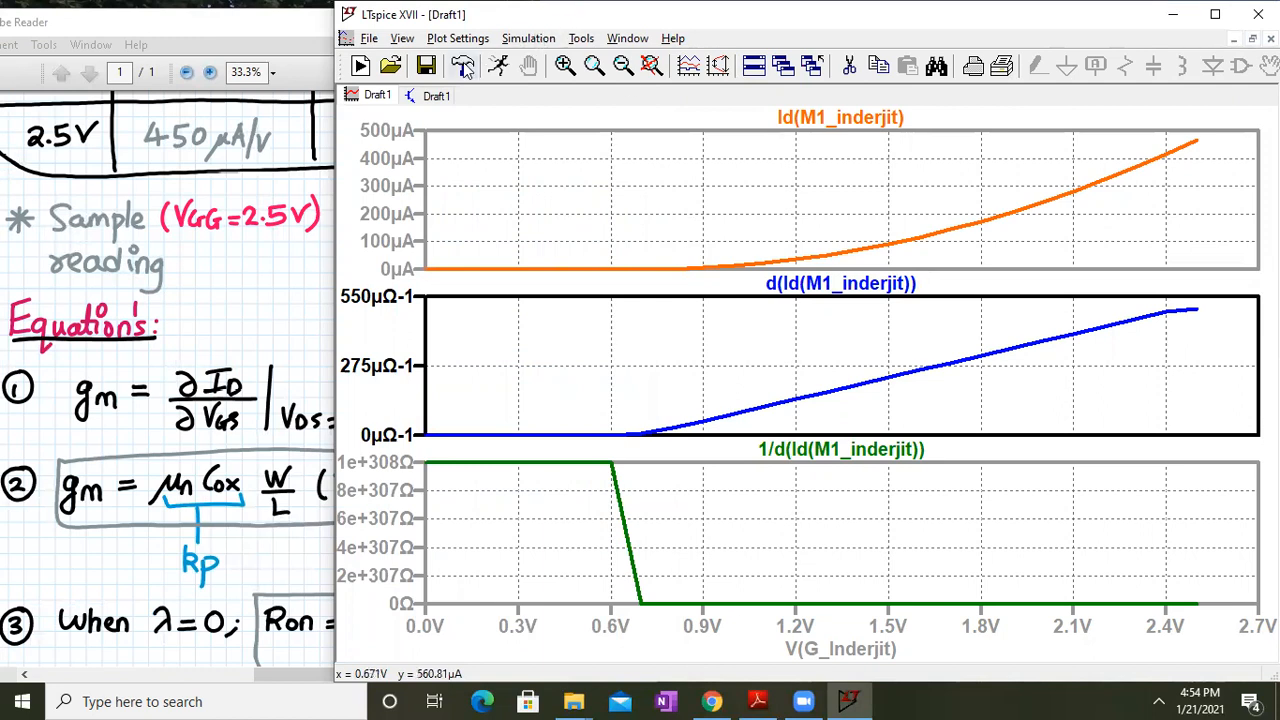
click(425, 95)
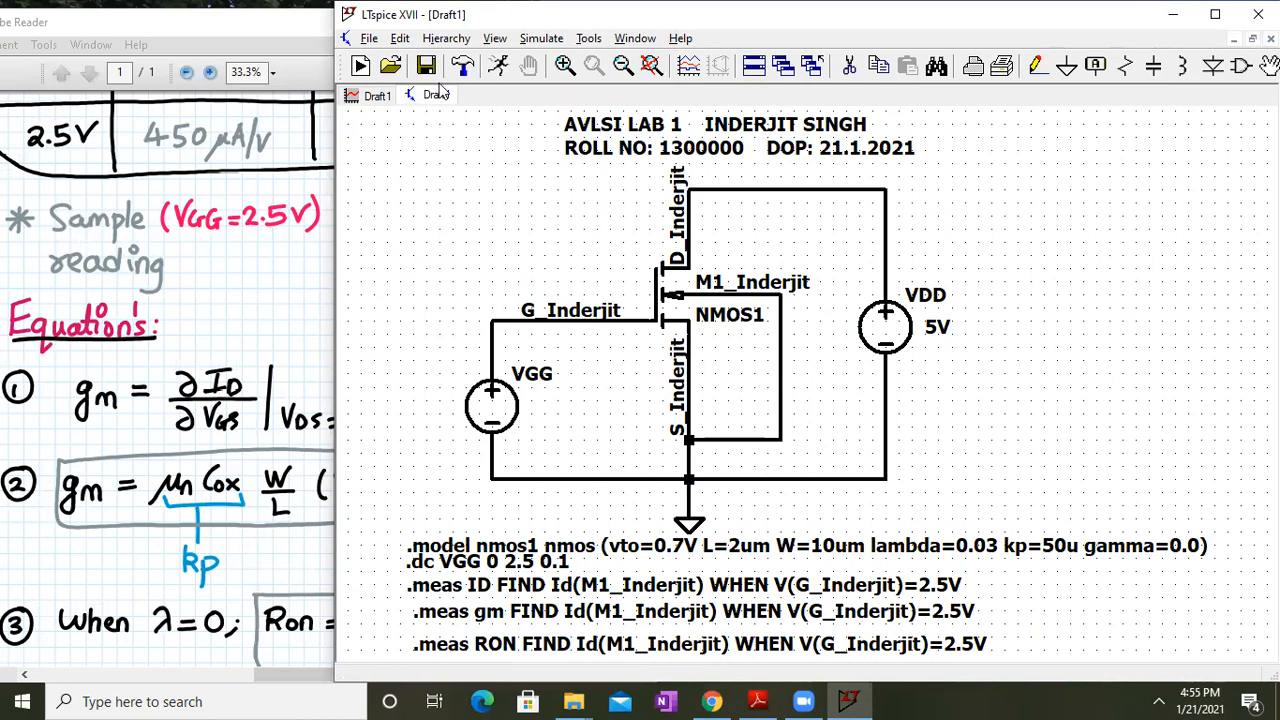
click(380, 95)
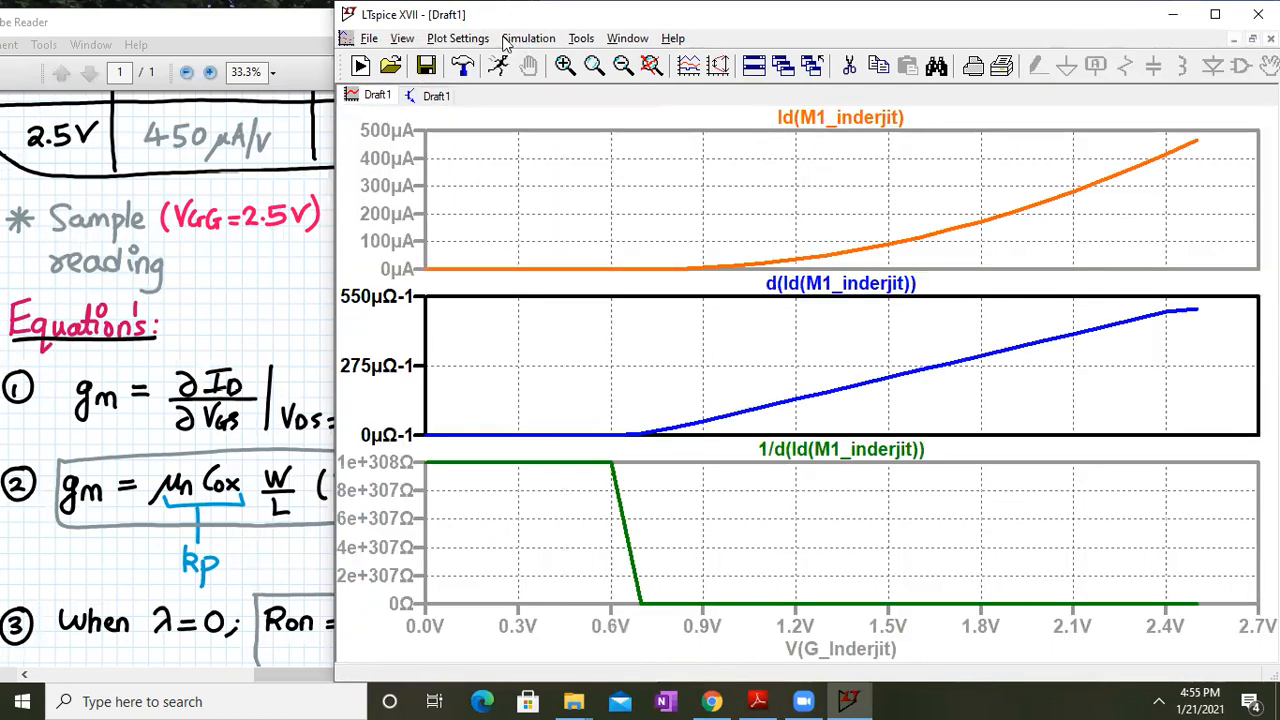
click(496, 40)
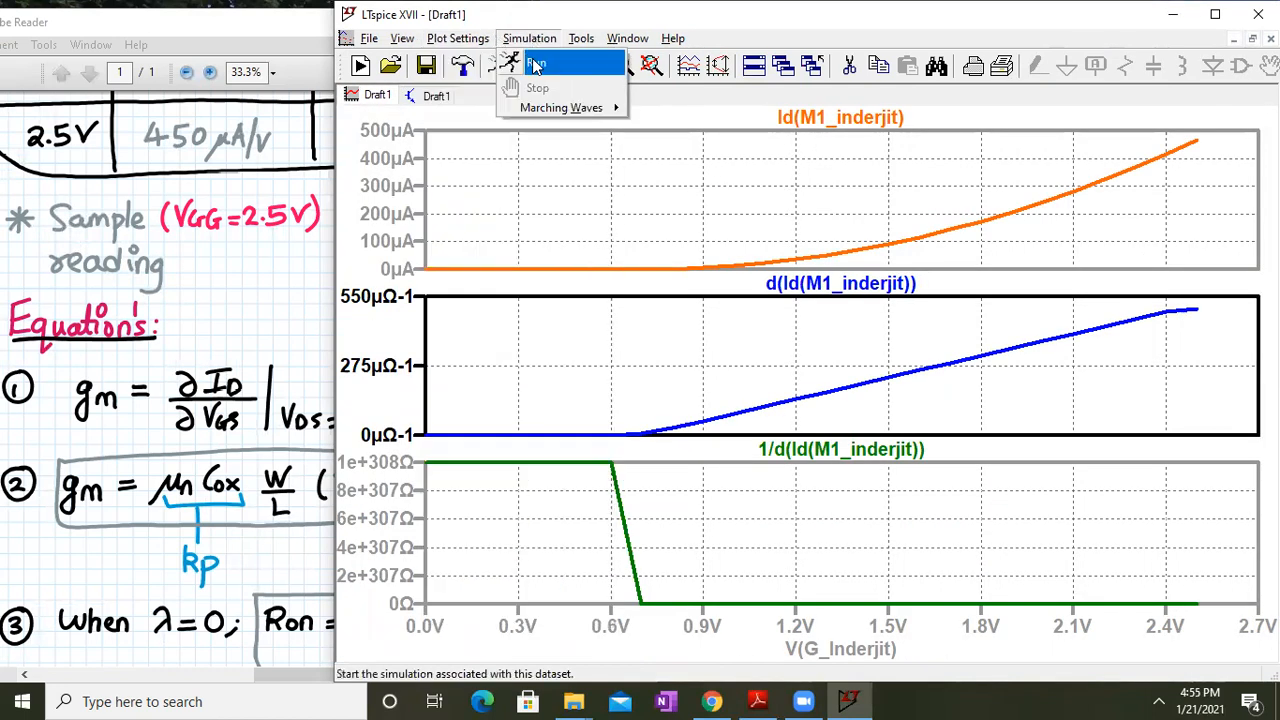
click(524, 57)
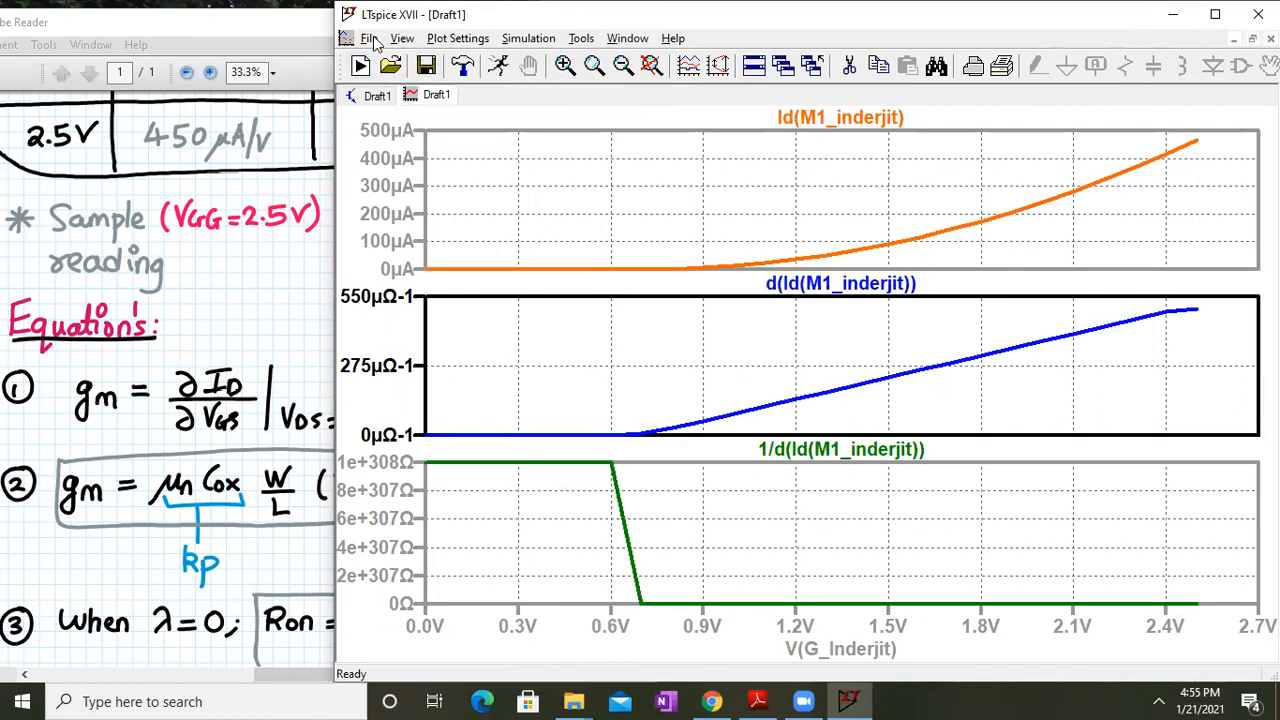
click(385, 96)
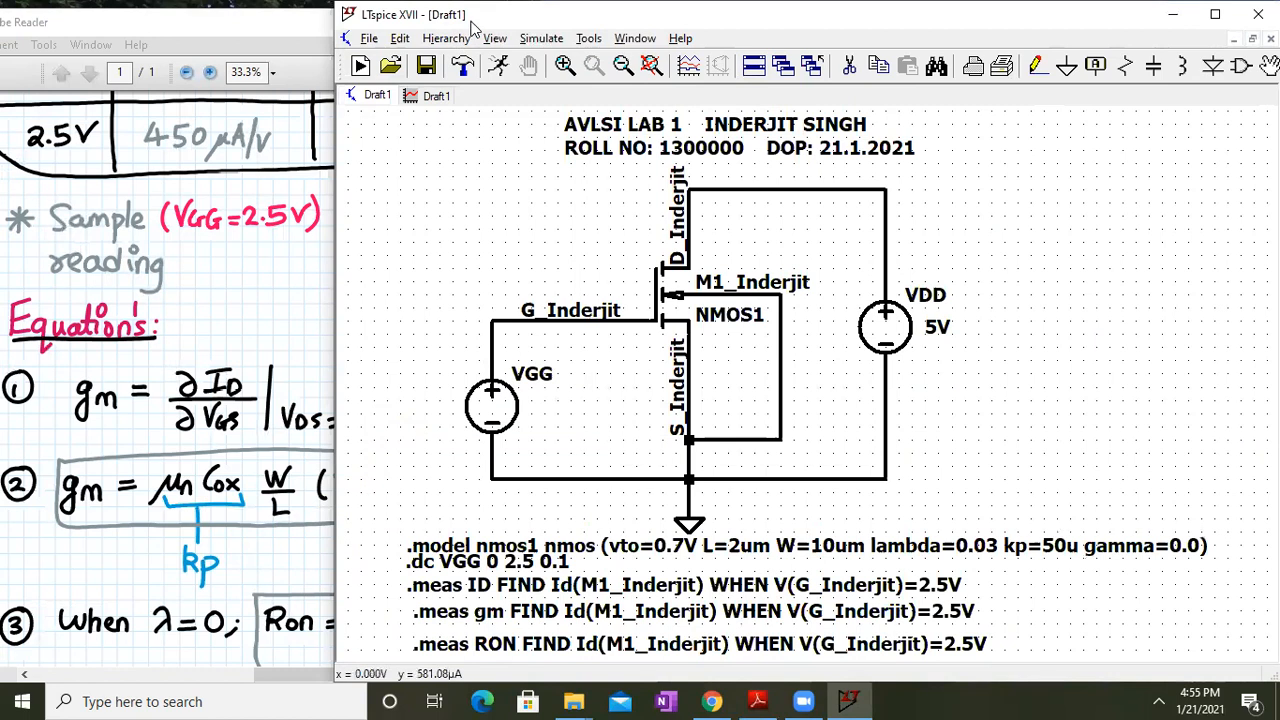
Open the SPICE Error Log to view the id, gm and ron measurement results
click(495, 38)
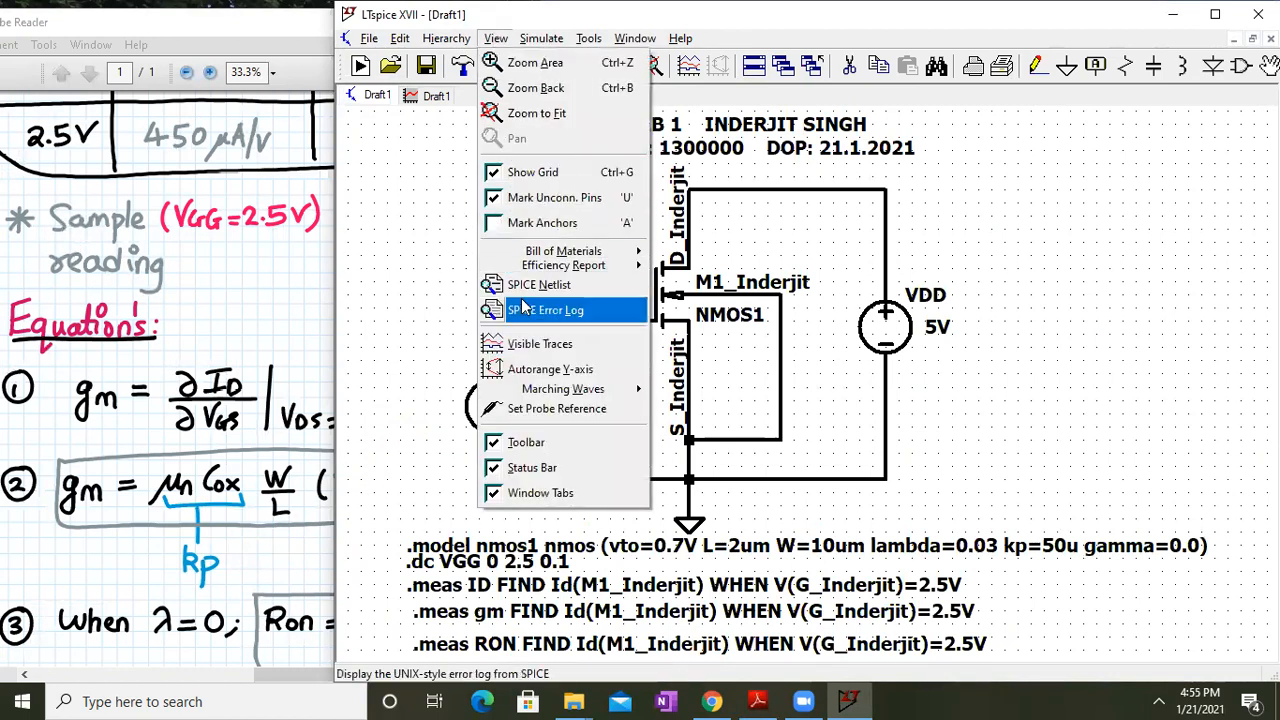
click(524, 309)
scroll(641, 285, up, 4)
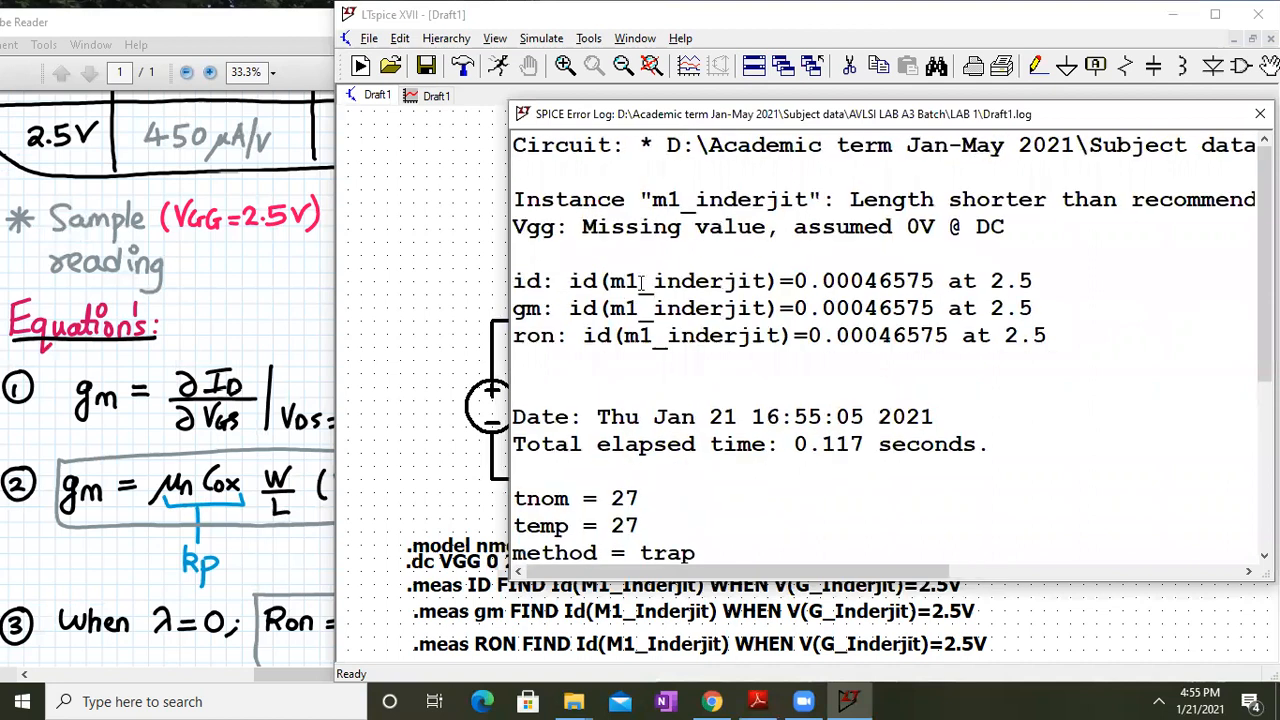
Compare the logged measurements with the lab sheet's results table in Adobe Reader
click(160, 316)
scroll(267, 256, up, 3)
scroll(272, 270, up, 3)
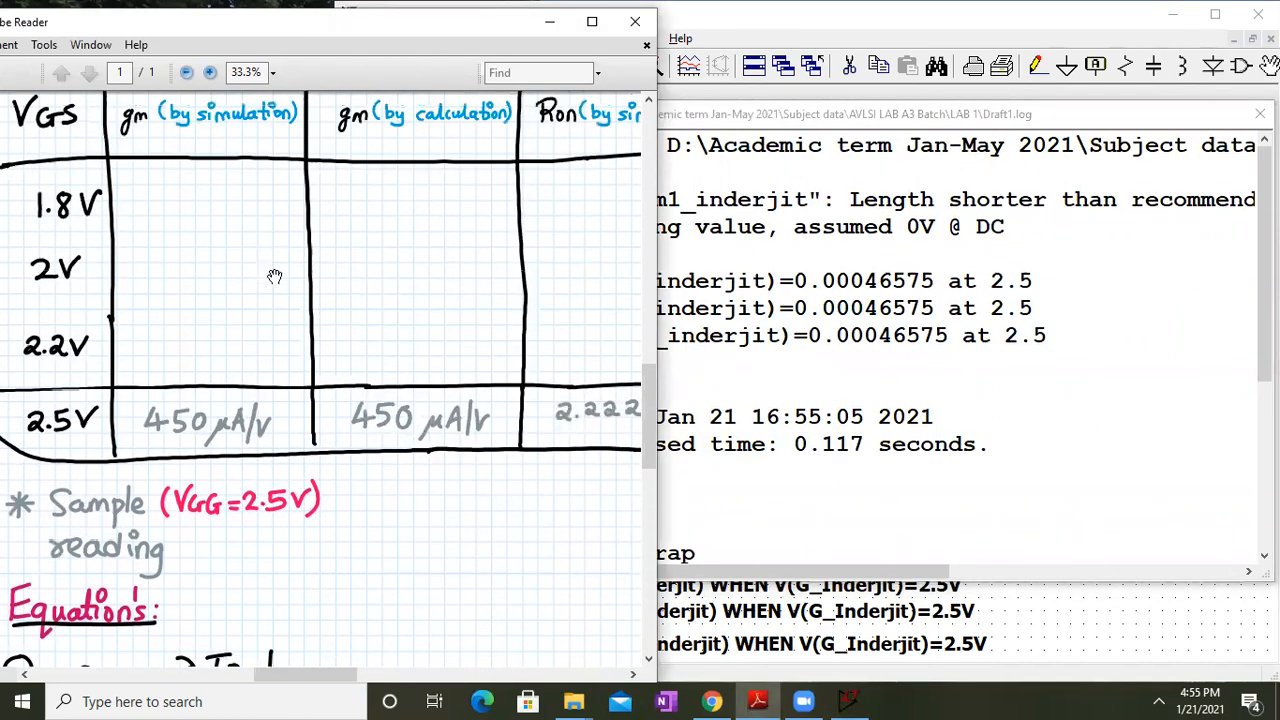
scroll(305, 362, up, 2)
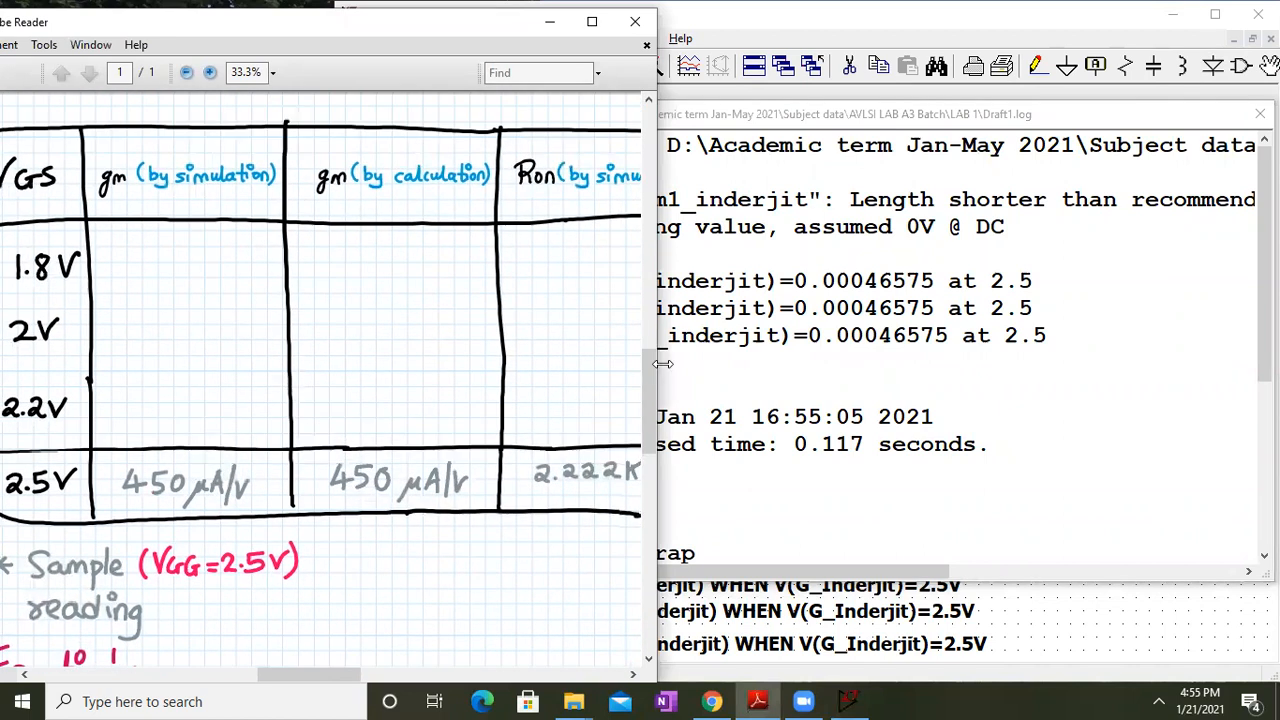
click(790, 355)
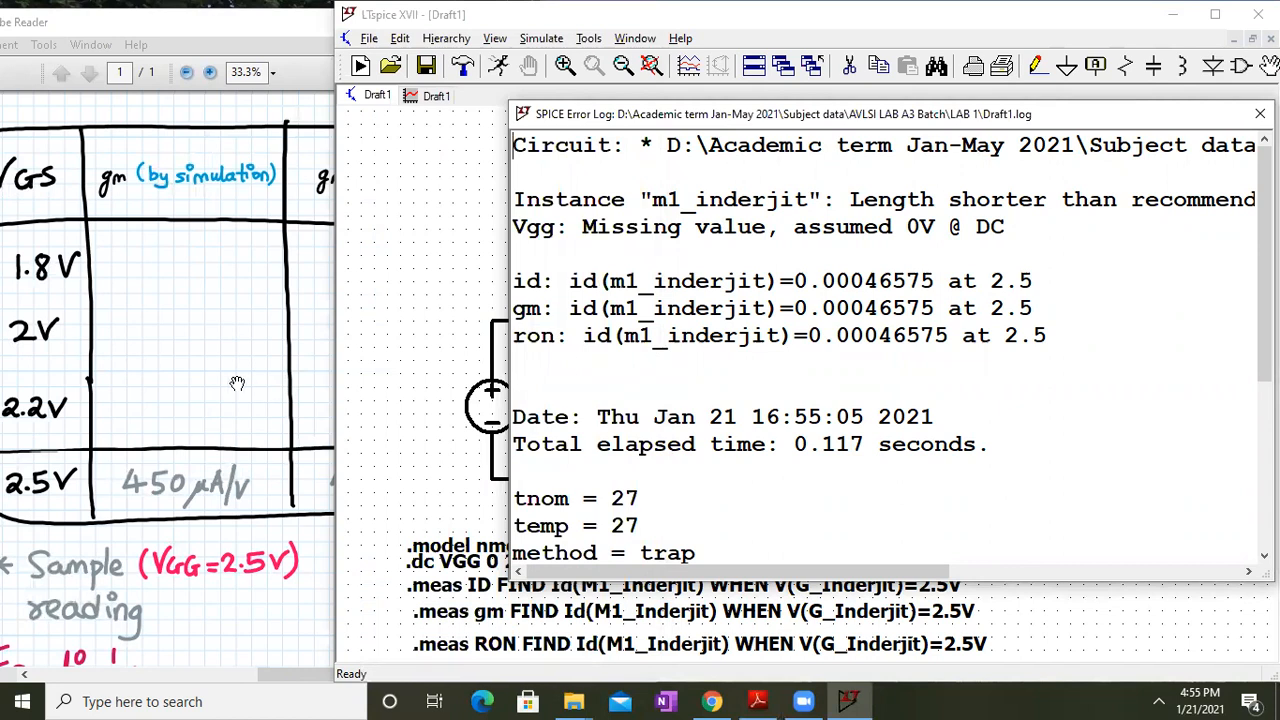
click(232, 552)
scroll(260, 400, down, 5)
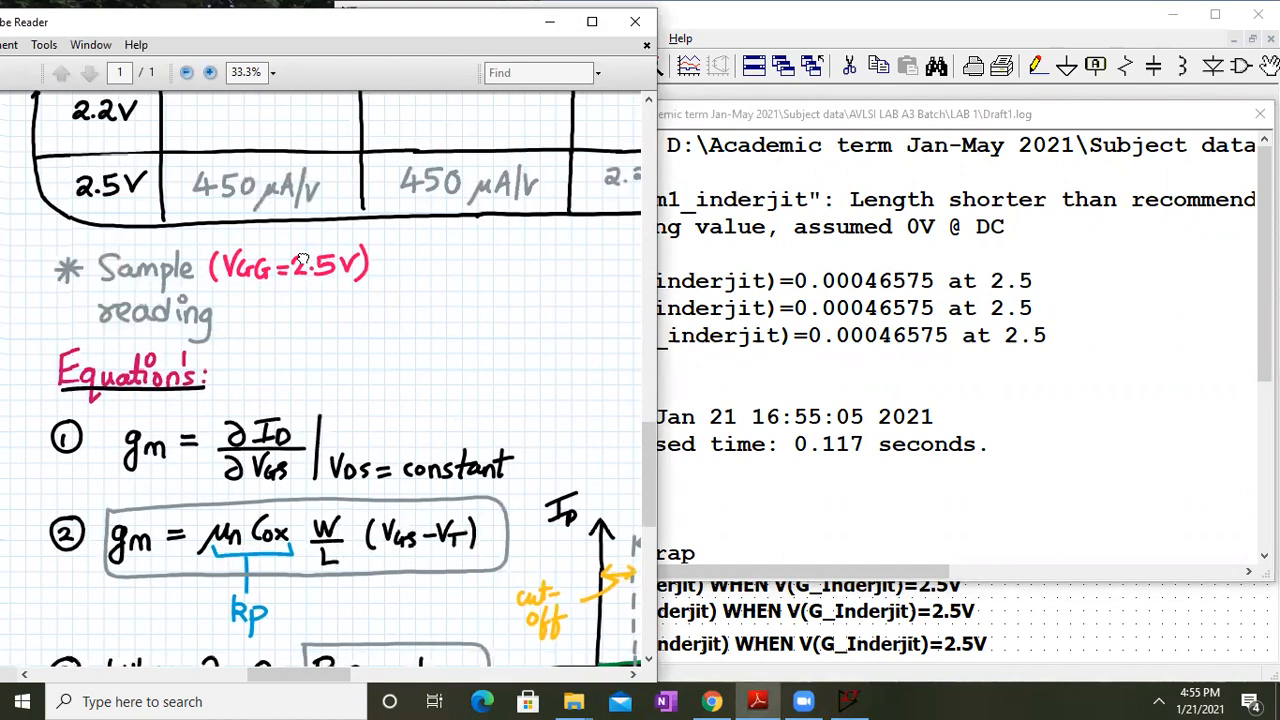
scroll(274, 311, up, 4)
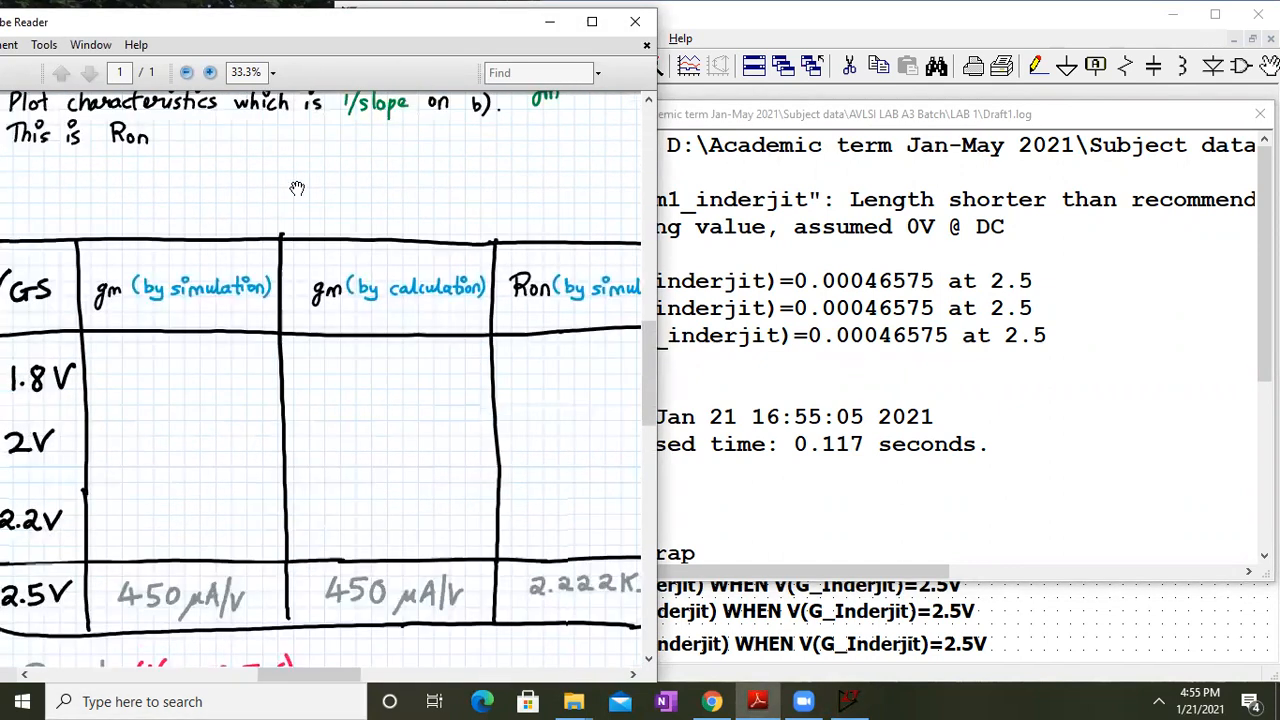
scroll(314, 260, up, 2)
scroll(314, 260, down, 3)
scroll(274, 303, down, 1)
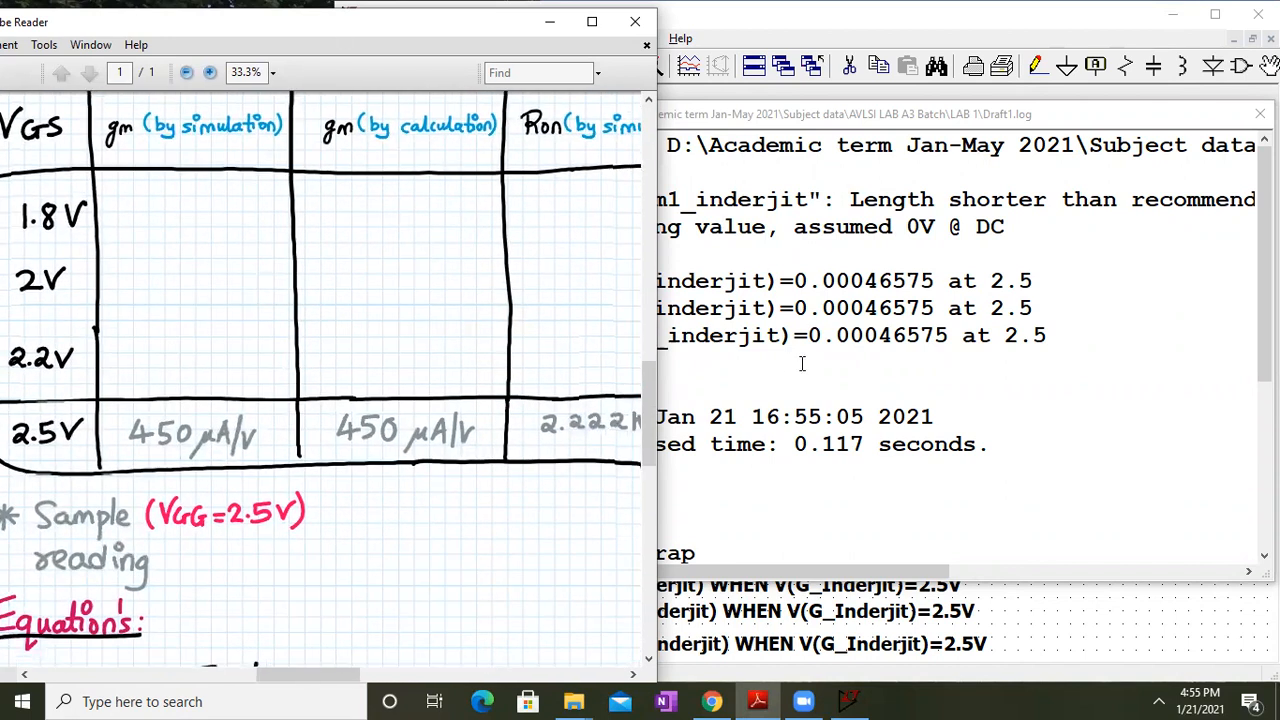
click(775, 268)
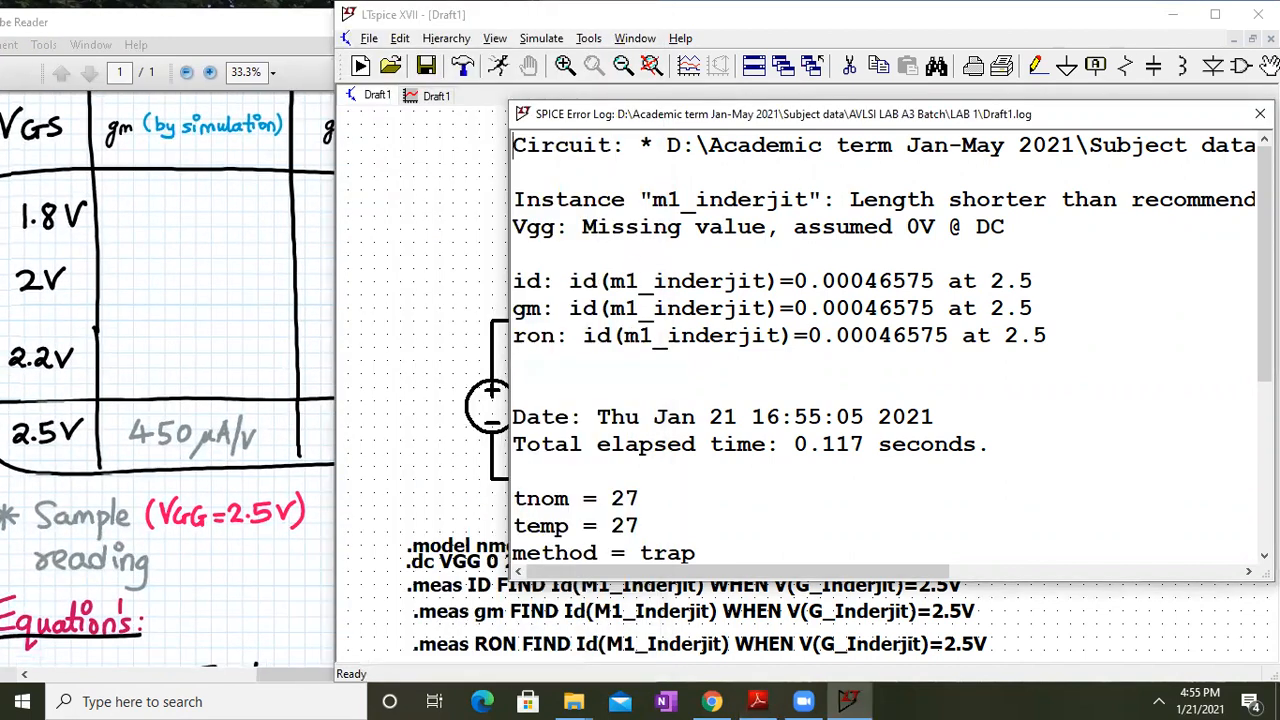
Close the error log and bring the lab sheet's gm/Ron table forward
click(1260, 113)
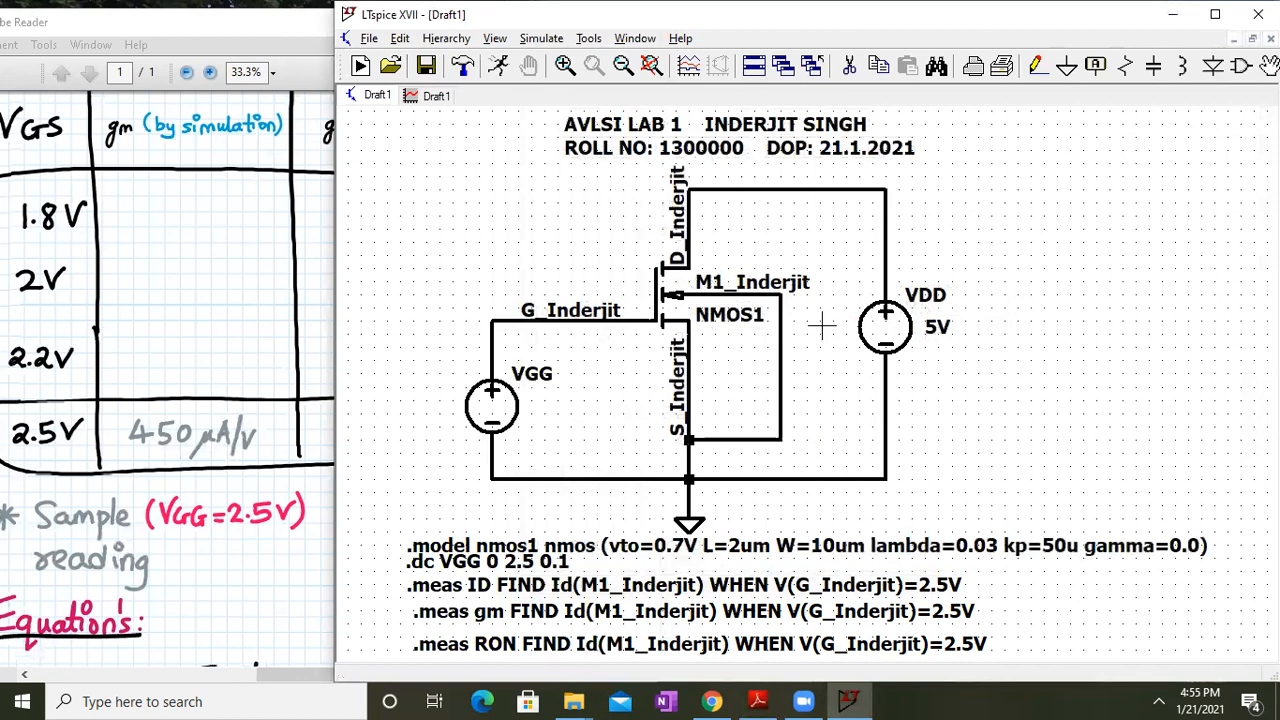
click(231, 360)
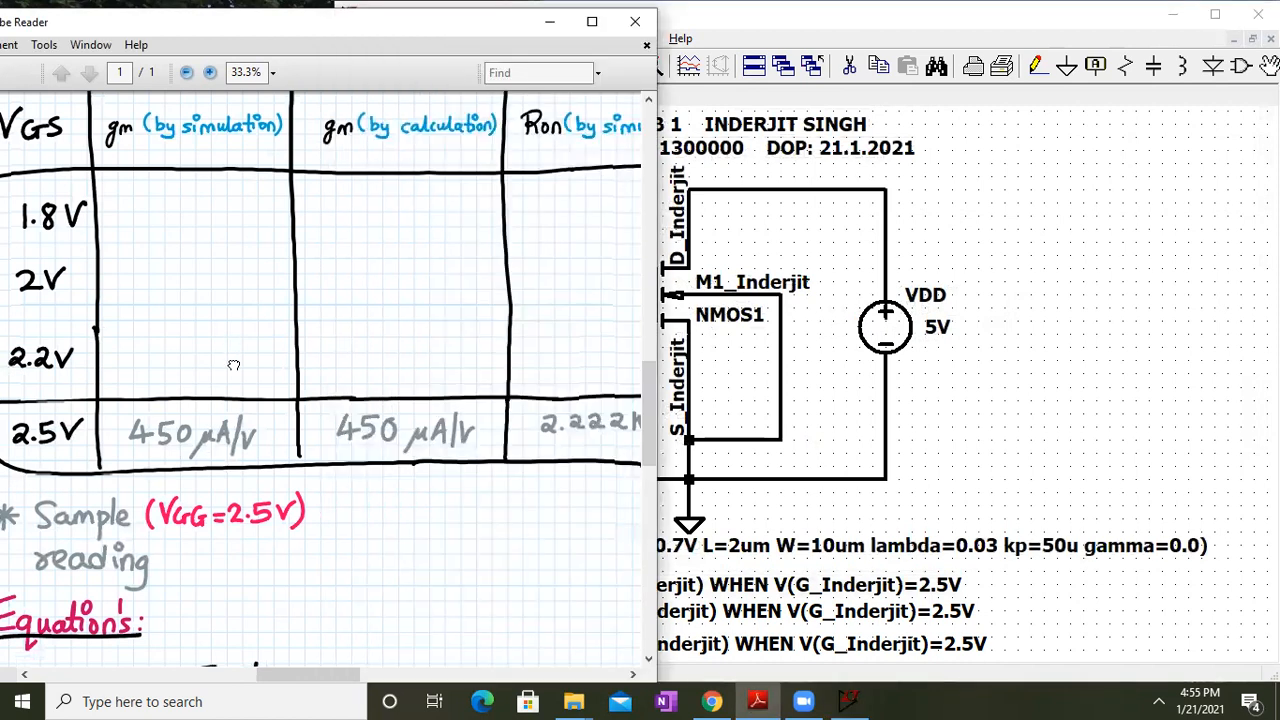
scroll(239, 421, up, 2)
scroll(239, 421, up, 4)
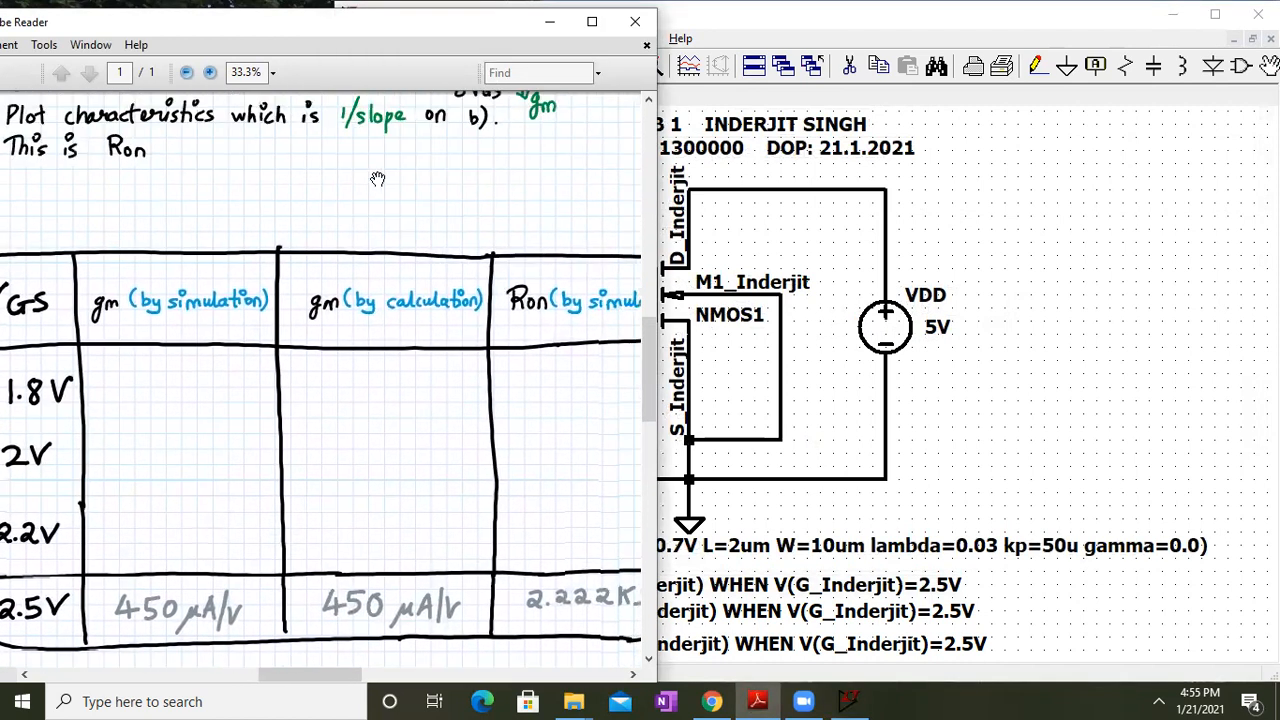
Pan the handout to the task statement (VDD = 5 V) and gm/Ron table, then return to LTspice
drag(354, 247, 294, 450)
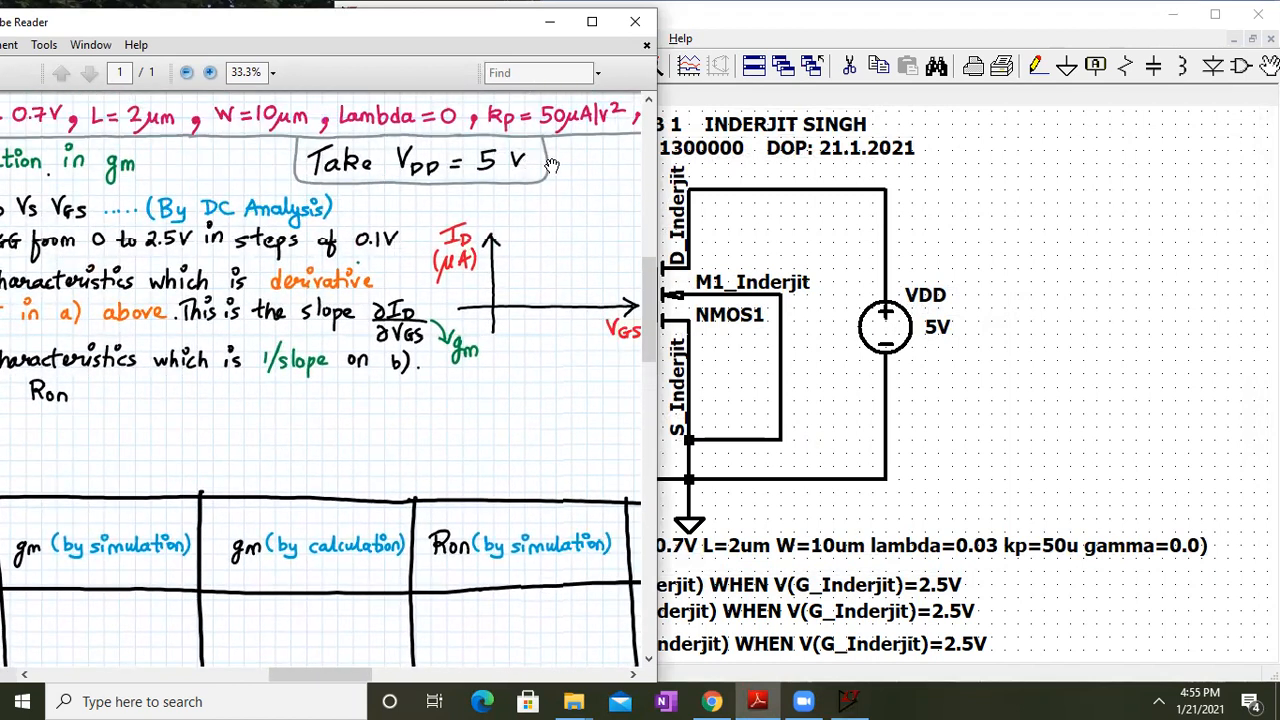
drag(335, 516, 467, 277)
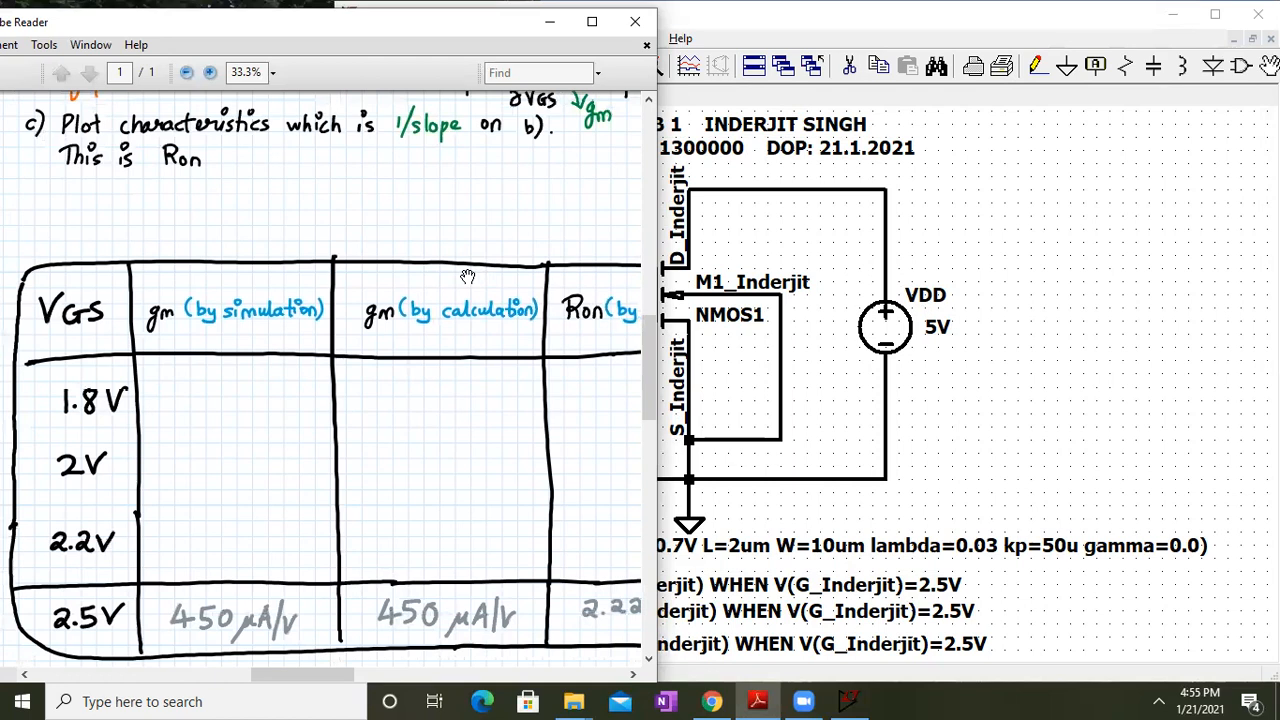
click(1070, 242)
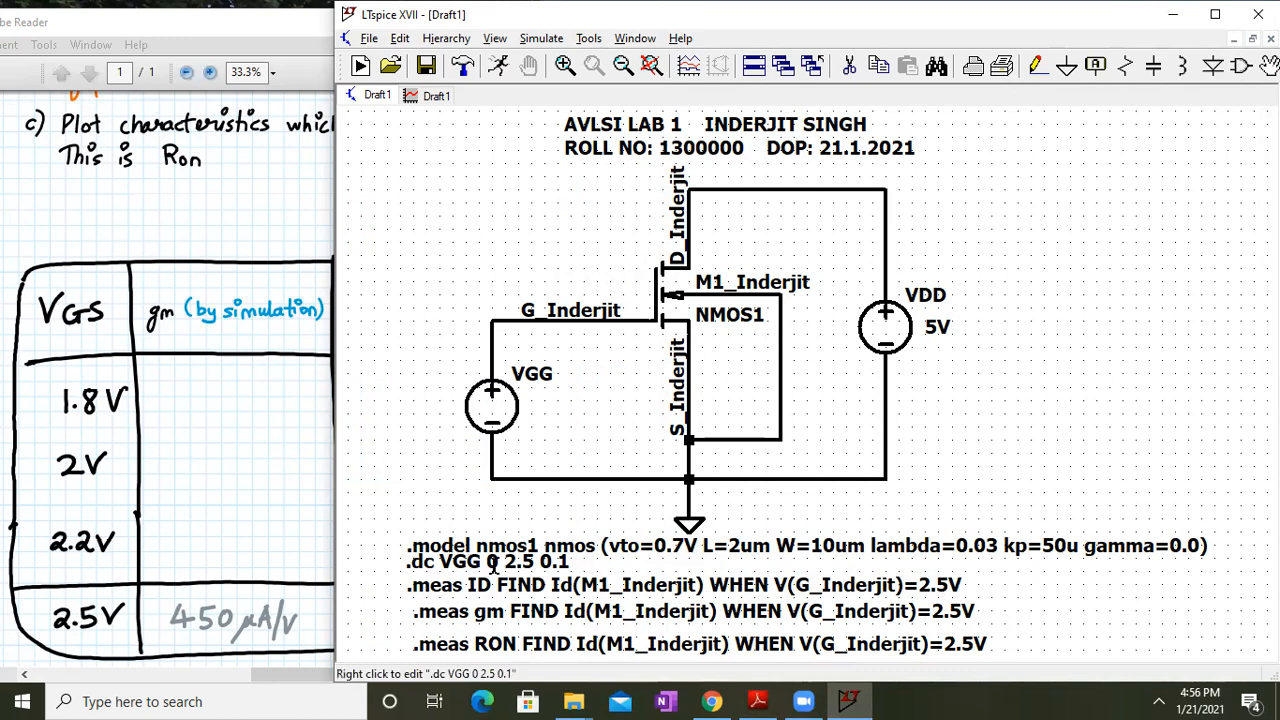
Inspect the NMOS .model directive's lambda value without changing it
right_click(527, 562)
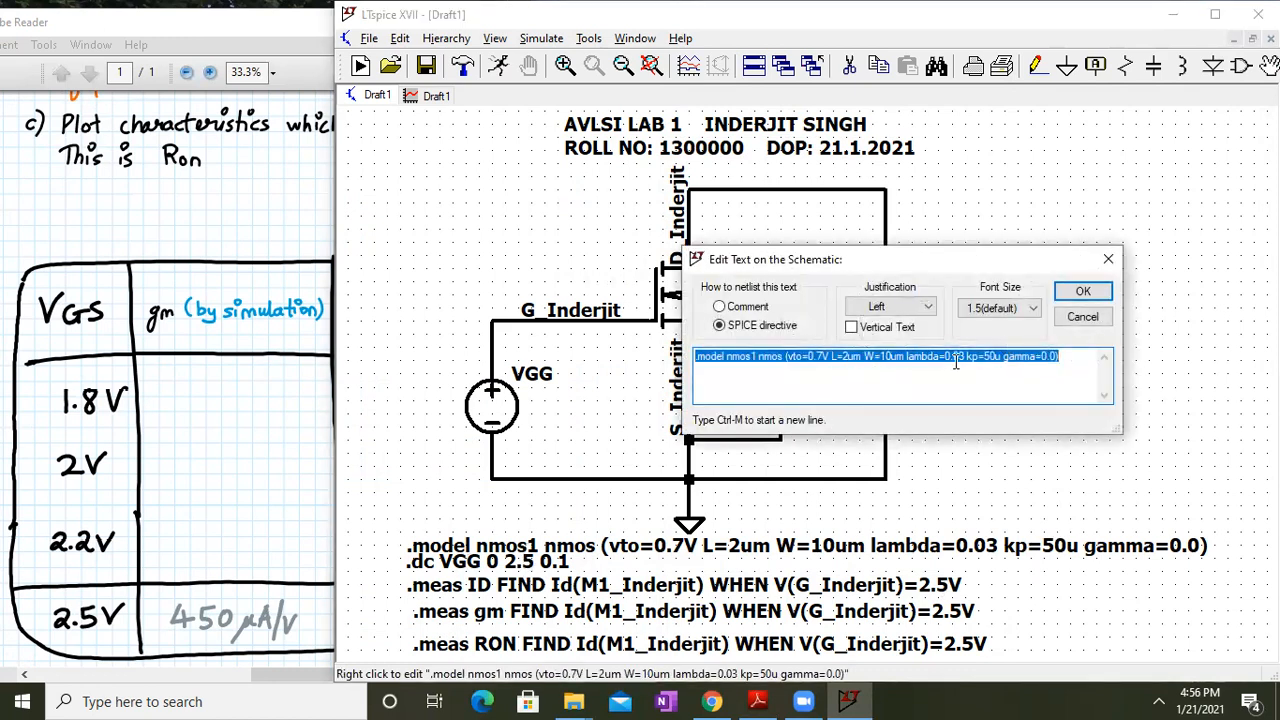
click(920, 355)
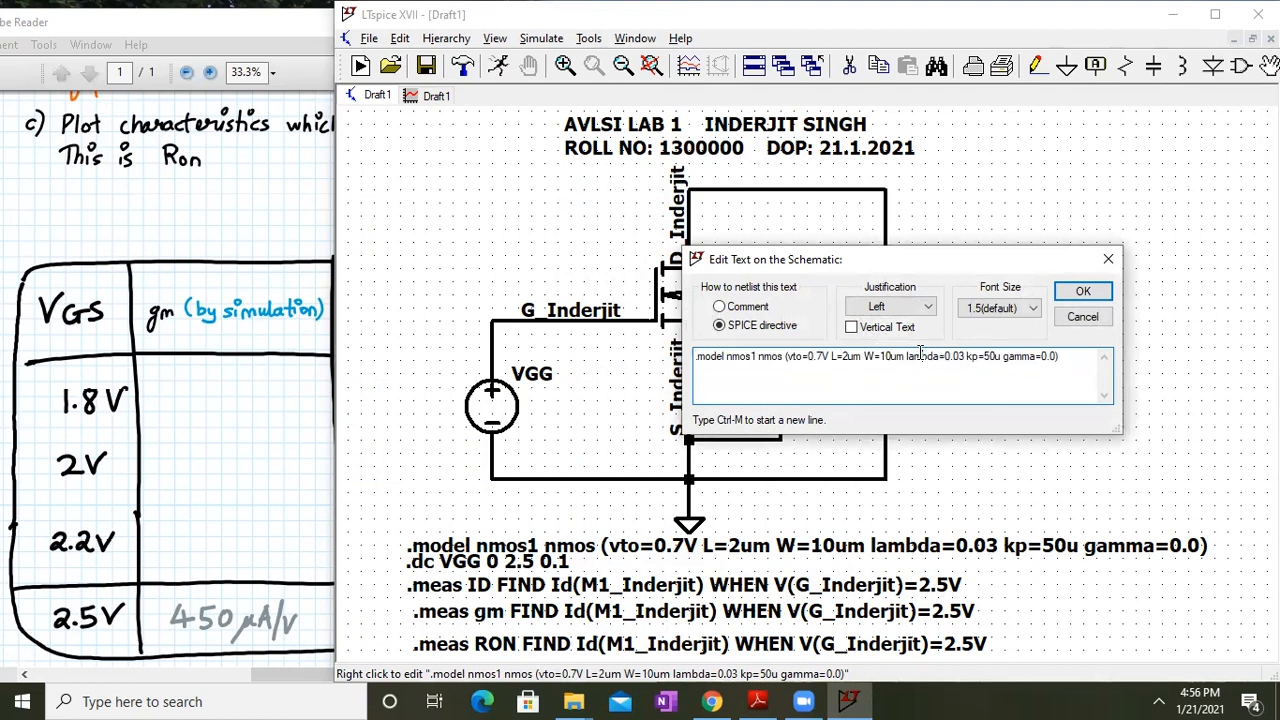
click(1082, 292)
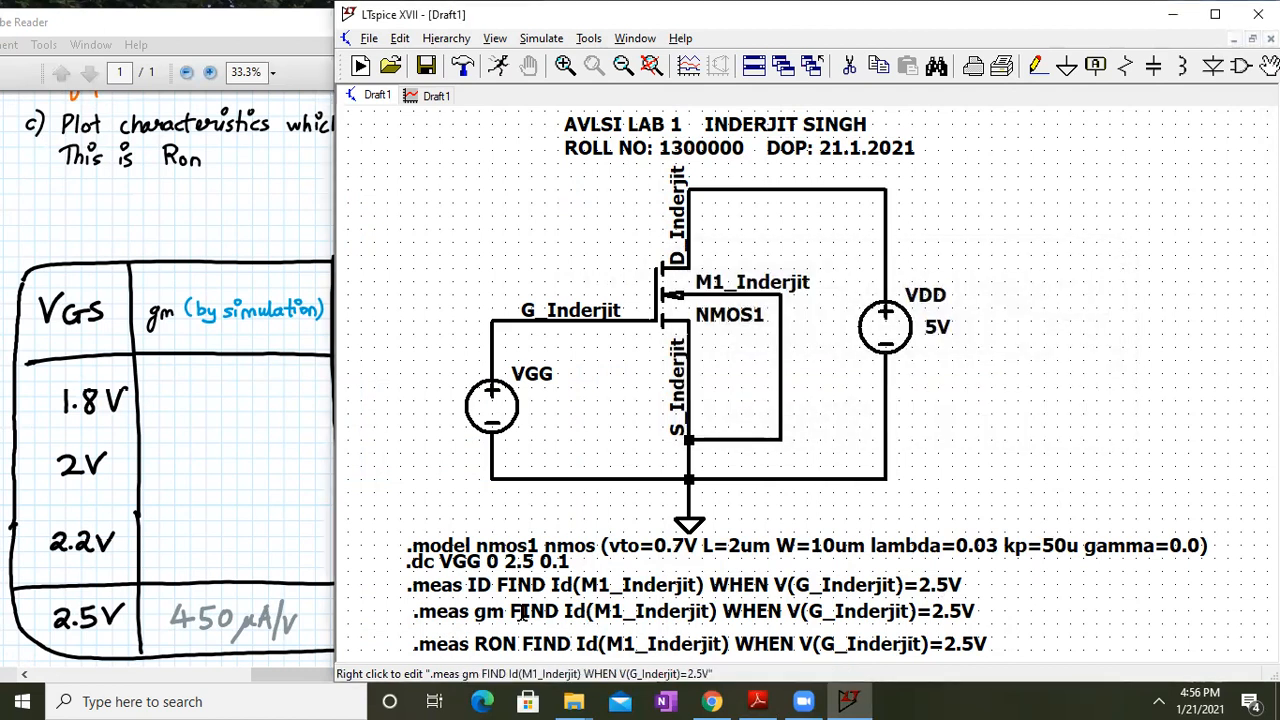
Change the .dc VGG sweep stop value from 2.5 to 2.8 V
right_click(524, 563)
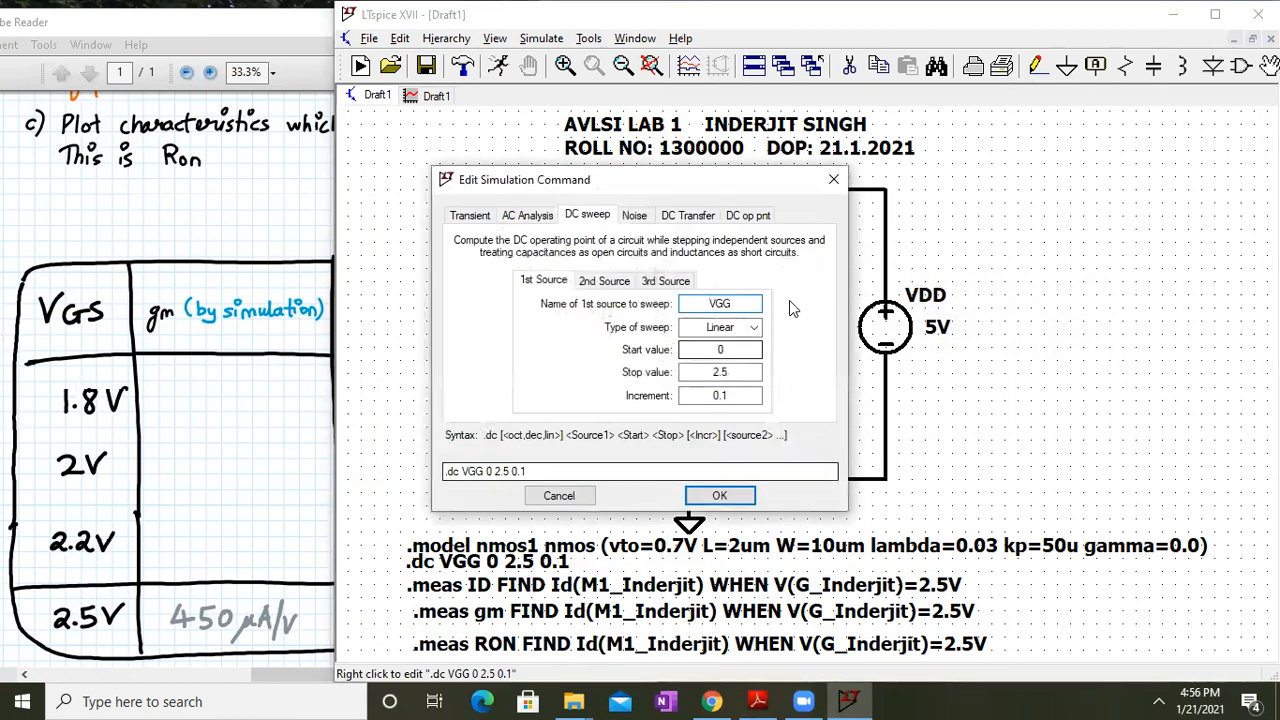
click(744, 350)
click(744, 372)
key(BackSpace)
text(8)
key(Return)
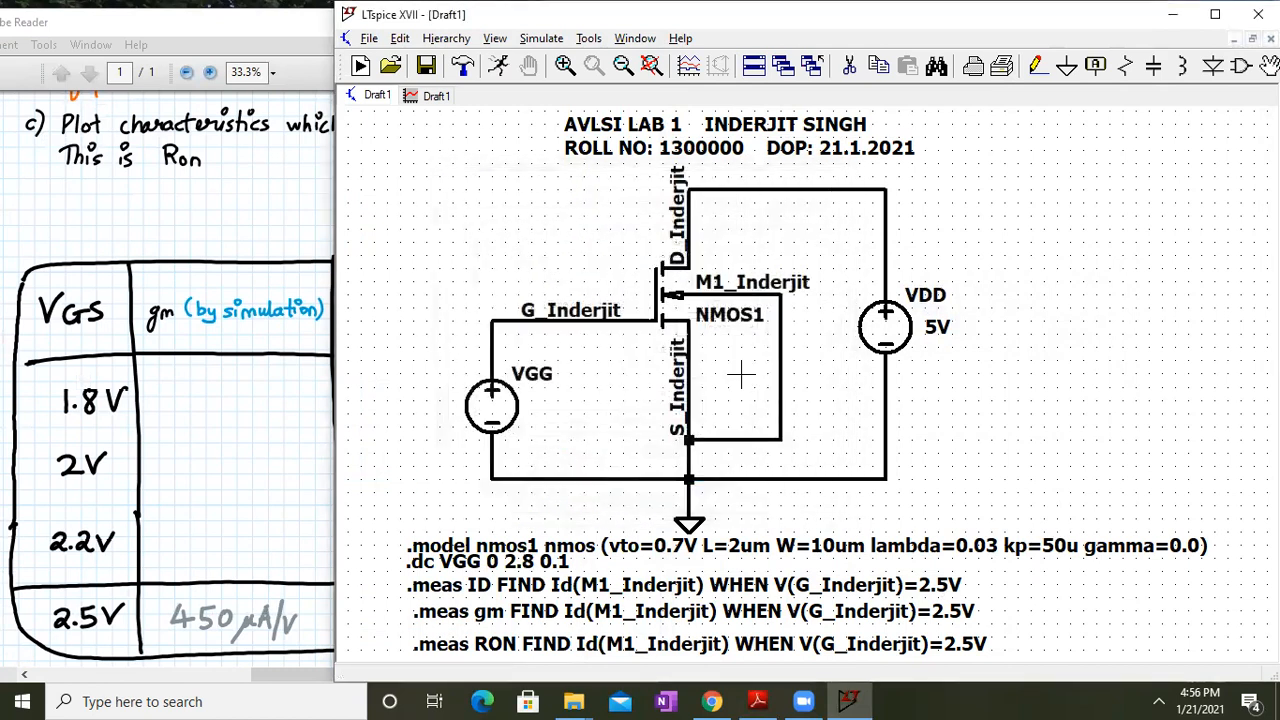
click(537, 42)
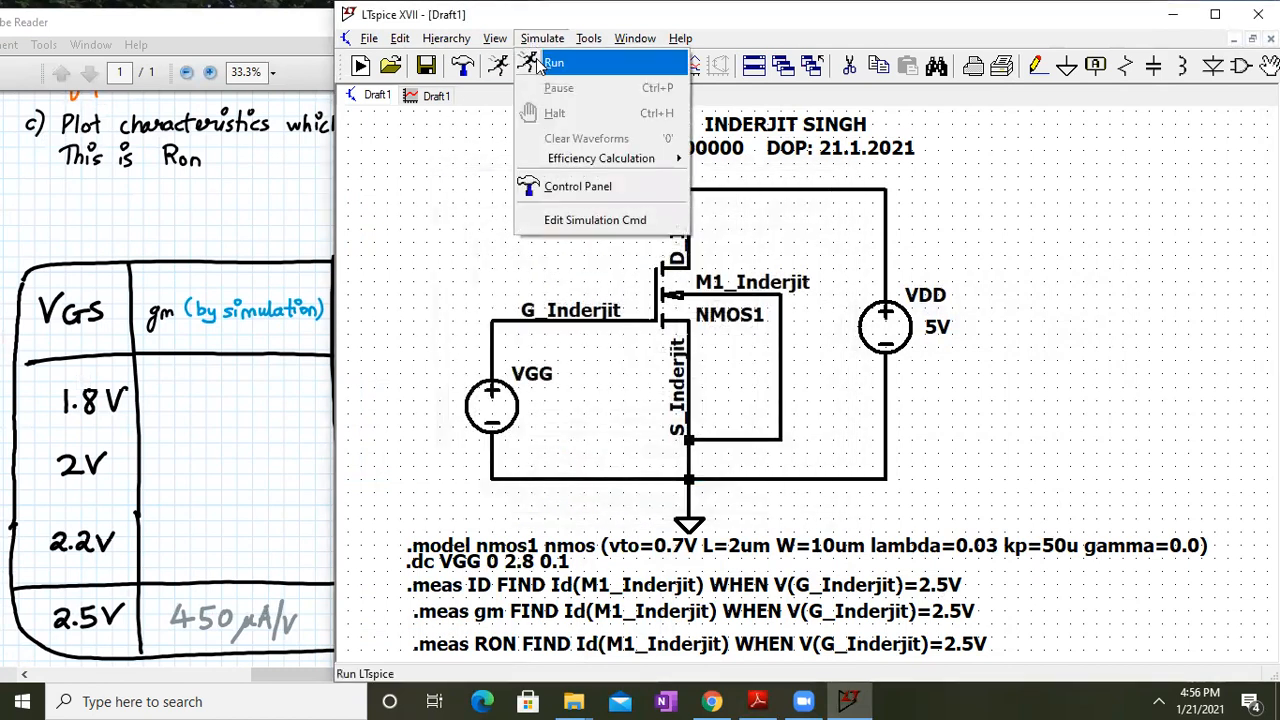
Run the extended 0–2.8 V sweep and view the enlarged waveform plots
click(550, 62)
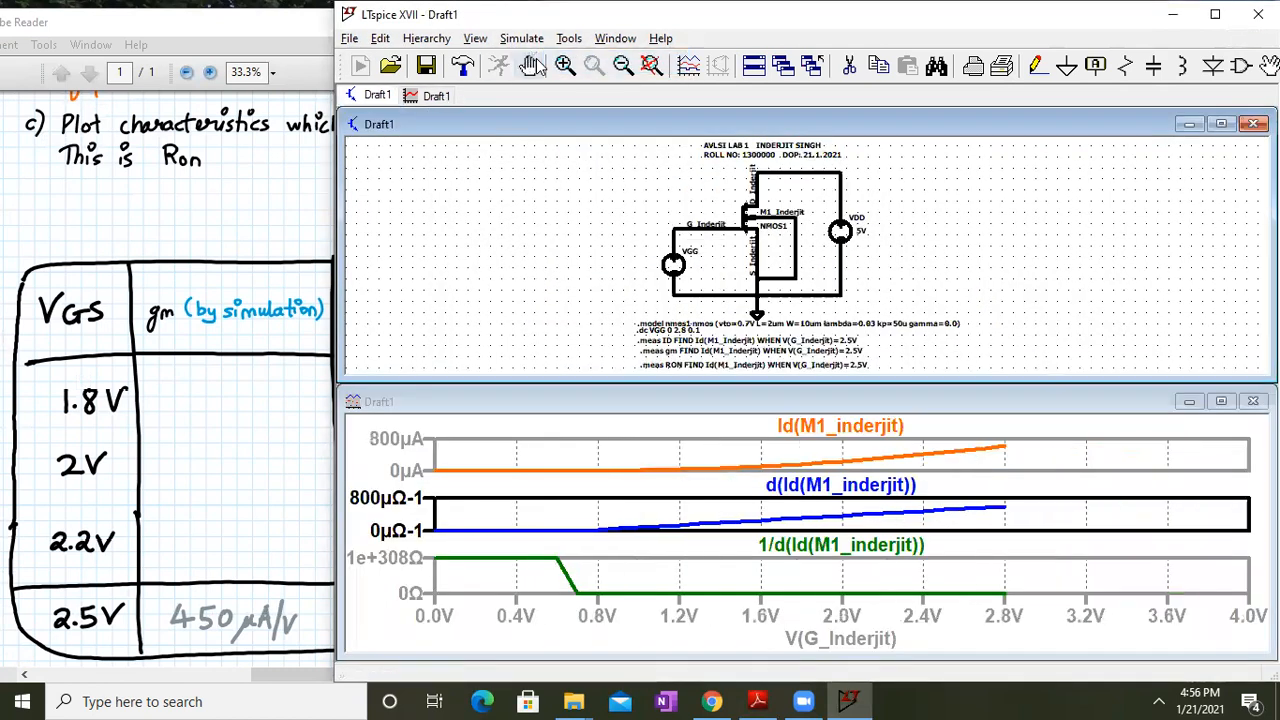
click(1221, 401)
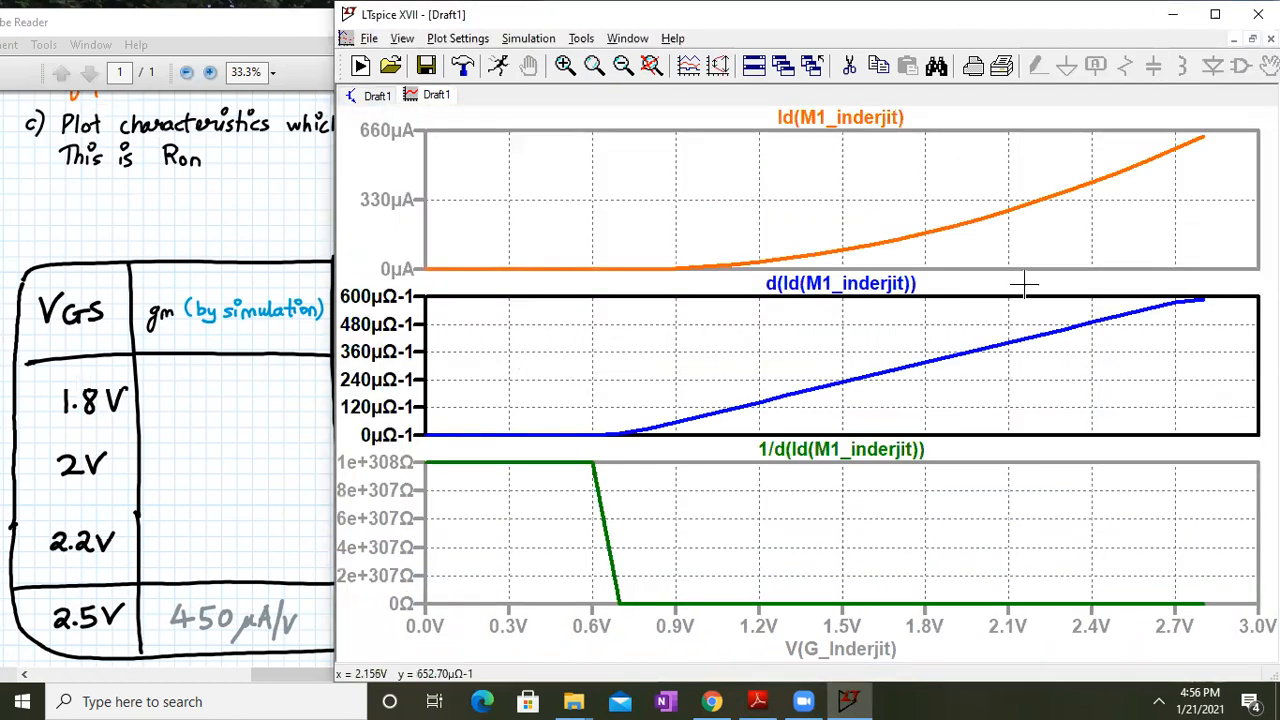
click(378, 97)
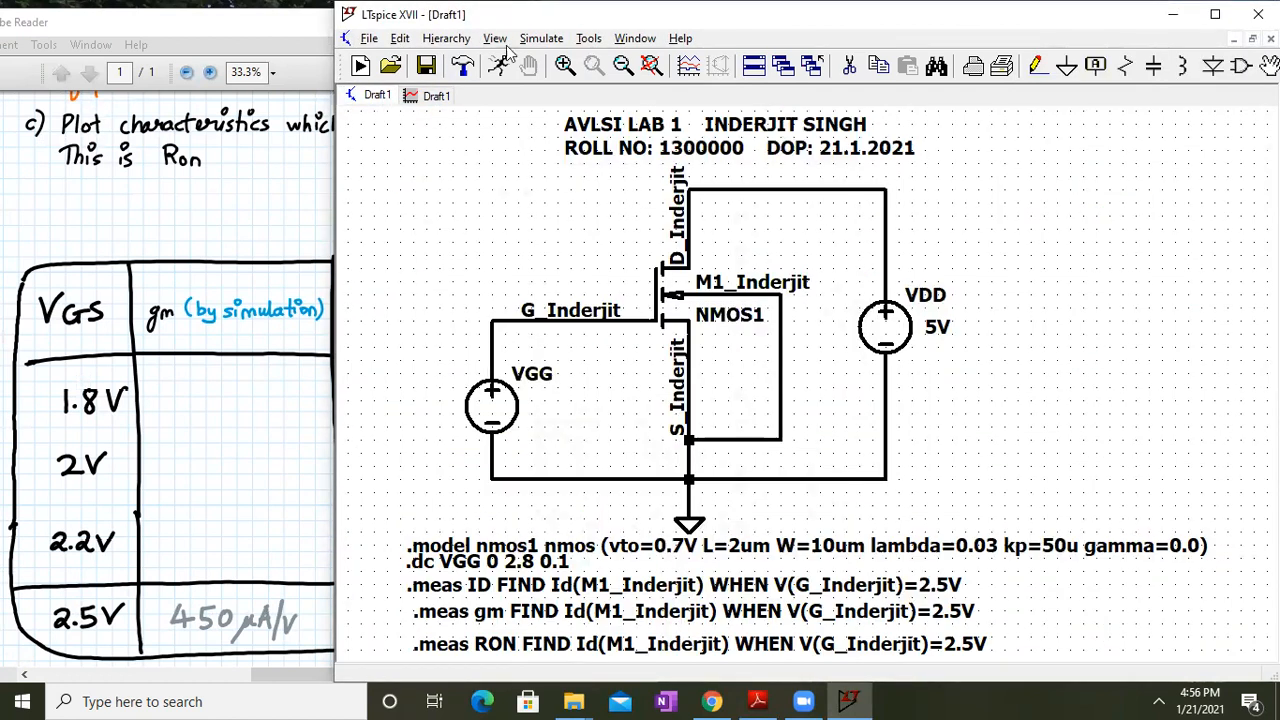
Check the .meas results in the SPICE Error Log against the handout's table, then close it
click(500, 40)
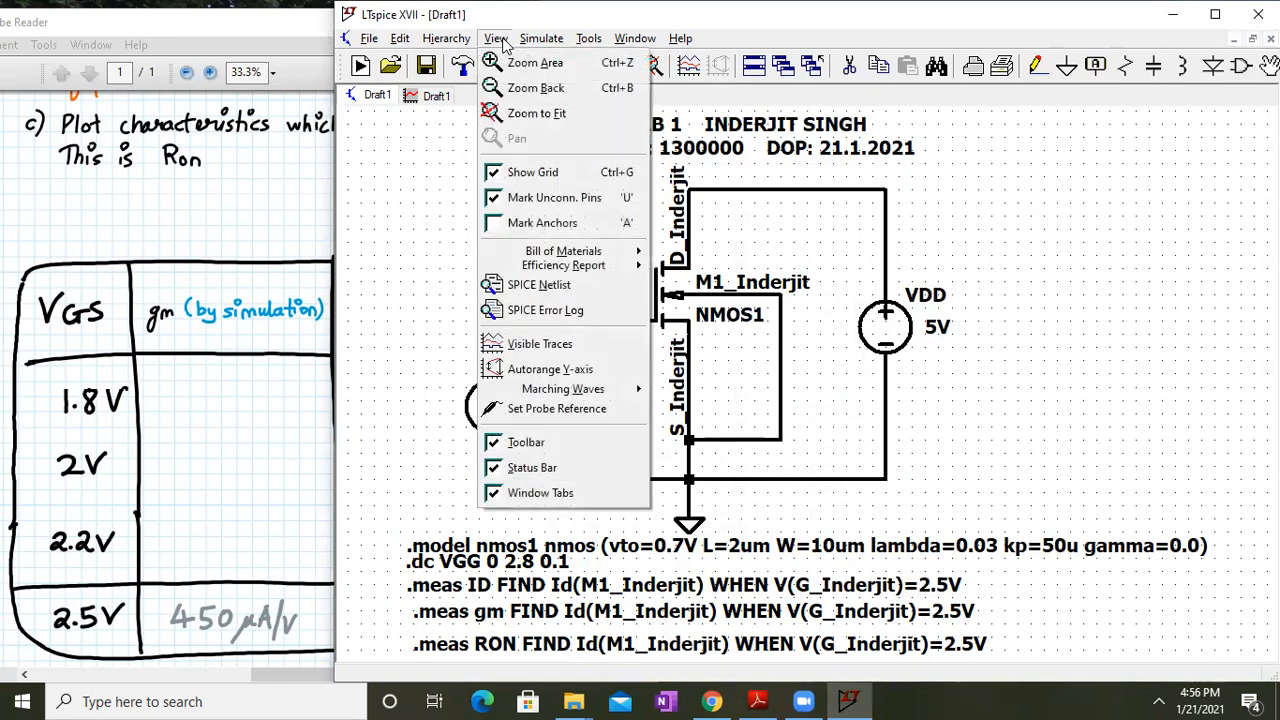
click(591, 310)
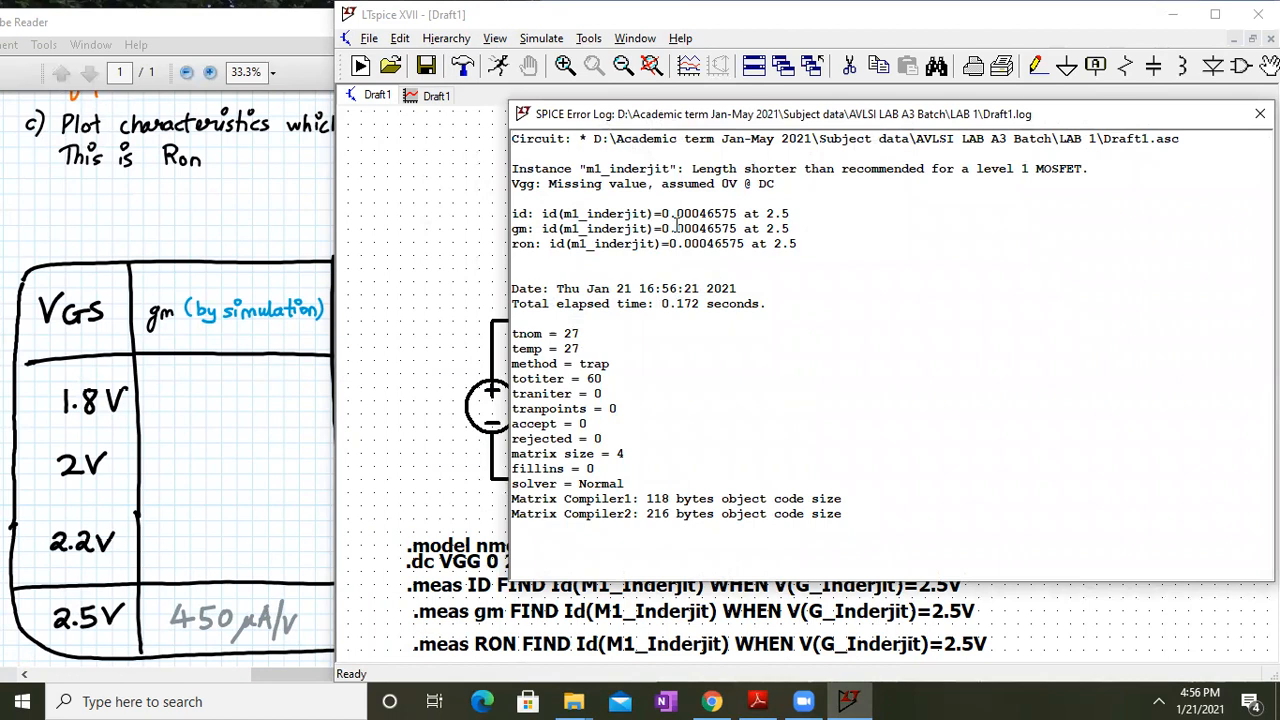
scroll(605, 338, up, 5)
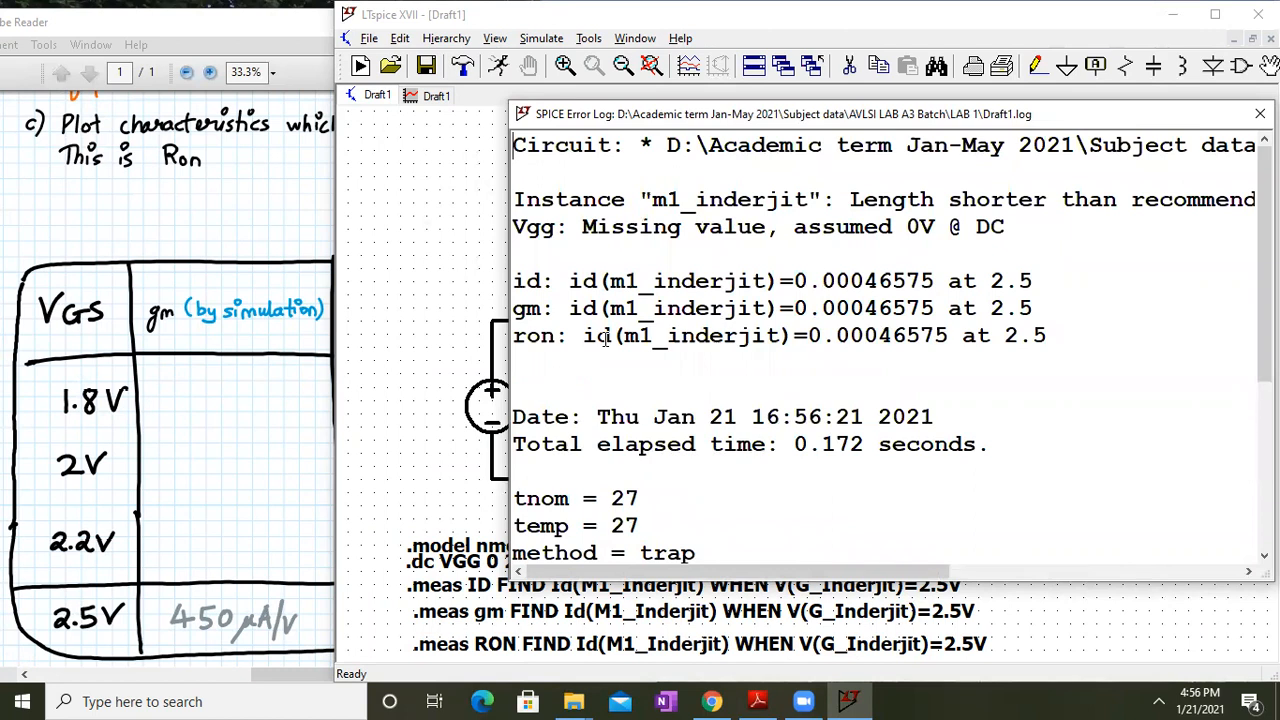
click(209, 400)
drag(306, 370, 168, 322)
click(797, 315)
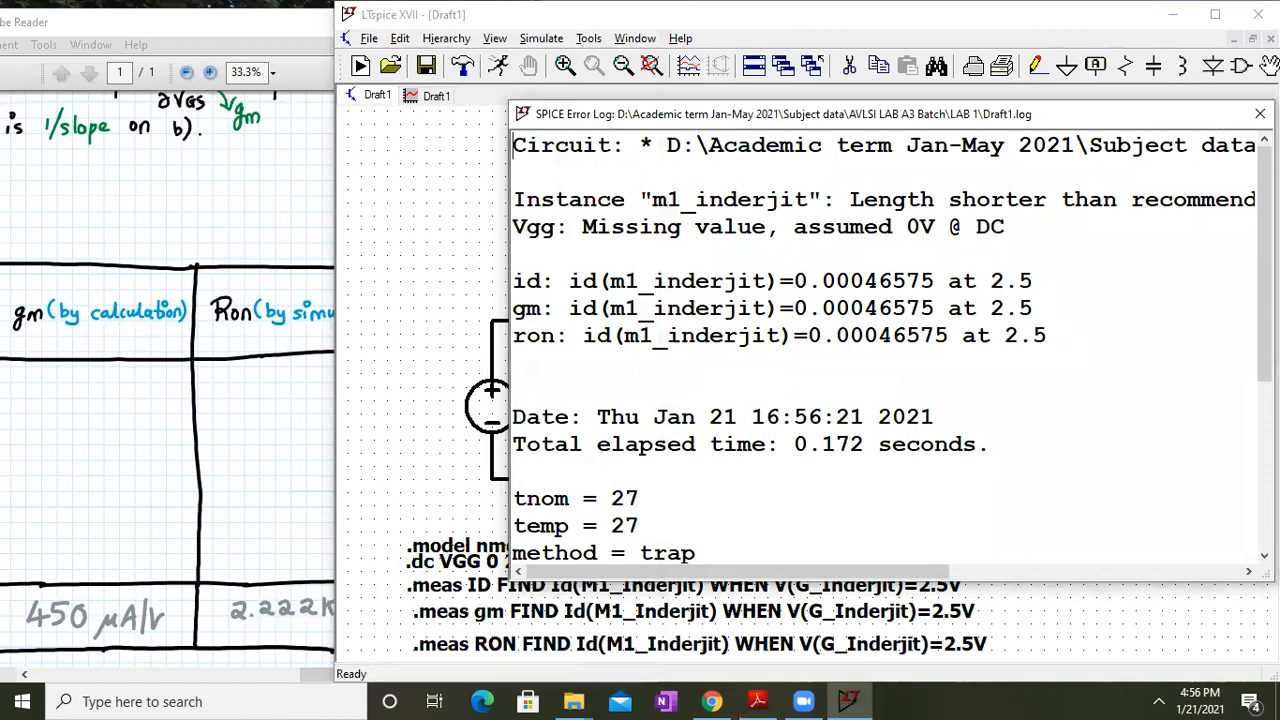
click(1257, 114)
scroll(640, 400, down, 1)
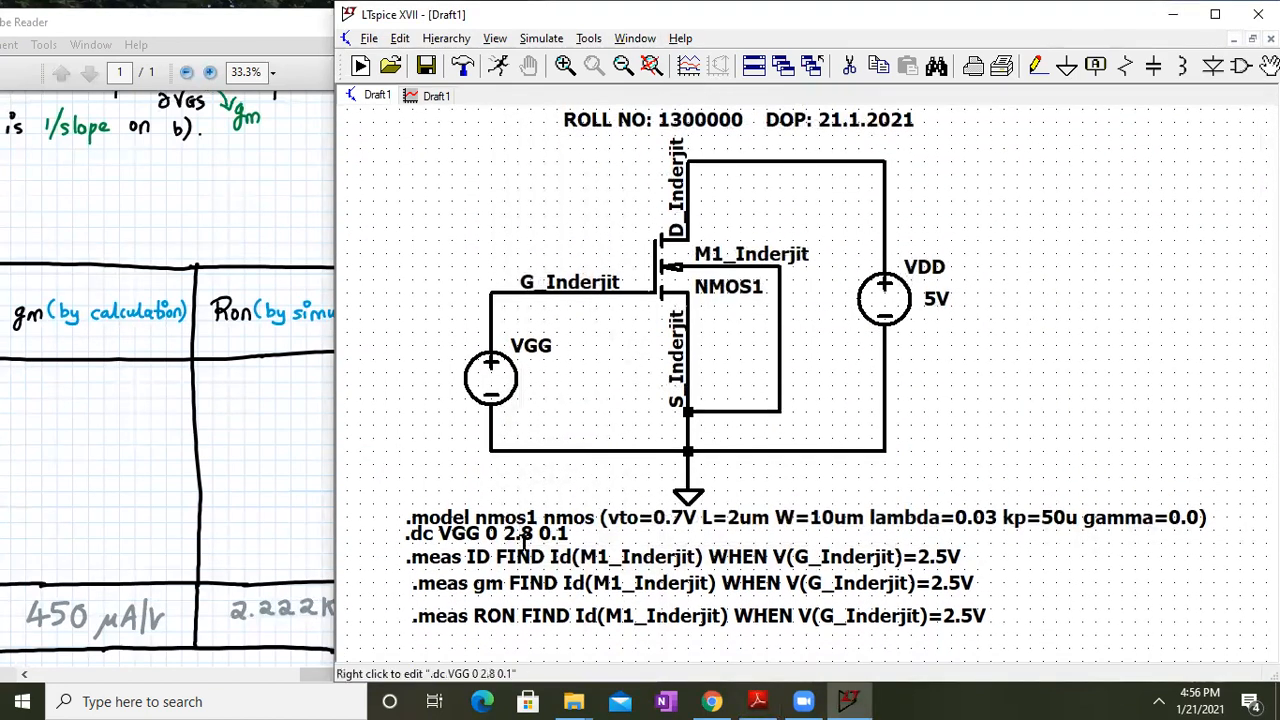
Rerun the VGG sweep, maximize the schematic, and bring up the handout's ID-versus-VGS axes
click(541, 38)
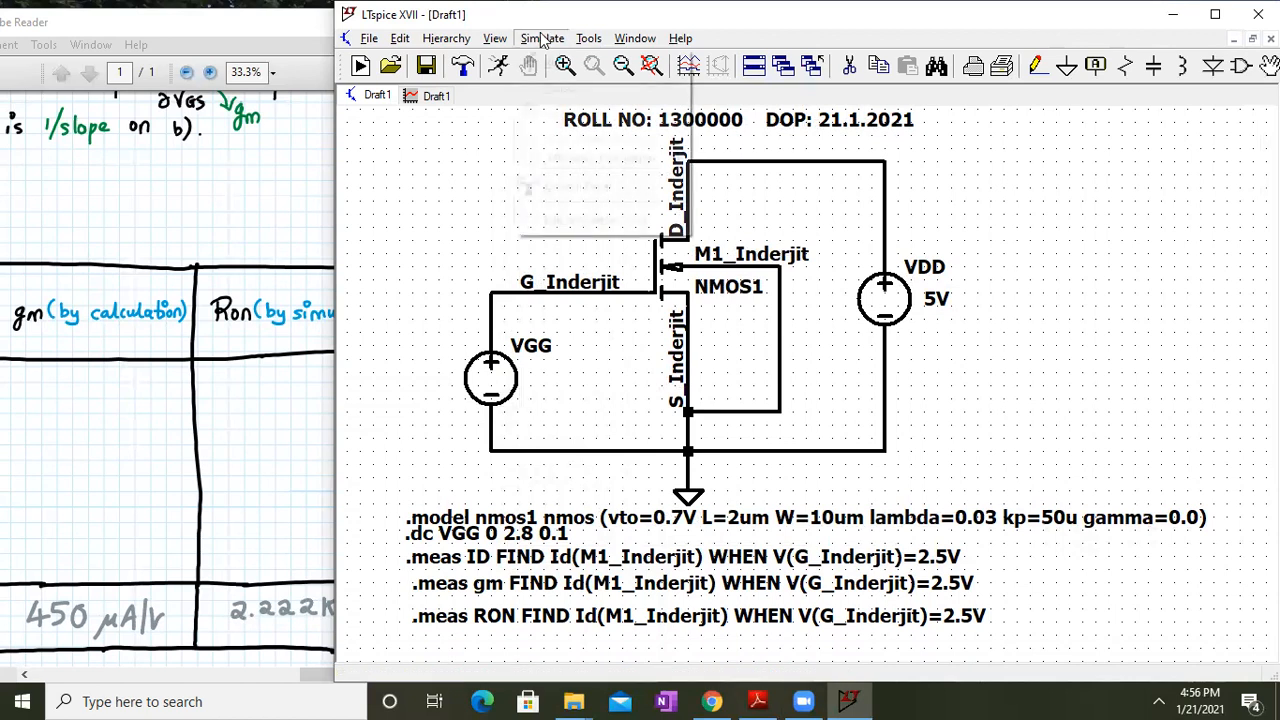
click(548, 62)
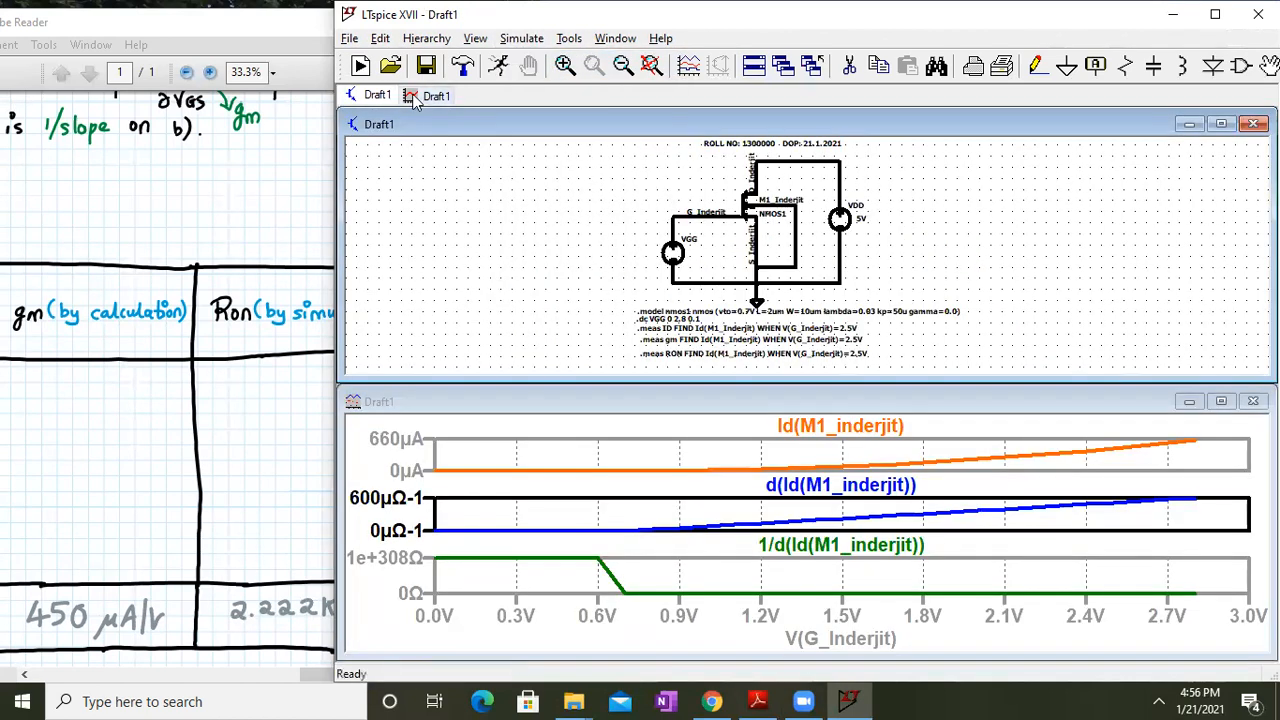
click(1221, 124)
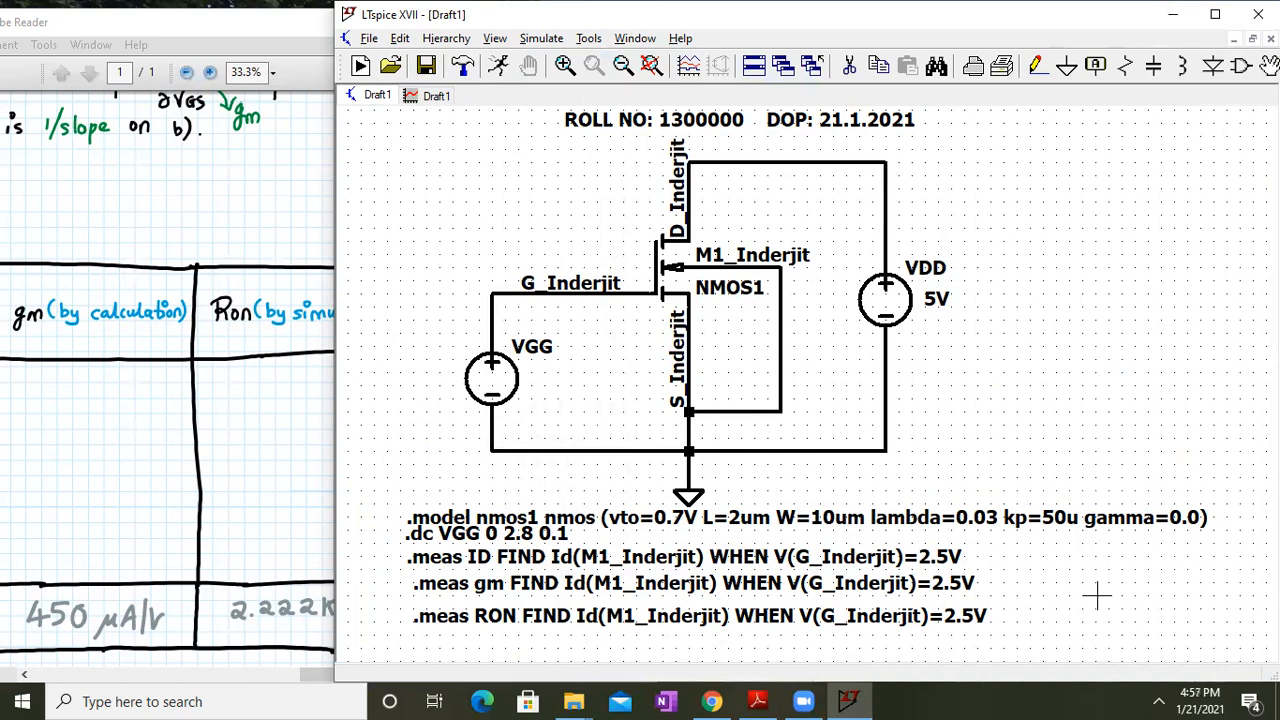
click(235, 385)
scroll(235, 385, up, 5)
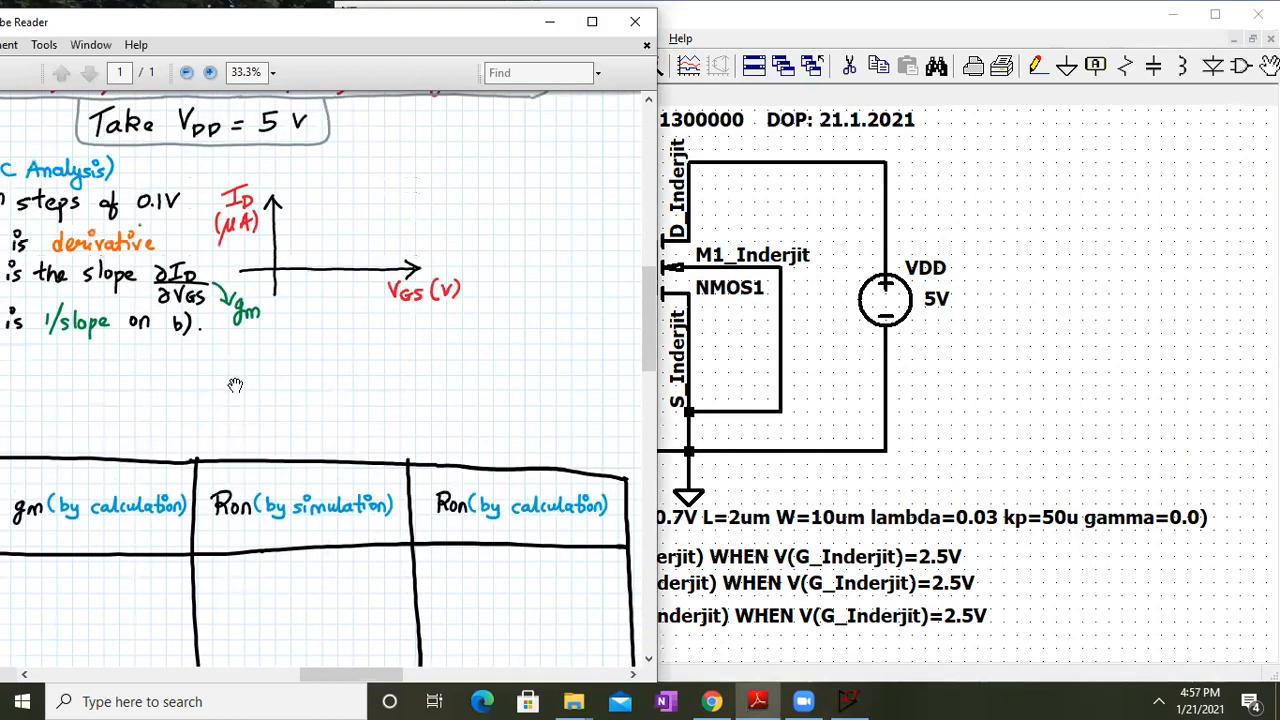
scroll(235, 385, up, 2)
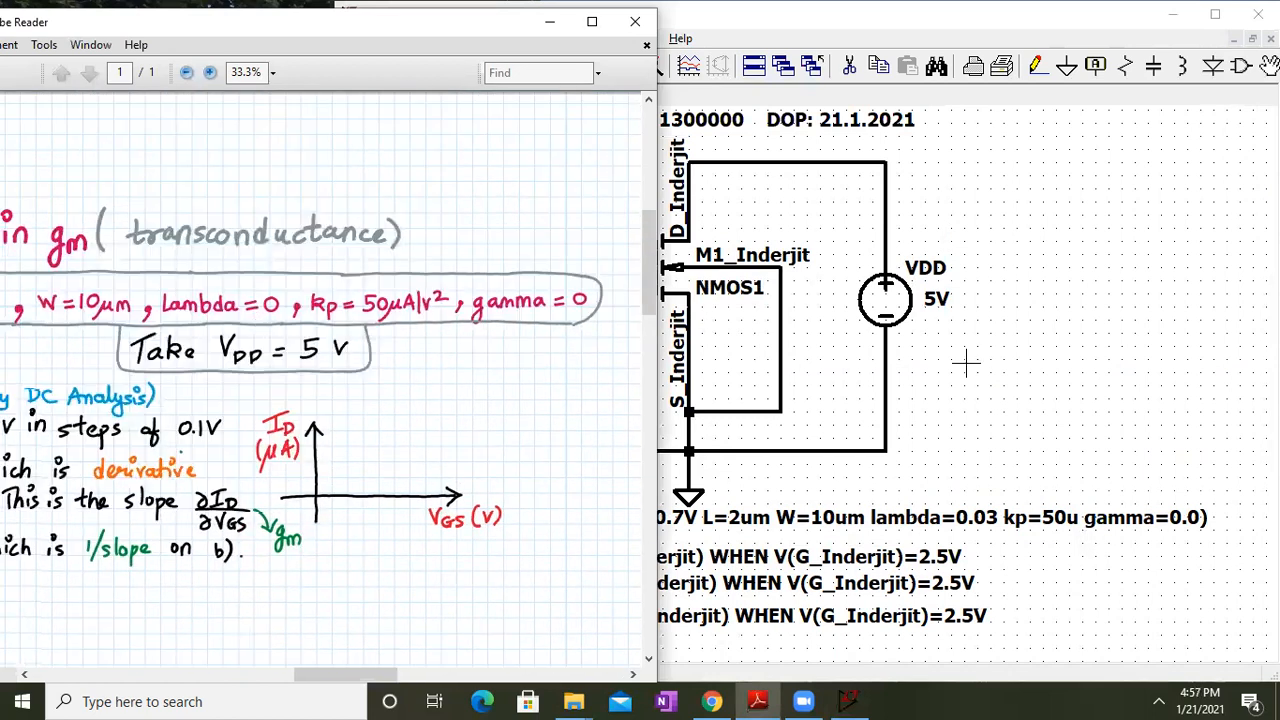
Change lambda from 0.03 to 0.0 in the NMOS .model directive
click(990, 518)
right_click(990, 518)
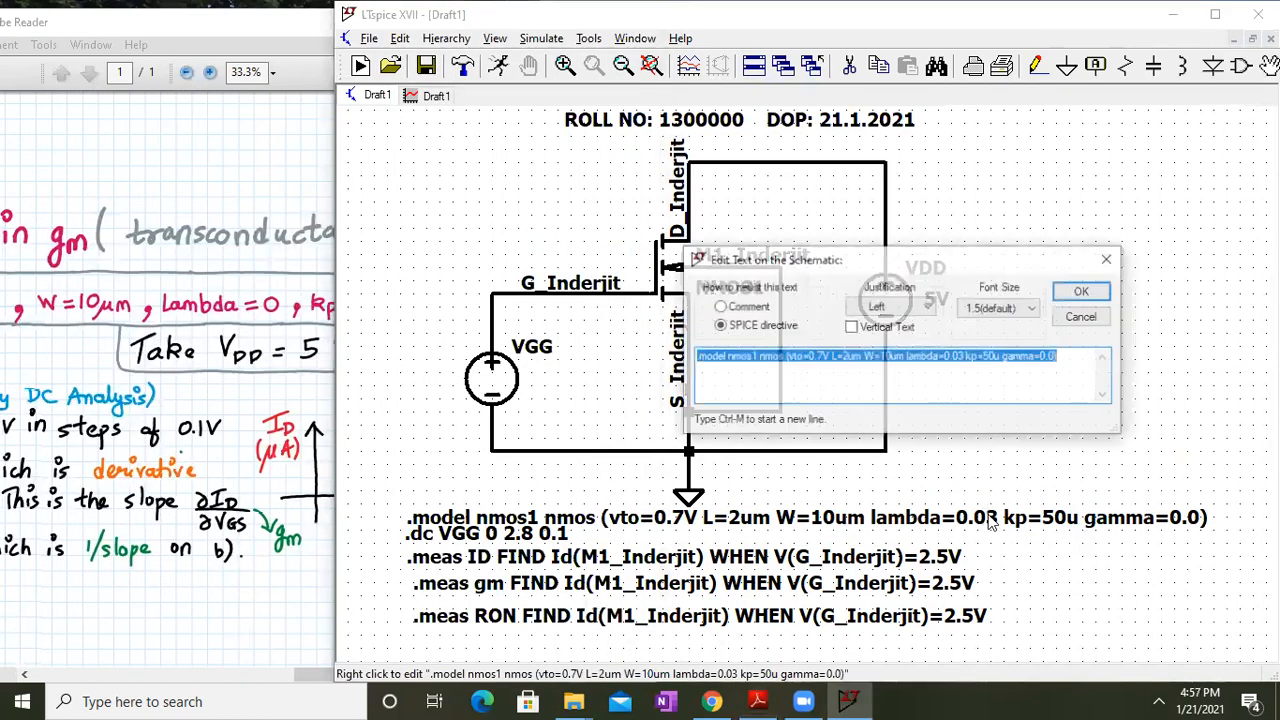
click(960, 360)
key(Delete)
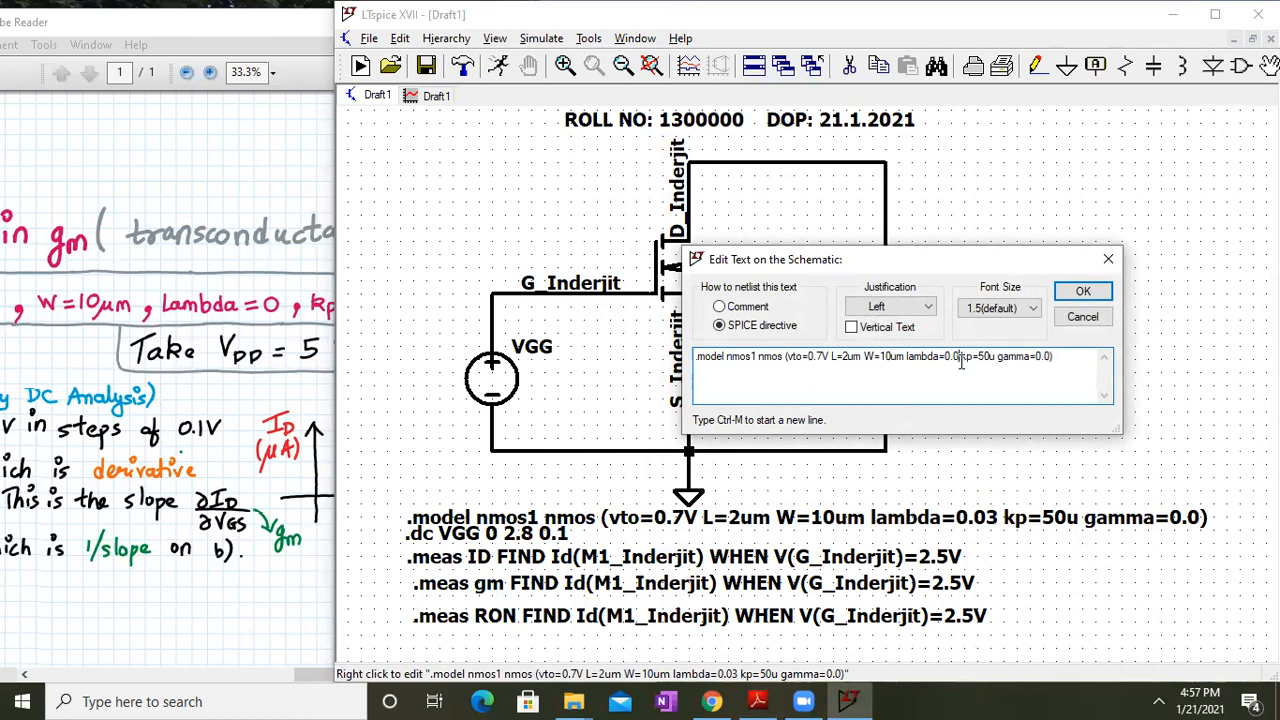
key(Return)
Rerun the sweep, confirm the 0.000405 result at 2.5 in the error log, and maximize the schematic
click(543, 38)
click(552, 57)
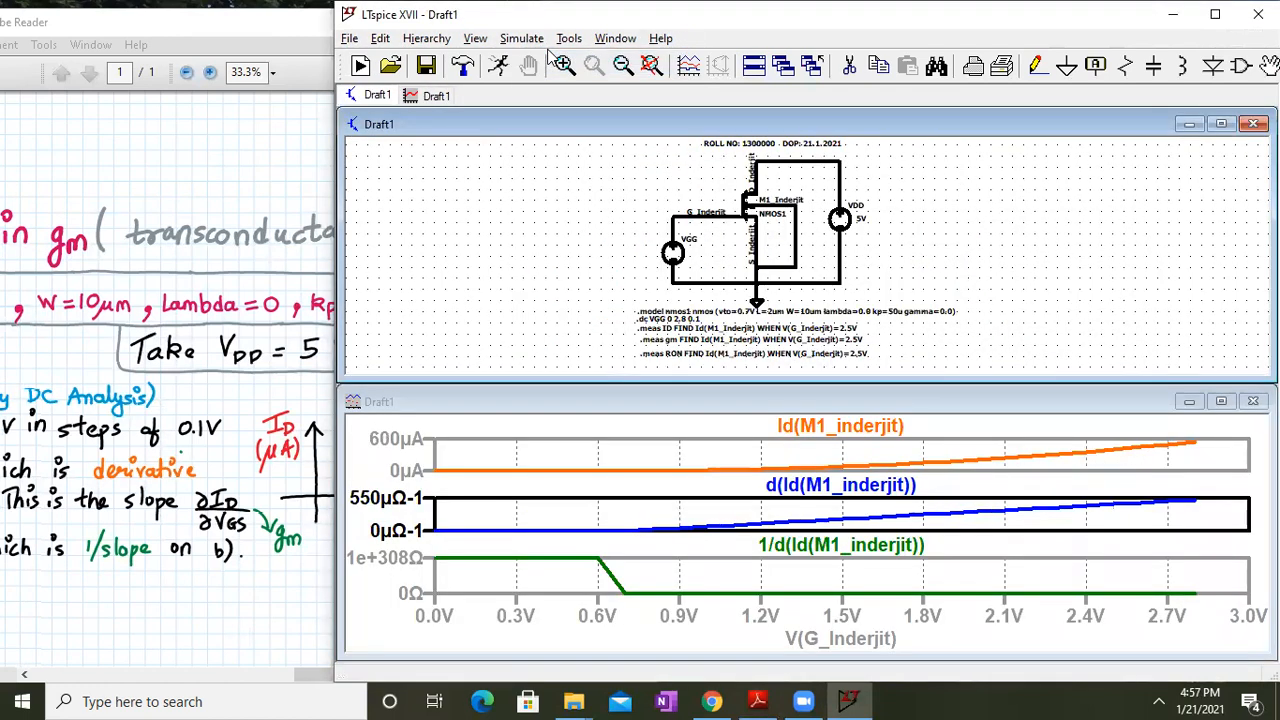
click(486, 38)
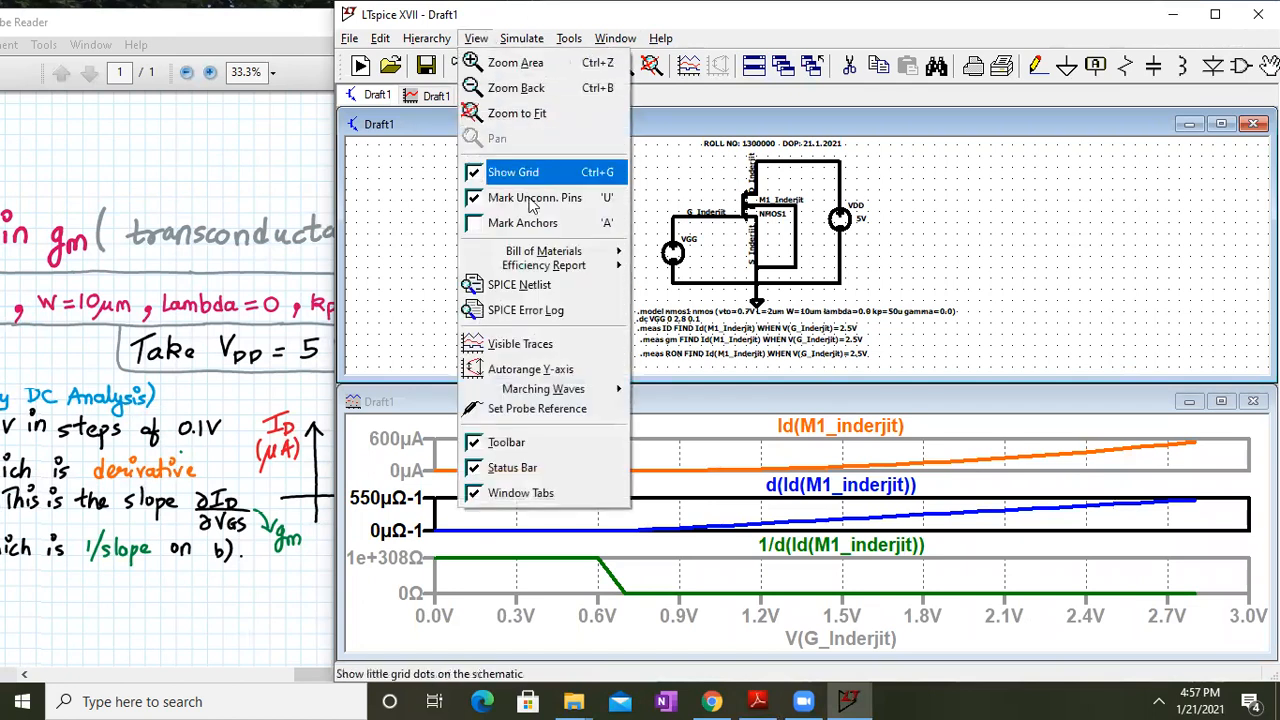
click(553, 312)
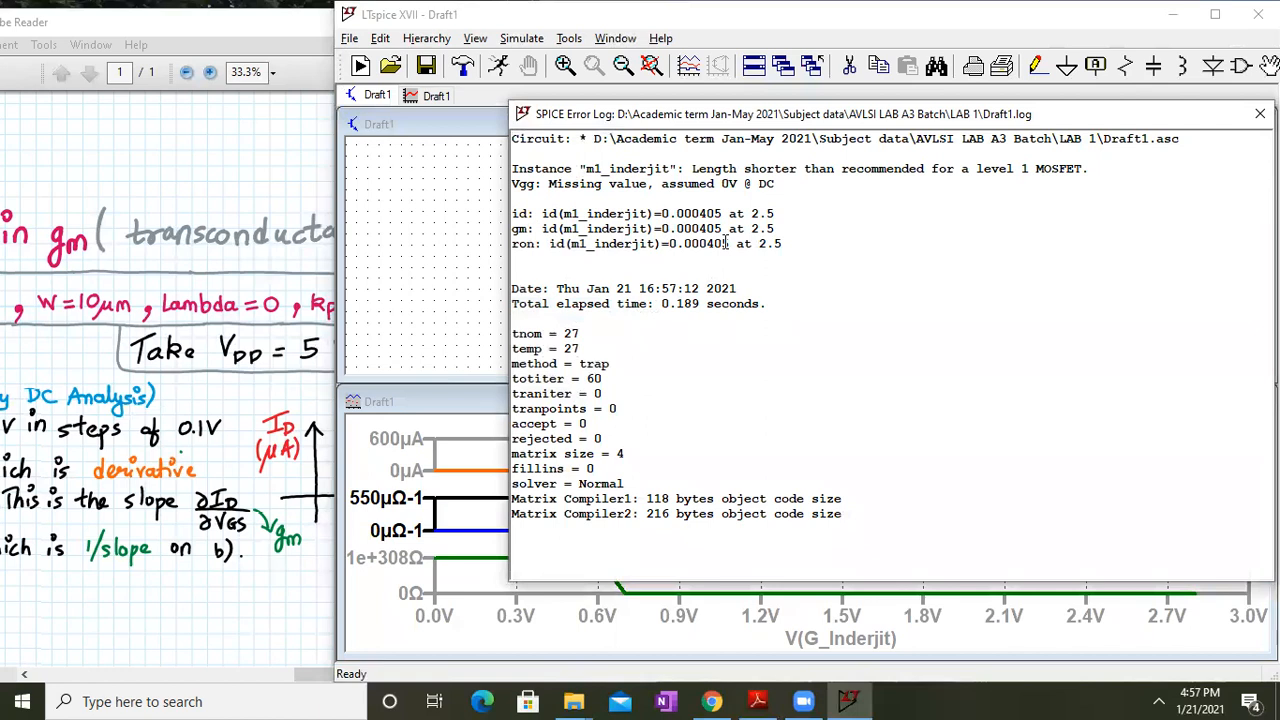
scroll(726, 243, up, 2)
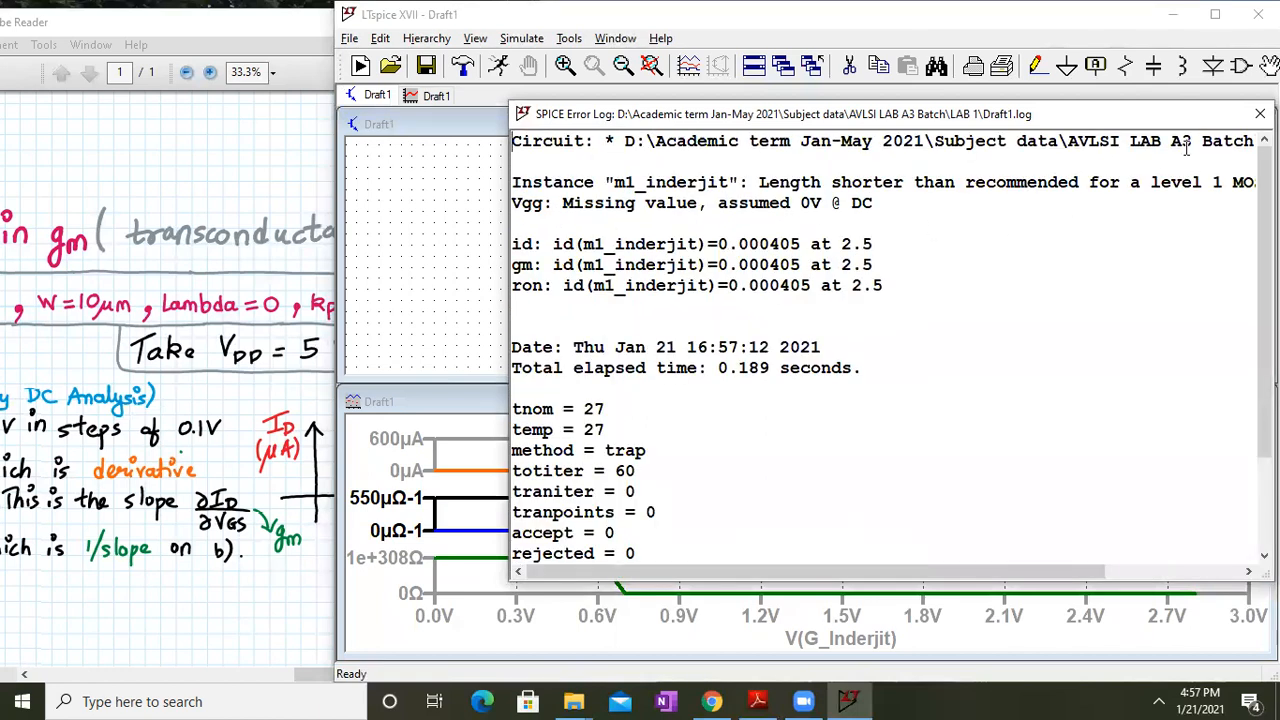
click(1259, 113)
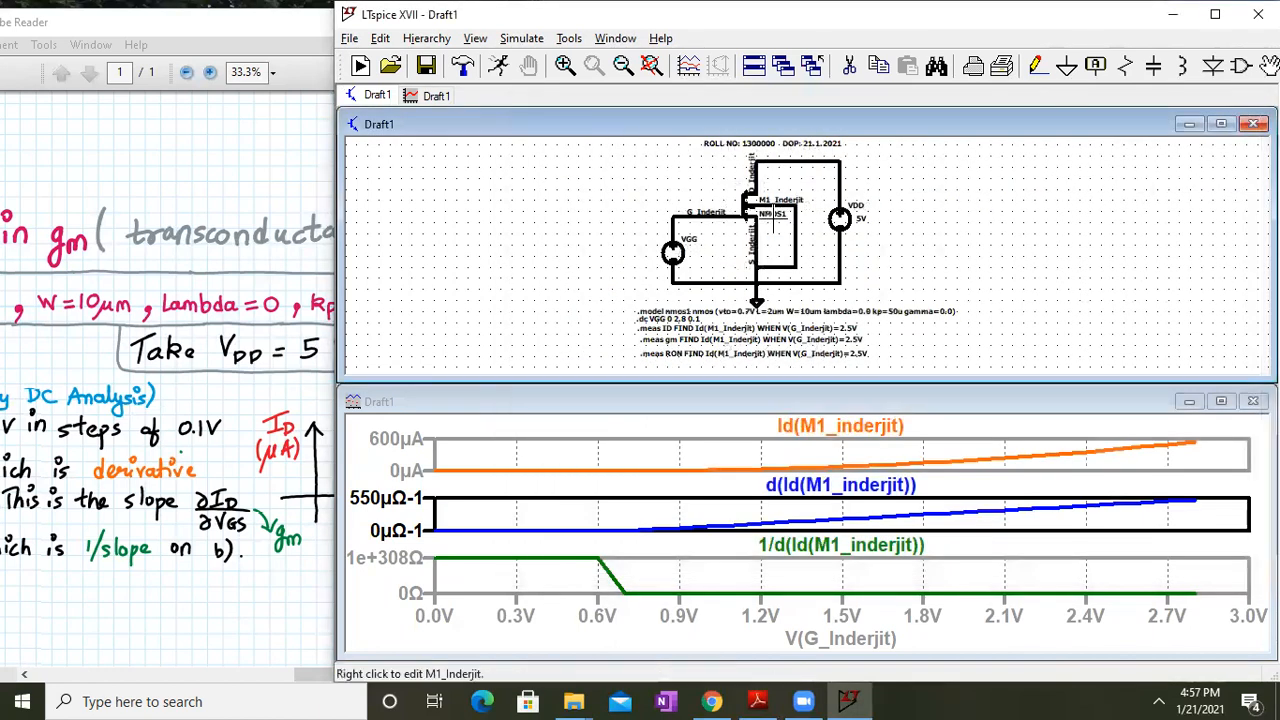
click(1221, 124)
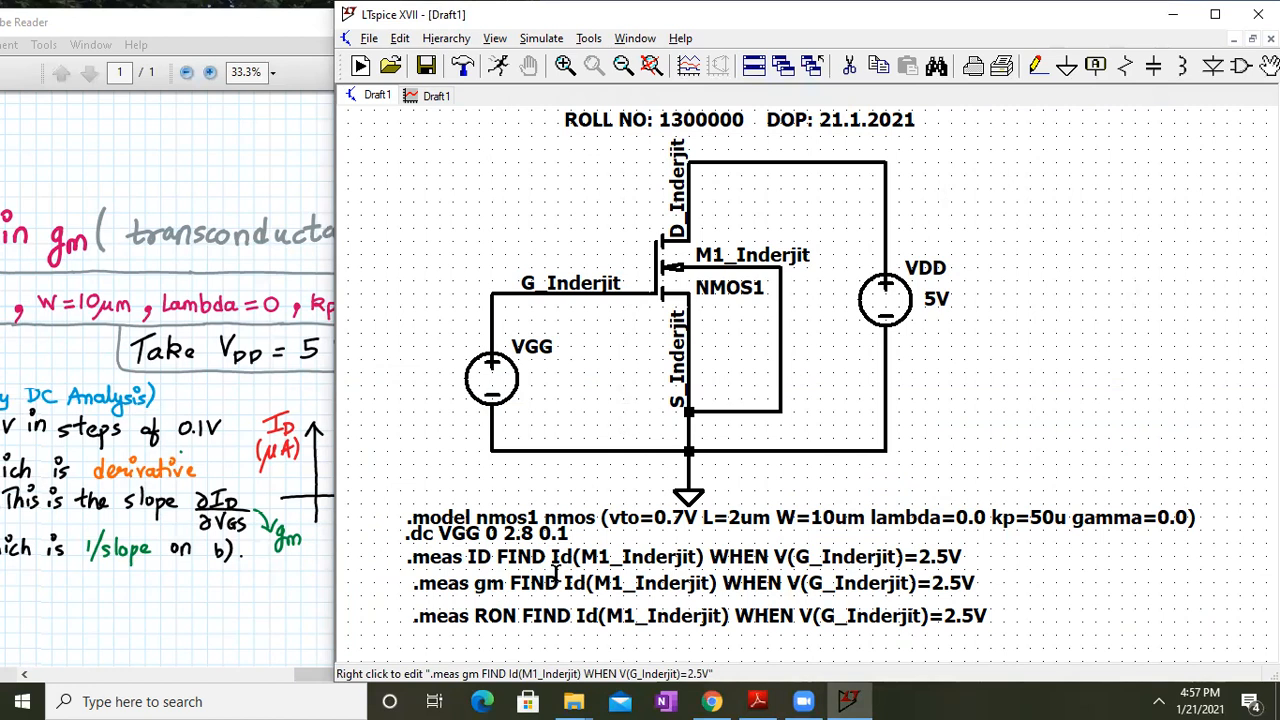
Pan the handout to its VGS/gm table, then return to LTspice
click(117, 498)
drag(117, 498, 480, 366)
drag(389, 535, 329, 223)
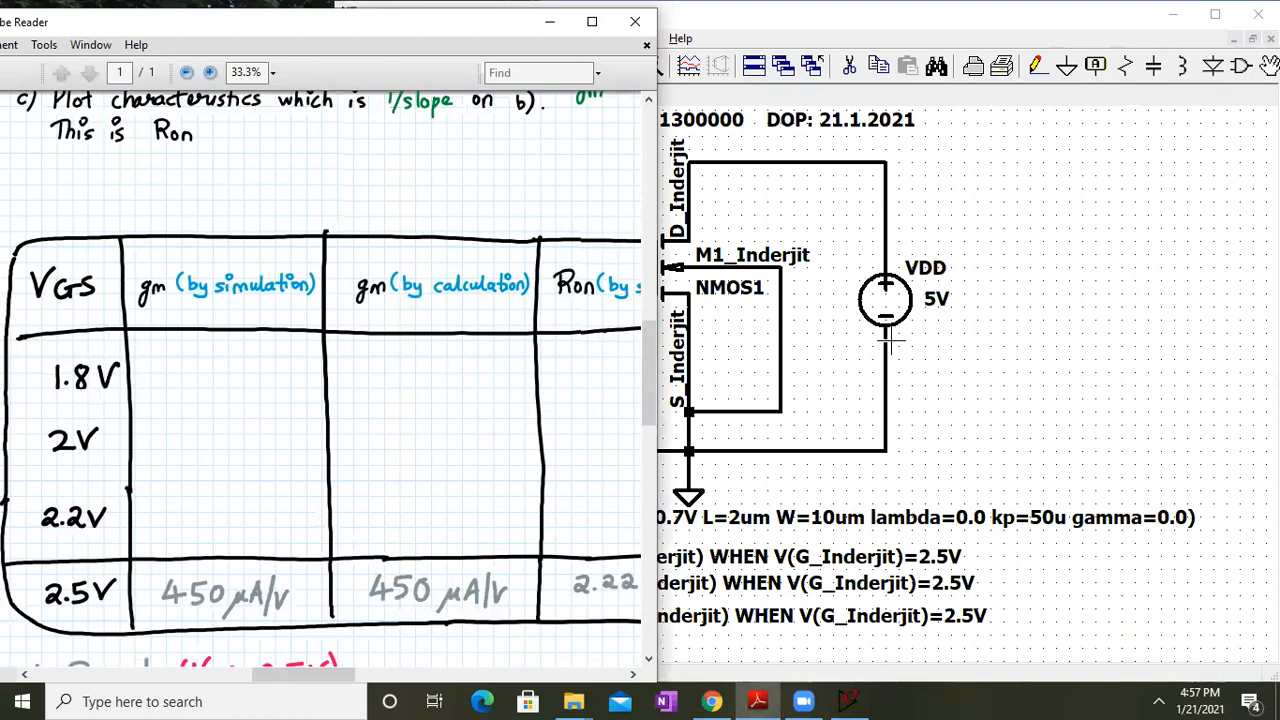
click(987, 363)
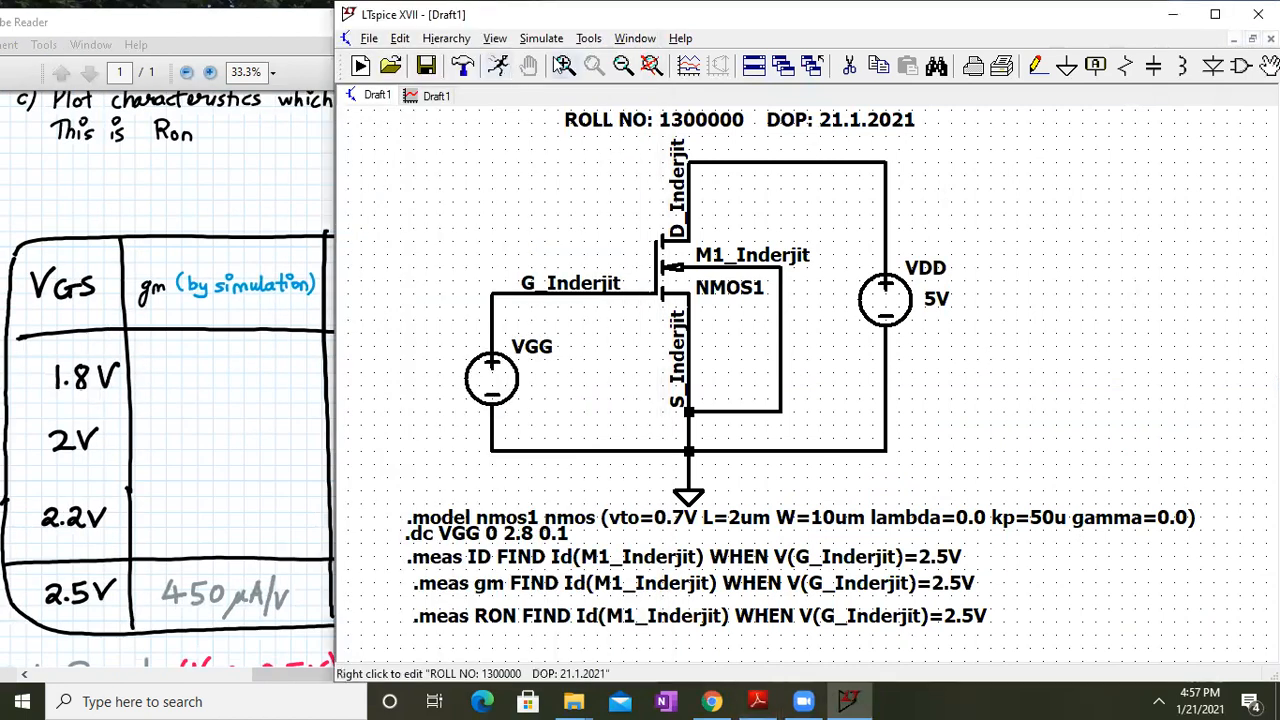
Rerun the lambda=0 sweep, check the plots, and open the SPICE Error Log
click(541, 38)
click(558, 63)
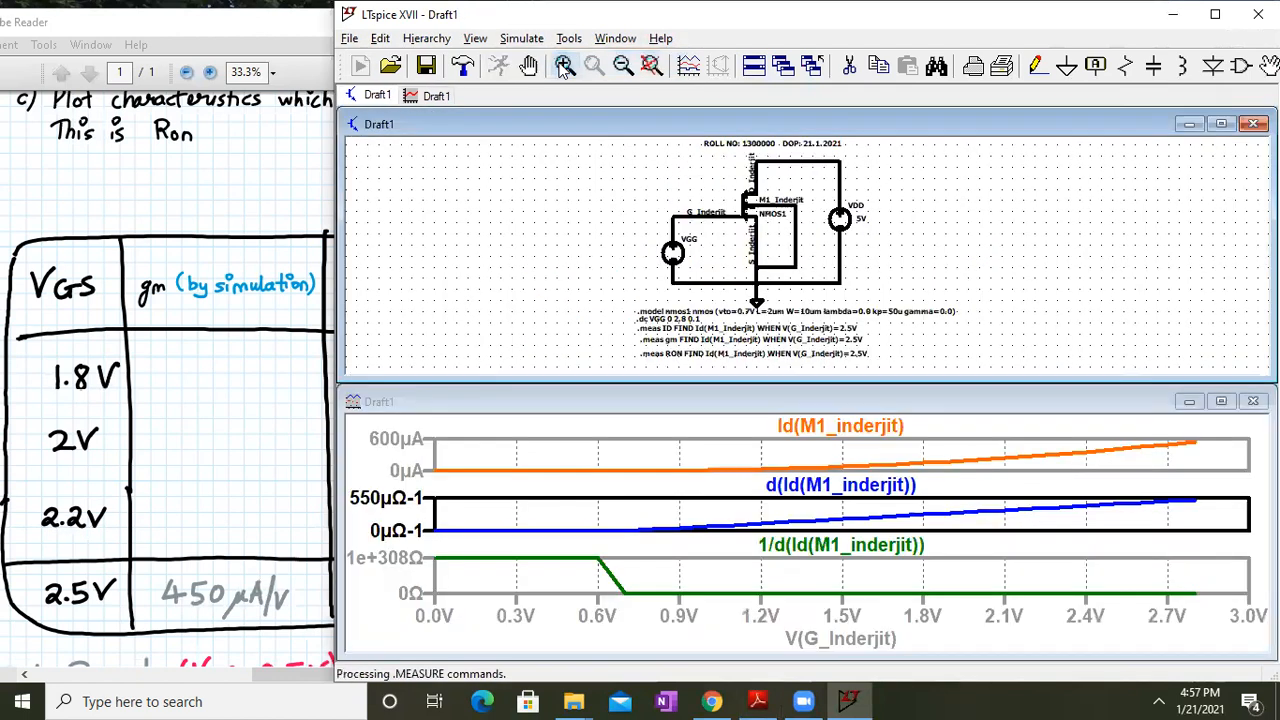
click(1221, 123)
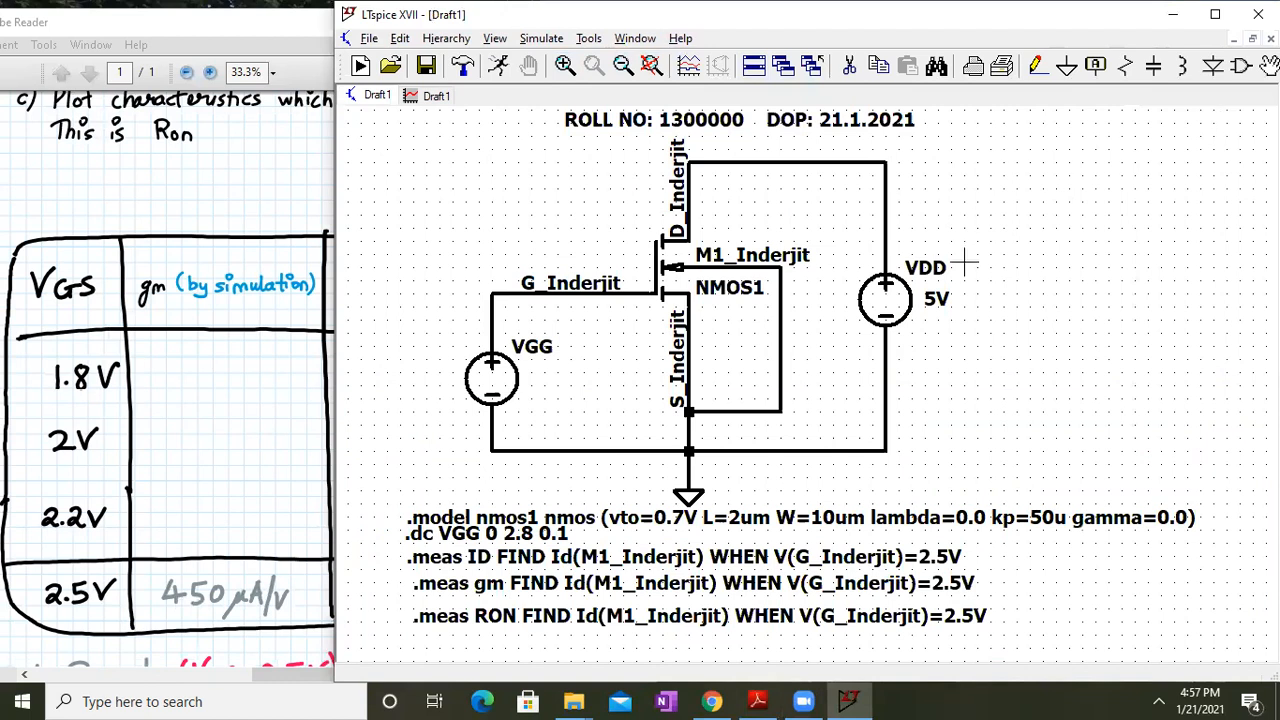
click(428, 100)
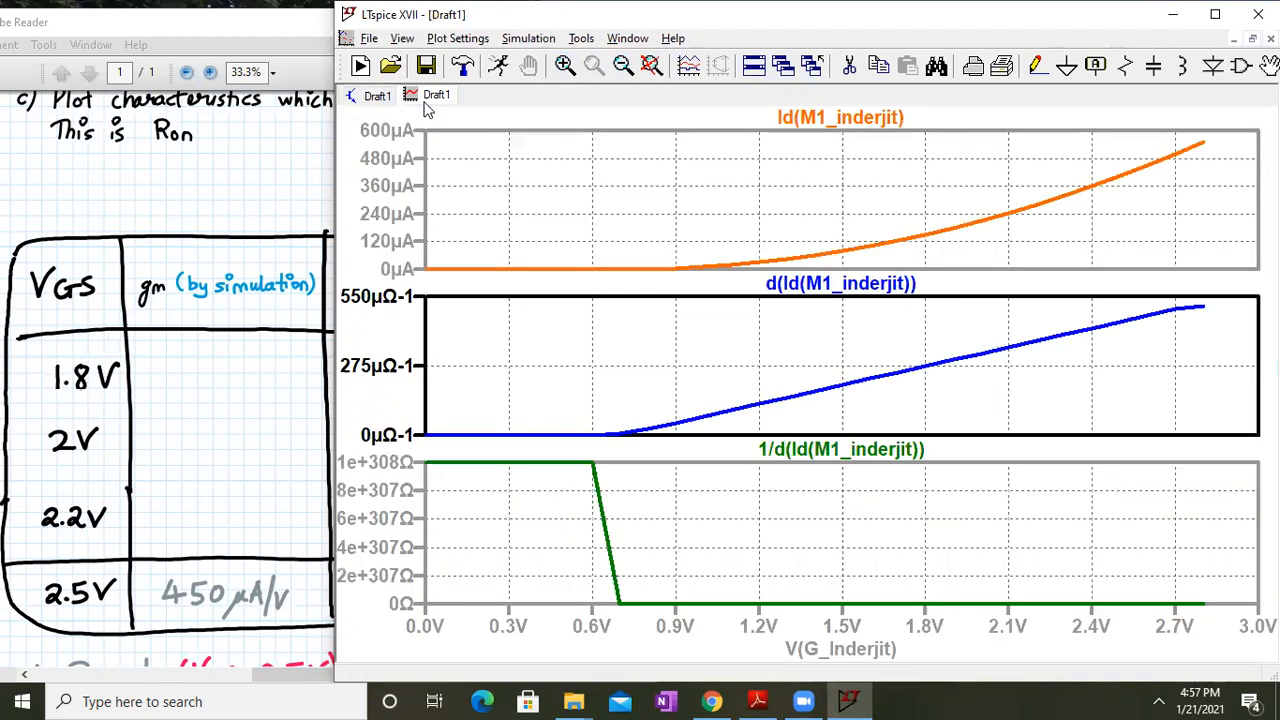
click(392, 102)
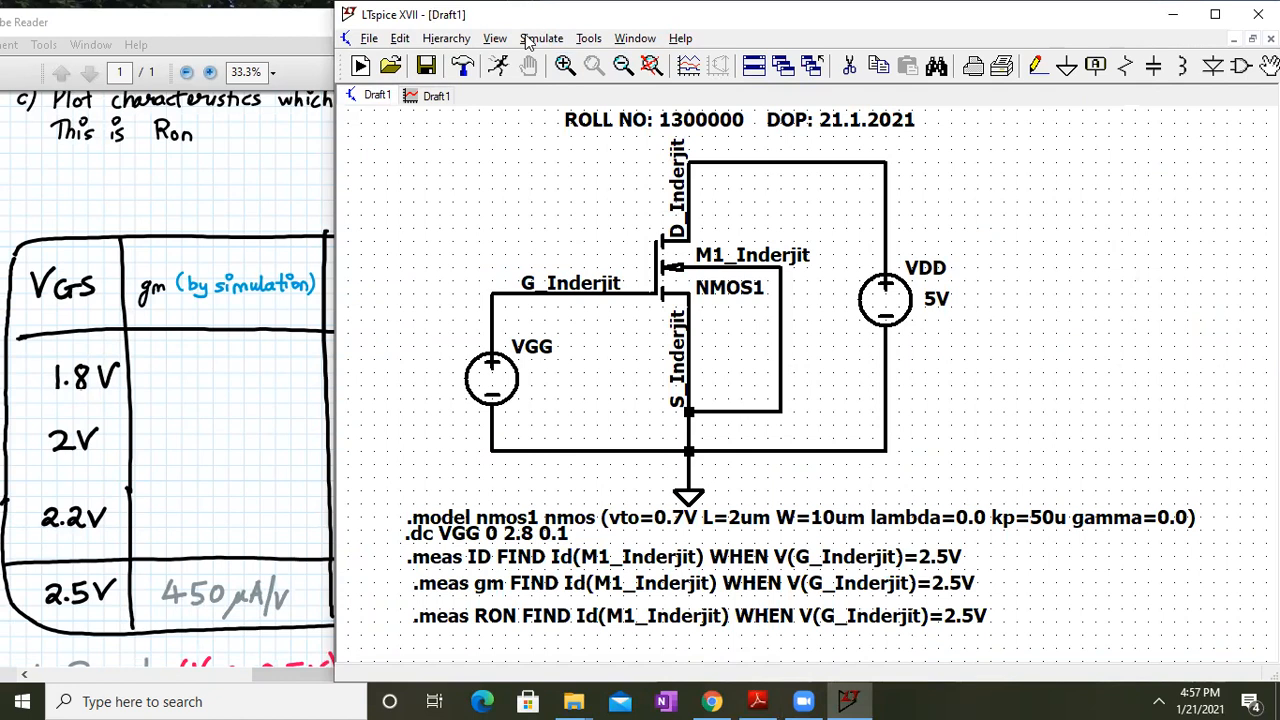
click(497, 39)
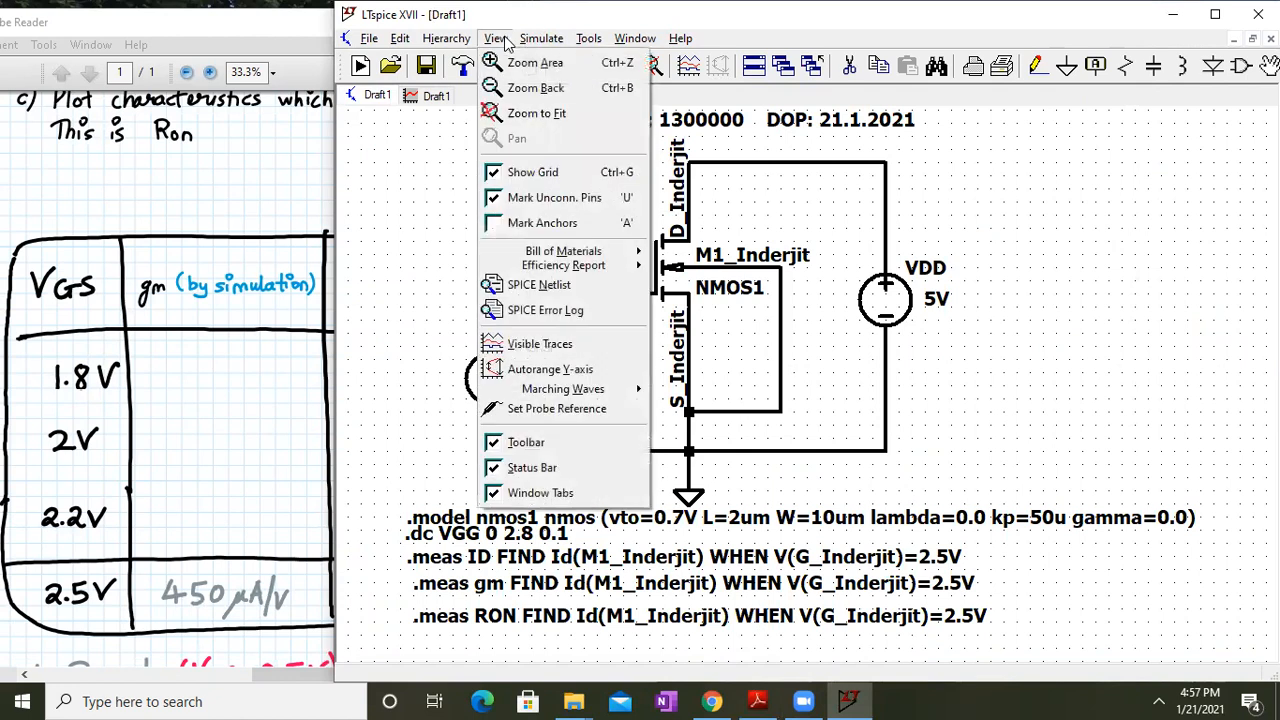
click(548, 310)
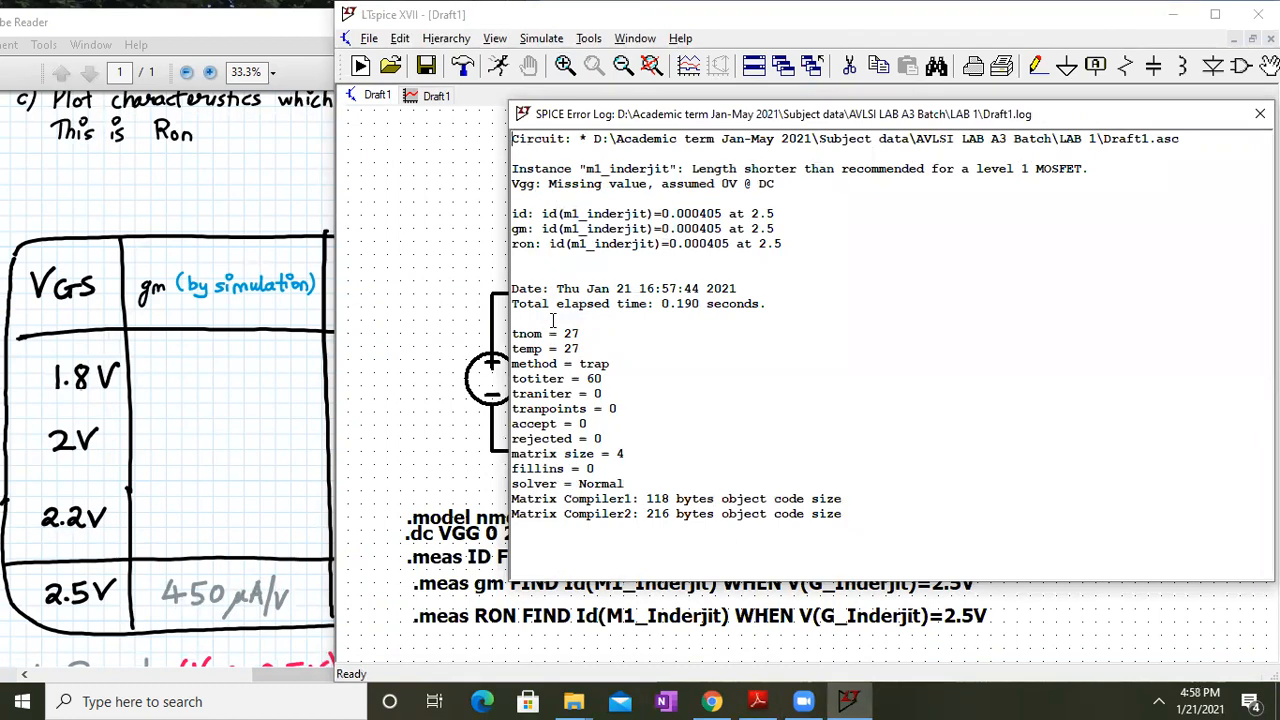
Change the gm measurement to d(Id(M1_Inderjit)) at V(G_Inderjit)=2.5V
click(1259, 113)
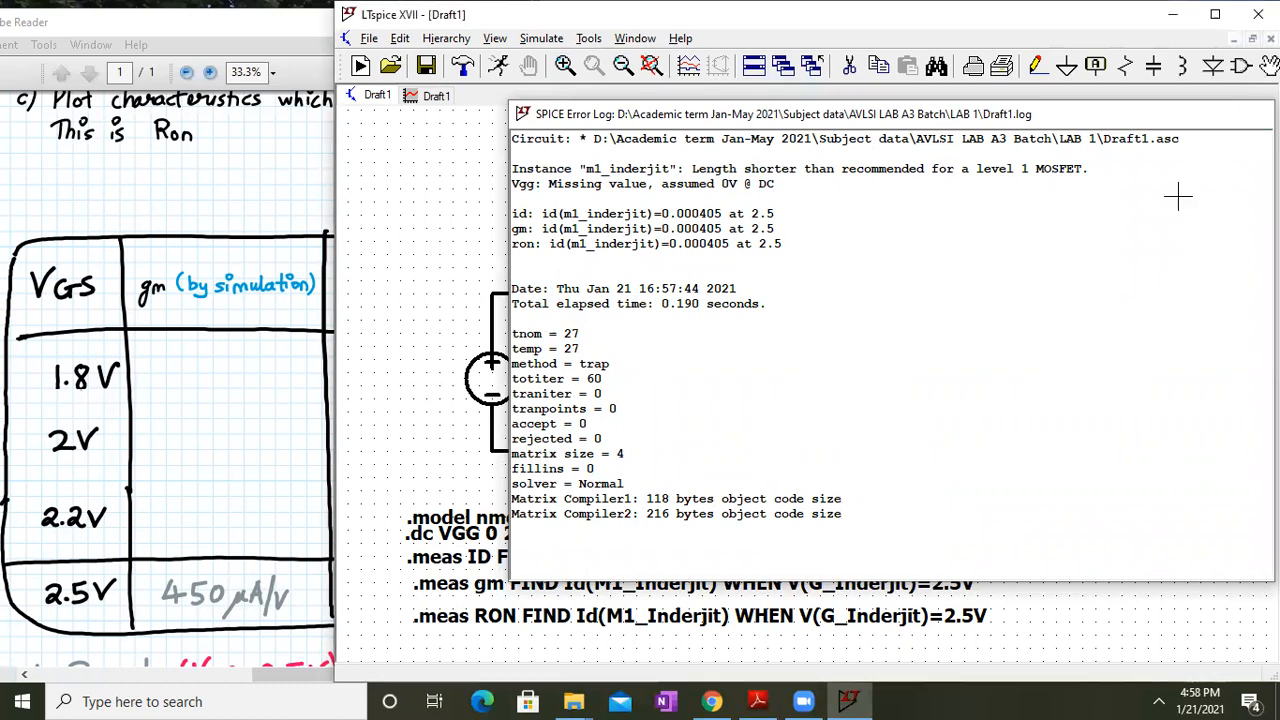
right_click(601, 582)
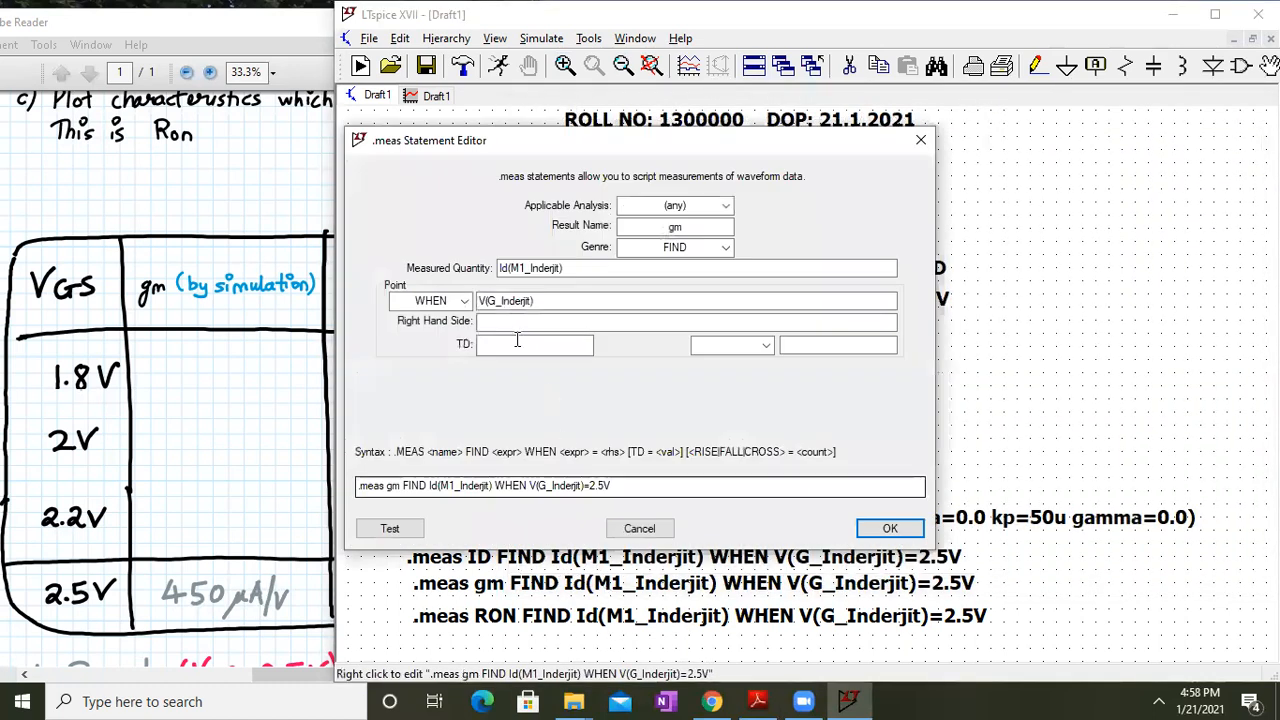
click(432, 487)
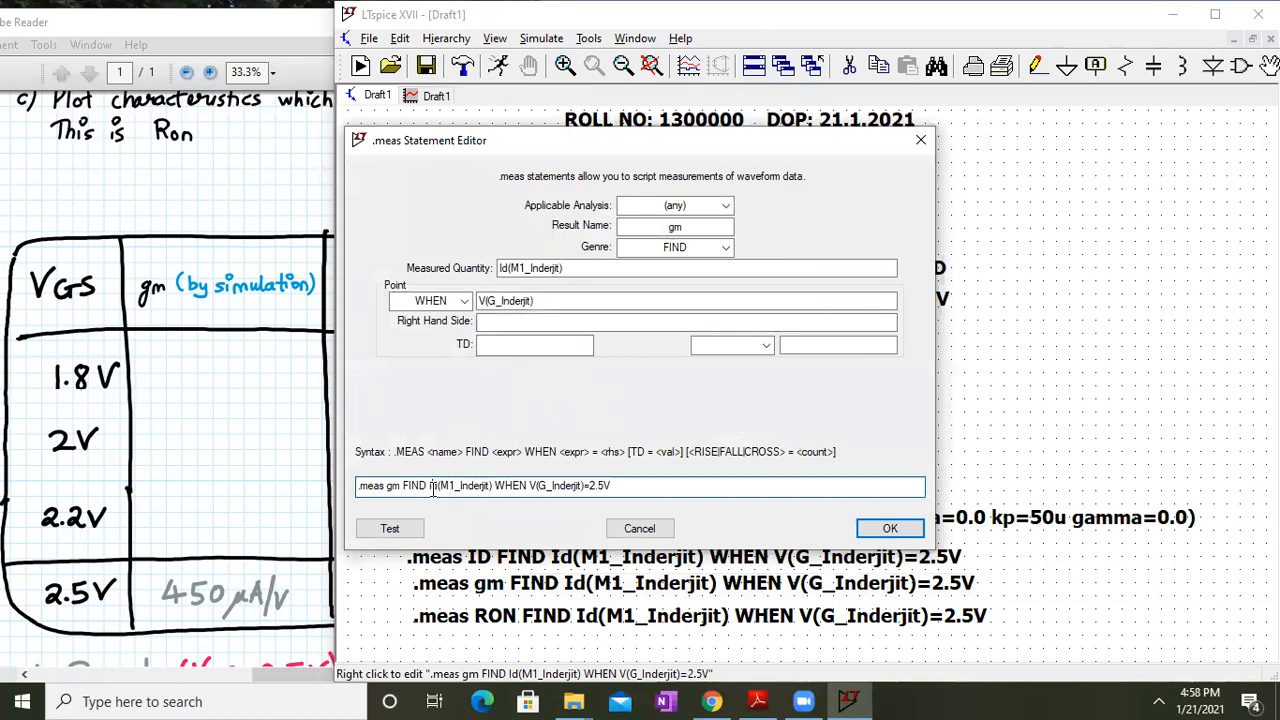
text(d()
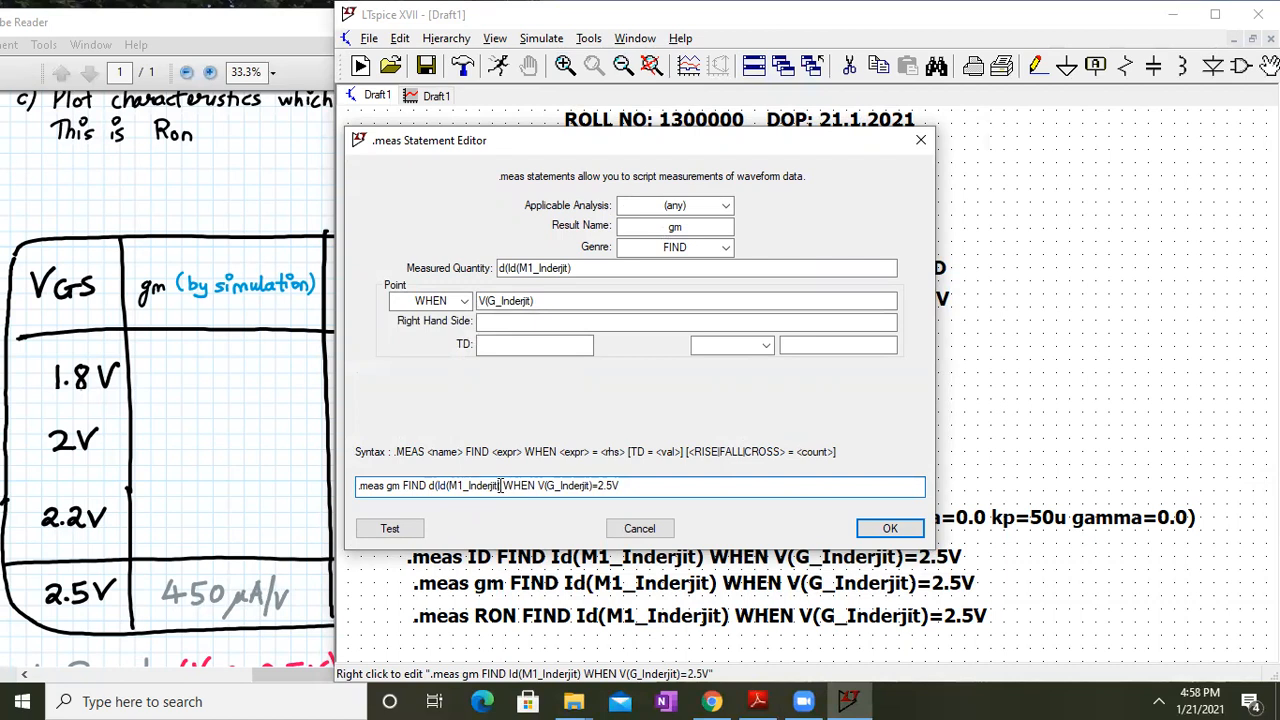
text())
key(Return)
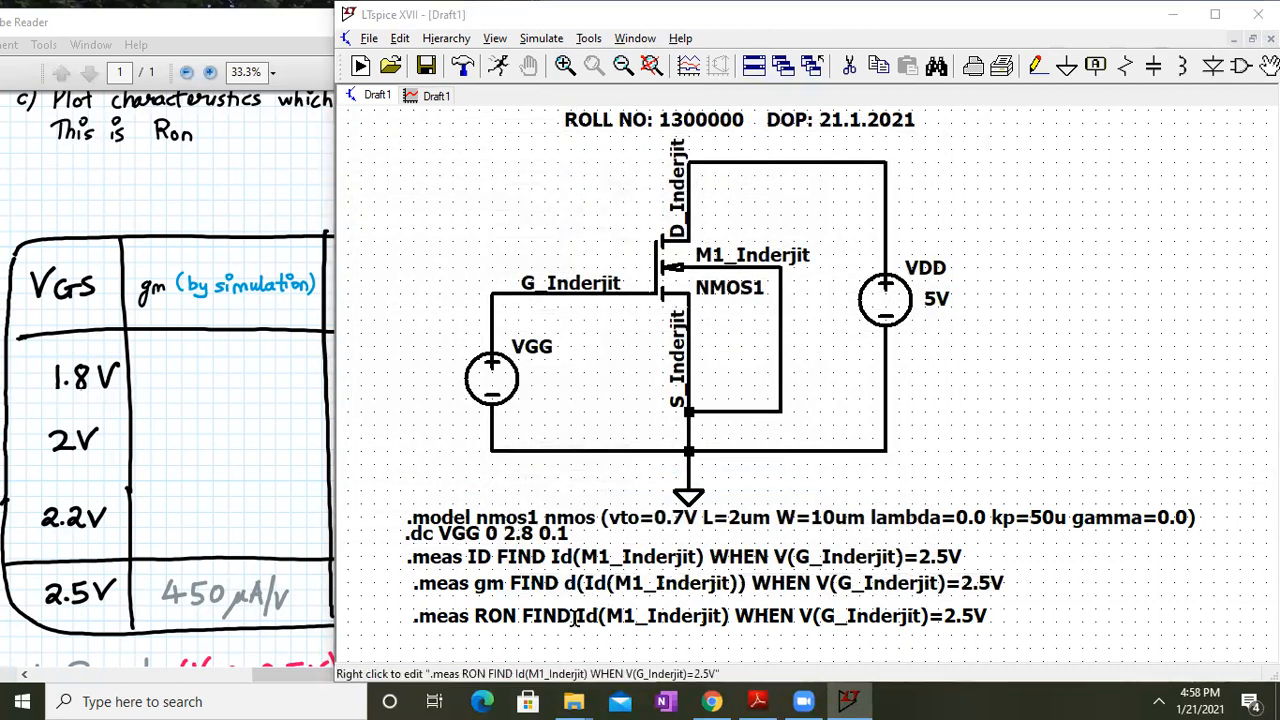
Change the RON measurement to 1/d(Id(M1_Inderjit)) at V(G_Inderjit)=2.5V
right_click(575, 617)
click(437, 486)
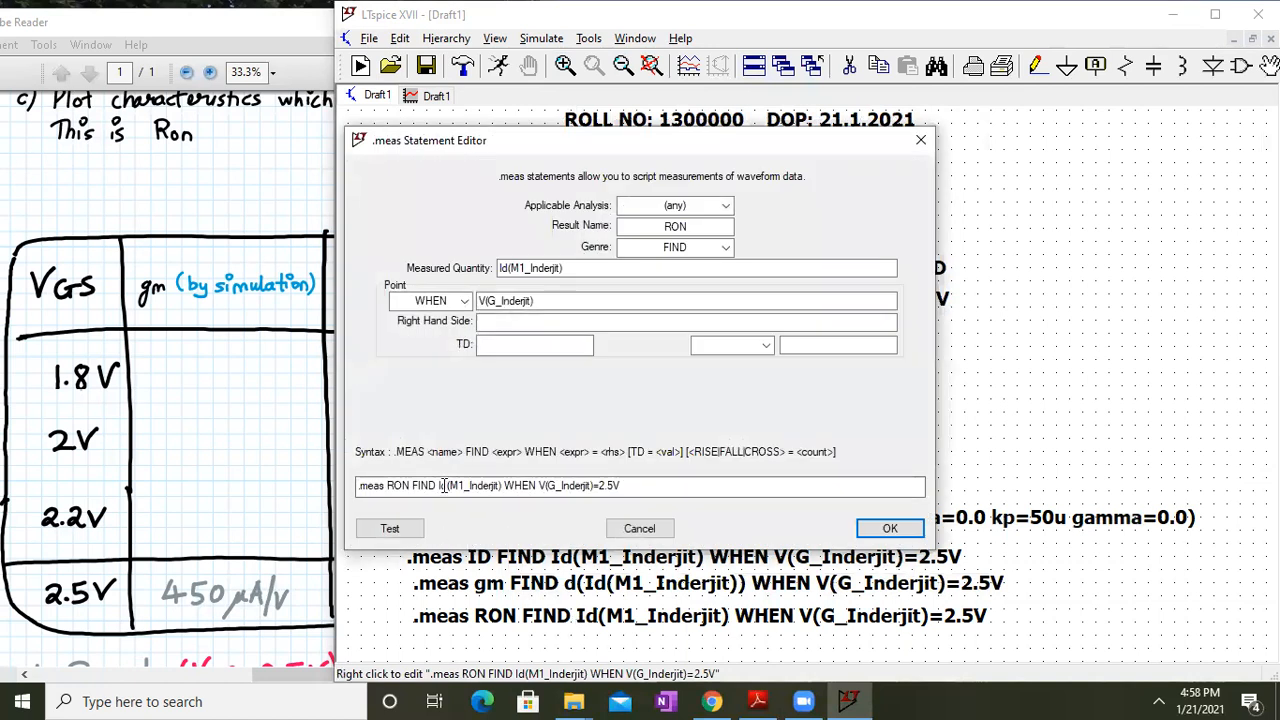
text(1/d()
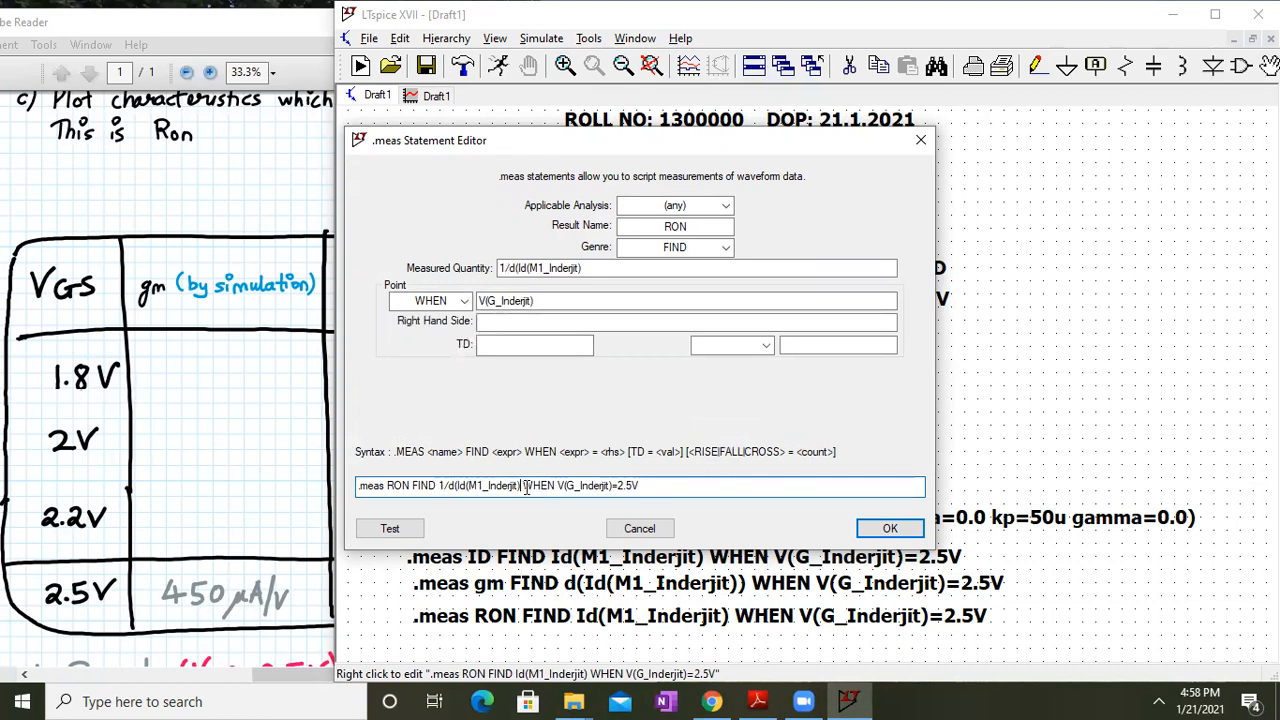
text())
key(Return)
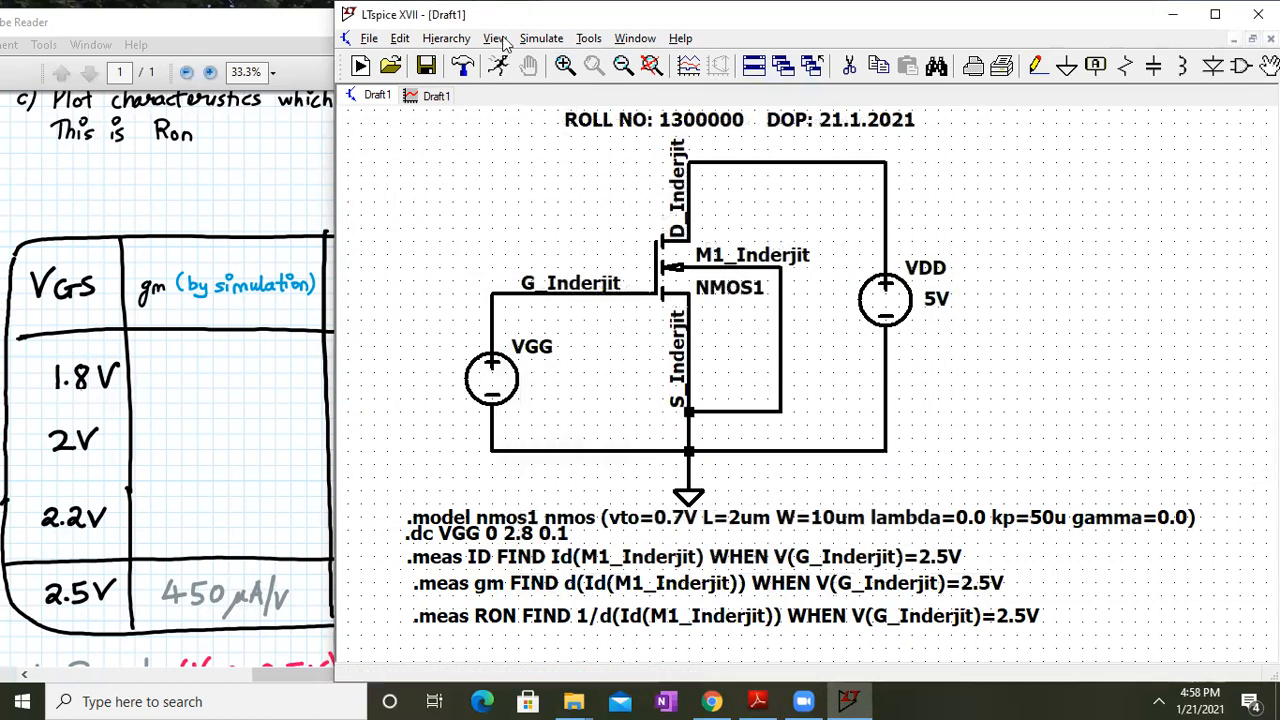
Rerun the simulation, maximize the schematic, and open the SPICE Error Log
click(540, 39)
click(545, 60)
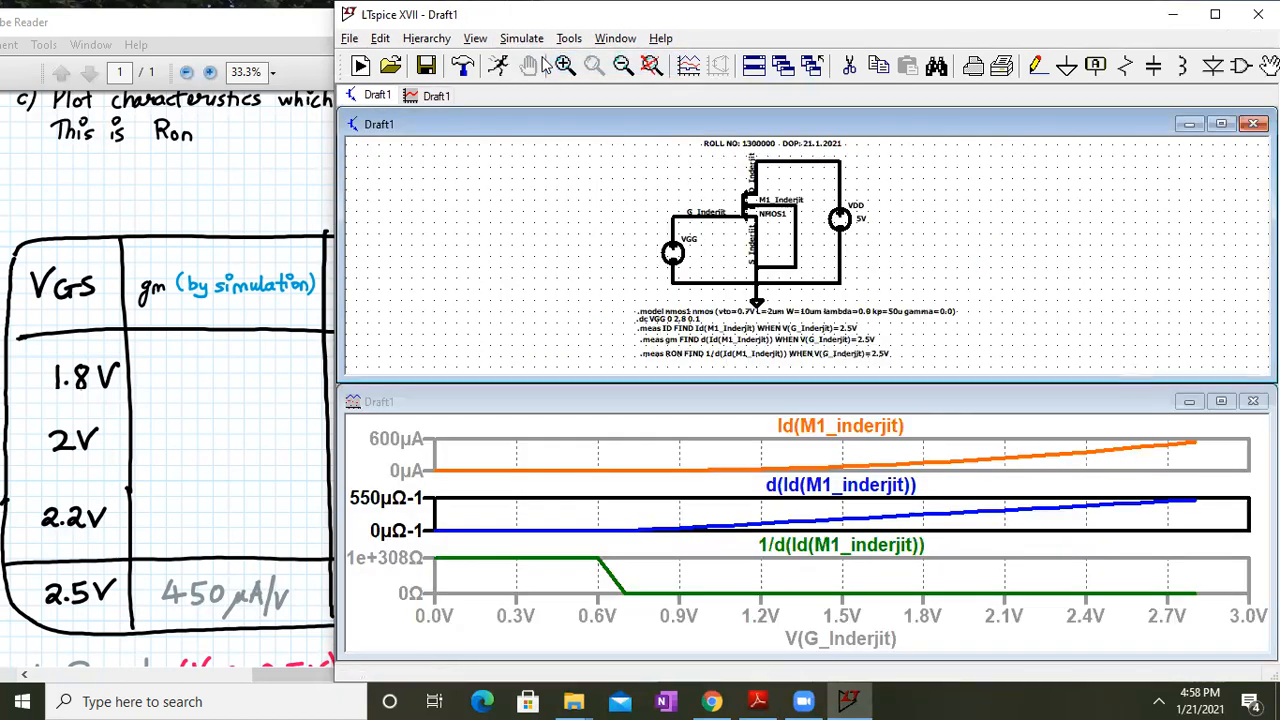
click(1221, 123)
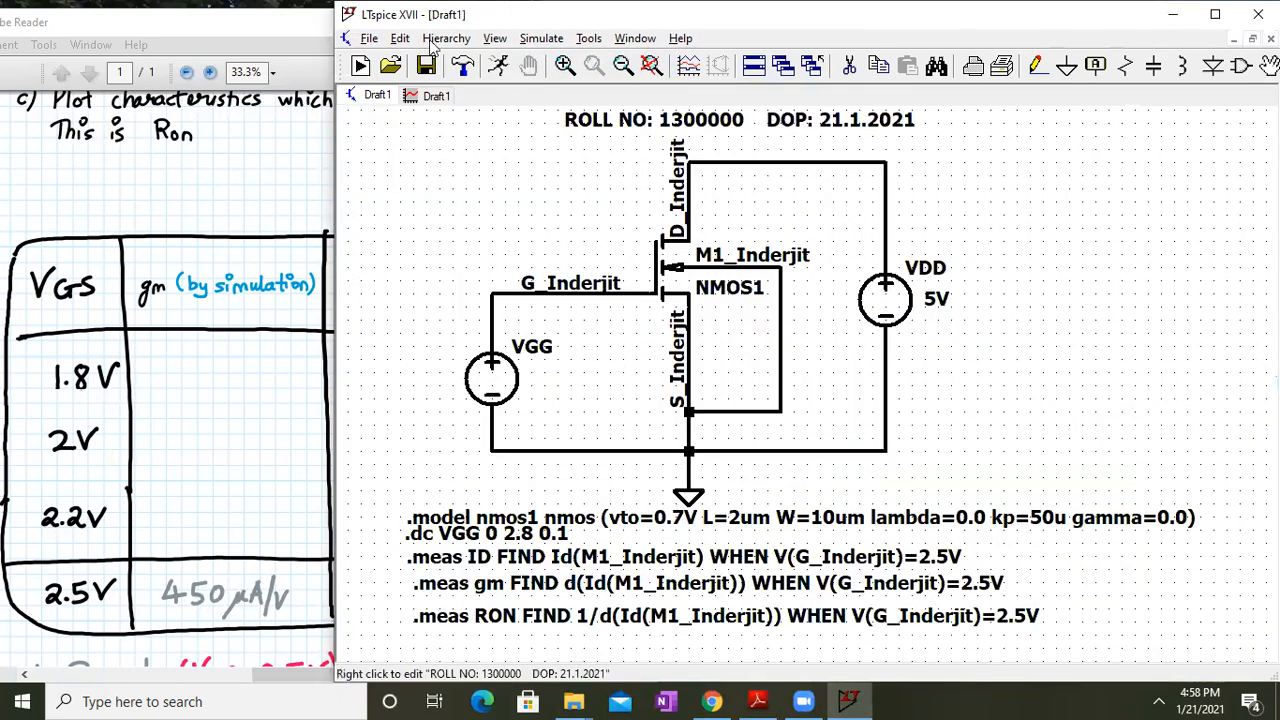
click(405, 40)
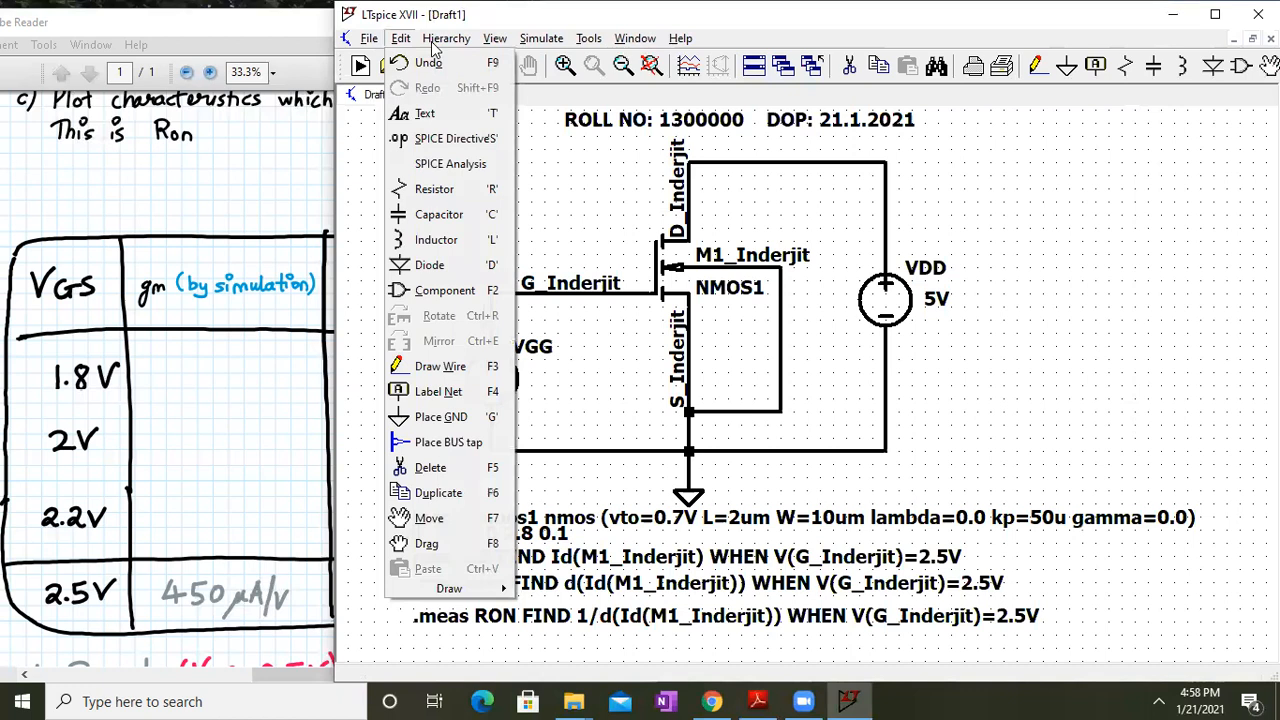
mouse_move(492, 42)
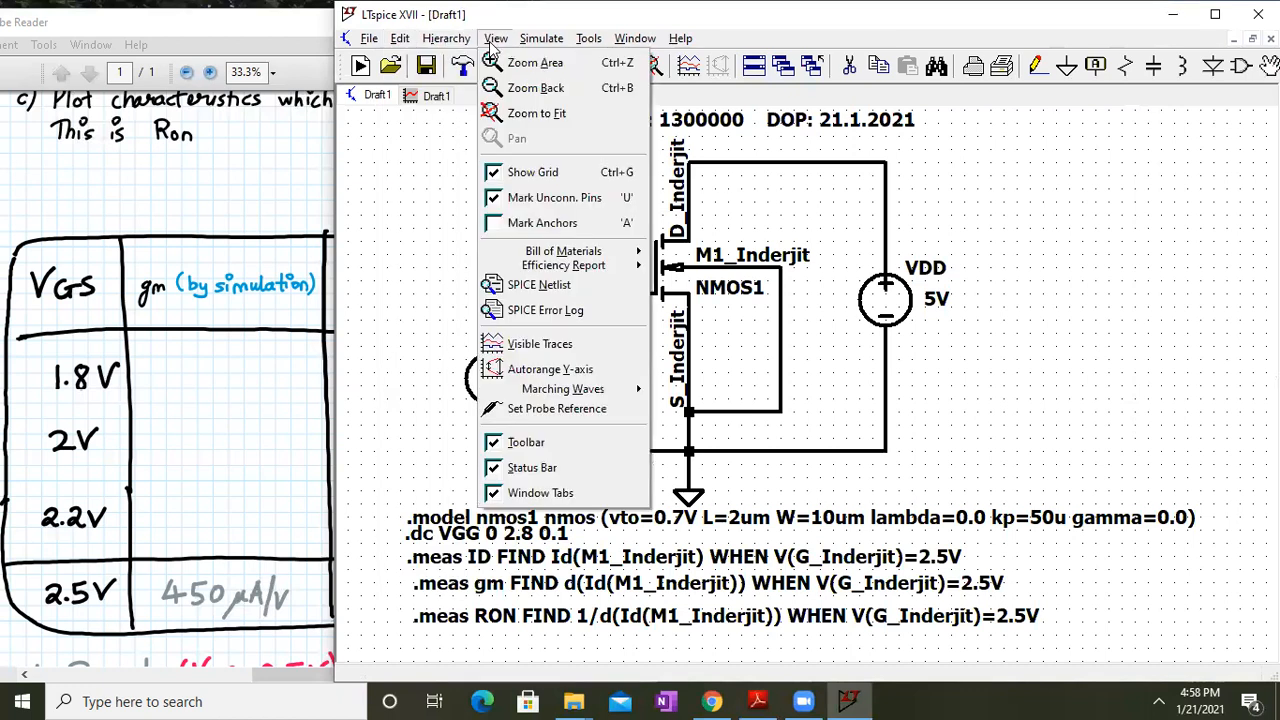
click(548, 314)
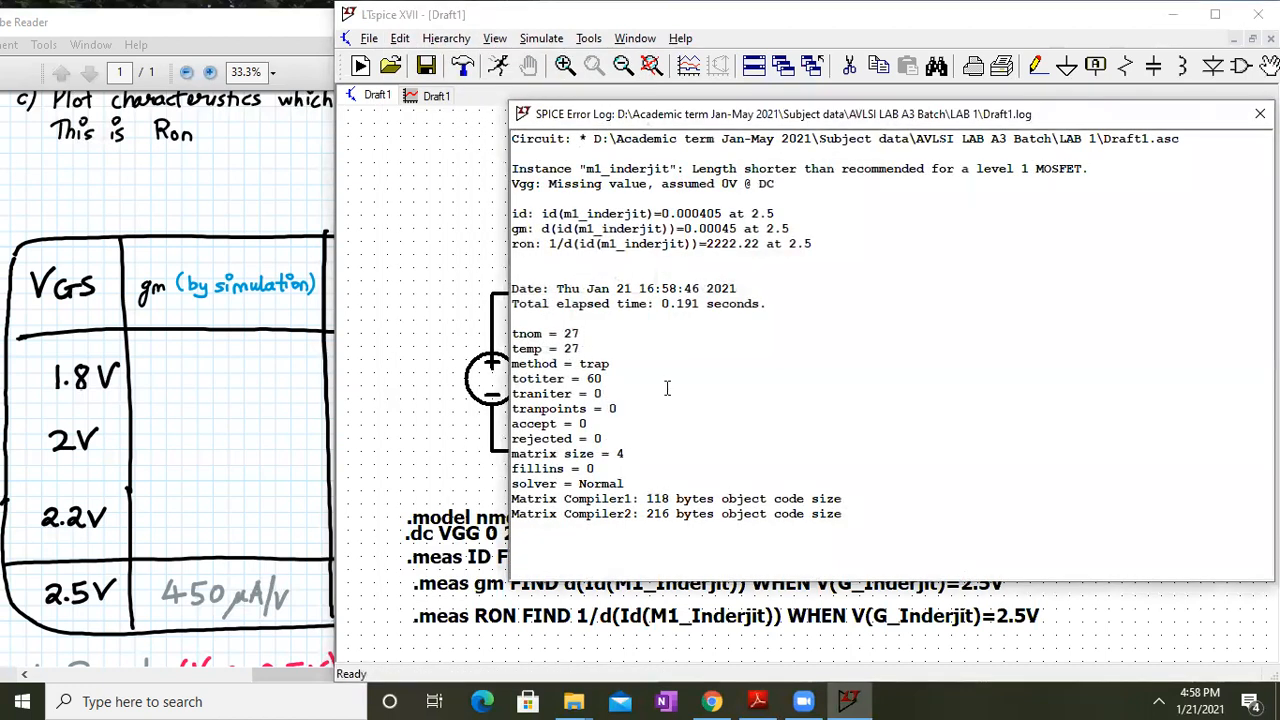
Compare the logged id, gm and ron against the handout's Ron columns, then select the three result lines
ctrl+scroll(667, 388, up, 5)
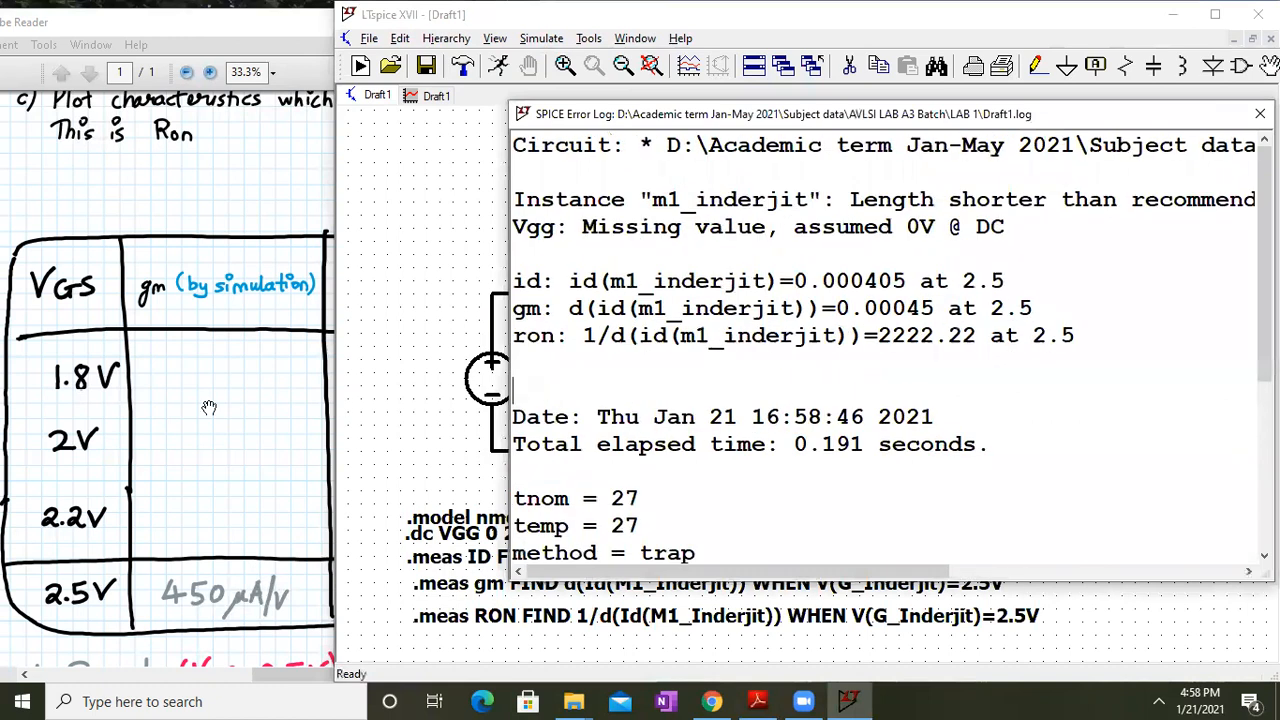
drag(232, 452, 209, 428)
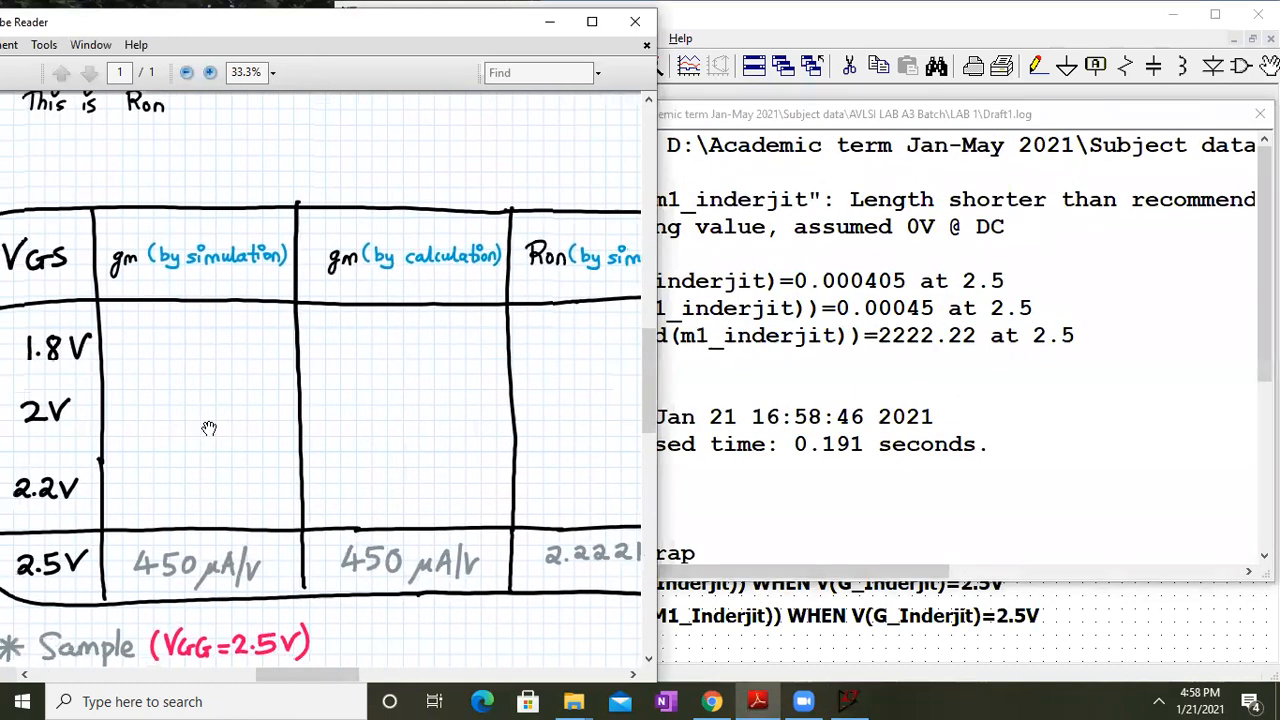
click(1028, 474)
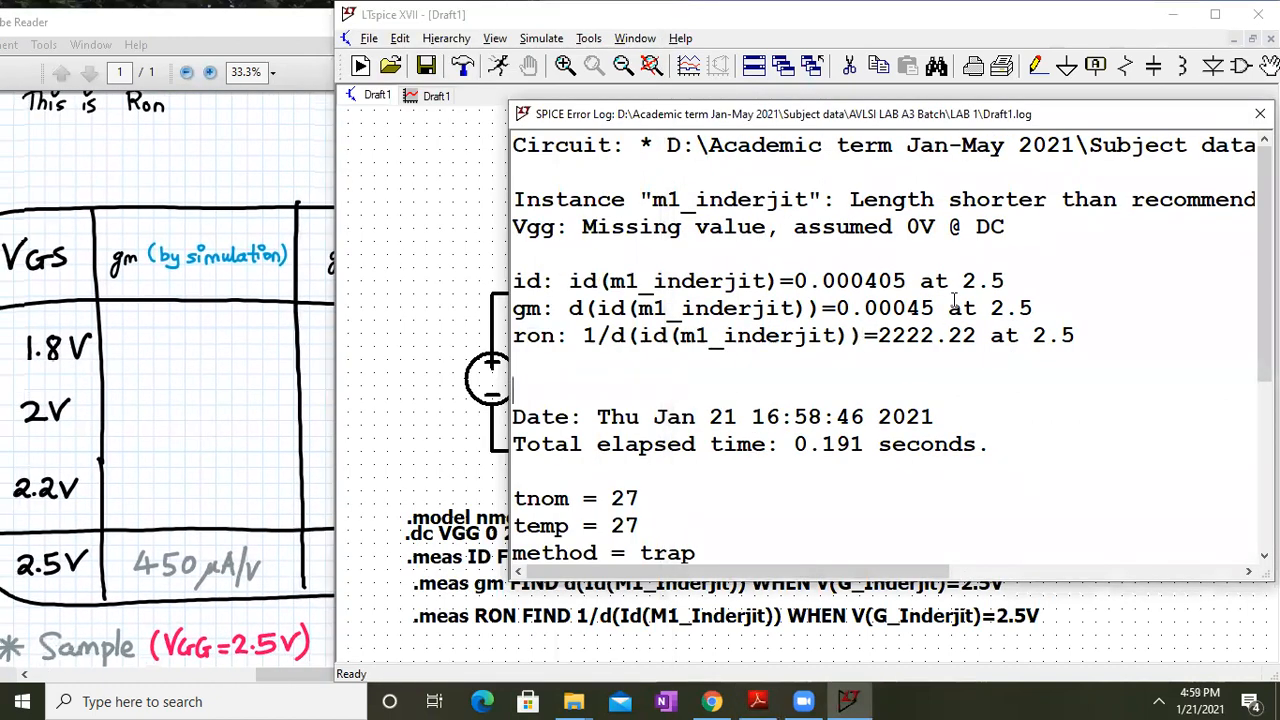
click(259, 25)
drag(259, 25, 227, 17)
drag(595, 380, 505, 350)
click(858, 308)
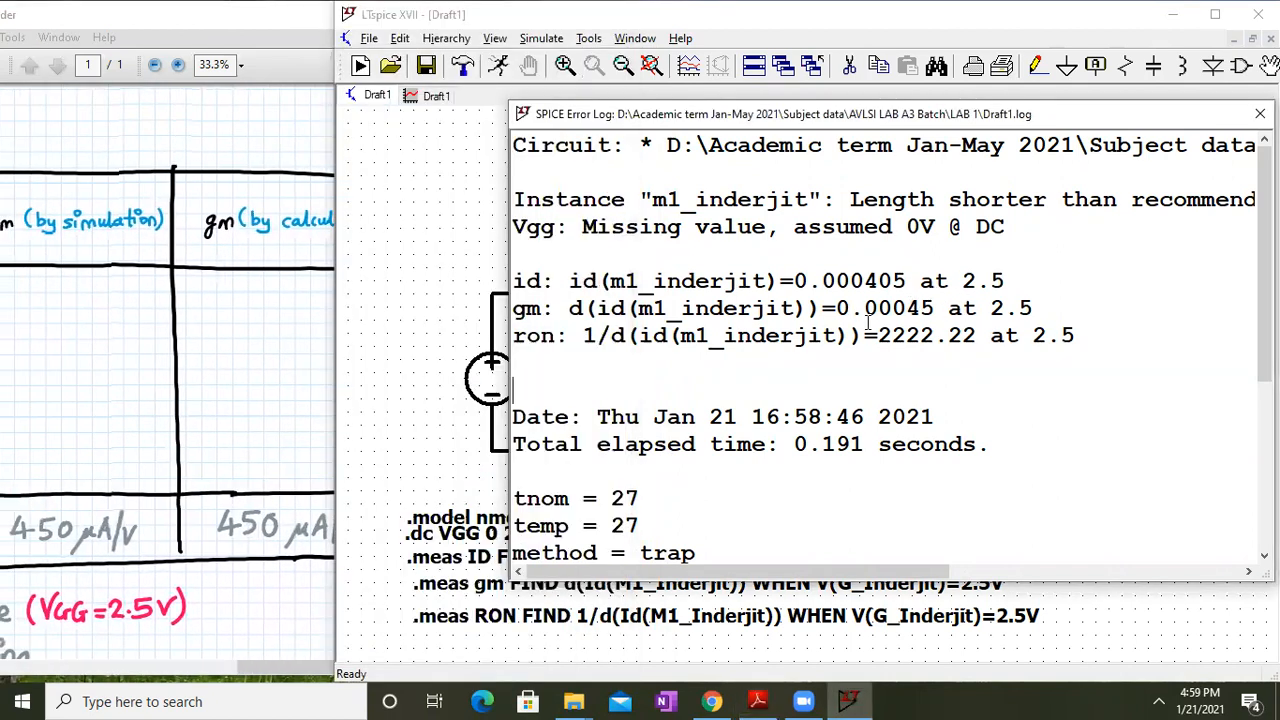
click(235, 367)
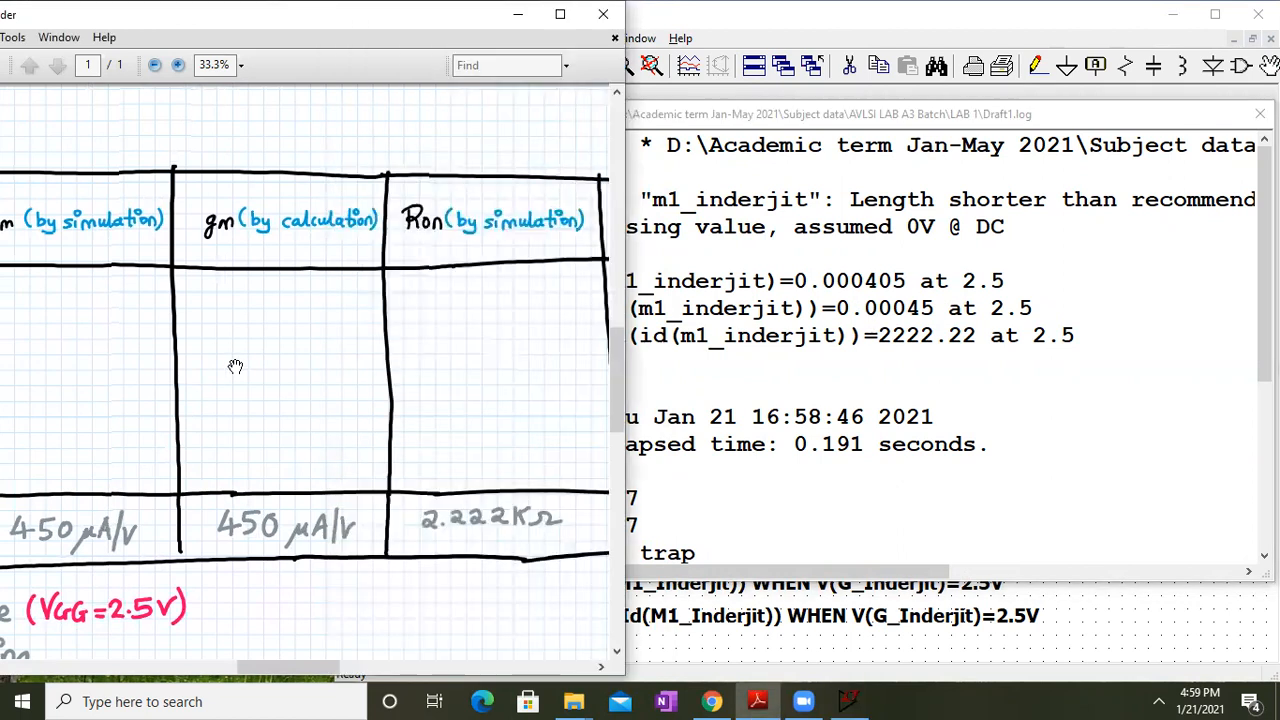
drag(602, 500, 357, 502)
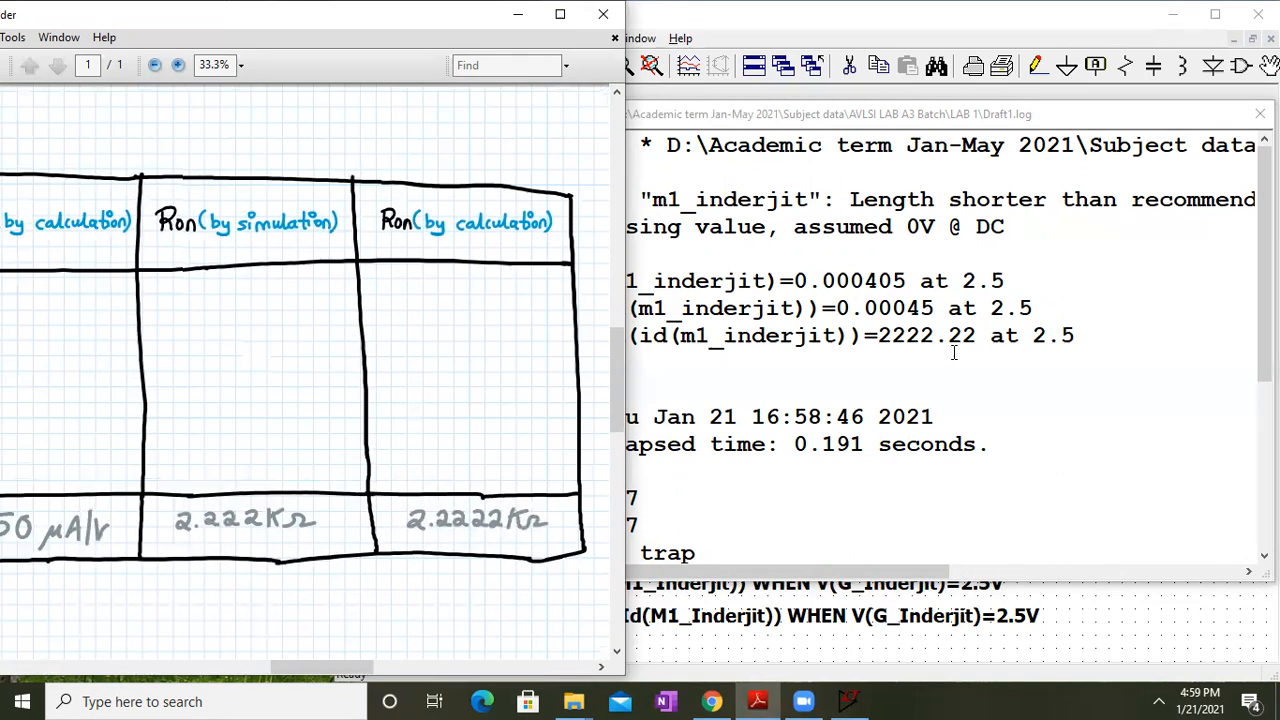
click(1110, 335)
drag(1110, 335, 505, 273)
key(ctrl+c)
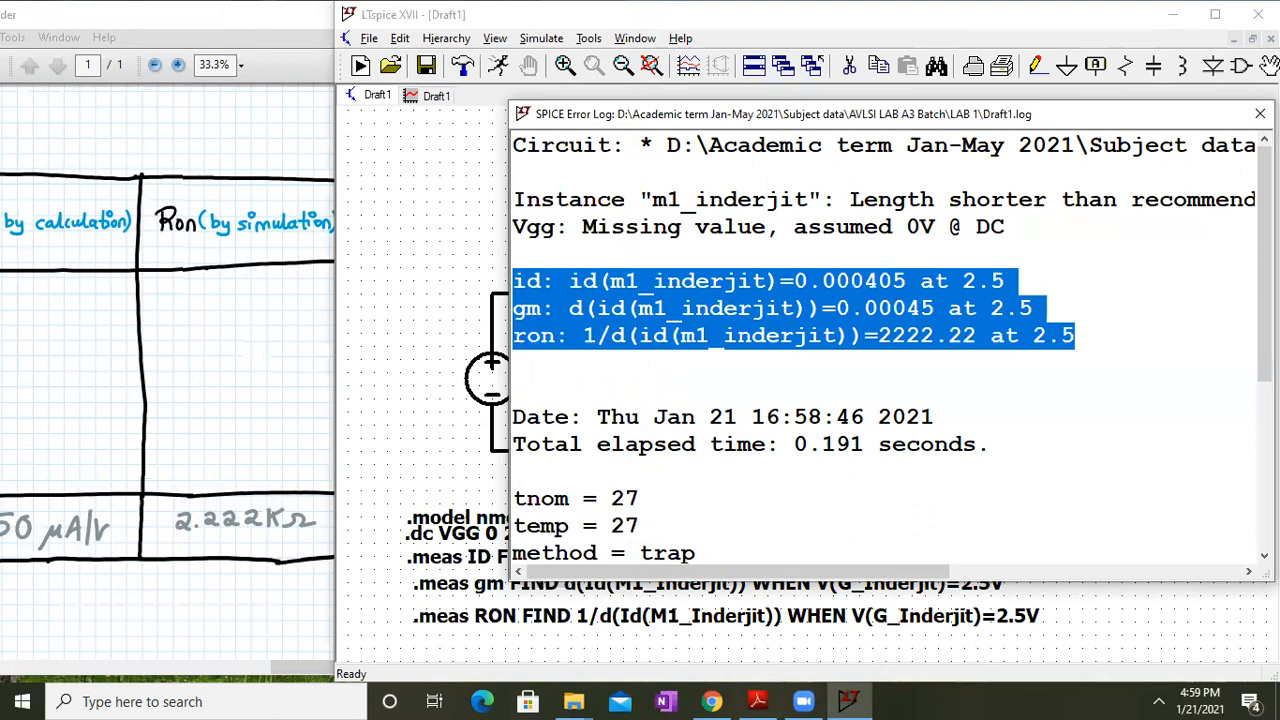
Paste the id, gm and ron result lines as a comment right of the circuit
click(1260, 113)
right_click(1038, 220)
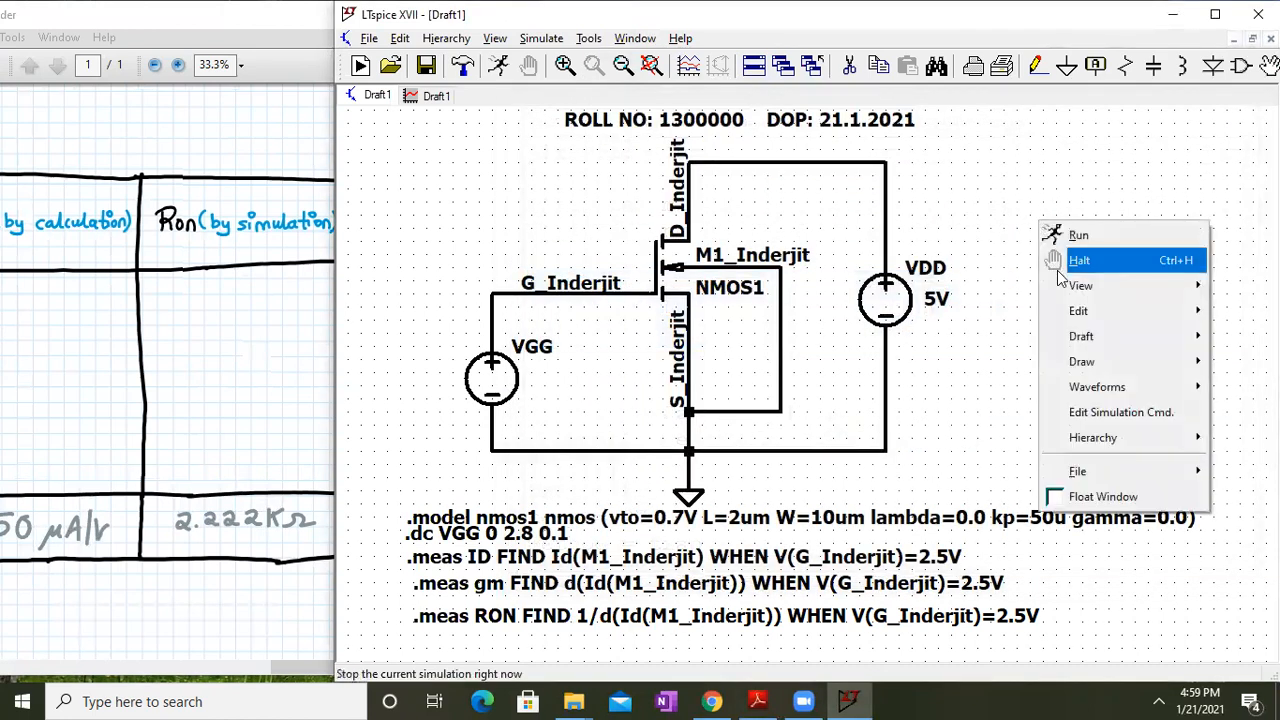
mouse_move(1075, 337)
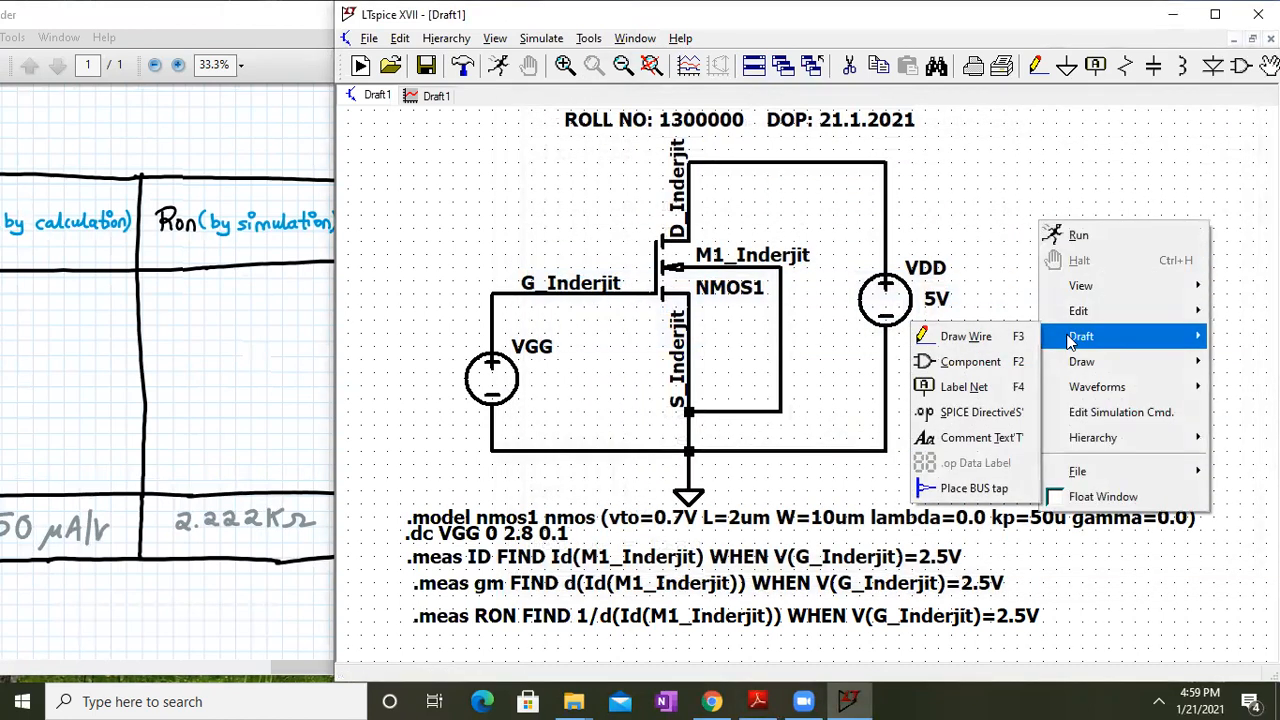
click(961, 432)
key(ctrl+v)
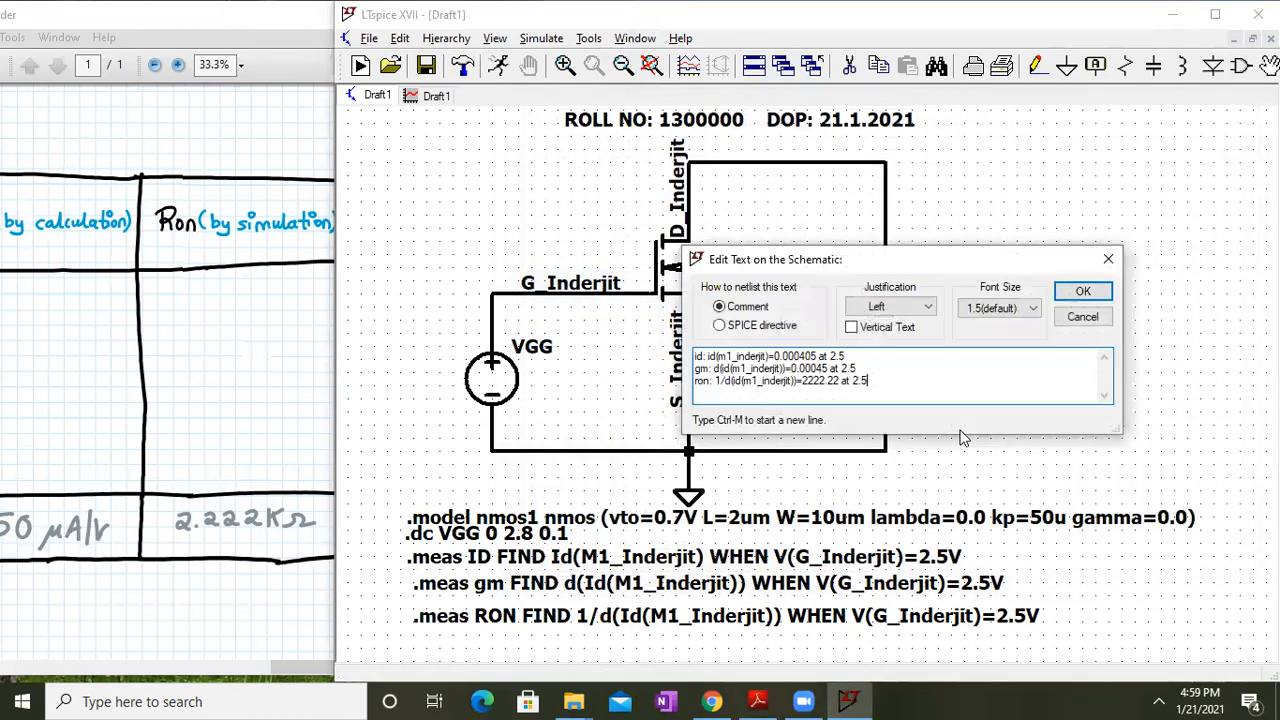
click(1083, 292)
click(918, 182)
drag(727, 207, 677, 222)
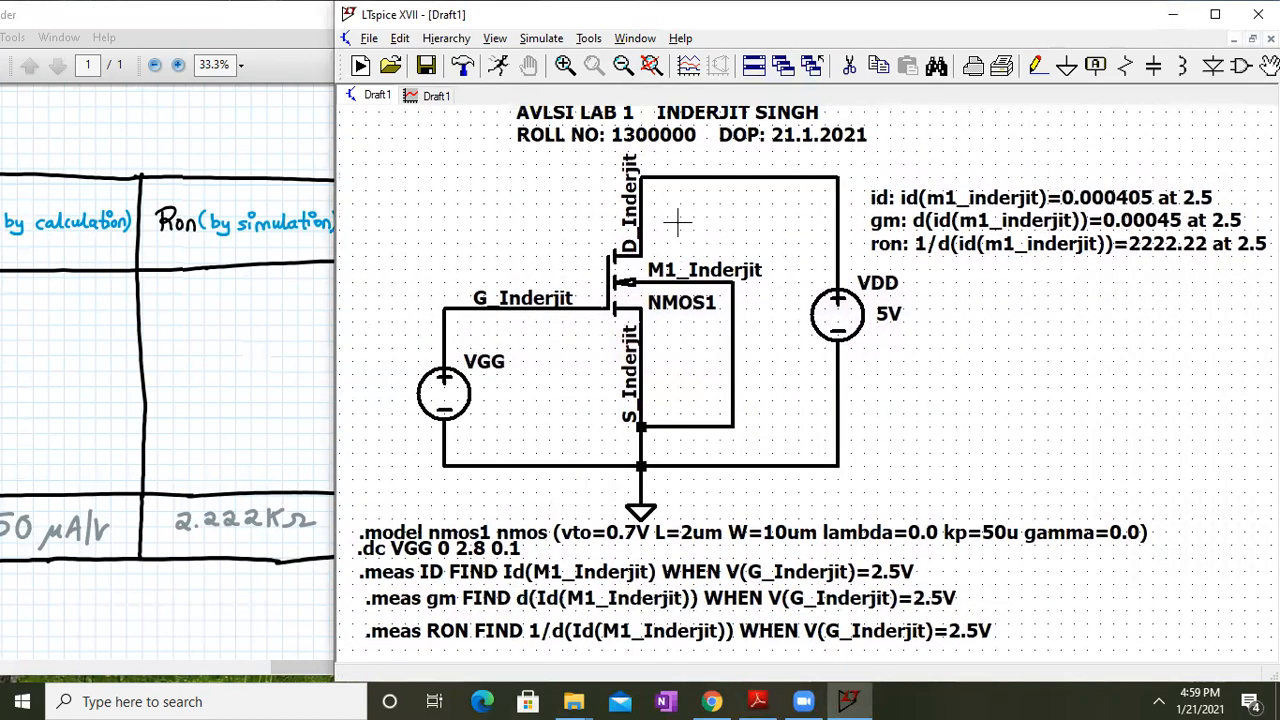
Add a 'By simulation' heading line above the results in the comment
right_click(925, 192)
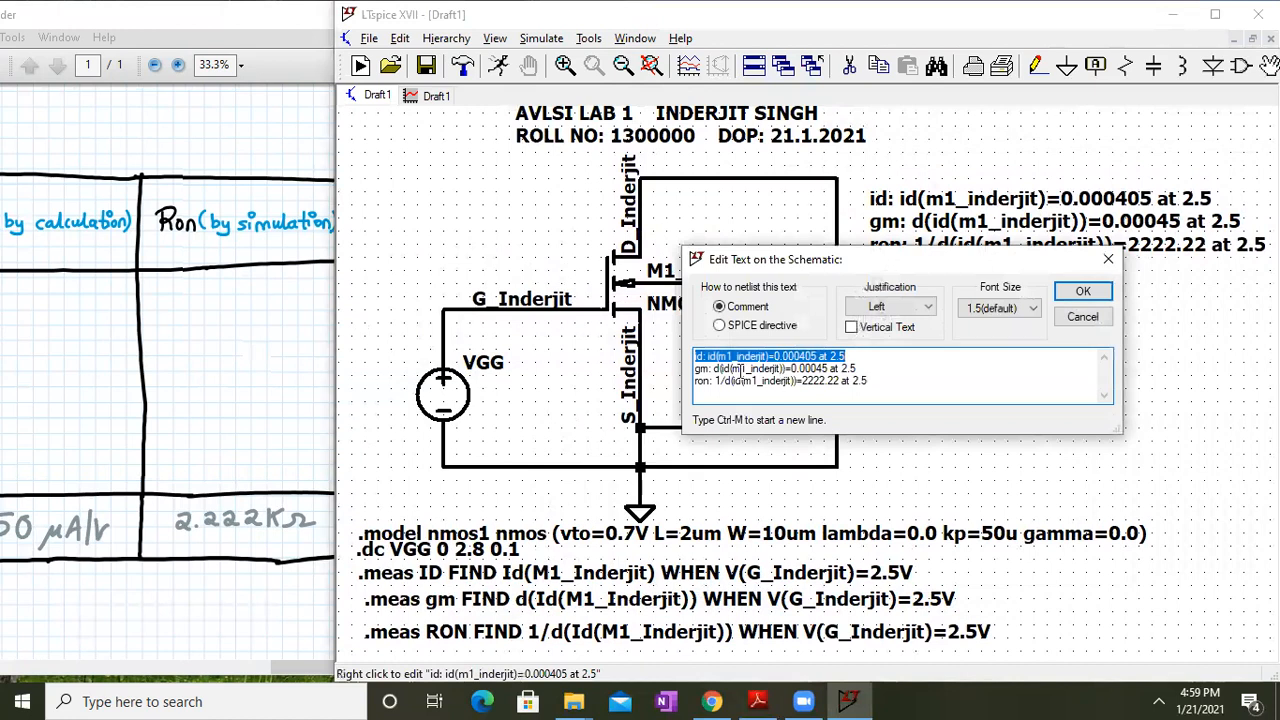
click(716, 368)
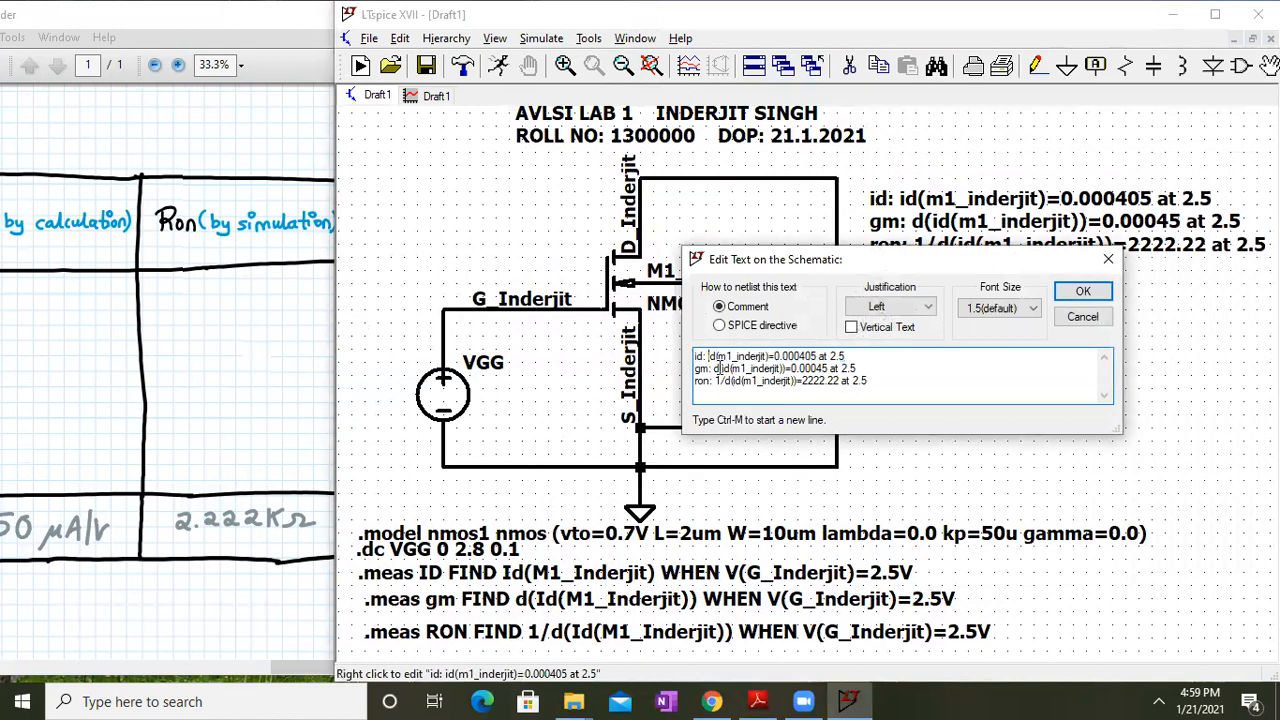
key(Escape)
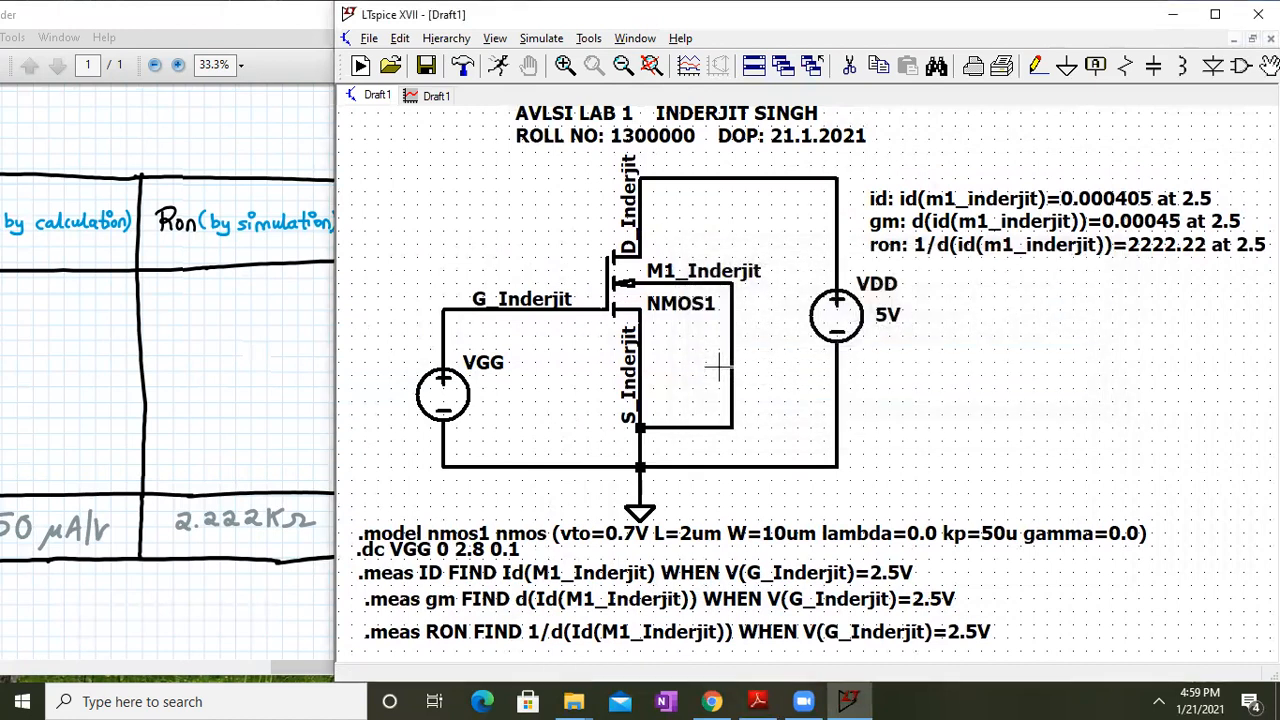
right_click(1036, 193)
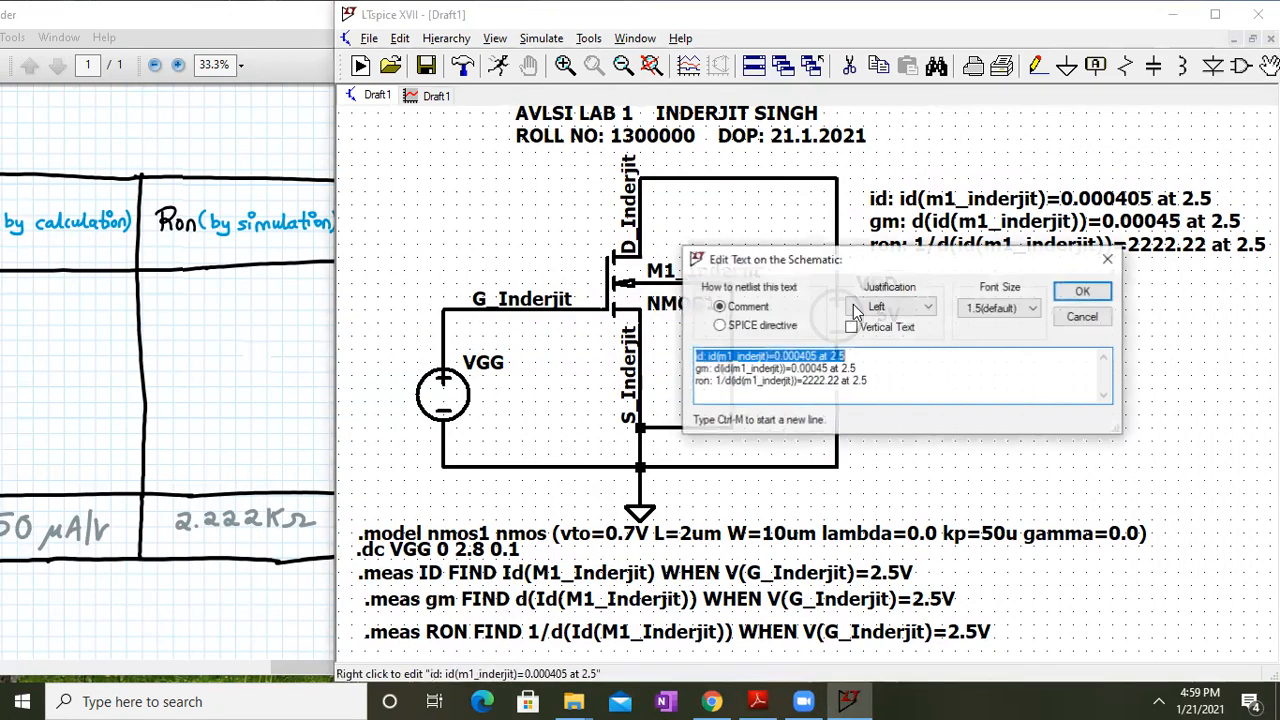
click(856, 352)
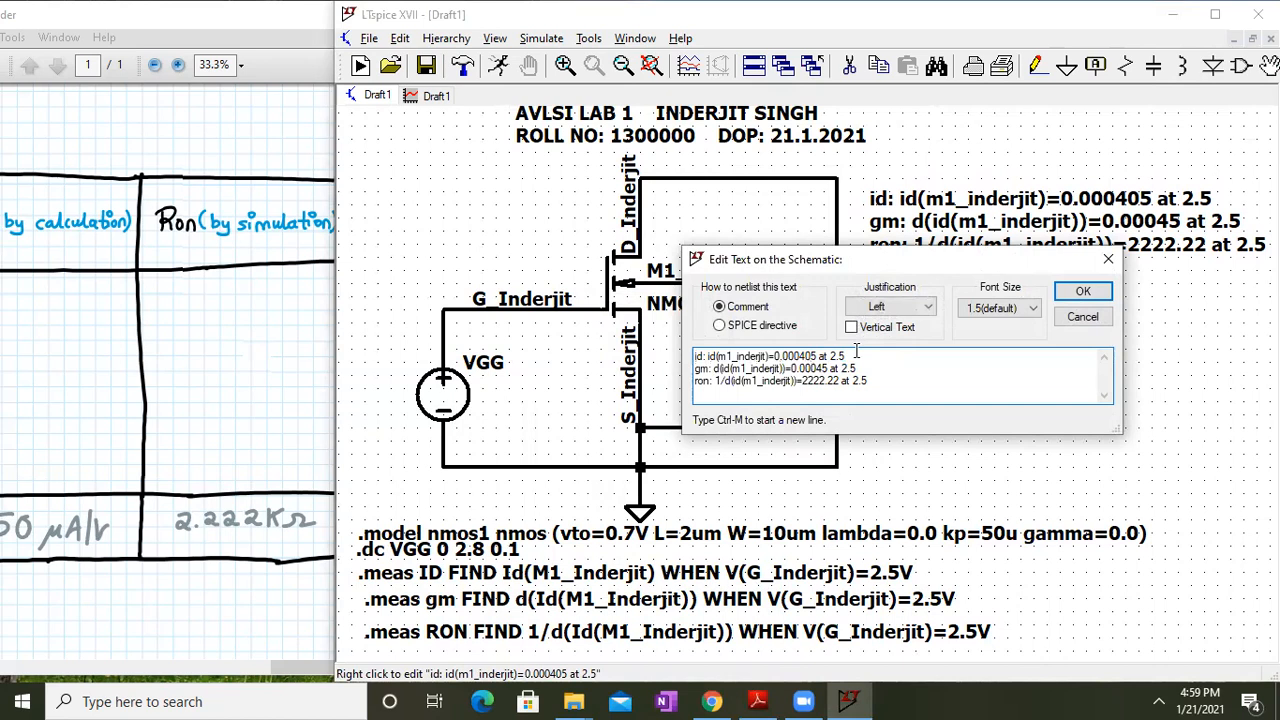
key(Home)
key(ctrl+m)
text(F)
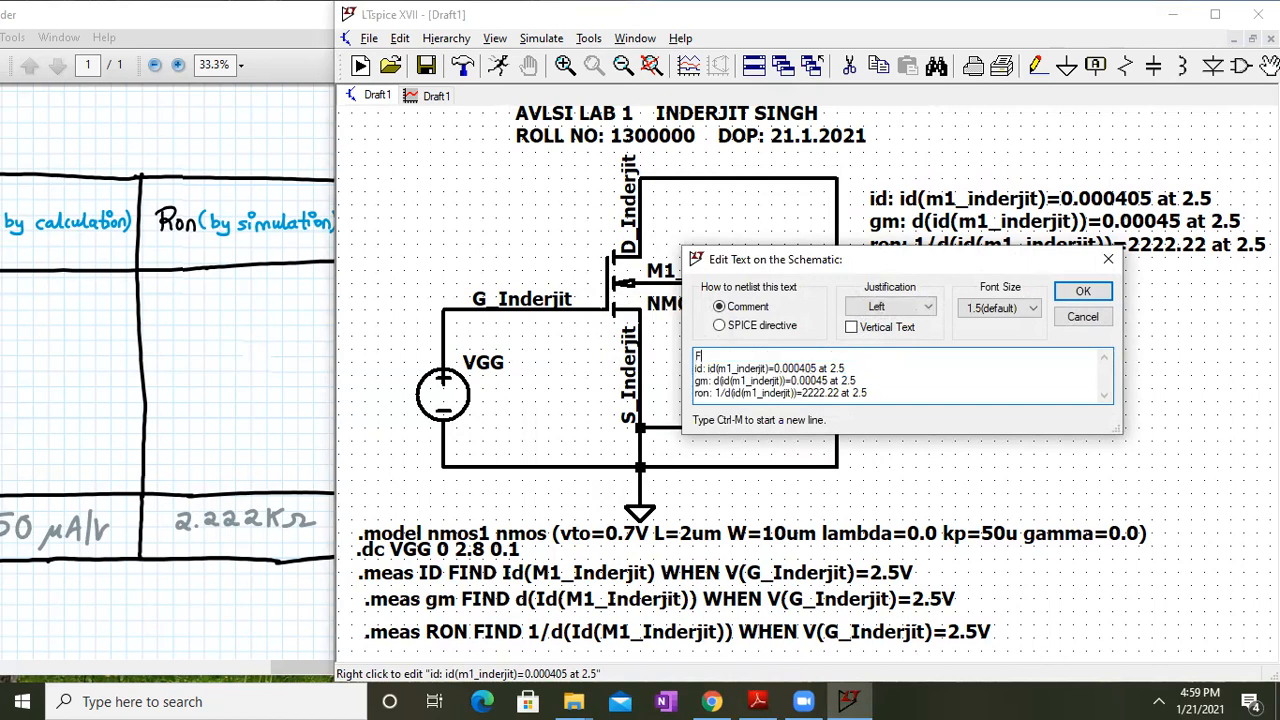
text(By simulation)
key(Return)
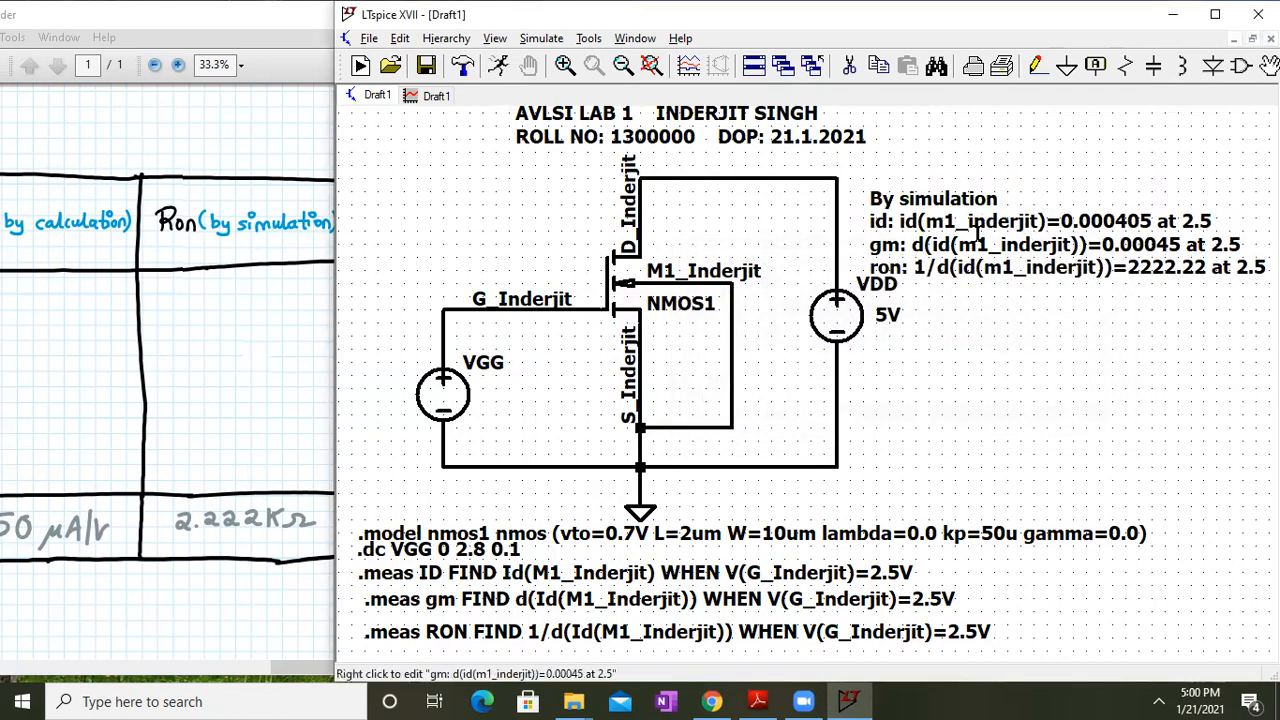
click(182, 317)
drag(182, 317, 525, 245)
drag(157, 482, 412, 227)
drag(398, 395, 241, 139)
drag(281, 288, 260, 270)
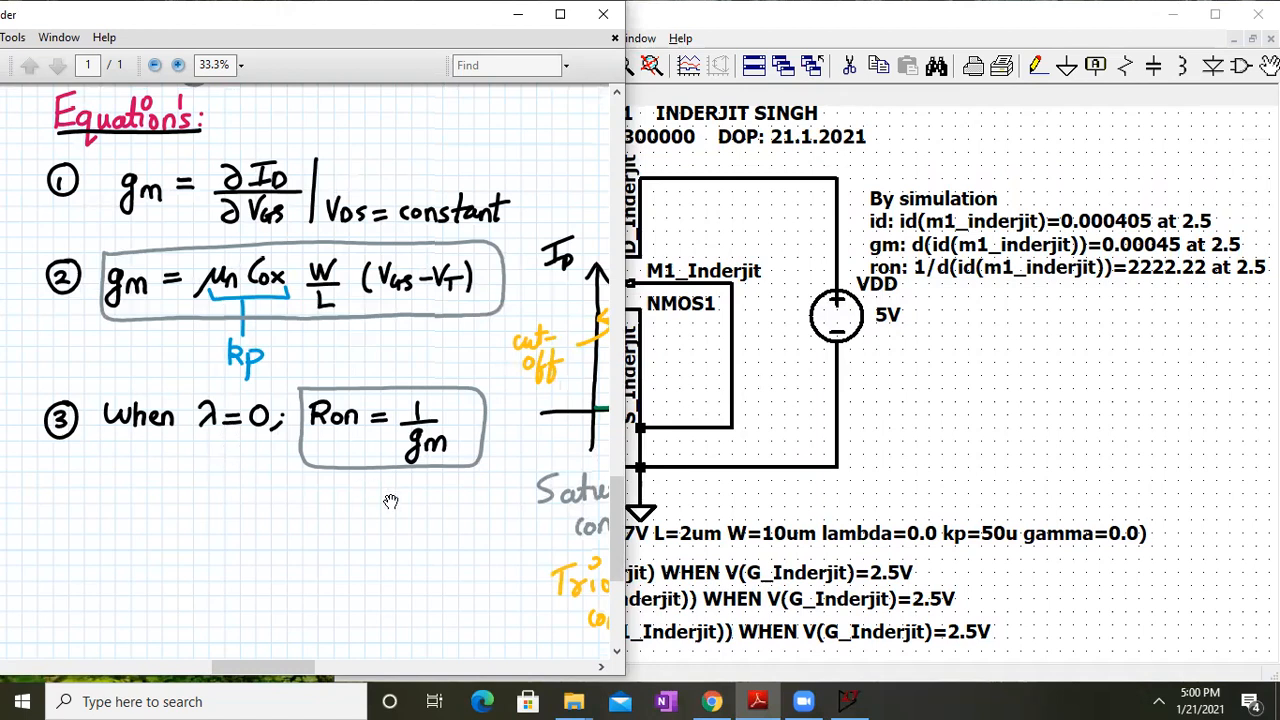
drag(396, 279, 275, 700)
drag(330, 432, 391, 571)
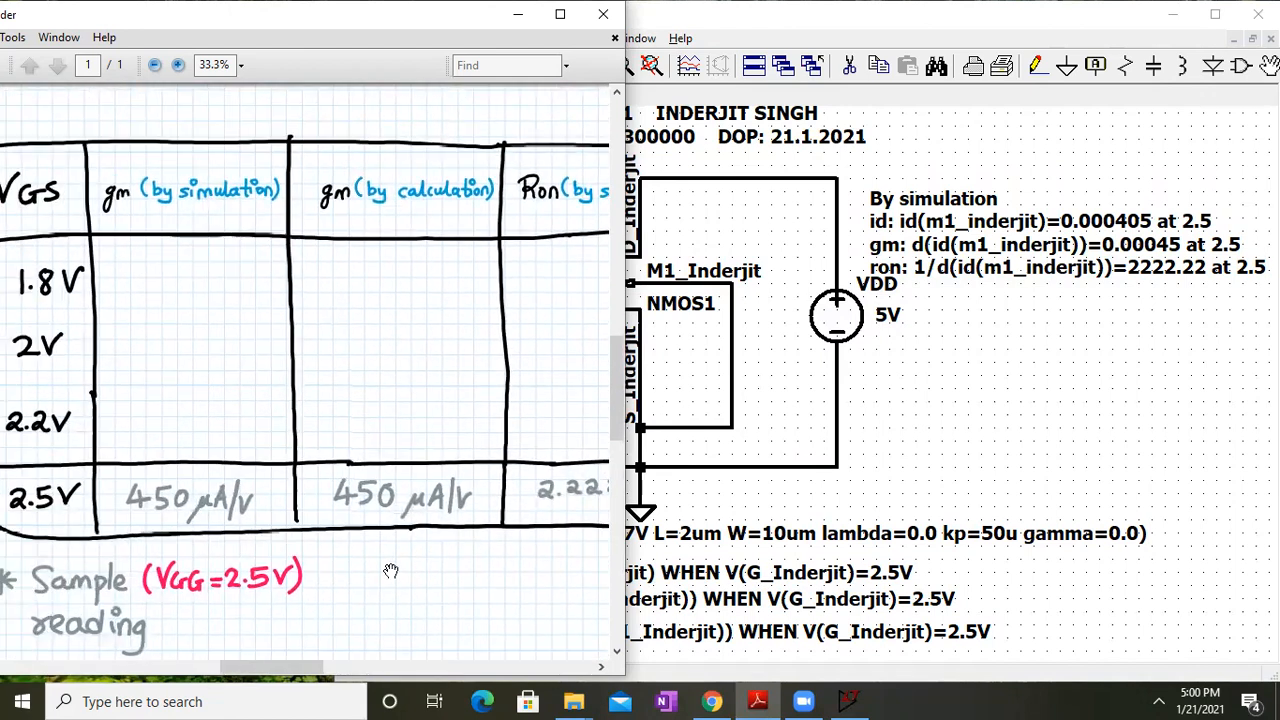
drag(284, 580, 318, 240)
drag(299, 531, 298, 609)
drag(333, 449, 340, 522)
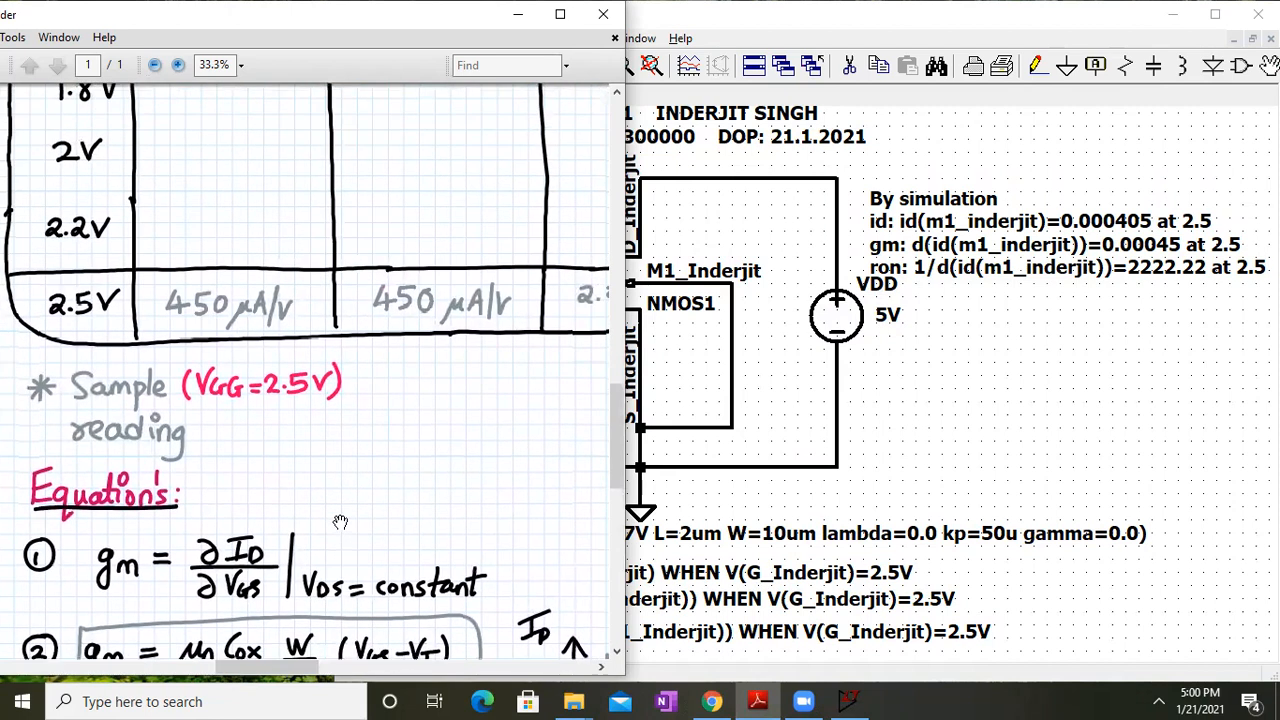
drag(376, 292, 375, 360)
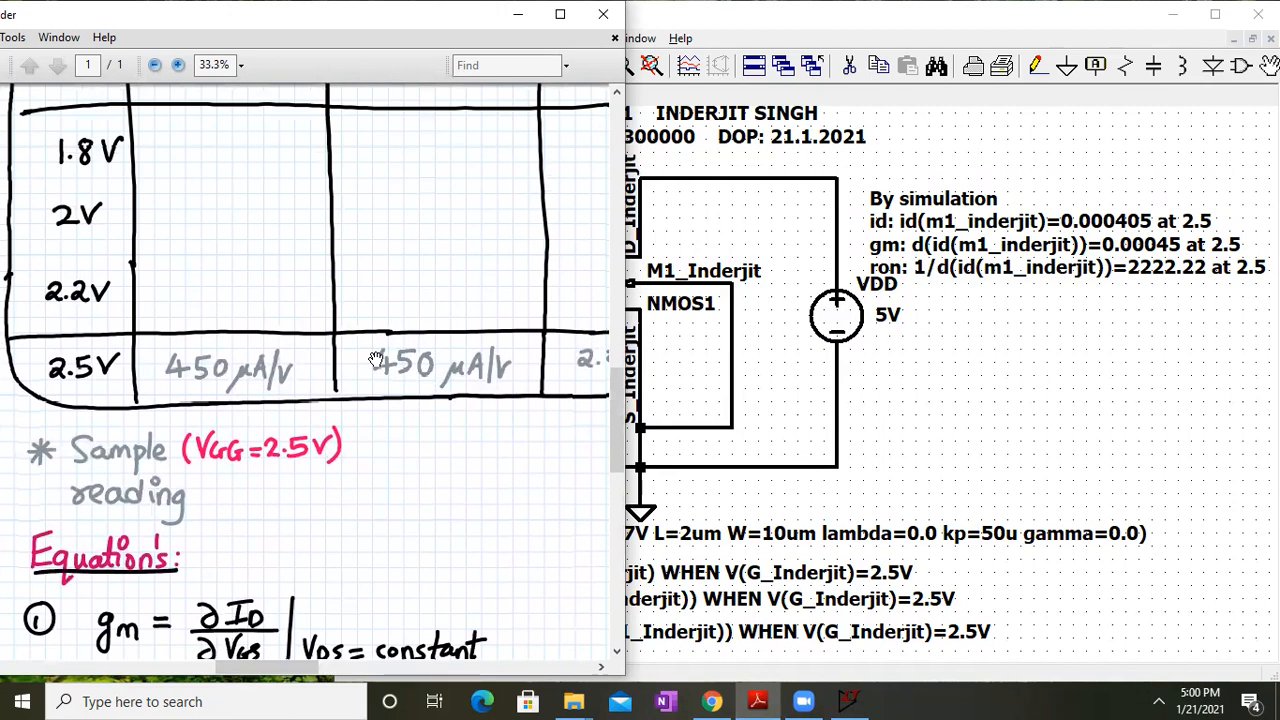
drag(309, 269, 309, 551)
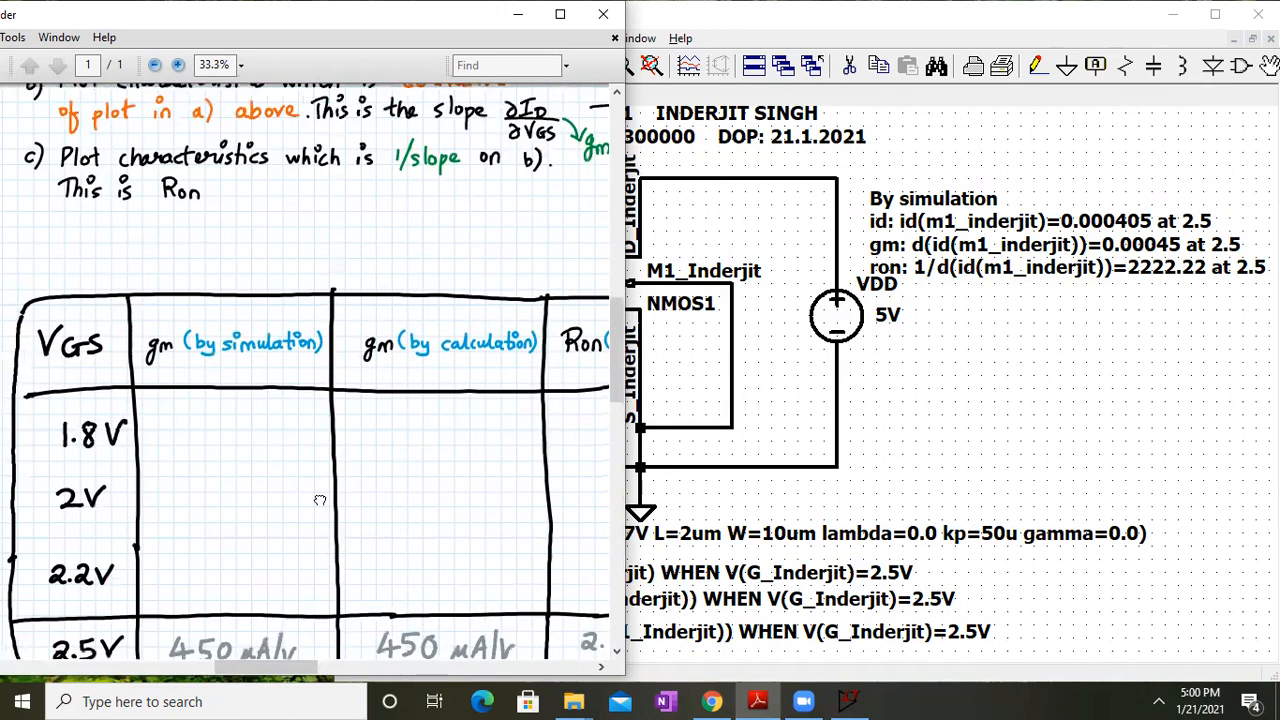
drag(320, 500, 327, 331)
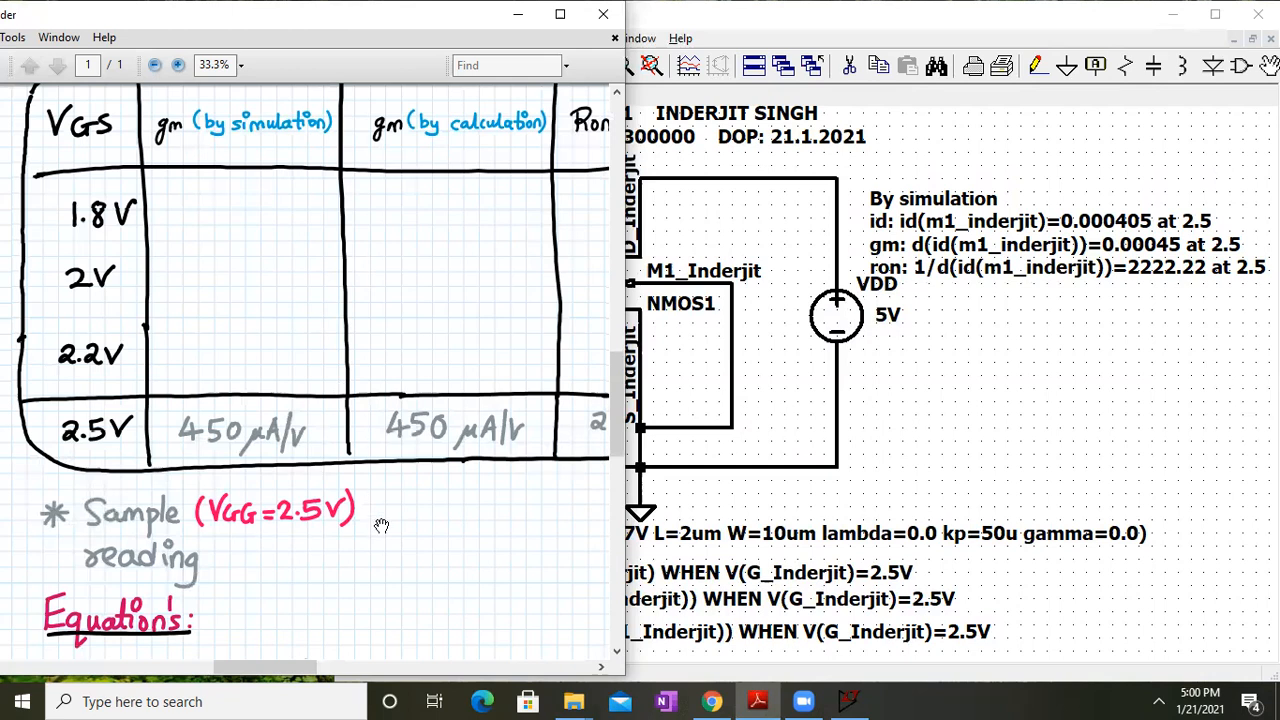
drag(381, 525, 368, 256)
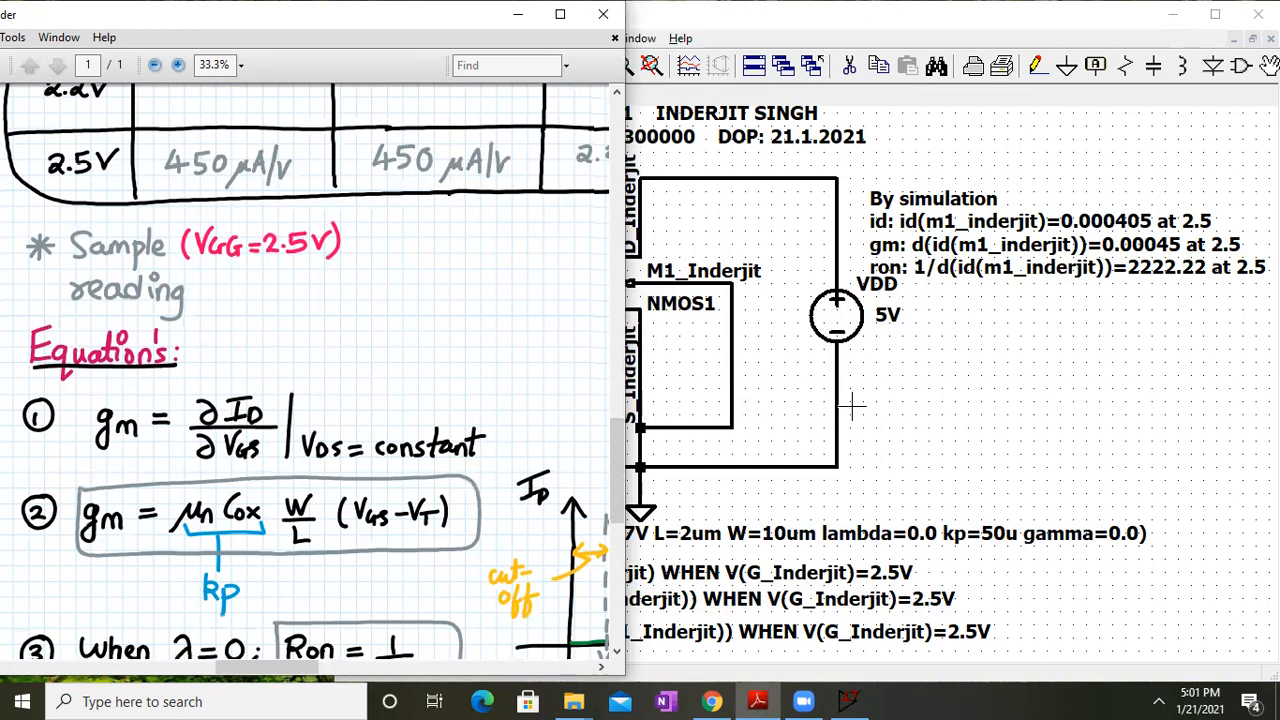
click(943, 406)
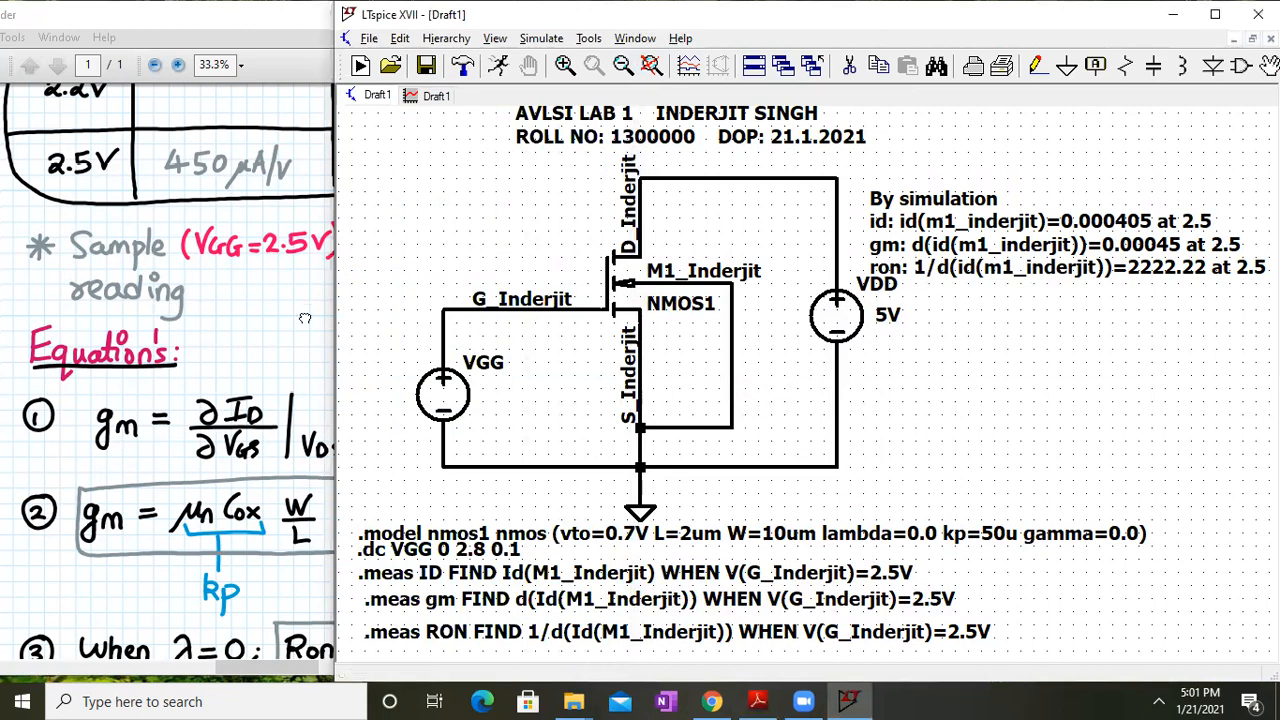
key(alt+Tab)
scroll(771, 394, up, 5)
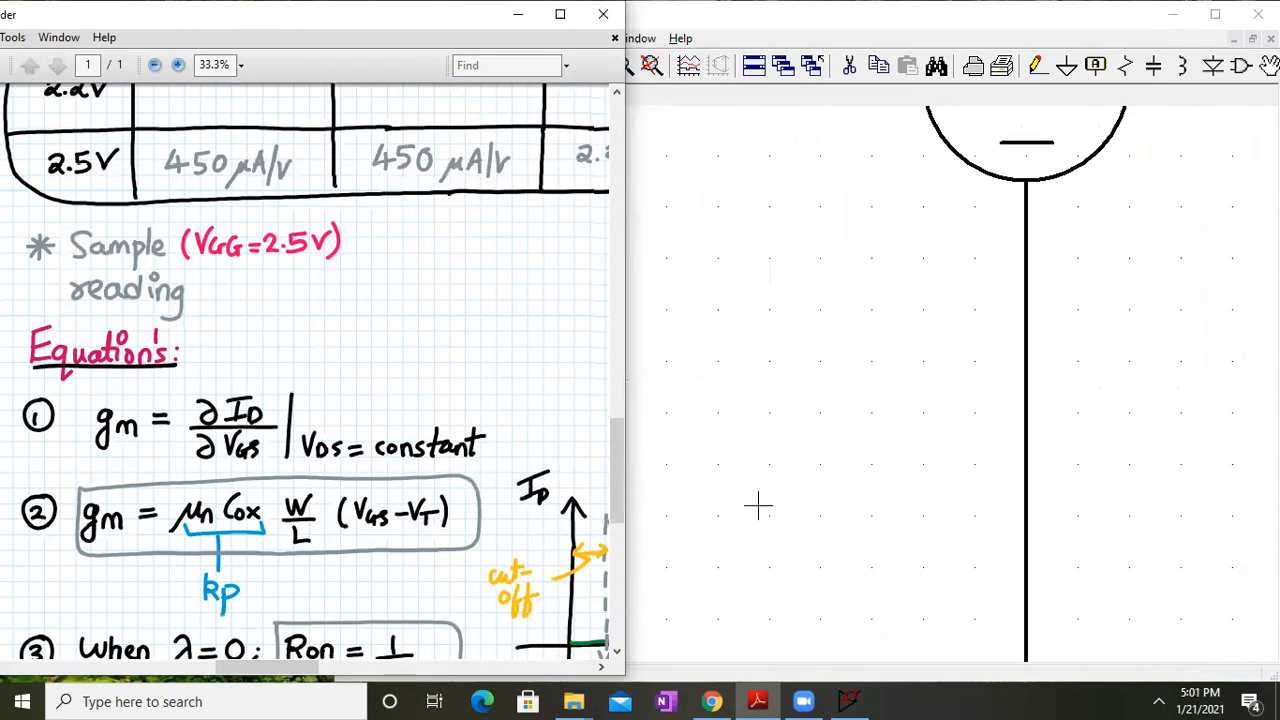
click(758, 507)
scroll(758, 507, up, 1)
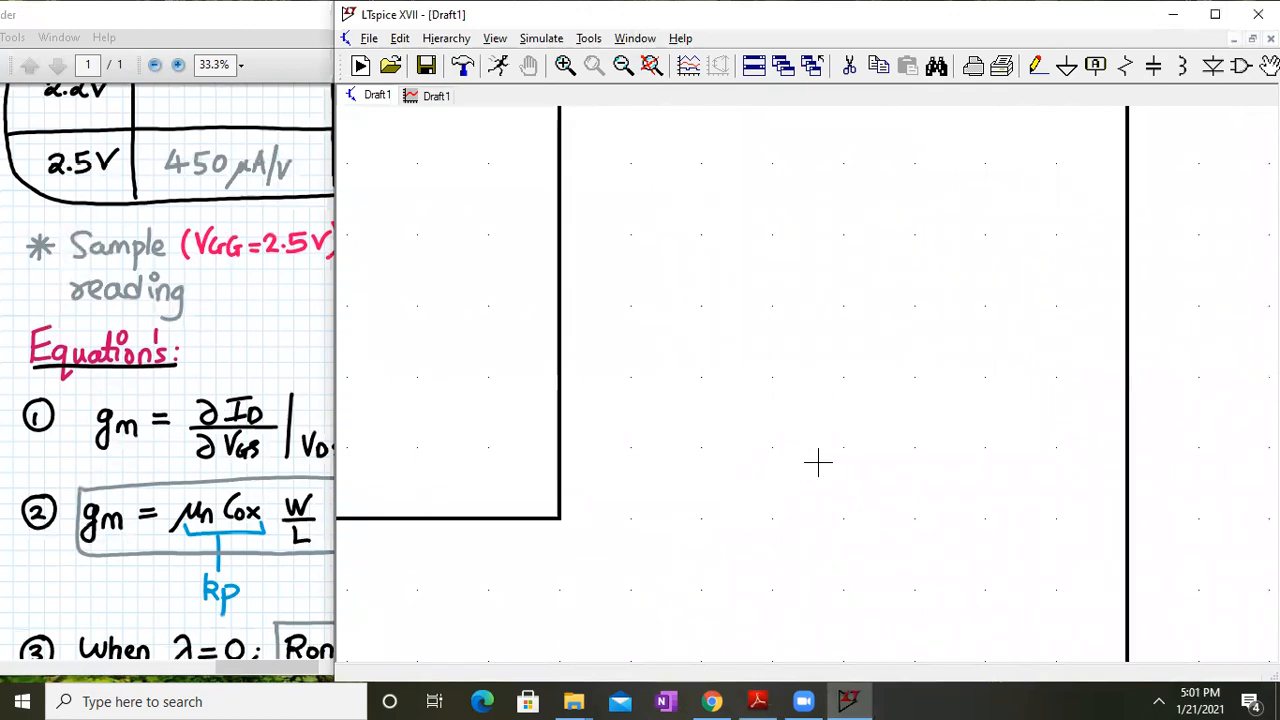
drag(674, 420, 668, 330)
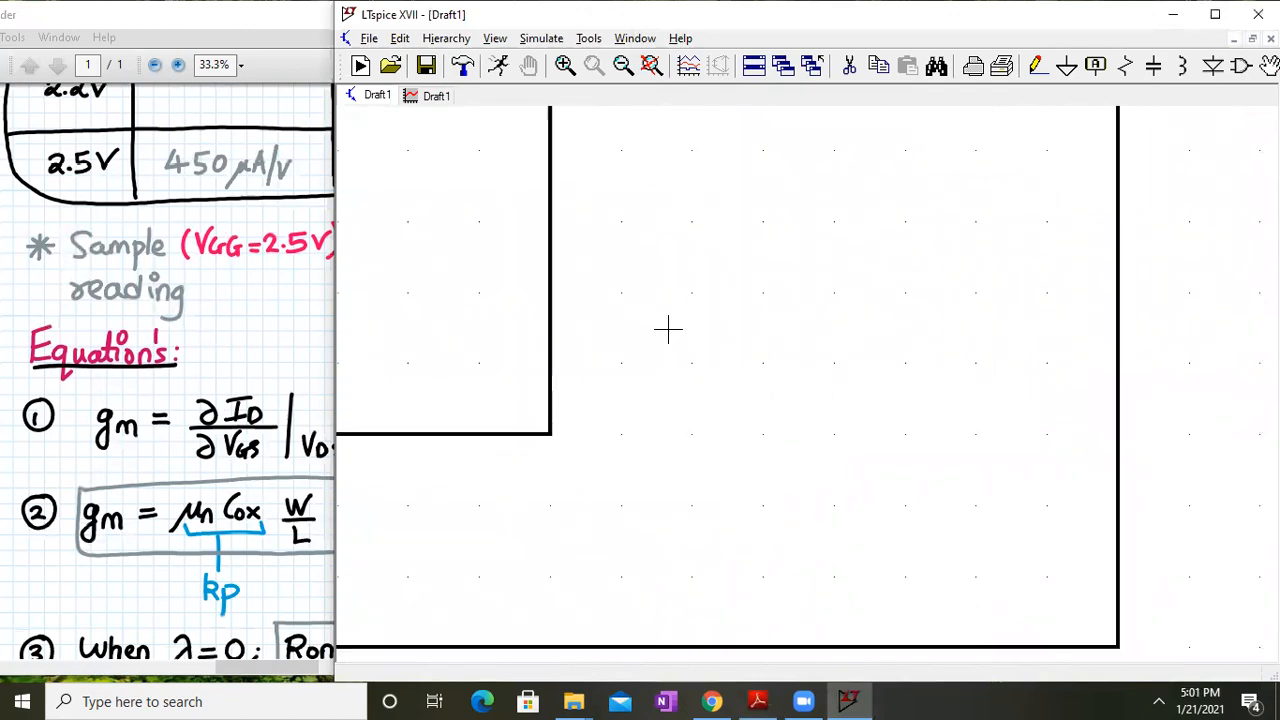
click(622, 66)
click(622, 66)
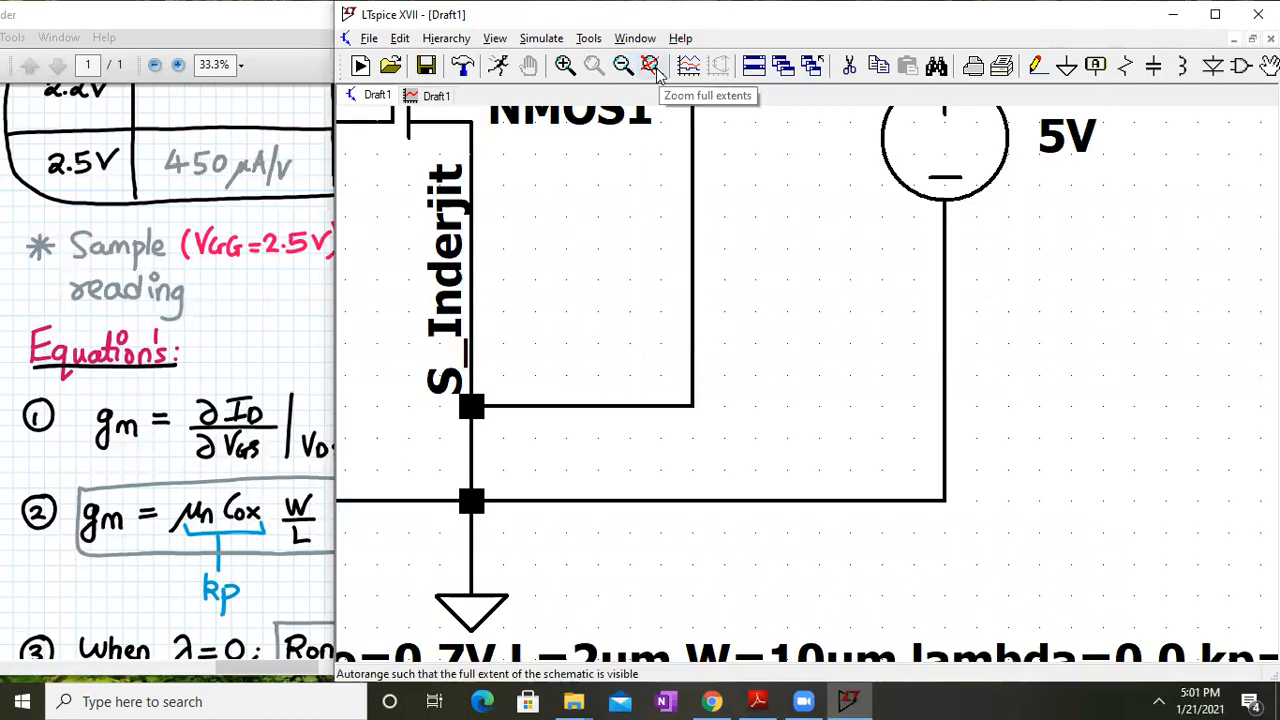
click(651, 66)
scroll(716, 300, up, 4)
scroll(714, 304, down, 8)
scroll(716, 305, up, 3)
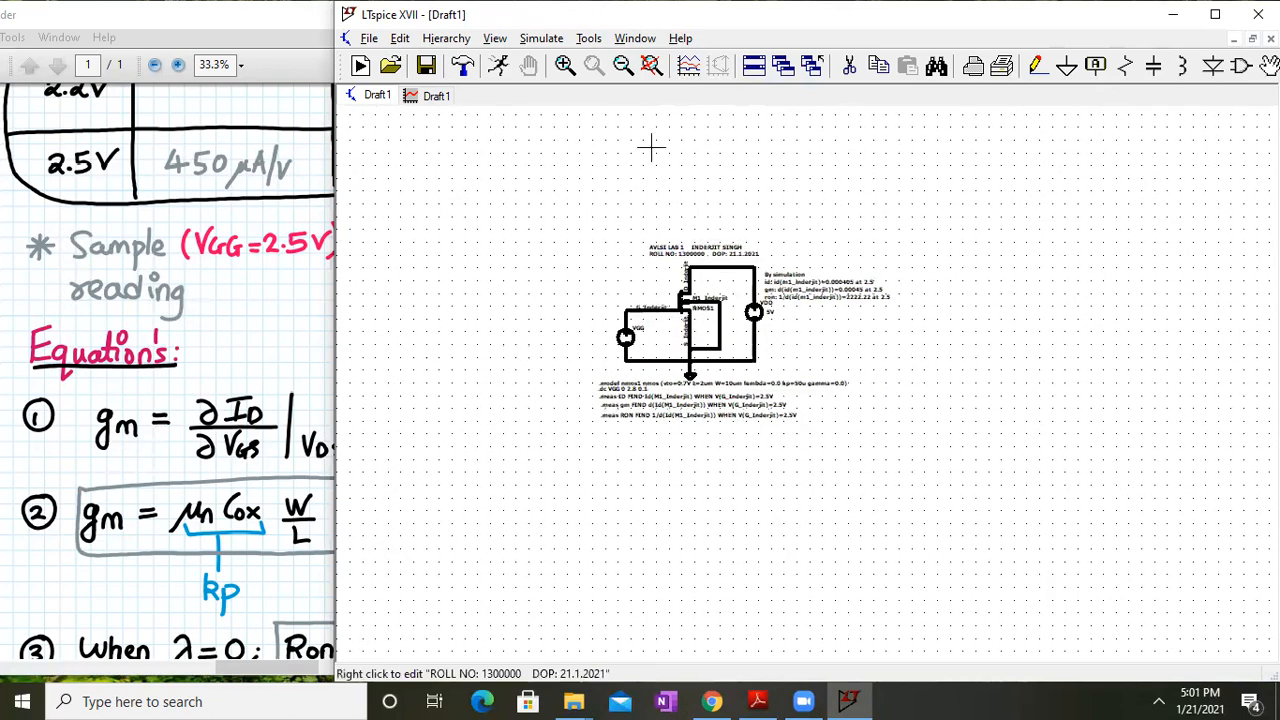
click(651, 66)
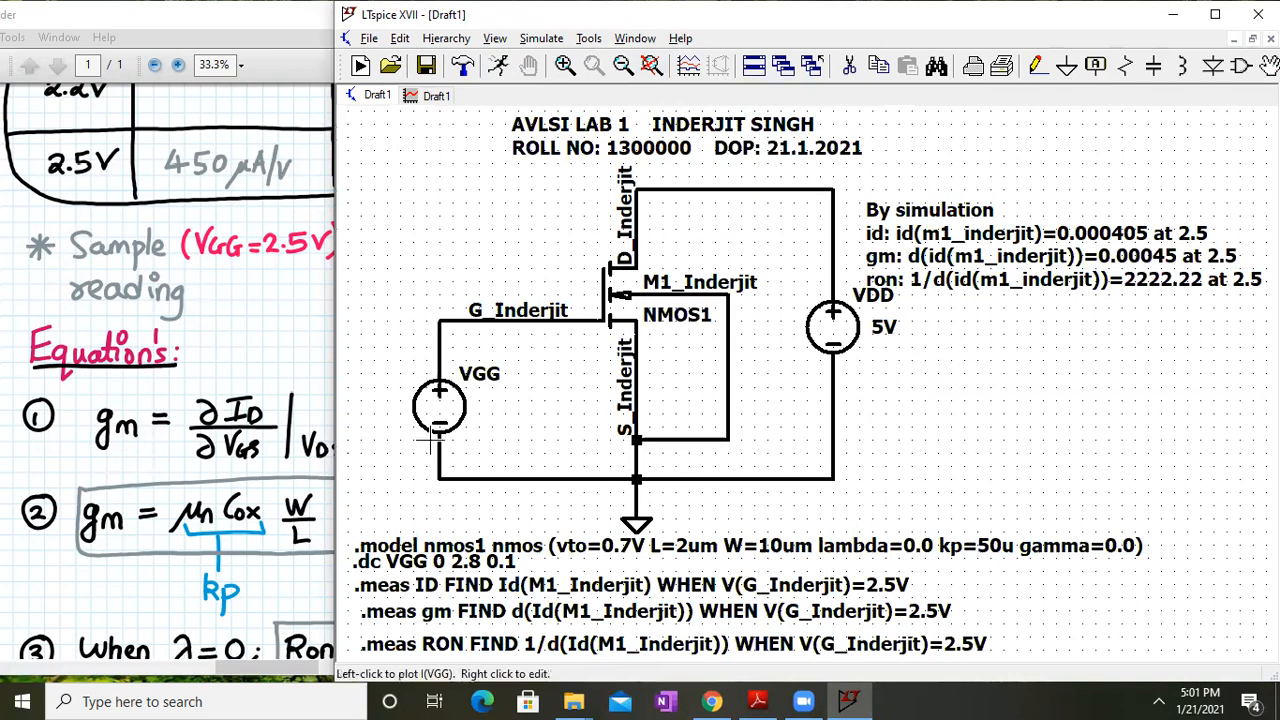
Check the Id, gm and ron plots, then return to the schematic
click(432, 98)
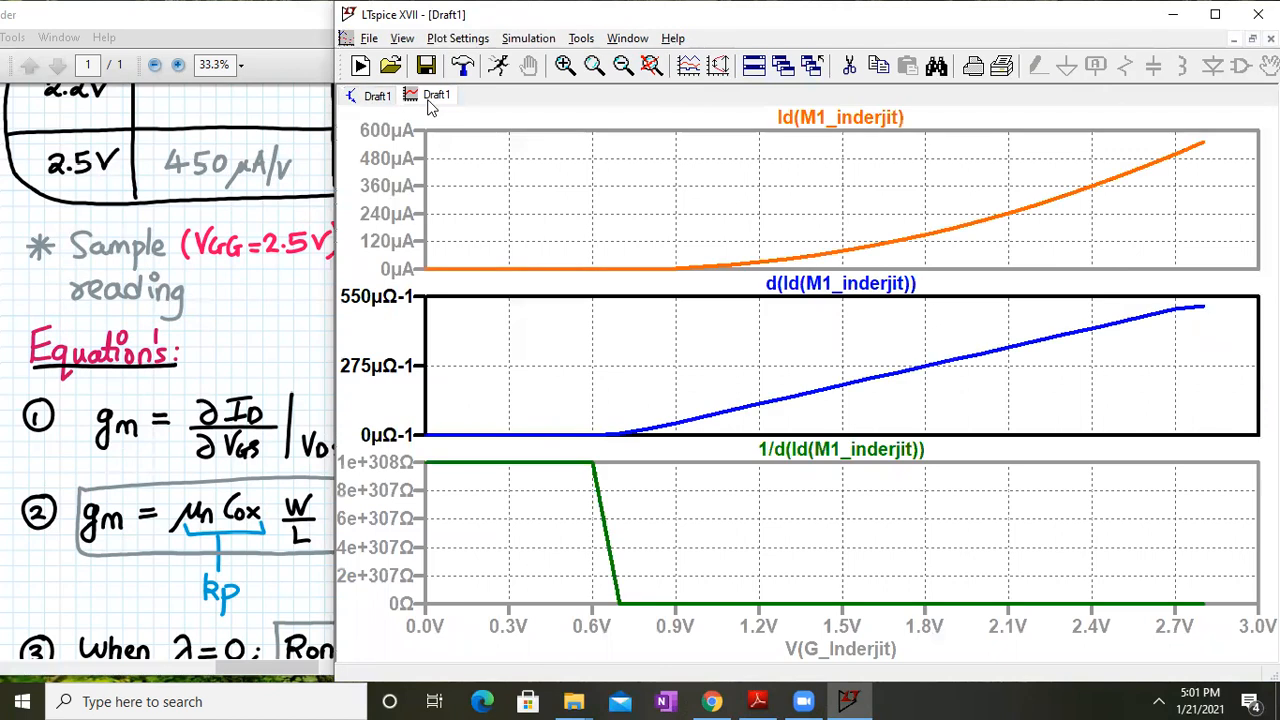
click(405, 40)
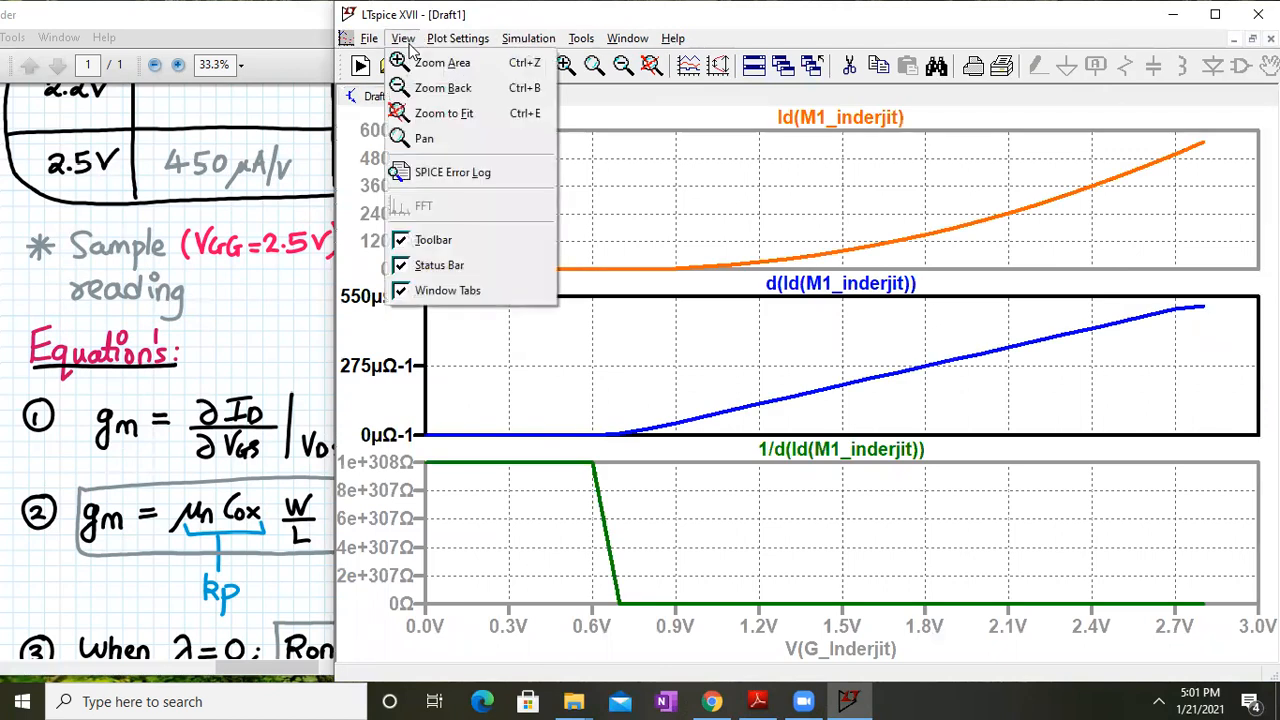
click(752, 232)
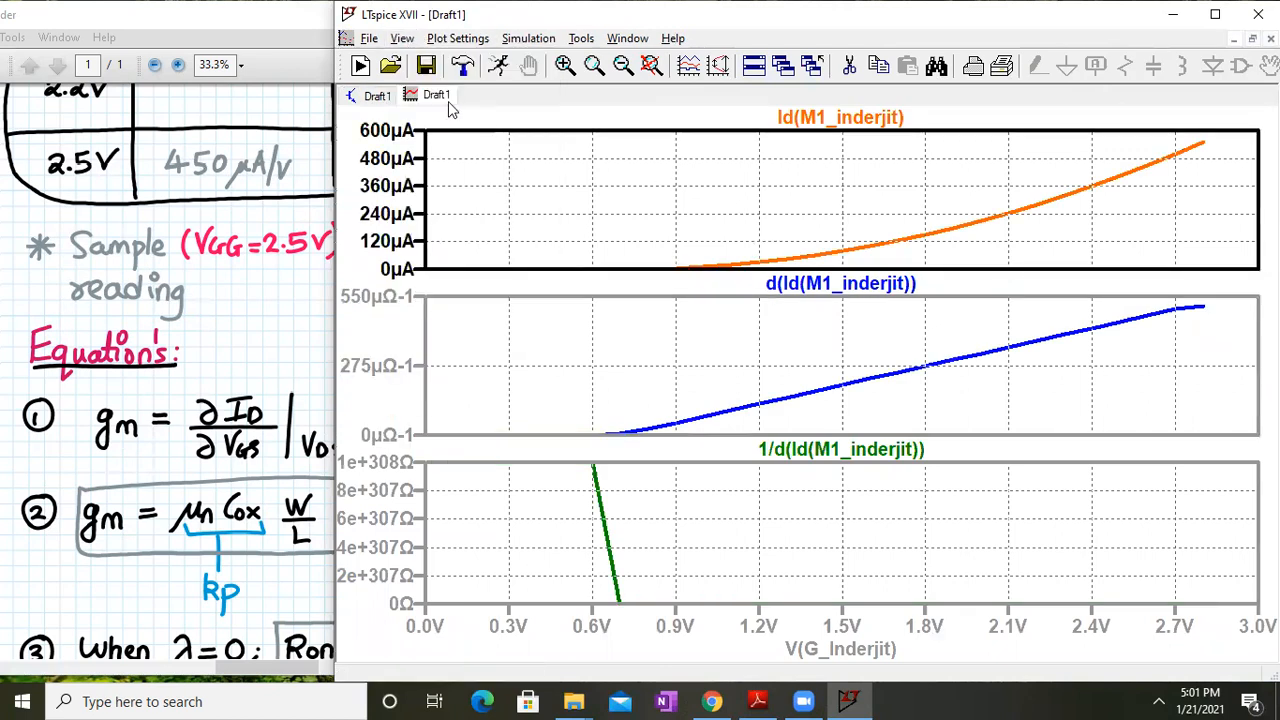
click(376, 96)
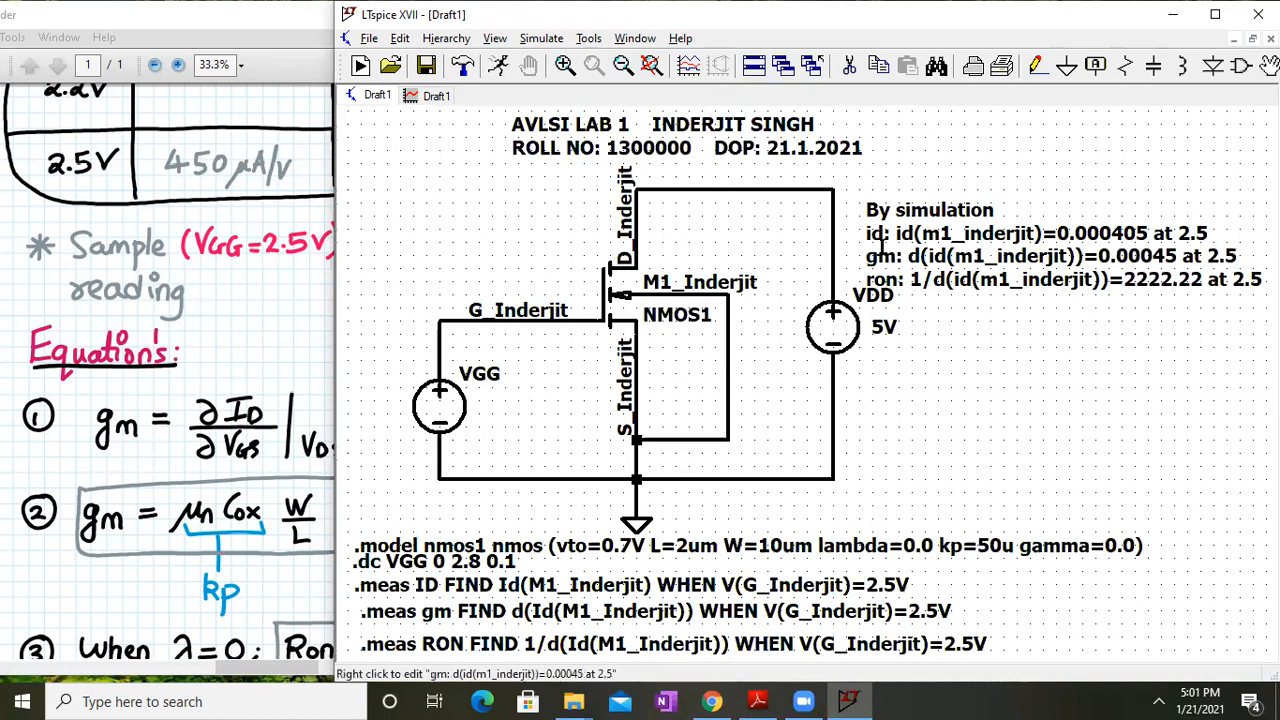
Pan the lab notes to the gm equations and the 2.5V row's 450 µA/V entries
click(310, 299)
scroll(436, 408, up, 5)
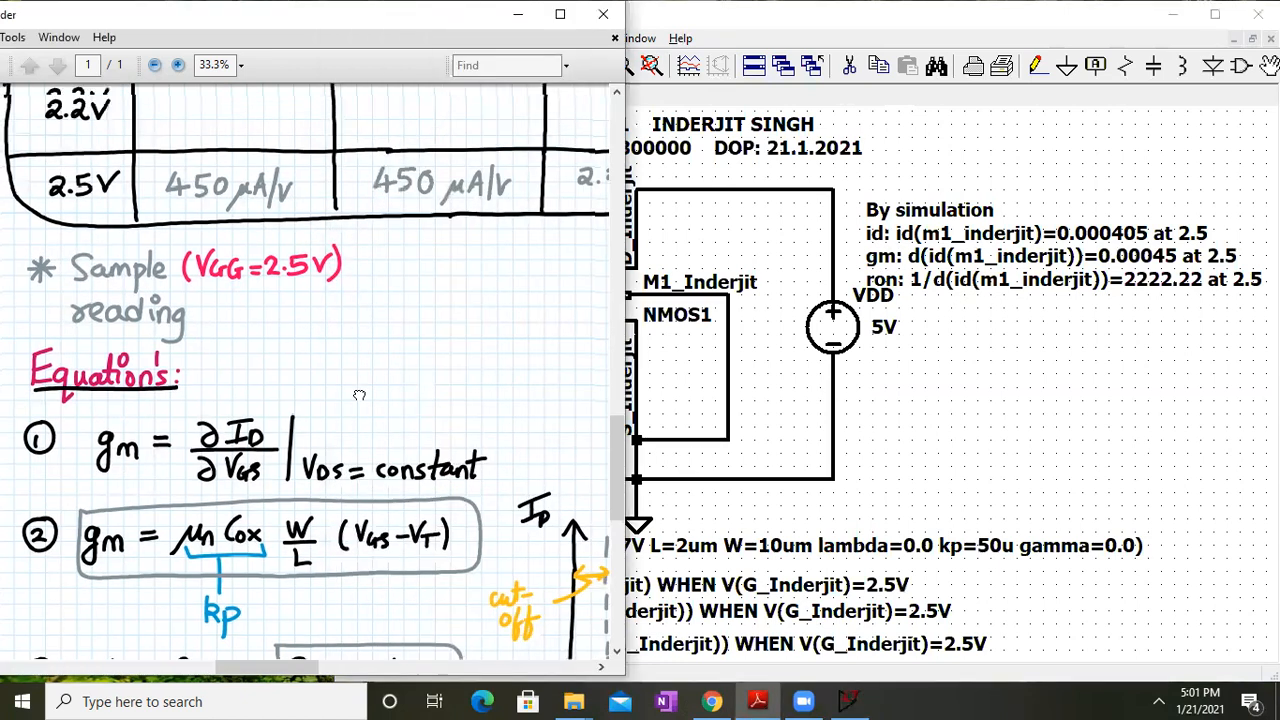
drag(436, 410, 378, 217)
drag(368, 409, 397, 311)
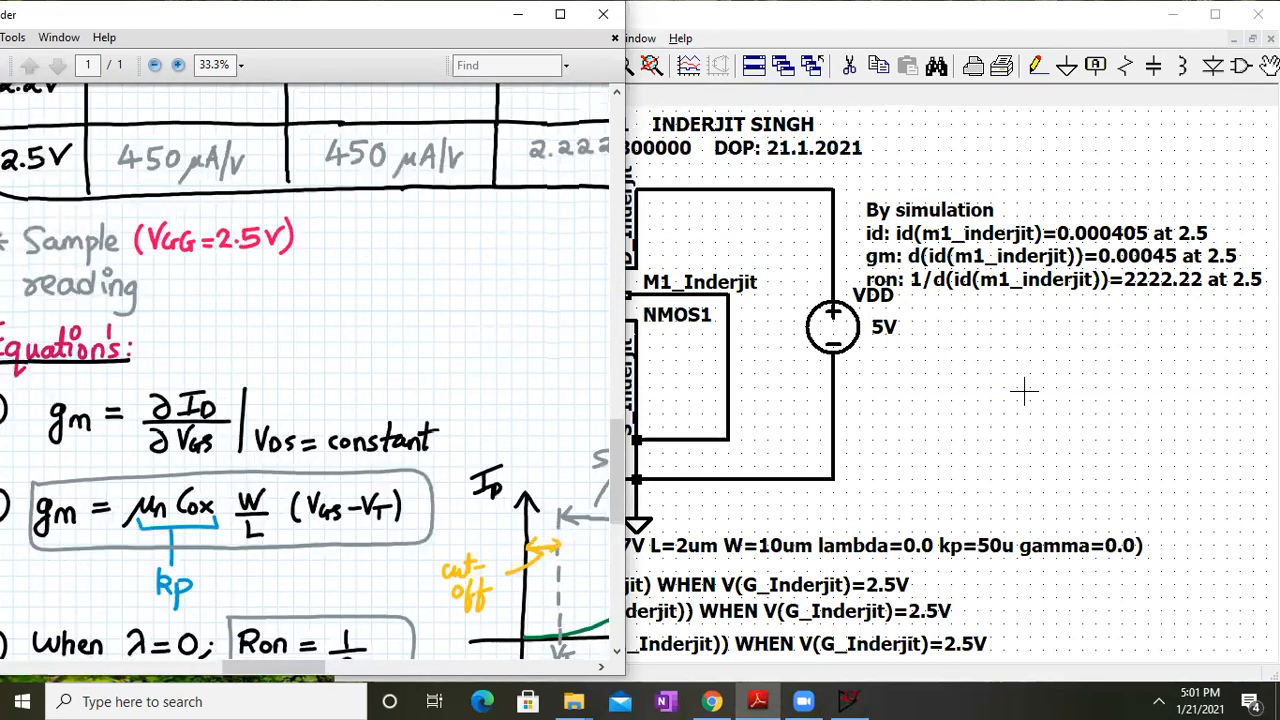
Duplicate the By simulation comment and place the copy below it beside VDD
click(964, 252)
right_click(963, 250)
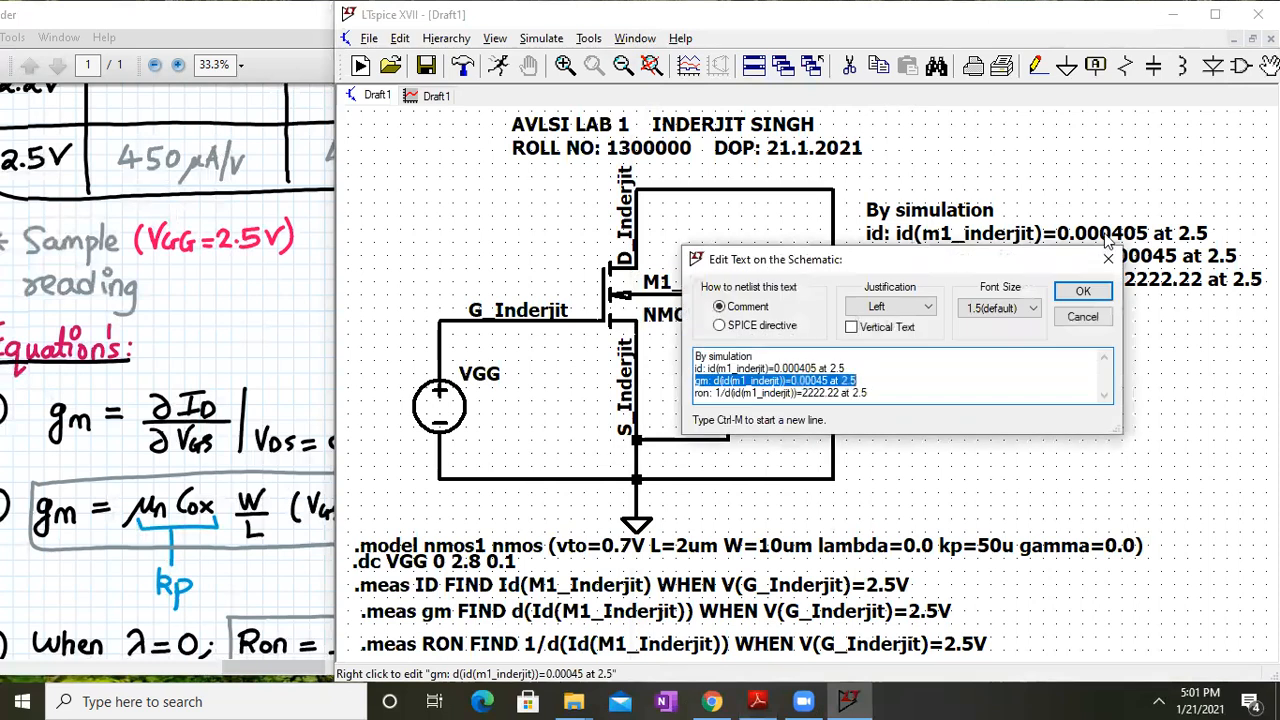
click(1083, 291)
click(880, 66)
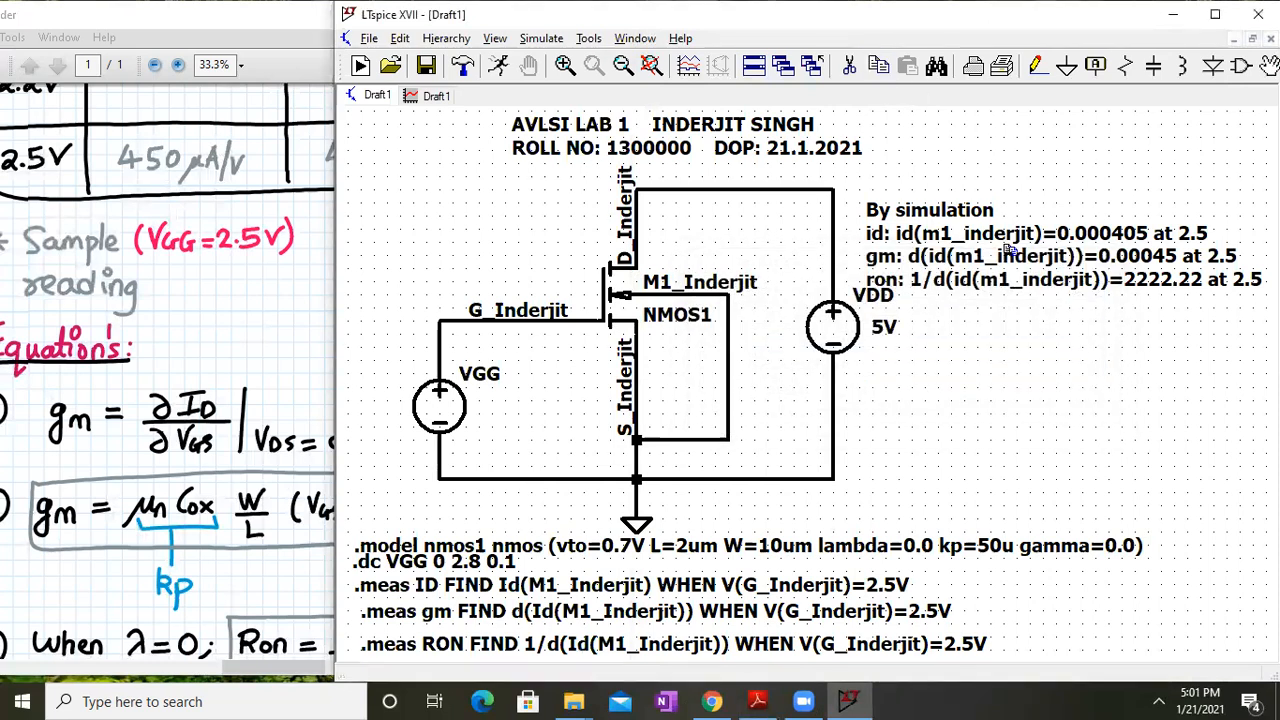
click(1010, 249)
click(997, 412)
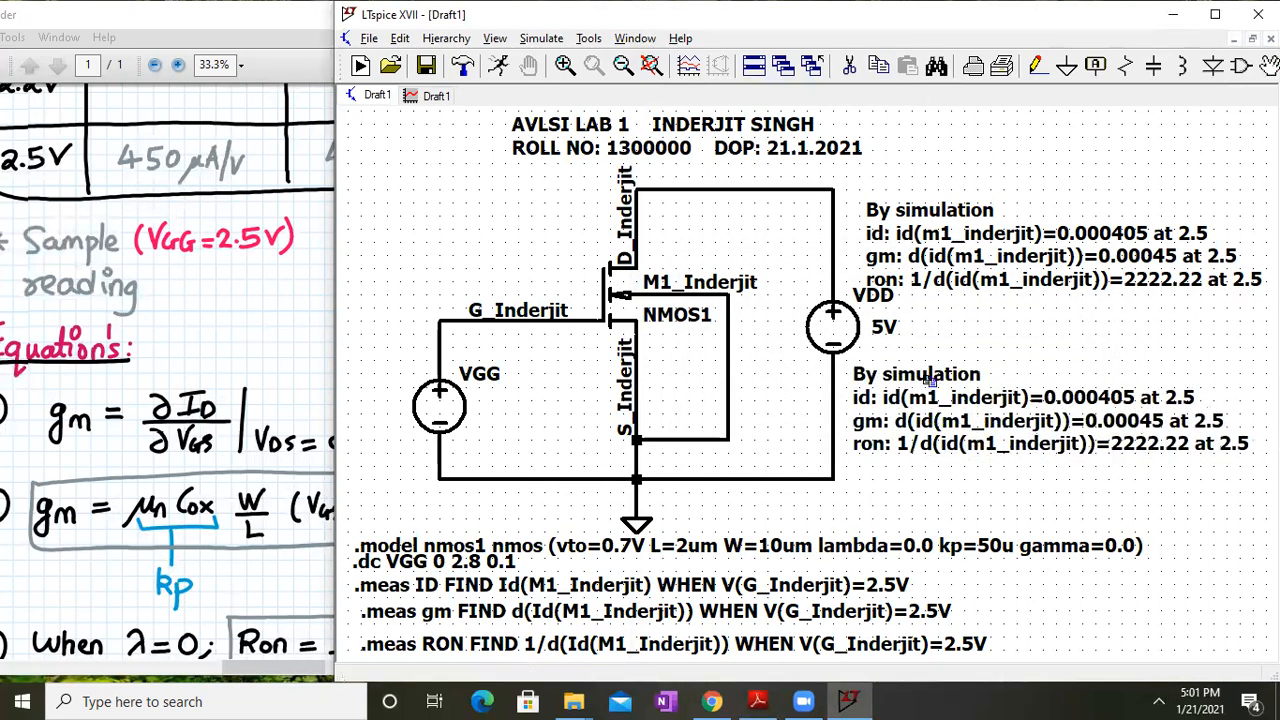
Change the copy's heading from 'By simulation' to 'By calculation'
right_click(937, 376)
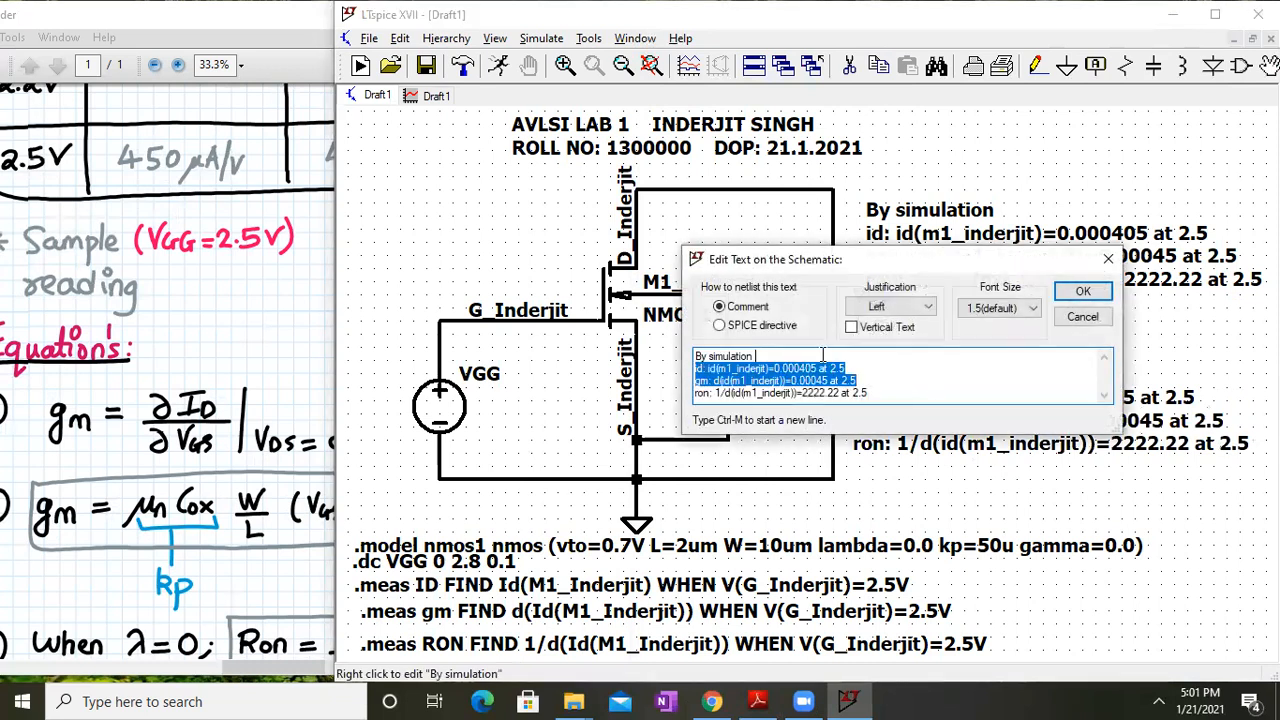
click(768, 368)
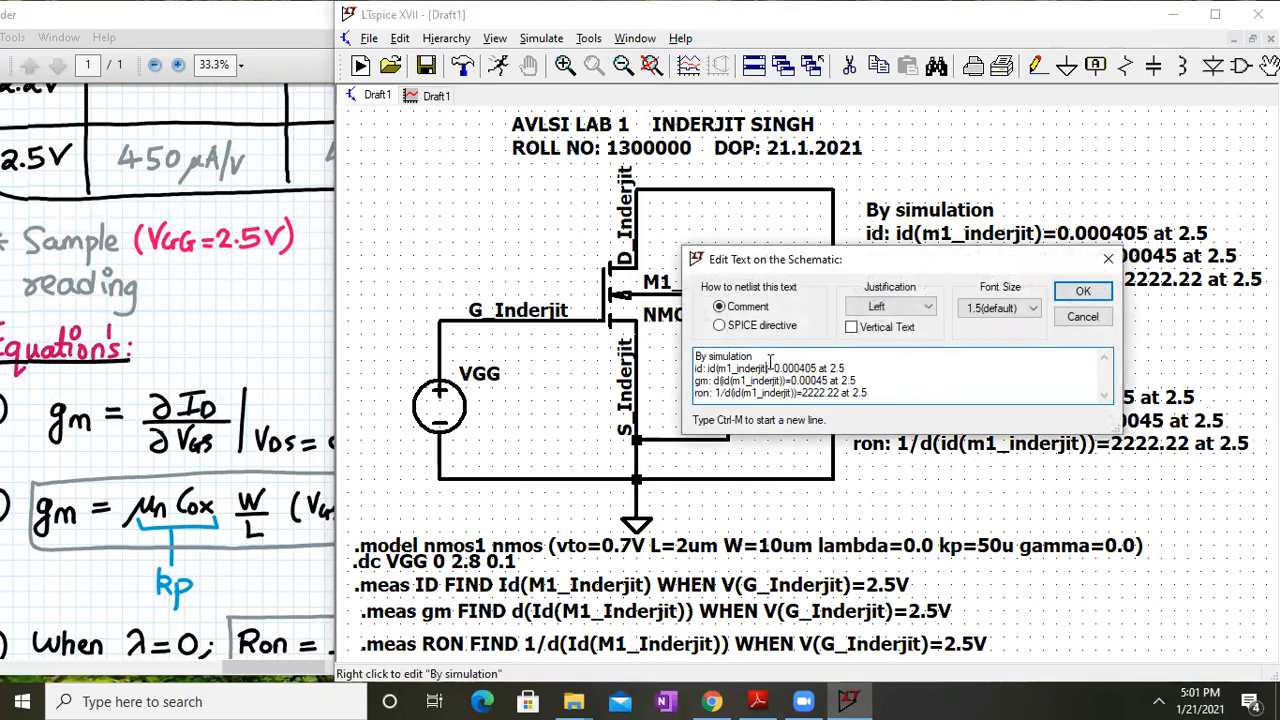
key(BackSpace)
key(BackSpace)
key(BackSpace)
text(calc)
key(Return)
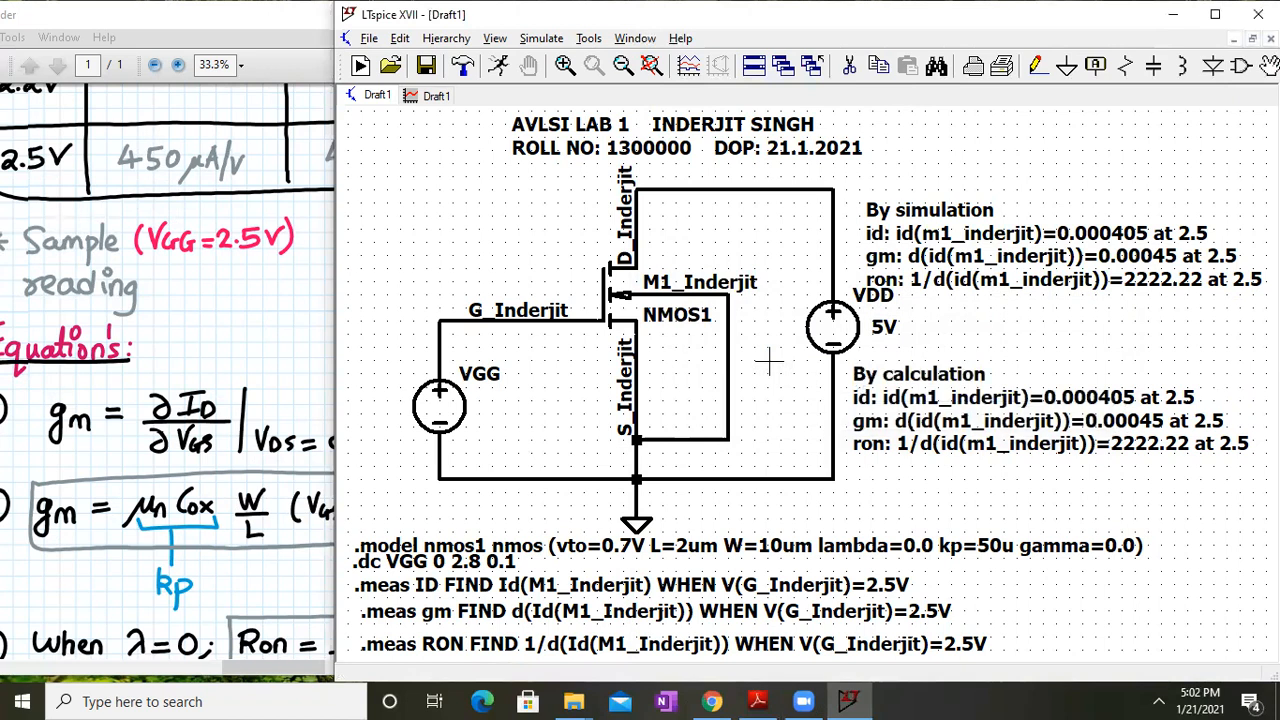
click(218, 355)
drag(273, 205, 331, 486)
drag(420, 325, 366, 331)
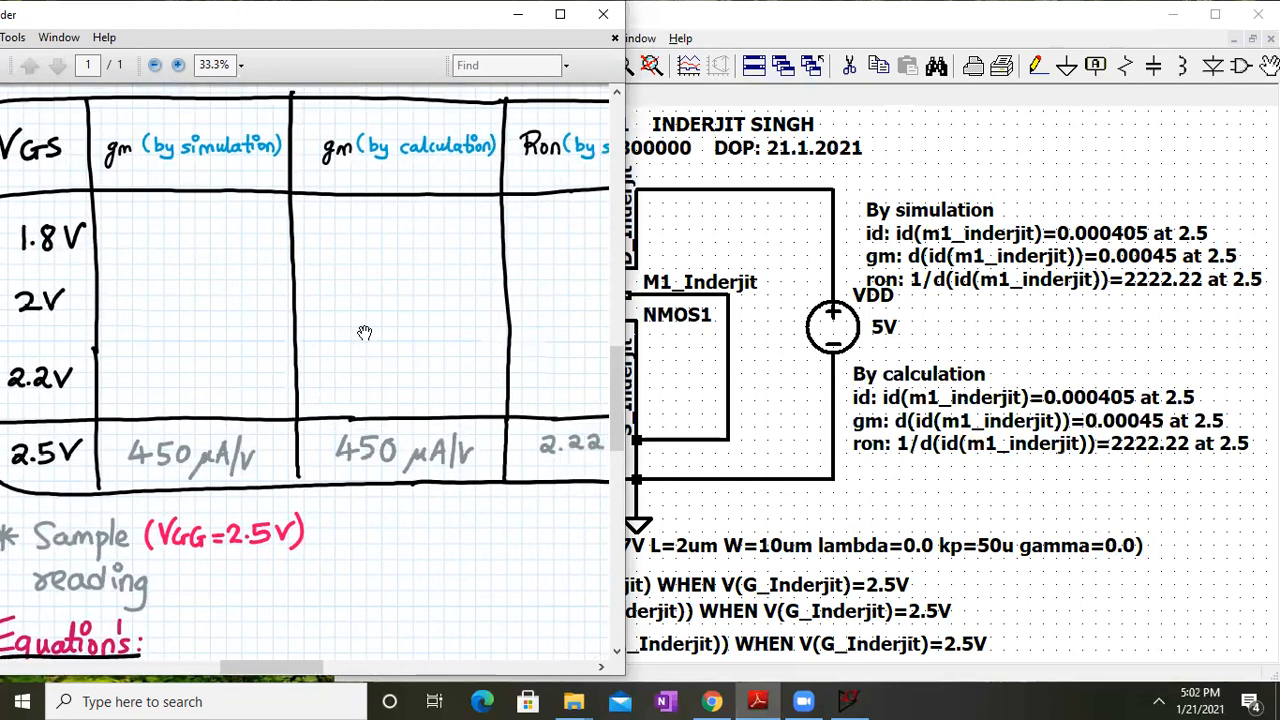
Pan the schematic and lab notes to show the ID equations and the approximated and exact ro formulas
click(766, 424)
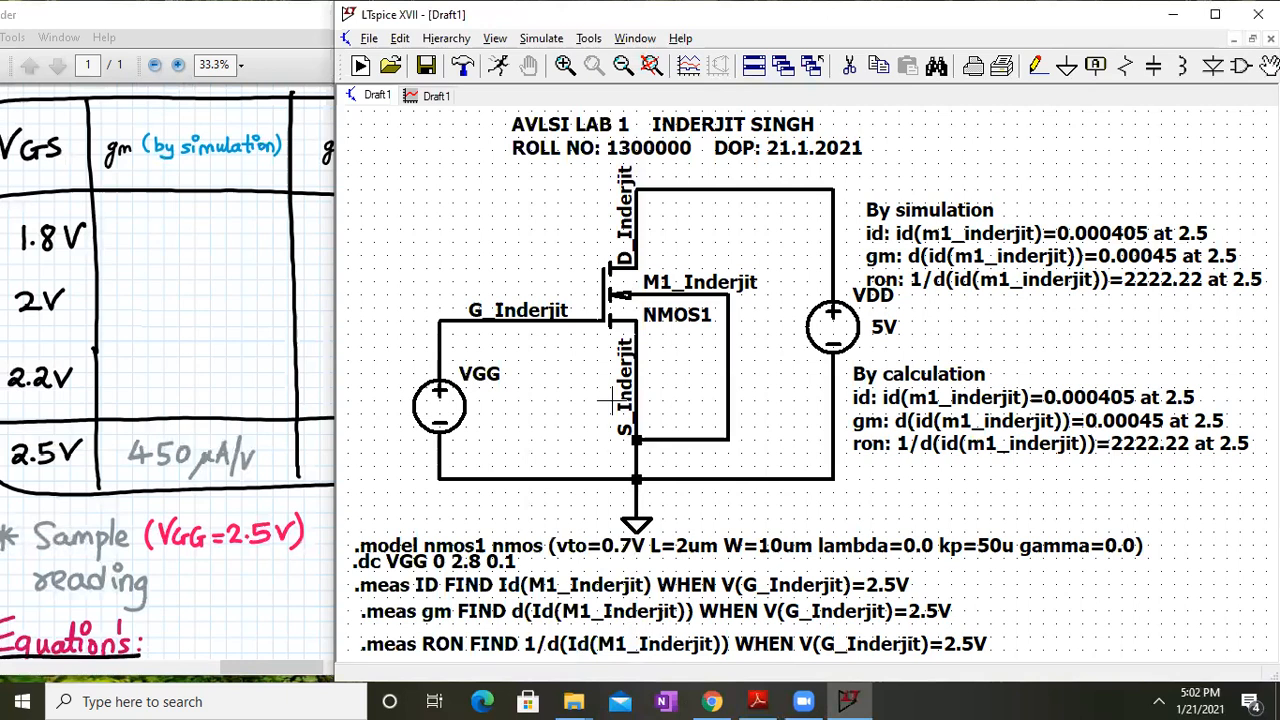
drag(874, 393, 928, 338)
drag(142, 444, 570, 410)
mouse_move(75, 425)
mouse_down()
mouse_move(571, 391)
mouse_move(592, 405)
mouse_up()
mouse_move(69, 520)
mouse_down()
mouse_move(420, 472)
mouse_move(635, 475)
mouse_up()
mouse_move(263, 497)
mouse_down()
mouse_move(303, 378)
mouse_move(269, 350)
mouse_up()
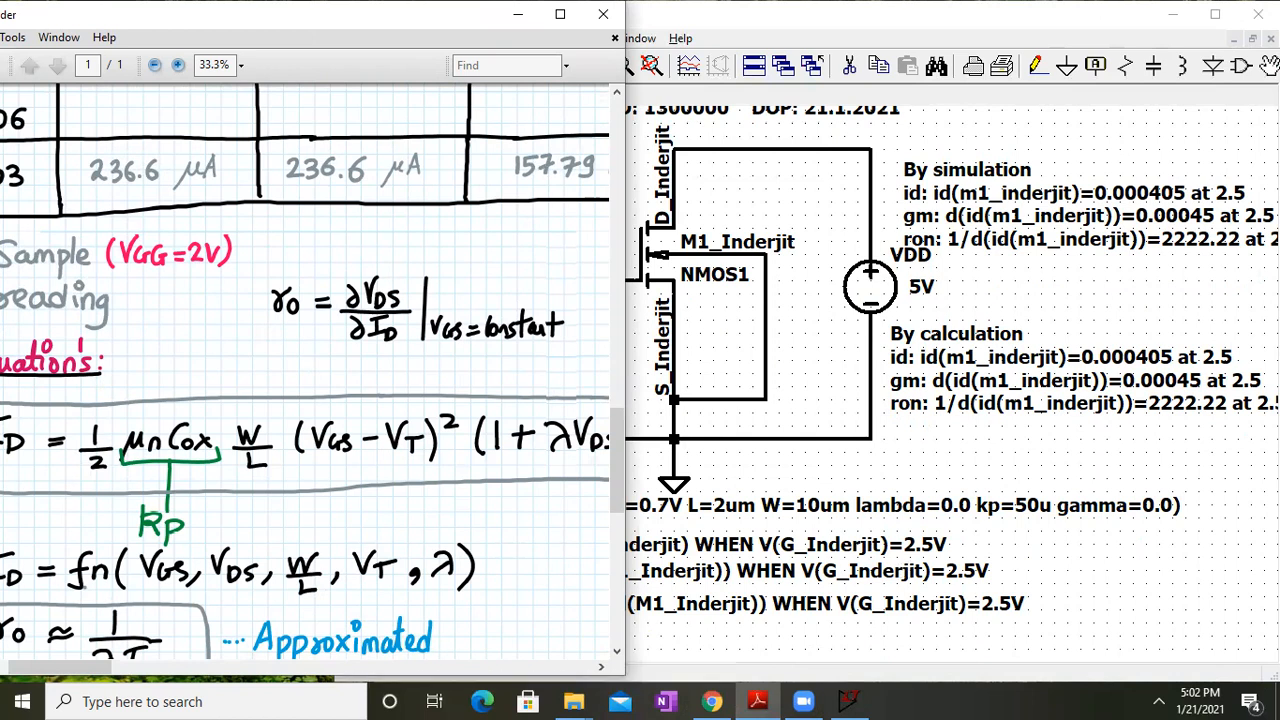
click(1207, 561)
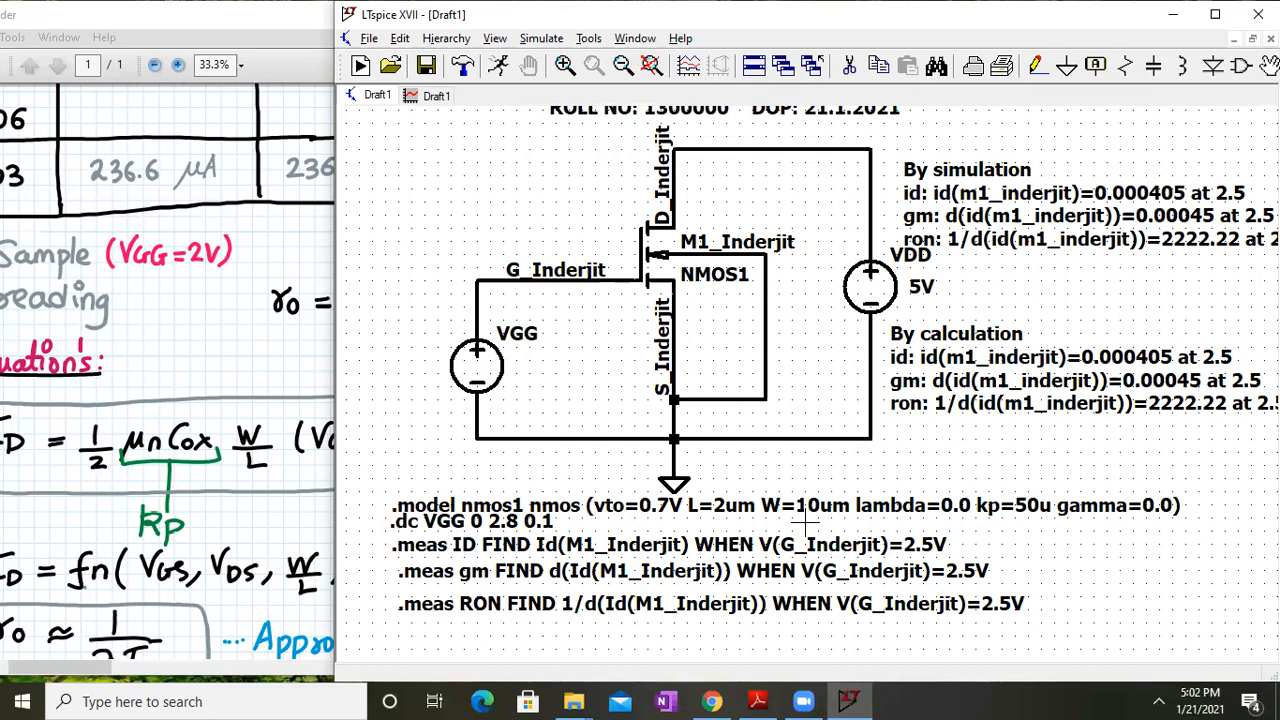
click(325, 386)
drag(486, 455, 392, 357)
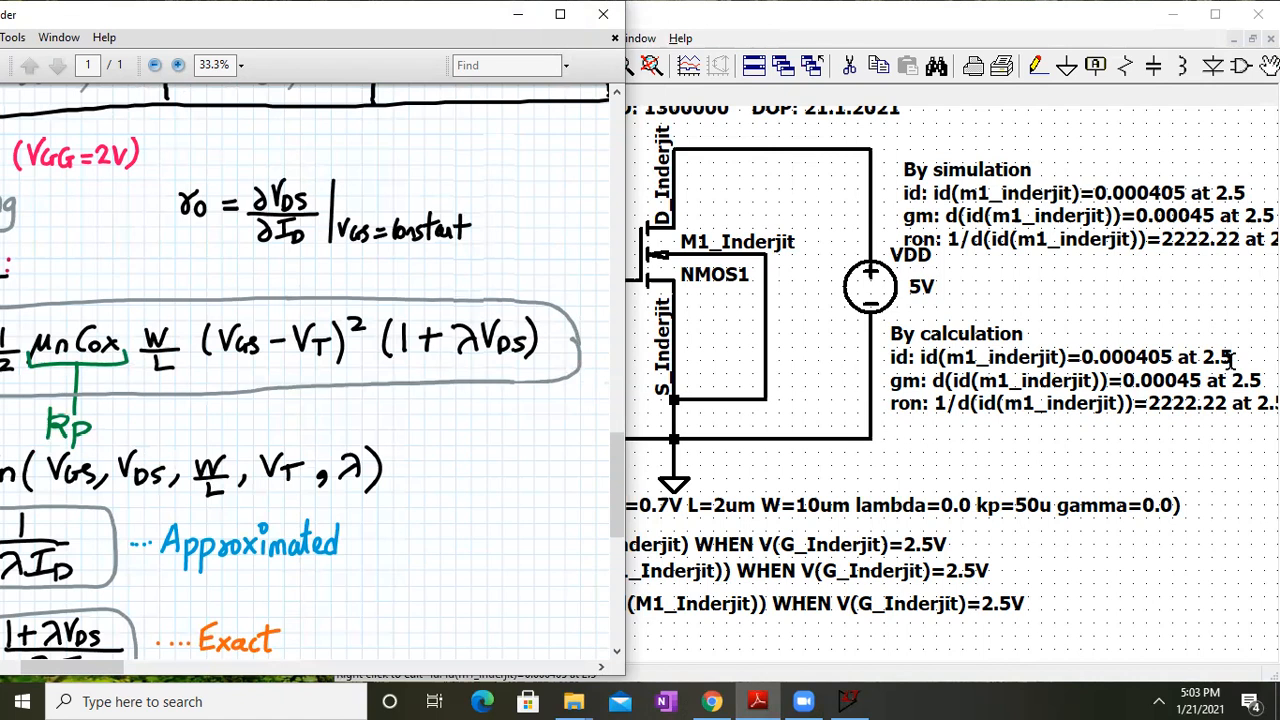
Pan the lab notes to bring equations 1–3 into full view
drag(214, 343, 149, 280)
drag(593, 537, 14, 415)
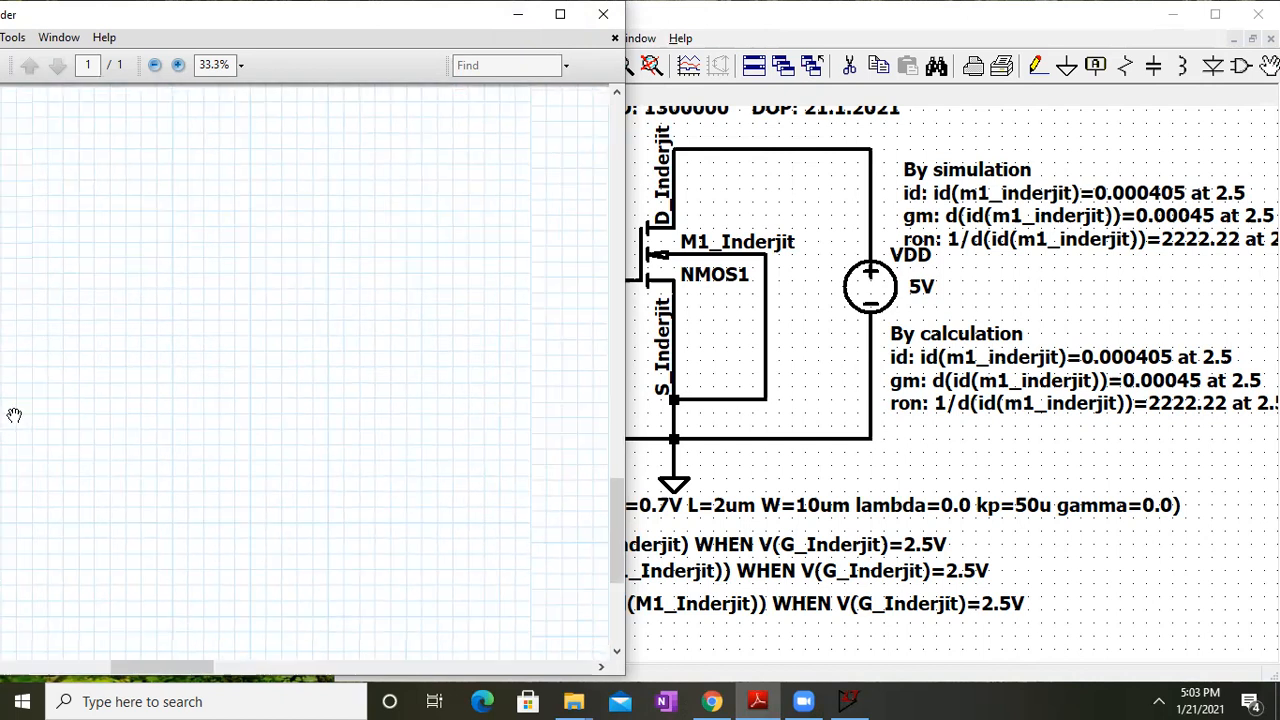
drag(428, 517, 14, 429)
drag(537, 361, 235, 550)
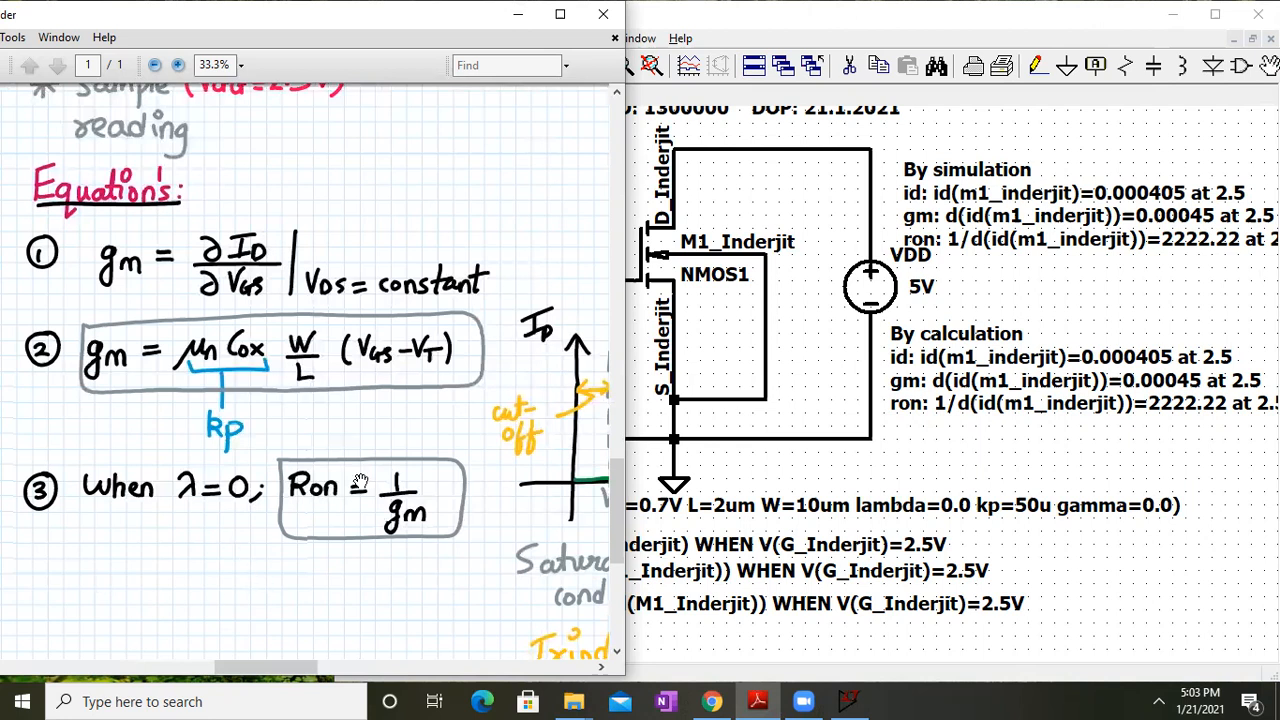
click(721, 541)
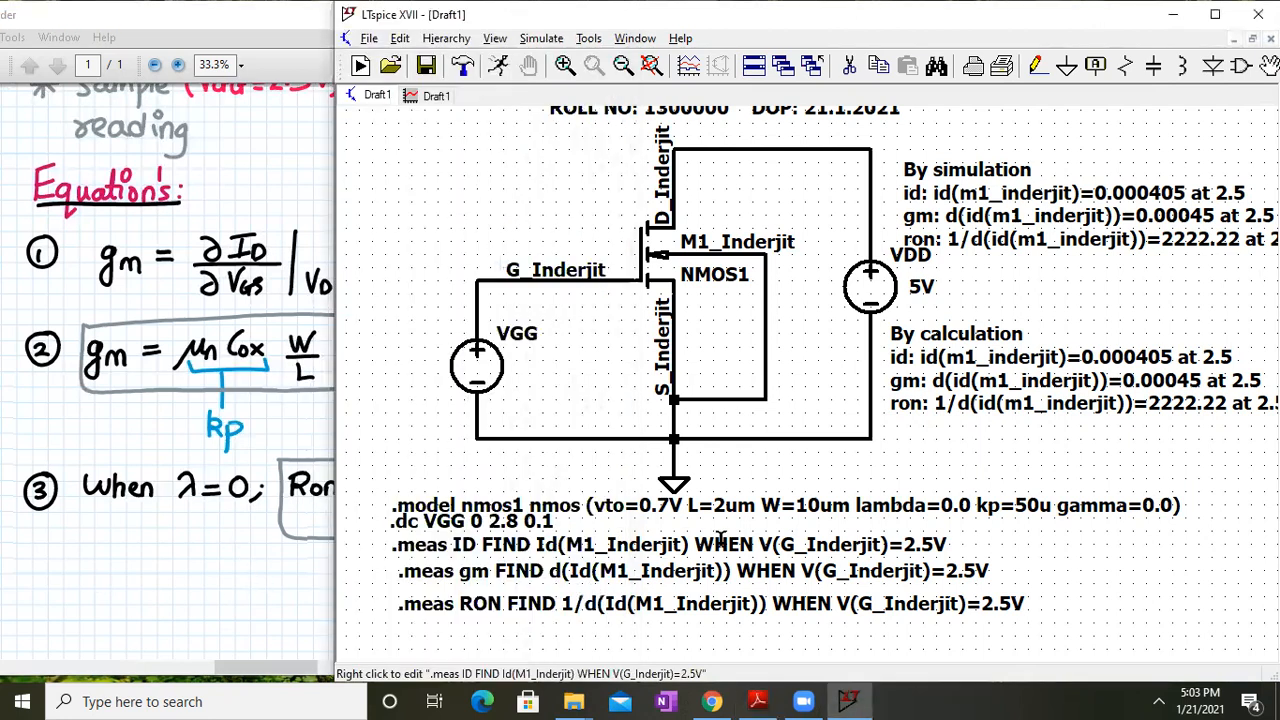
click(274, 458)
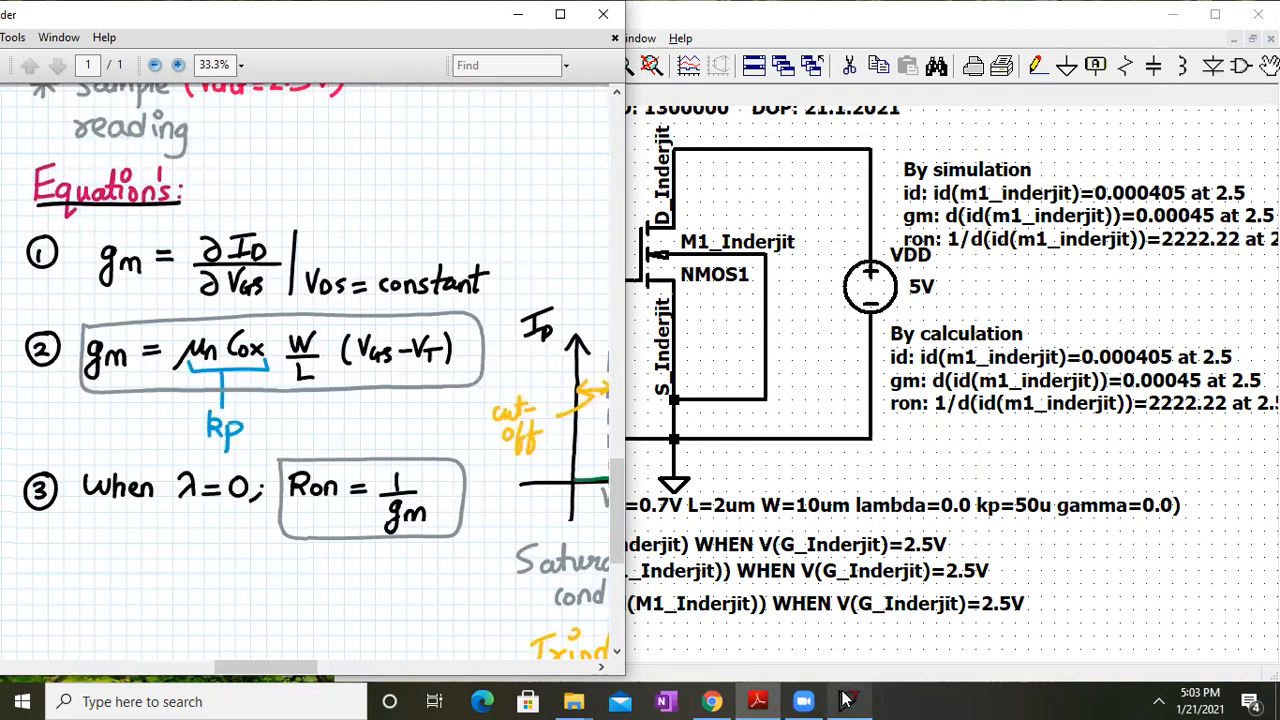
Pan the notes through the Id–Vgs graph, the gamma/gmb and Ron tables, and the gm and Ron equations
drag(441, 487, 61, 612)
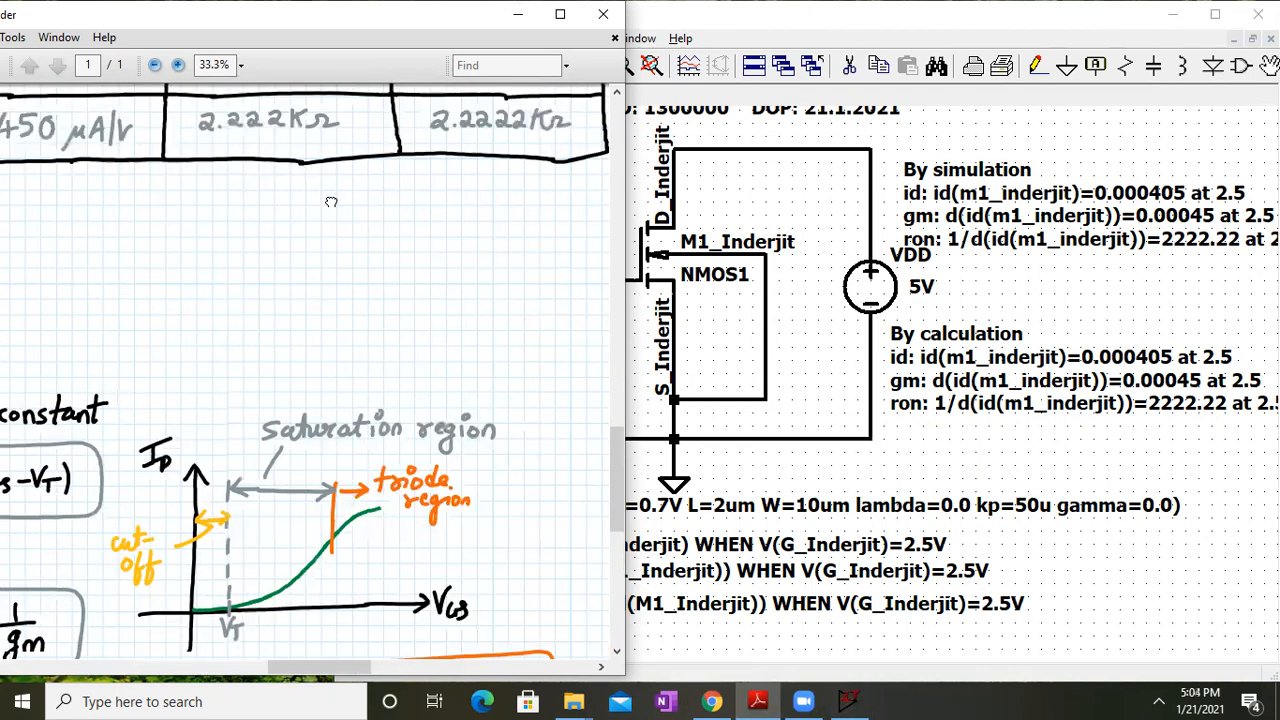
drag(331, 200, 263, 618)
drag(539, 526, 14, 451)
drag(524, 511, 162, 464)
drag(281, 461, 499, 458)
drag(223, 309, 229, 503)
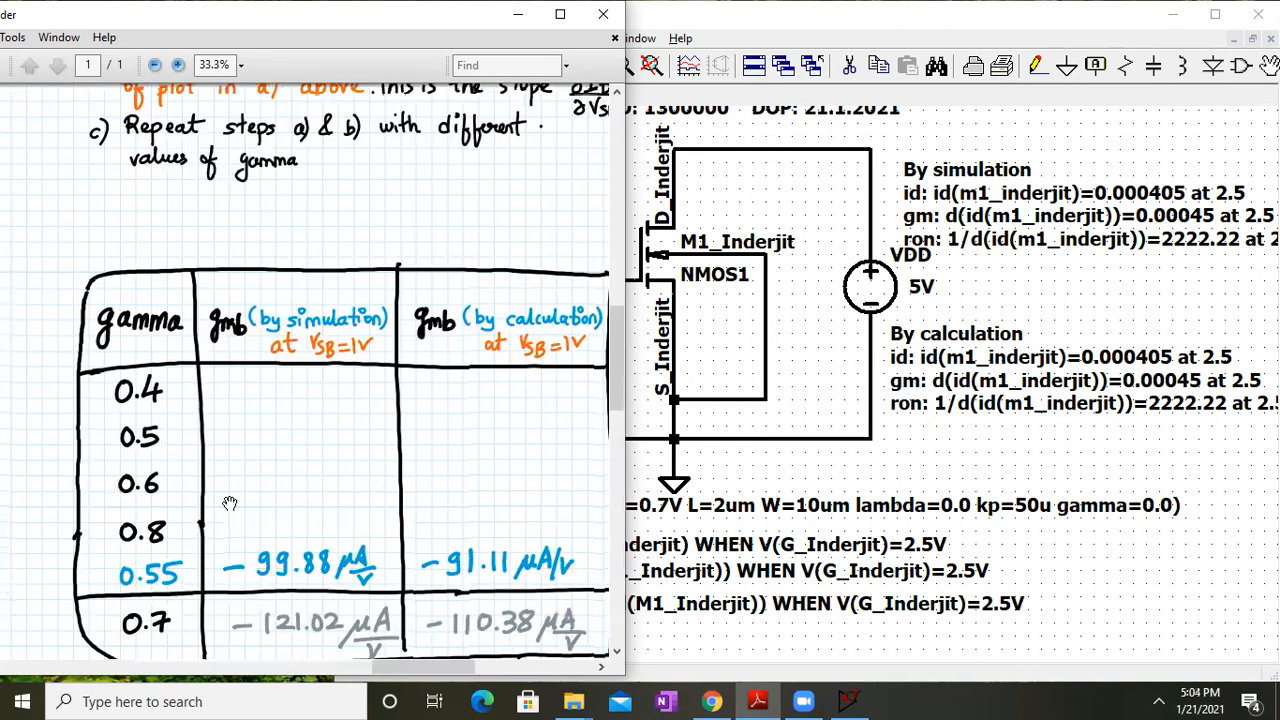
drag(200, 436, 667, 504)
drag(88, 377, 560, 331)
drag(118, 423, 231, 254)
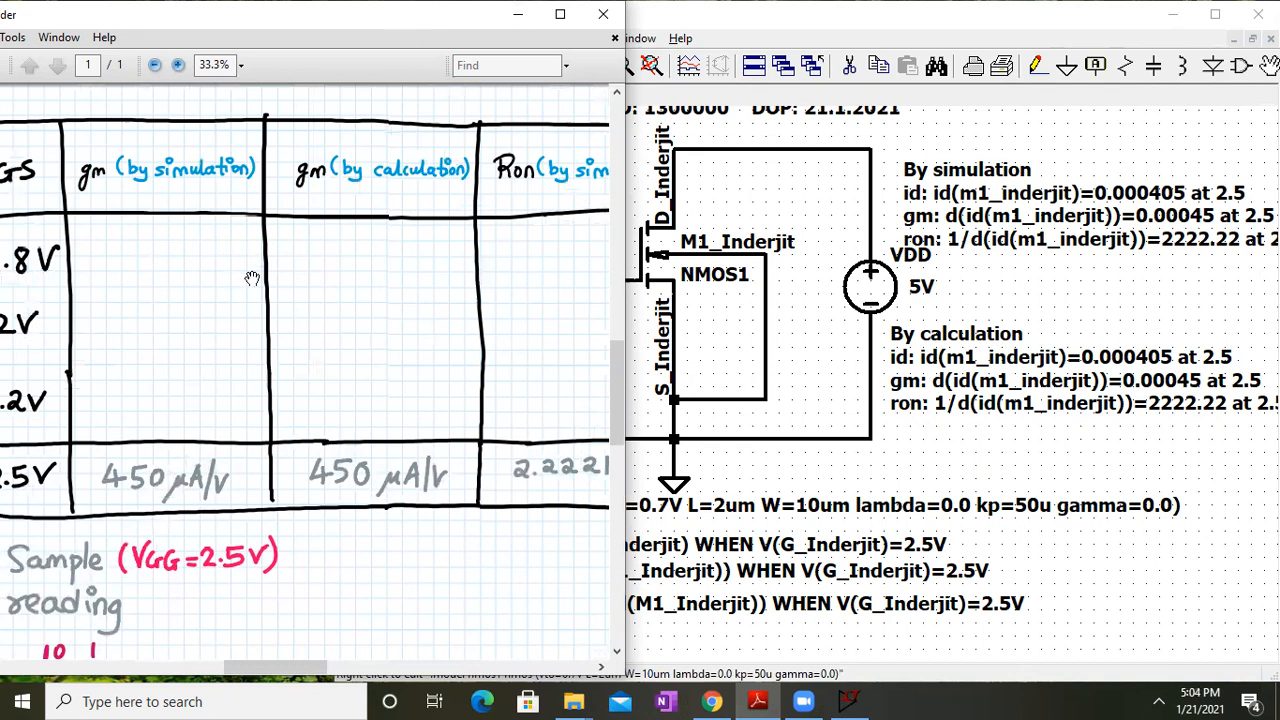
drag(252, 278, 305, 83)
drag(248, 412, 265, 152)
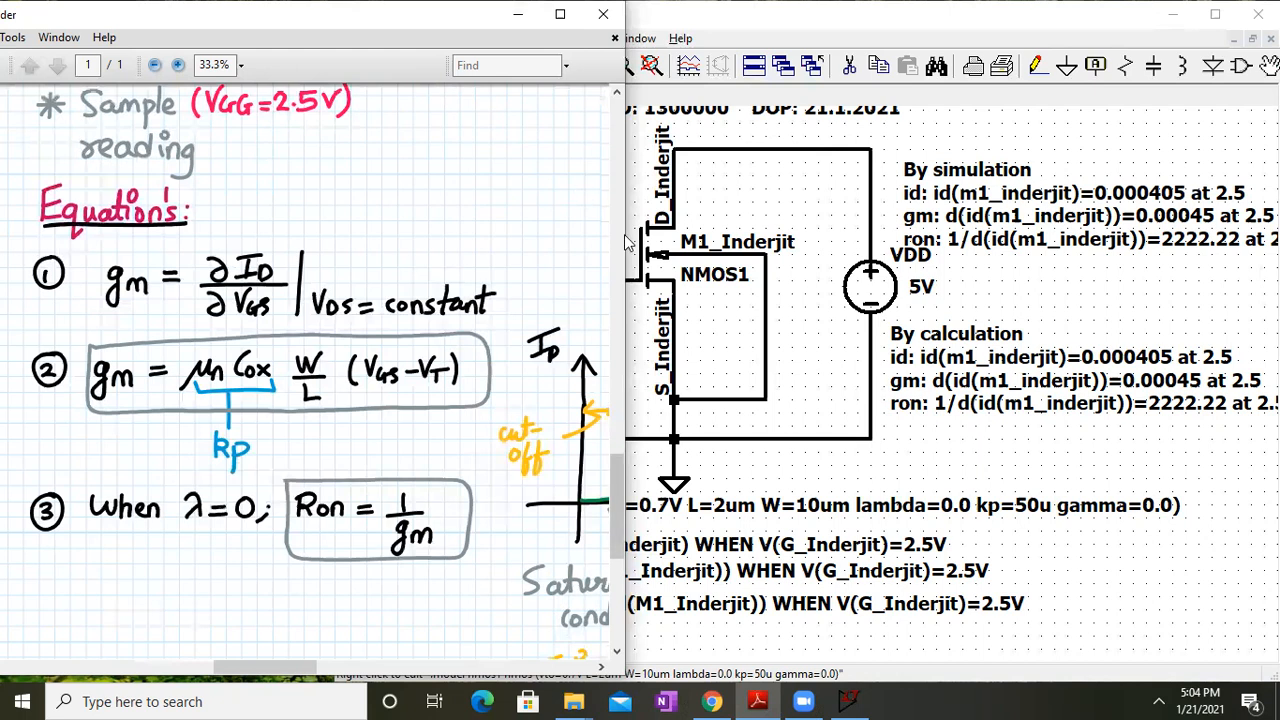
Compare the schematic with the notes' ID graph and triode region, leaving the notes in front
click(838, 697)
mouse_move(838, 697)
mouse_down()
mouse_move(757, 697)
mouse_move(828, 697)
mouse_up()
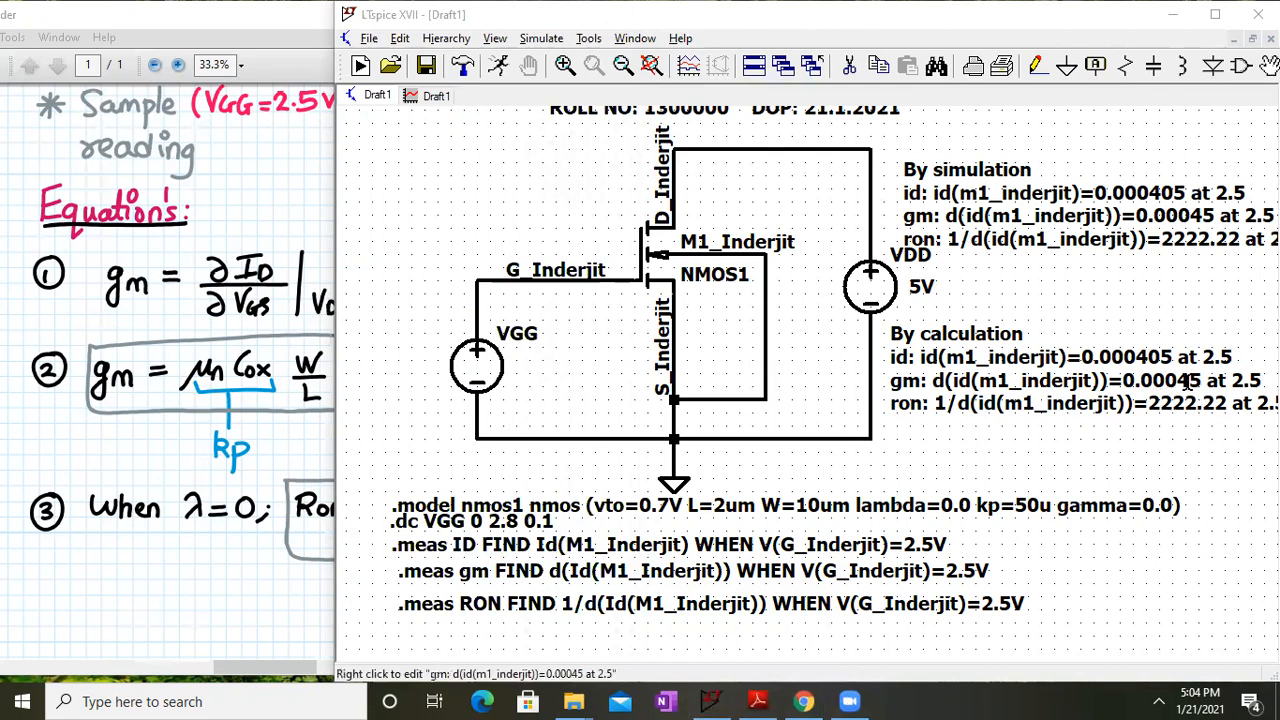
click(235, 479)
drag(514, 517, 439, 483)
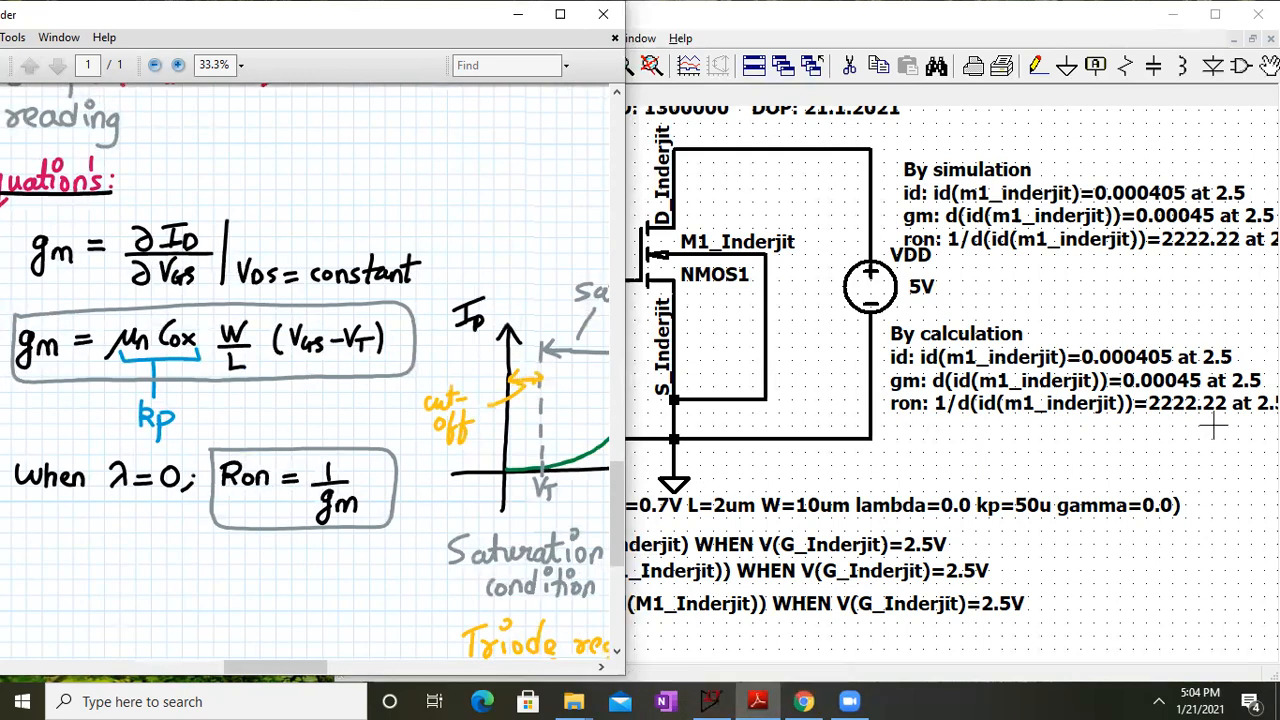
click(1150, 432)
drag(1185, 428, 1194, 431)
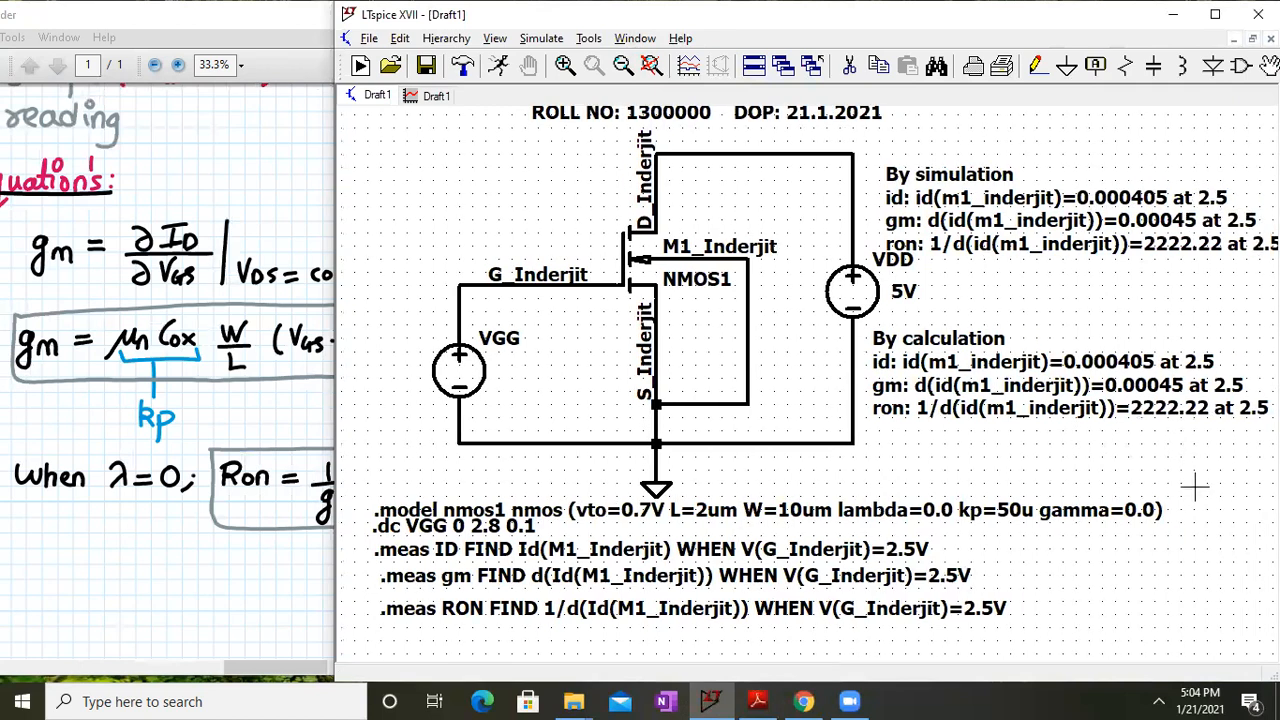
click(300, 414)
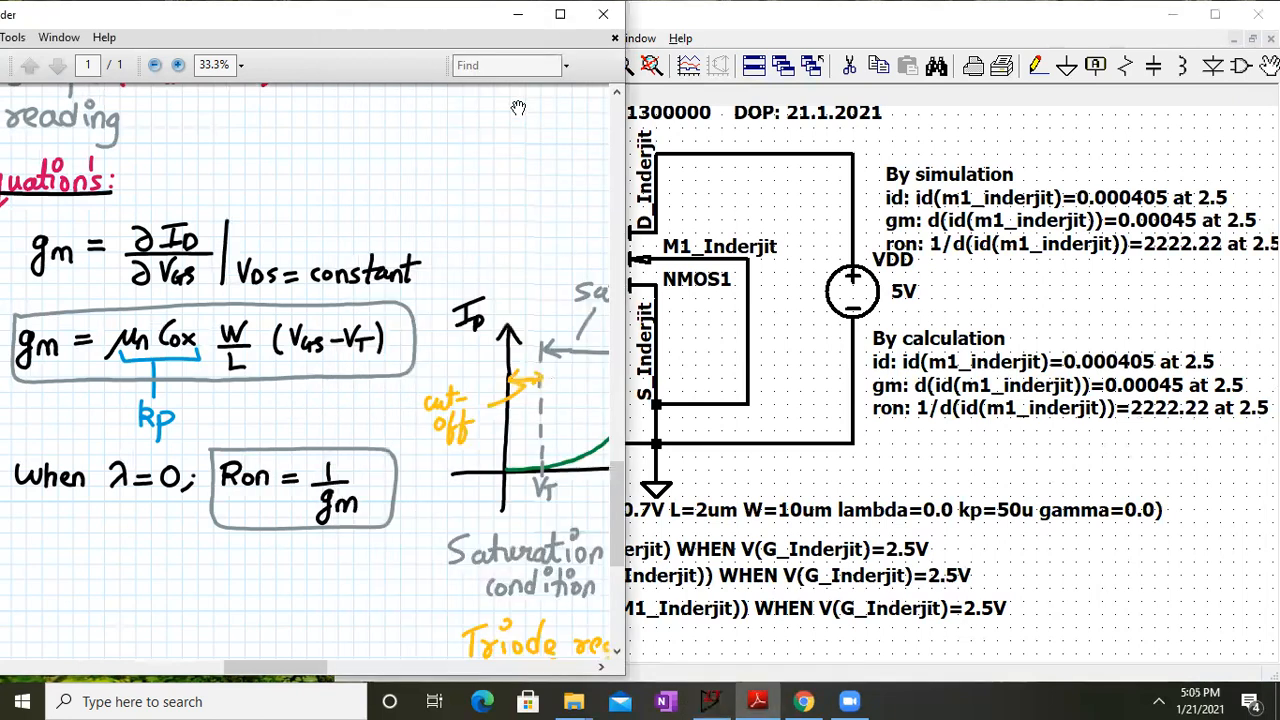
Maximize the lab notes and scroll through the results table and equations
click(565, 12)
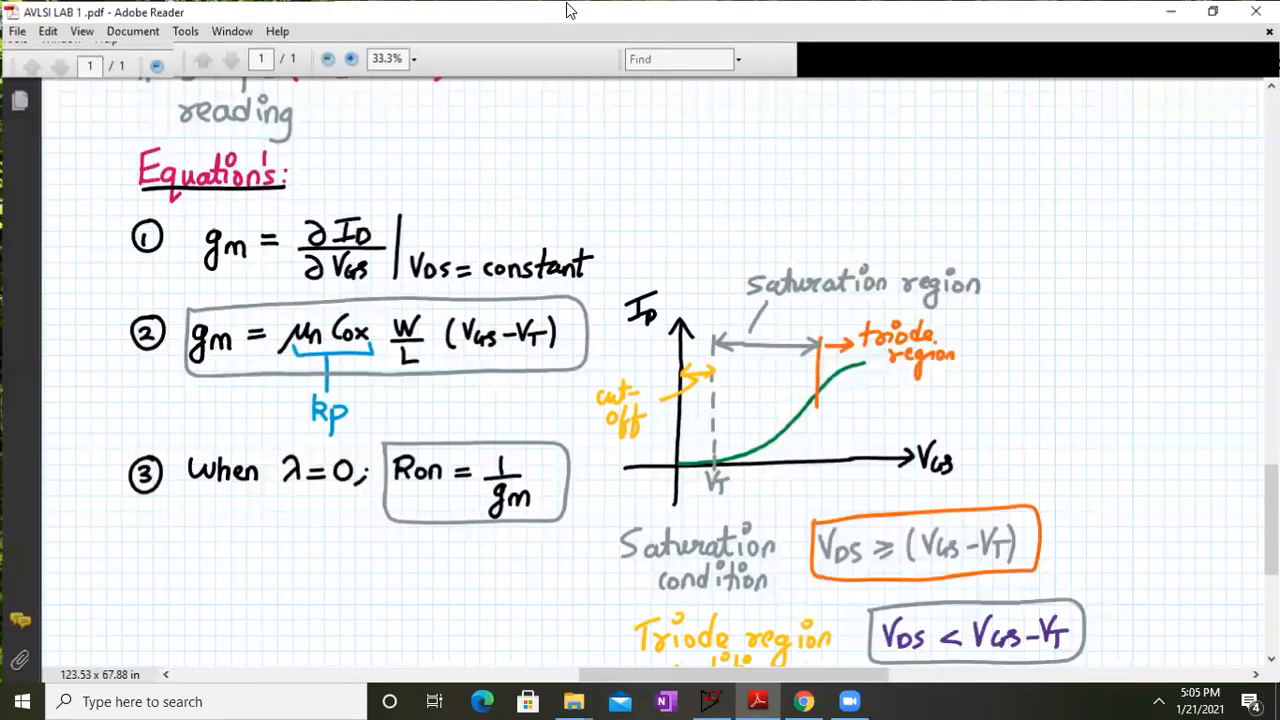
scroll(557, 243, up, 6)
drag(622, 511, 611, 358)
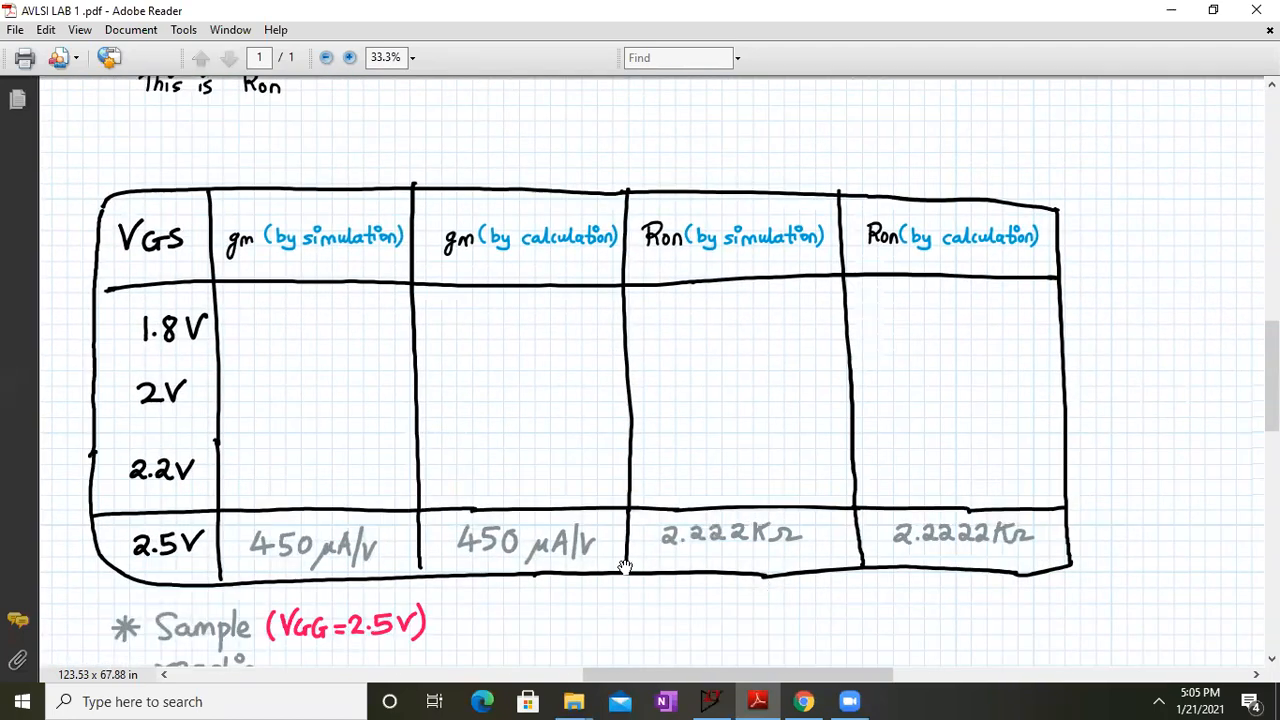
scroll(622, 567, down, 7)
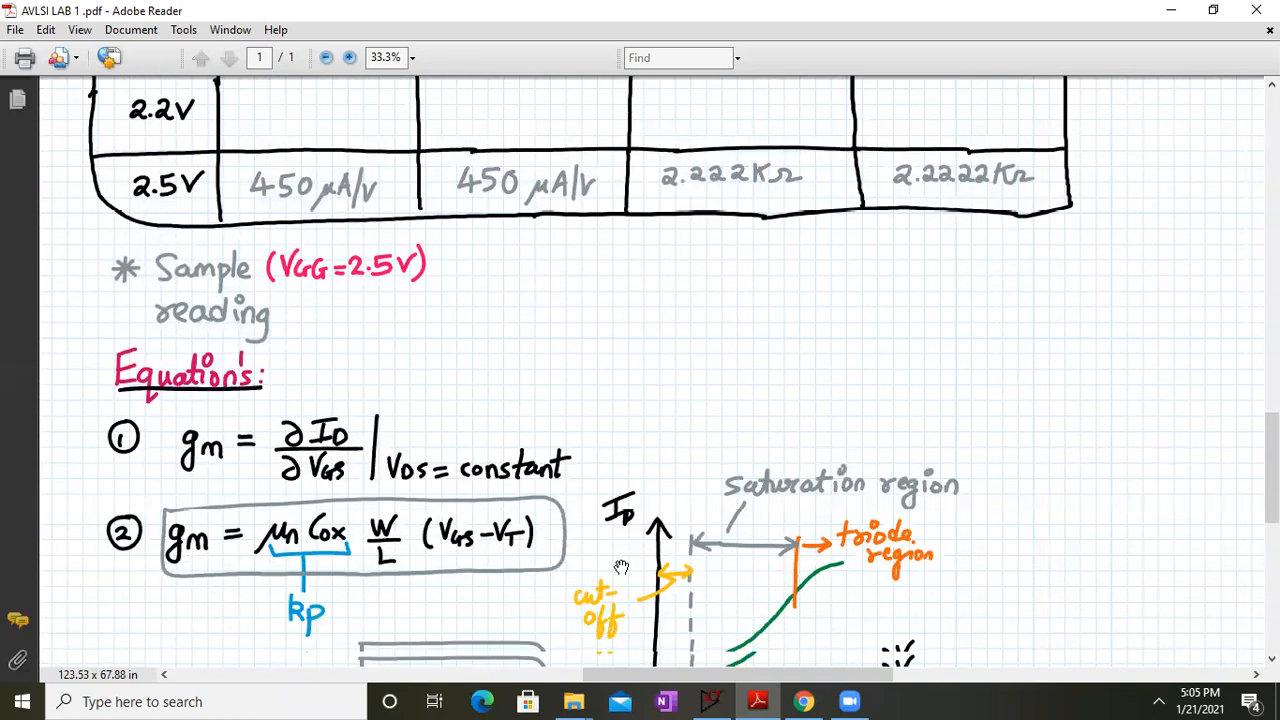
scroll(621, 567, down, 6)
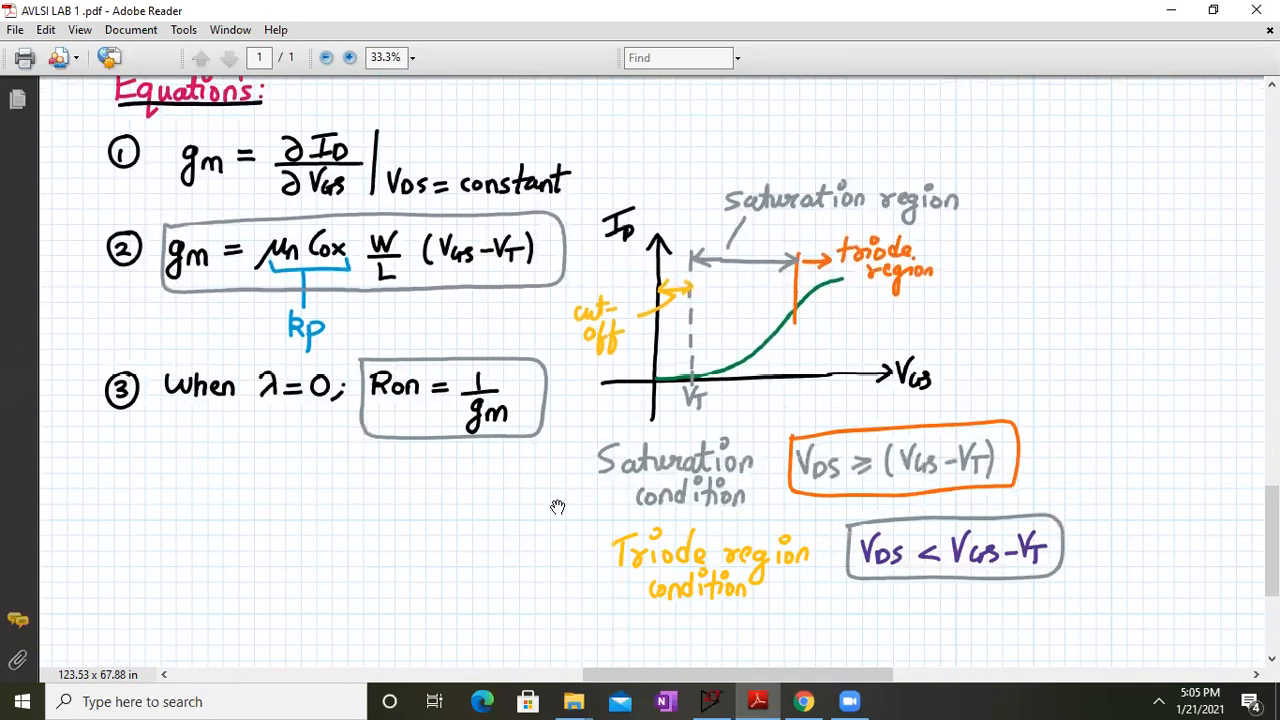
drag(546, 497, 561, 494)
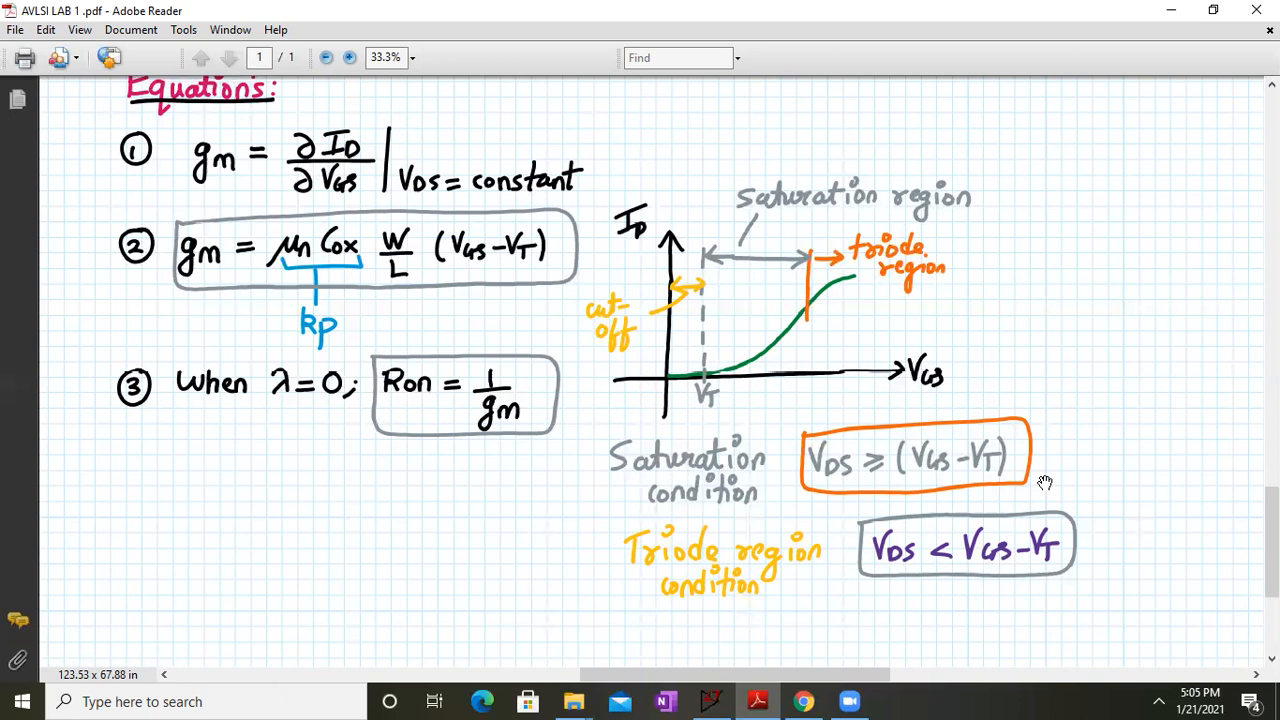
Restore the notes to half screen and pan the schematic to its ROLL NO and DOP line
double_click(1098, 8)
drag(935, 408, 988, 398)
drag(820, 449, 765, 475)
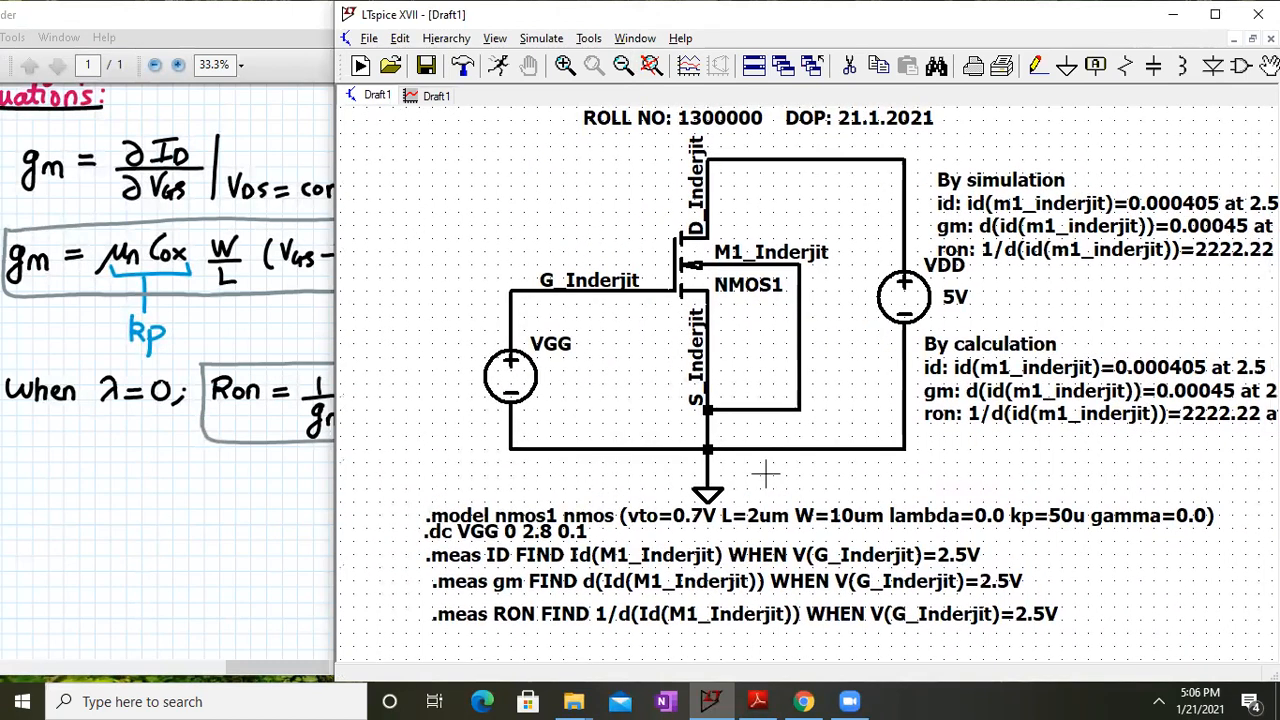
click(158, 496)
drag(505, 490, 164, 327)
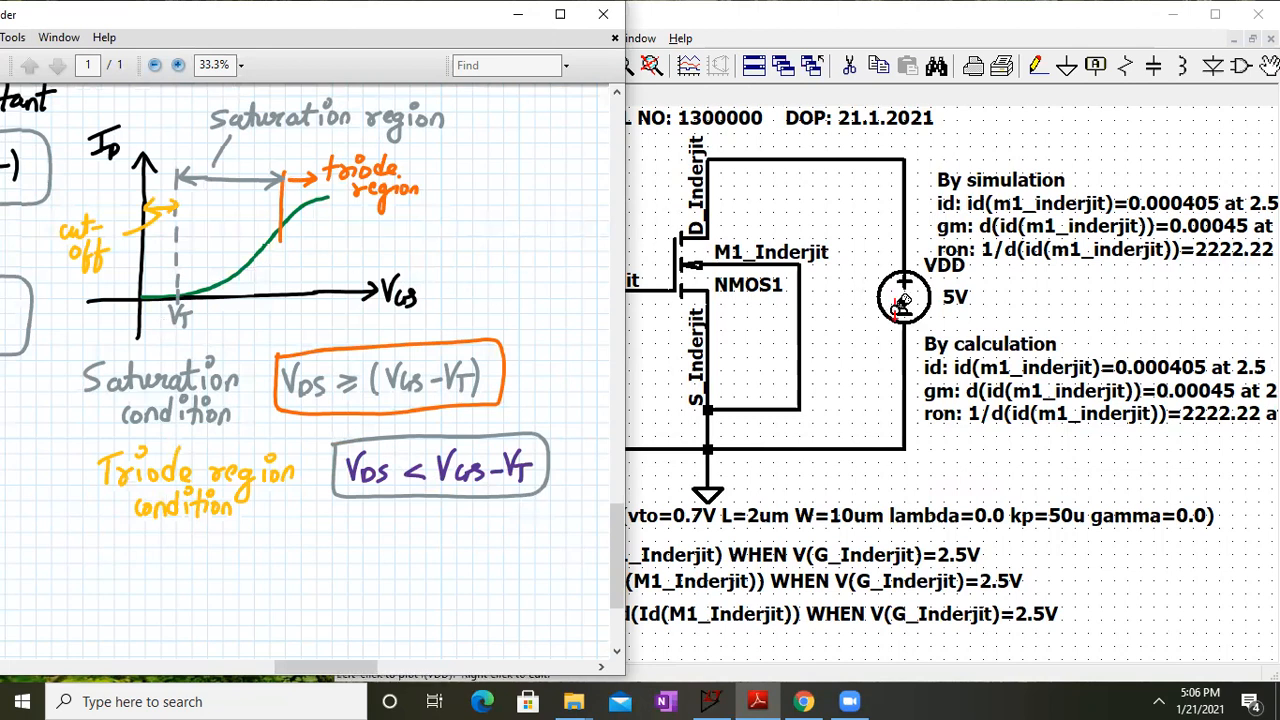
click(858, 380)
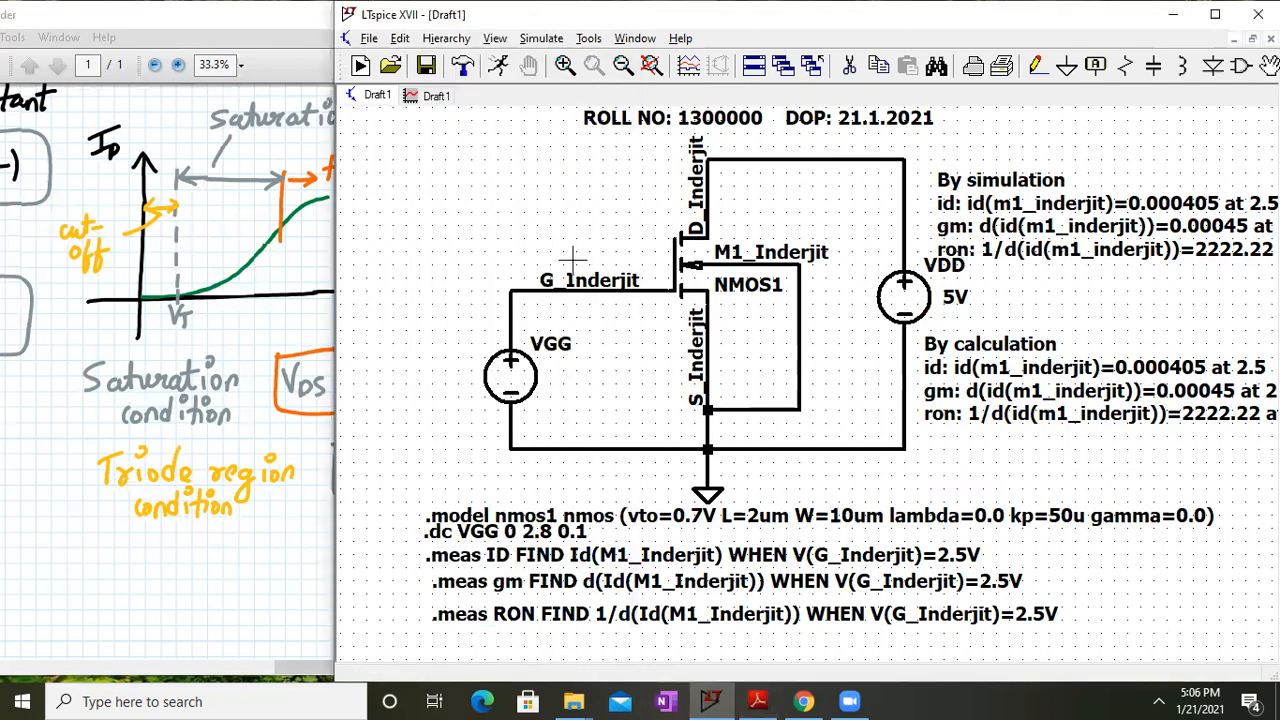
click(232, 428)
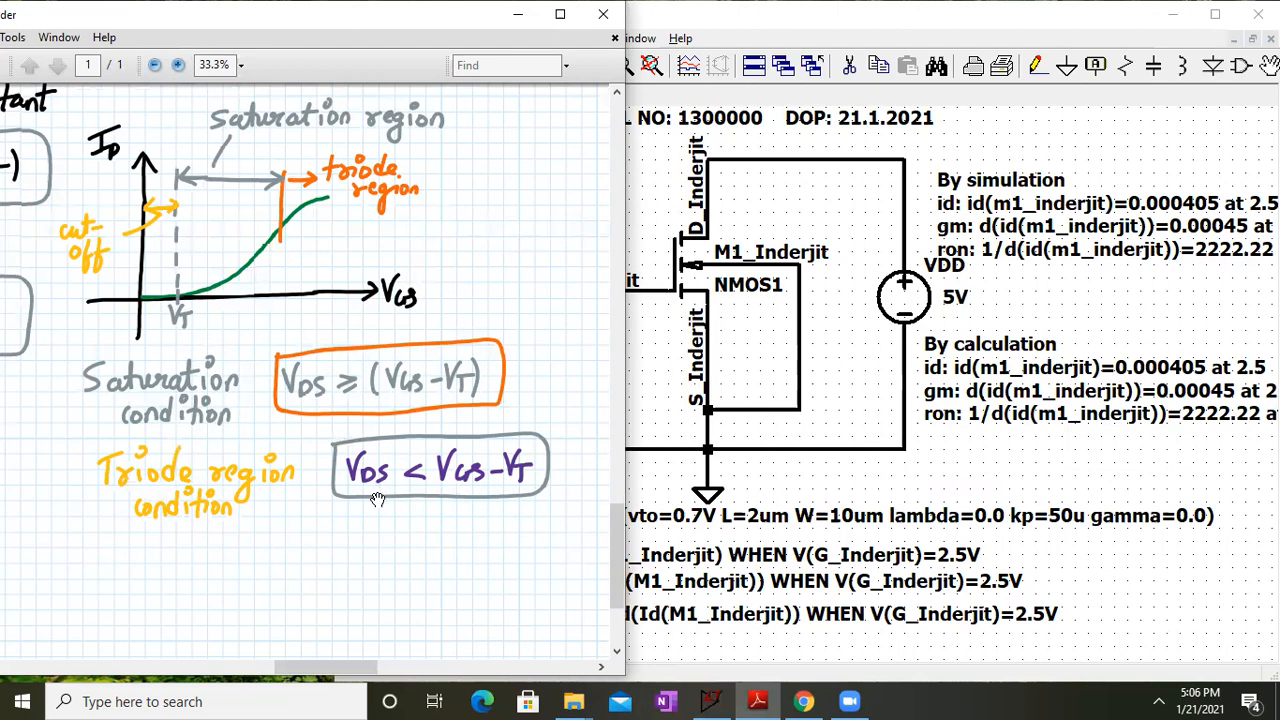
drag(243, 280, 385, 386)
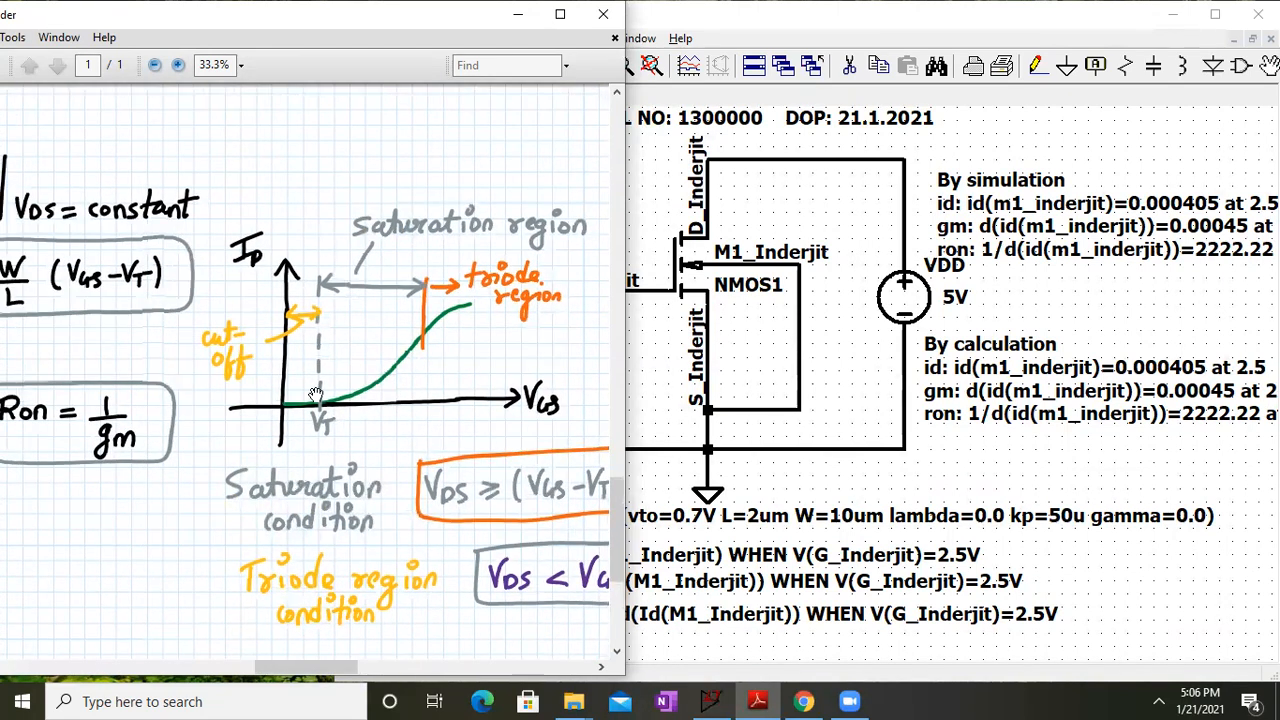
drag(402, 416, 638, 393)
drag(429, 450, 428, 667)
drag(468, 464, 472, 190)
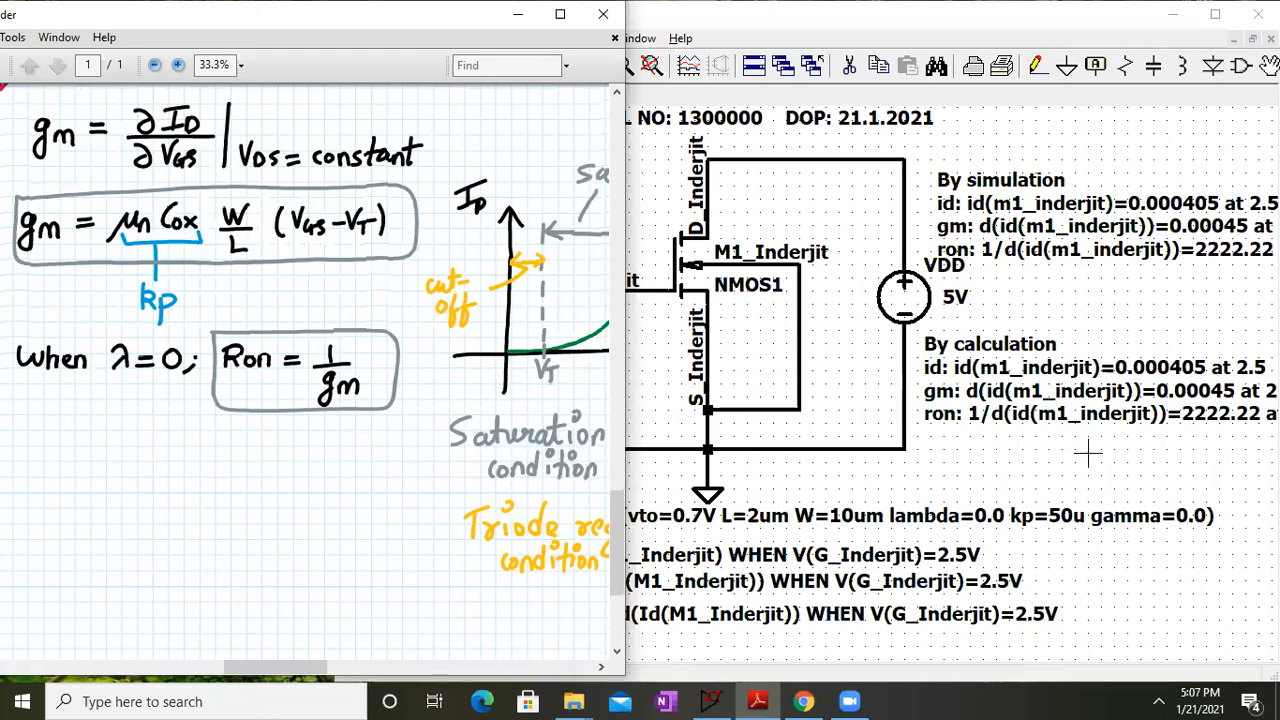
drag(1086, 451, 1058, 448)
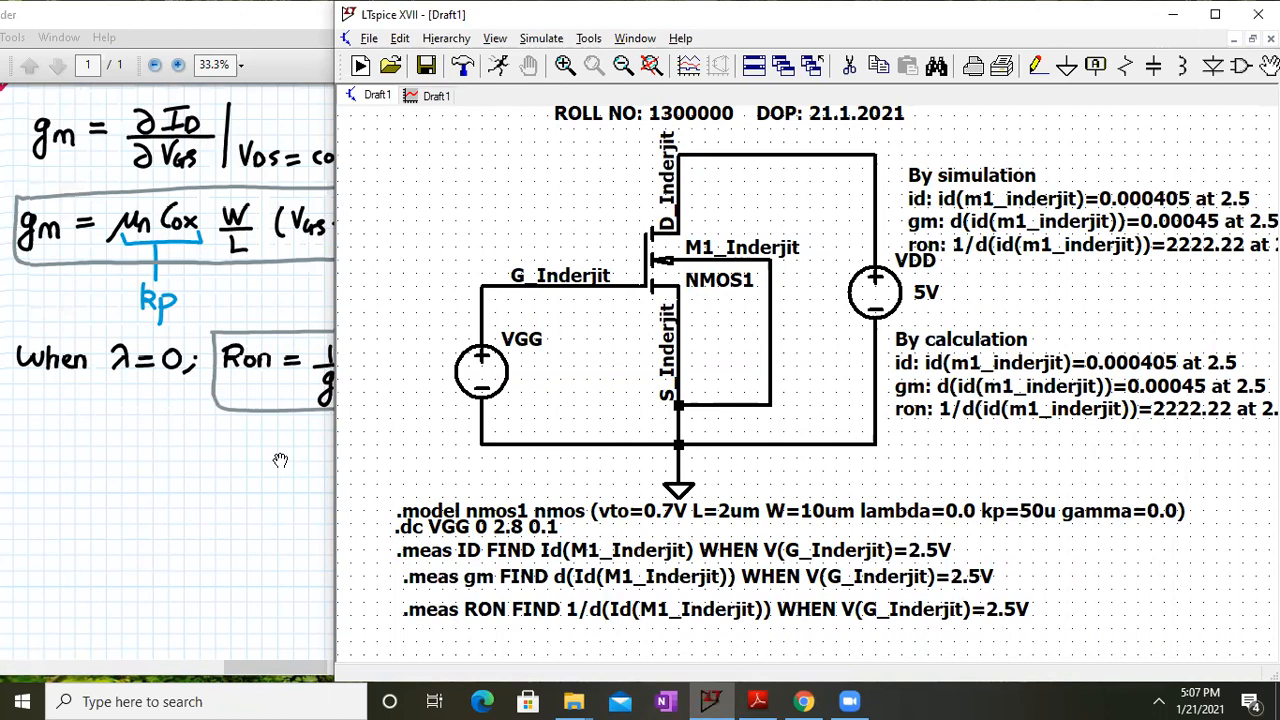
click(188, 473)
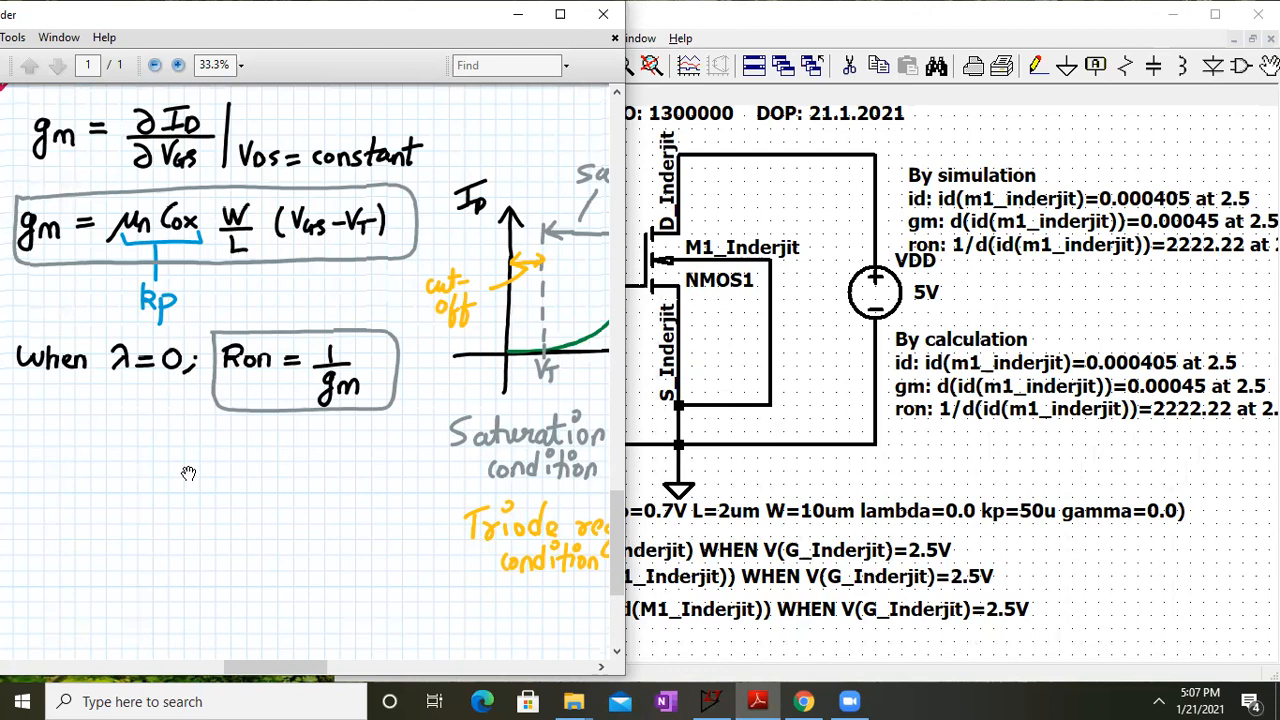
mouse_move(482, 290)
mouse_down()
mouse_move(363, 385)
mouse_move(380, 638)
mouse_up()
drag(303, 555, 313, 554)
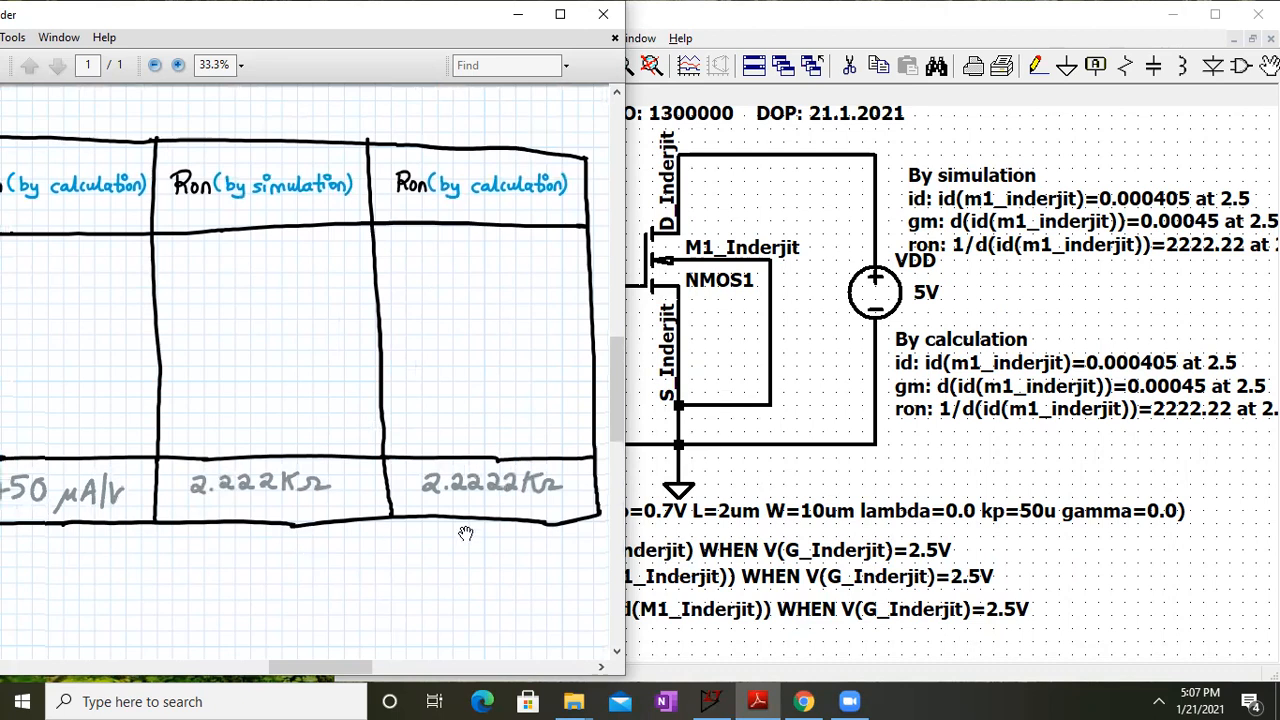
drag(1109, 428, 989, 470)
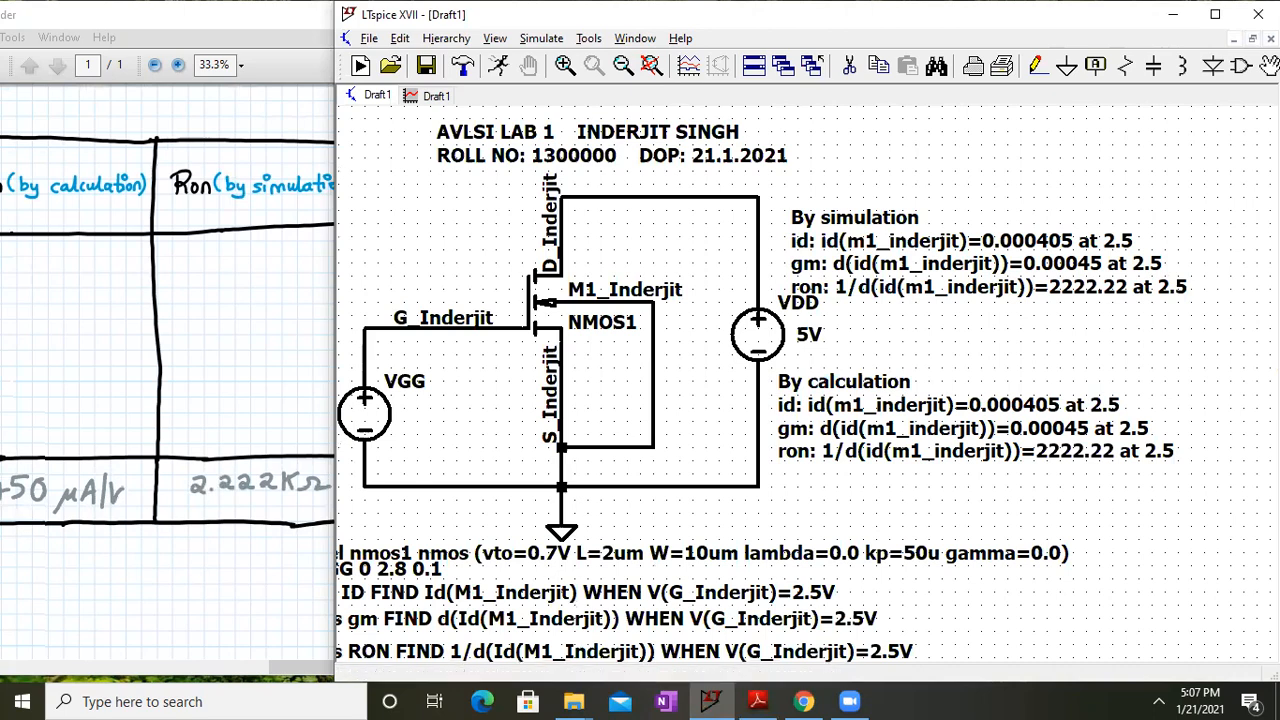
Show the schematic's full title block, then maximize the lab notes at the ID–VGS region graph
drag(962, 574, 1050, 556)
click(267, 399)
drag(616, 347, 650, 443)
click(554, 10)
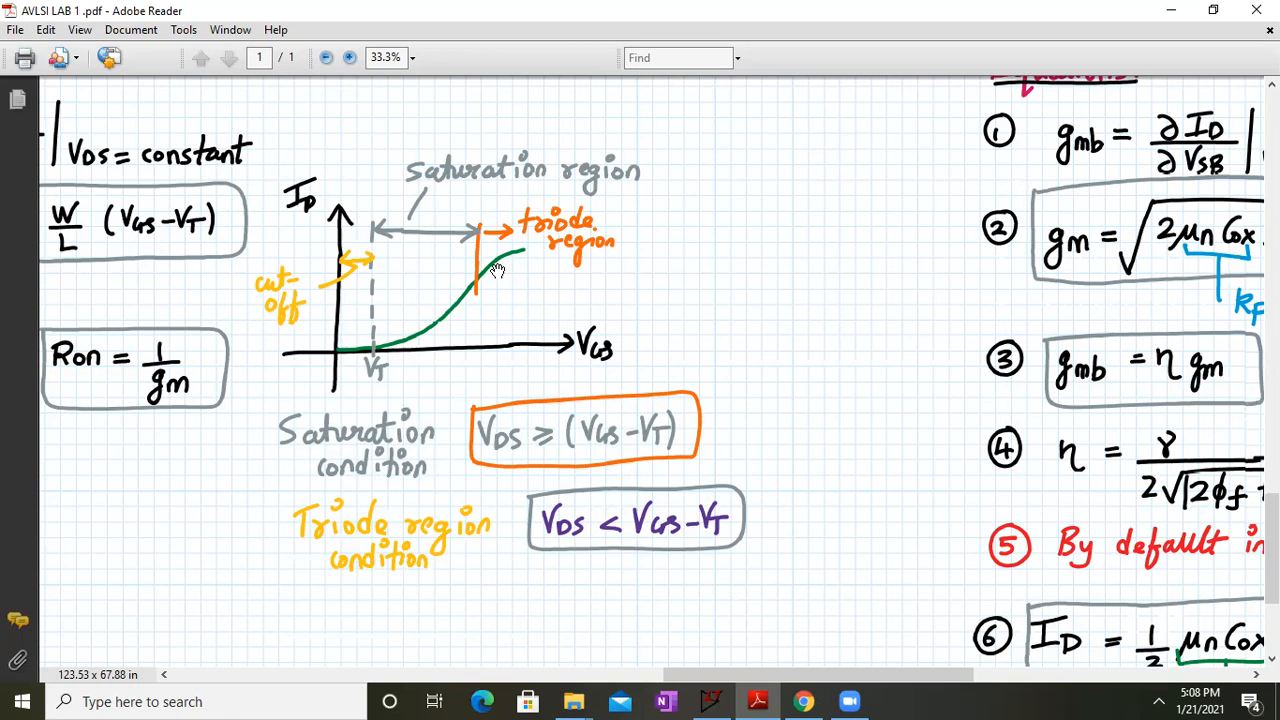
Pan the notes from the ID–VGS graph past the equations to the Task3: Variations in gmb section
drag(383, 188, 837, 601)
drag(814, 316, 600, 110)
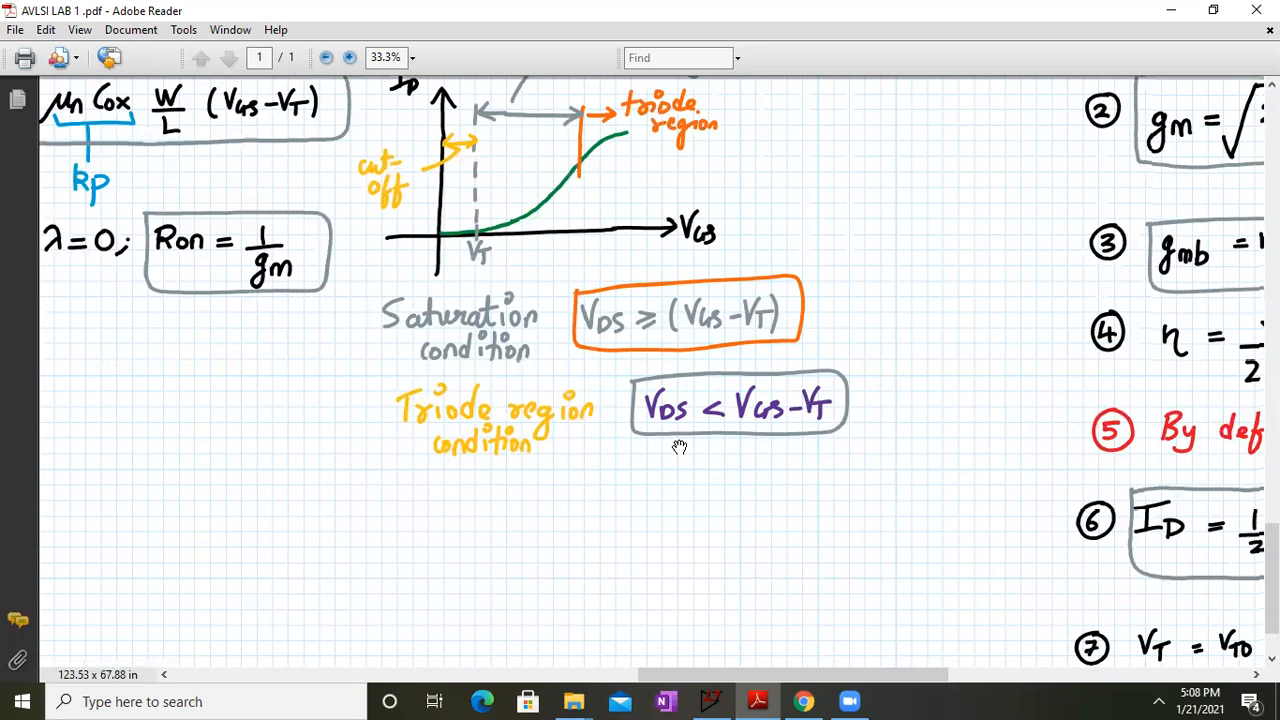
drag(1120, 291, 600, 668)
drag(940, 132, 703, 620)
drag(832, 283, 720, 635)
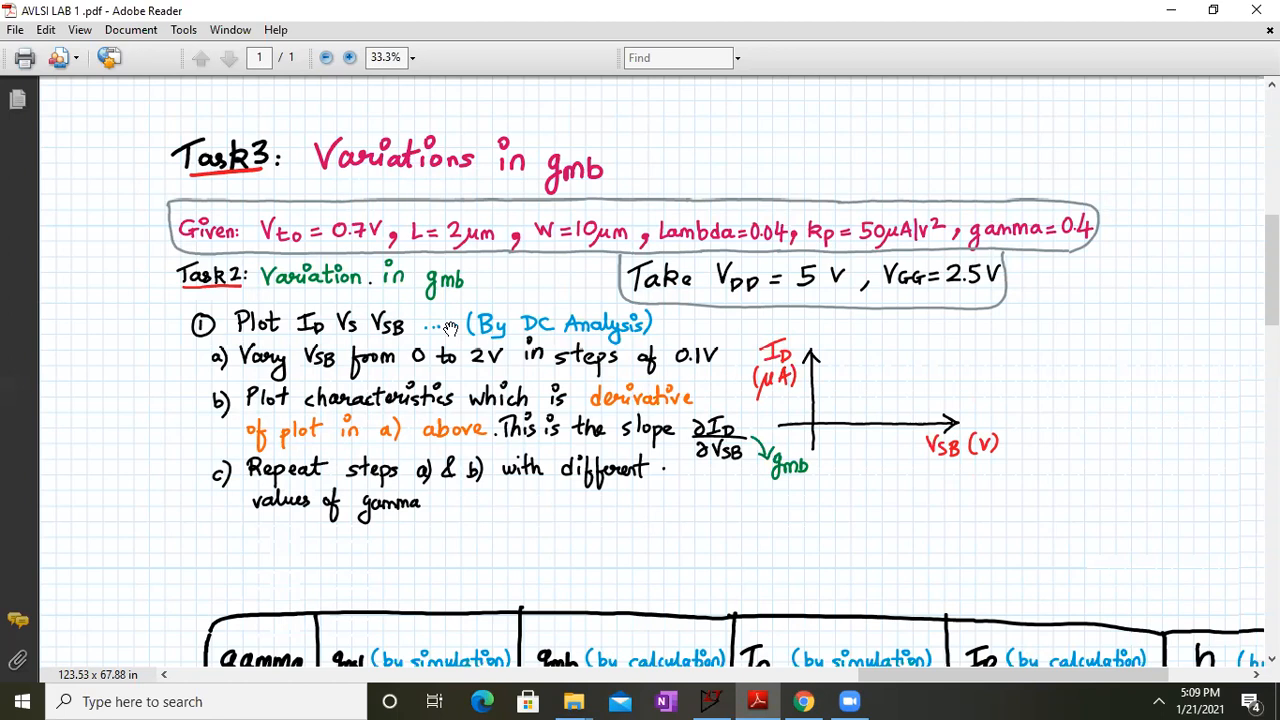
Bring LTspice to full screen and delete the wires tying the transistor's body to its source
click(1171, 10)
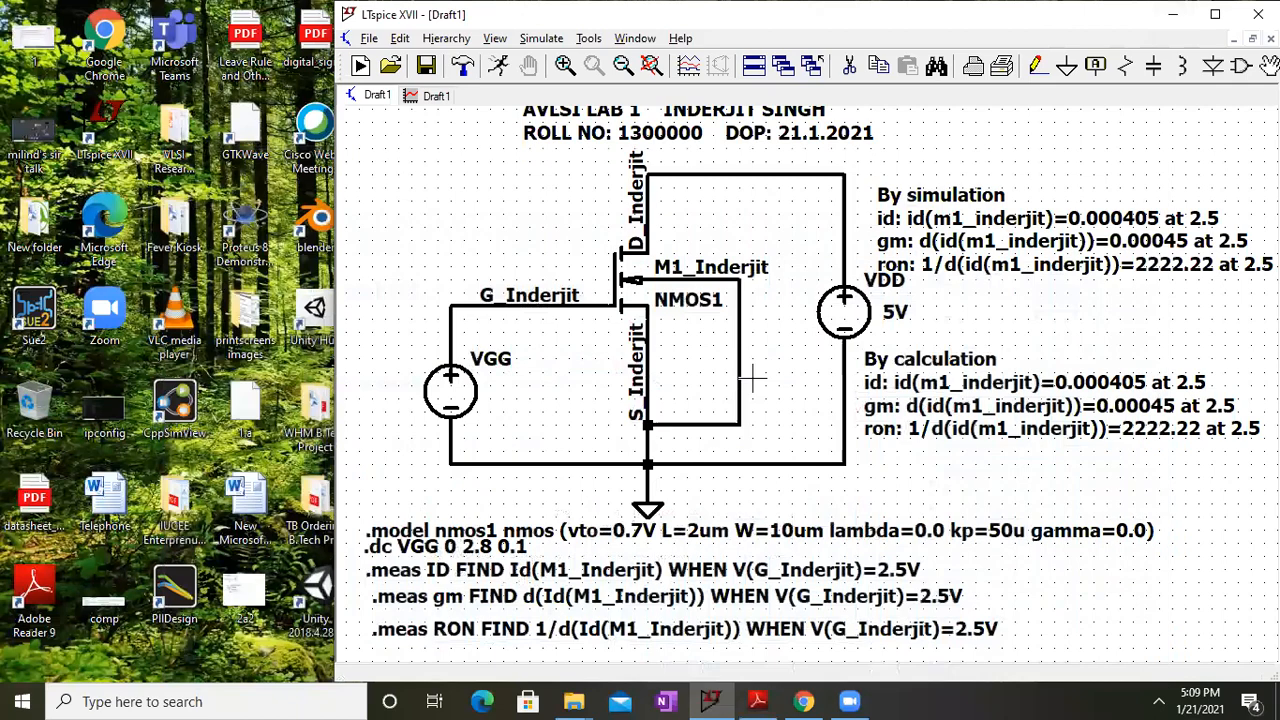
double_click(905, 23)
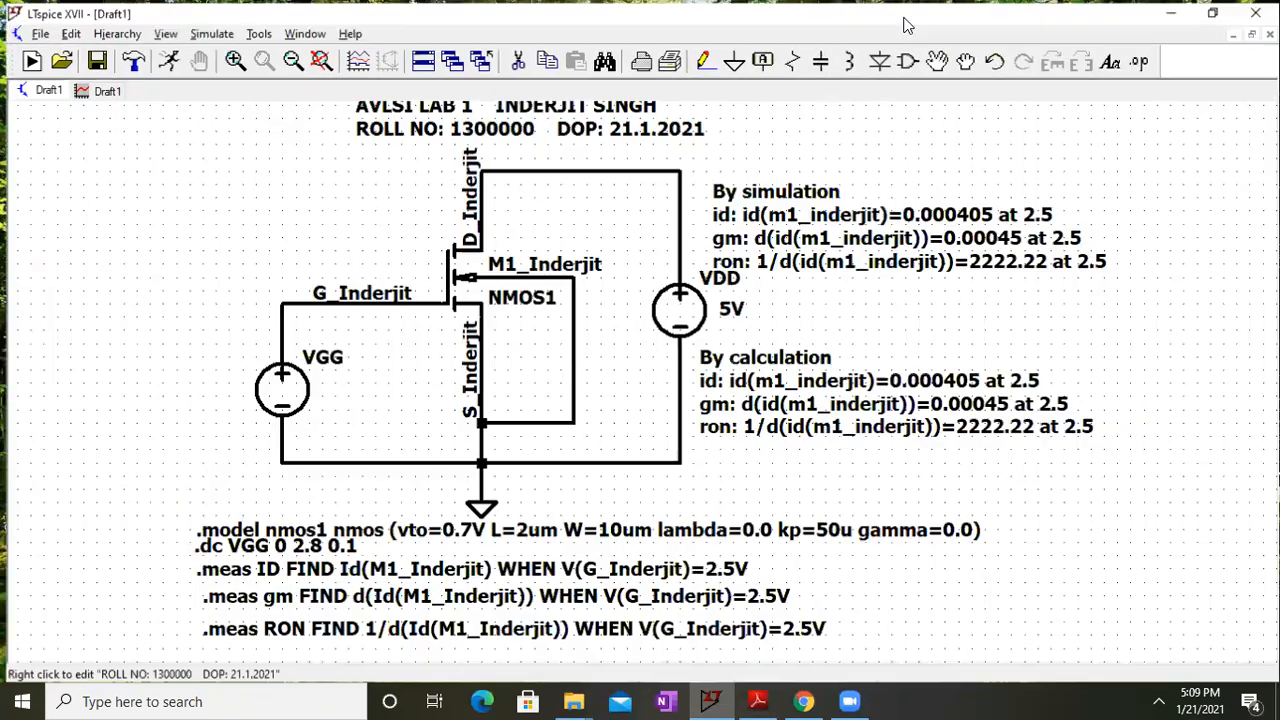
click(514, 58)
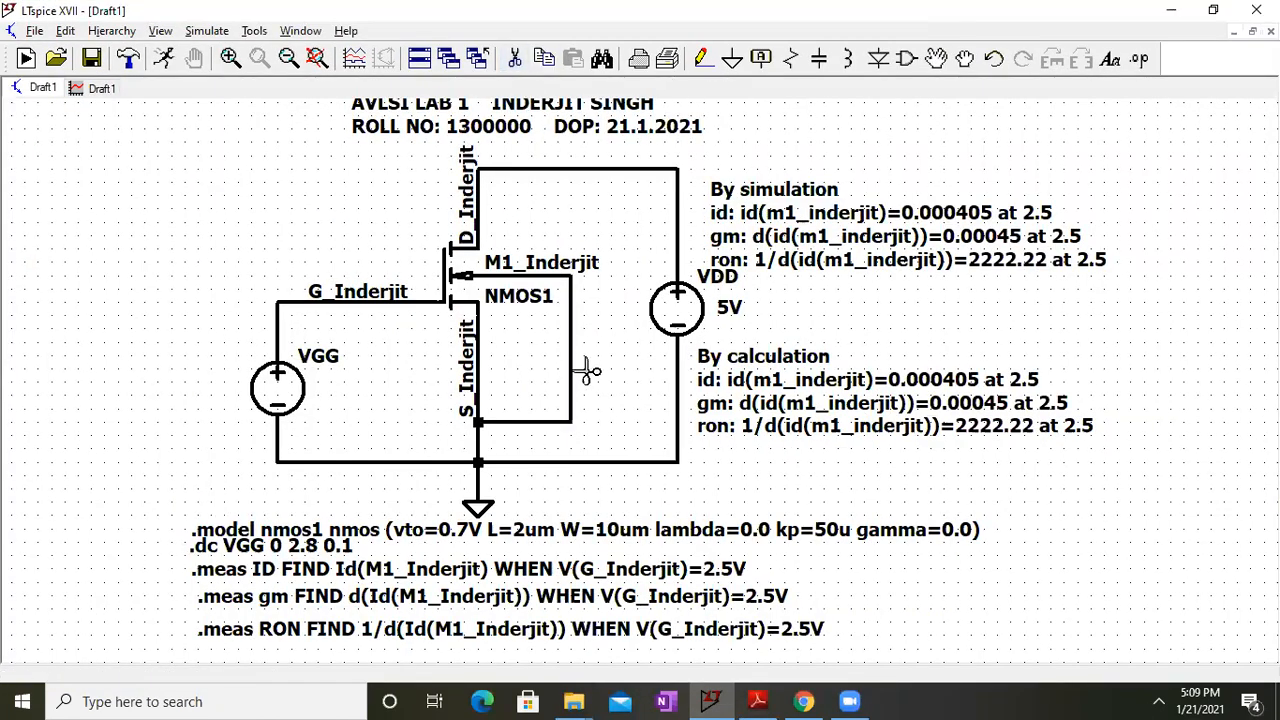
click(572, 380)
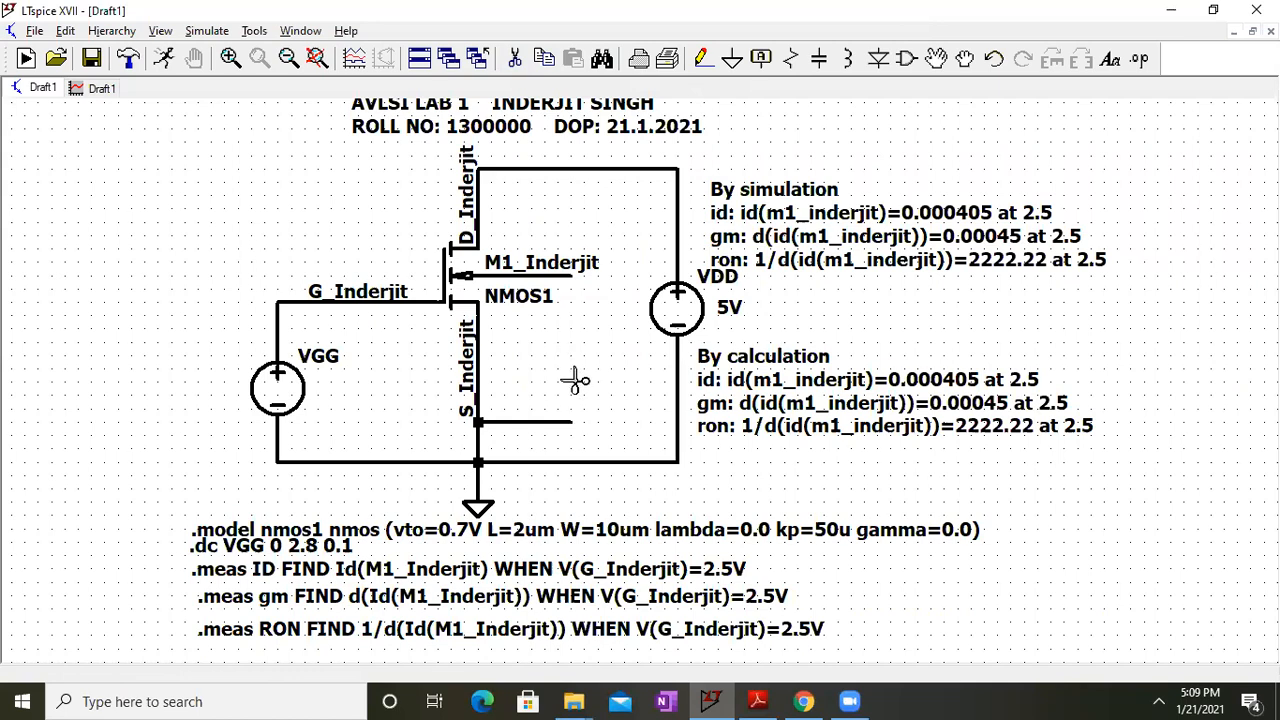
click(551, 421)
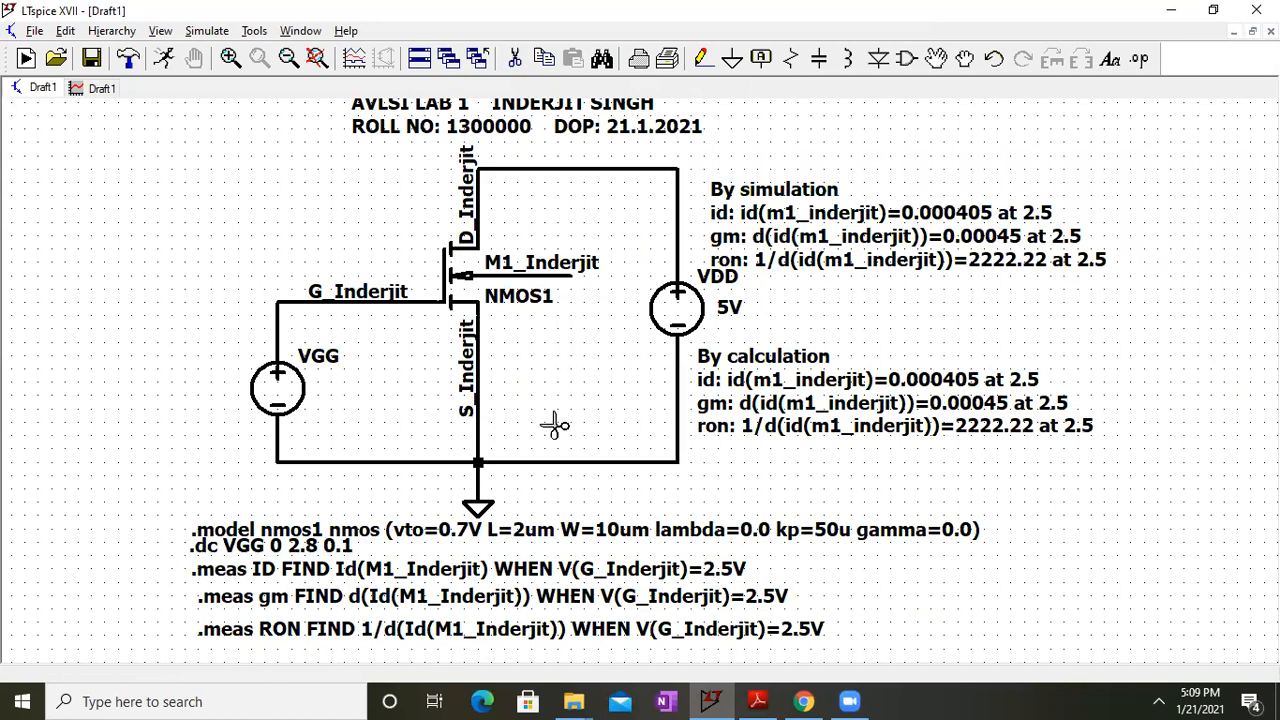
Place a resistor beside the transistor instead of the voltage source
click(906, 58)
text(vol)
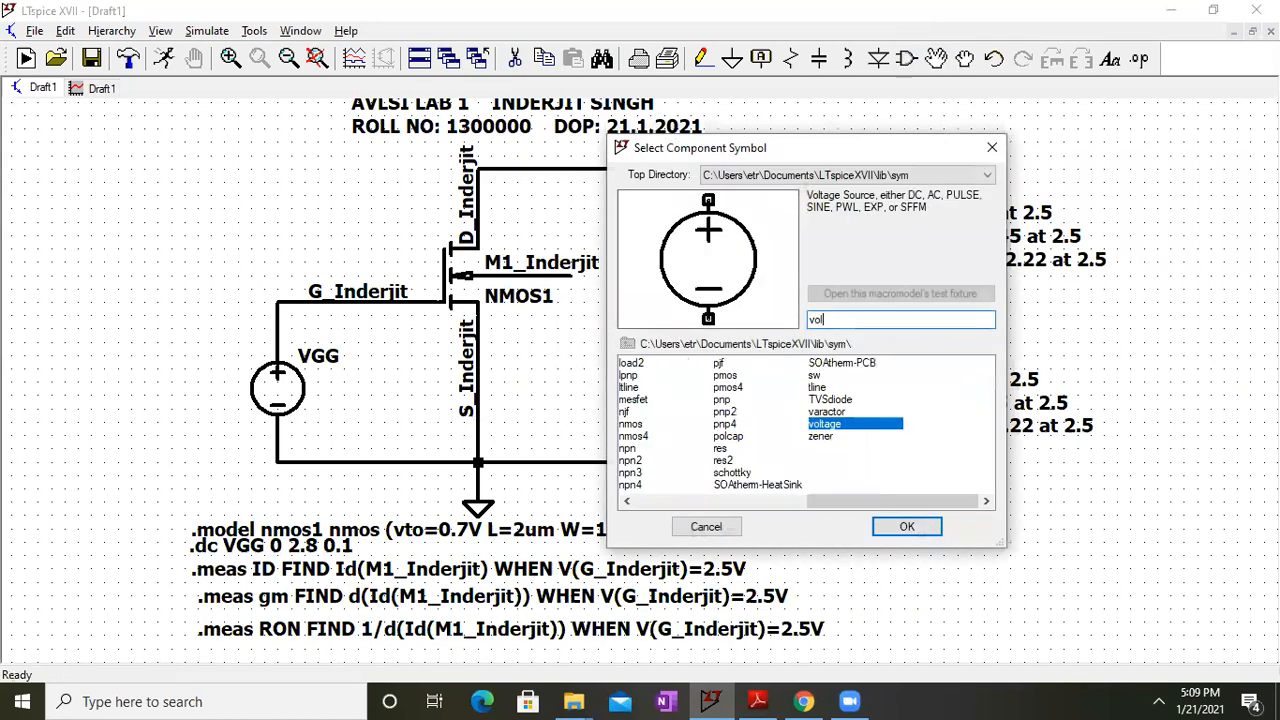
click(915, 530)
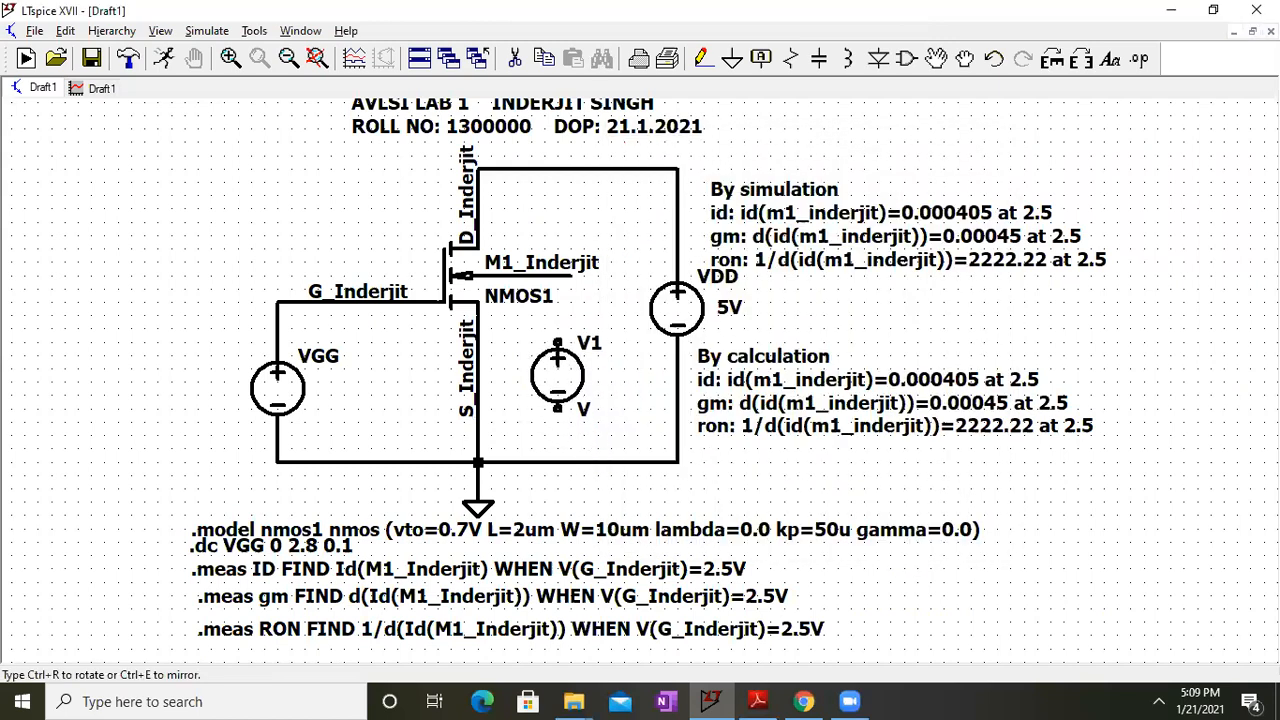
key(r)
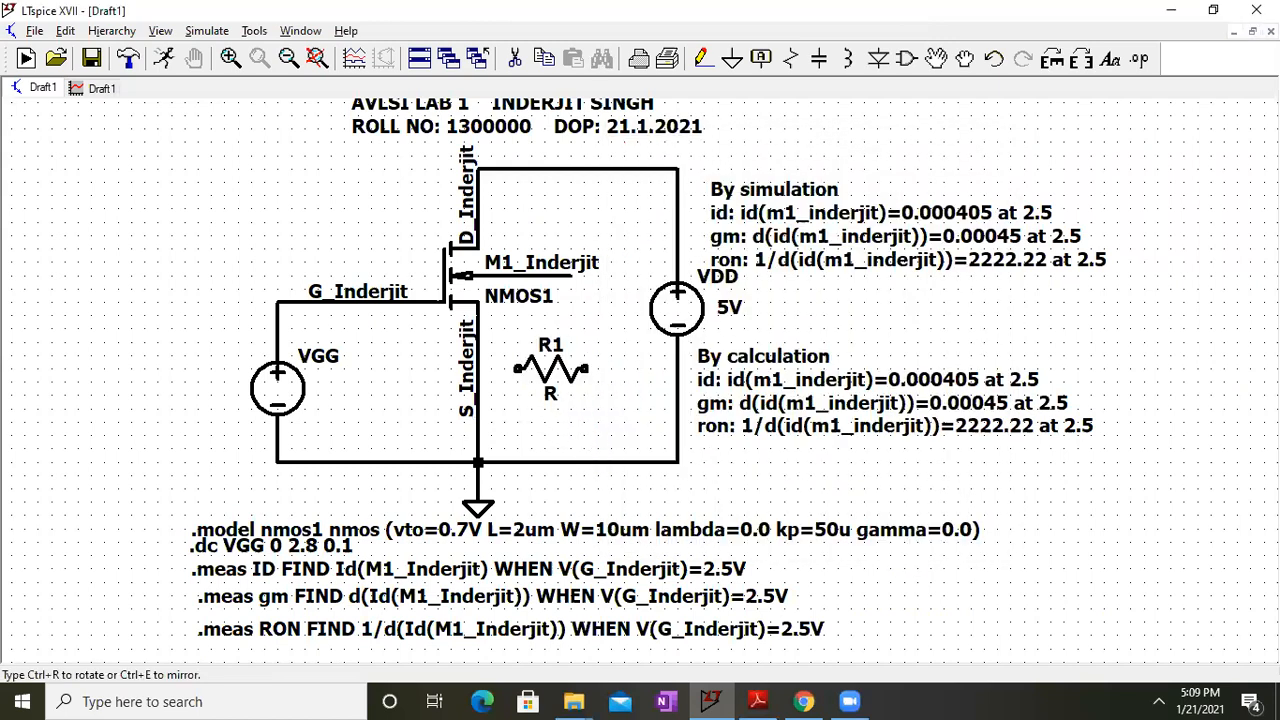
click(577, 397)
key(Escape)
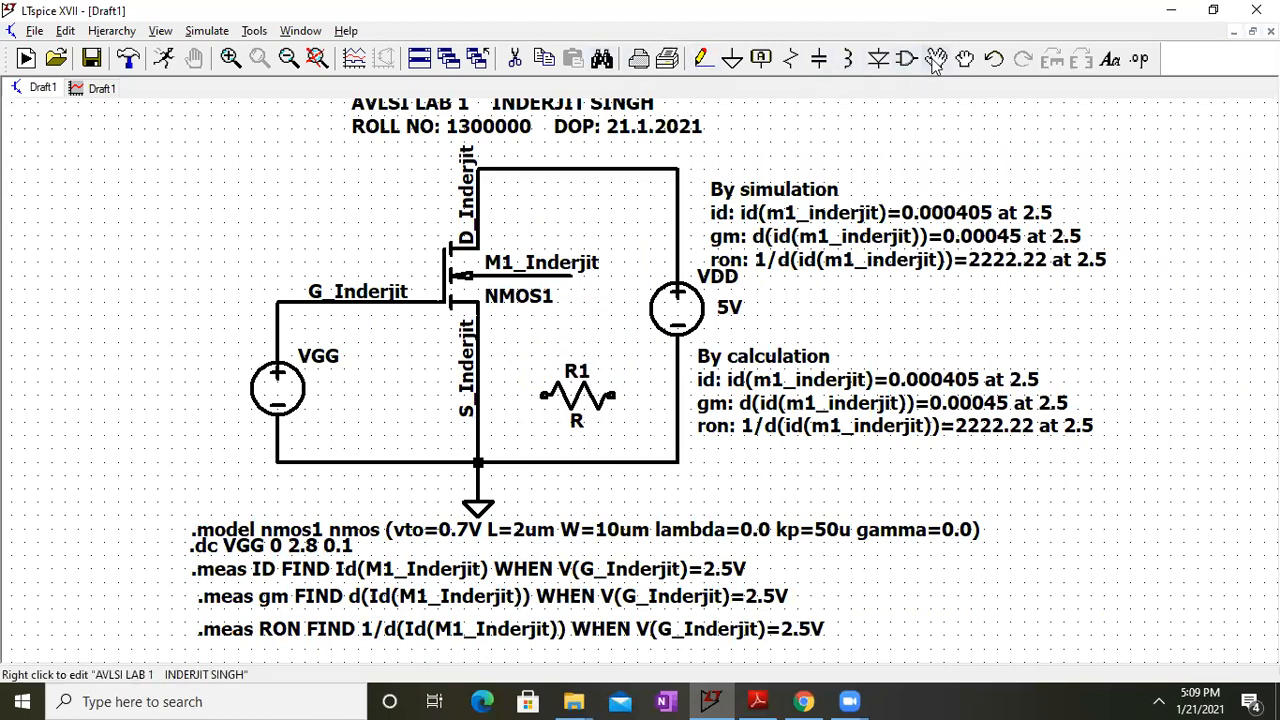
Delete resistor R1 and place voltage source V1 beside the transistor
click(515, 58)
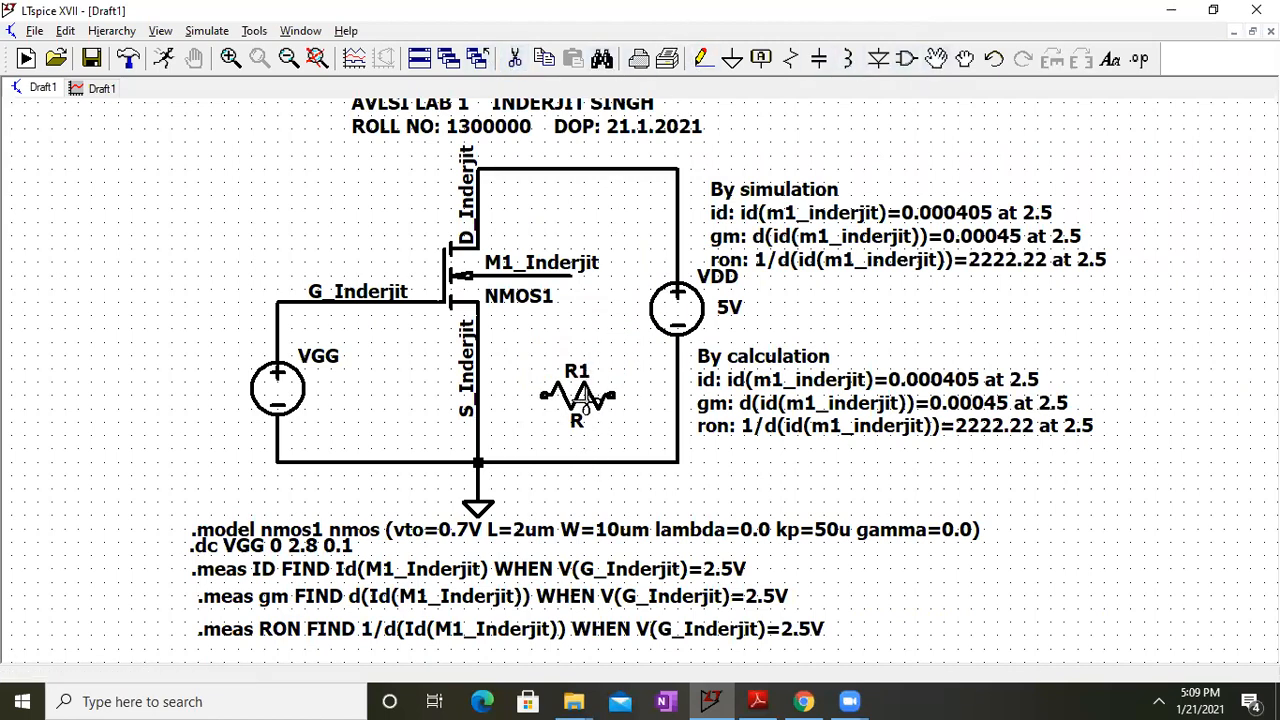
click(586, 401)
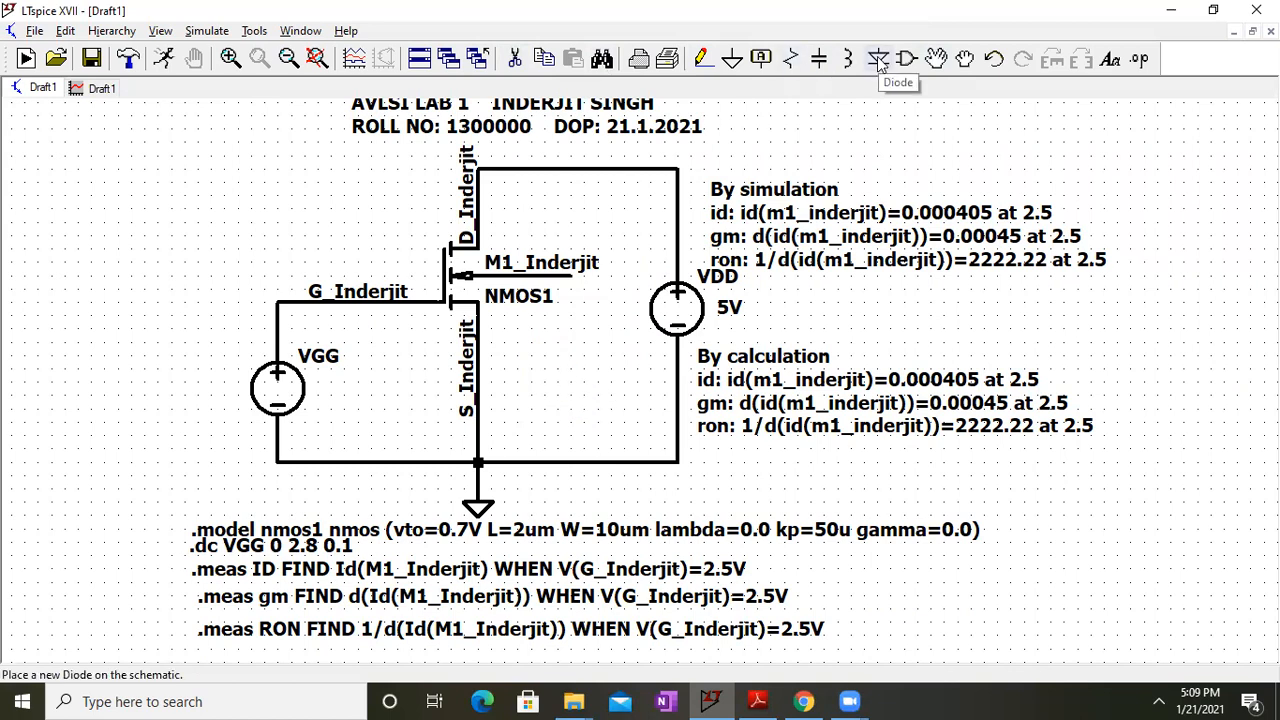
click(907, 59)
text(vo)
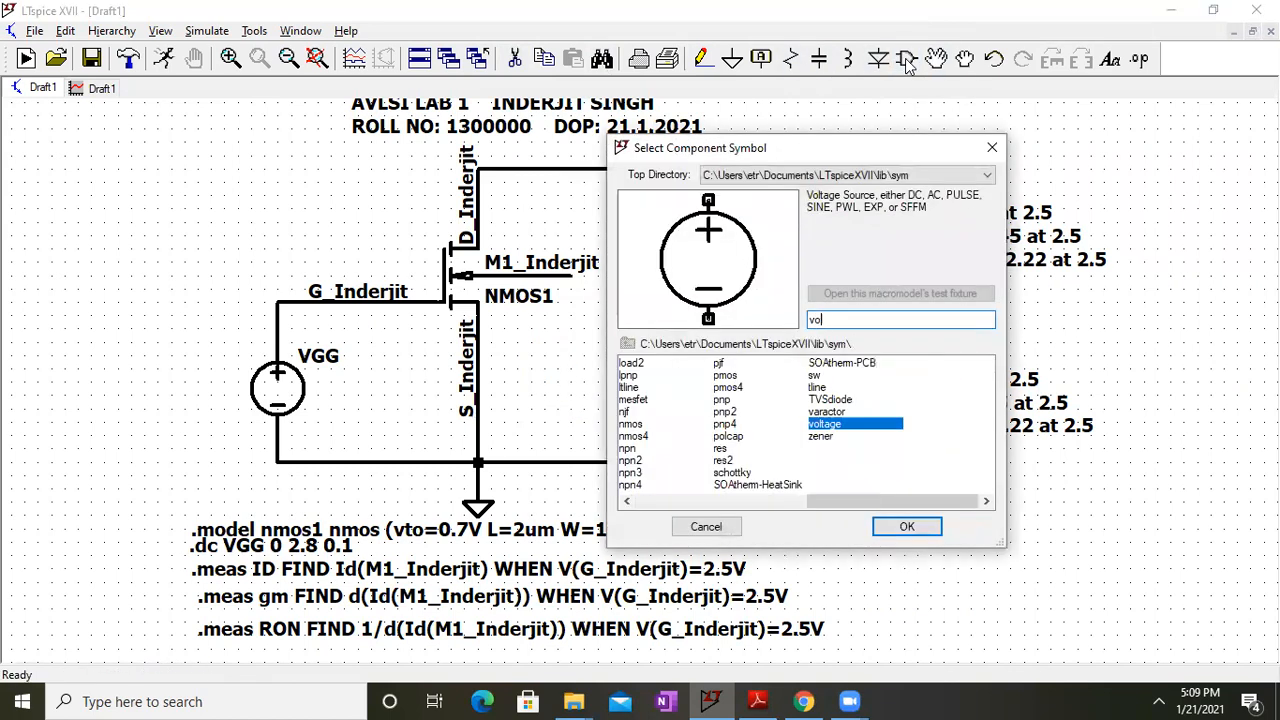
text(l)
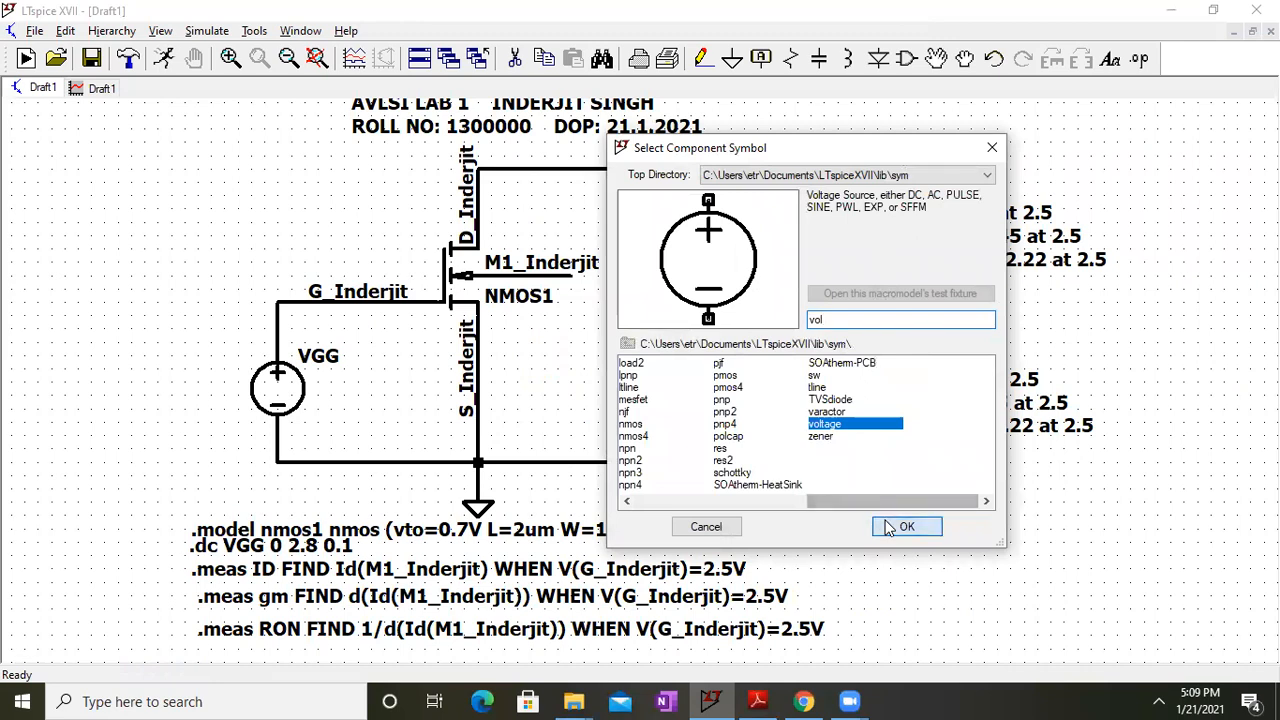
click(906, 526)
click(532, 386)
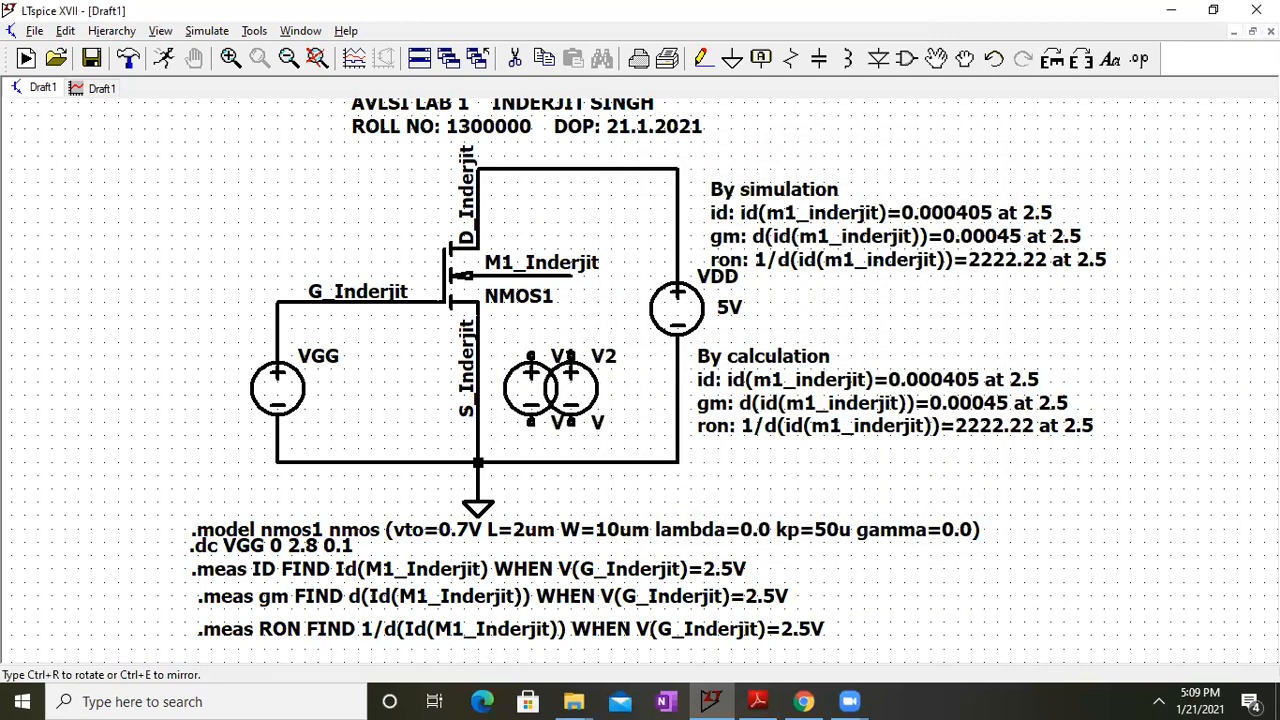
key(Escape)
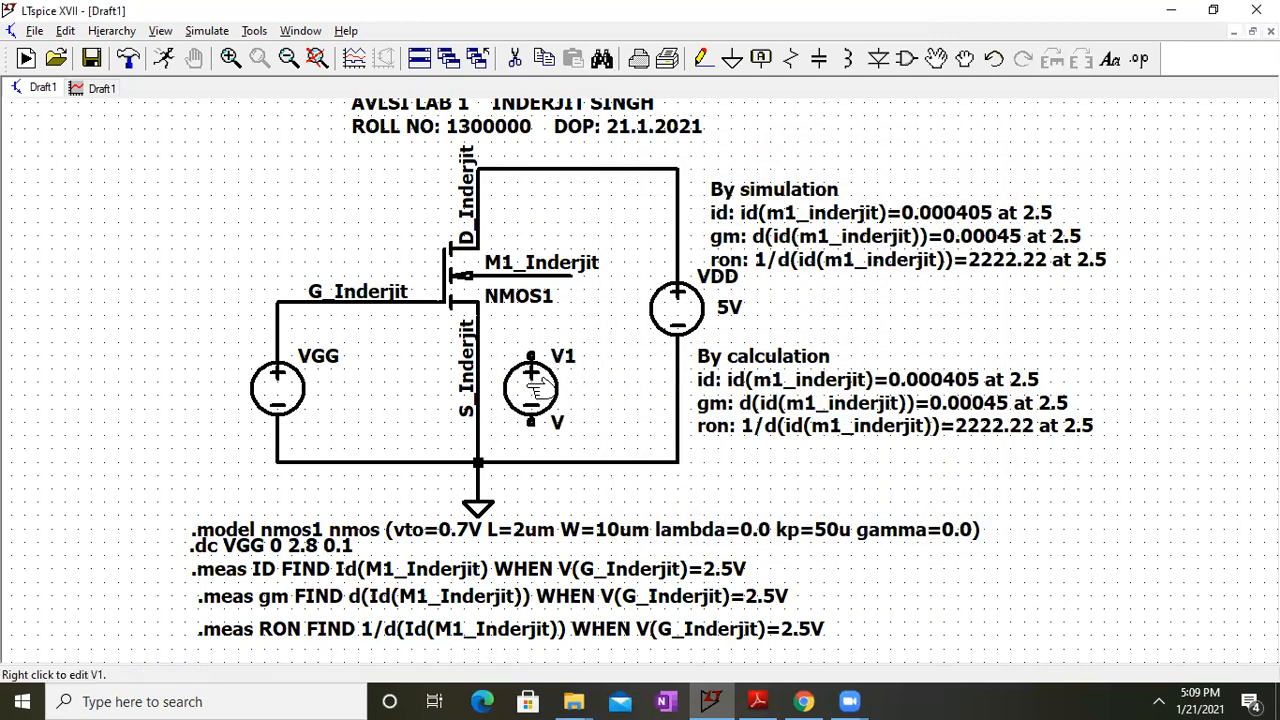
Rotate V1 upside down and reposition it beside the transistor
right_click(540, 389)
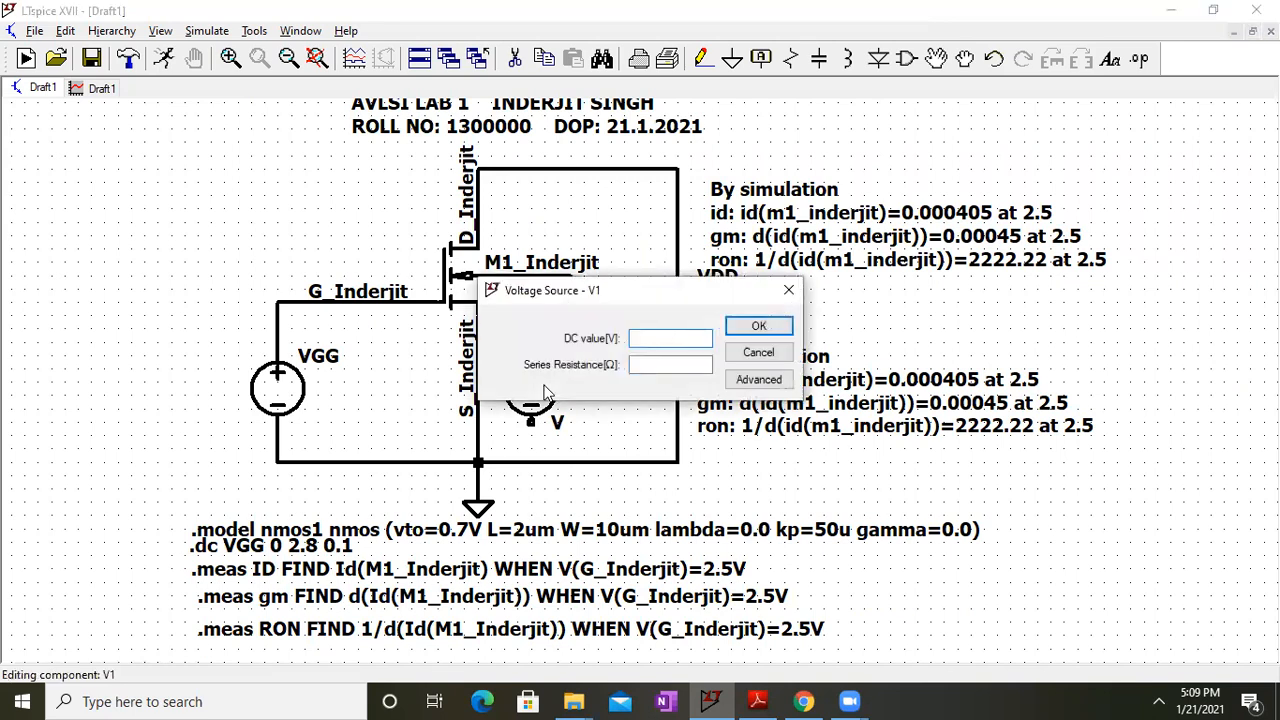
click(789, 290)
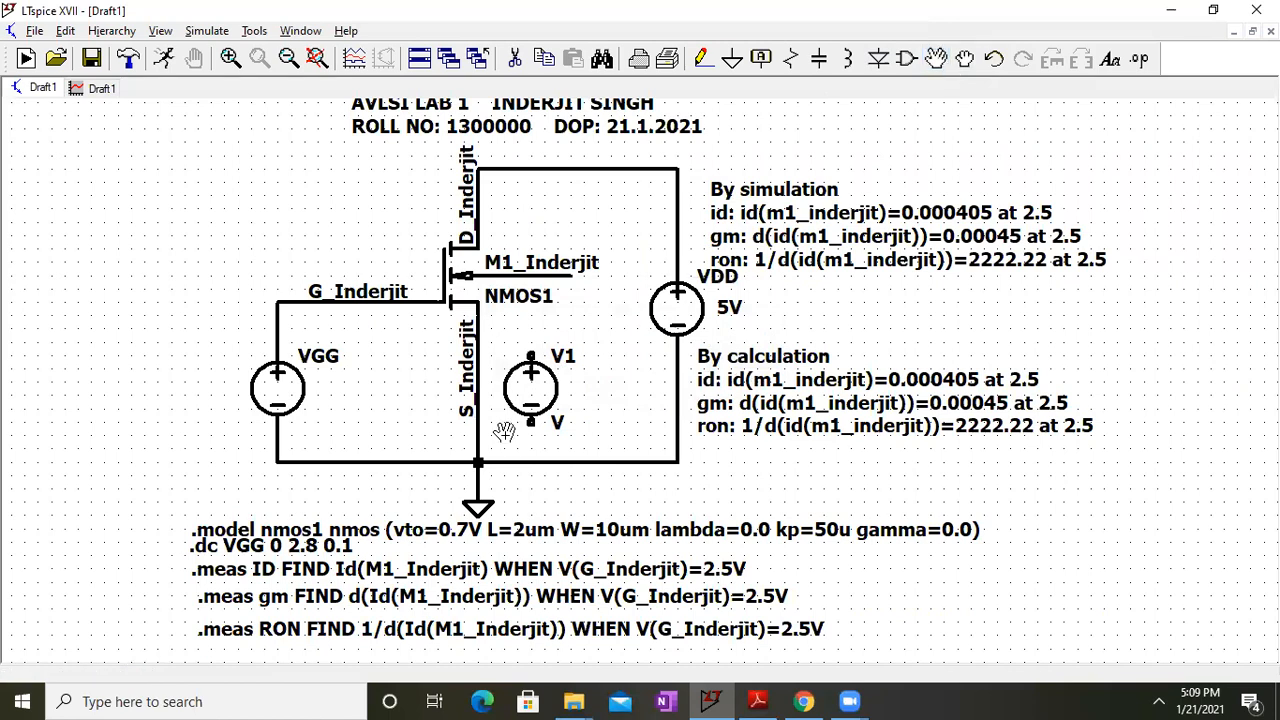
click(545, 375)
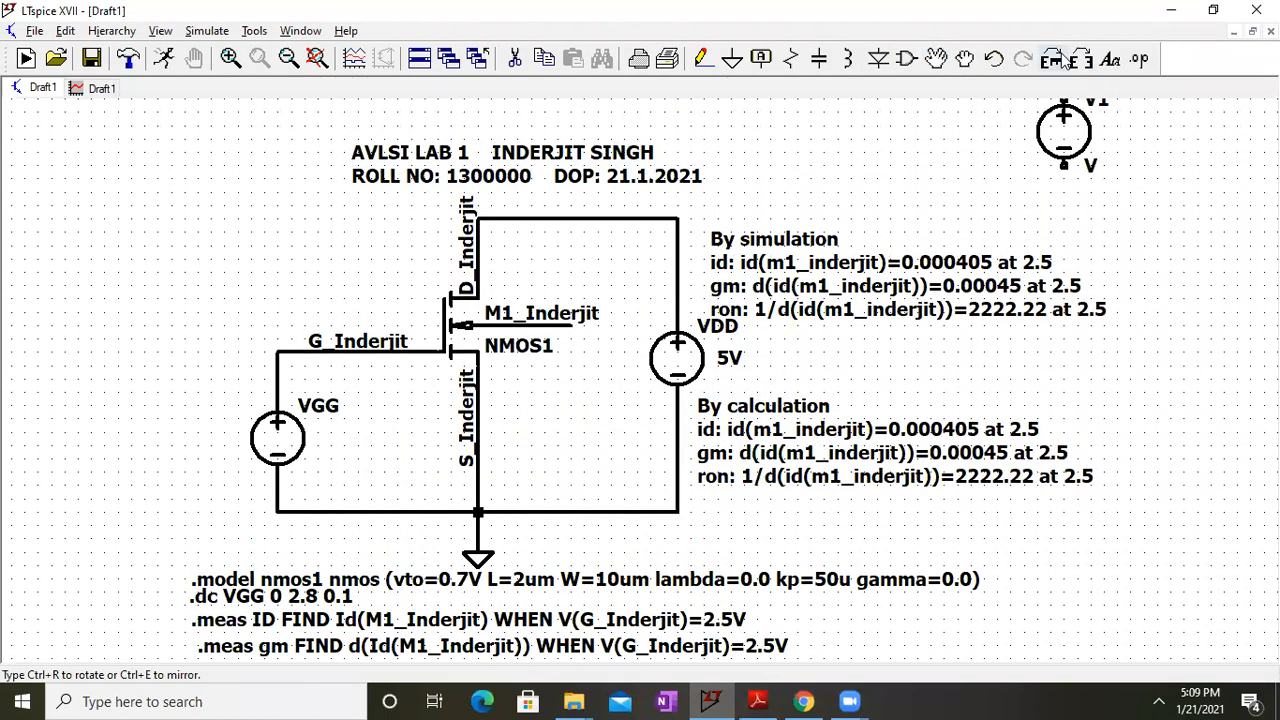
click(1065, 60)
click(1065, 60)
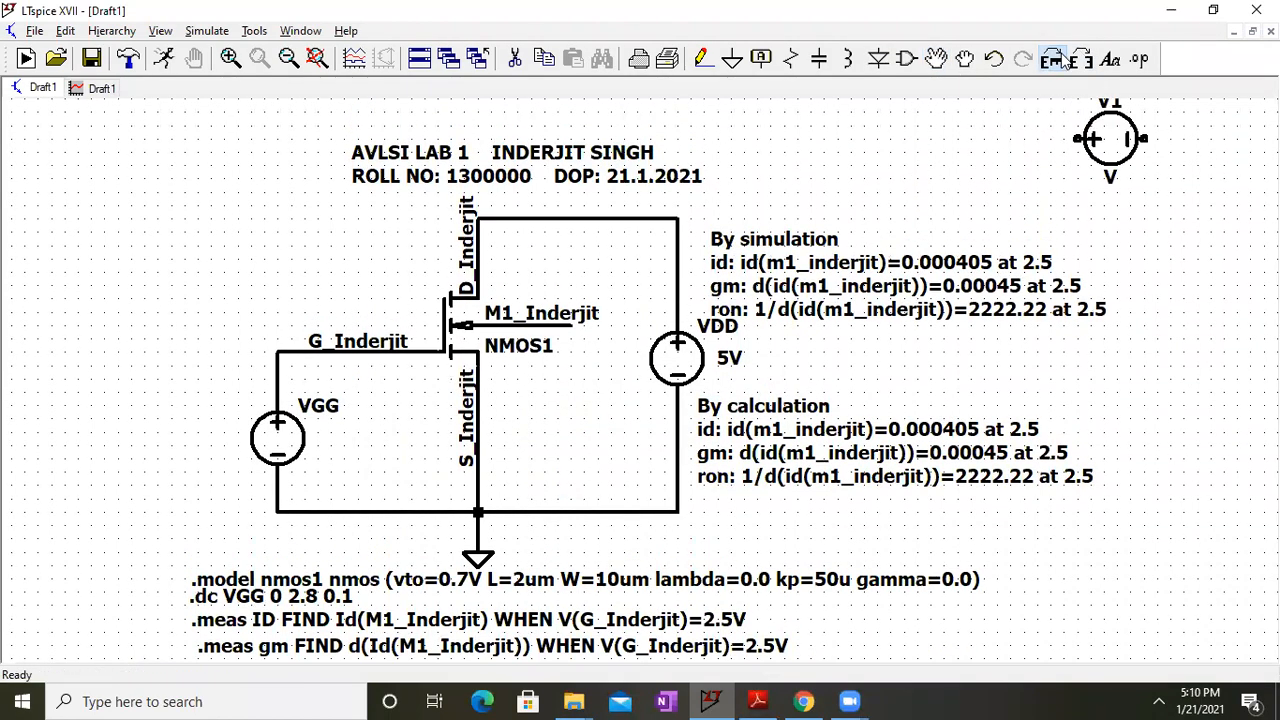
click(1065, 60)
click(1065, 60)
click(1065, 60)
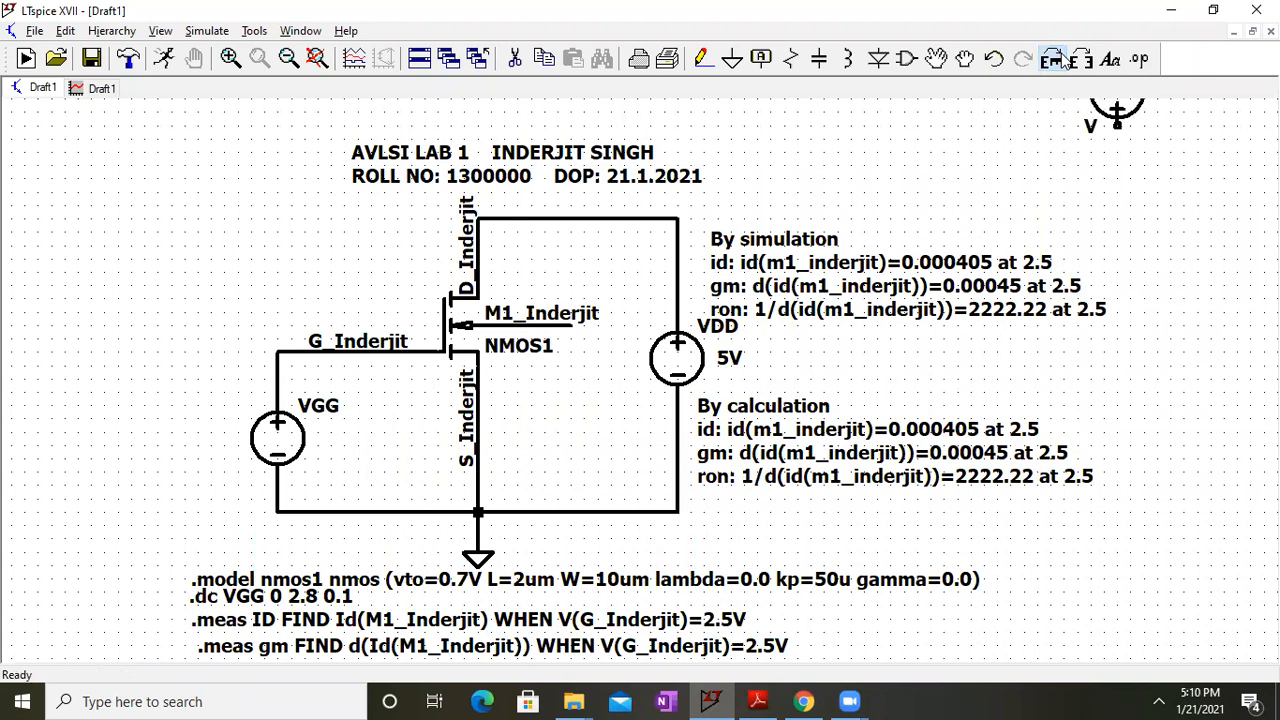
click(537, 443)
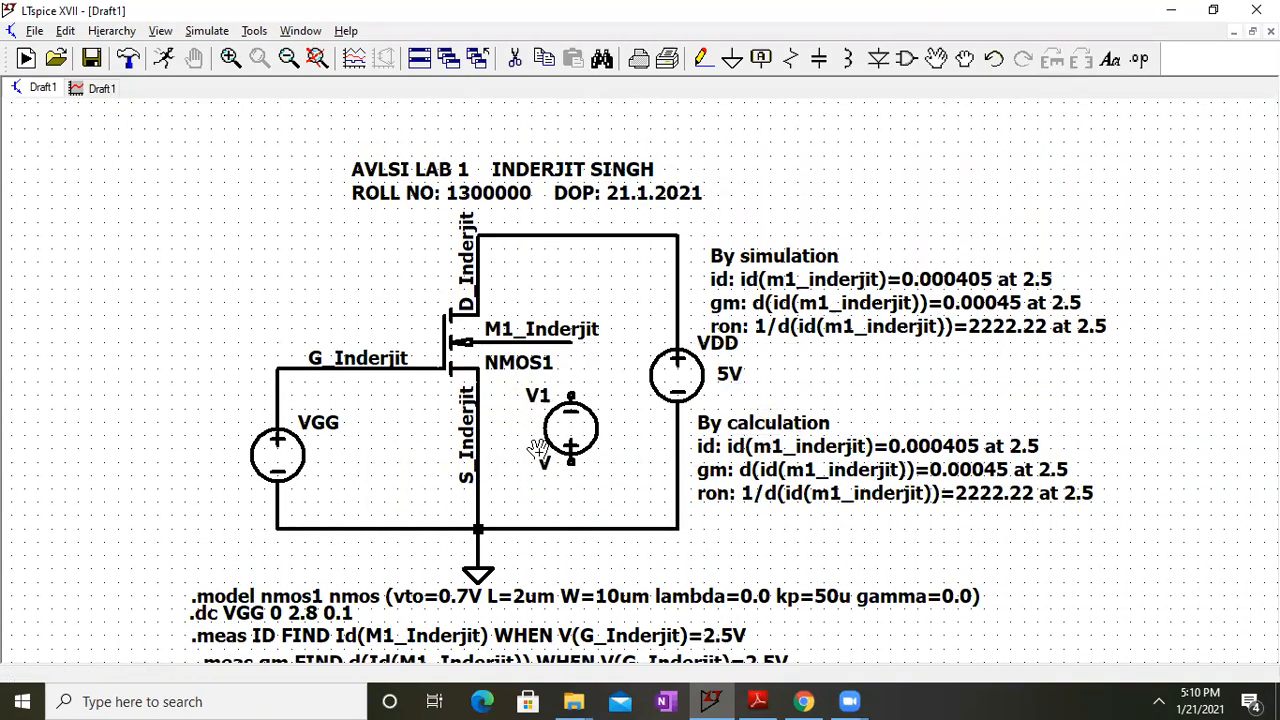
Wire the transistor's body terminal through V1 down to the ground line
click(703, 58)
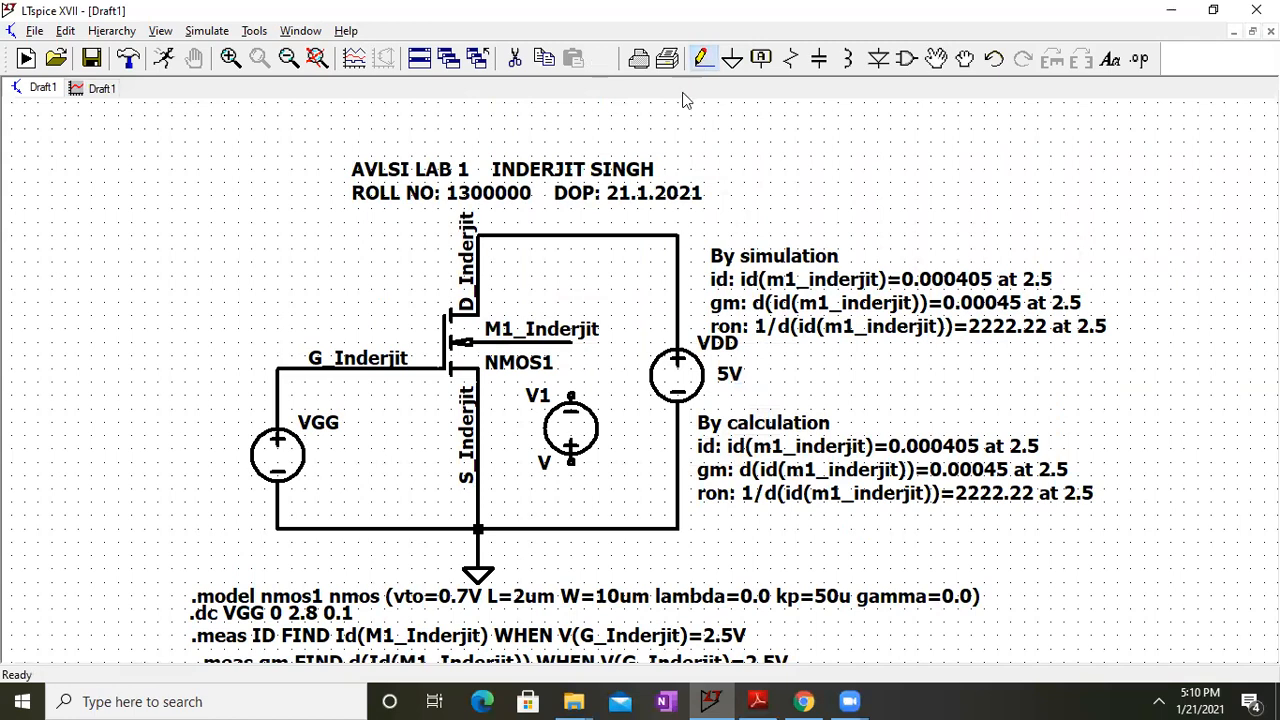
click(571, 343)
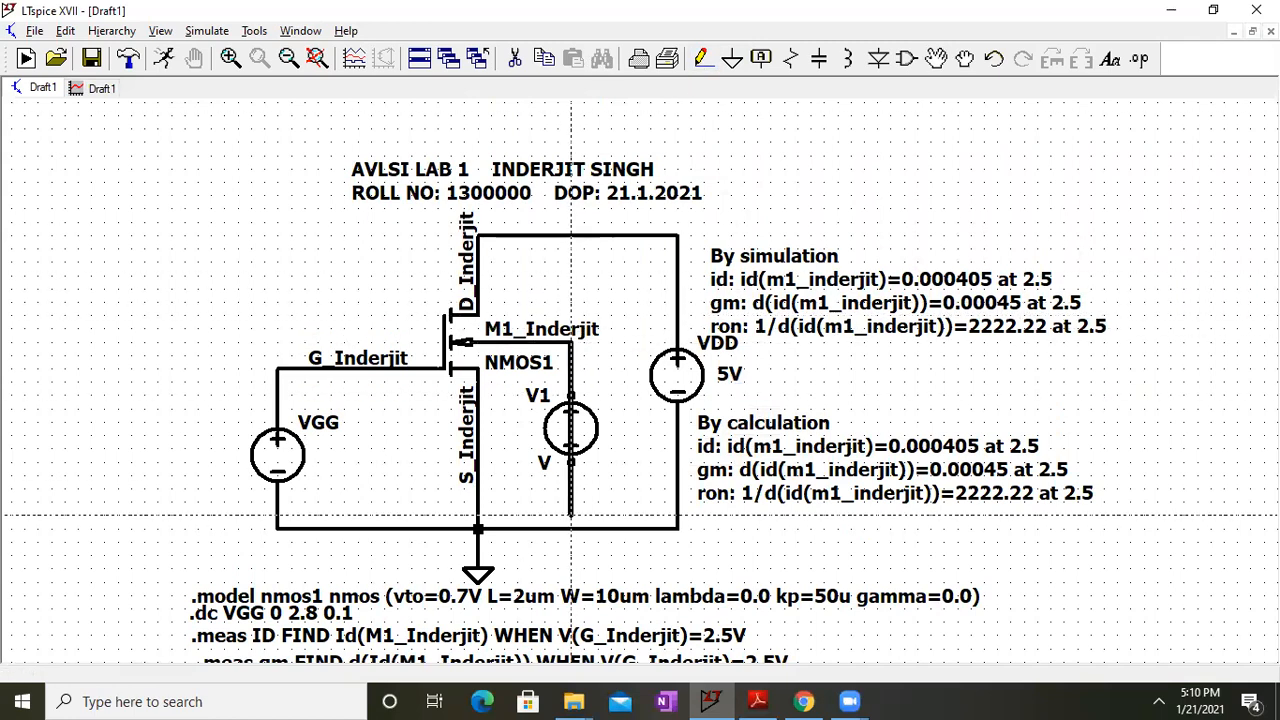
click(571, 528)
right_click(558, 410)
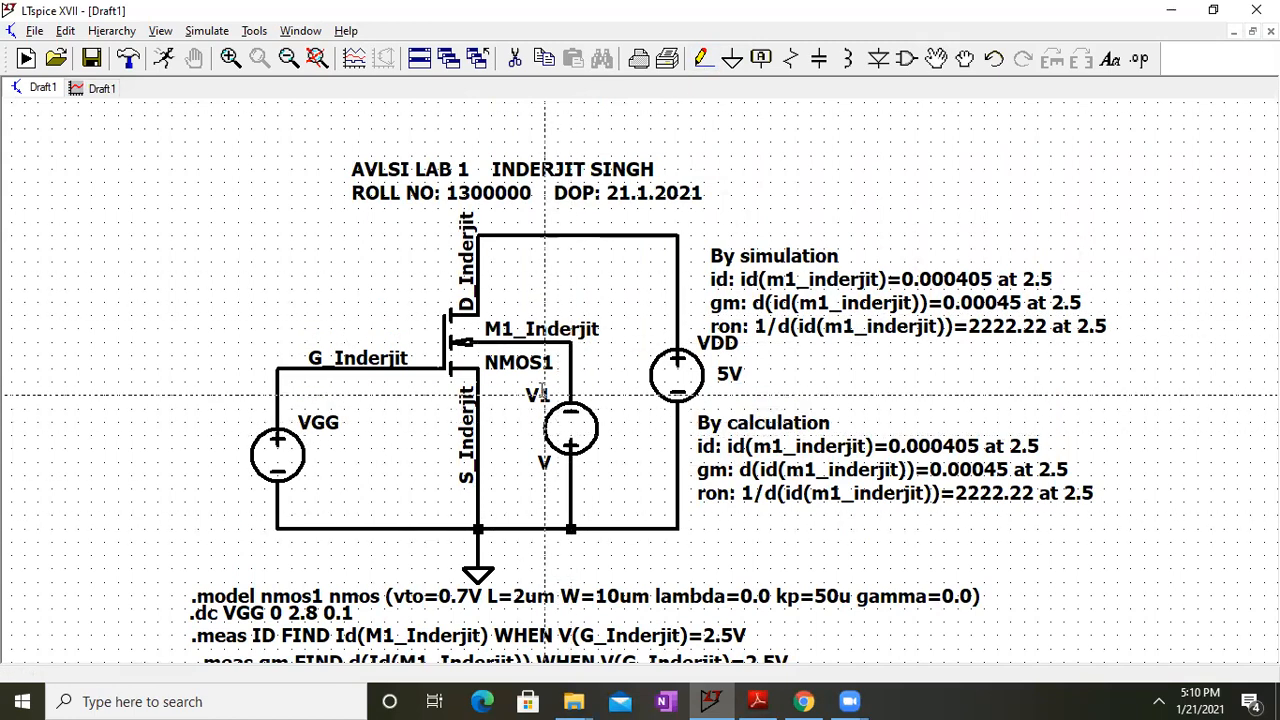
Rename the source to Vsb and apply its voltage source settings
right_click(540, 396)
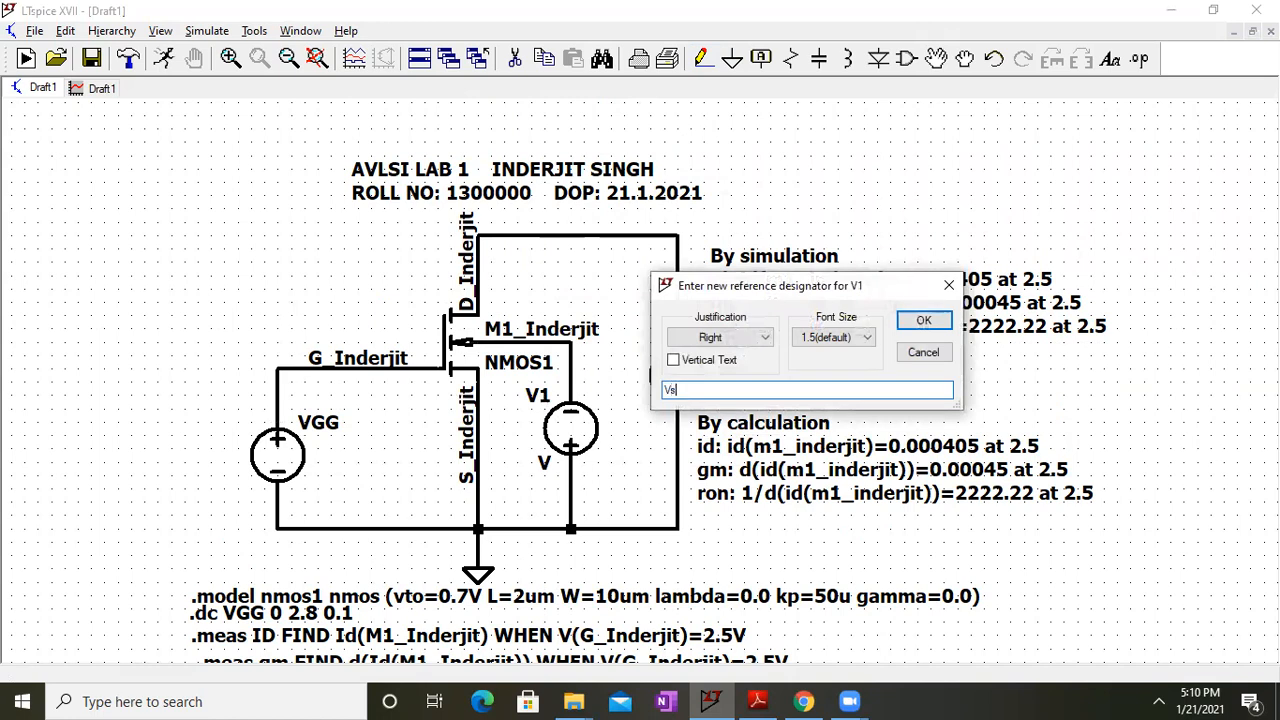
key(Return)
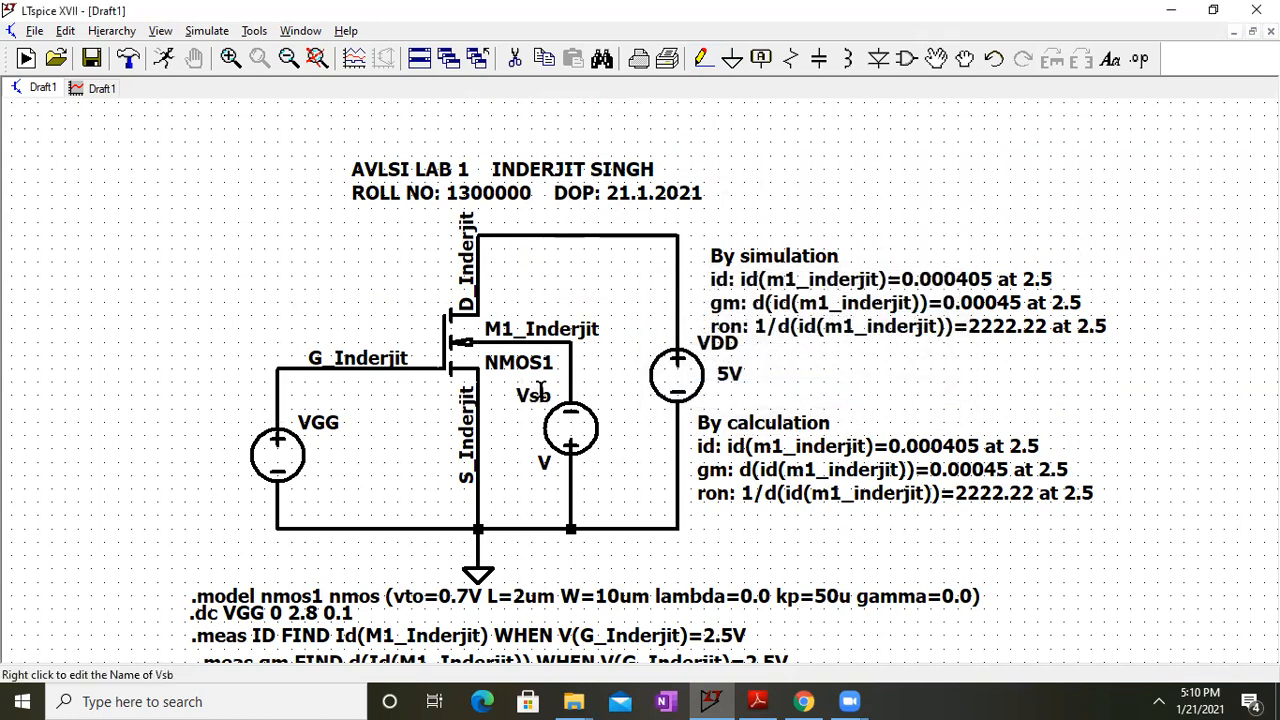
right_click(572, 447)
click(759, 380)
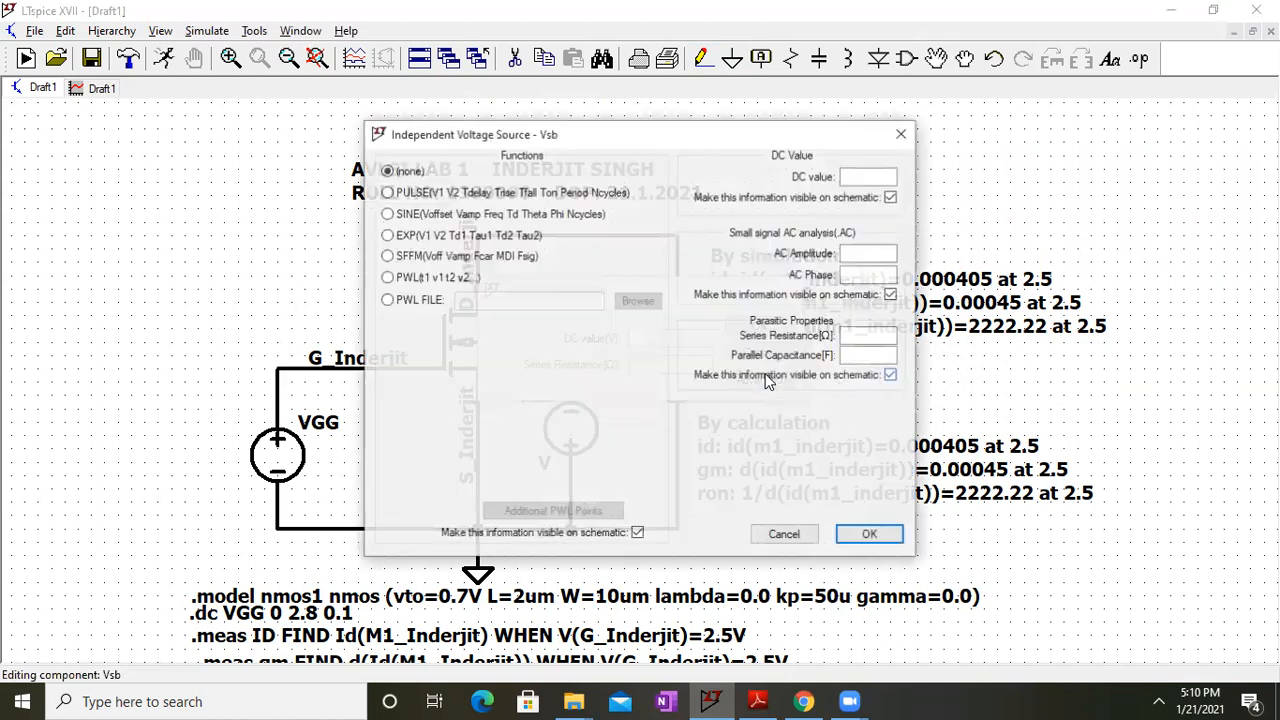
click(865, 536)
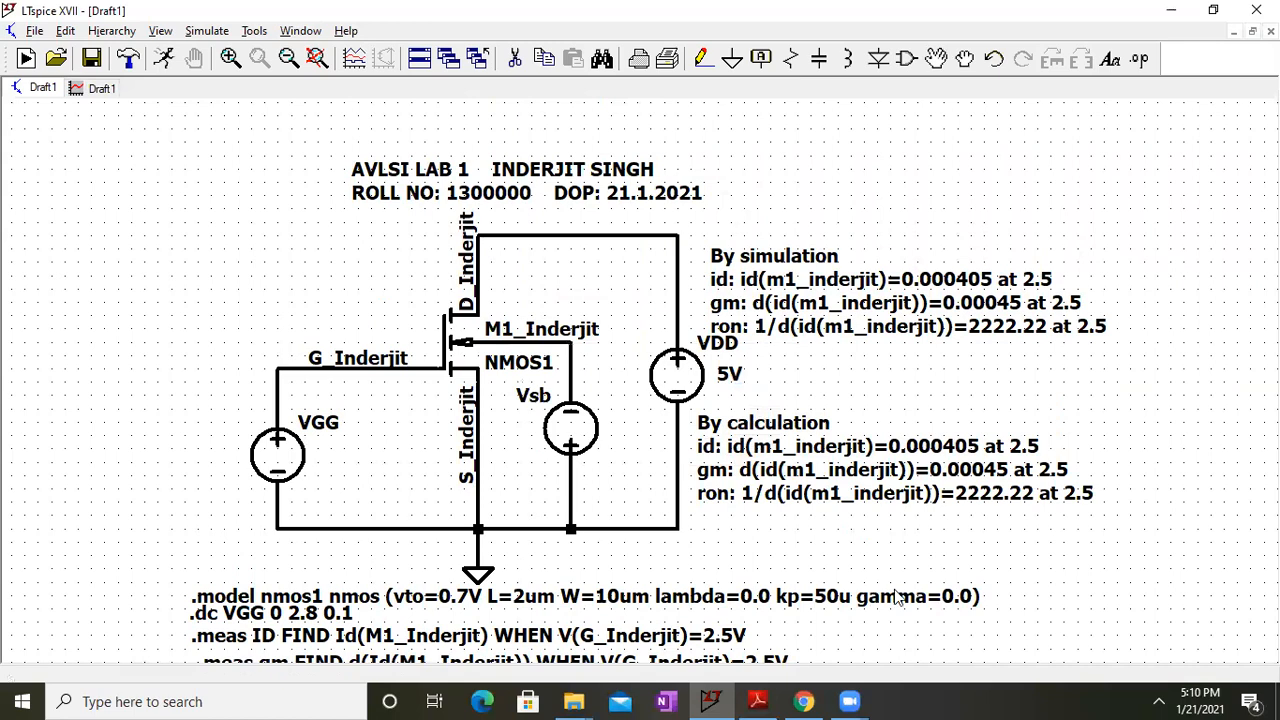
Edit the nmos1 .model to lambda=0.04 and gamma=0.7, then restore the LTspice window size
drag(648, 420, 662, 403)
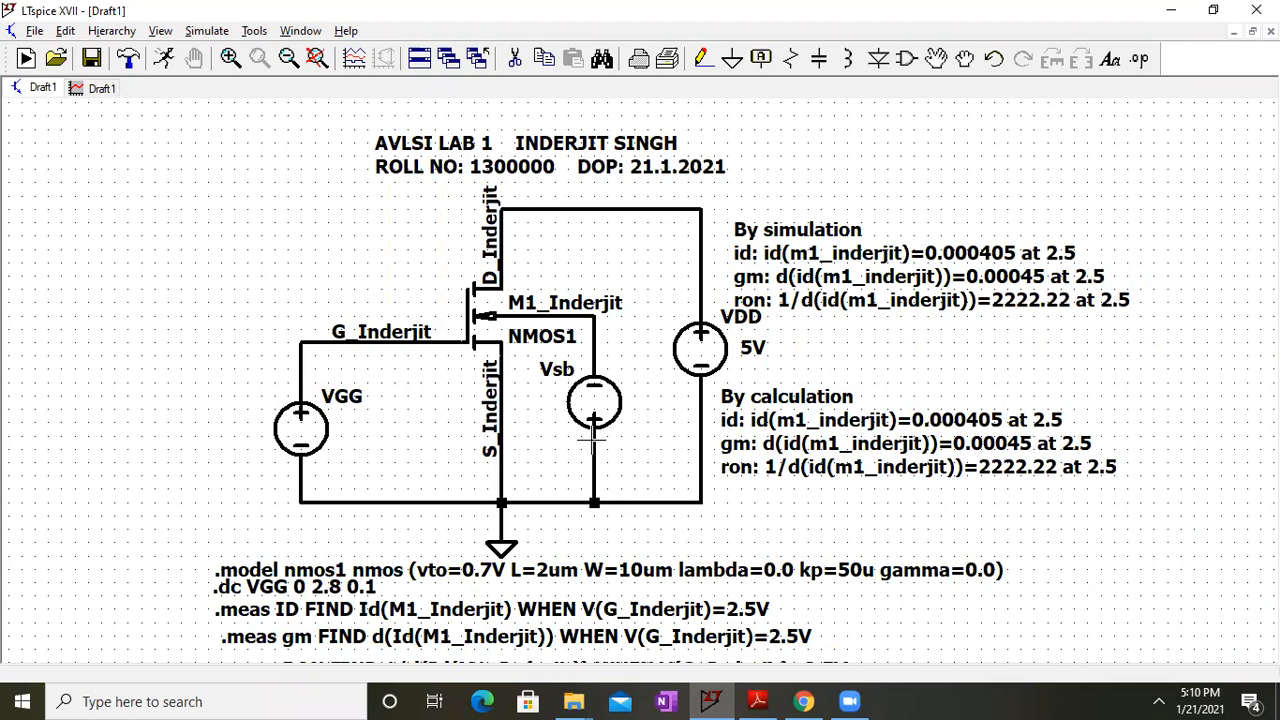
right_click(792, 567)
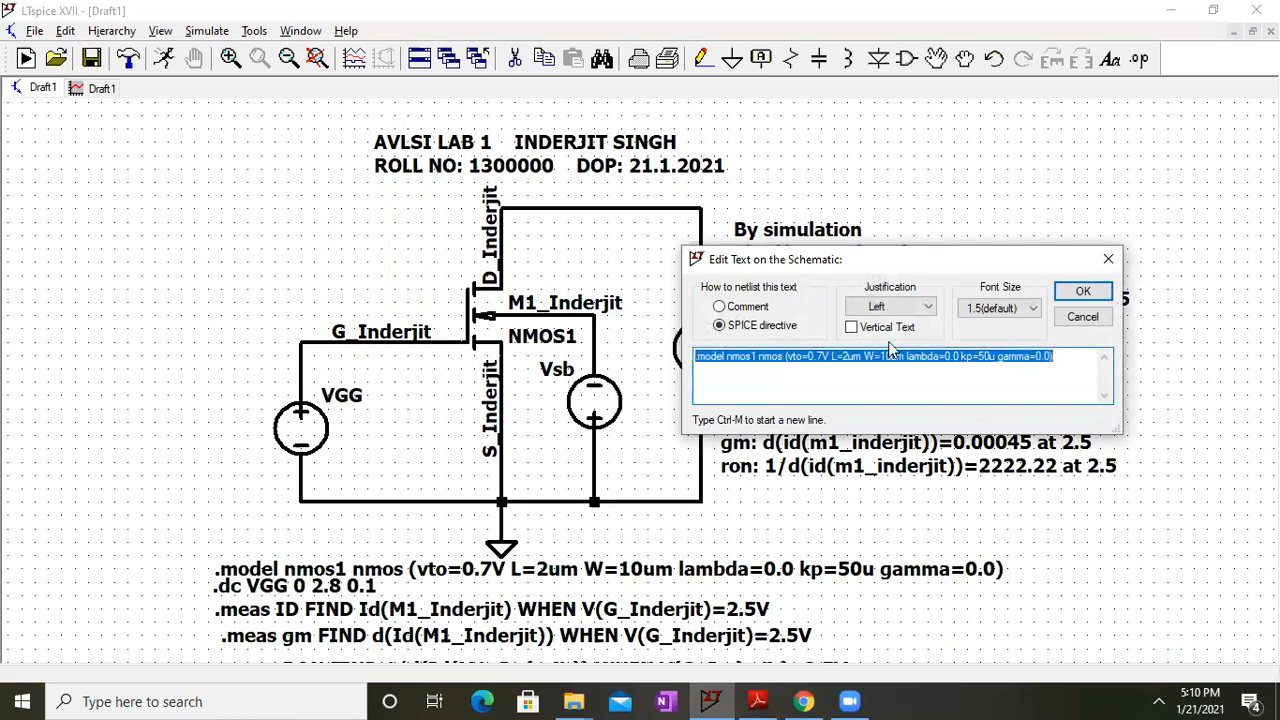
click(958, 357)
text(4)
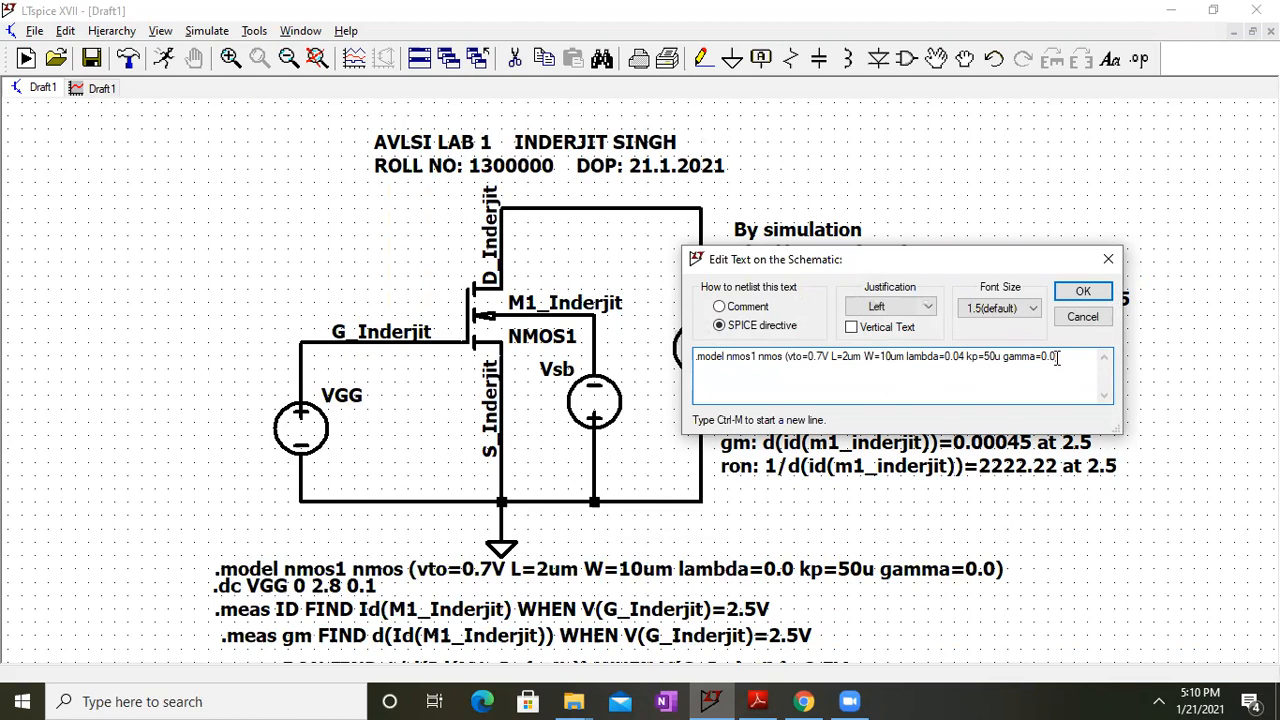
text(7)
key(Return)
double_click(1001, 9)
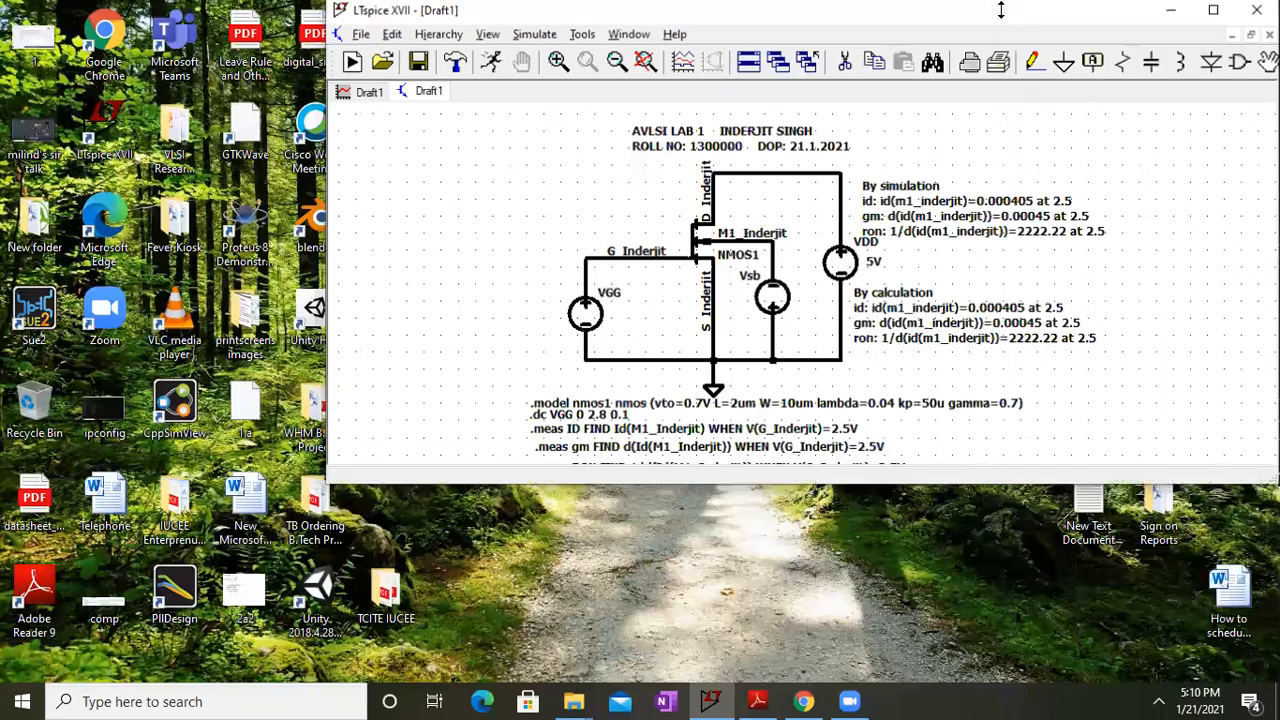
drag(866, 490, 866, 686)
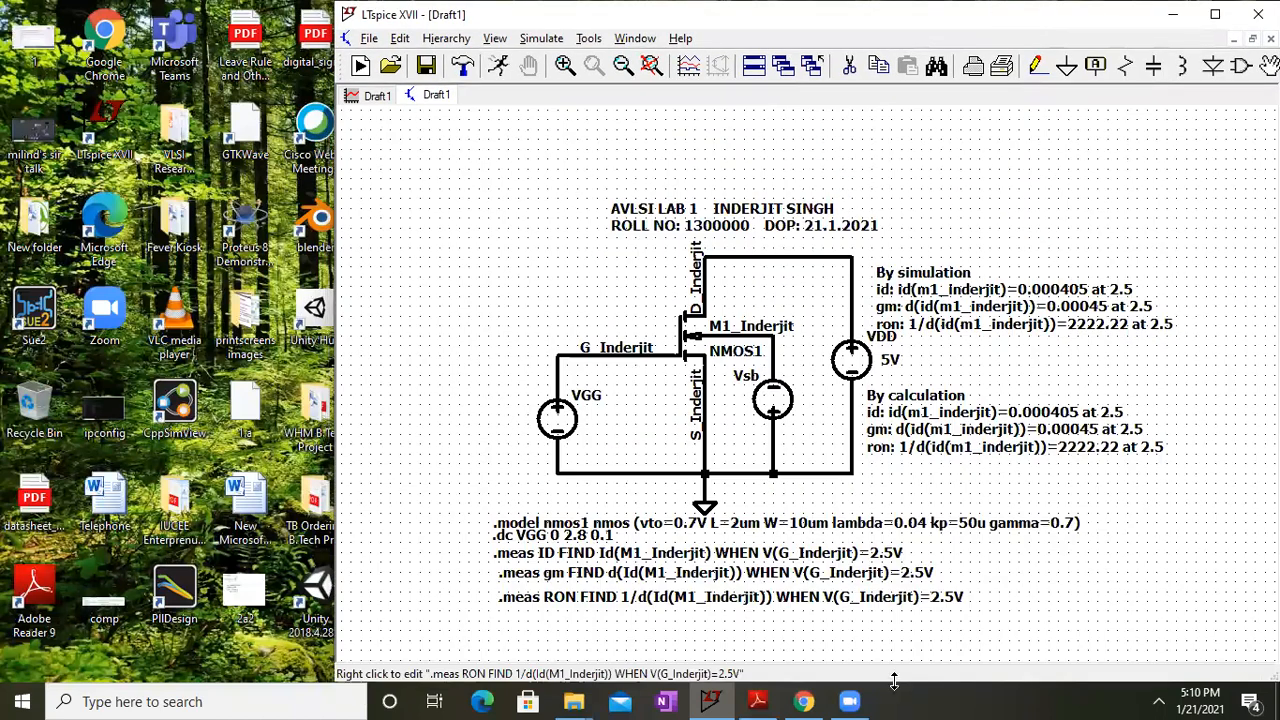
Scroll the handout to the gamma results table, shrink the Reader window, and return to LTspice
click(757, 701)
drag(776, 476, 636, 328)
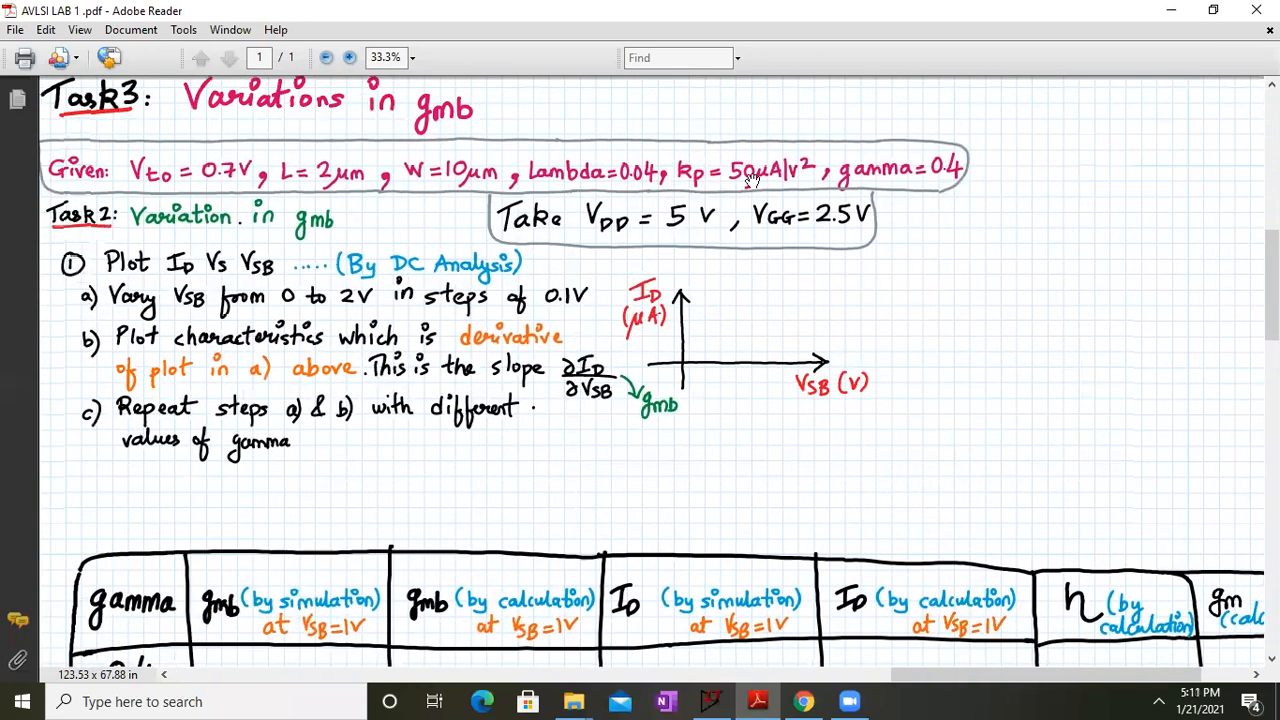
scroll(250, 463, down, 5)
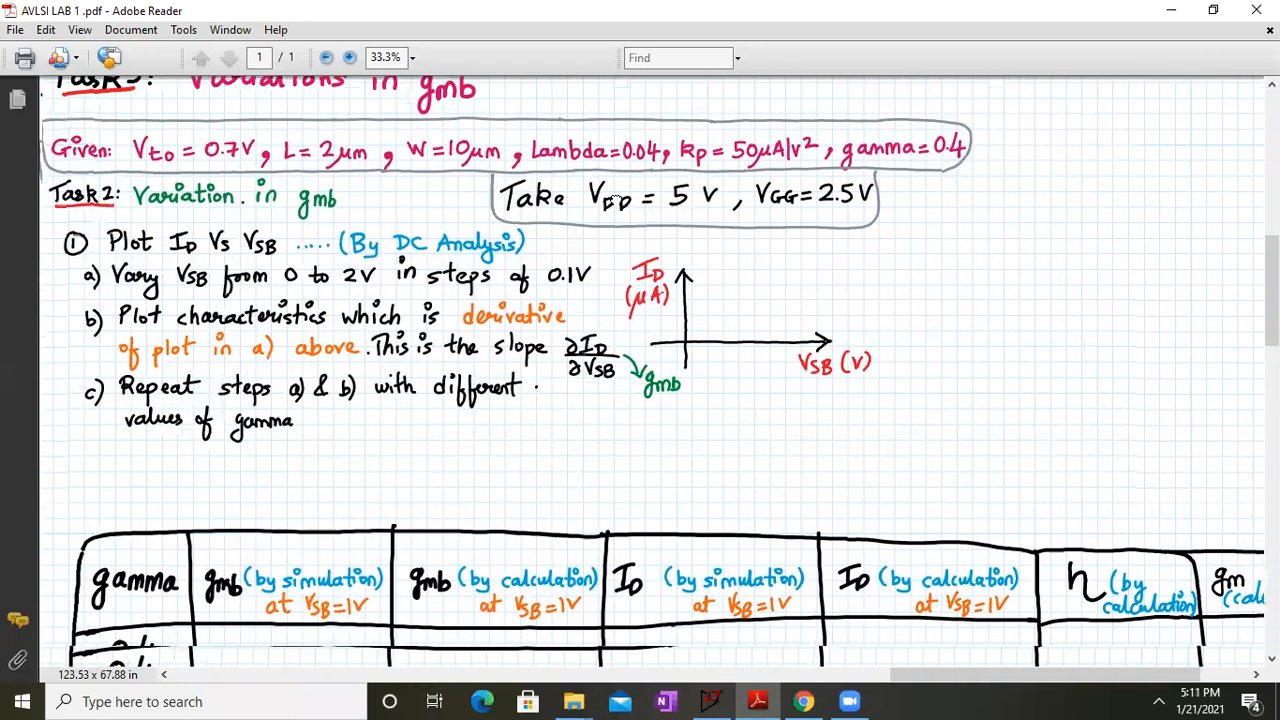
drag(250, 463, 221, 464)
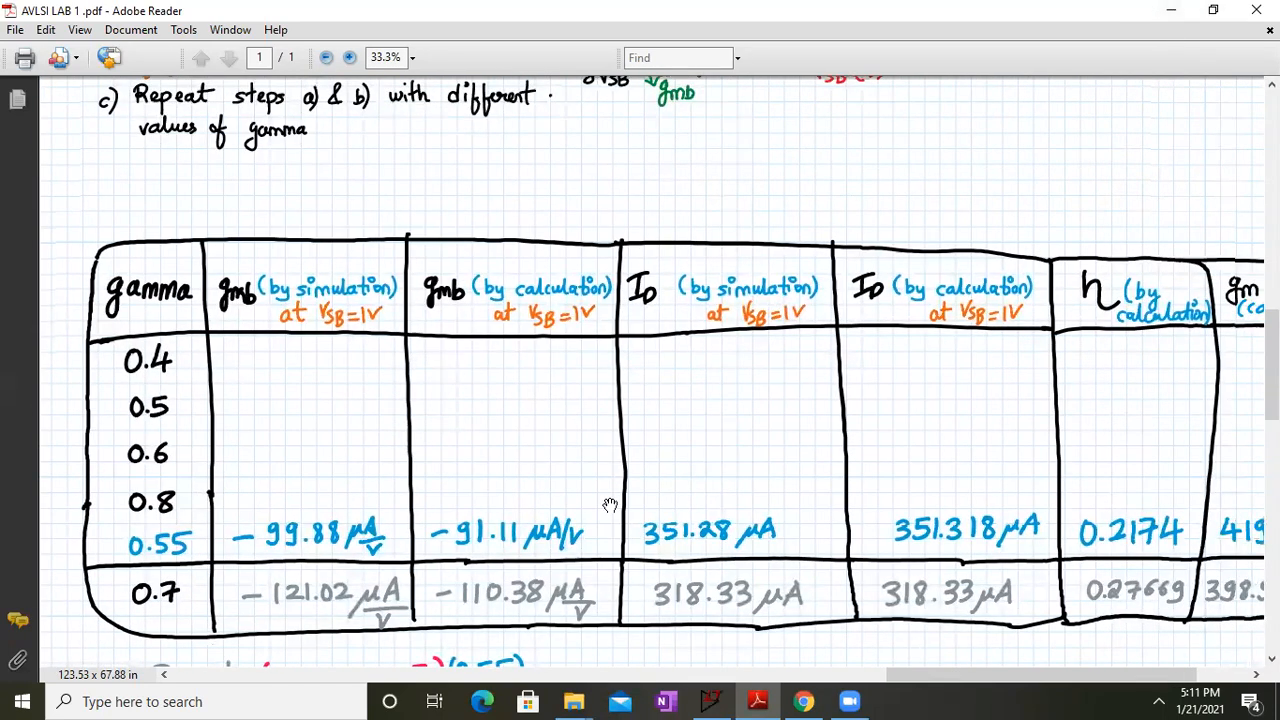
drag(845, 125, 844, 316)
scroll(845, 316, down, 5)
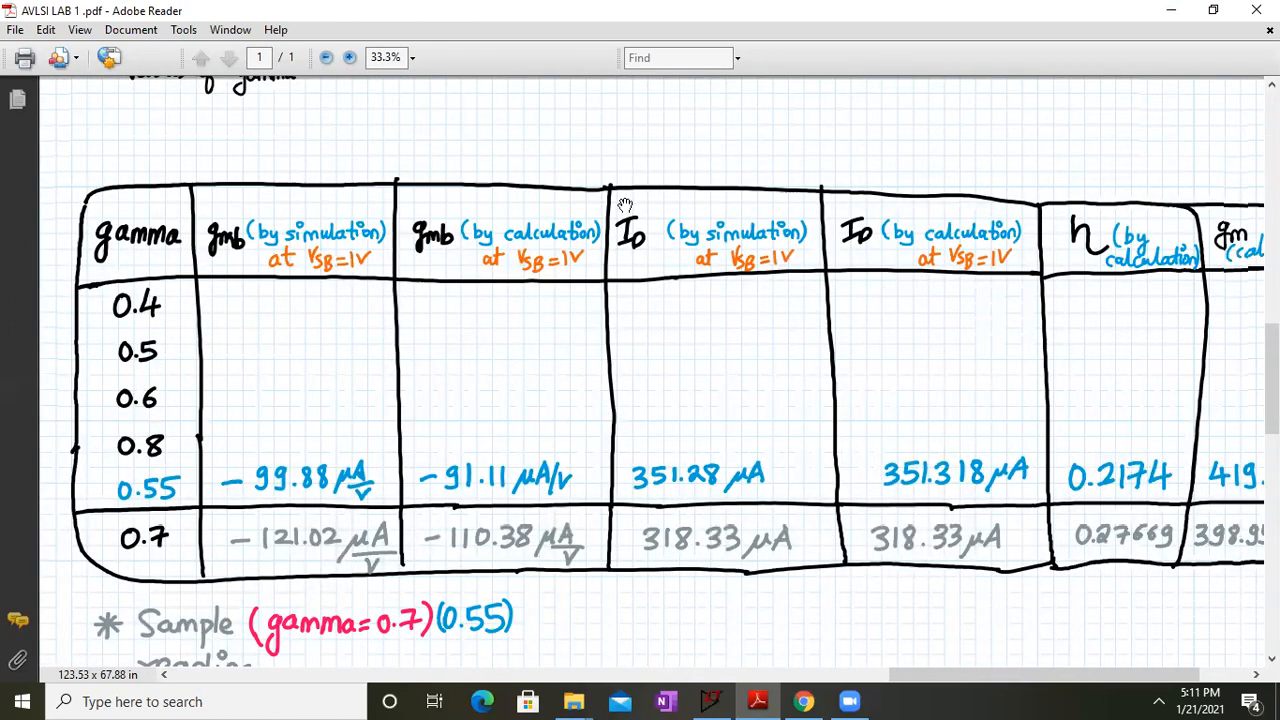
drag(626, 200, 670, 472)
scroll(670, 472, up, 5)
scroll(667, 474, up, 1)
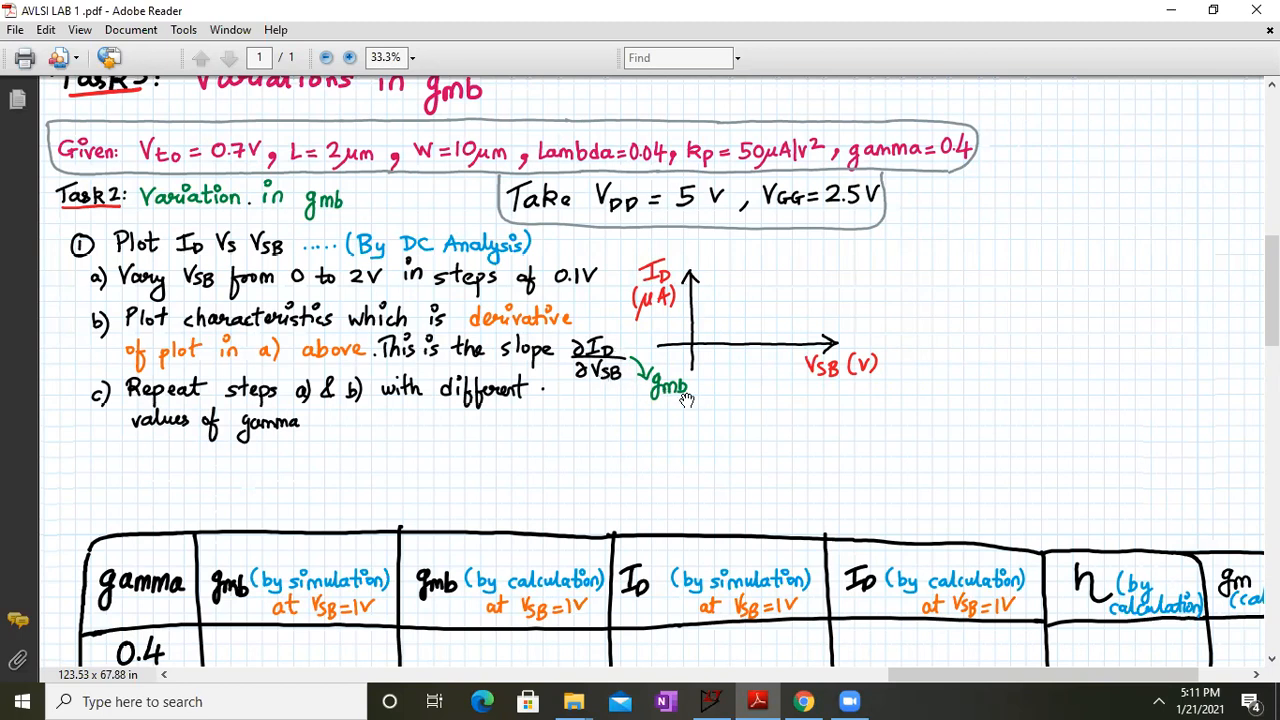
scroll(529, 405, down, 5)
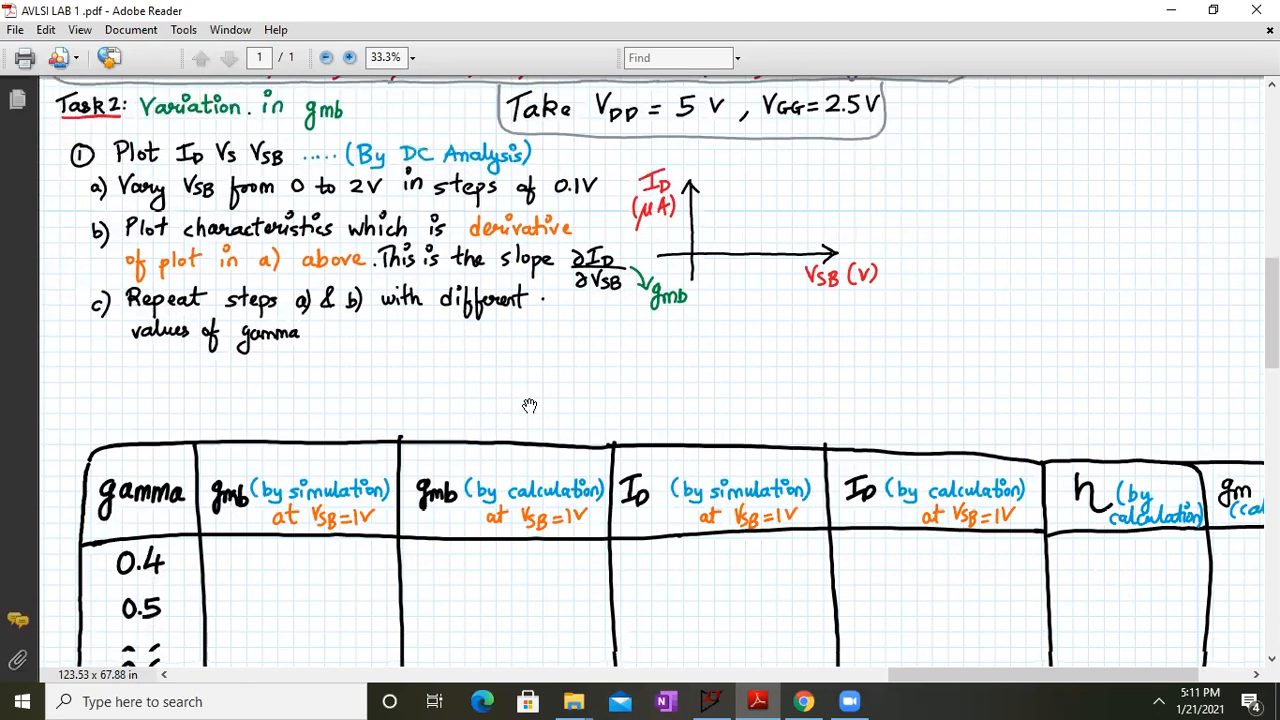
scroll(529, 405, down, 1)
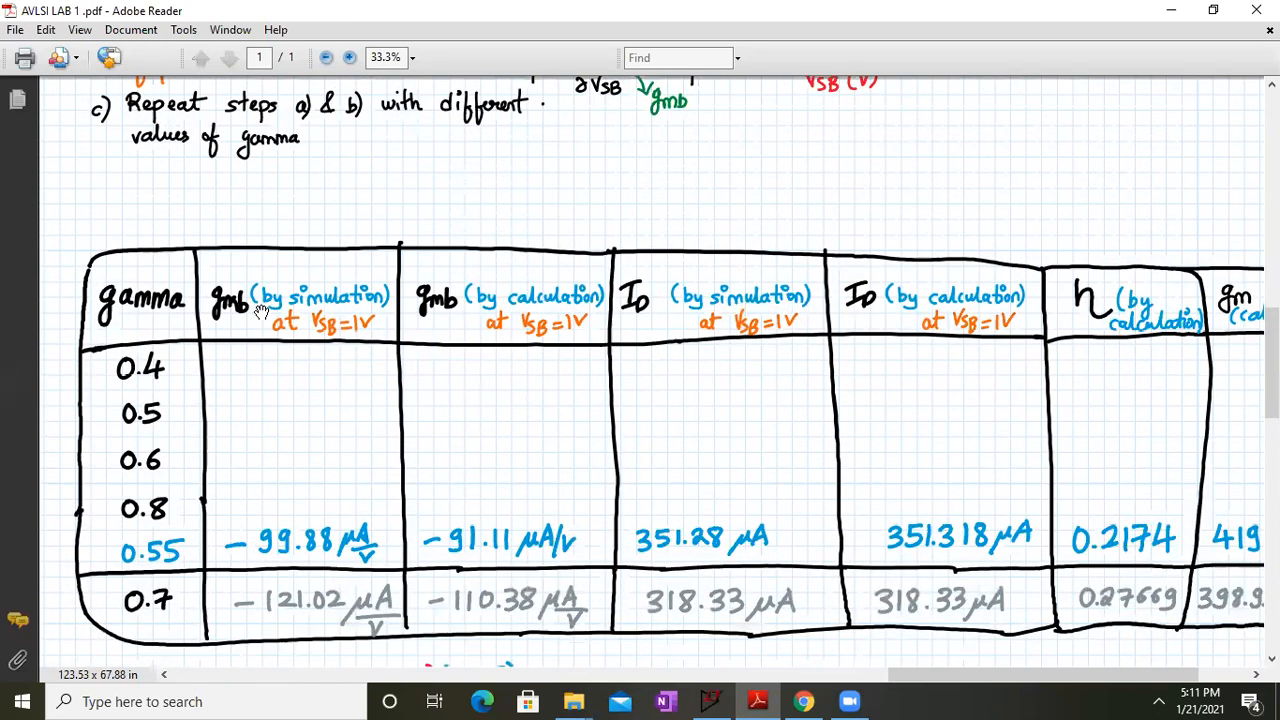
mouse_move(1157, 400)
mouse_down()
mouse_move(876, 421)
mouse_move(1000, 392)
mouse_move(1250, 378)
mouse_move(1144, 384)
mouse_up()
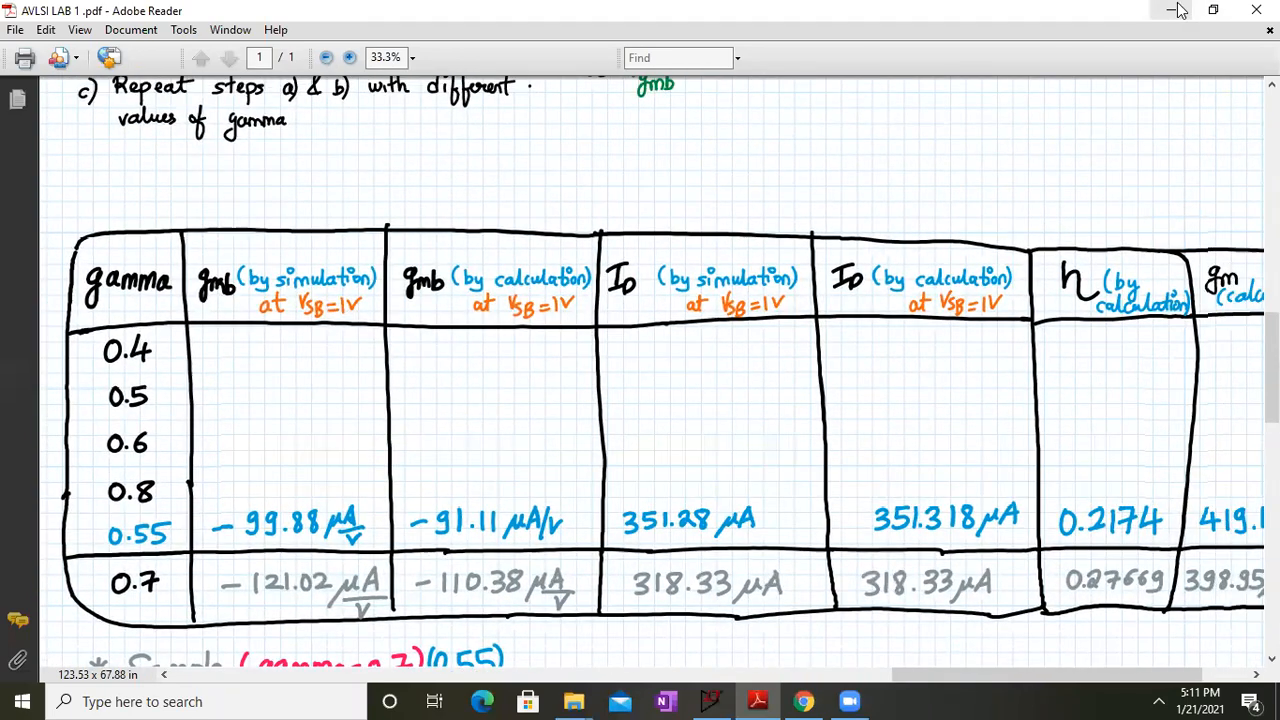
click(1210, 9)
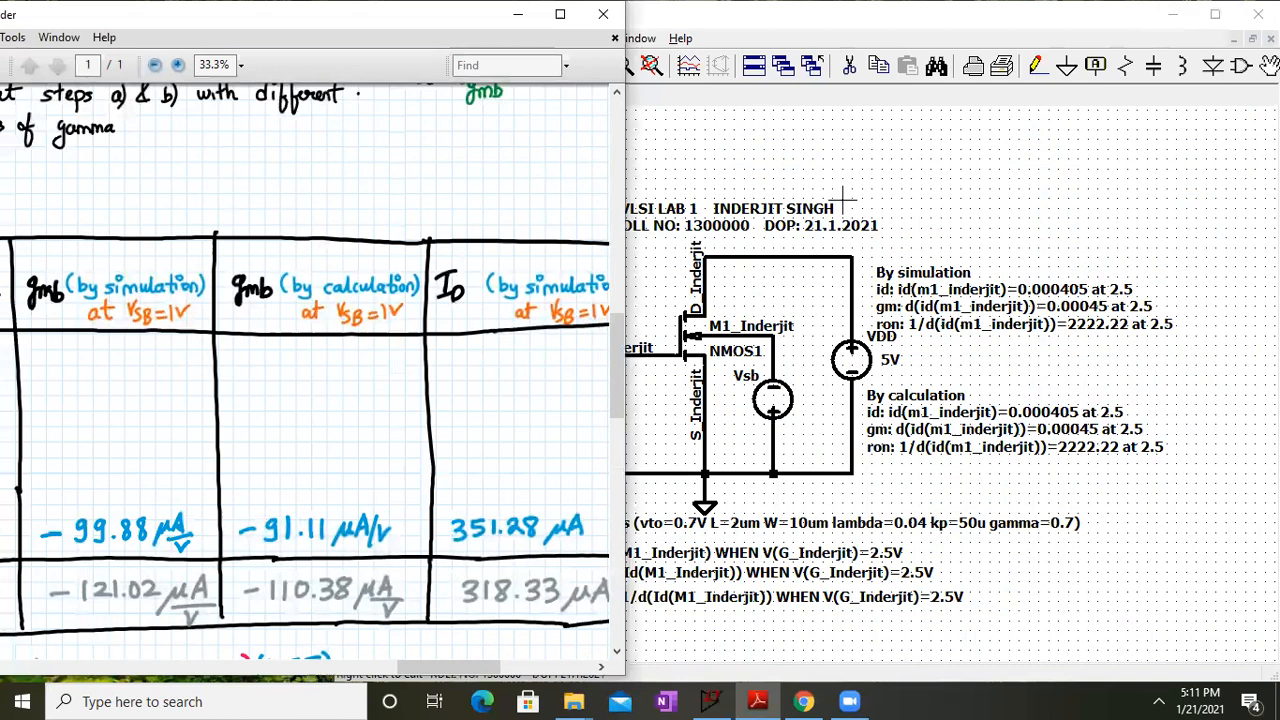
click(875, 173)
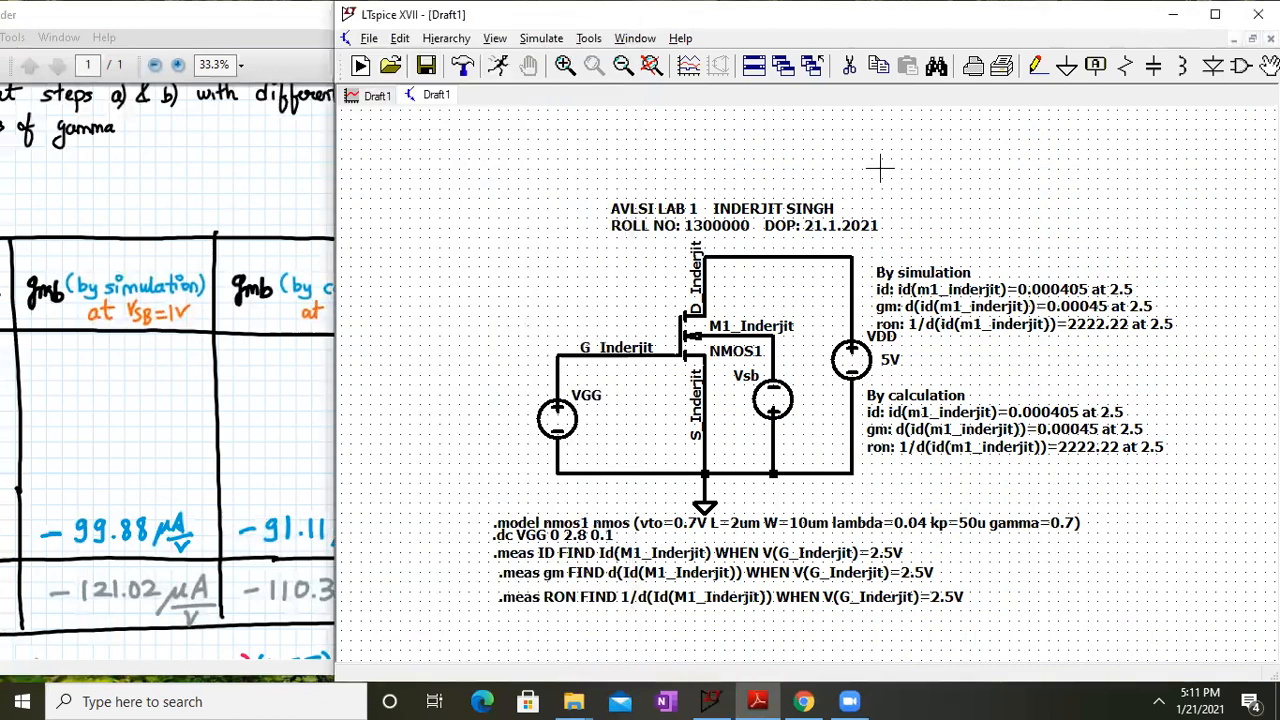
Change the .dc sweep source from VGG to VSB and its stop value from 2.8 to 2.5
click(651, 67)
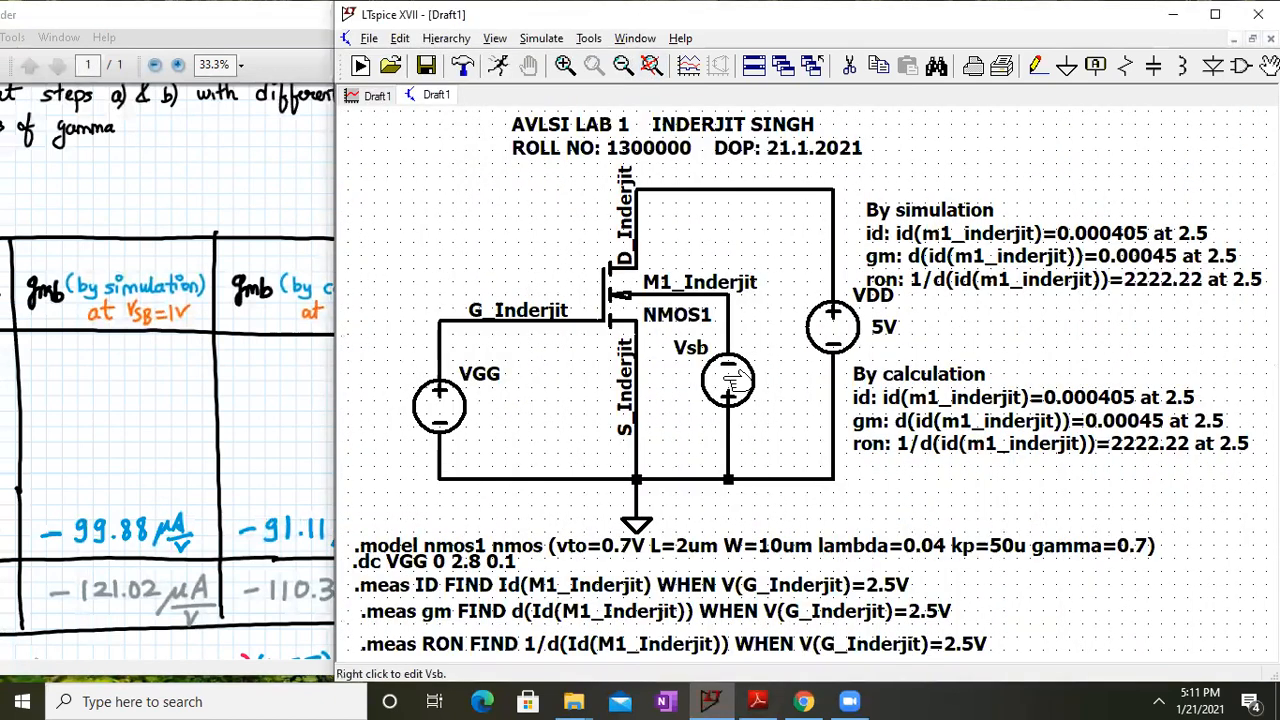
right_click(467, 562)
key(BackSpace)
key(BackSpace)
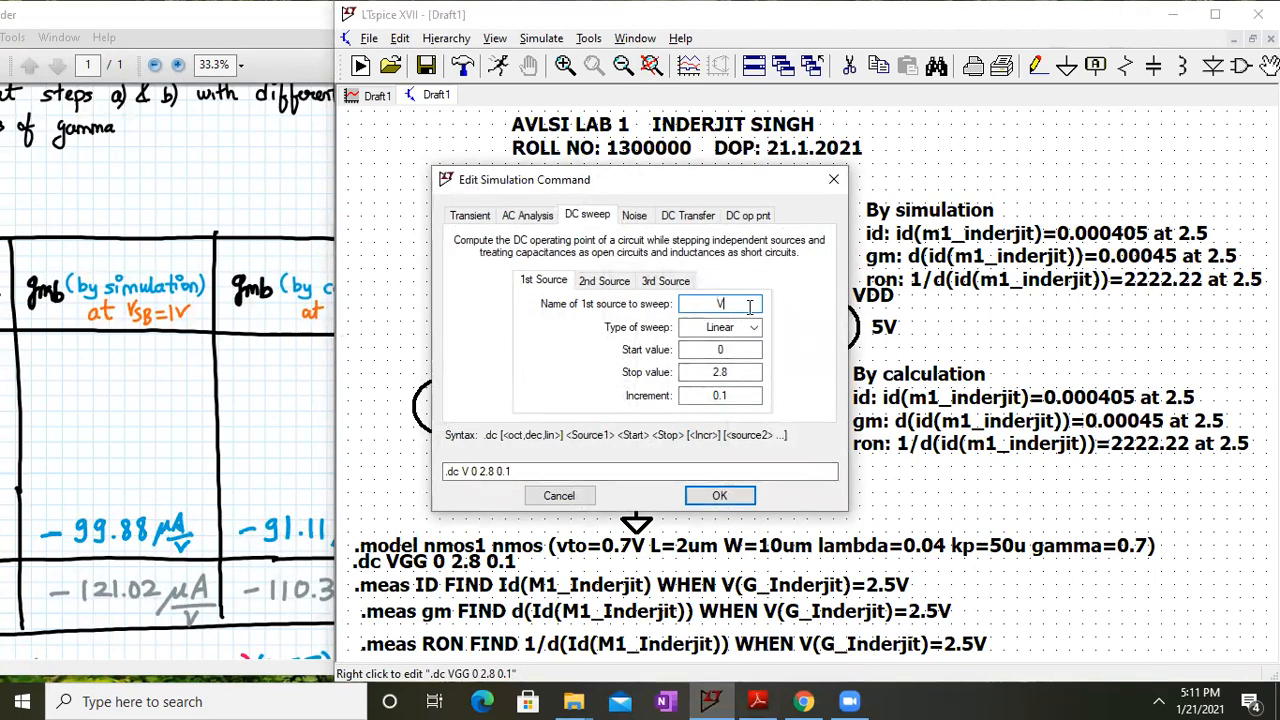
text(SB)
click(740, 371)
key(BackSpace)
text(5)
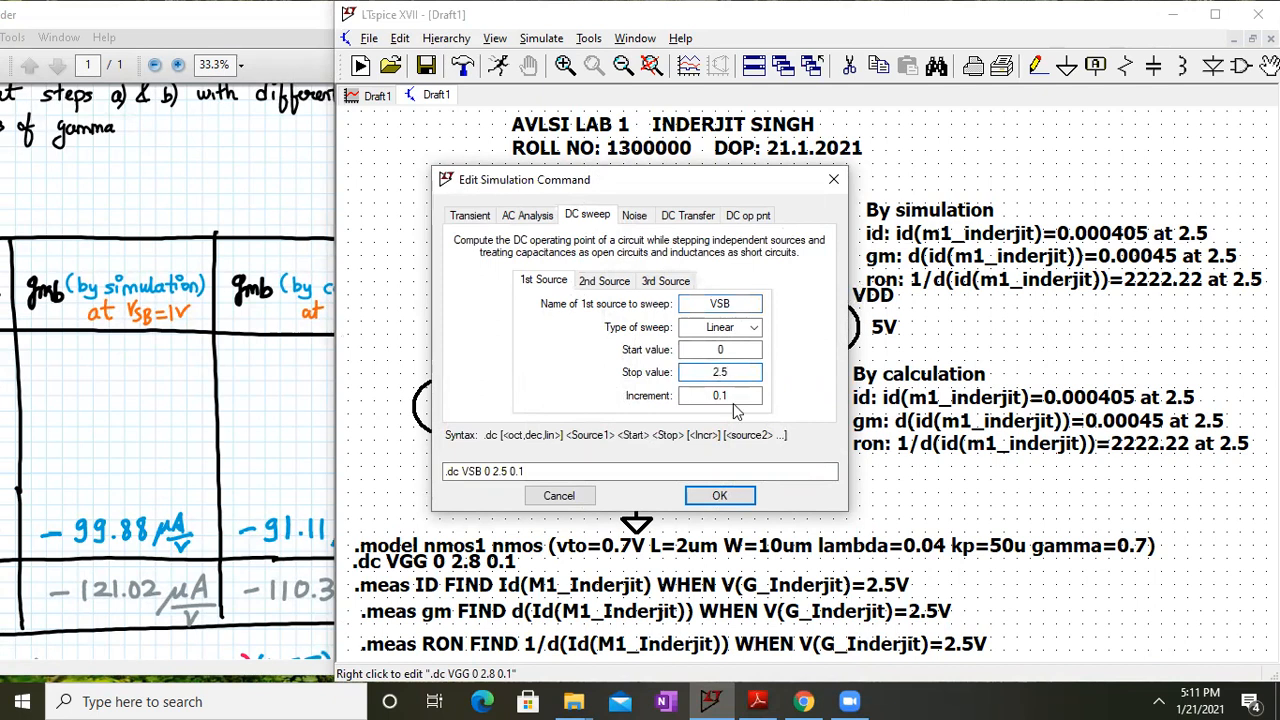
click(719, 495)
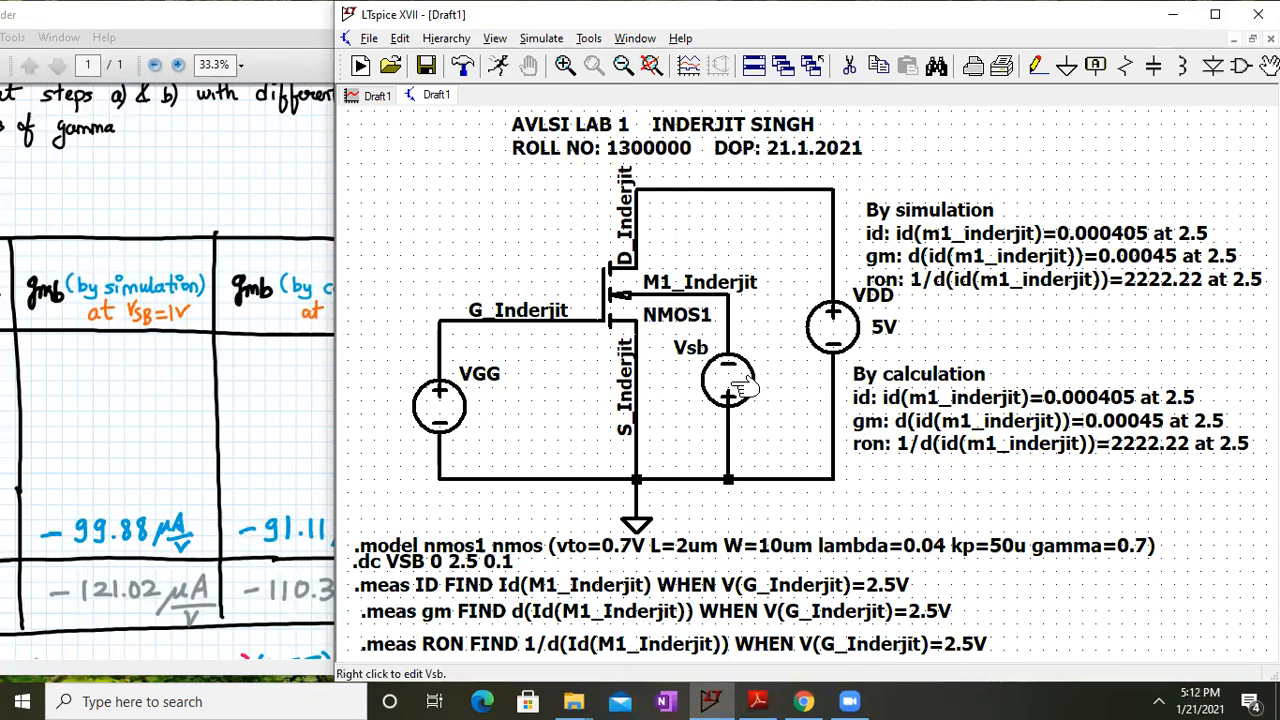
Review the handout's Task 2 instructions and open the .meas ID statement for editing
click(255, 408)
drag(173, 165, 269, 421)
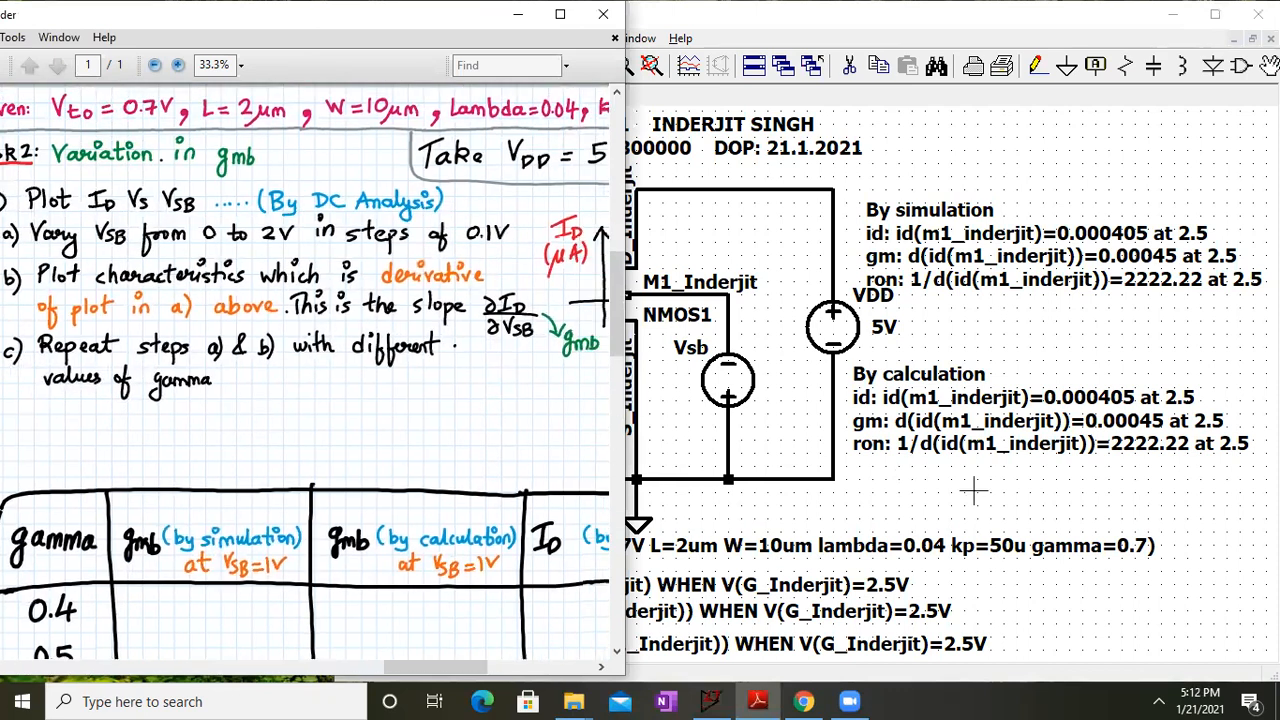
click(893, 481)
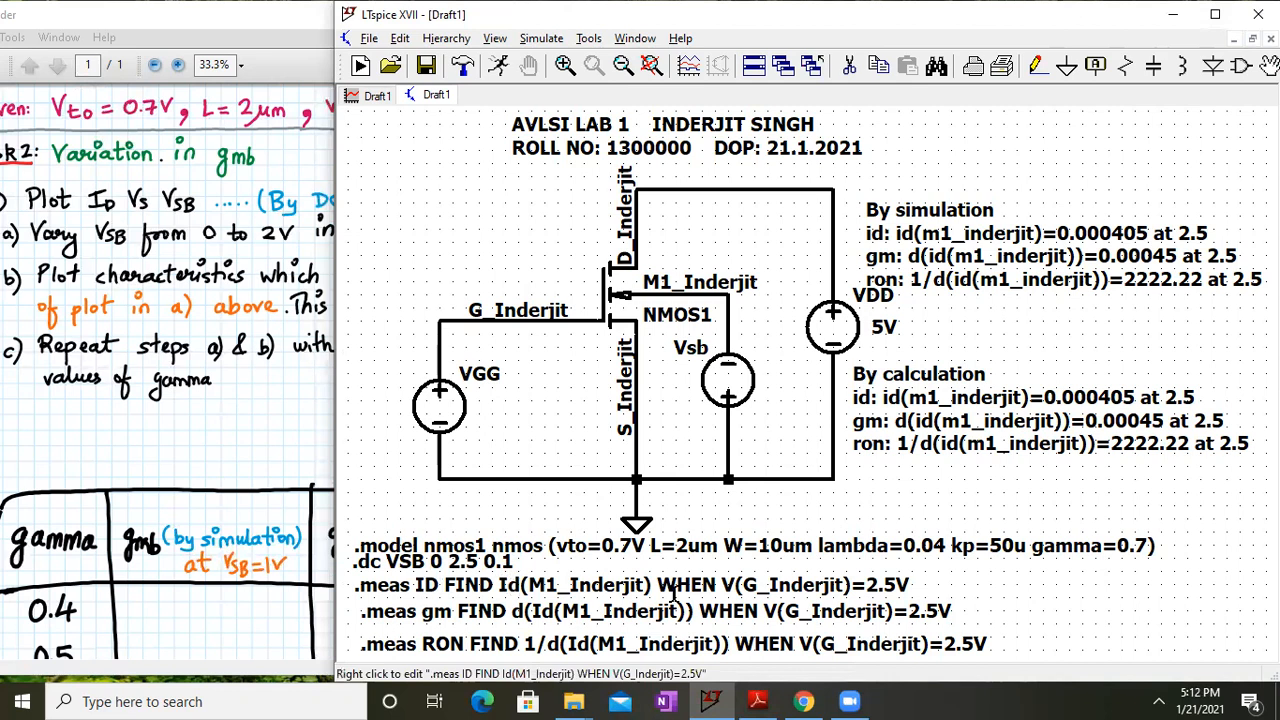
right_click(754, 583)
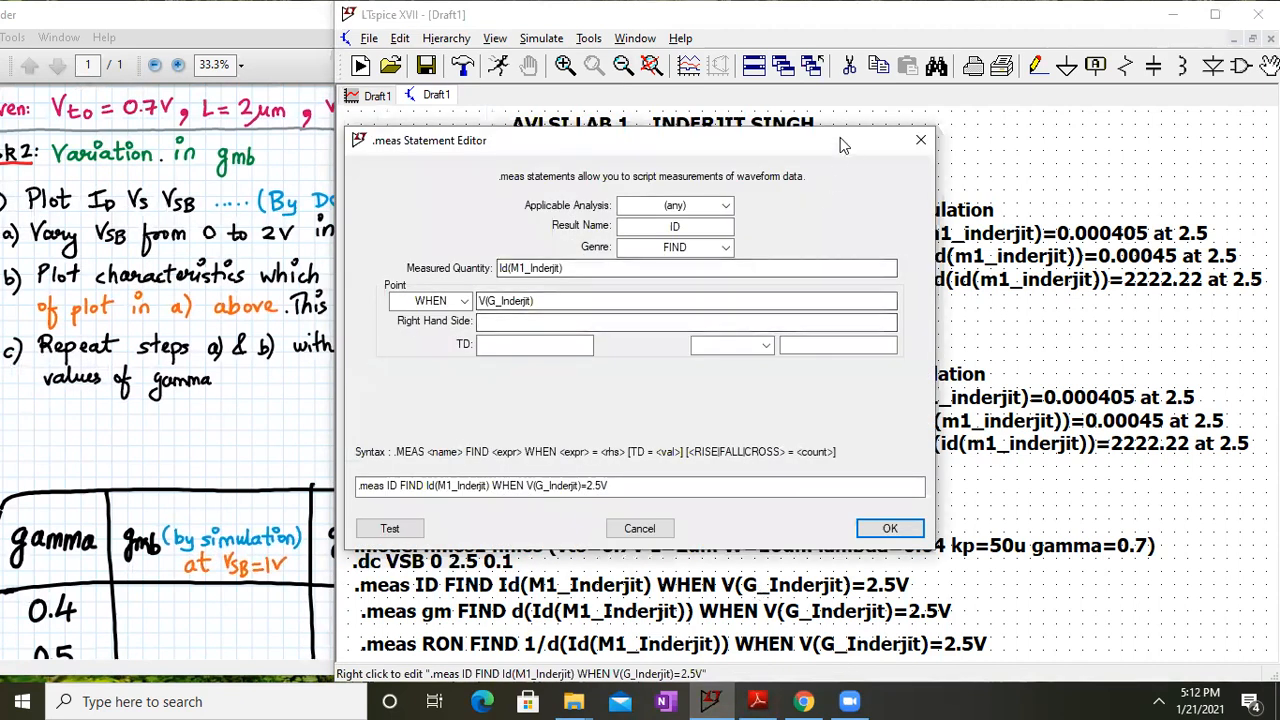
drag(750, 155, 388, 132)
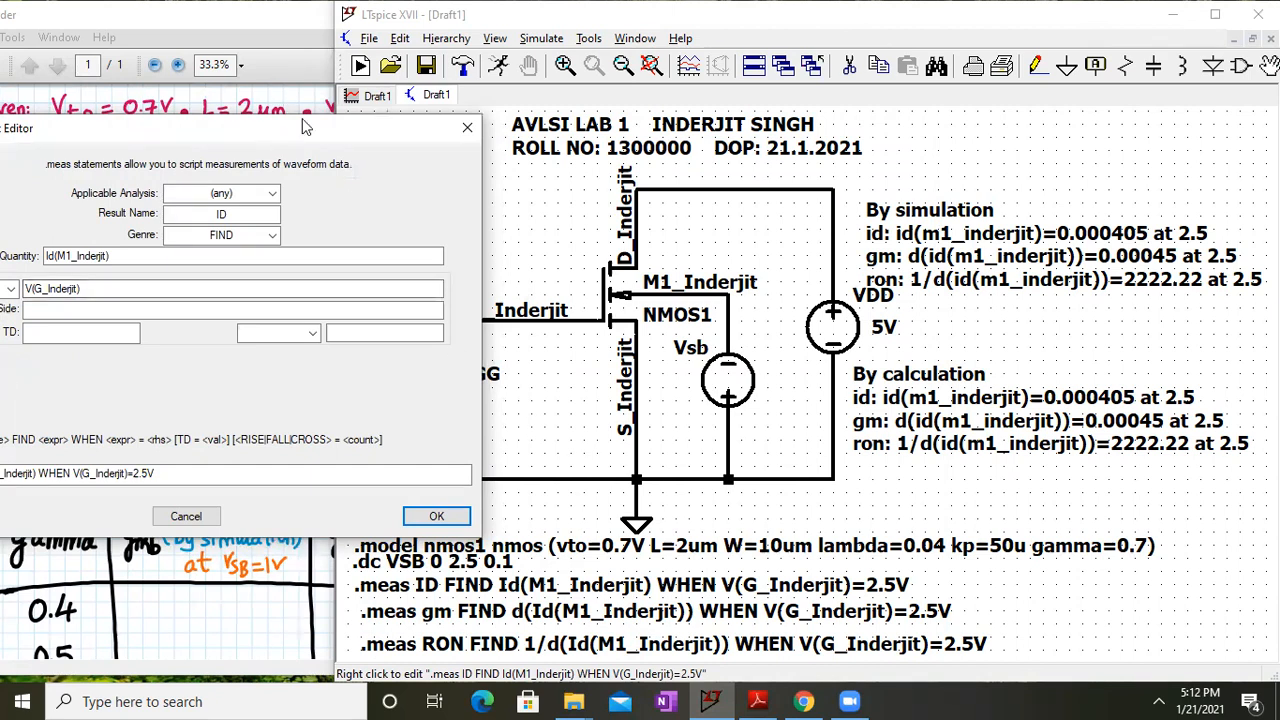
drag(305, 127, 747, 248)
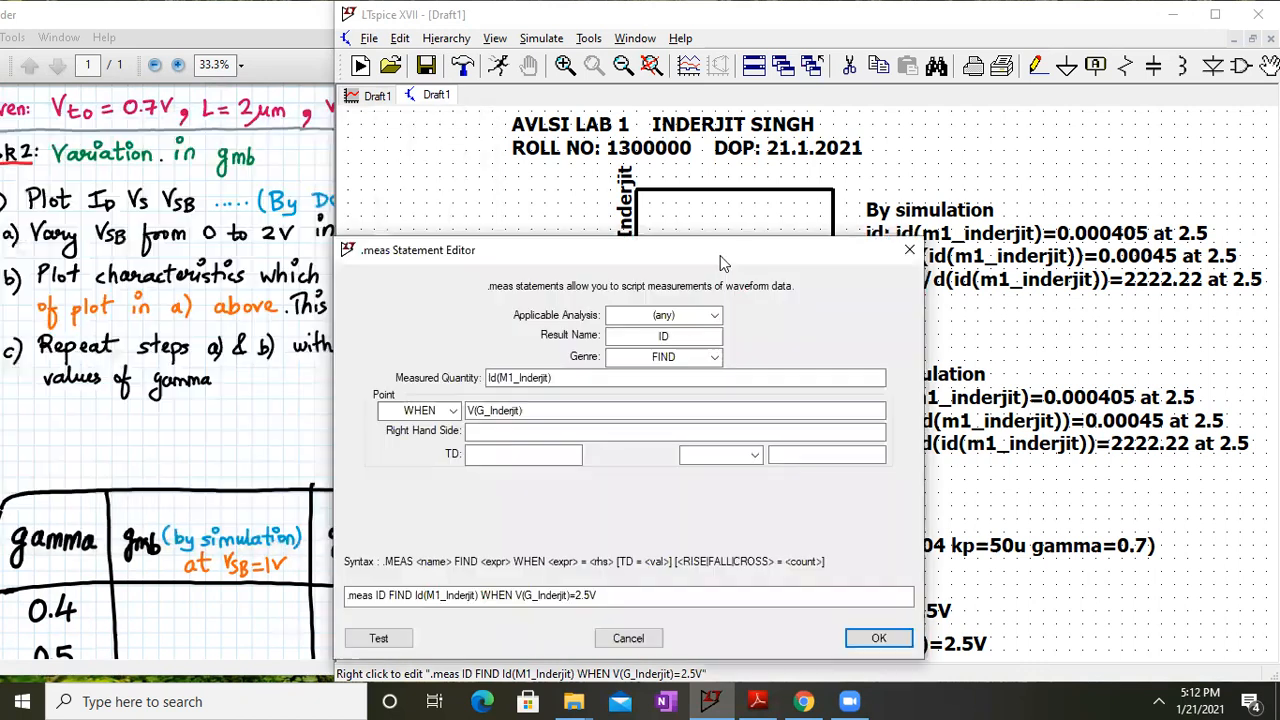
Recheck the handout, close the measurement editor, confirm the comment text, and maximize LTspice
click(288, 342)
scroll(134, 405, down, 5)
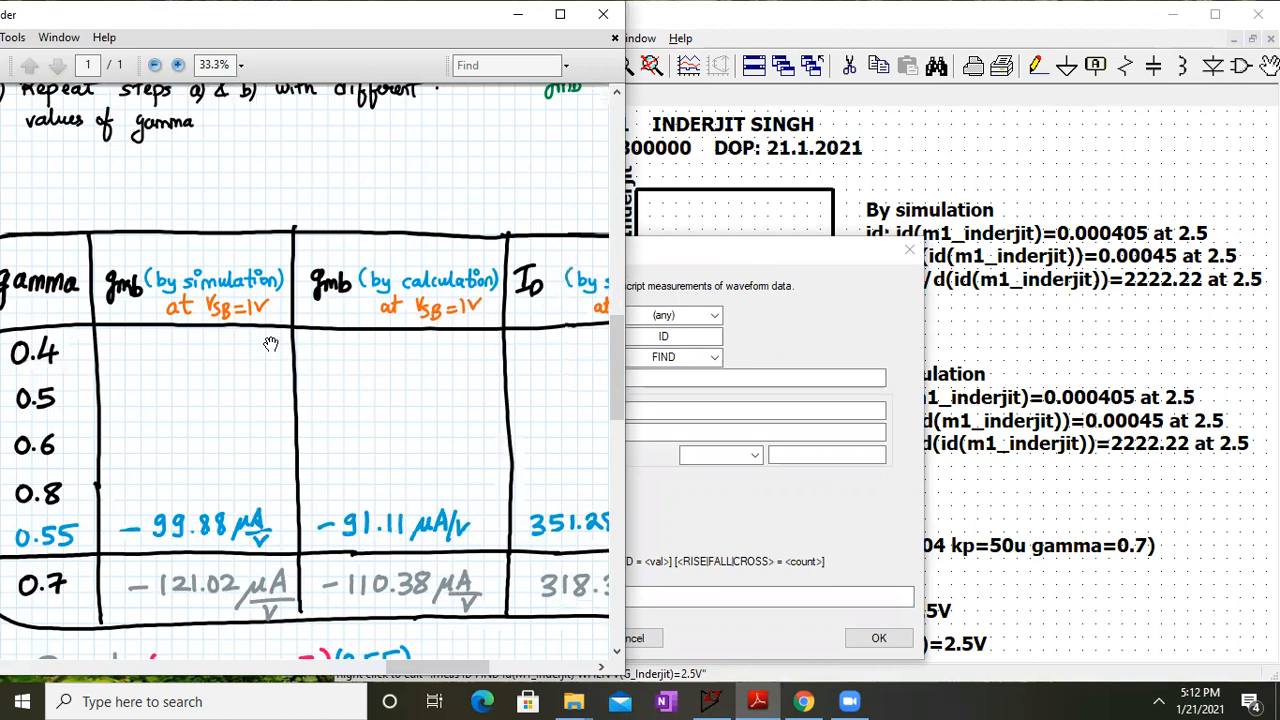
click(834, 252)
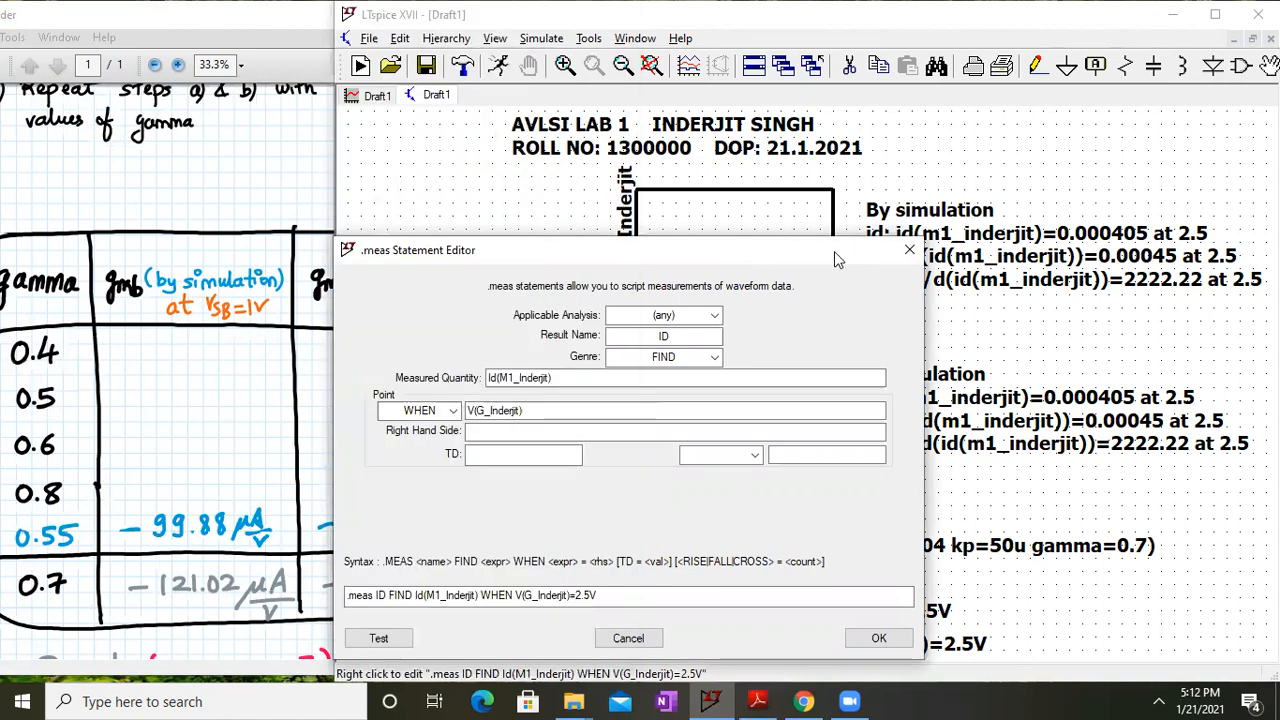
drag(834, 251, 491, 64)
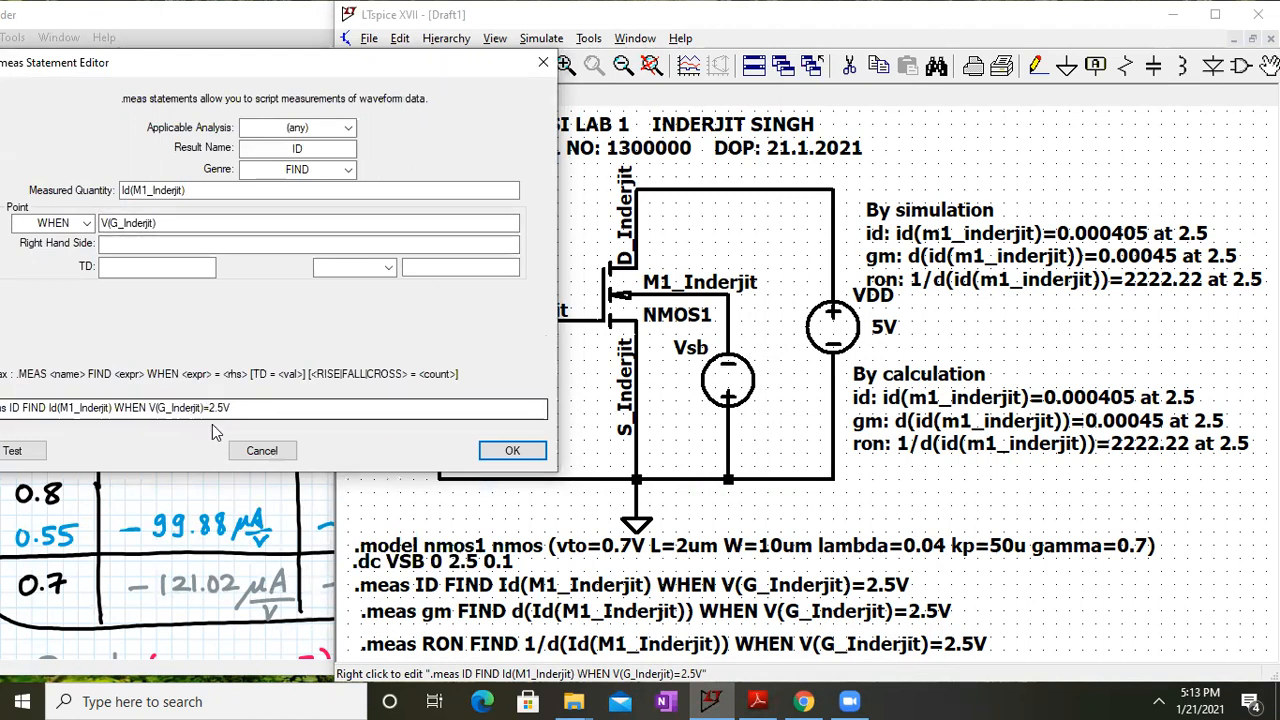
drag(386, 60, 400, 59)
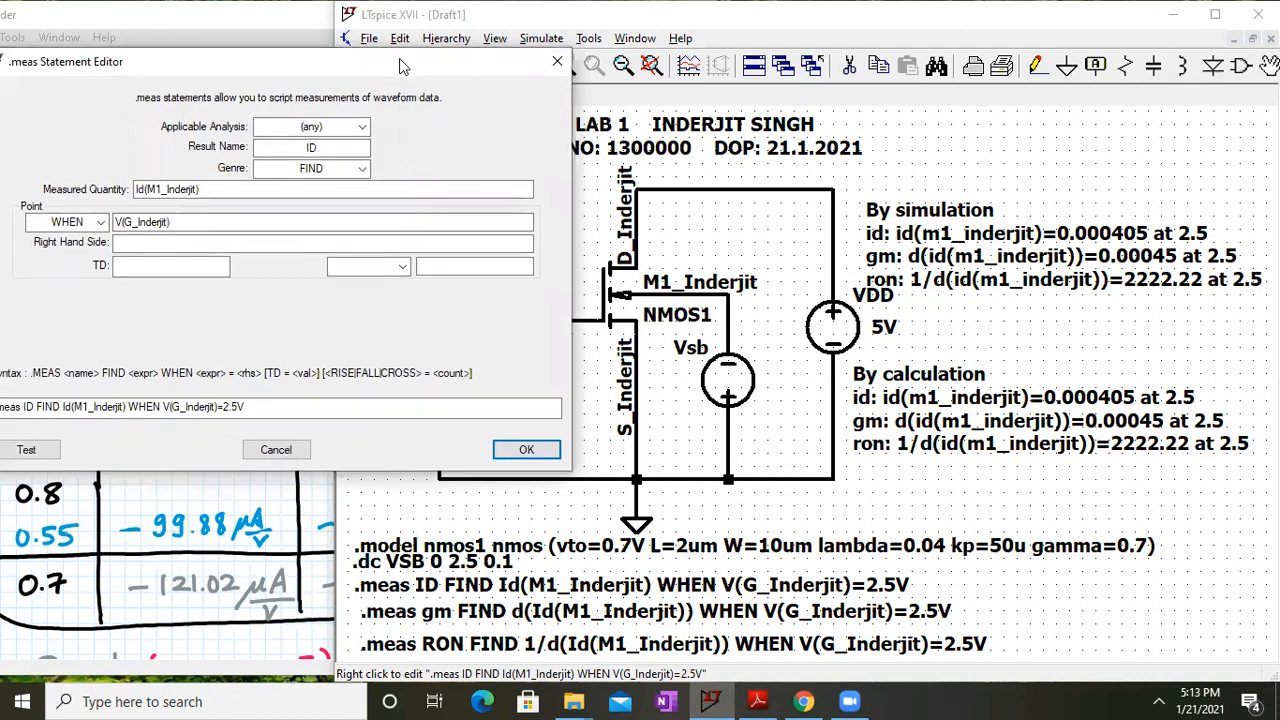
click(553, 65)
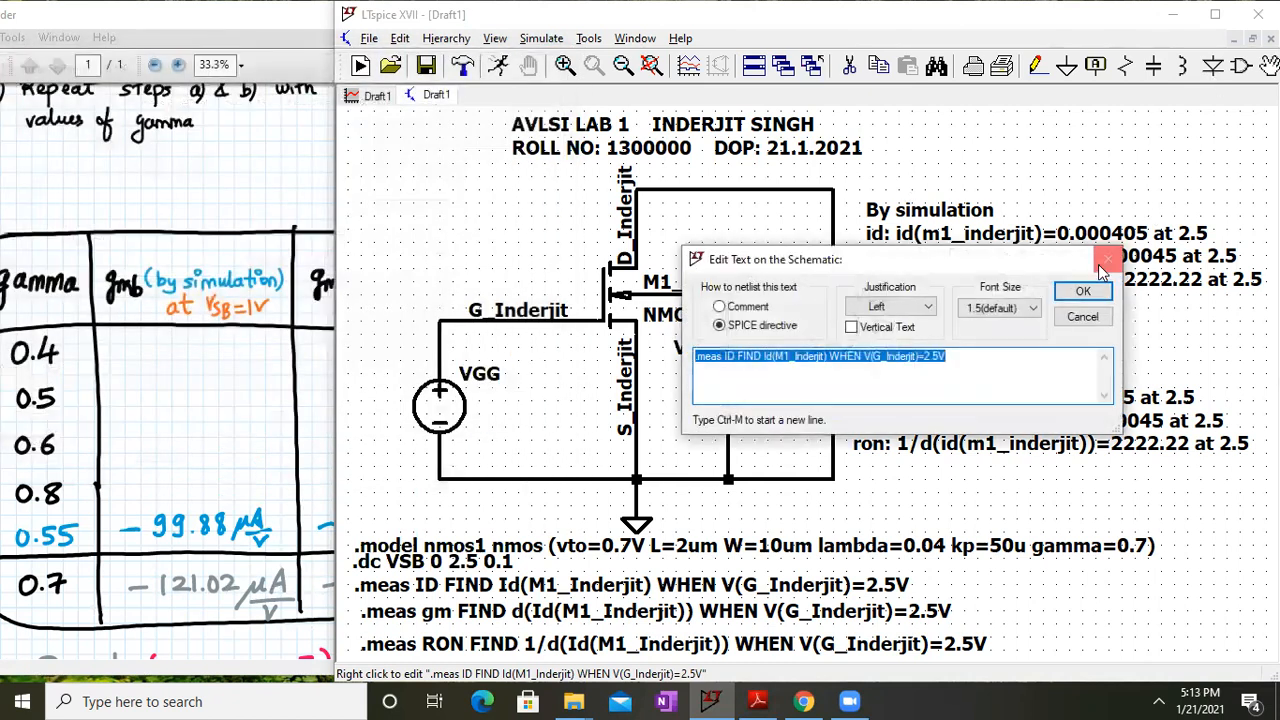
click(1083, 291)
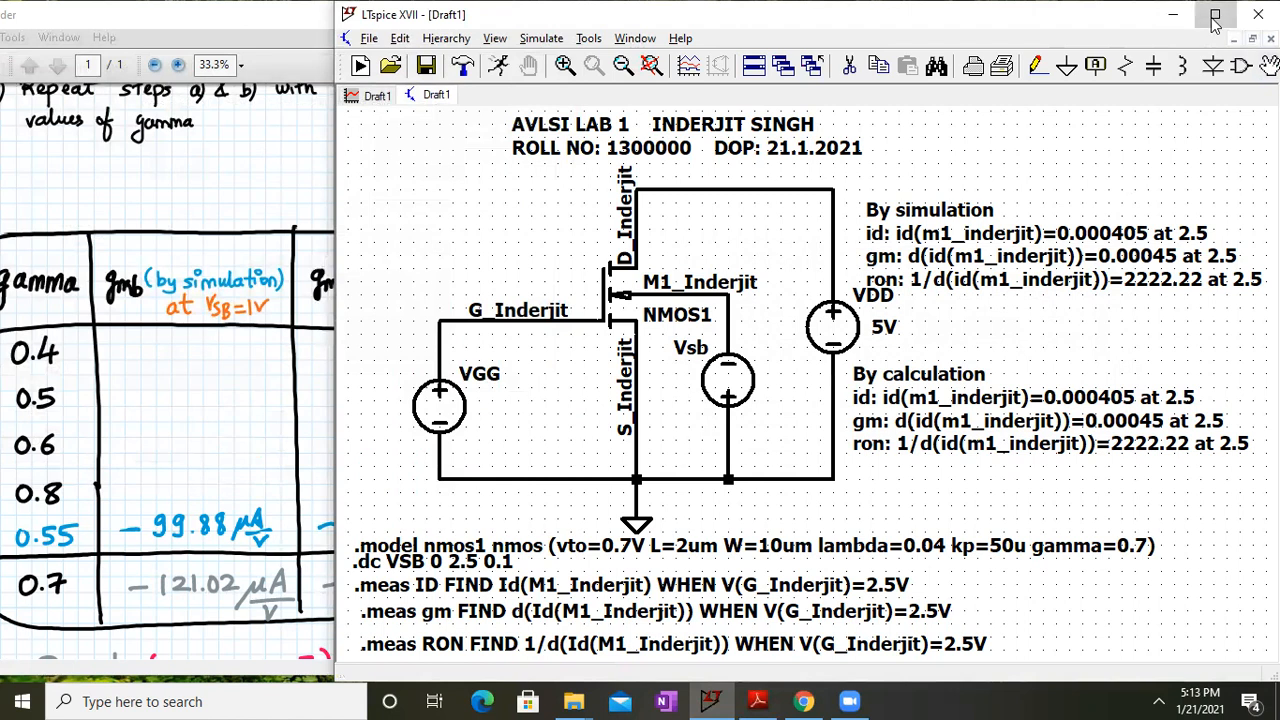
click(1215, 14)
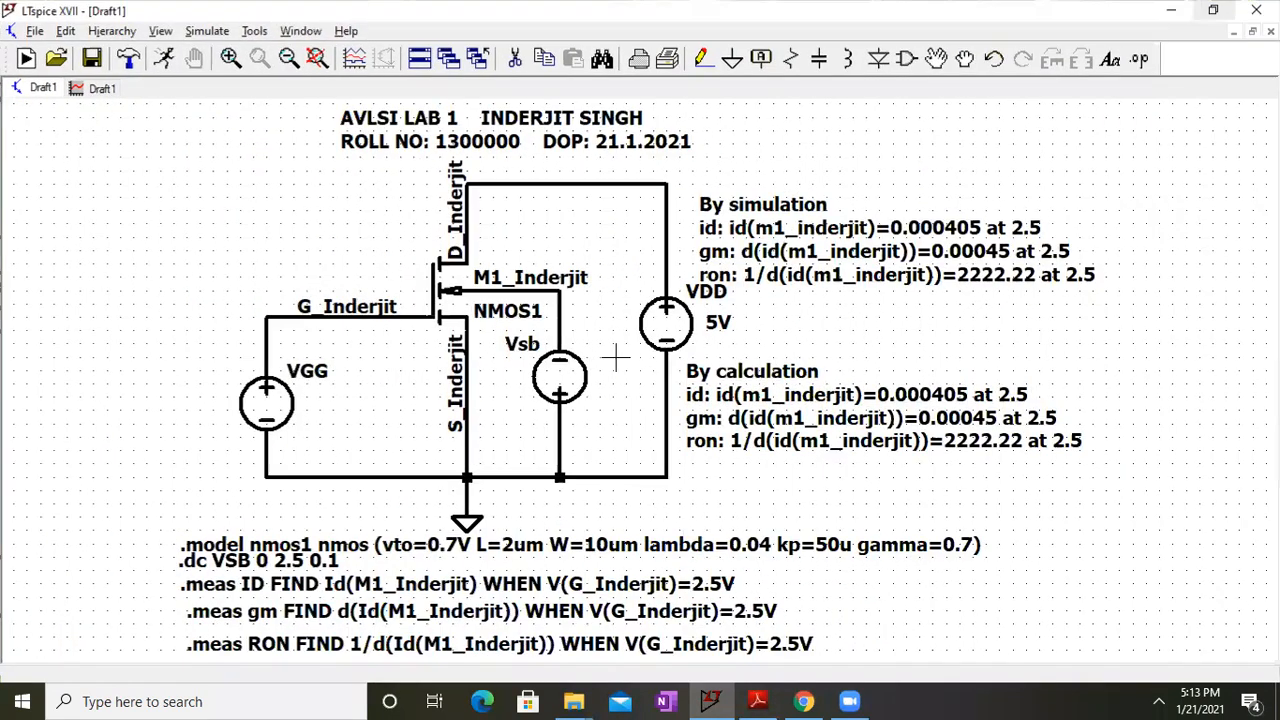
Label the wire above Vsb as net 'Body' with a vertical label
right_click(560, 333)
click(606, 369)
text(Body)
key(Return)
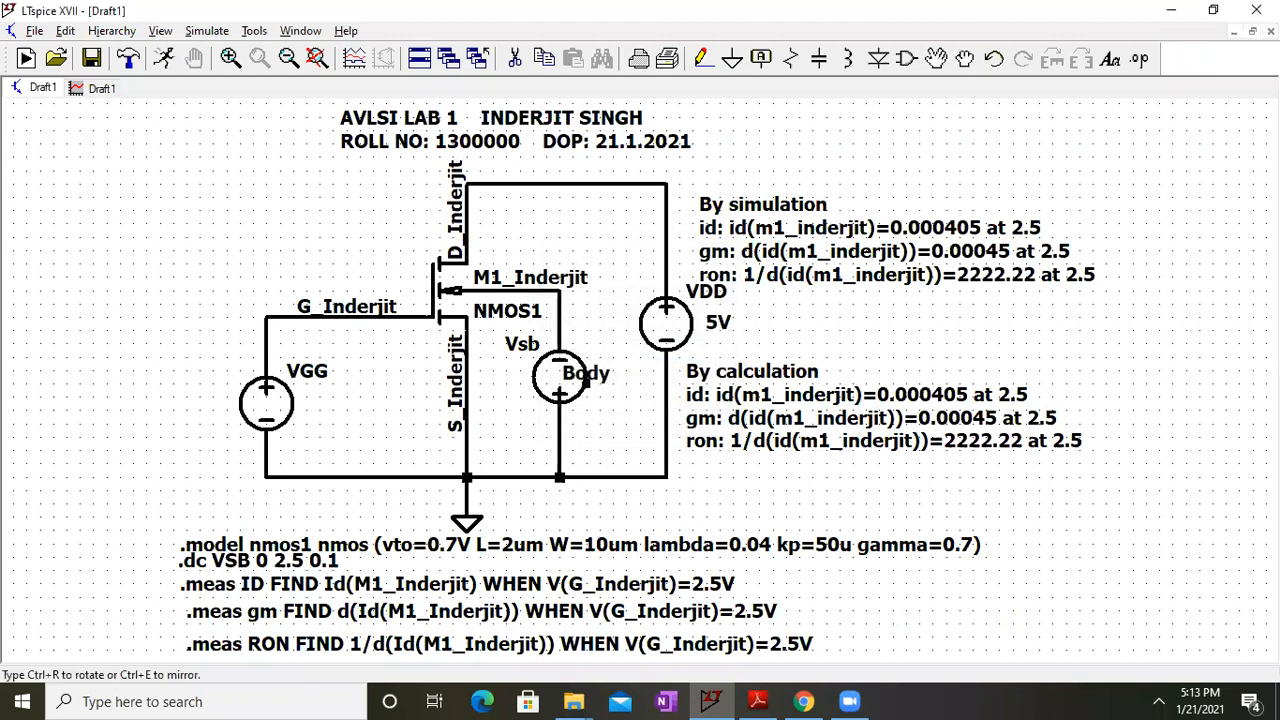
key(ctrl+r)
click(560, 322)
key(Escape)
Move the NMOS1 label left of the transistor and rename the body net to B_Inderjit
click(938, 60)
click(500, 311)
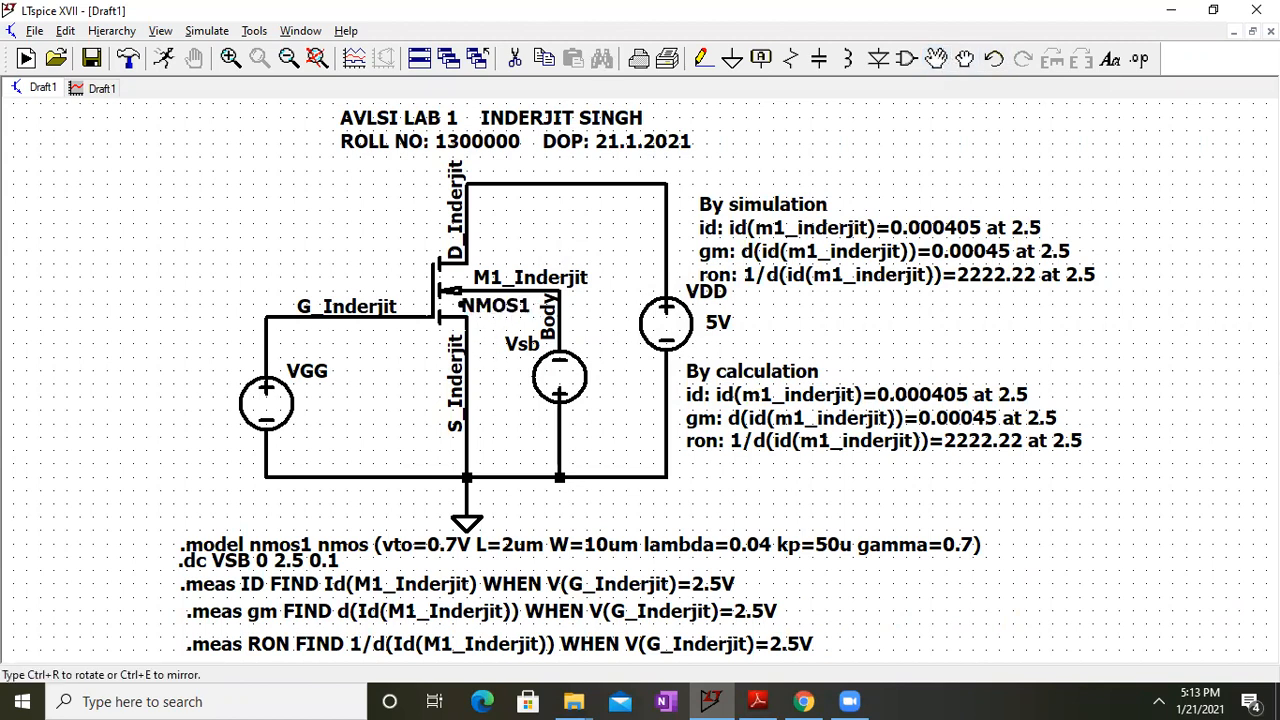
click(388, 254)
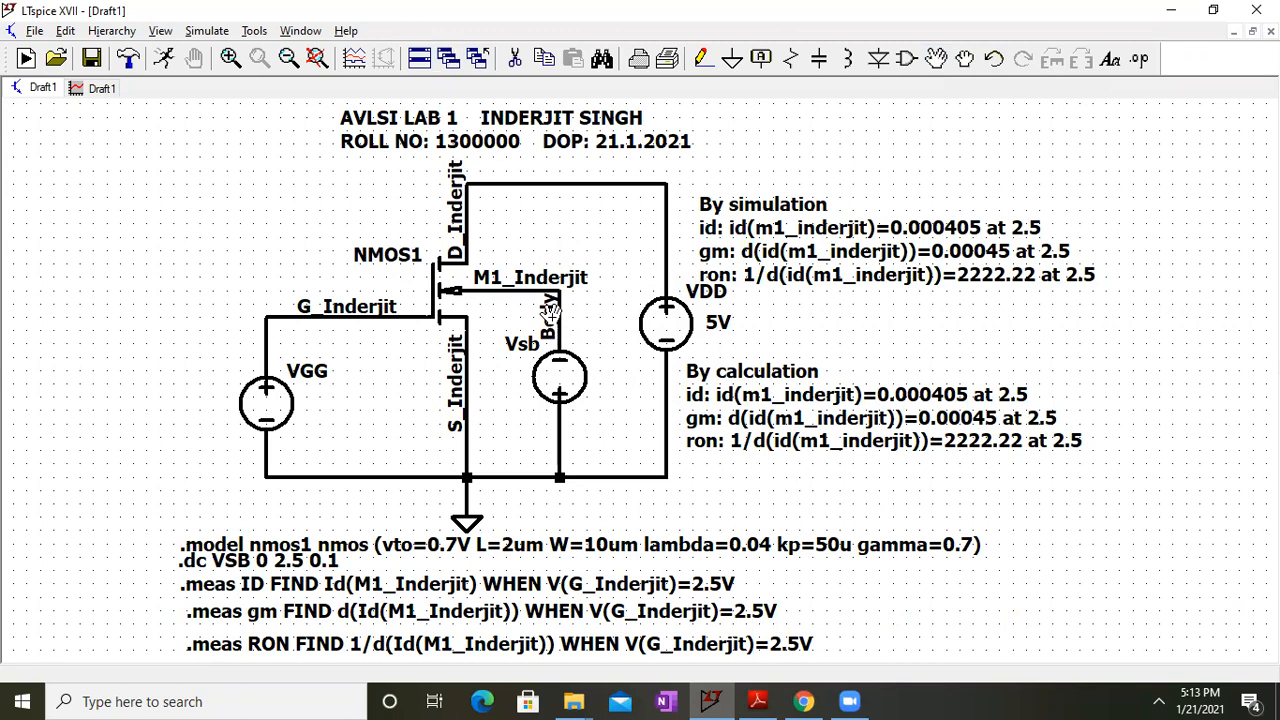
double_click(768, 12)
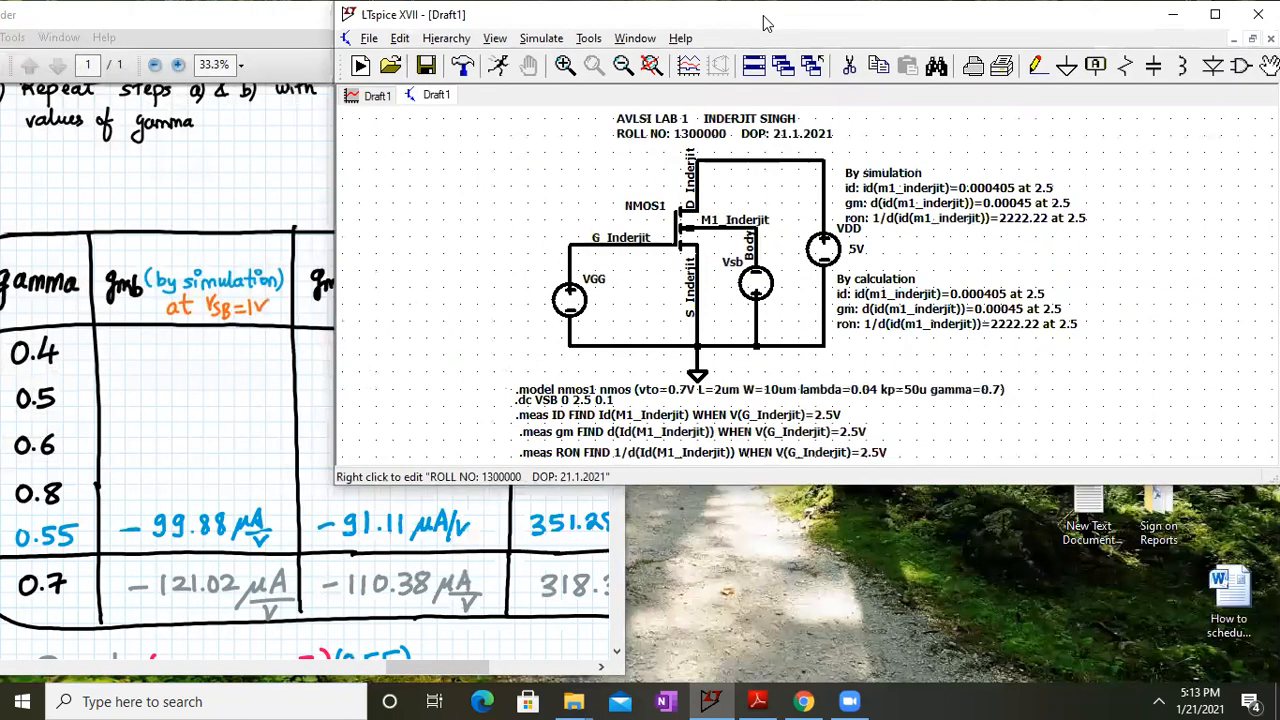
double_click(765, 22)
right_click(556, 305)
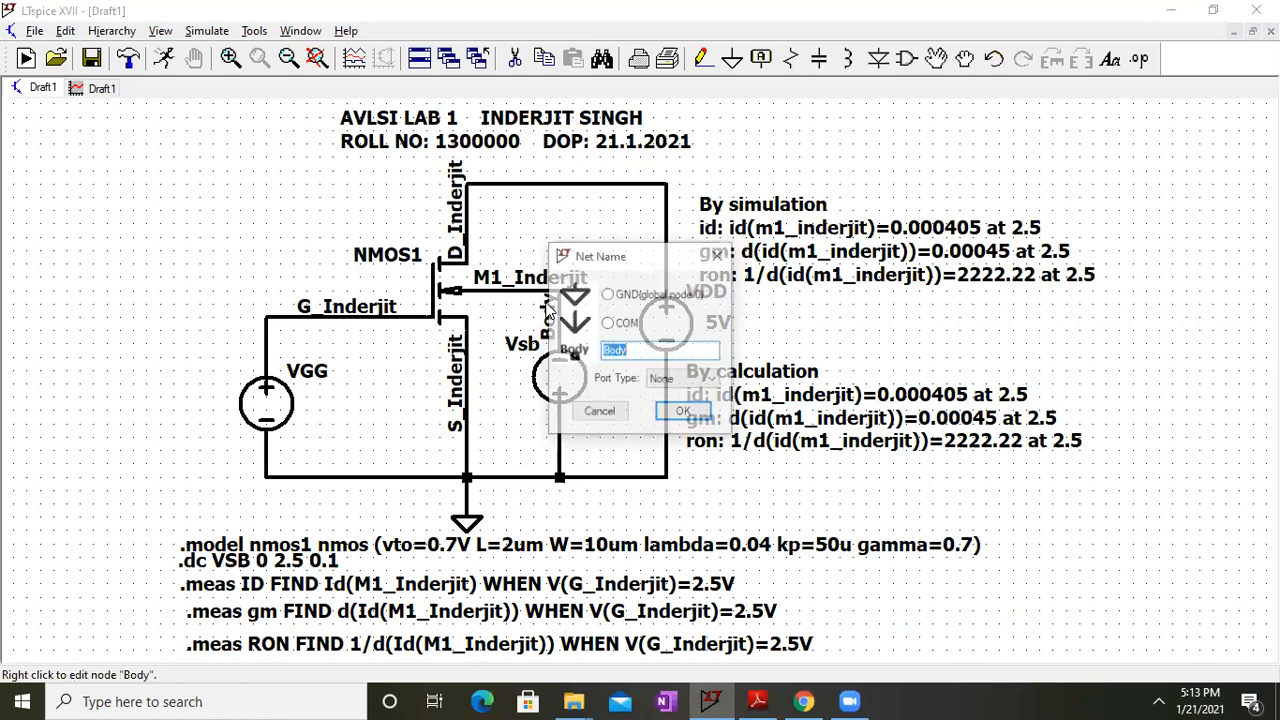
text(B)
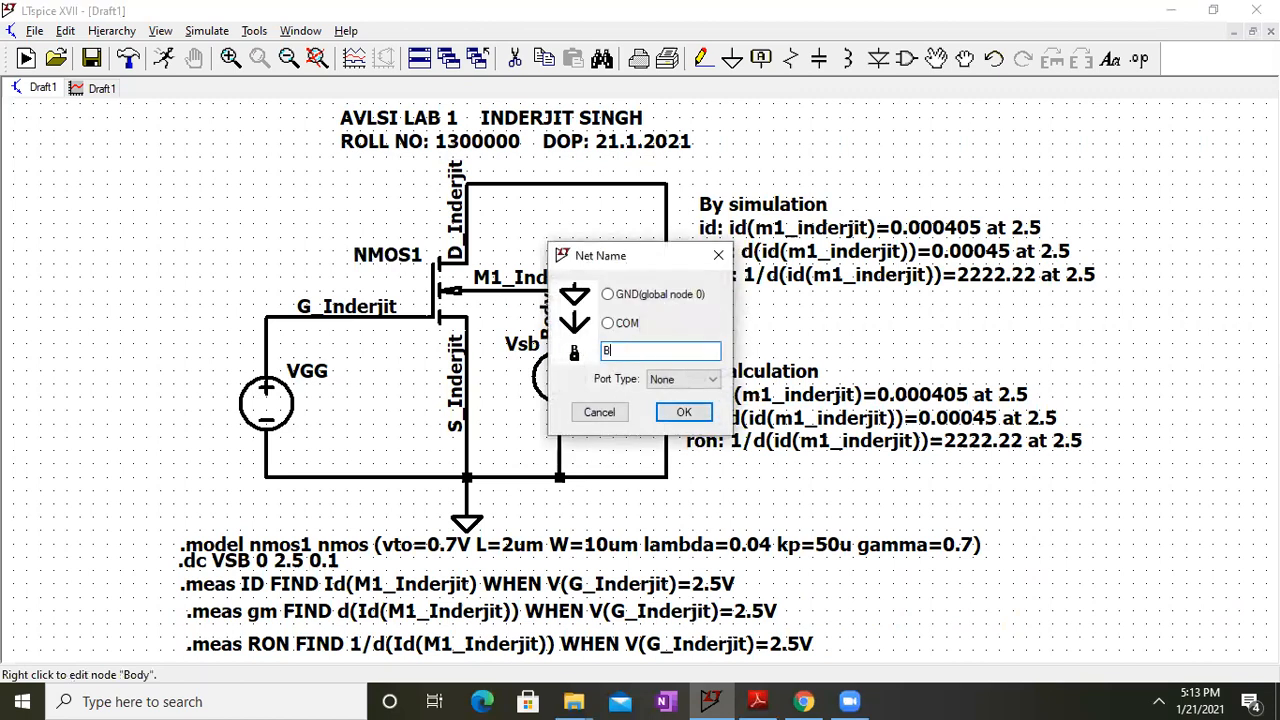
text(_Inderjit)
key(Return)
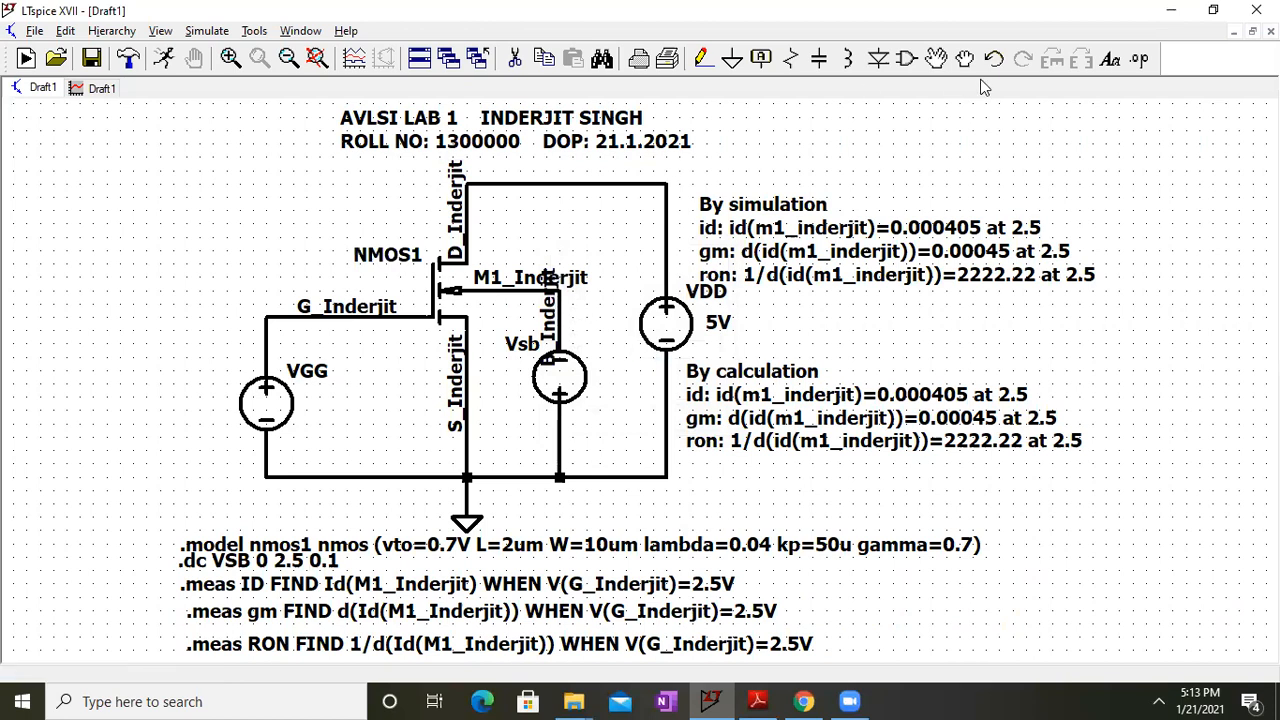
Reposition the M1_Inderjit label and the horizontal B_Inderjit label along the transistor's wires
click(906, 59)
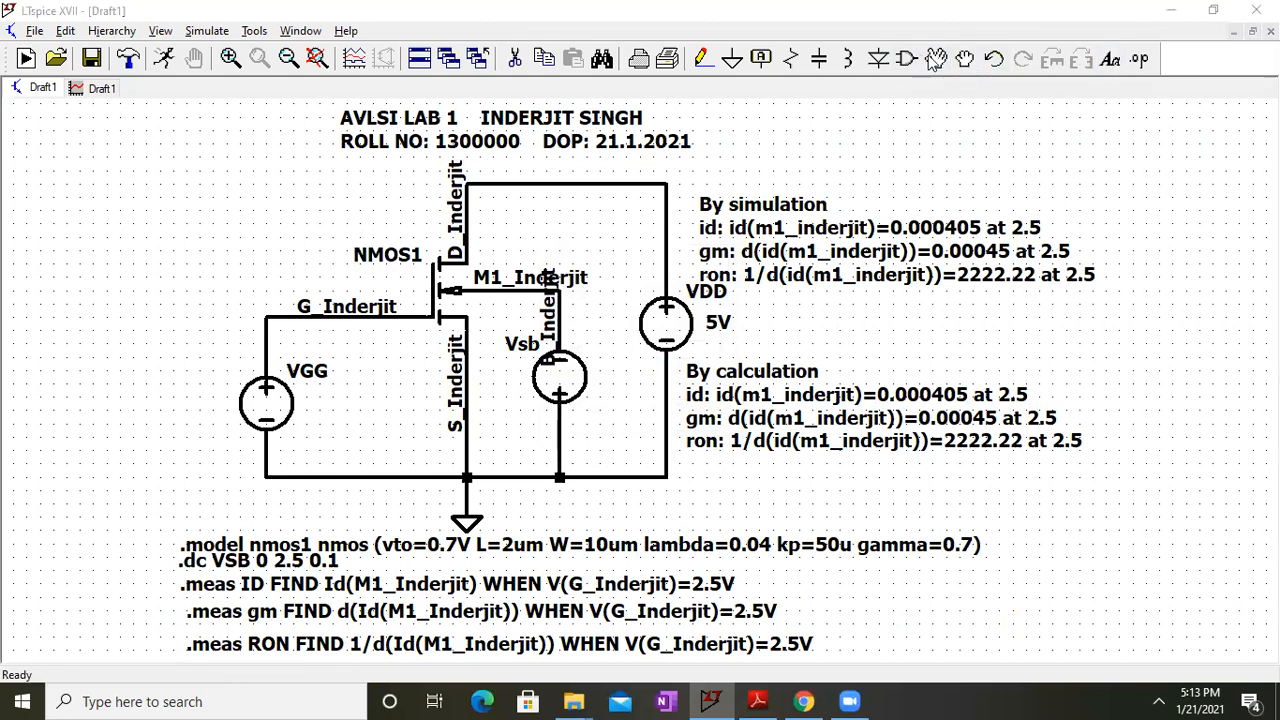
click(992, 147)
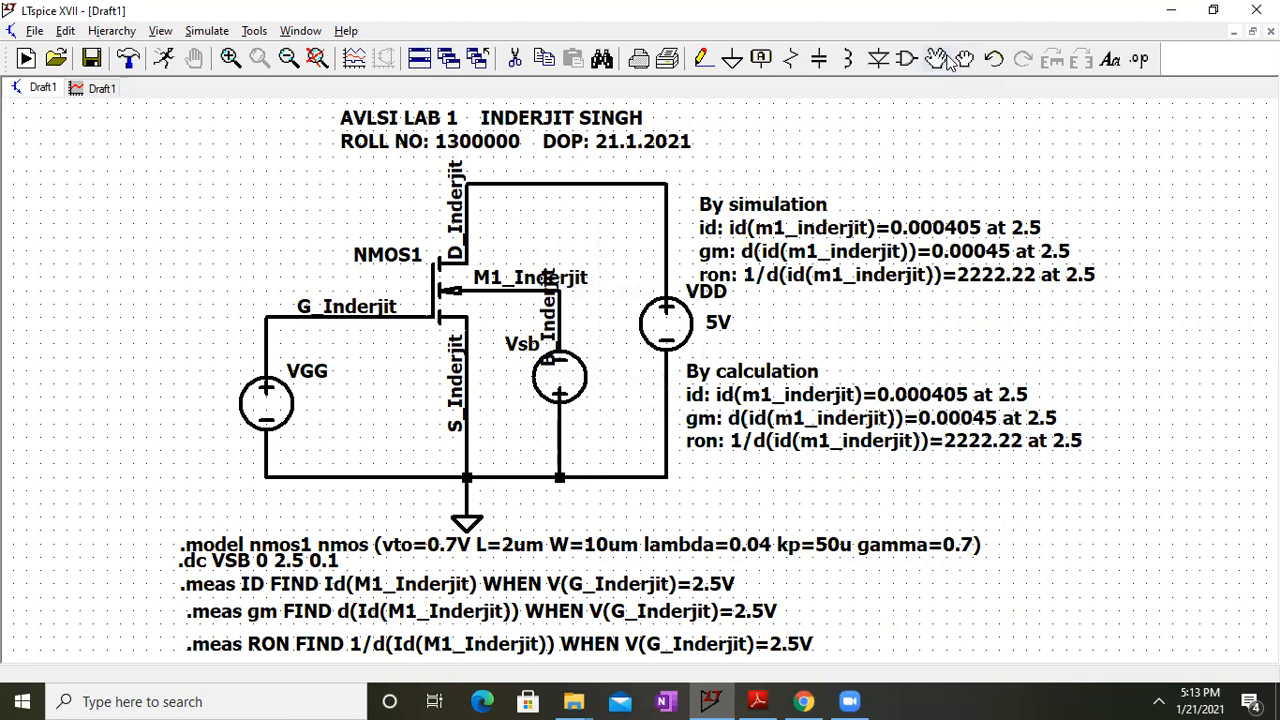
click(937, 59)
click(518, 277)
click(513, 232)
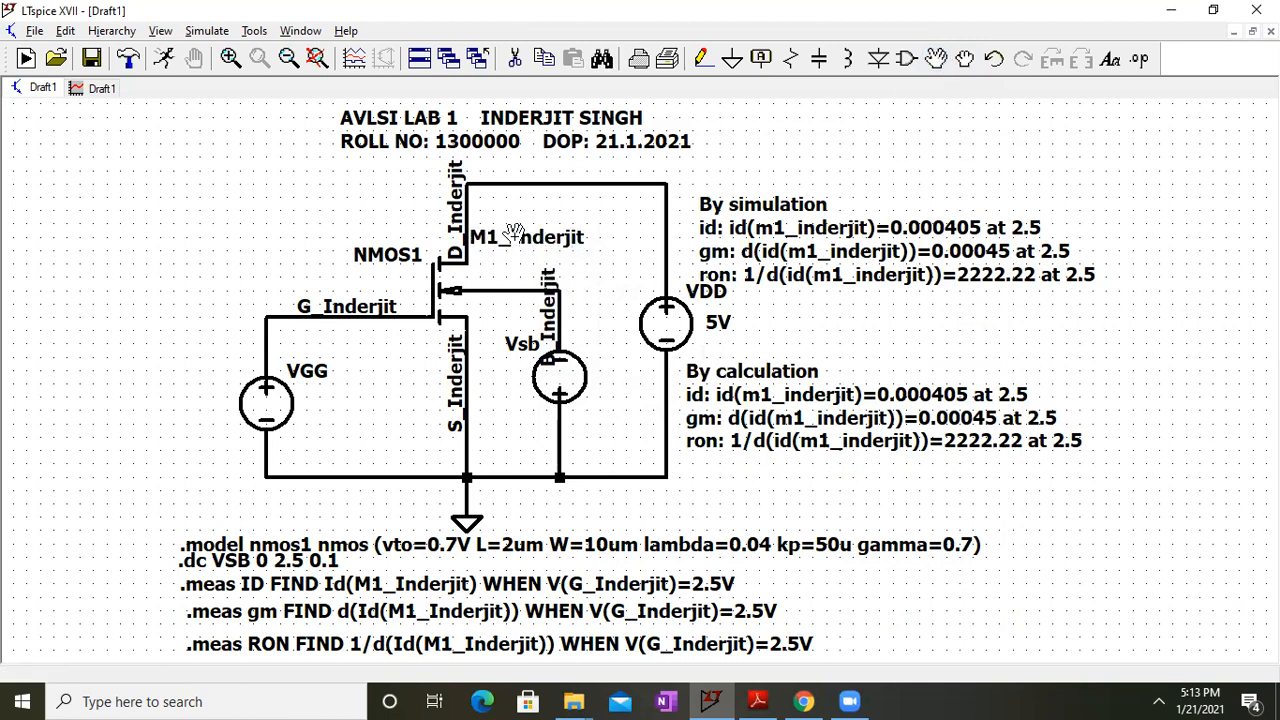
click(559, 318)
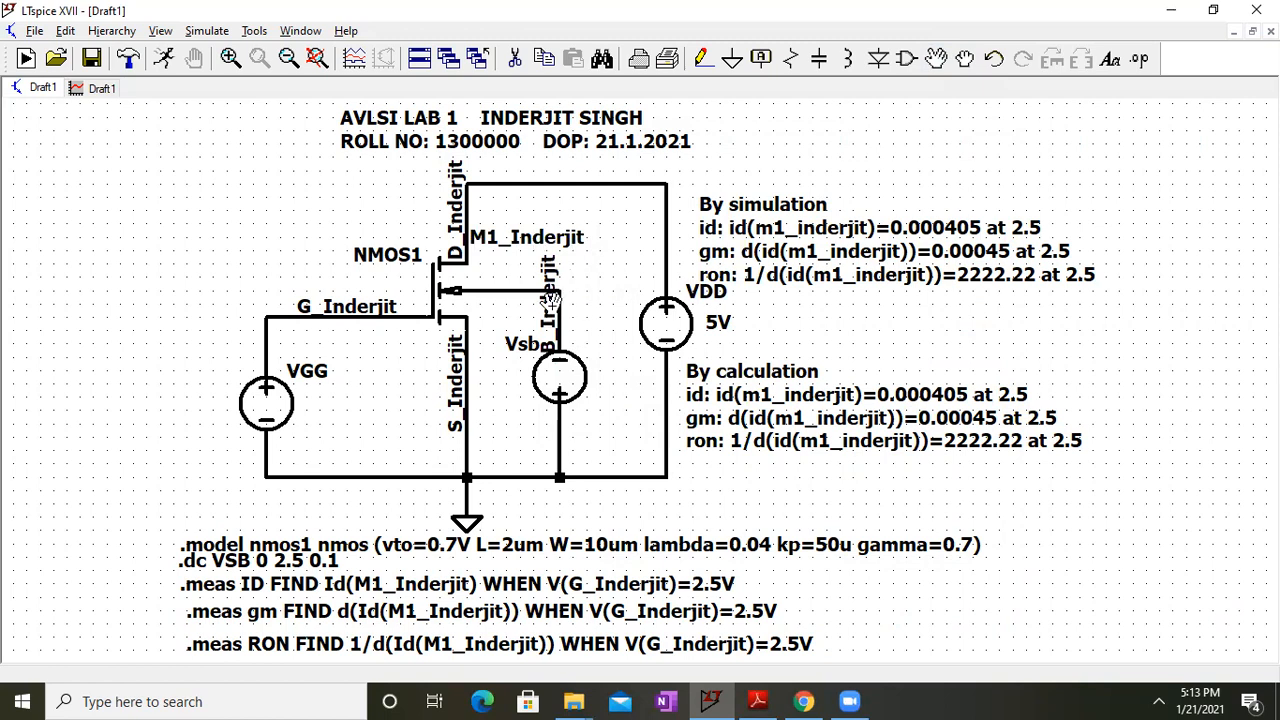
key(ctrl+r)
click(554, 251)
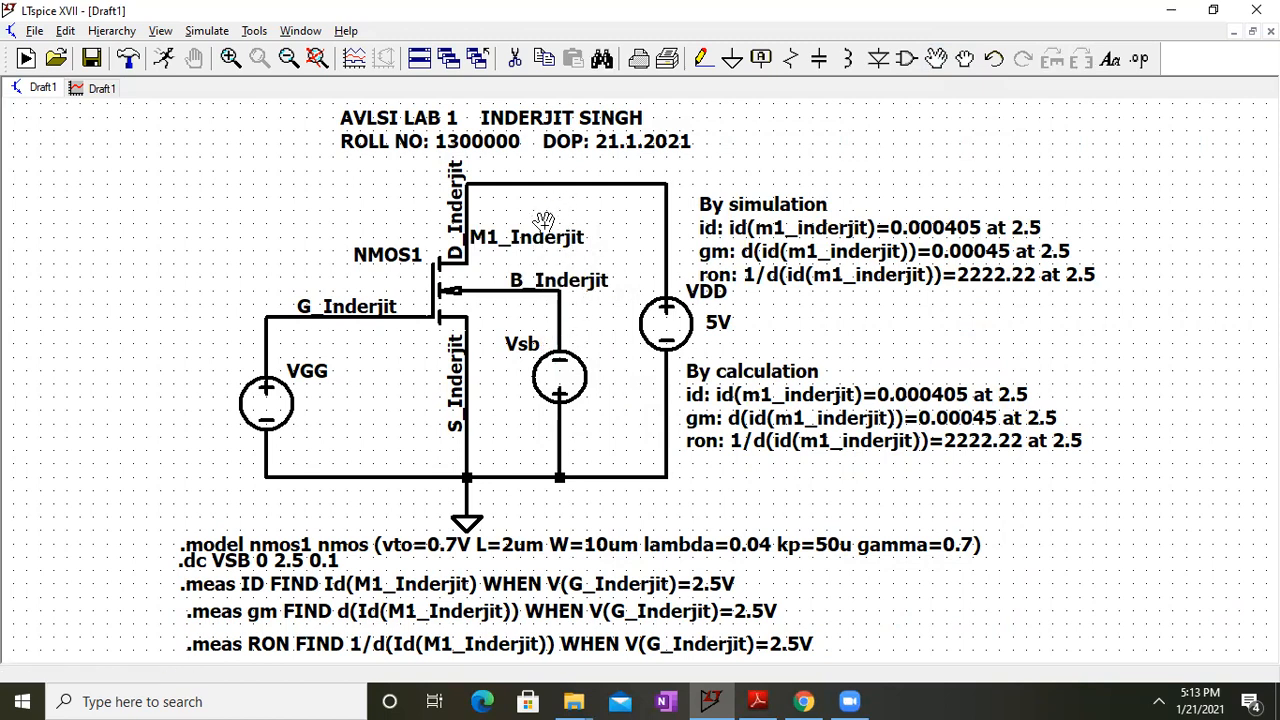
click(546, 236)
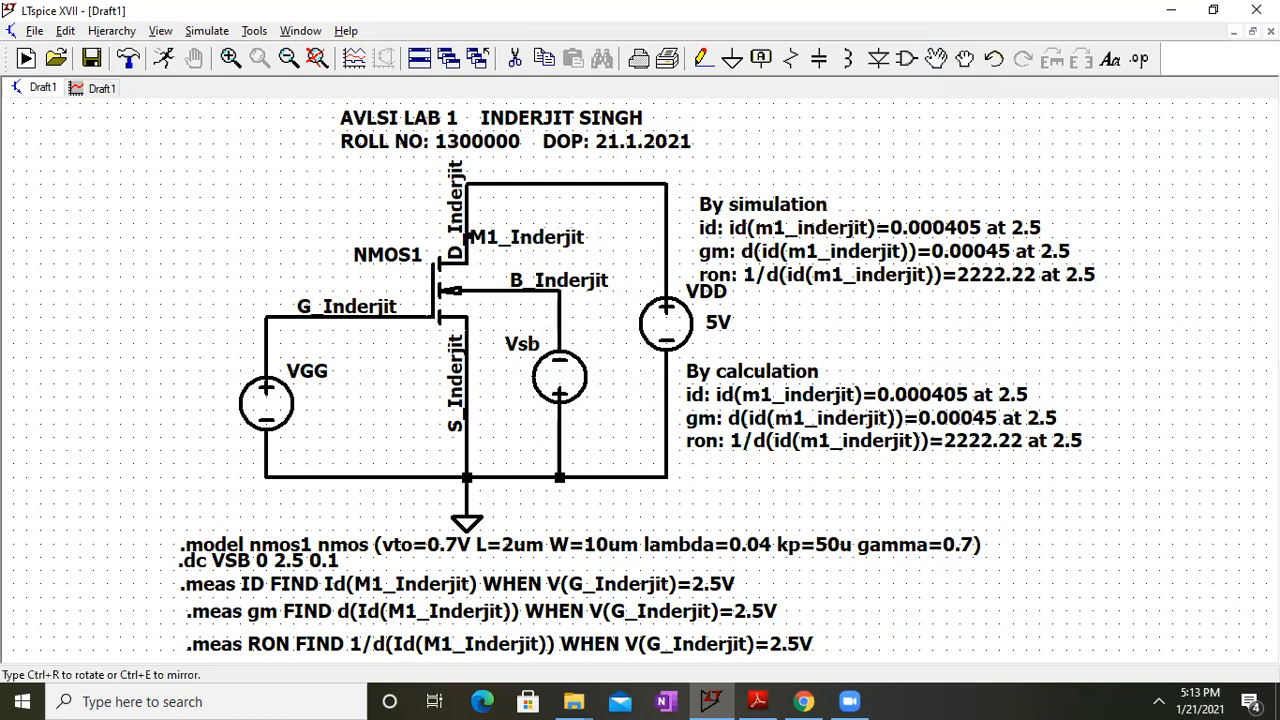
click(548, 236)
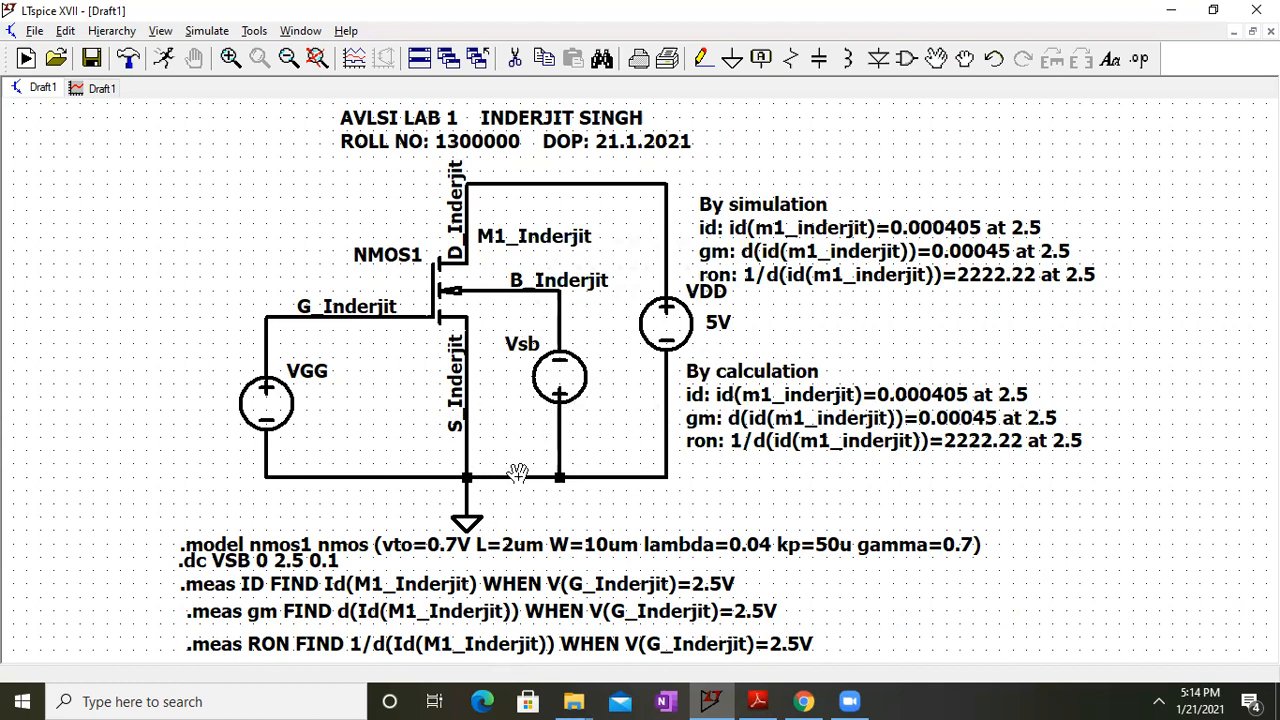
Change the ID measurement's trigger to -V(GB_Inderjit)=1v instead of 2.5
right_click(620, 584)
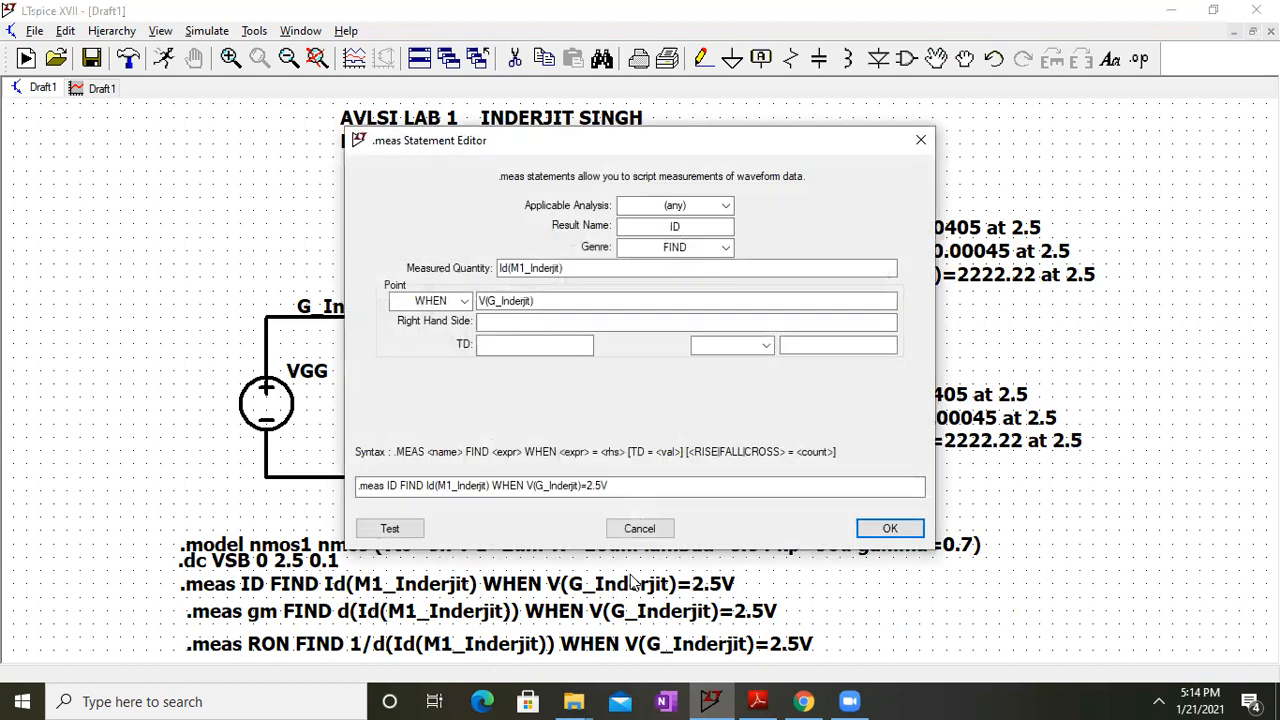
click(528, 485)
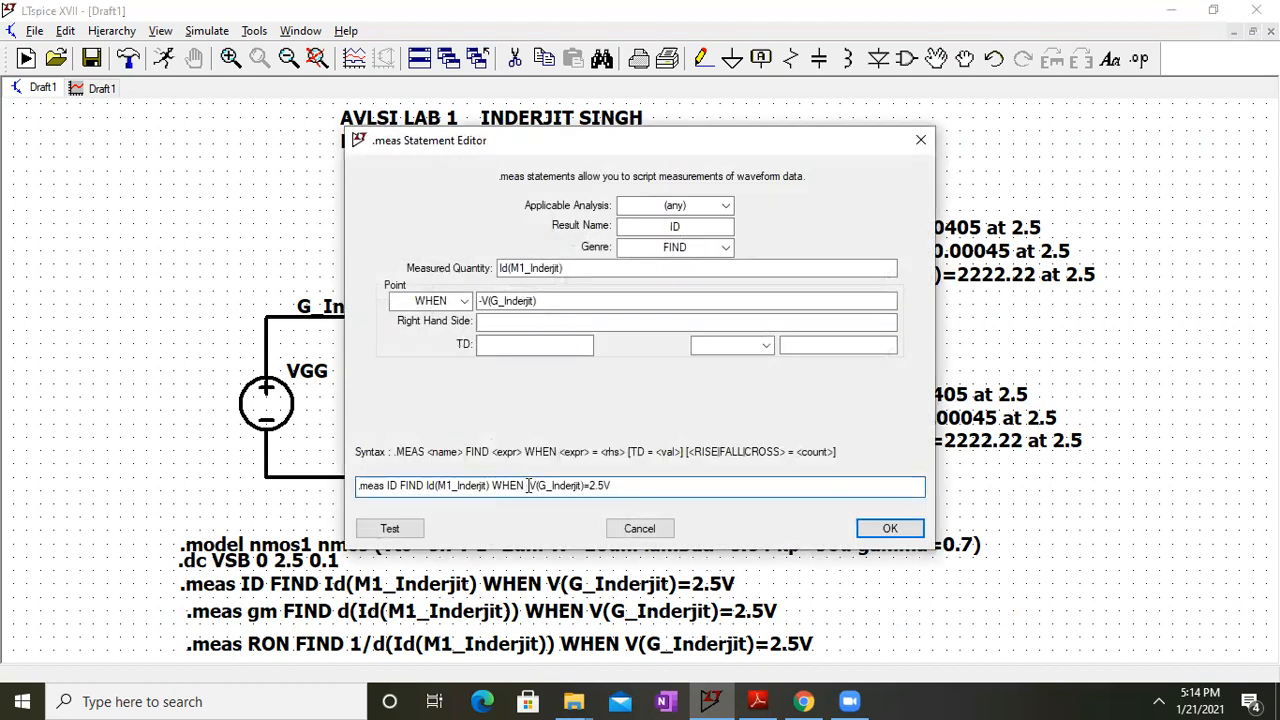
text(B)
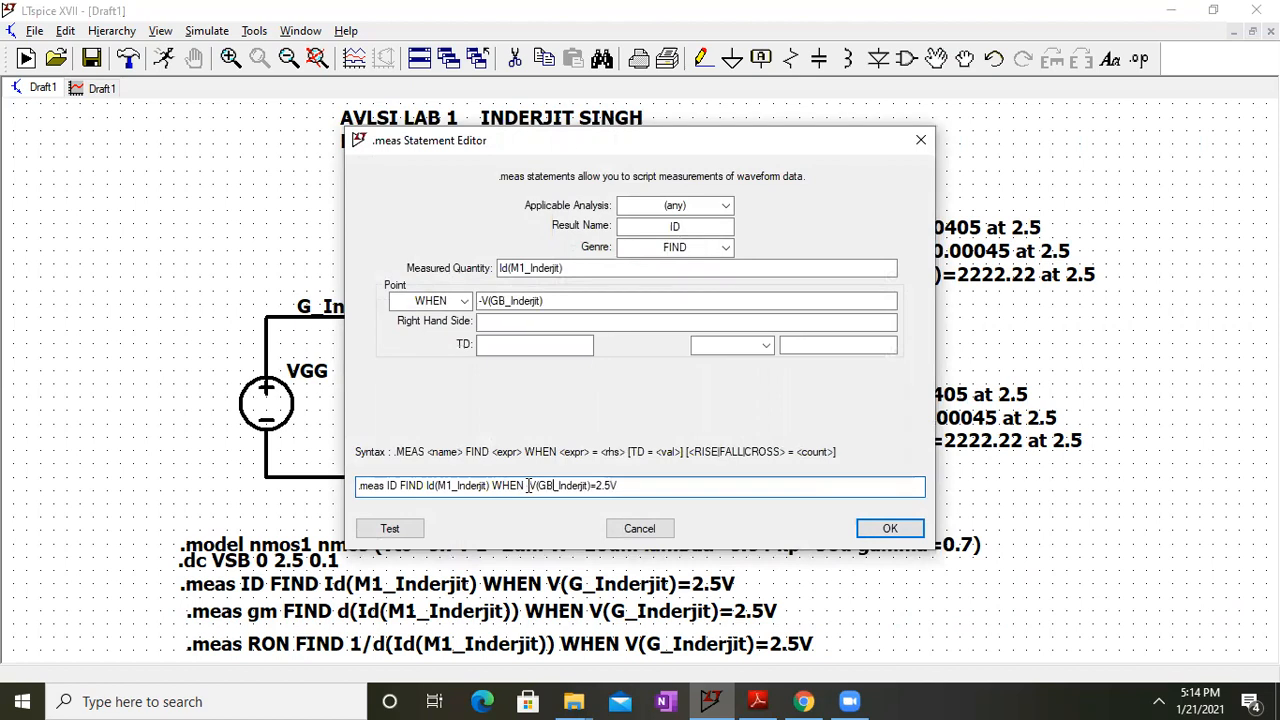
key(BackSpace)
key(BackSpace)
key(BackSpace)
text(1v)
key(Return)
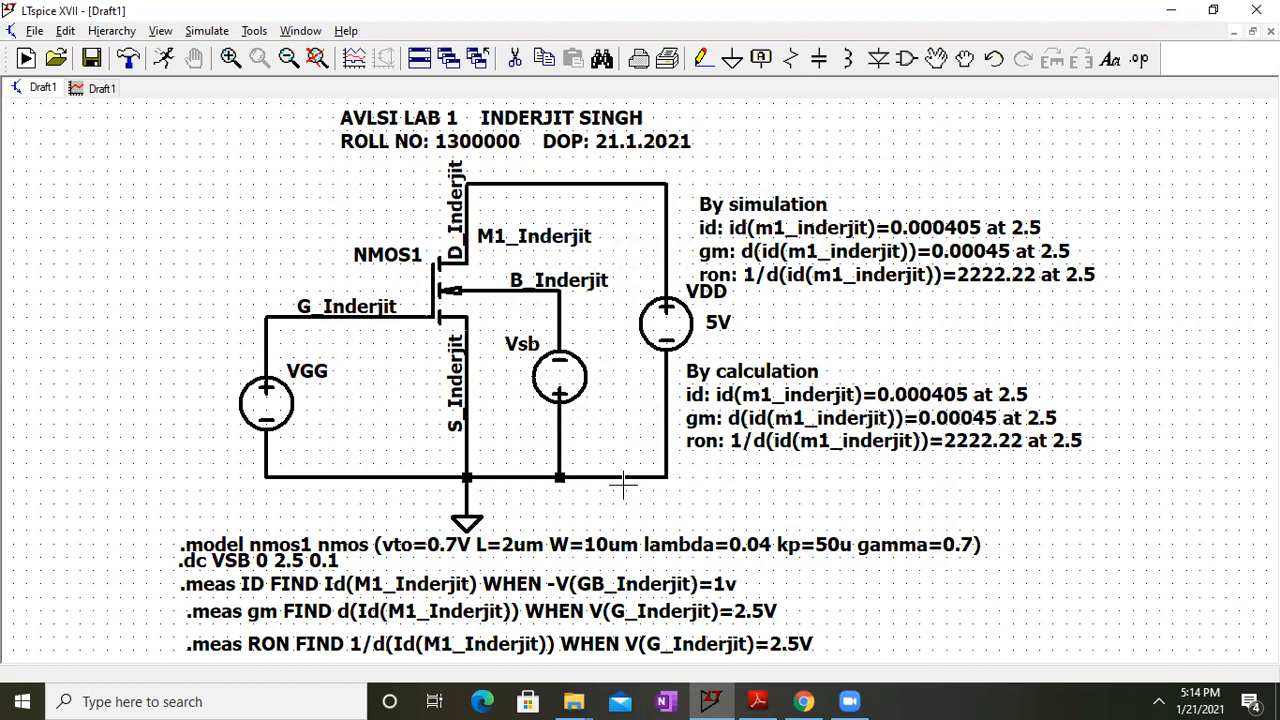
Correct the ID trigger unit to 1V and delete the RON measurement directive
right_click(706, 556)
key(BackSpace)
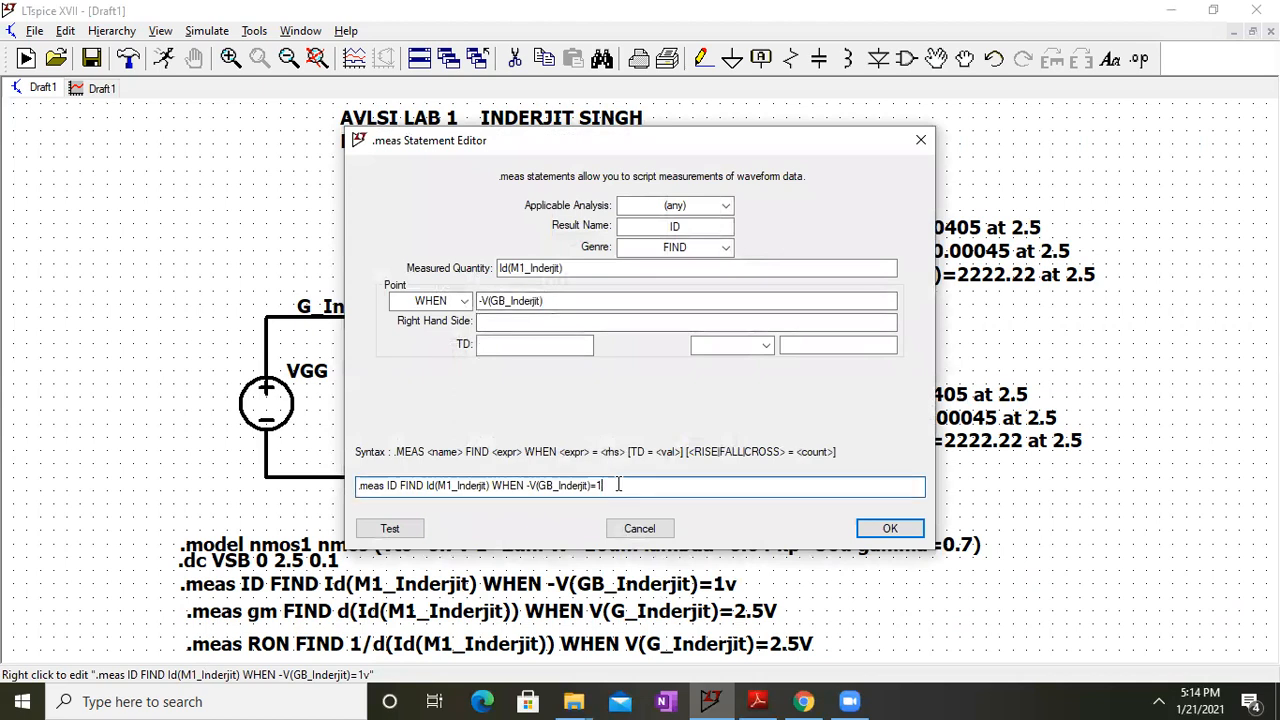
text(V)
key(Return)
click(516, 57)
click(425, 644)
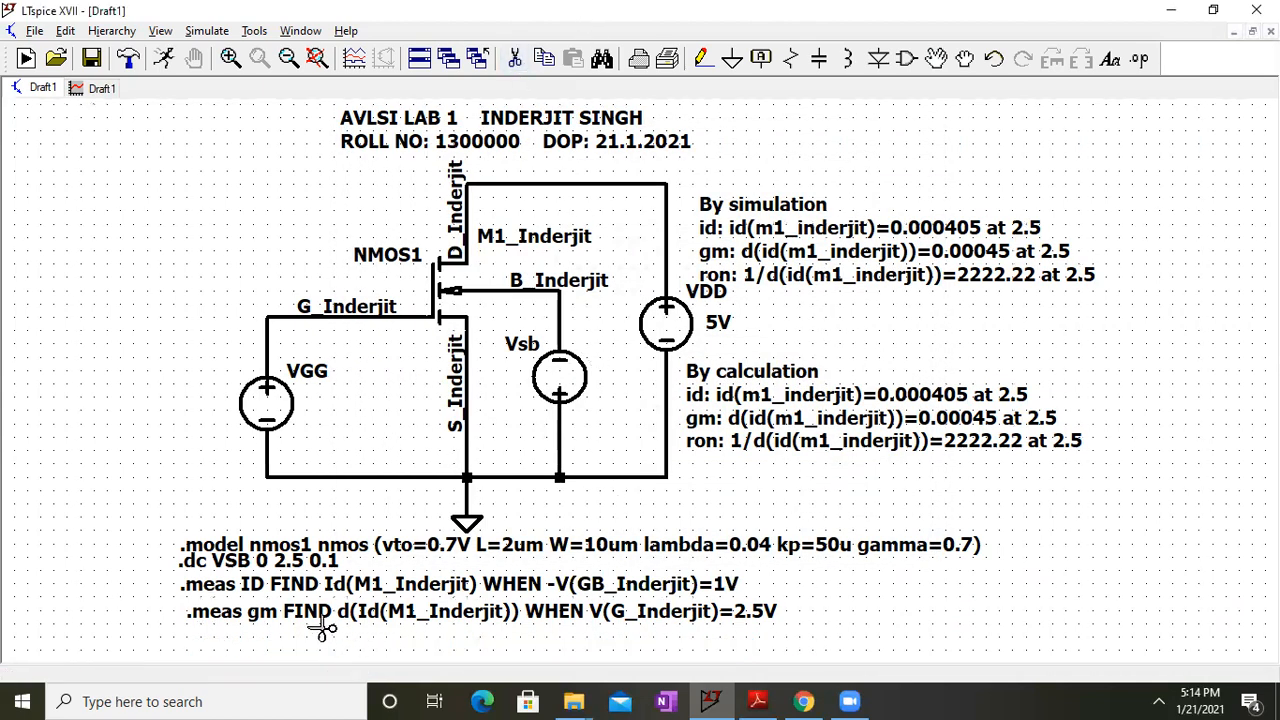
Rename the gm measurement to gmb and set its trigger to -V(B_Inderjit)=1
right_click(305, 612)
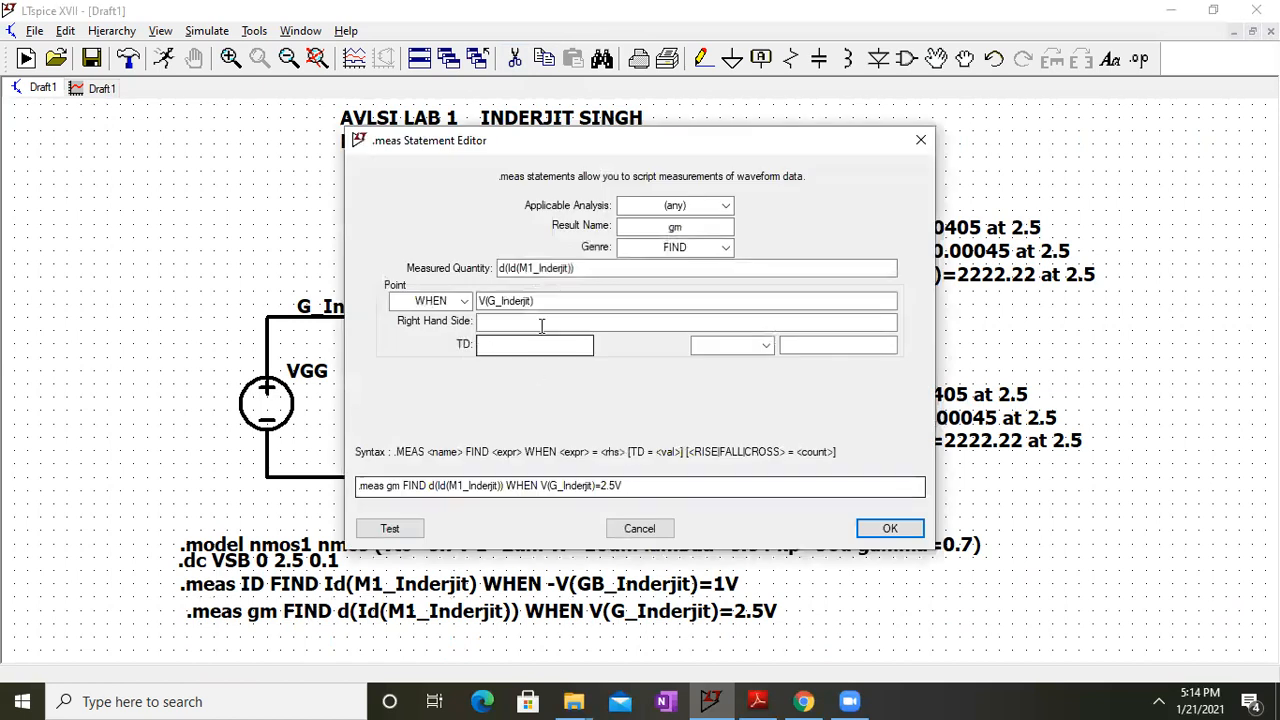
click(403, 486)
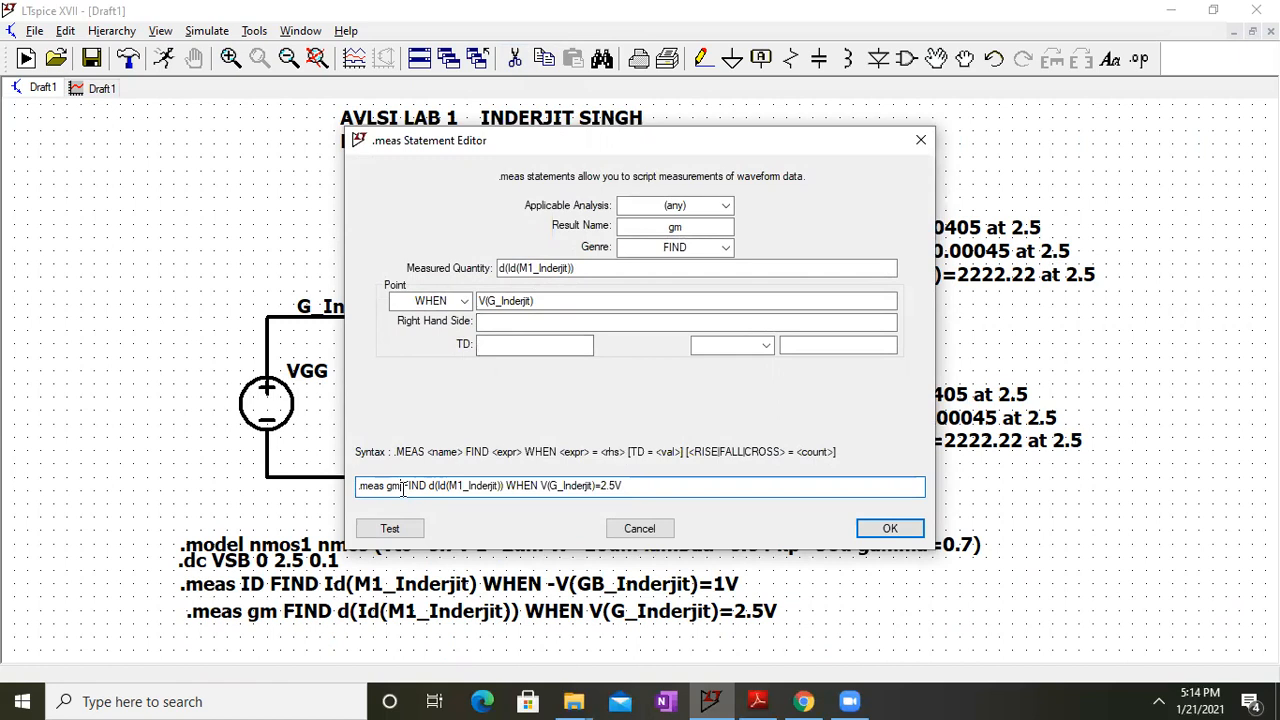
text(b)
click(564, 487)
key(BackSpace)
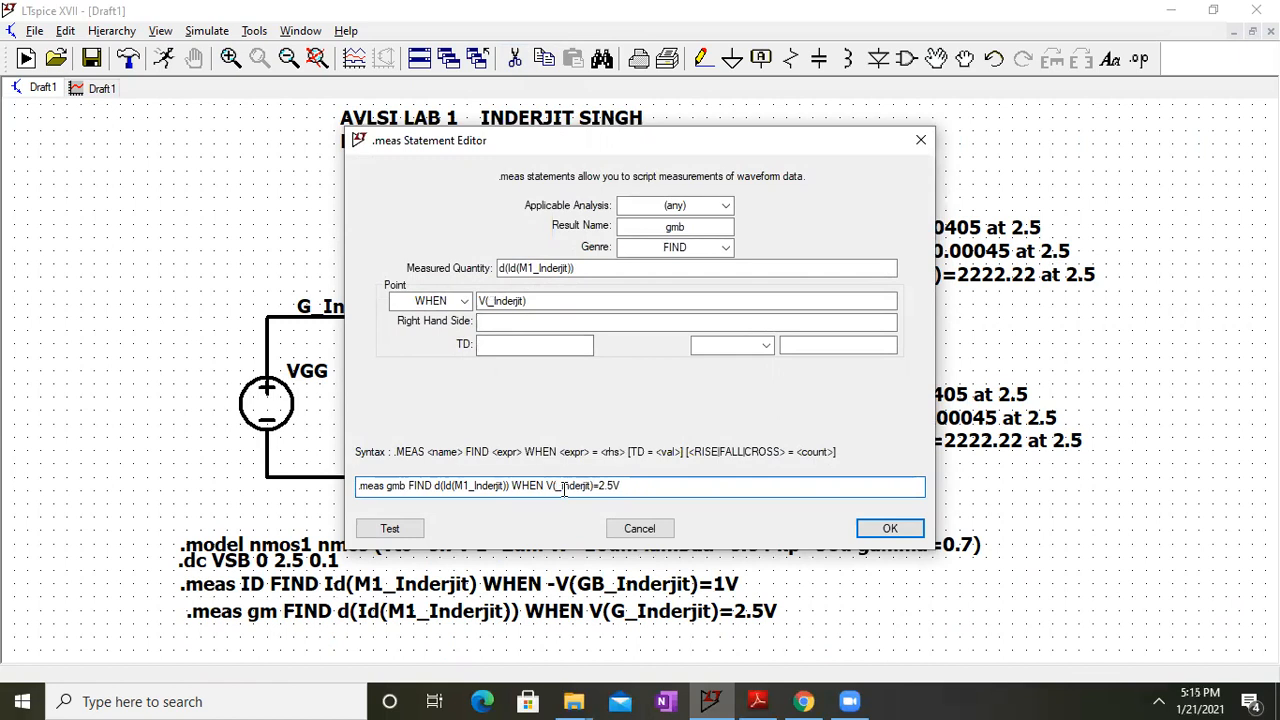
text(B)
click(550, 485)
text(-)
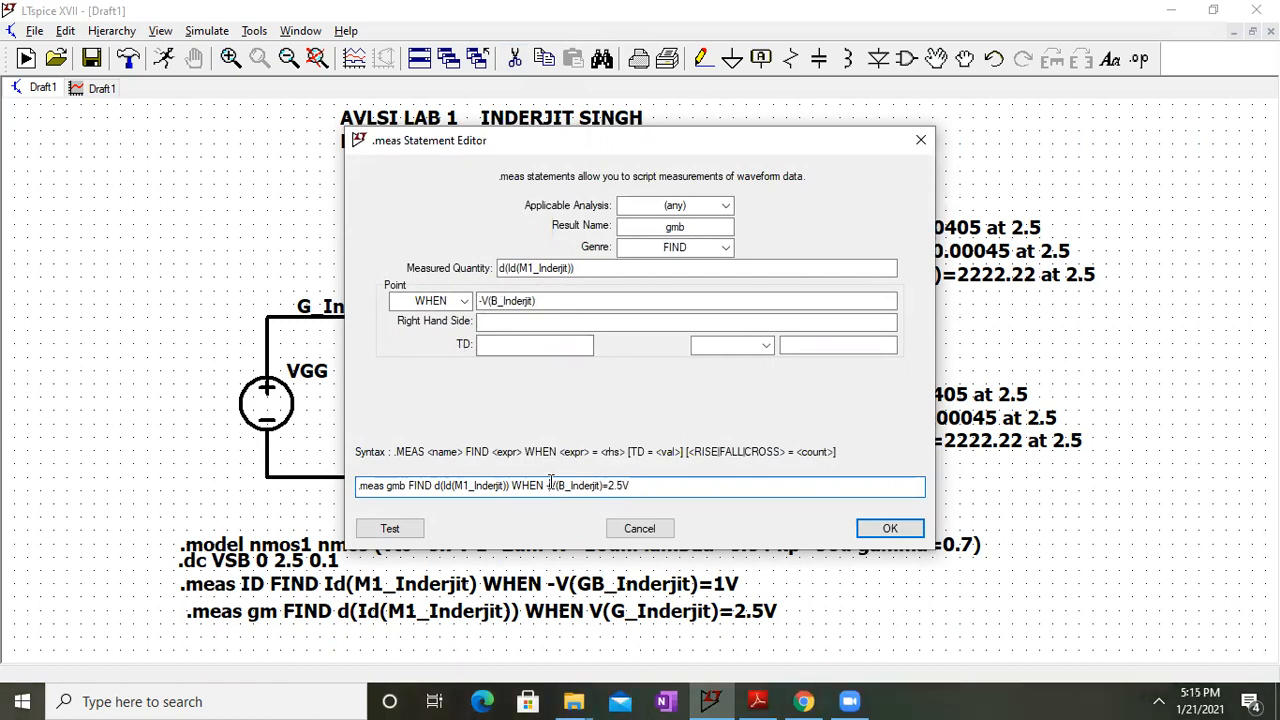
key(BackSpace)
key(BackSpace)
text(1)
key(Return)
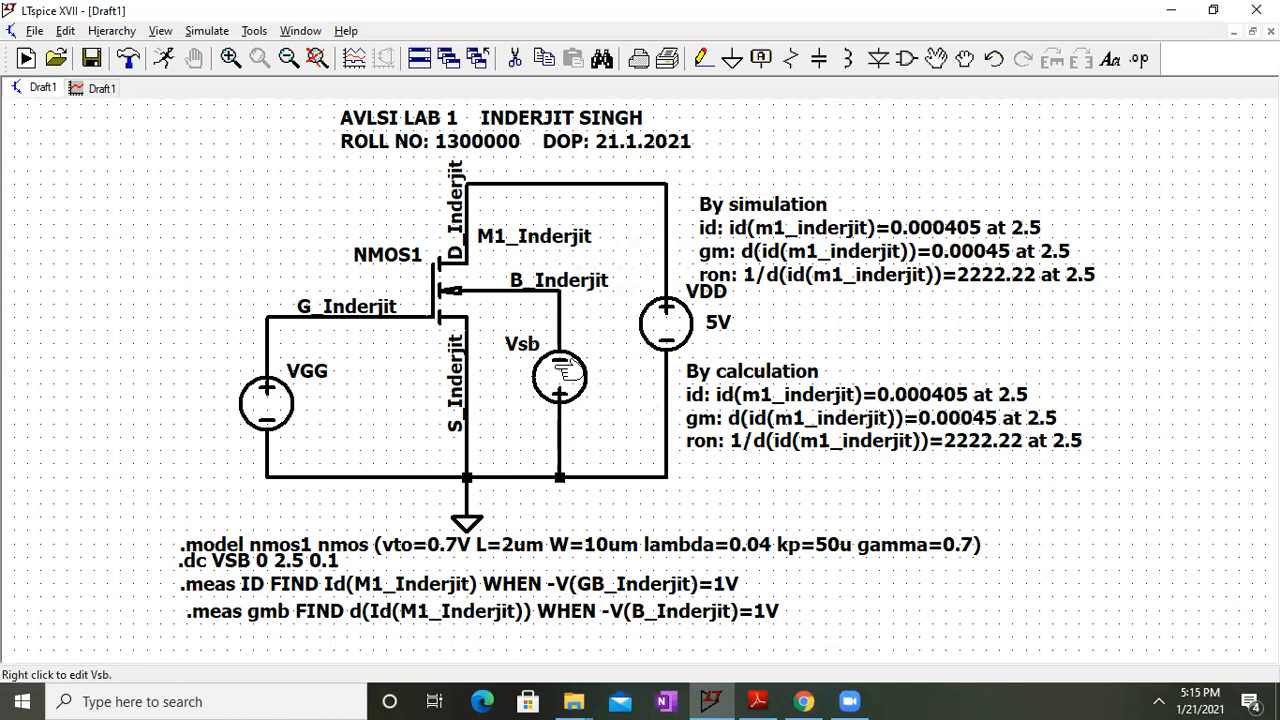
Fix the ID trigger to -V(B_Inderjit)=1V, then run the simulation
right_click(597, 583)
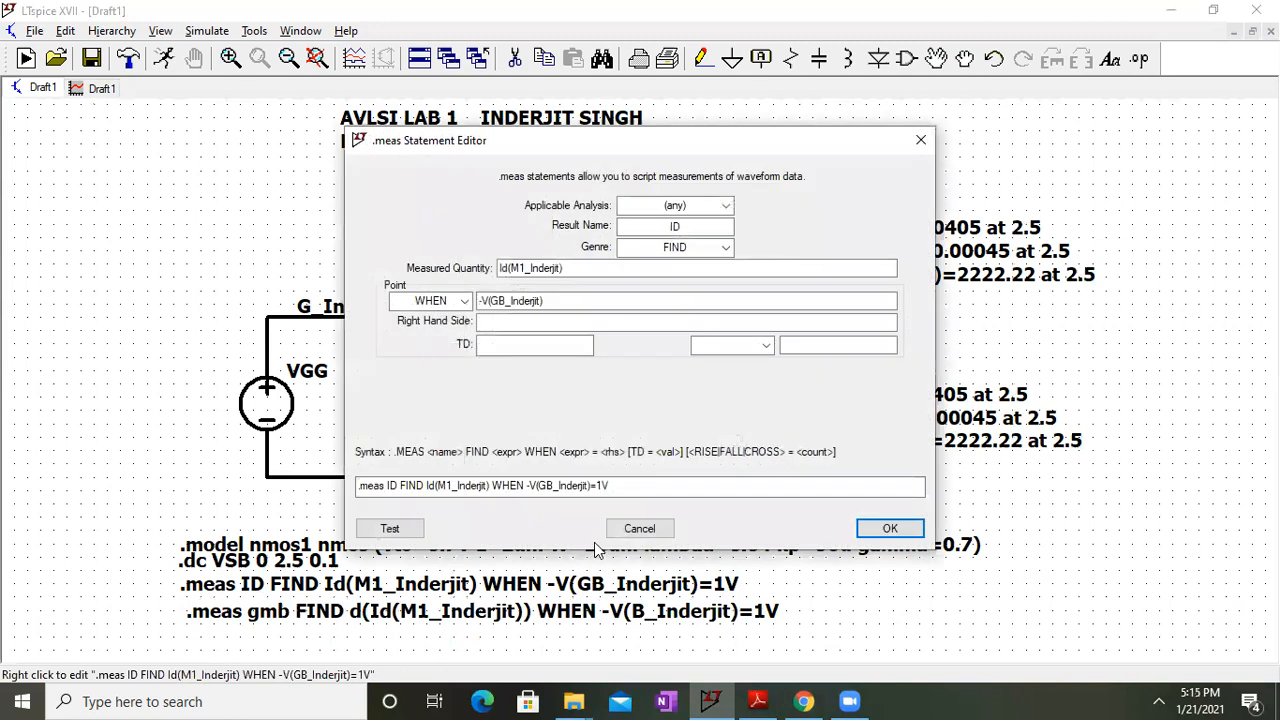
click(547, 486)
key(BackSpace)
key(Return)
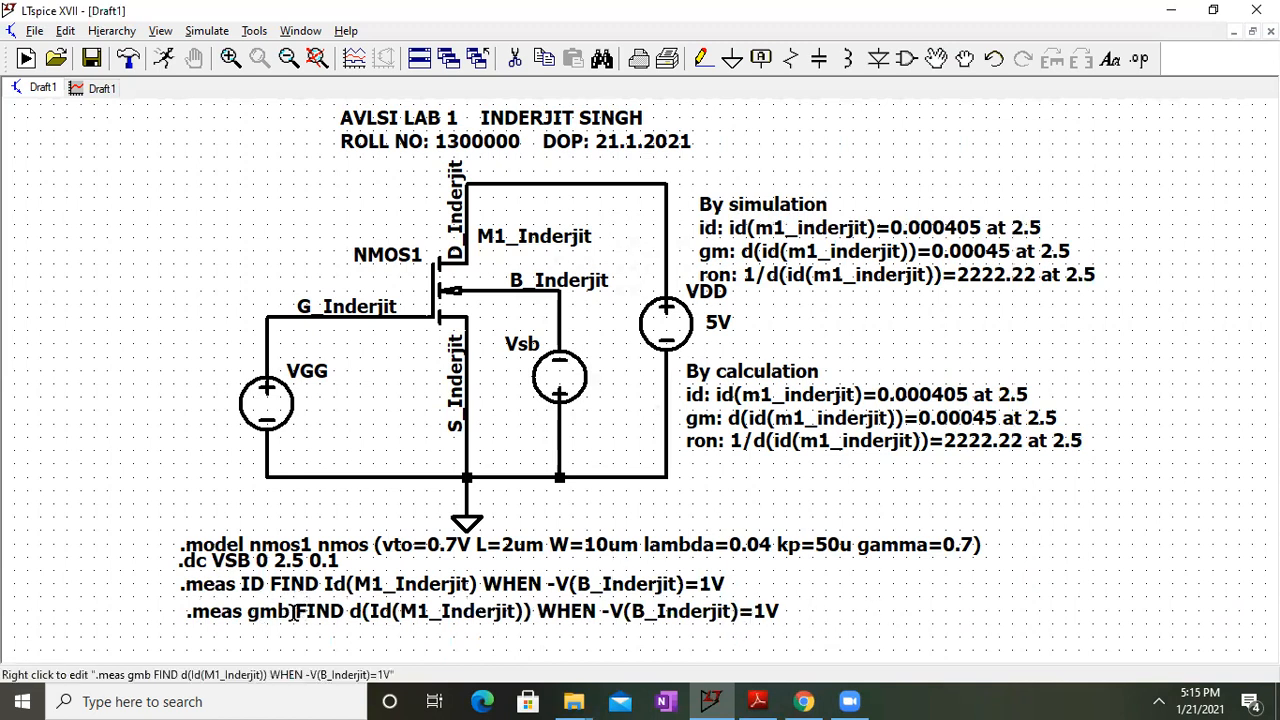
click(207, 30)
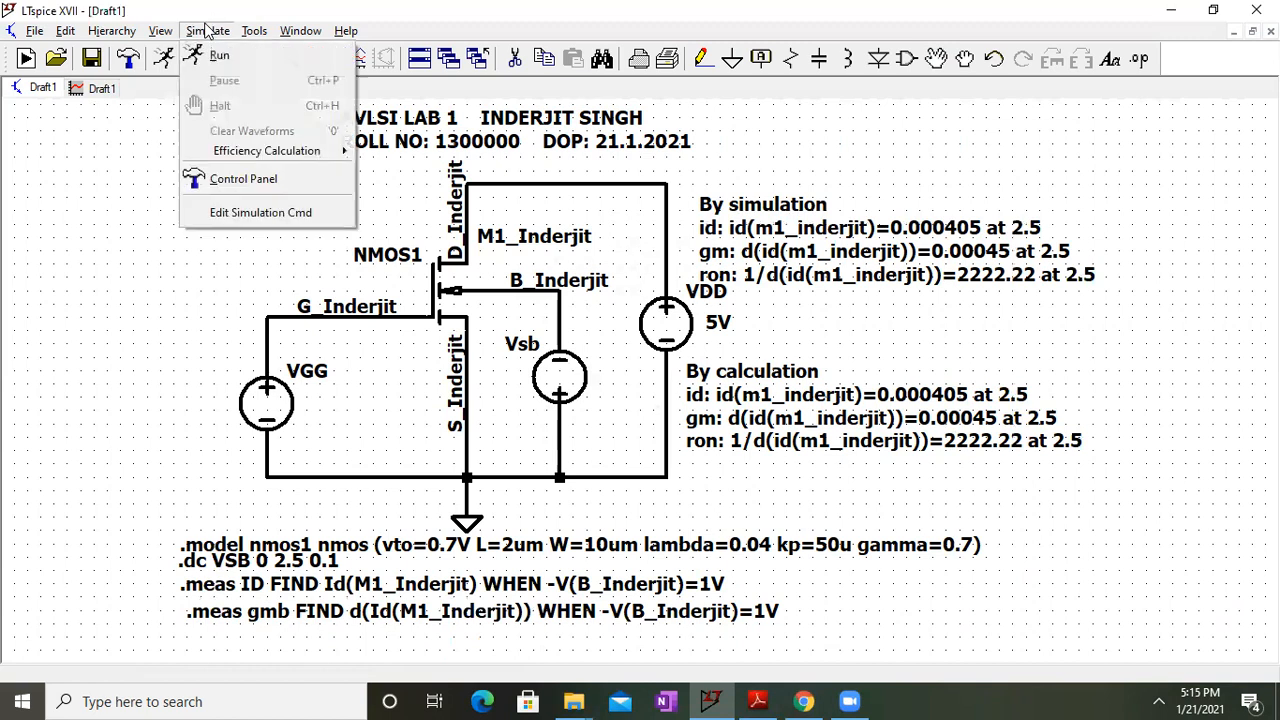
click(210, 56)
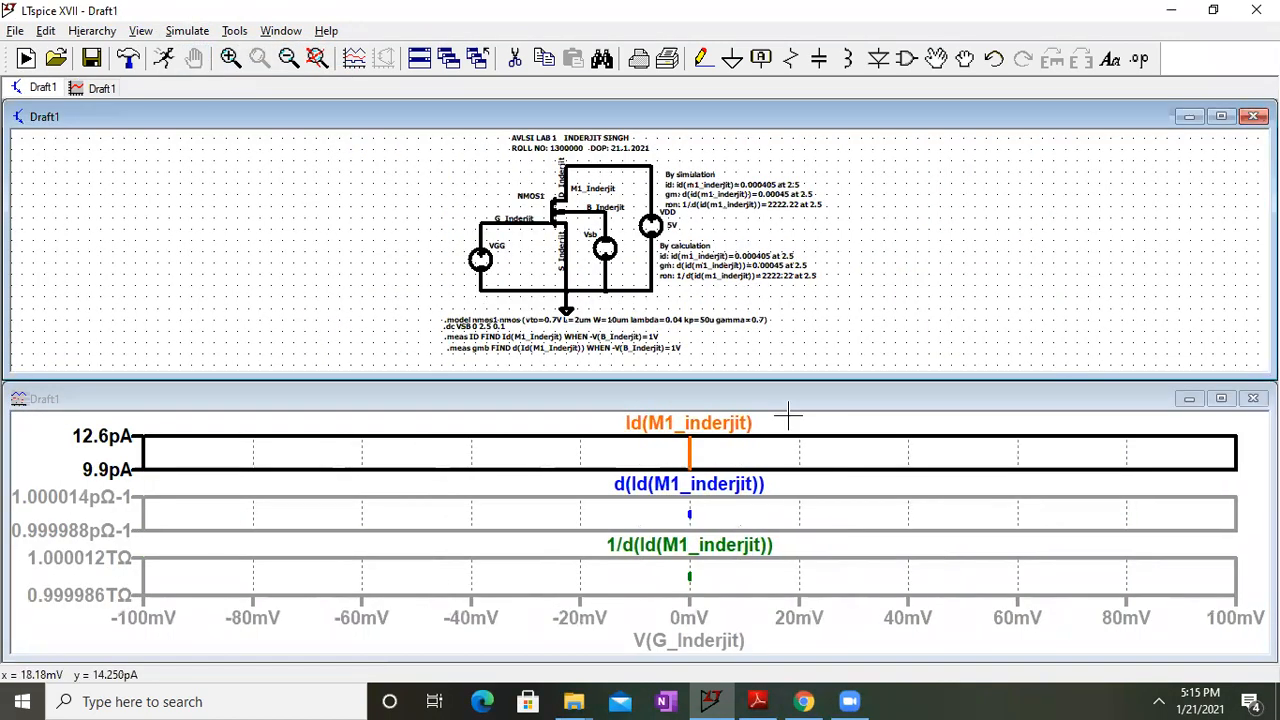
Close the waveform pane and re-run the simulation
click(1253, 398)
key(alt+s)
click(207, 52)
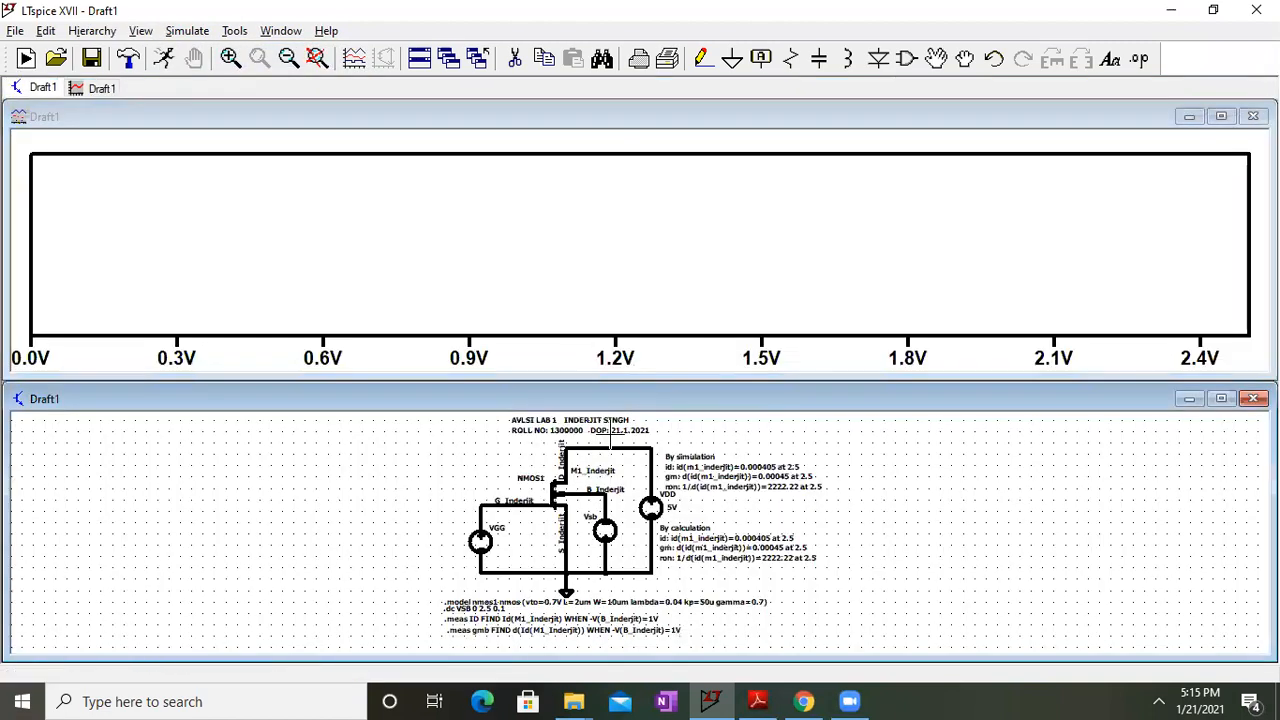
click(1221, 398)
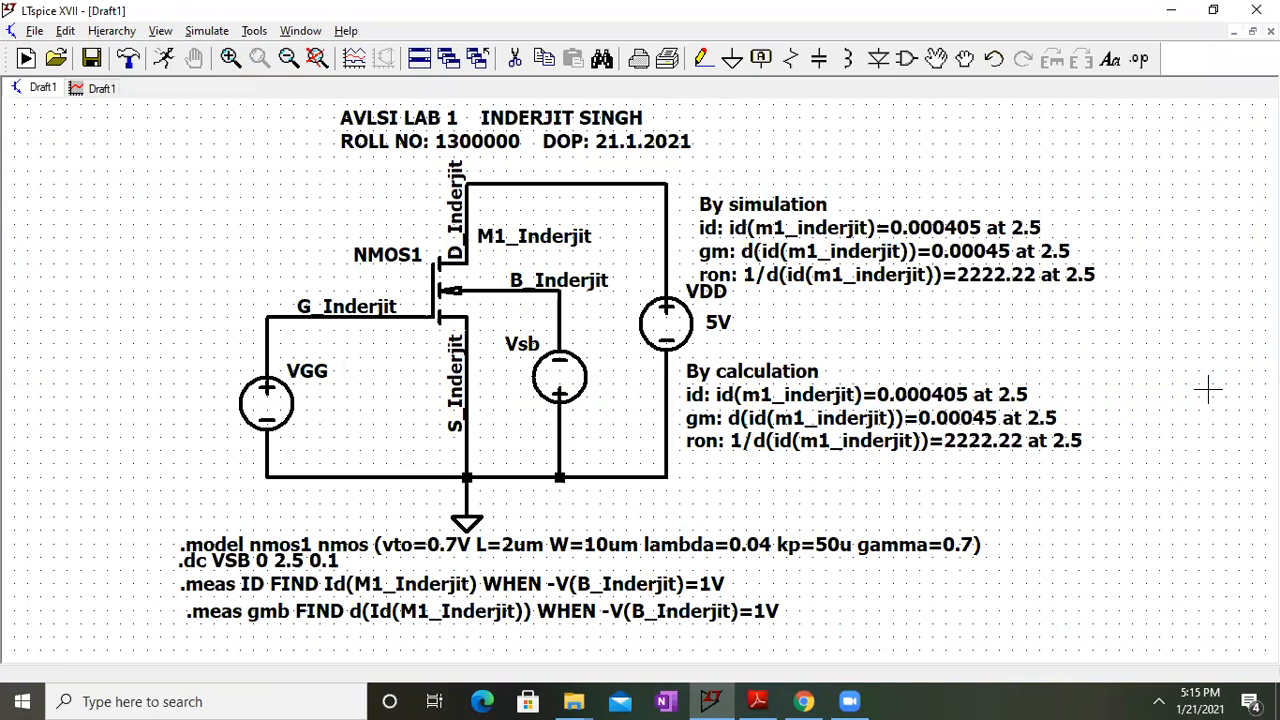
Replace Vsb on the plot's horizontal axis with -V(B_Inderjit), spanning 0 to 2.7V
click(100, 88)
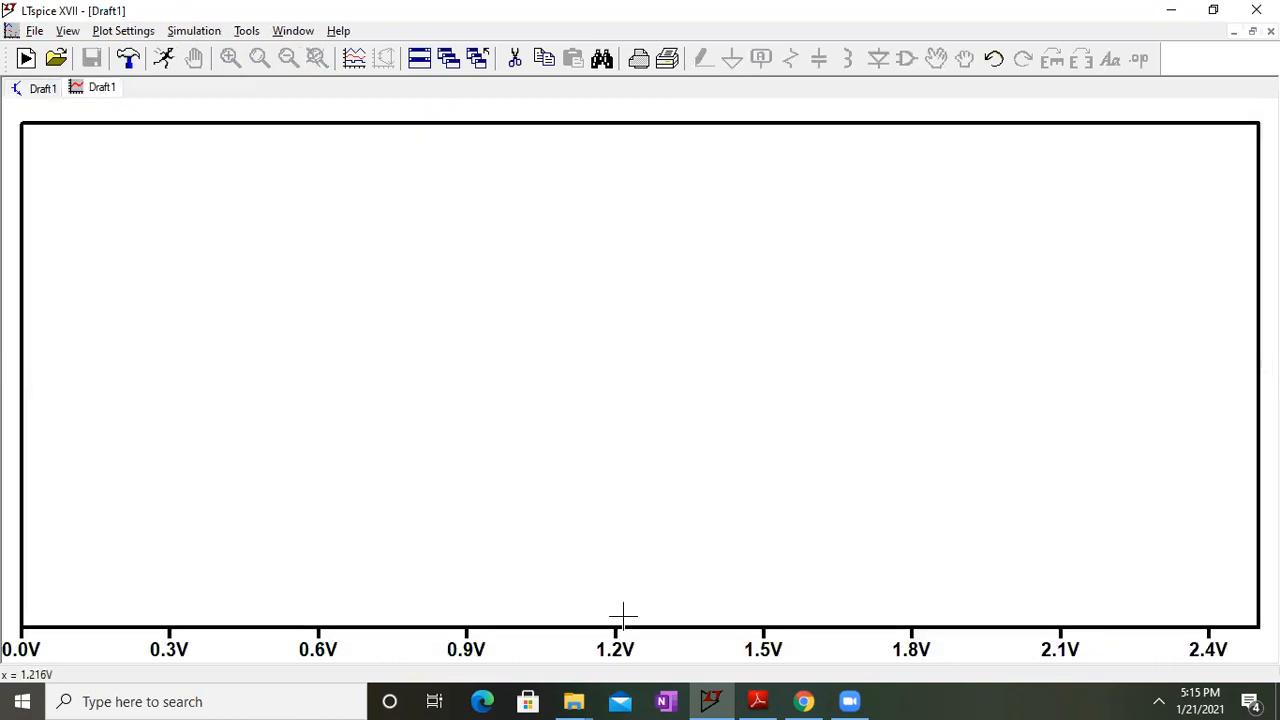
right_click(614, 646)
click(618, 312)
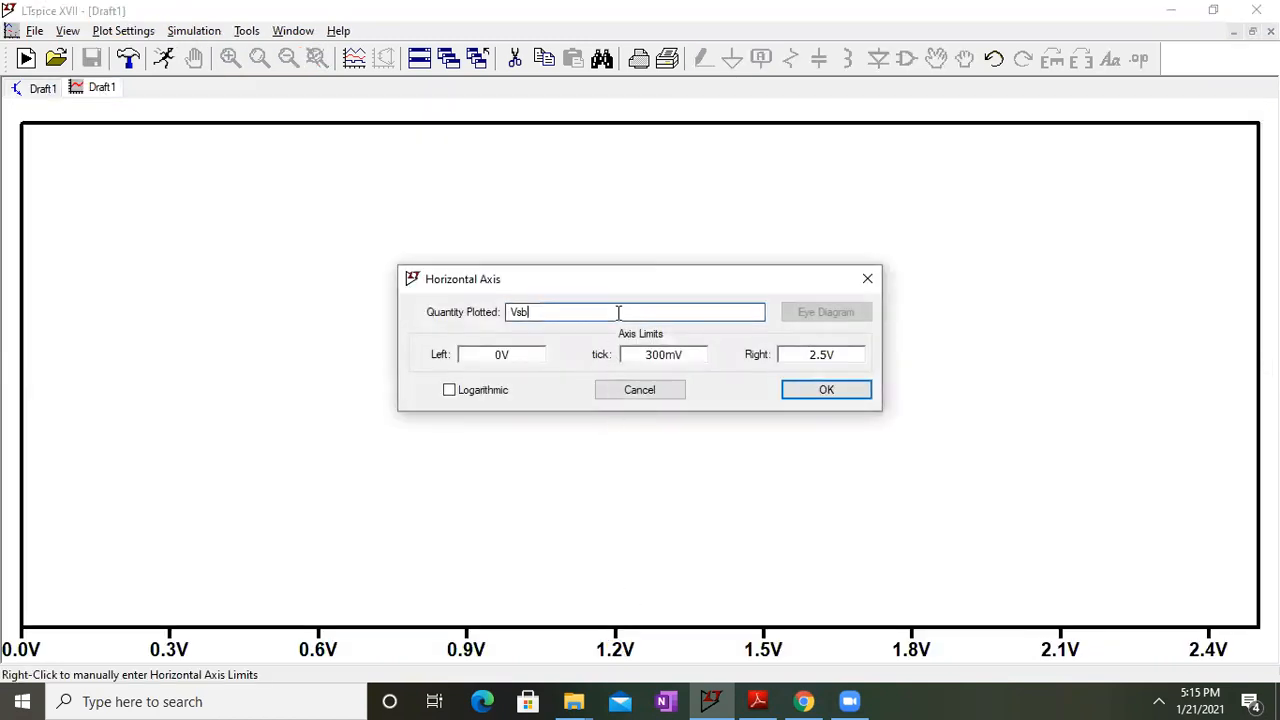
key(BackSpace)
key(BackSpace)
key(BackSpace)
text(-V)
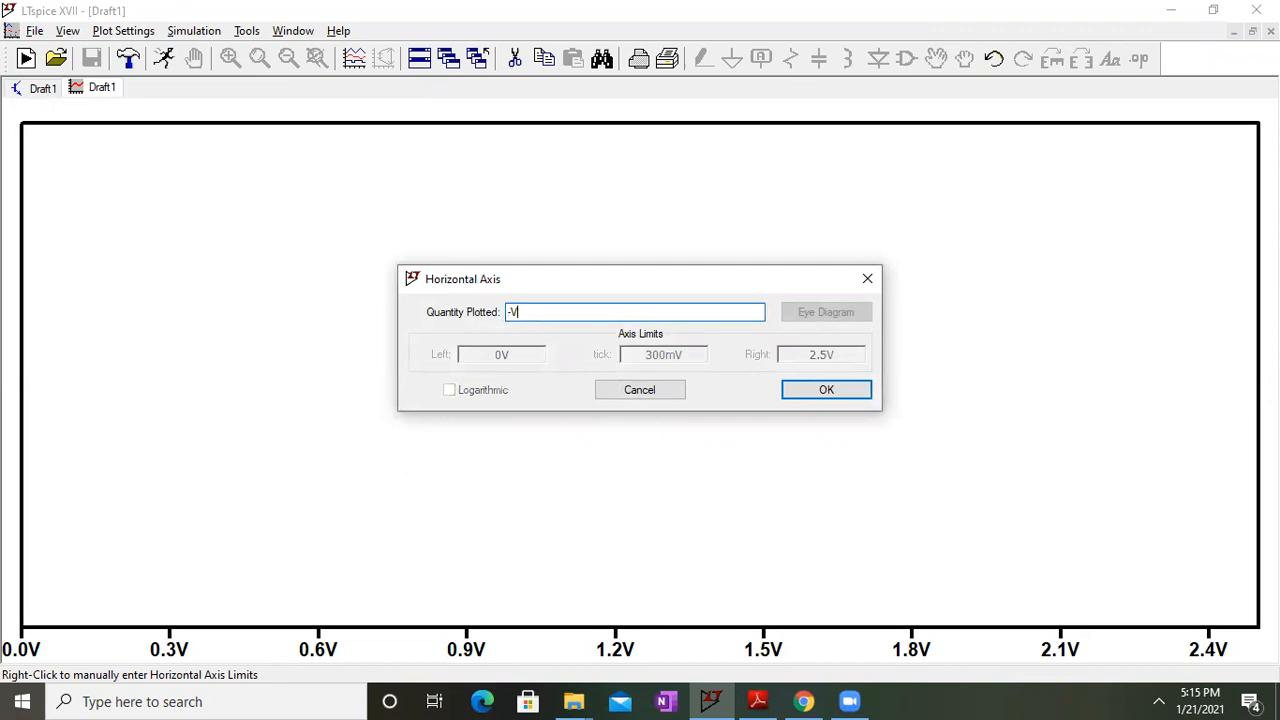
key(BackSpace)
text())
key(Return)
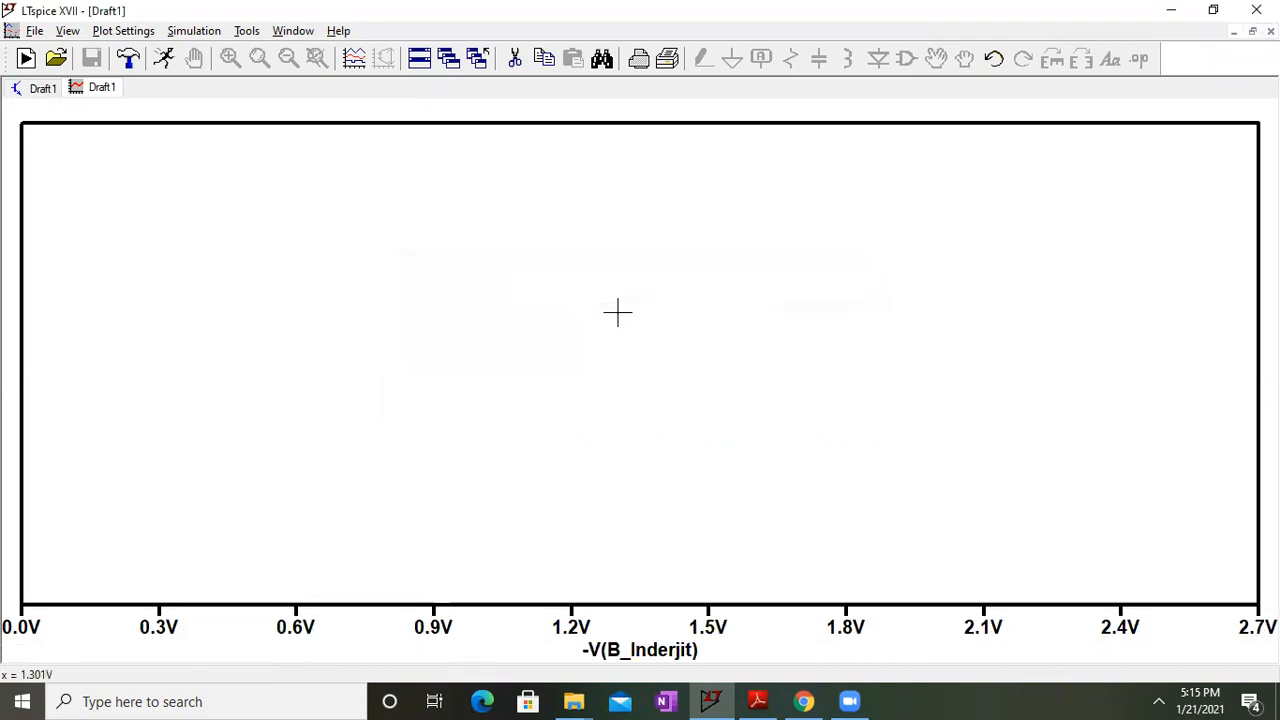
click(45, 89)
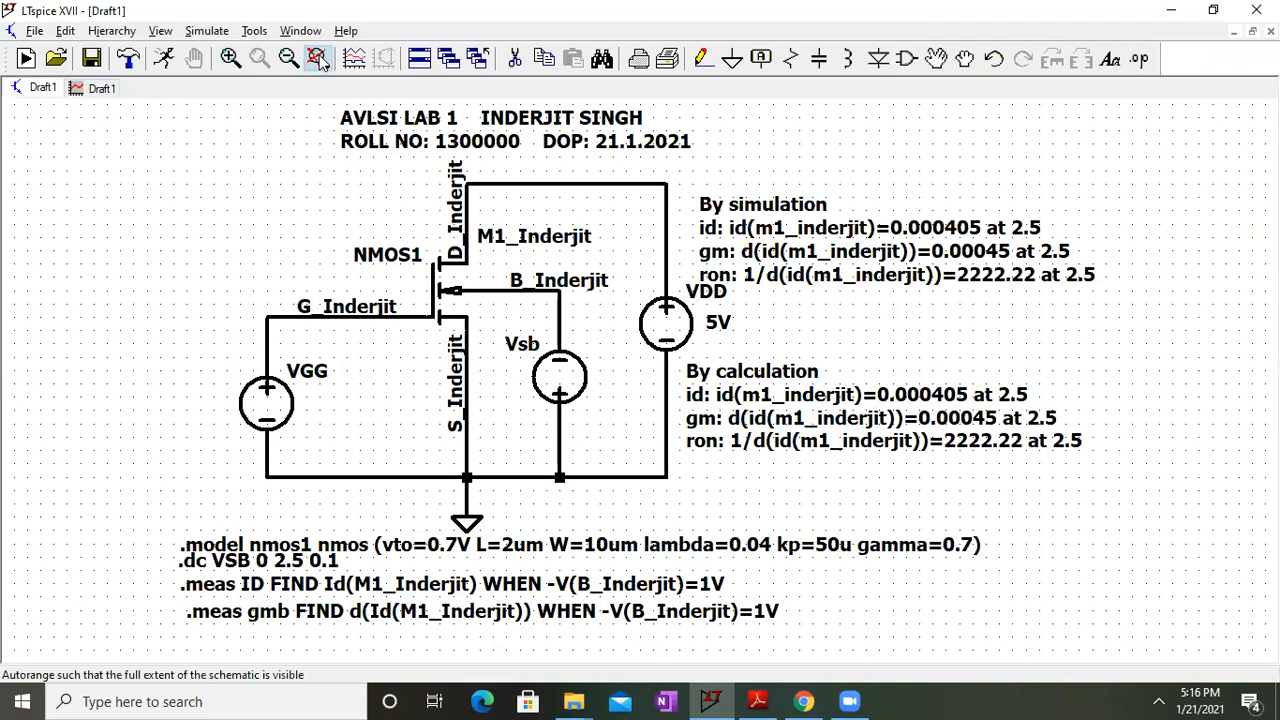
Fit the schematic, close the empty plot and run the simulation again
click(318, 59)
click(101, 89)
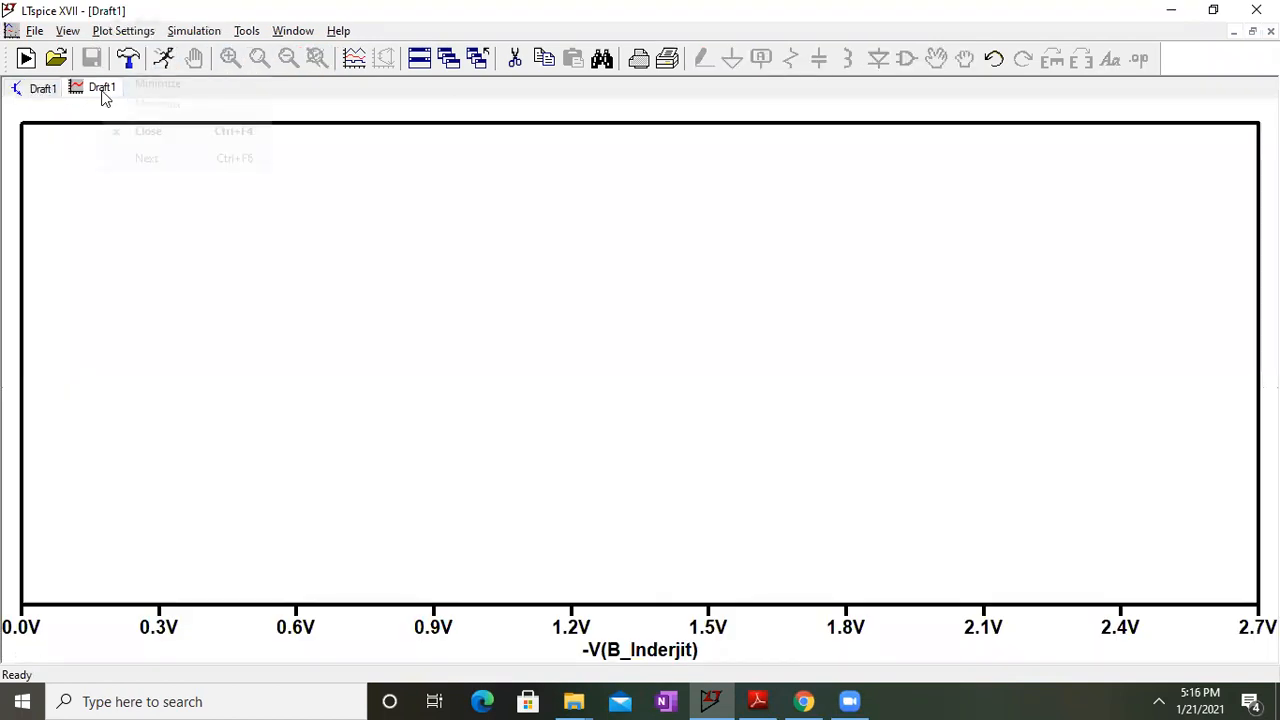
click(124, 133)
click(207, 31)
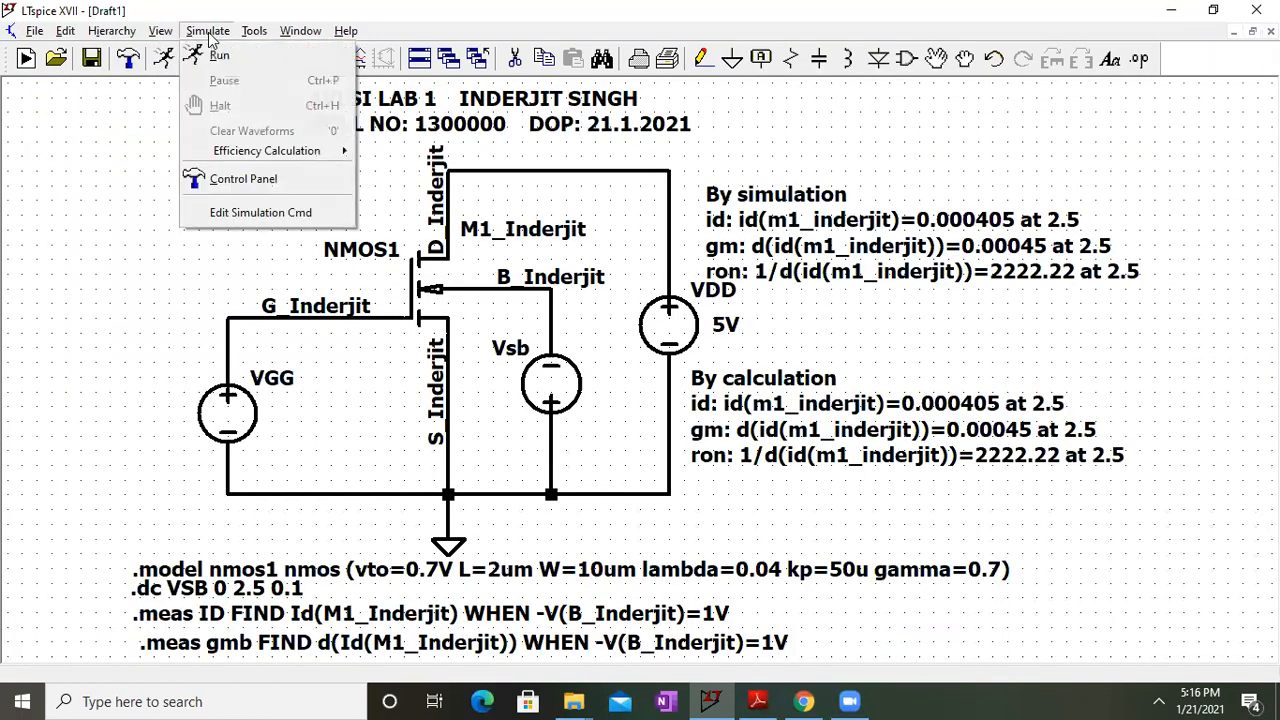
click(217, 55)
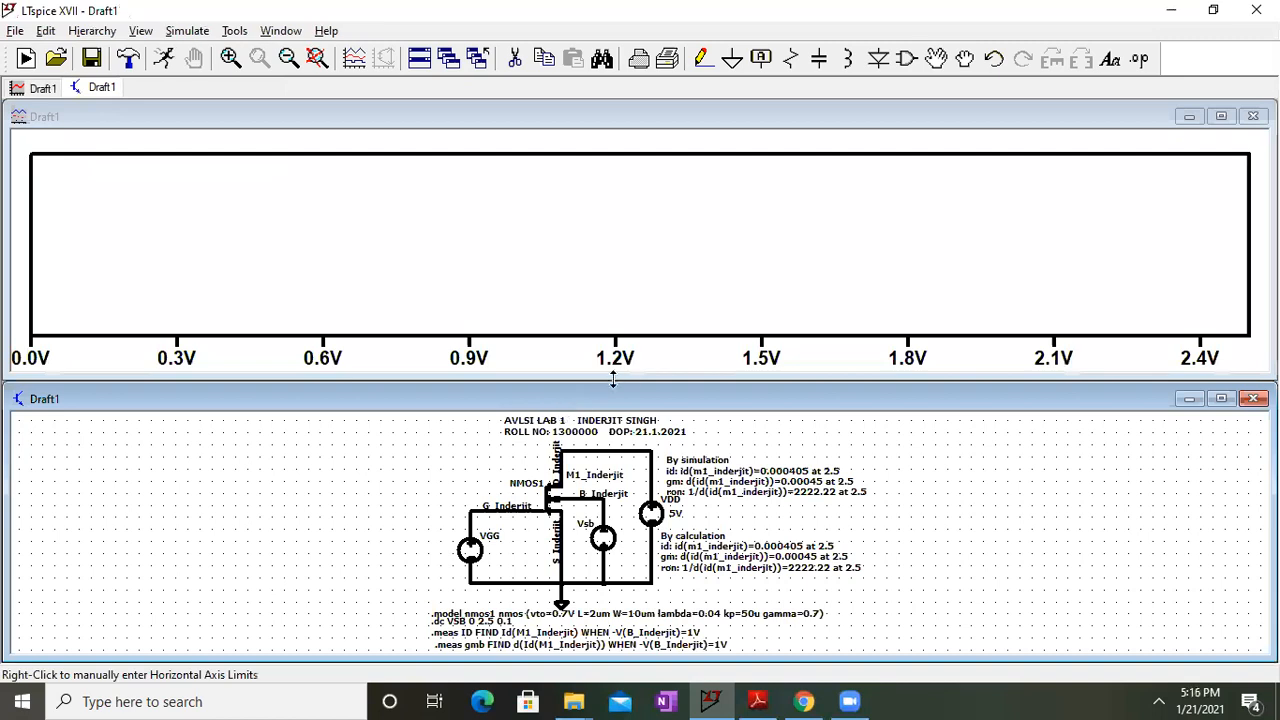
Set the horizontal axis quantity to the negated bulk voltage -V(B_Inderjit)
right_click(623, 358)
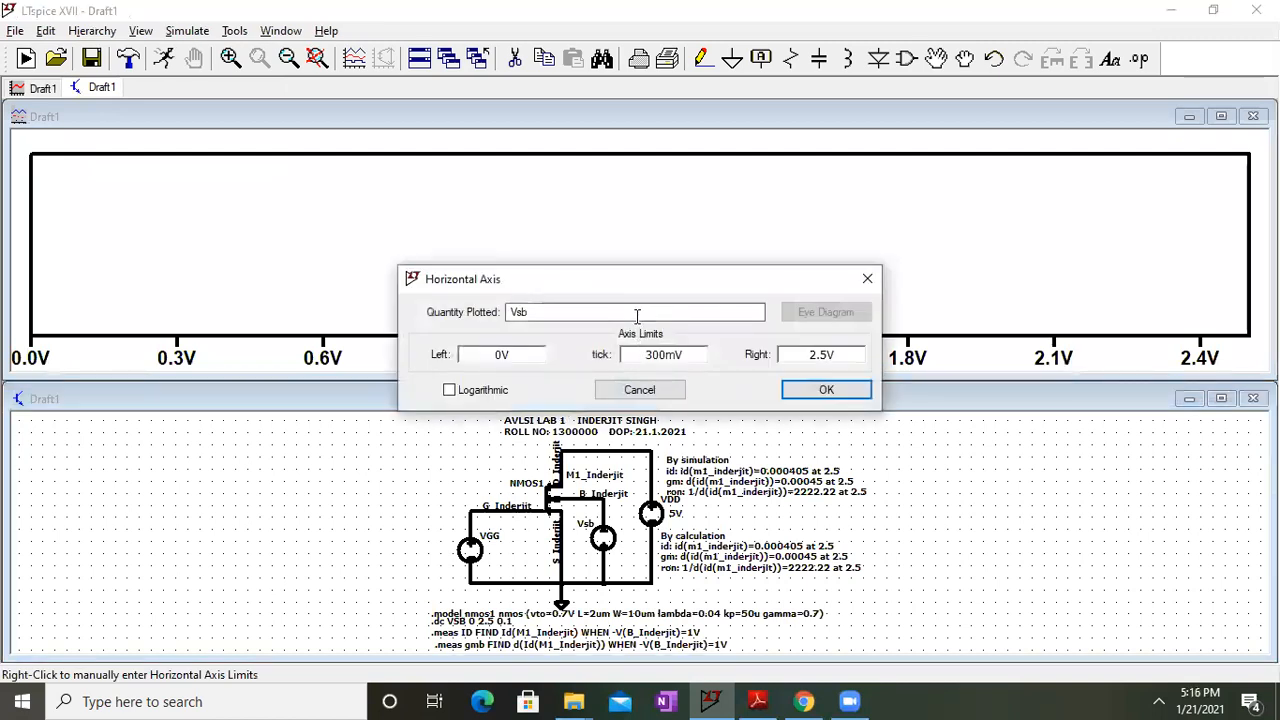
click(637, 316)
key(BackSpace)
text((B_Inderjit)
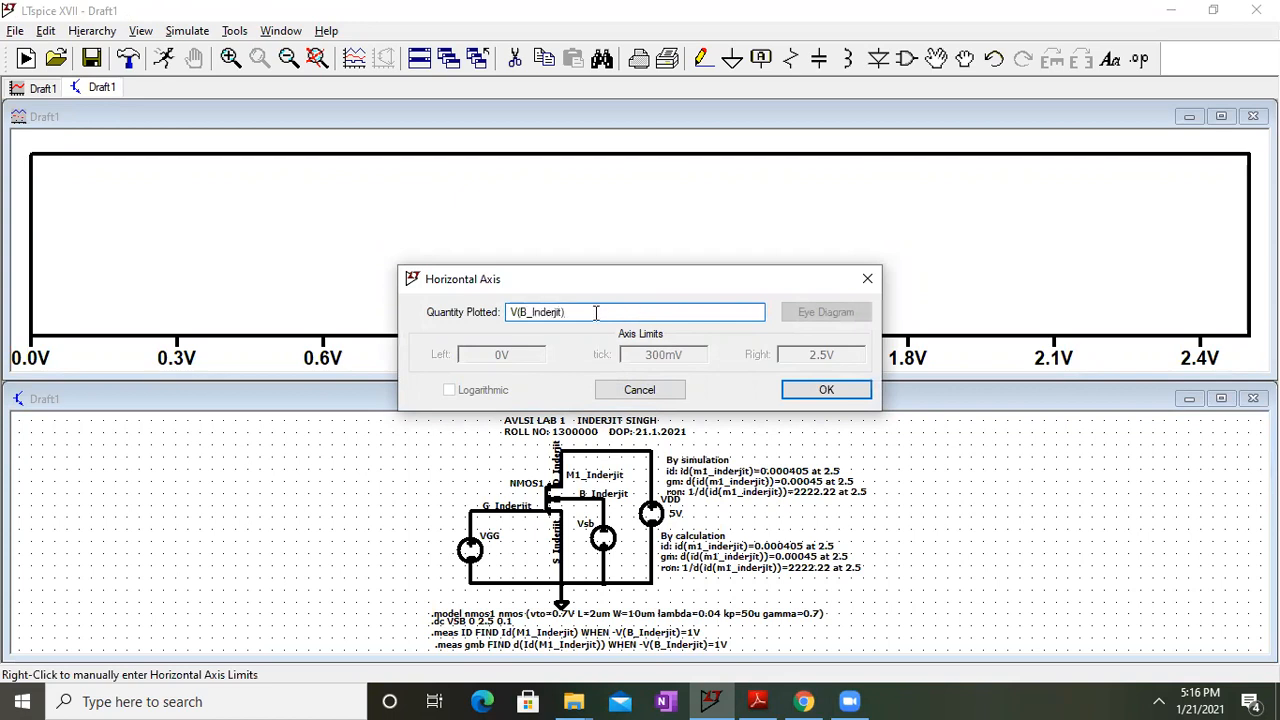
text(-)
key(Return)
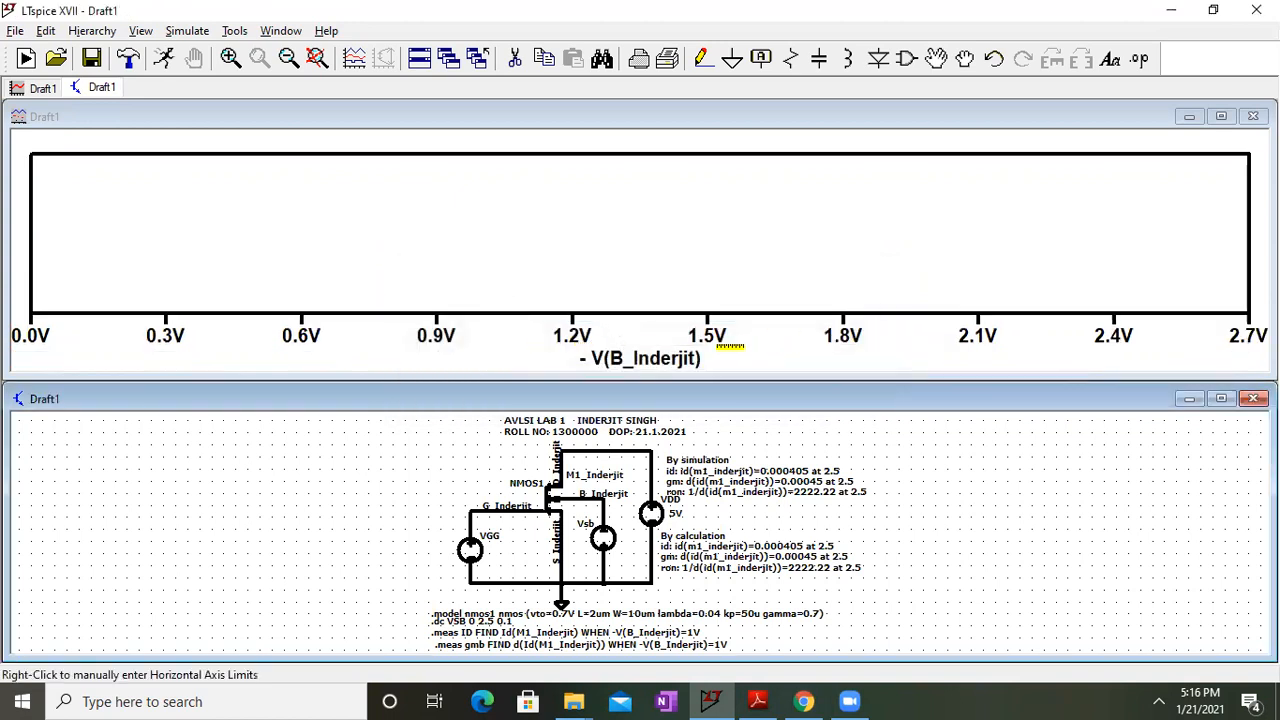
Add the Id(M1_inderjit) trace, rising from about 9.9pA to 12.3pA
right_click(487, 247)
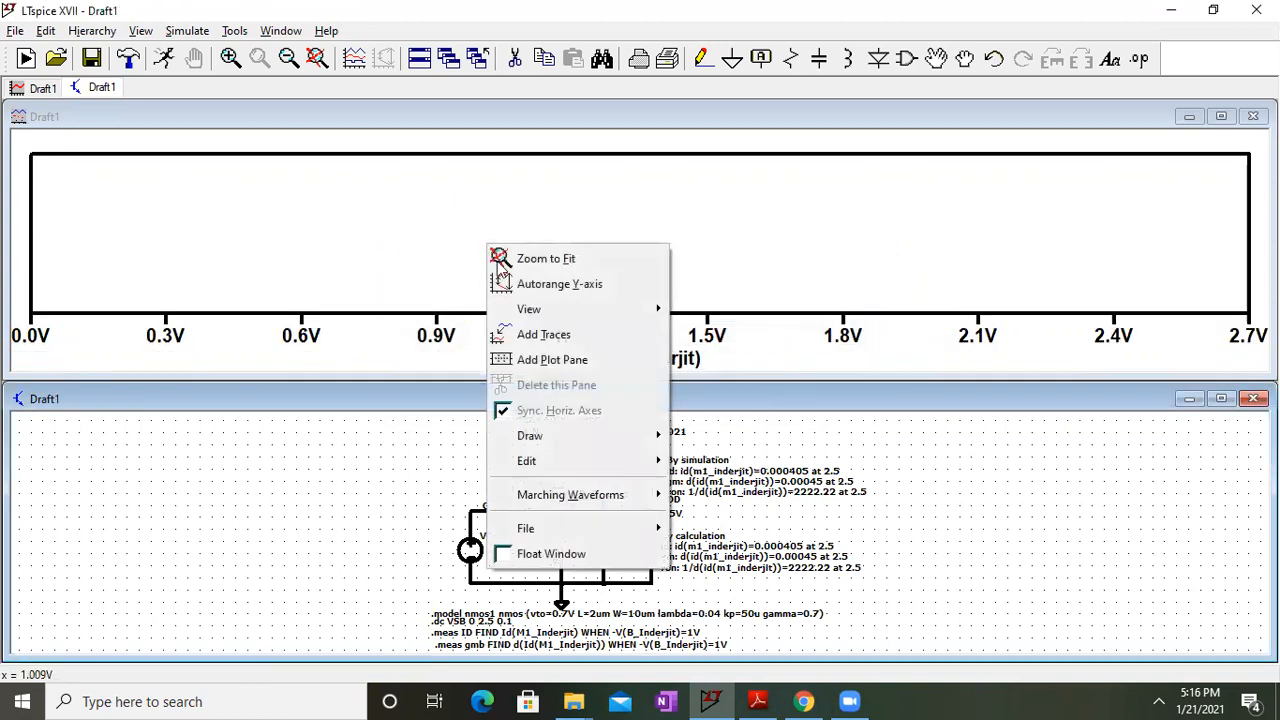
click(525, 334)
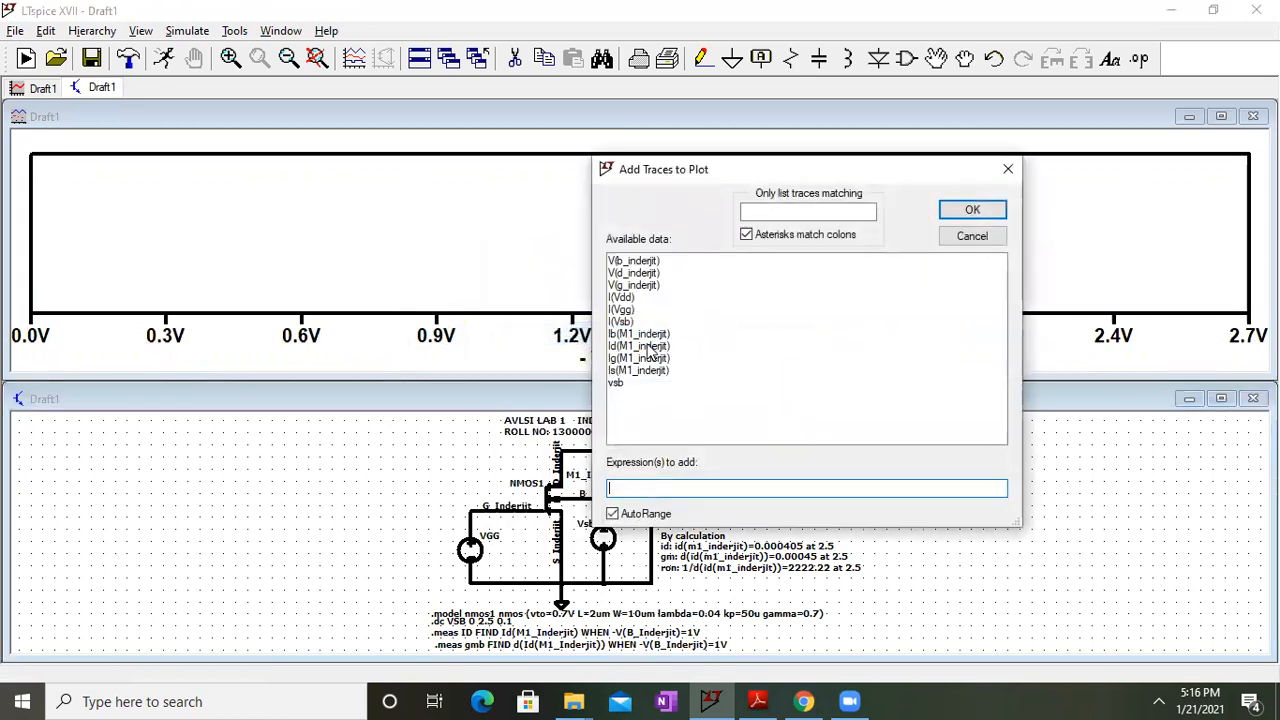
click(648, 346)
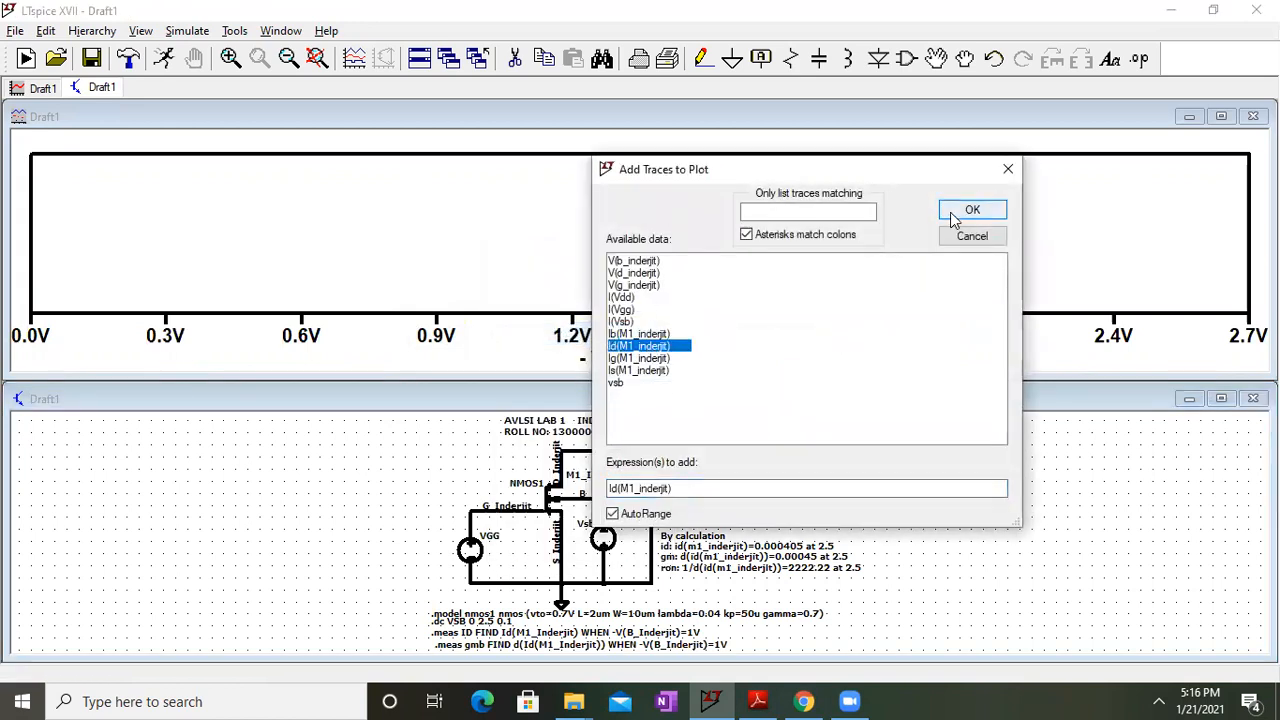
click(968, 212)
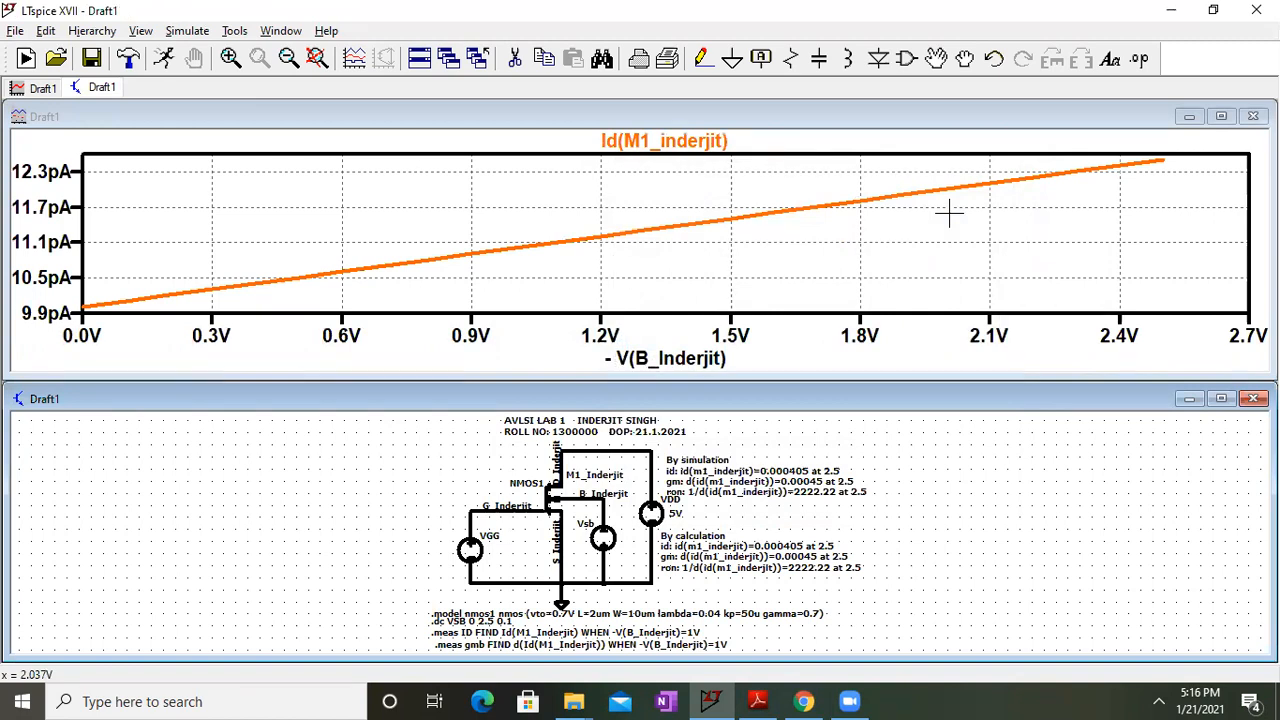
click(1253, 117)
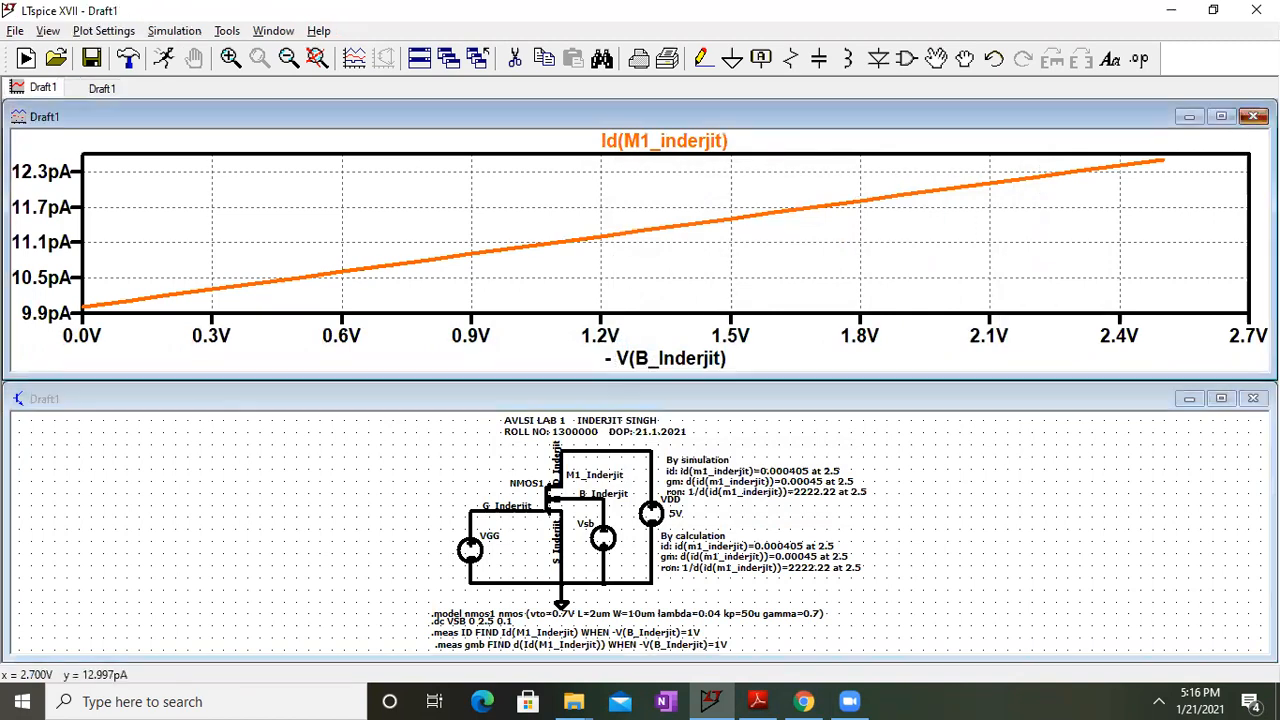
Check the circuit parameters in the lecture notes
click(1220, 377)
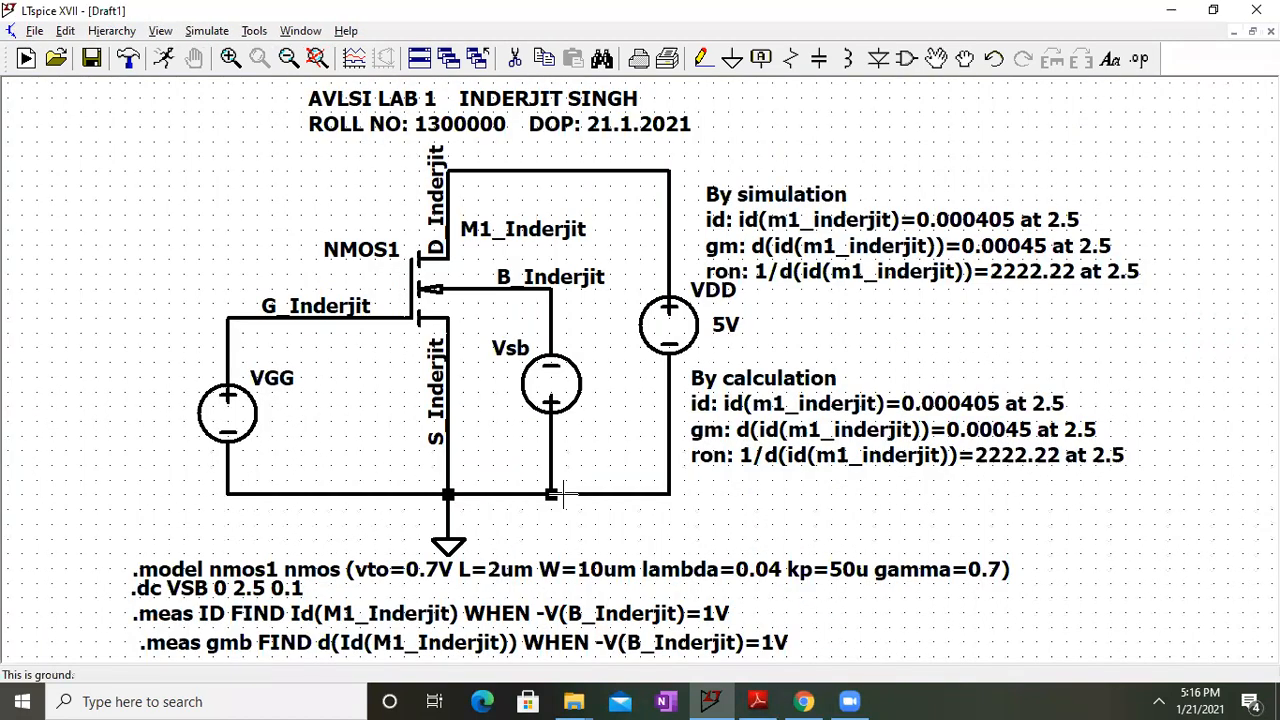
double_click(727, 10)
drag(178, 310, 208, 576)
drag(474, 244, 110, 386)
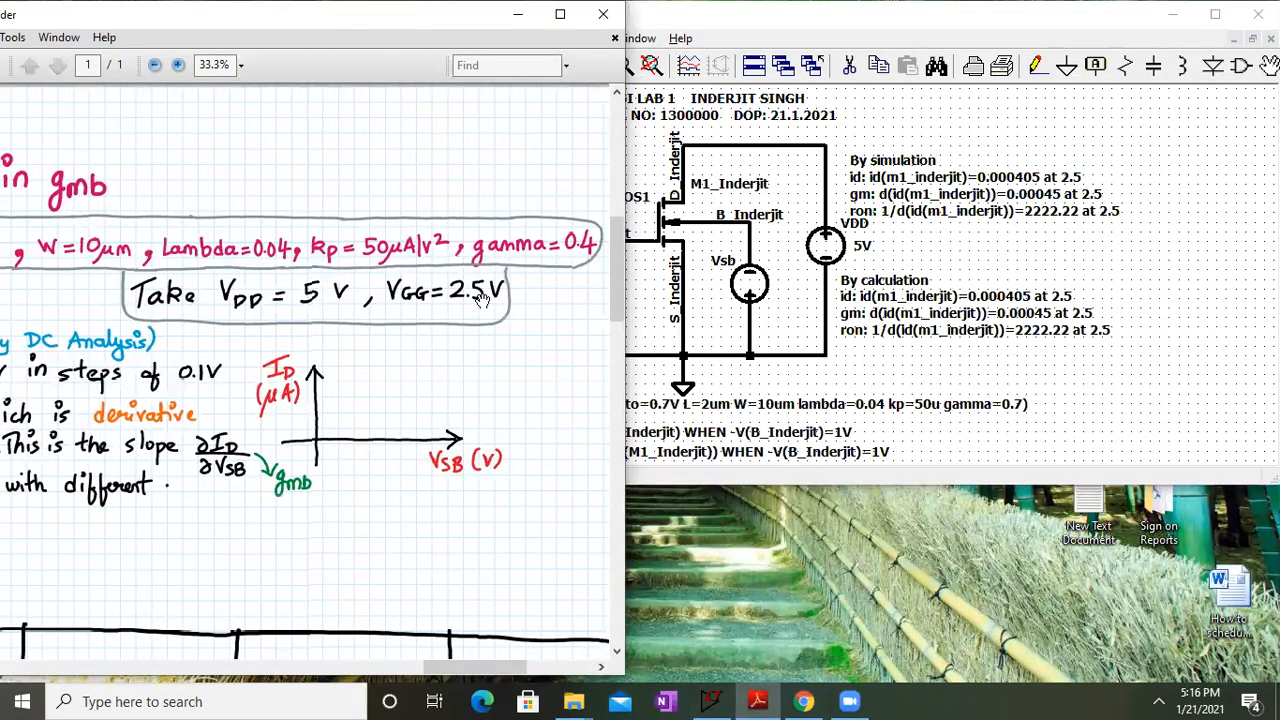
click(1215, 14)
Set VGG to 2.5V and run the simulation
right_click(245, 418)
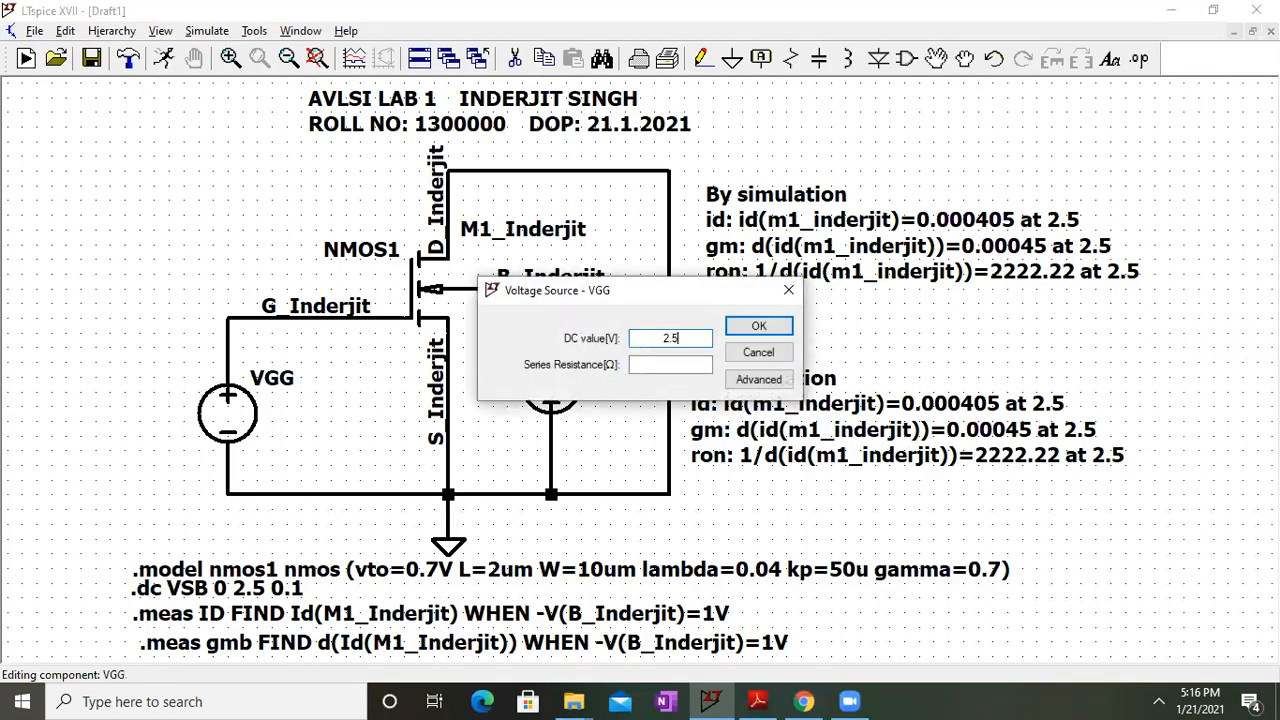
key(Return)
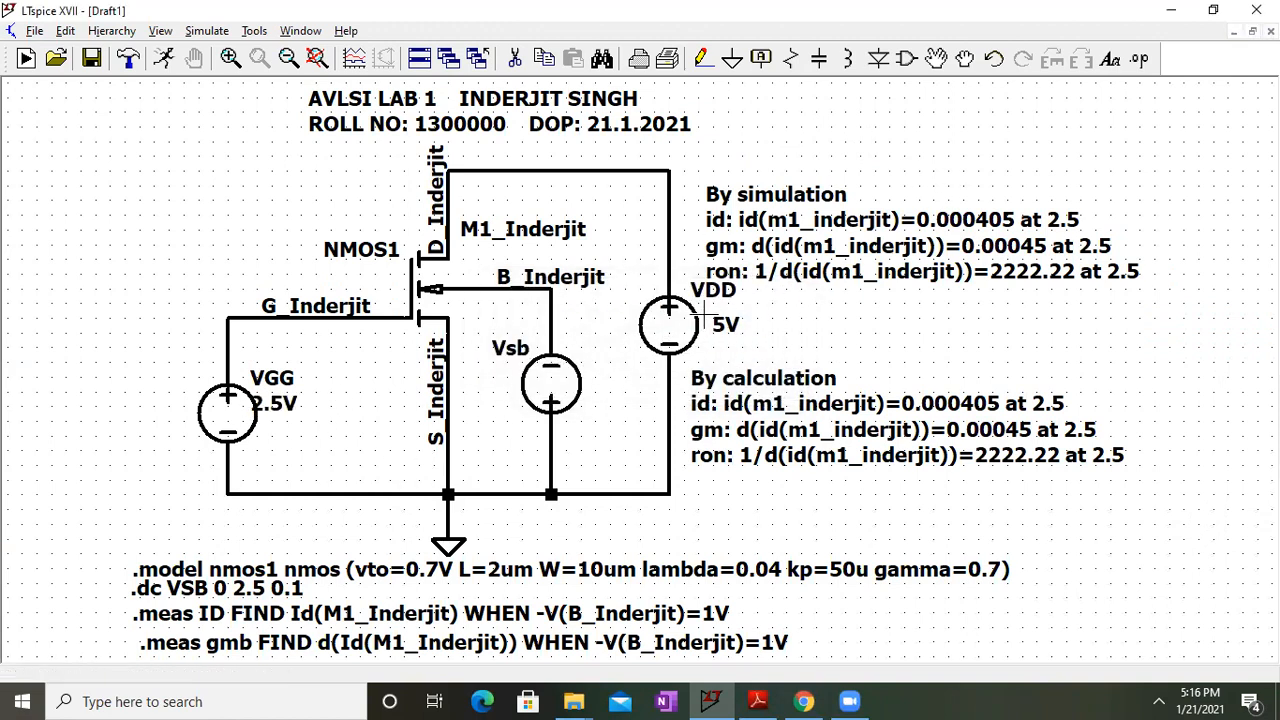
double_click(1003, 8)
click(542, 38)
click(549, 64)
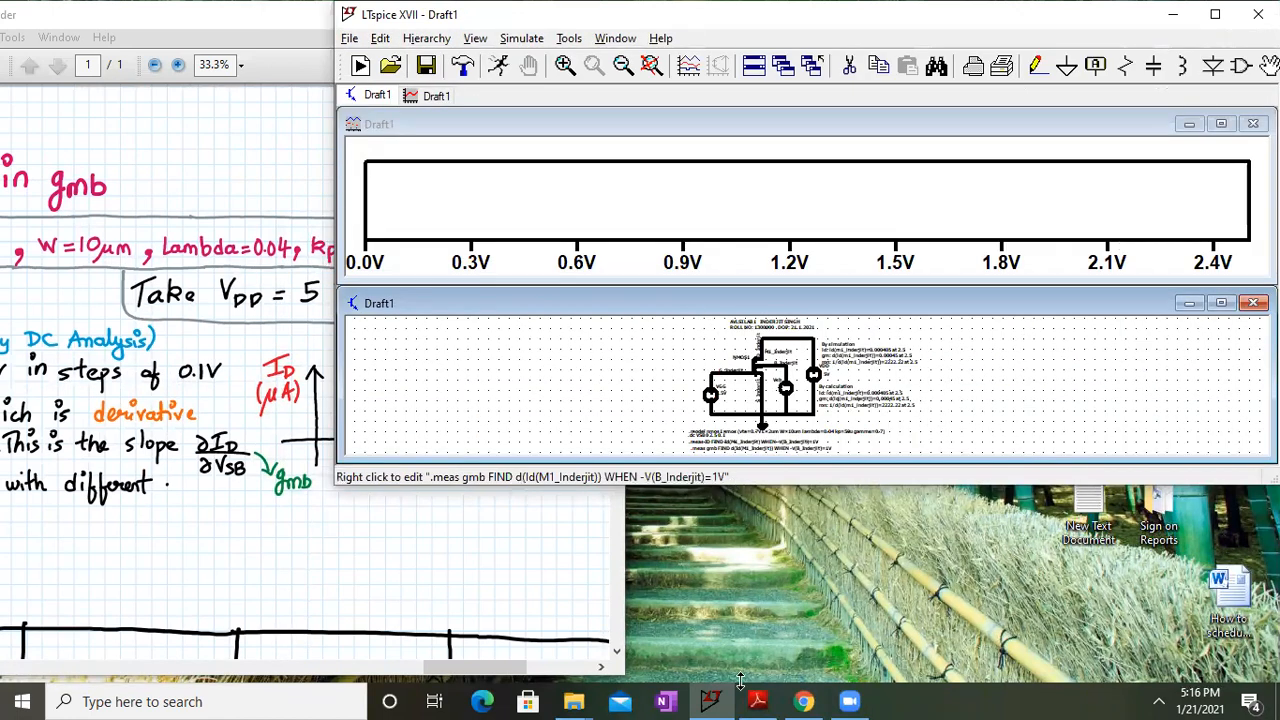
Resize the simulator window and run the simulation again
drag(740, 680, 740, 682)
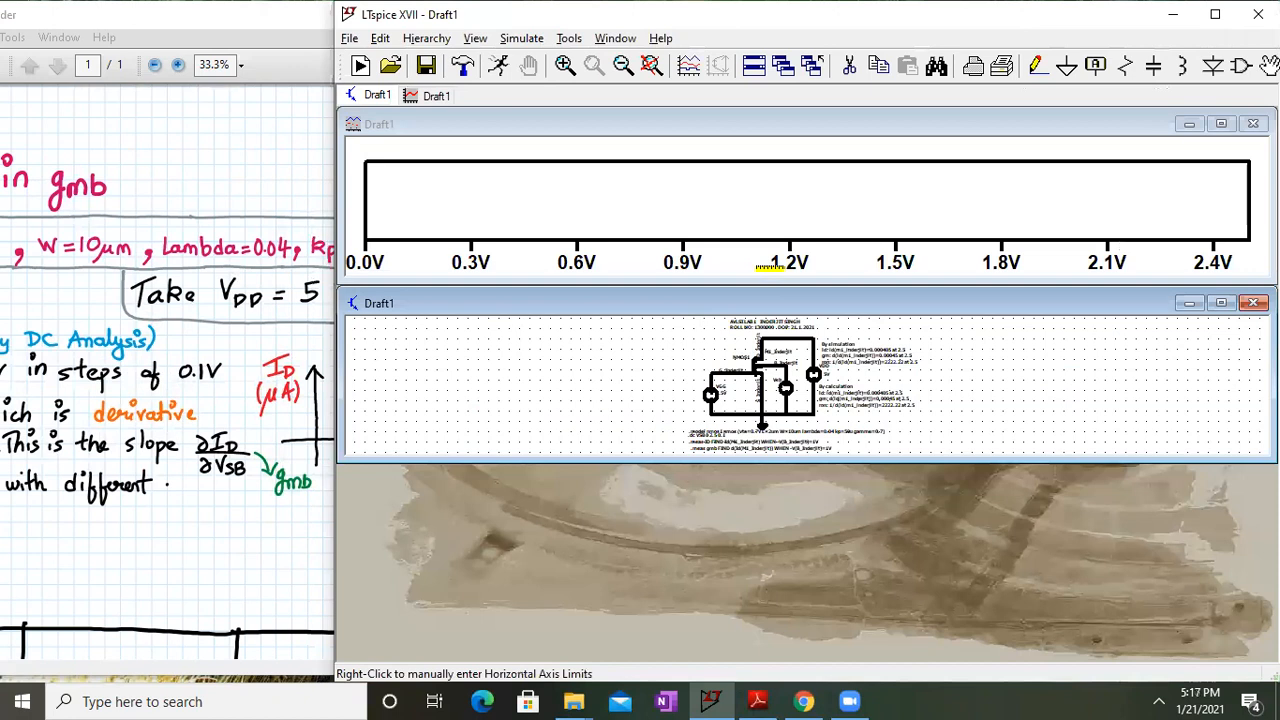
click(1221, 302)
click(542, 38)
click(553, 64)
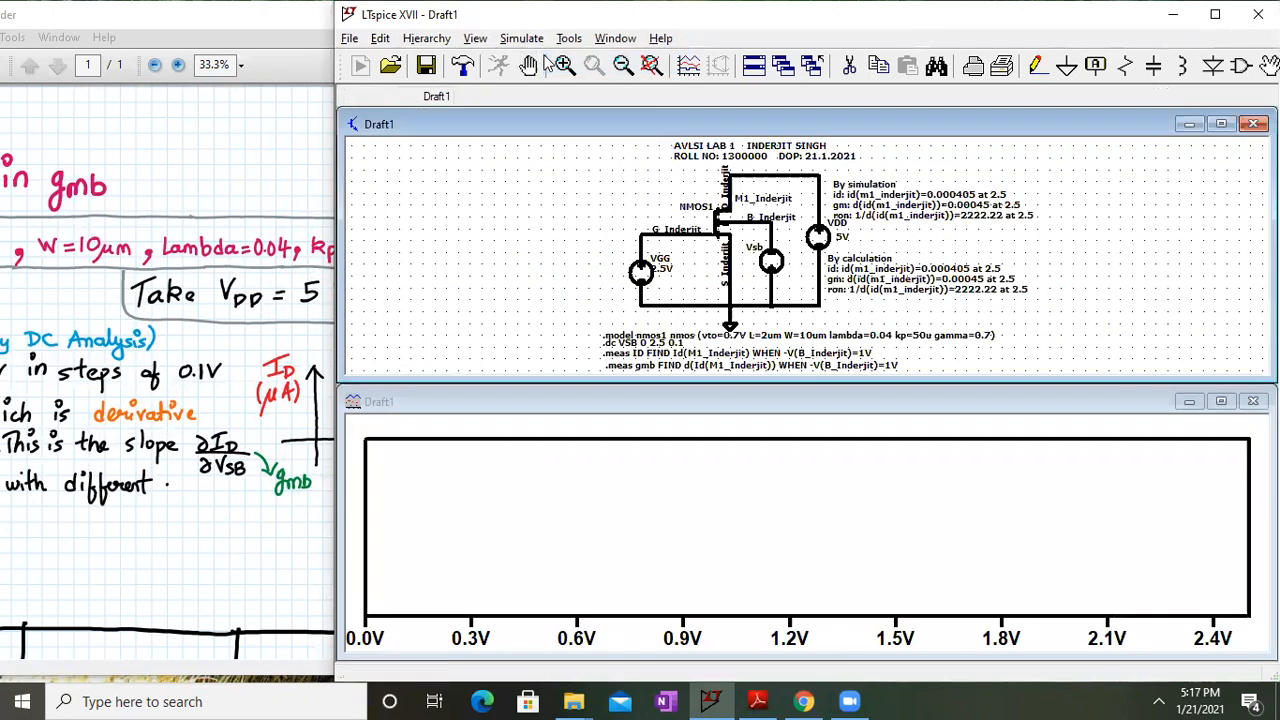
Change the horizontal axis from Vsb to -V(B_Inderjit)
right_click(675, 638)
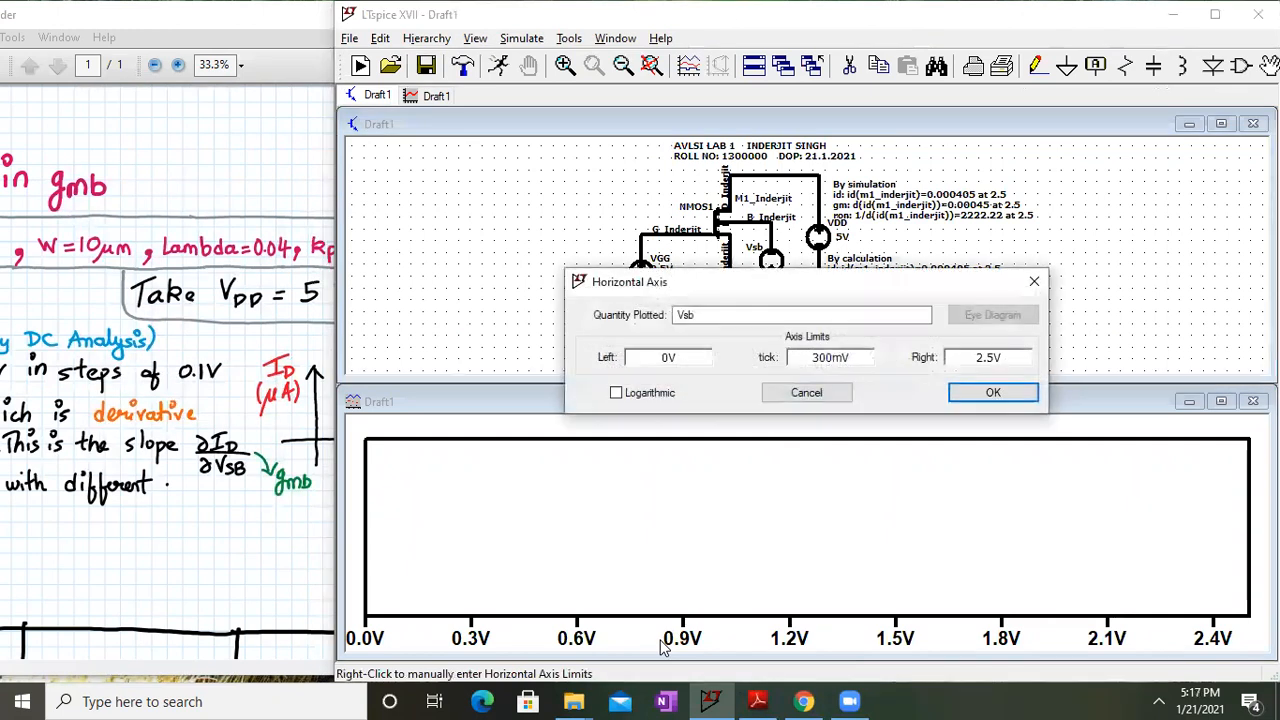
key(BackSpace)
key(BackSpace)
key(BackSpace)
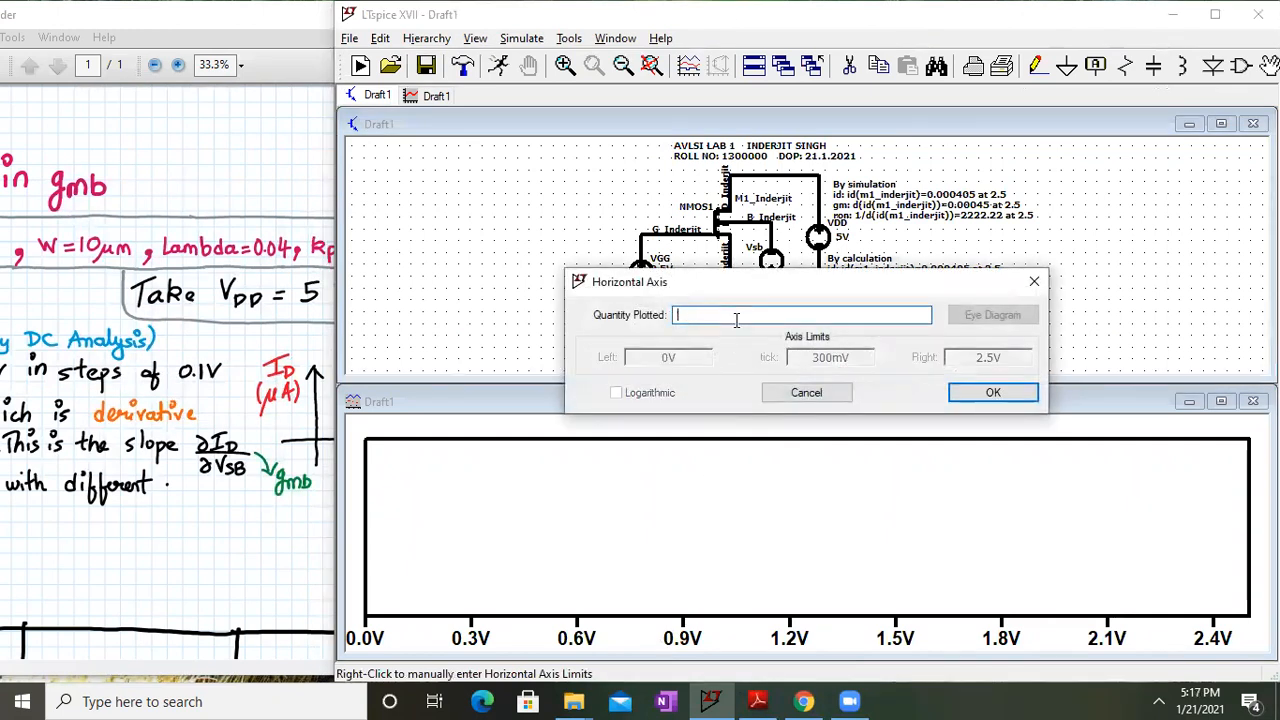
text(-V(B_Inderjit))
key(Return)
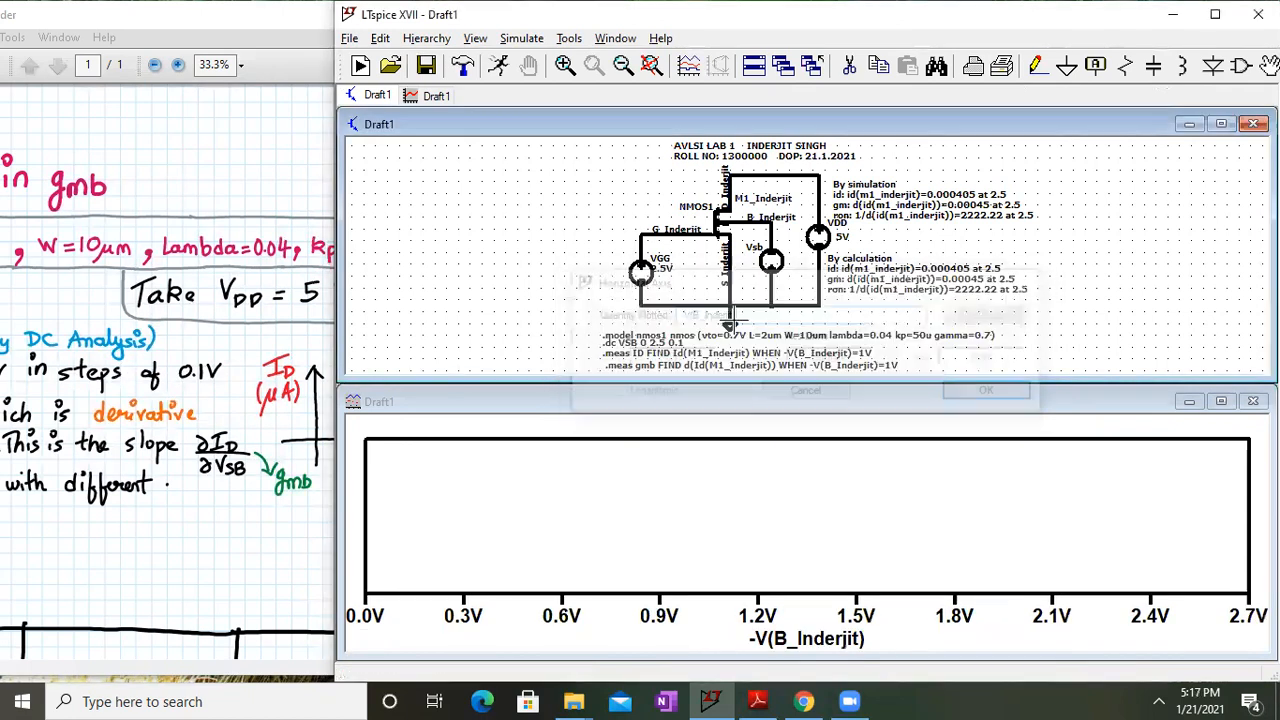
Plot Id(M1_inderjit), falling from about 485µA to 185µA, with the plot maximized
right_click(677, 538)
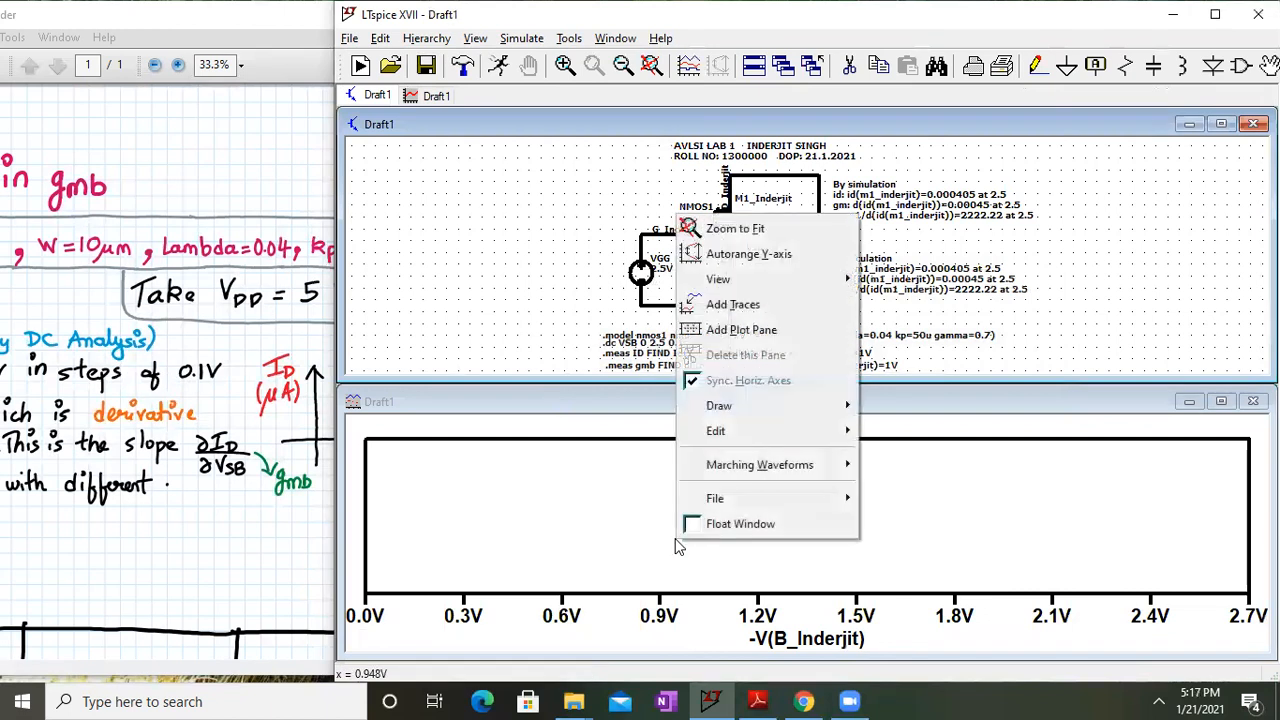
click(727, 304)
click(643, 346)
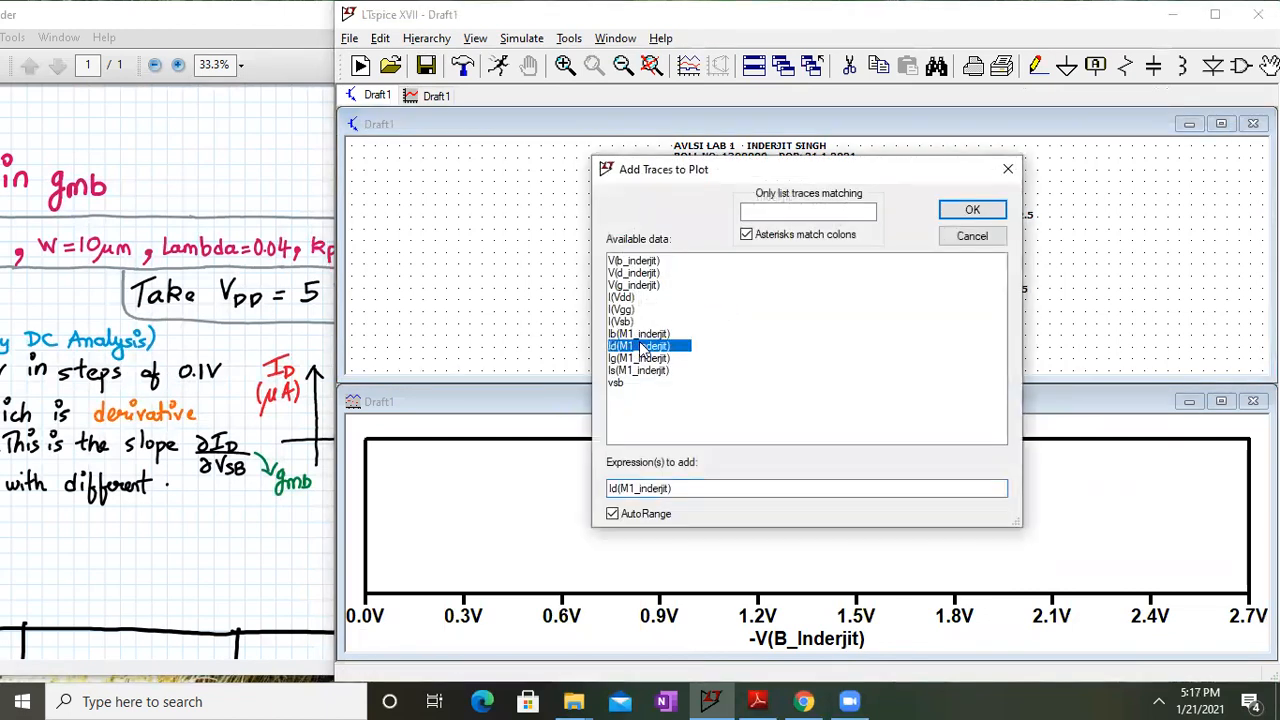
click(952, 209)
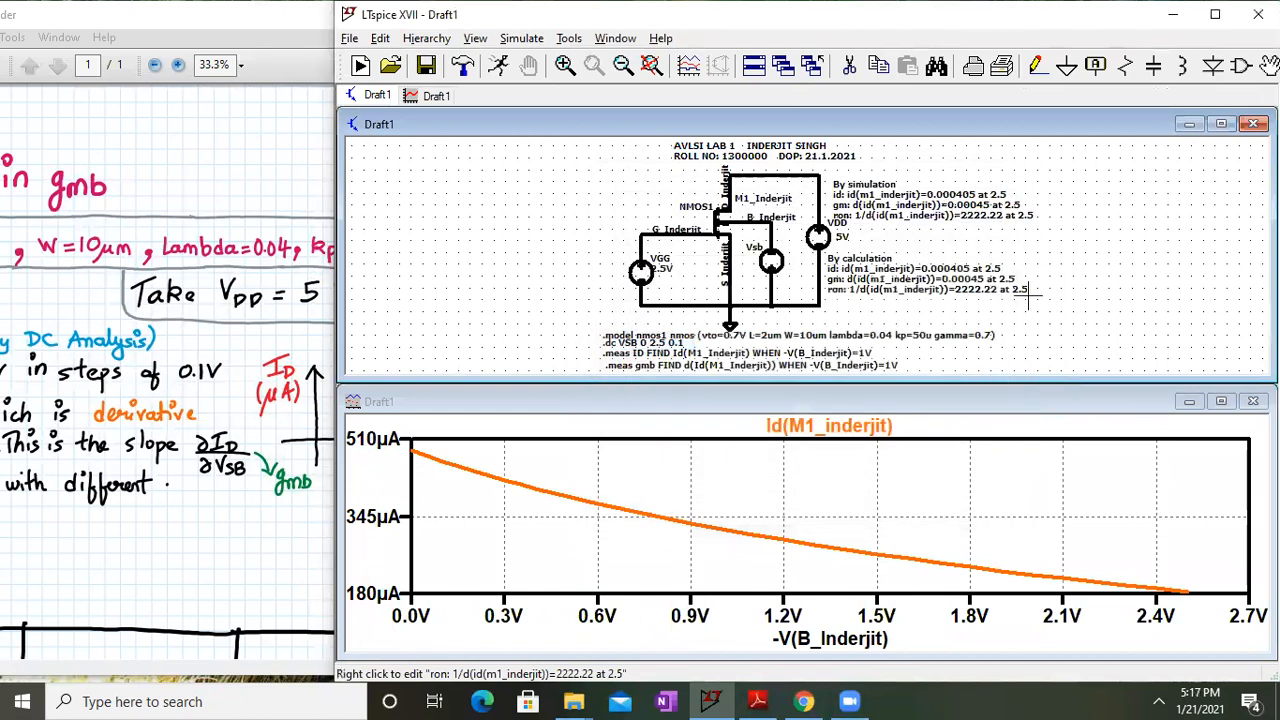
click(1224, 402)
click(1224, 402)
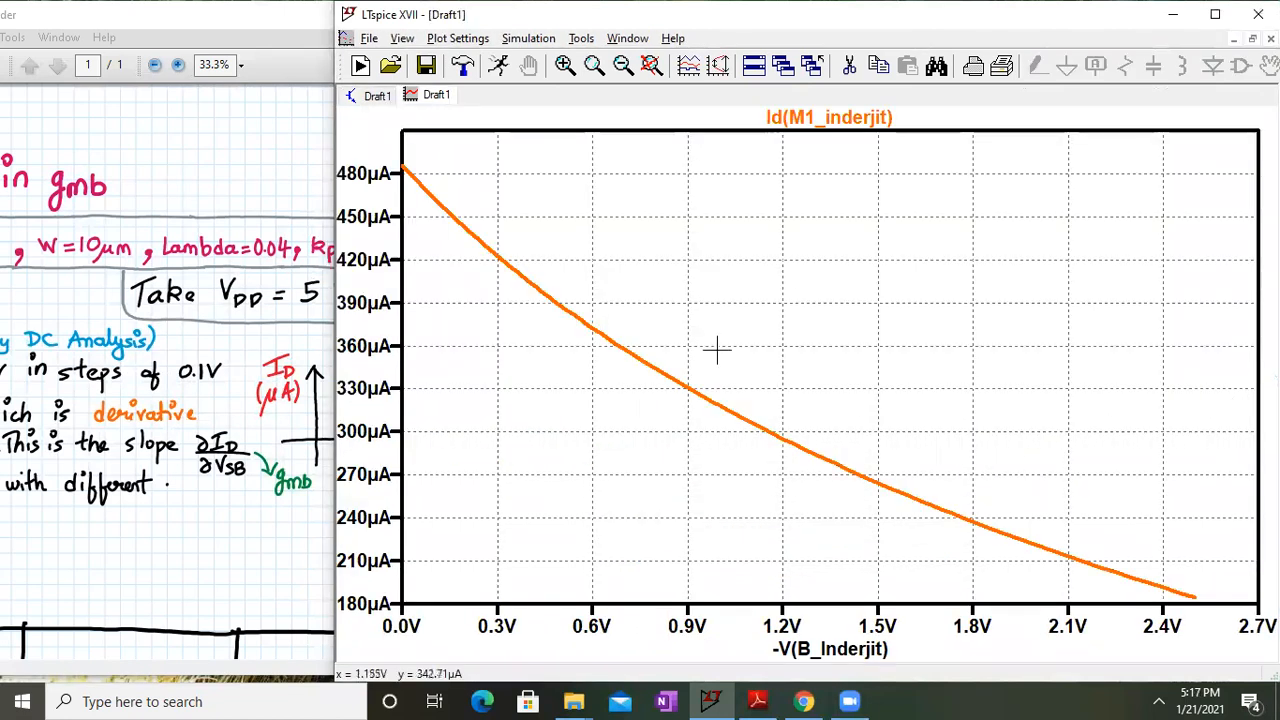
Add a second plot pane and move Id(M1_inderjit) into the top pane
right_click(671, 308)
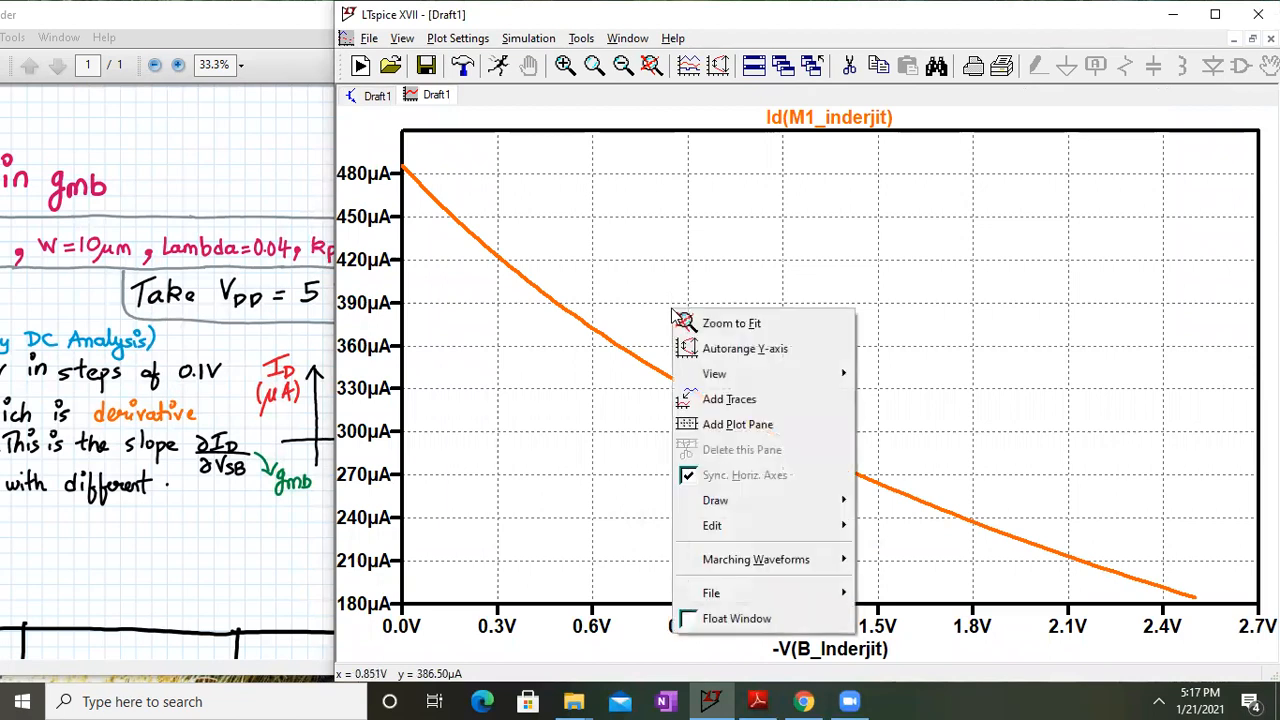
click(720, 424)
drag(792, 368, 750, 248)
Plot d(Id(M1_inderjit)) in the lower pane, then view the handout's gmb table
right_click(774, 525)
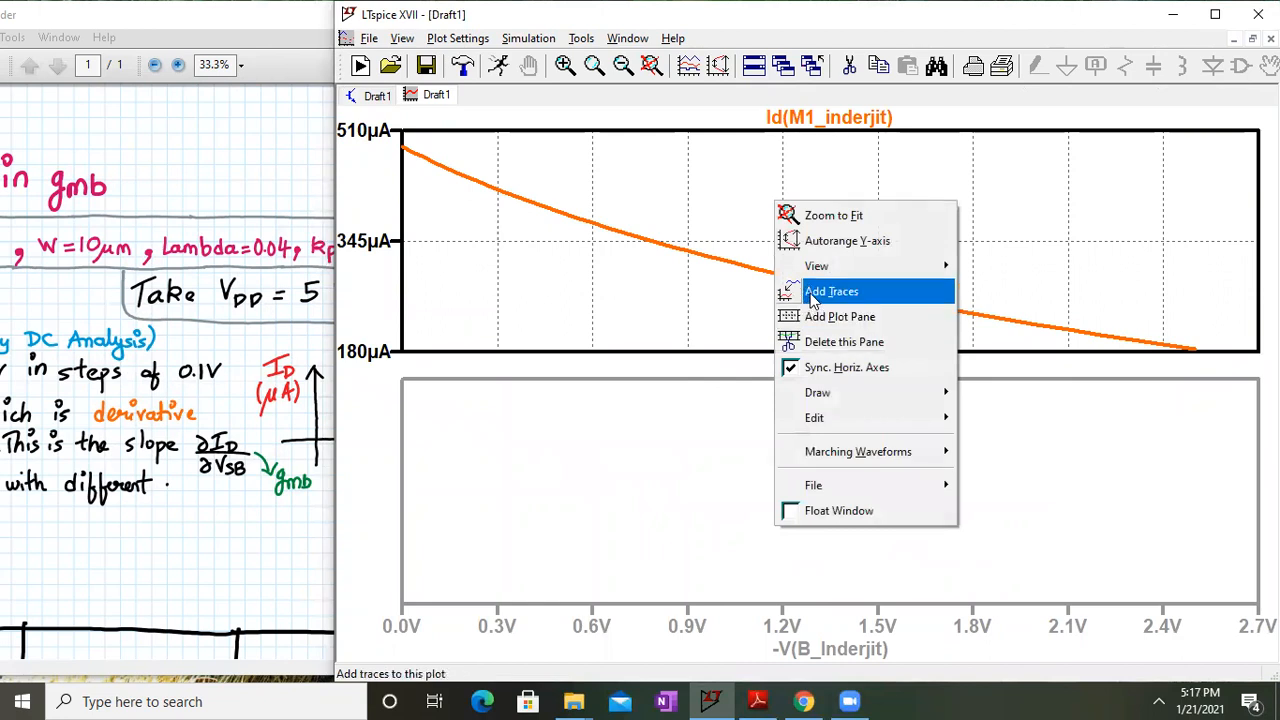
click(814, 292)
click(645, 346)
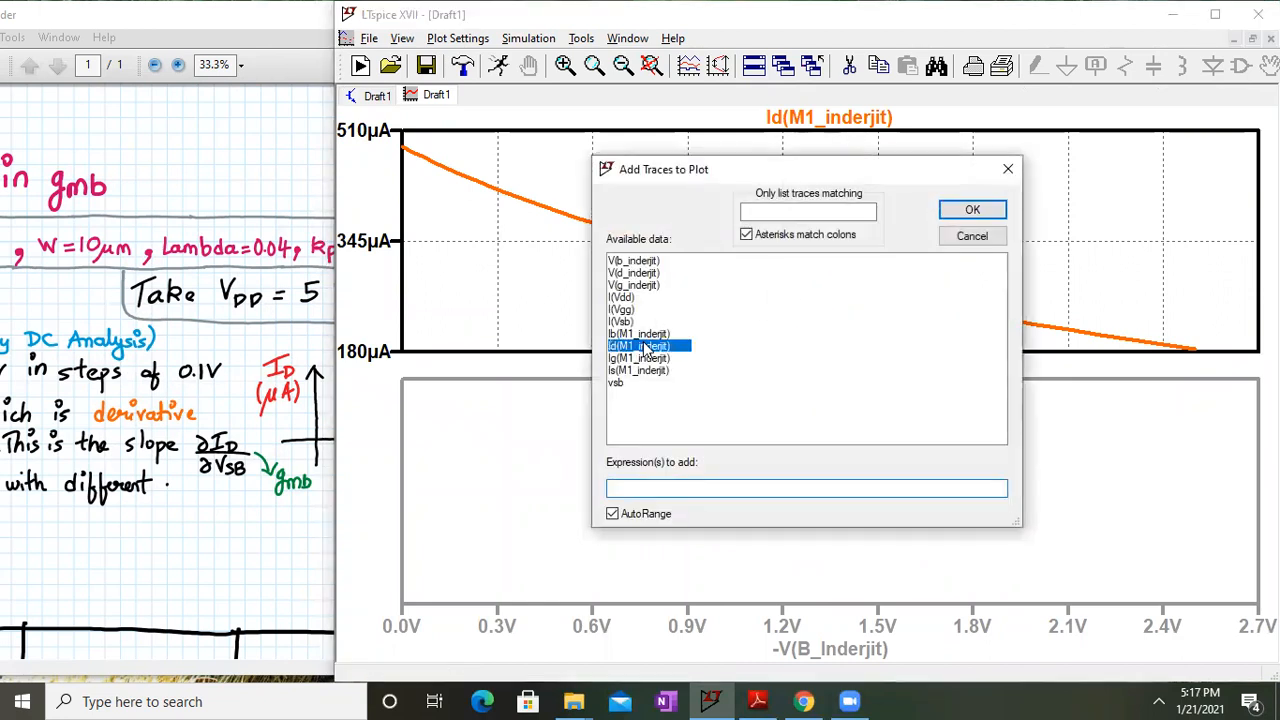
click(972, 209)
right_click(843, 366)
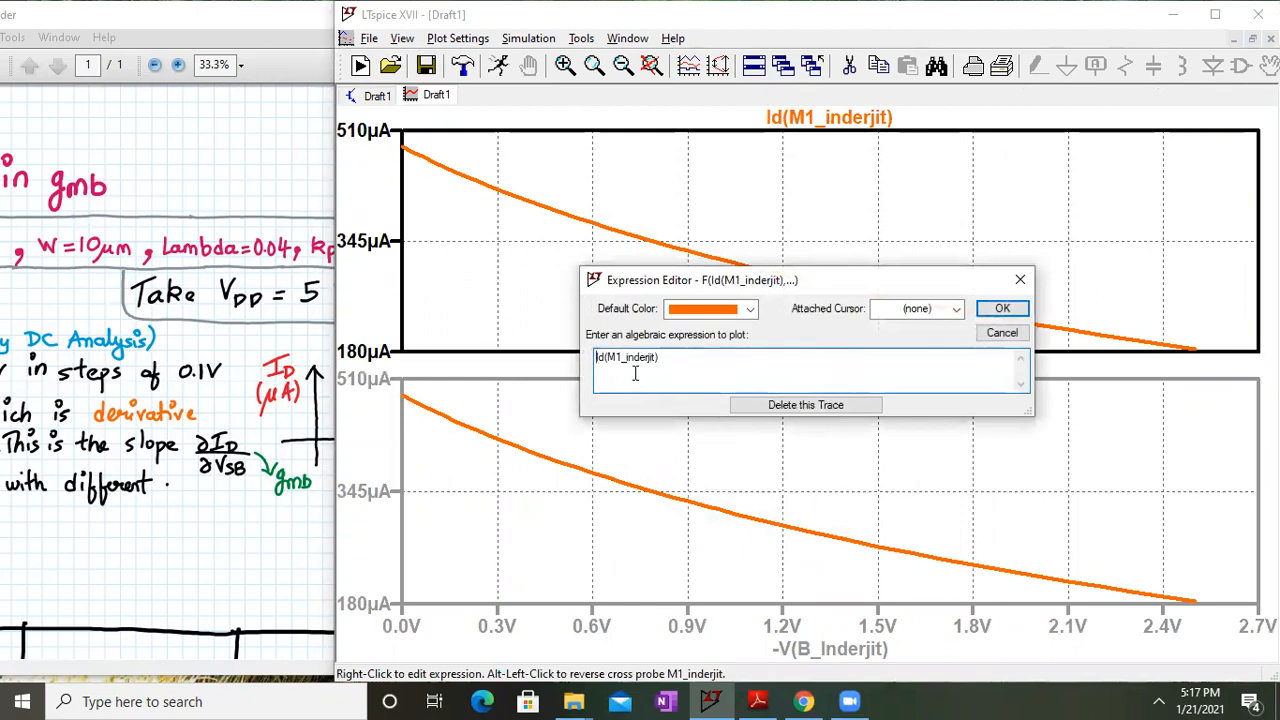
text(d()
key(Return)
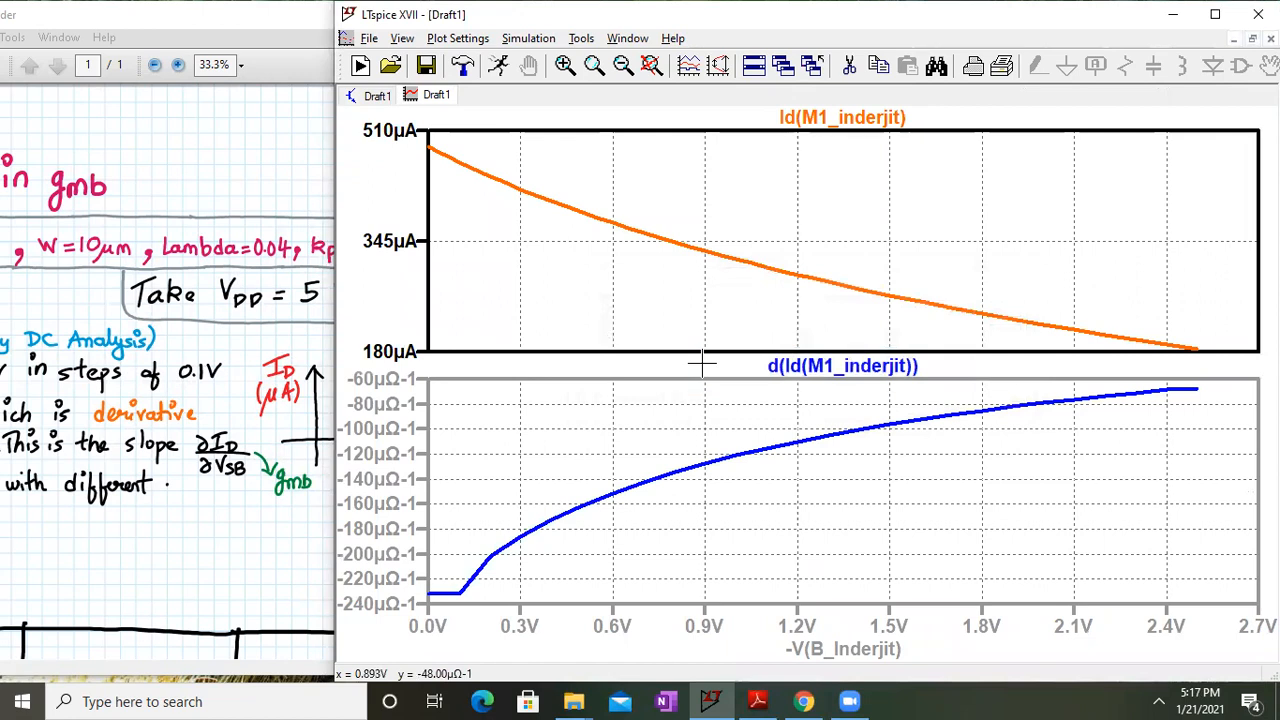
click(149, 254)
drag(194, 594, 408, 275)
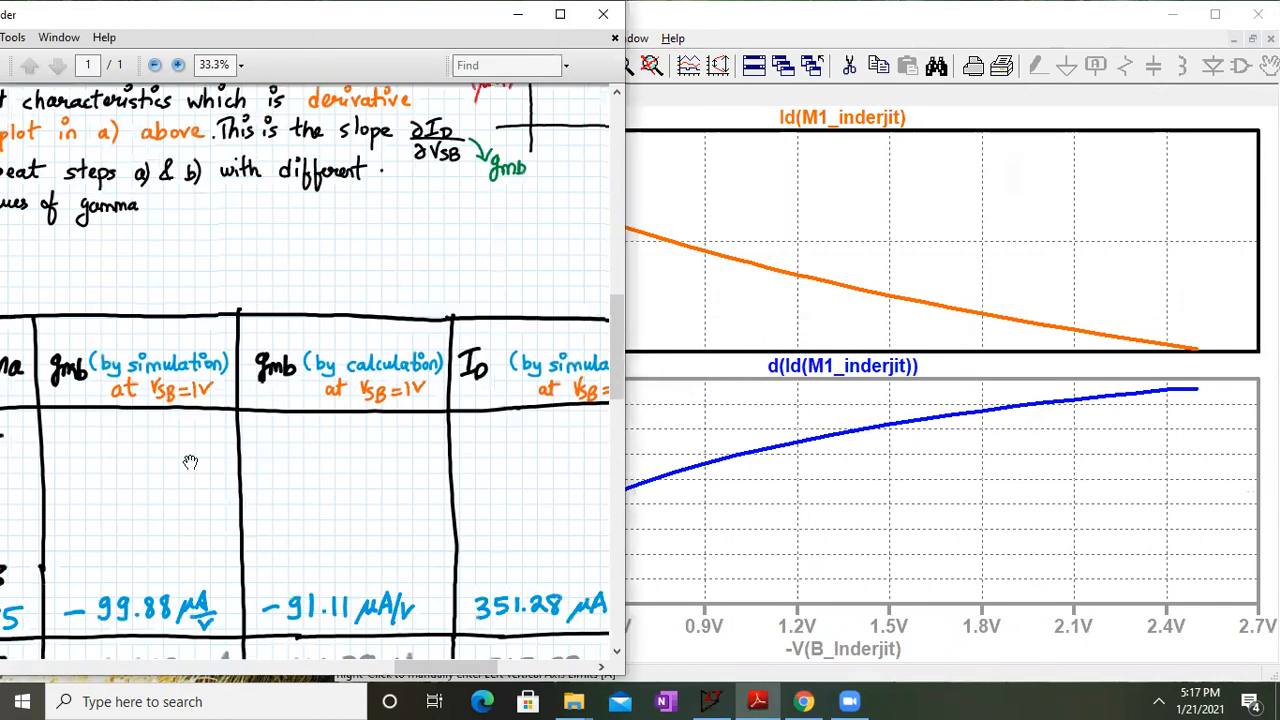
Check the handout's gmb table, then open the Draft1 schematic's SPICE Error Log
drag(190, 462, 178, 325)
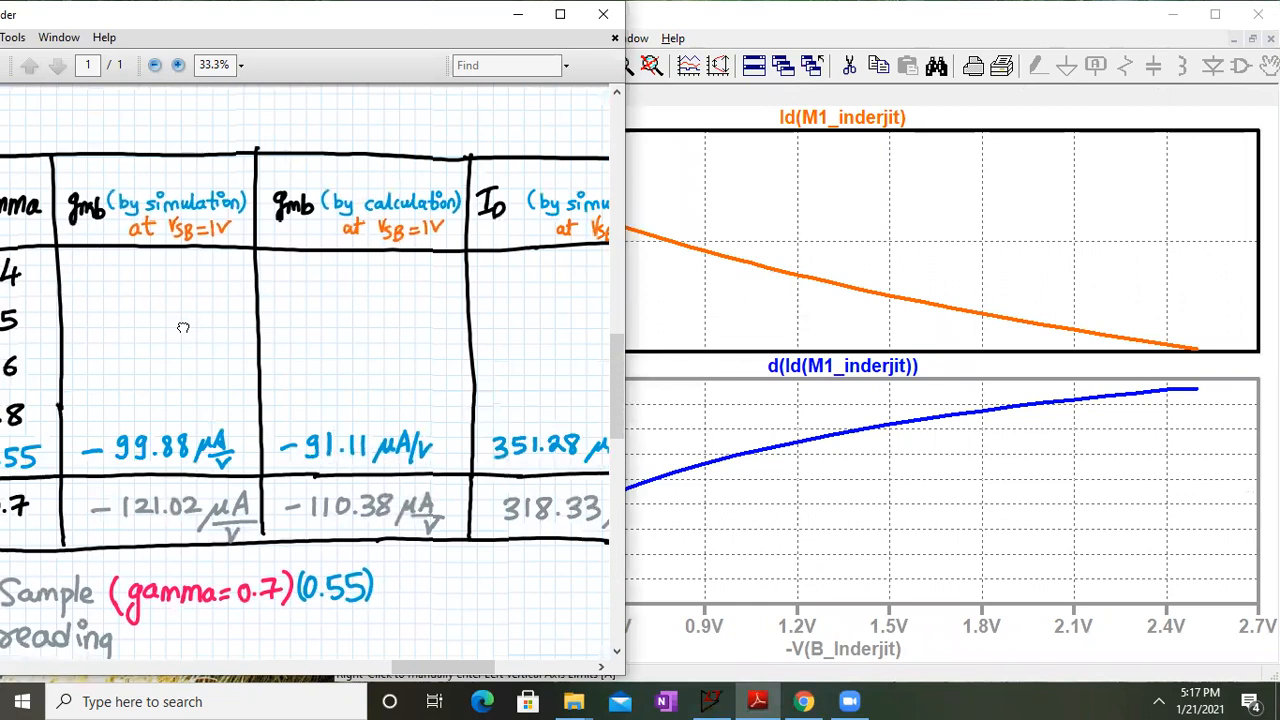
click(786, 204)
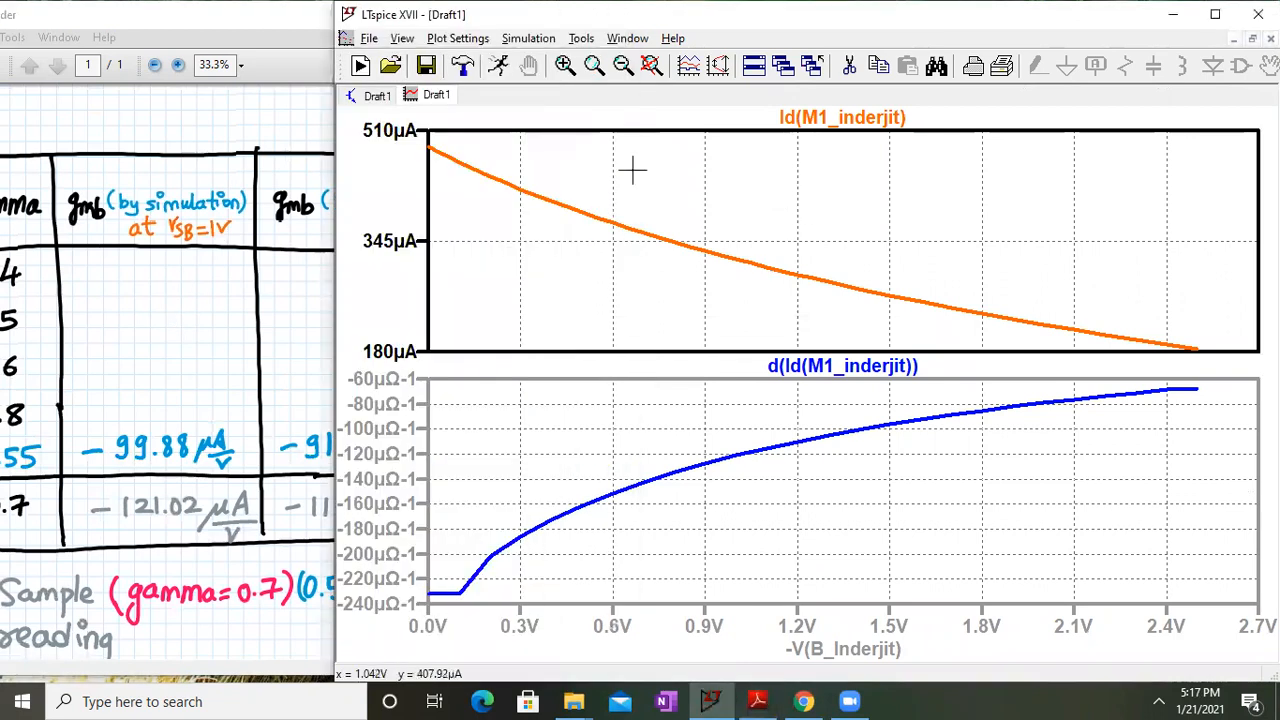
click(393, 97)
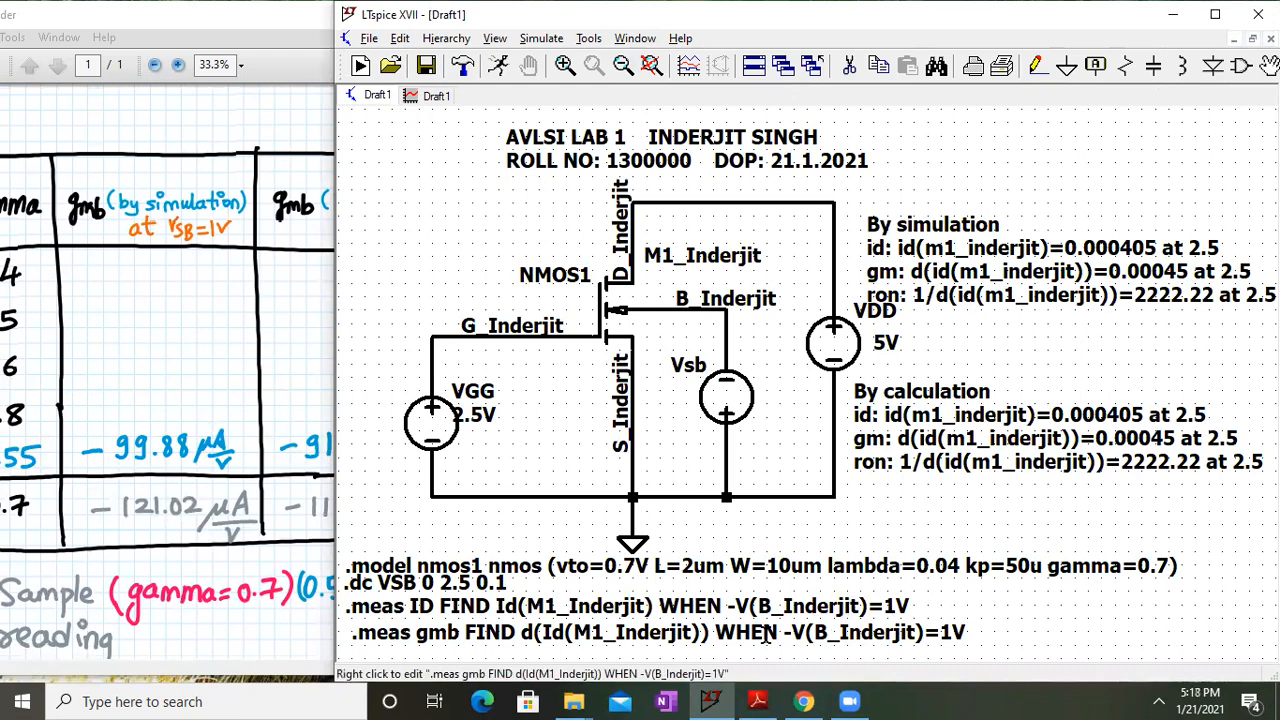
drag(196, 484, 192, 472)
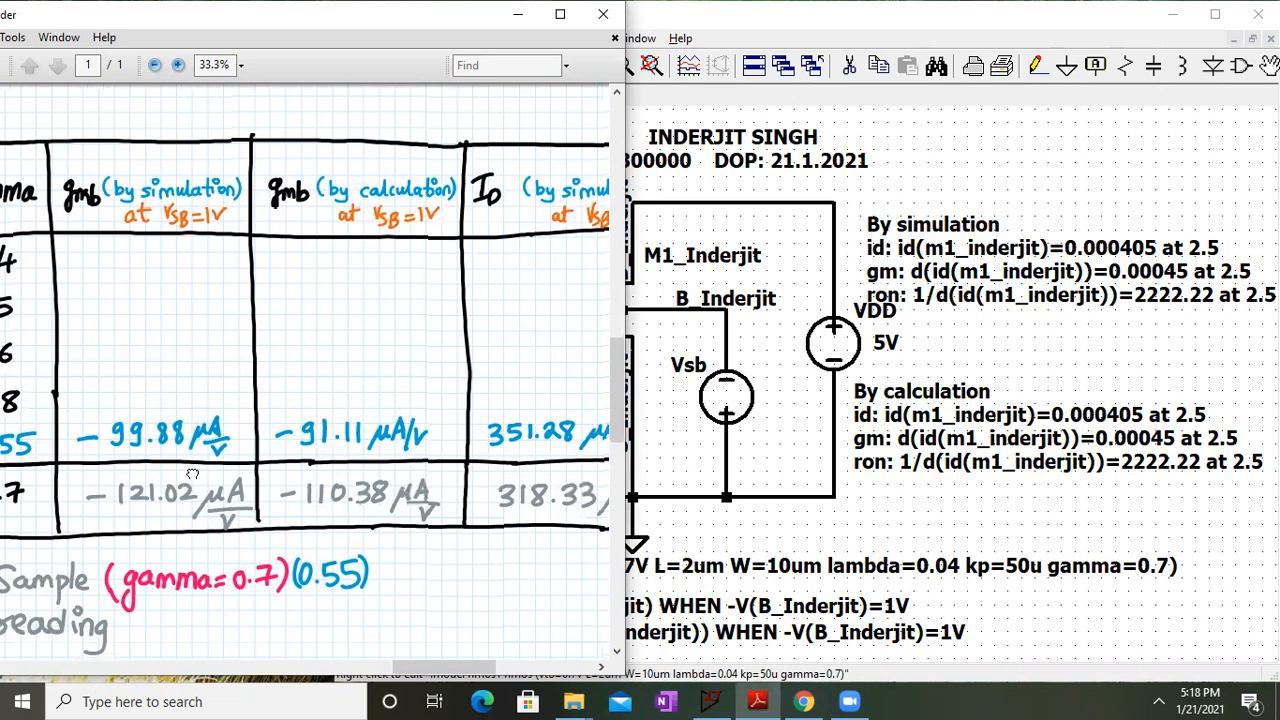
click(813, 559)
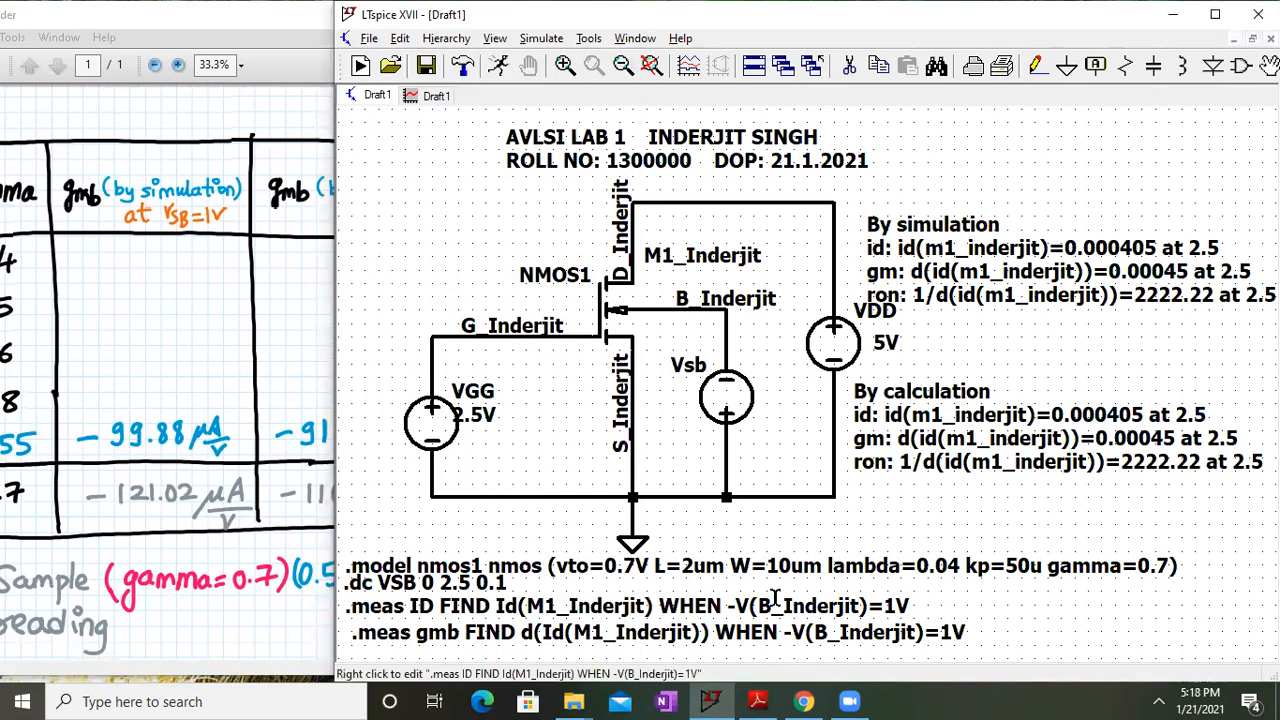
click(496, 39)
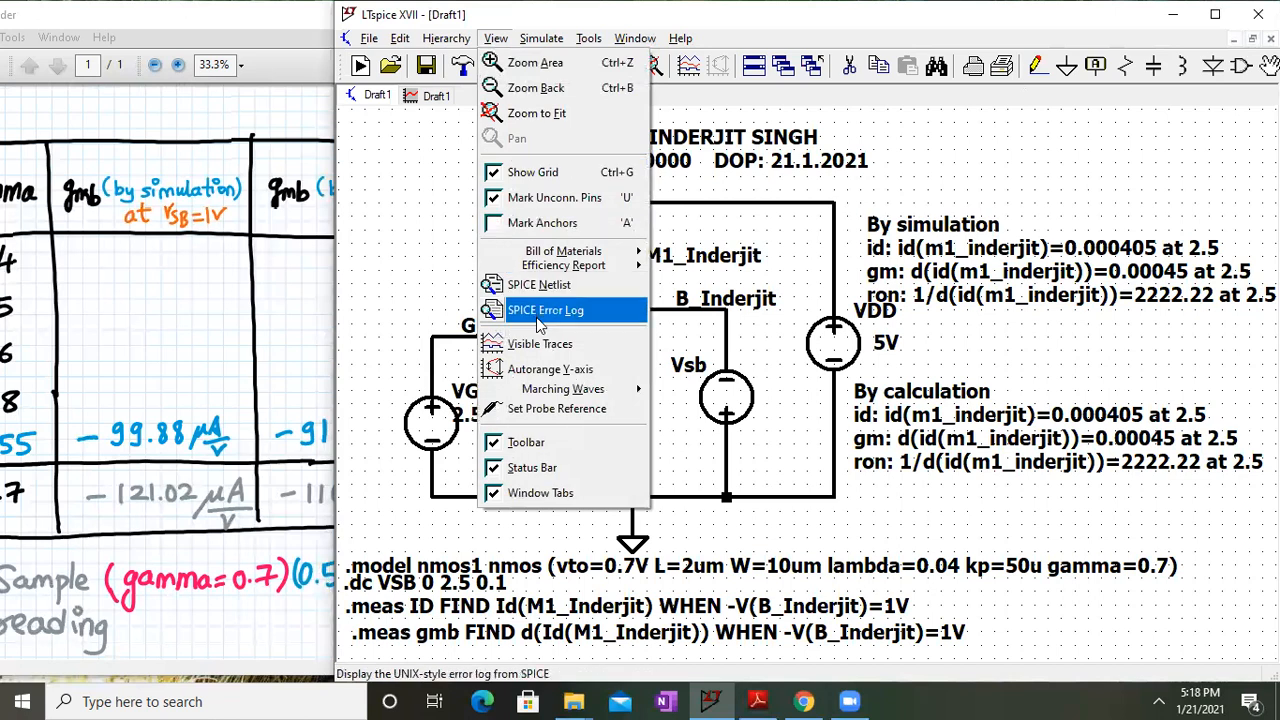
click(540, 312)
Pan the handout to the Id column, gamma column and gmb readings
scroll(619, 240, up, 7)
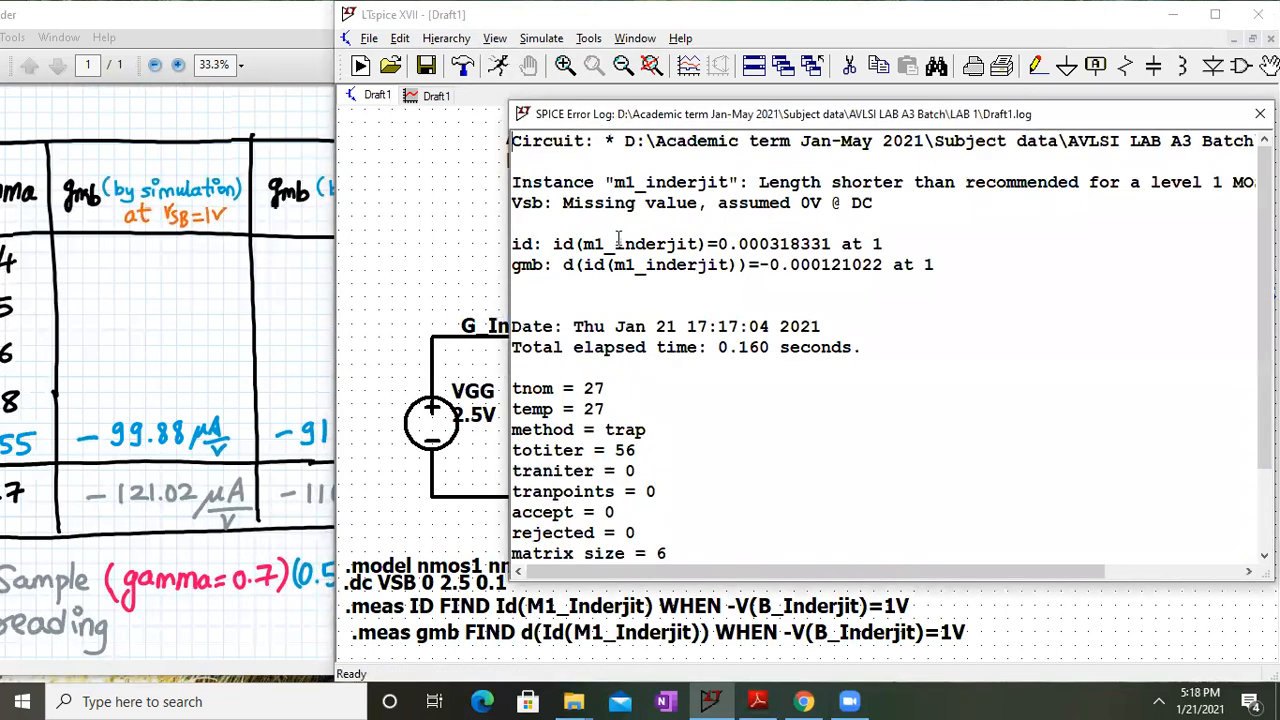
drag(200, 371, 5, 329)
drag(460, 396, 355, 385)
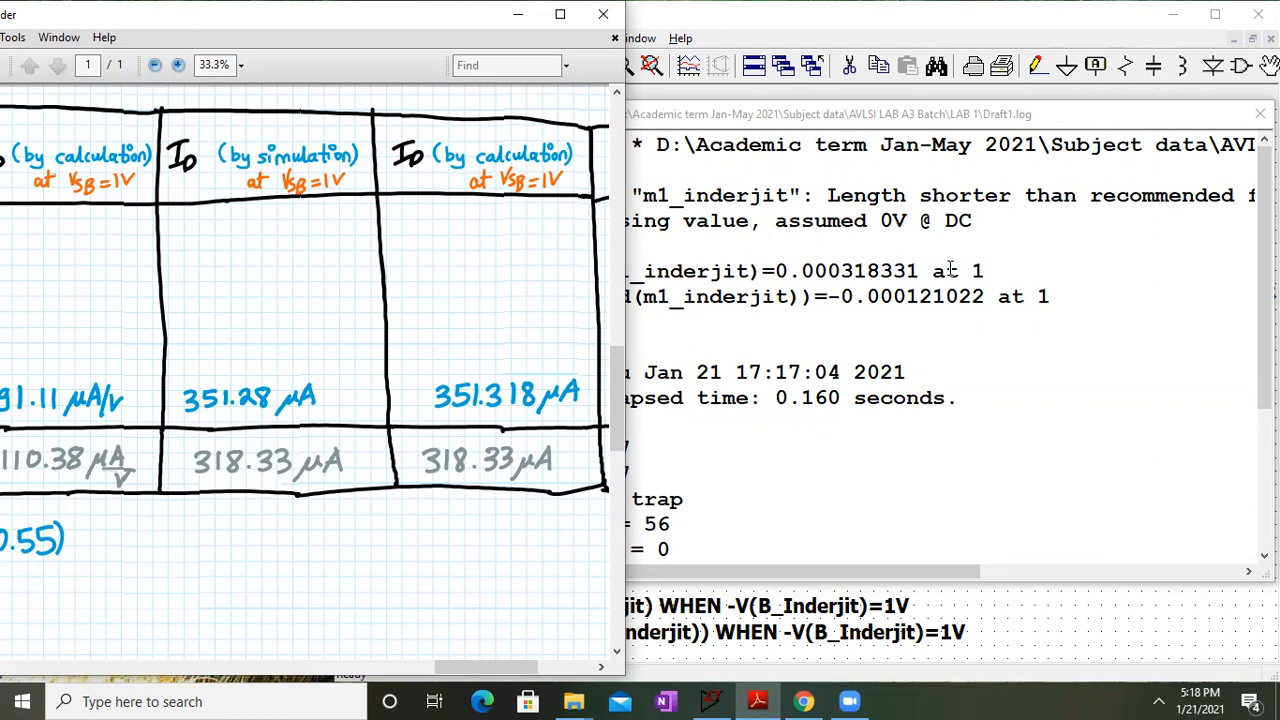
click(928, 322)
drag(250, 404, 582, 408)
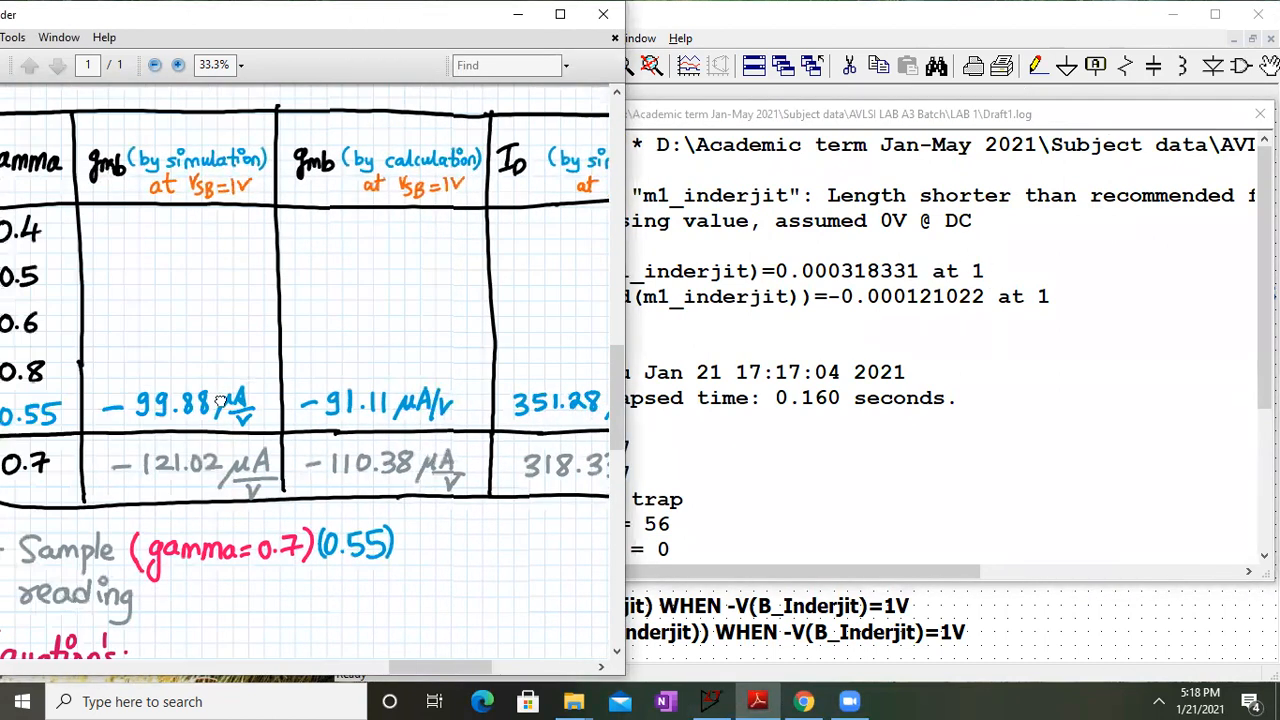
drag(222, 400, 200, 343)
click(780, 397)
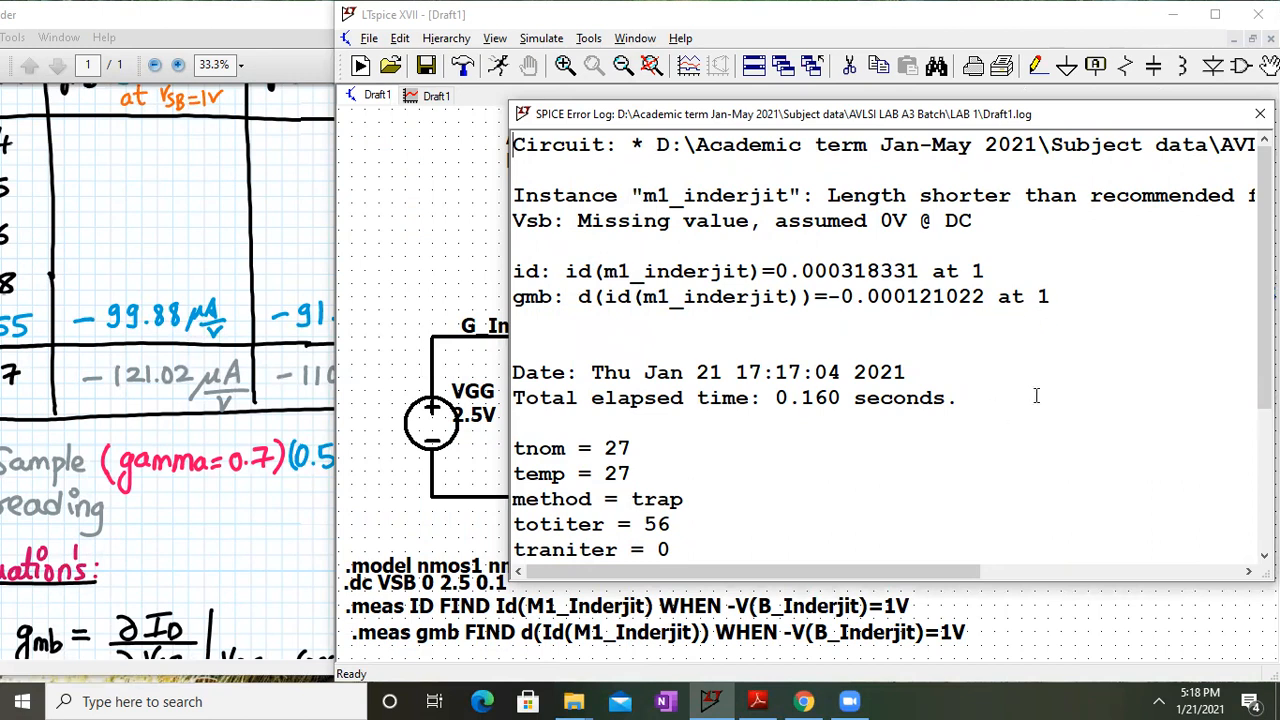
Copy the id and gmb lines, close the error log, and delete the old By simulation note
scroll(770, 271, up, 2)
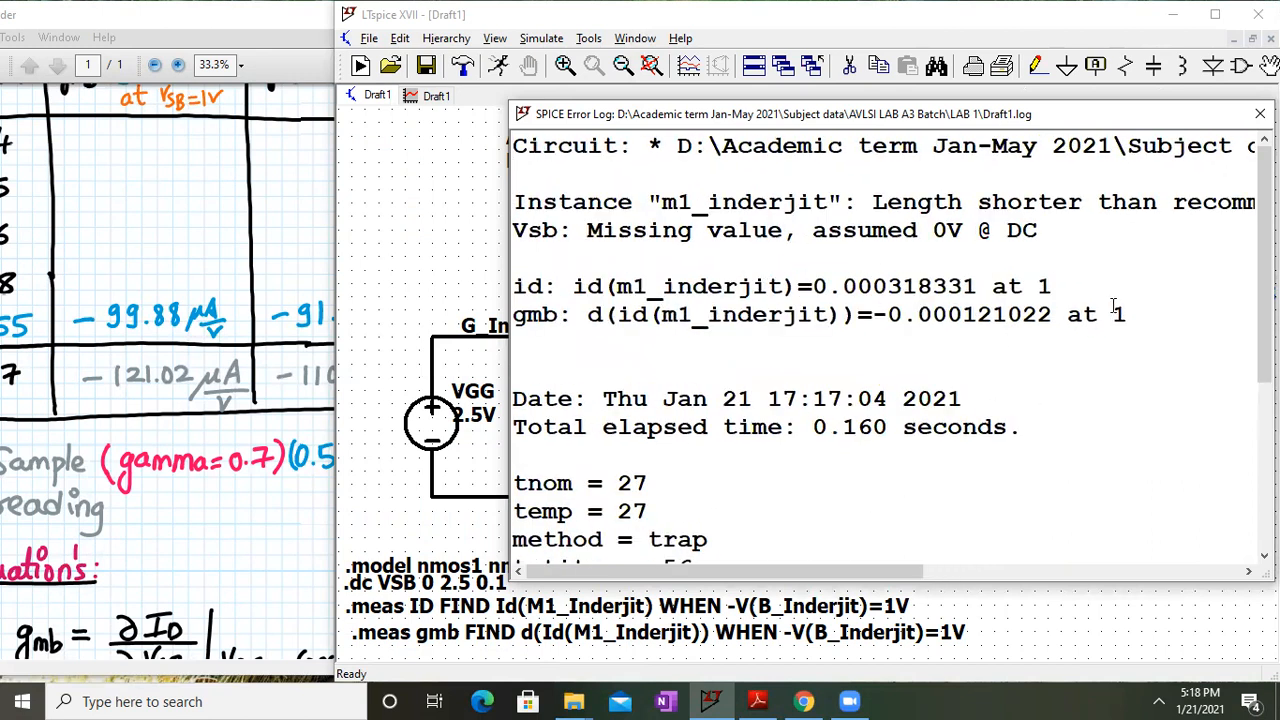
drag(1126, 314, 492, 295)
key(ctrl+c)
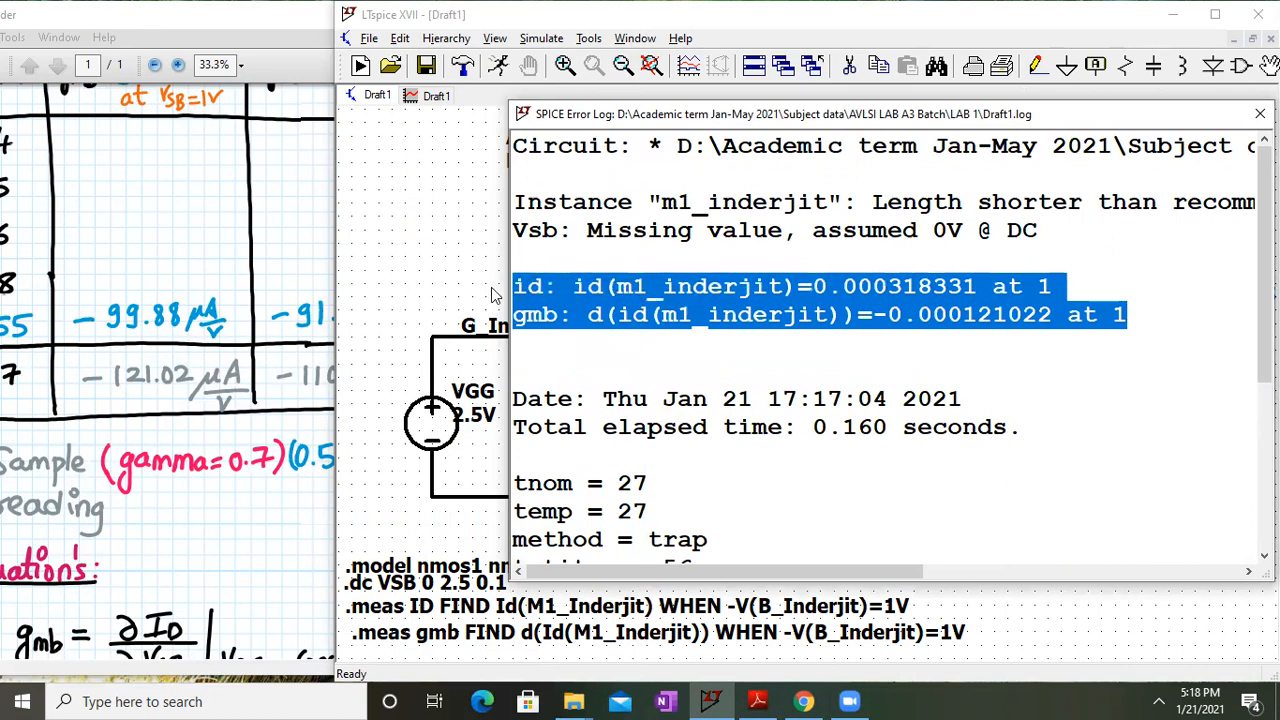
click(1260, 114)
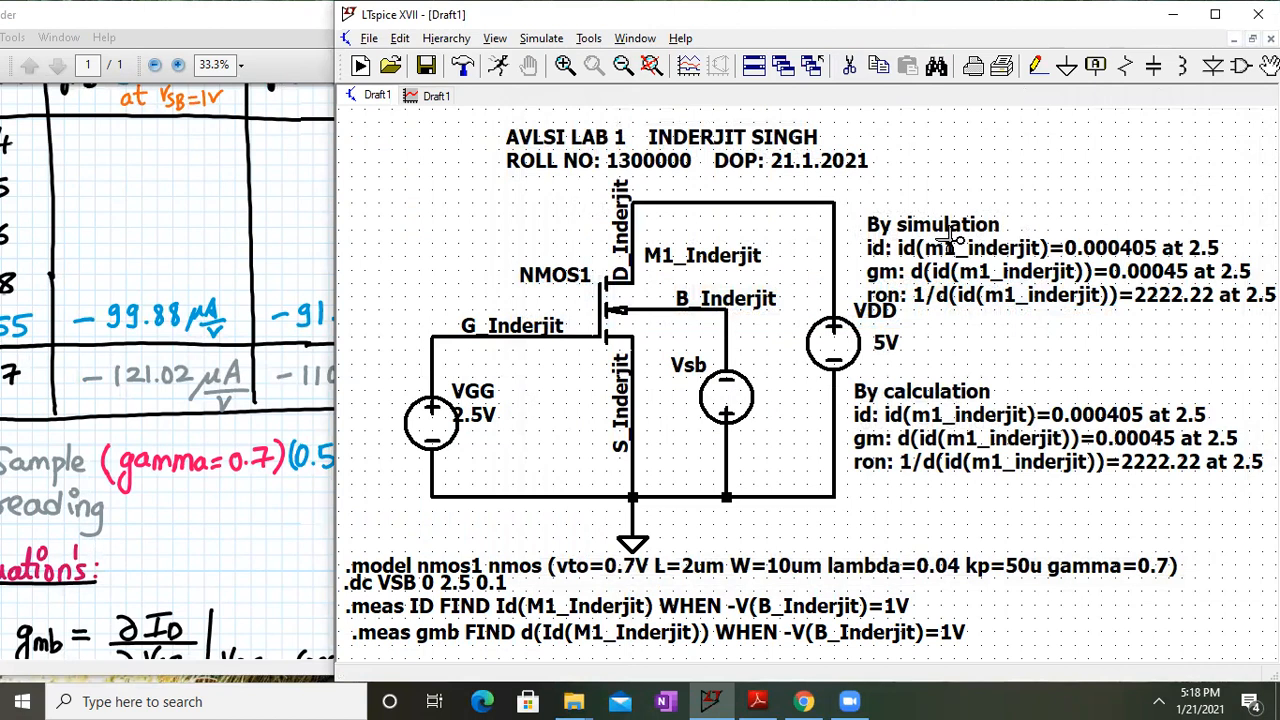
click(955, 240)
Delete the old By calculation note and place a pasted 'By simulation' id/gmb comment above VDD
click(946, 448)
key(Escape)
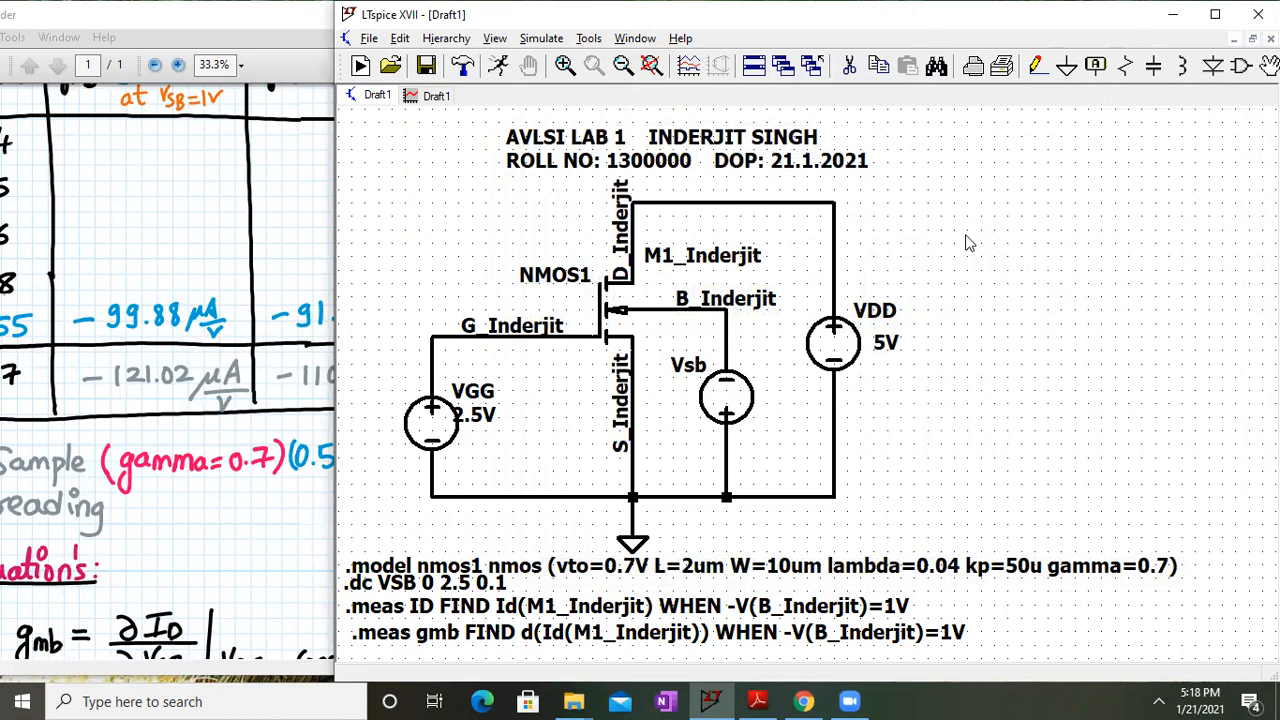
right_click(968, 243)
mouse_move(1008, 351)
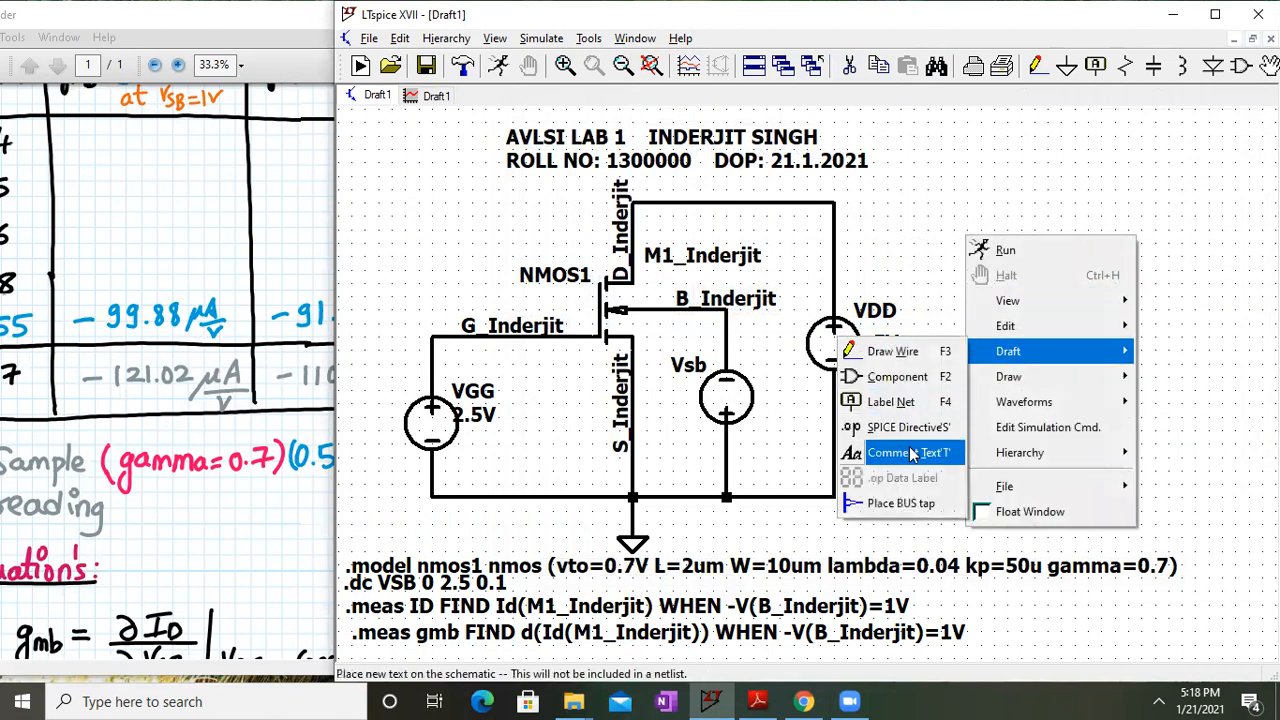
click(912, 454)
key(ctrl+v)
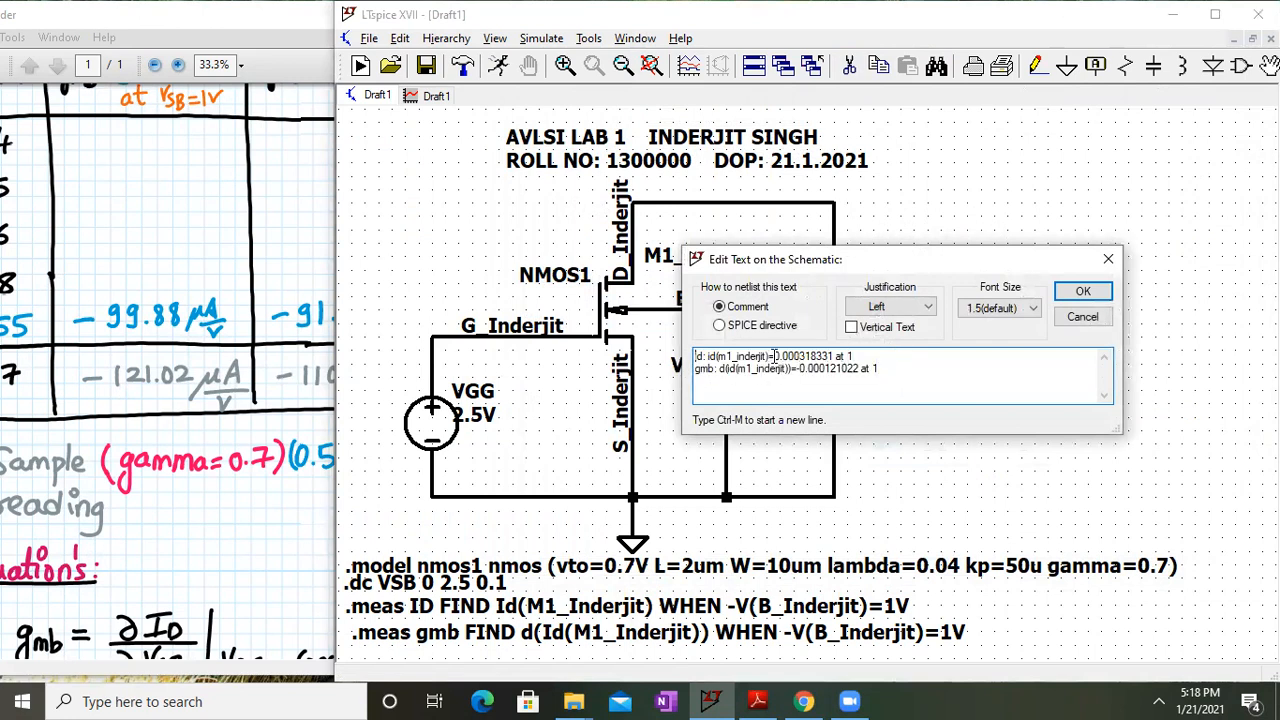
key(ctrl+m)
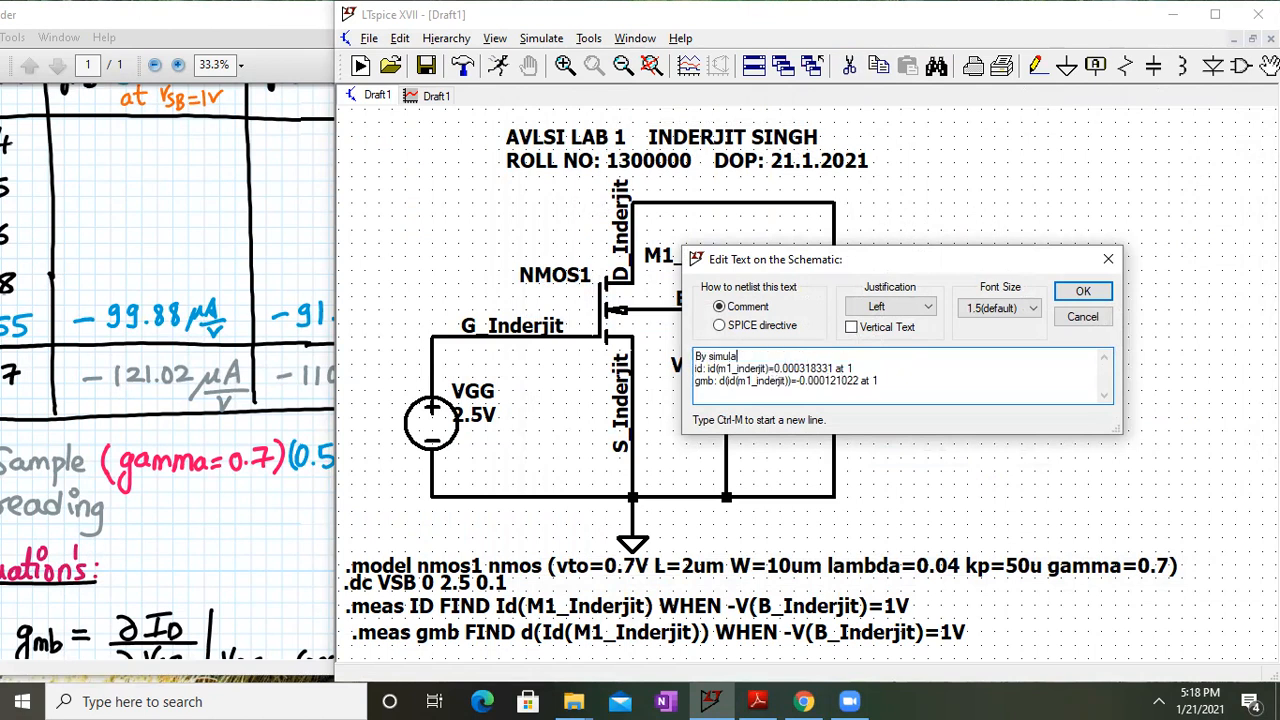
key(Return)
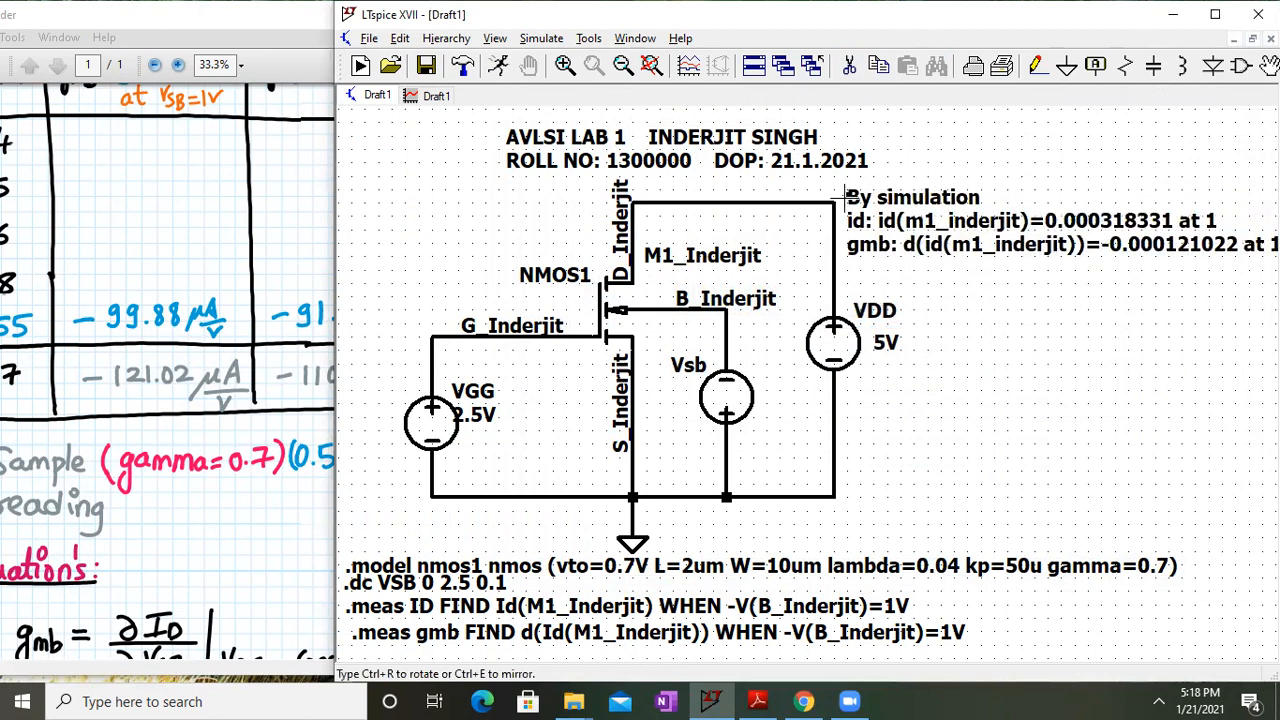
click(845, 197)
click(651, 65)
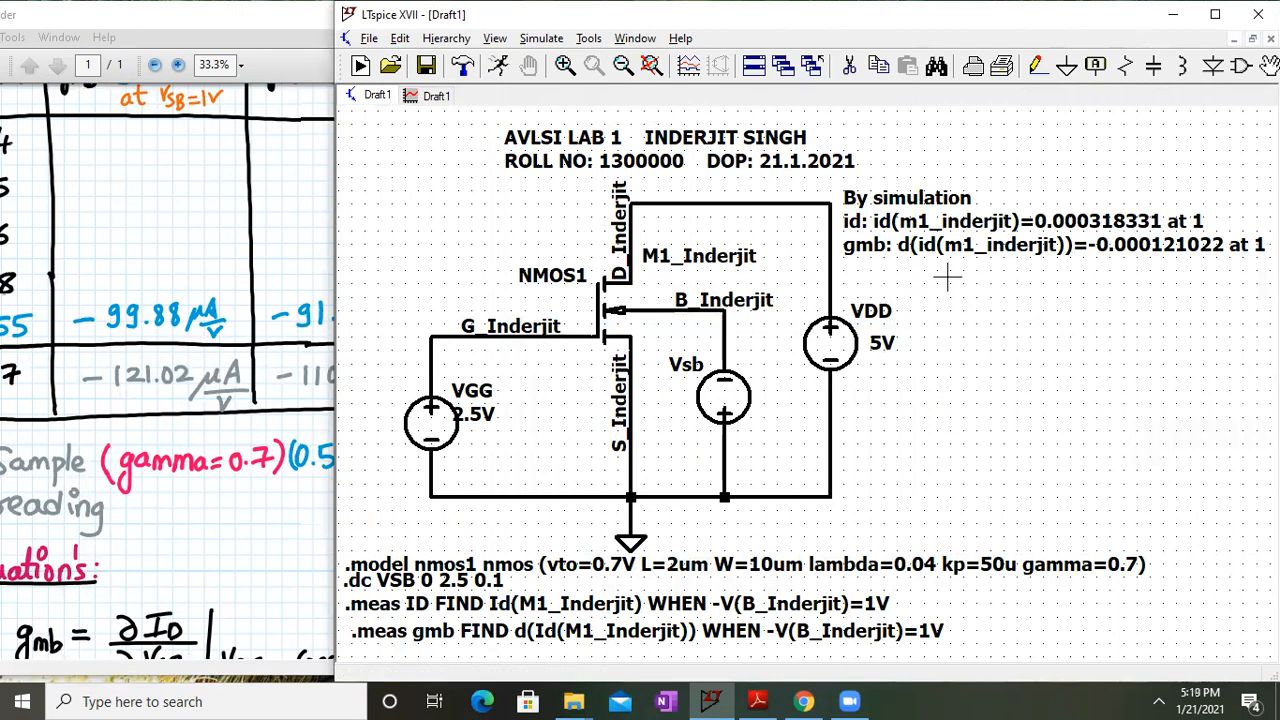
Duplicate the 'By simulation' results block and place the copy below the original
right_click(933, 220)
drag(880, 381, 693, 355)
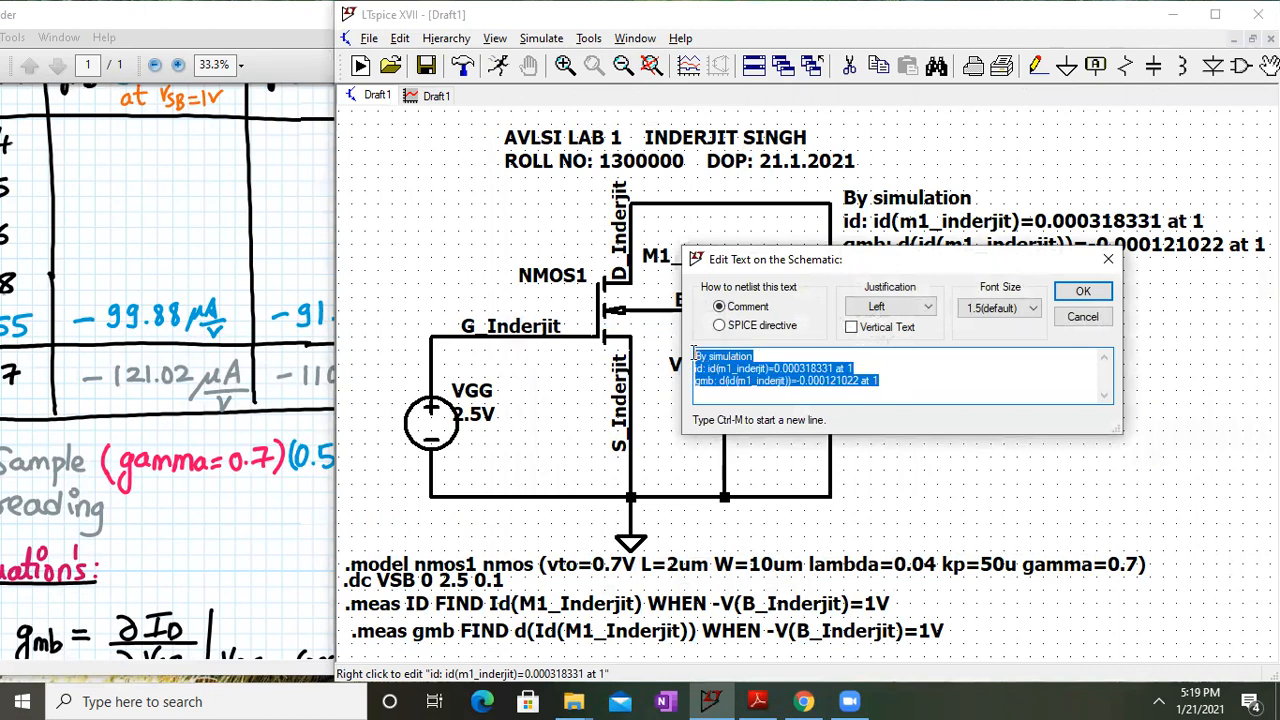
click(1075, 292)
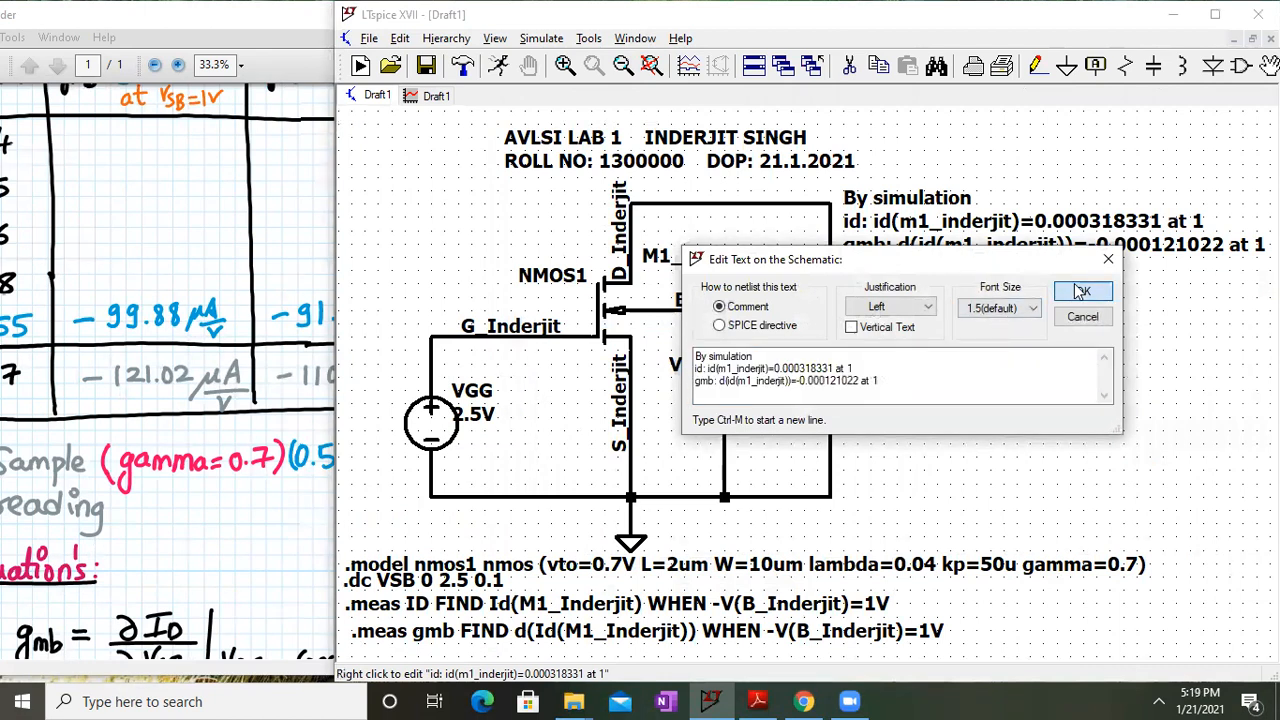
right_click(948, 420)
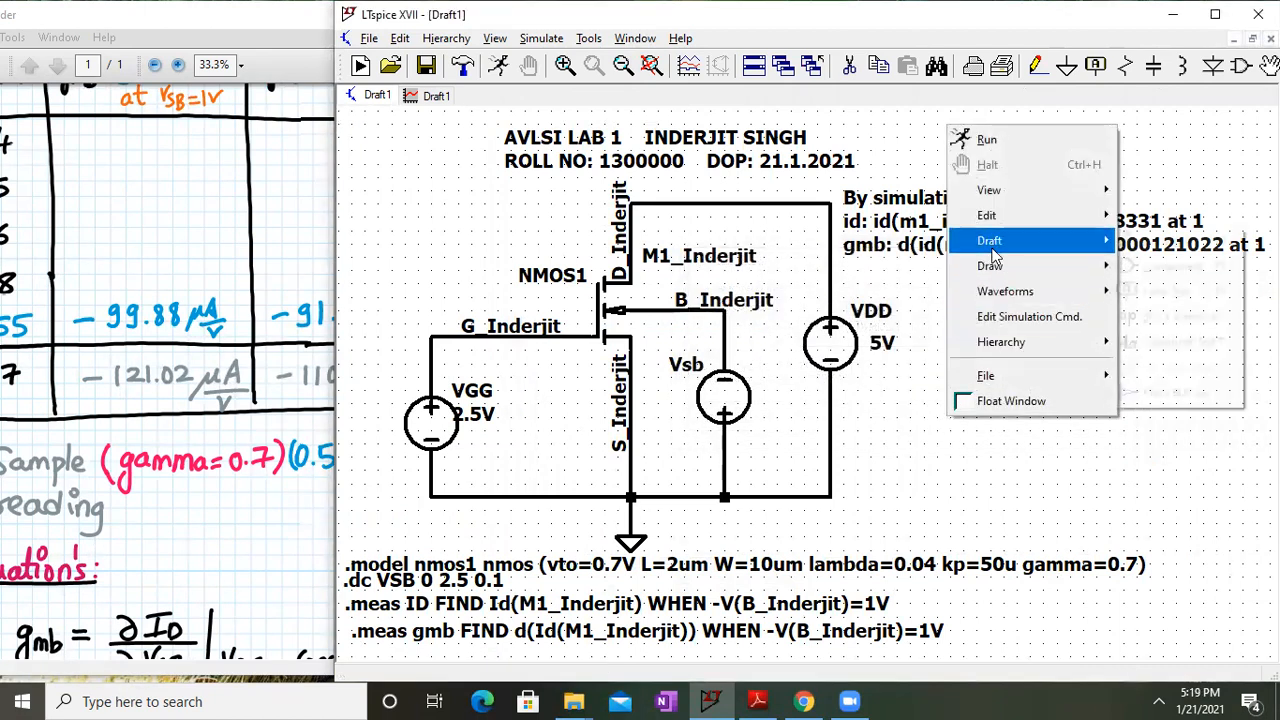
click(878, 65)
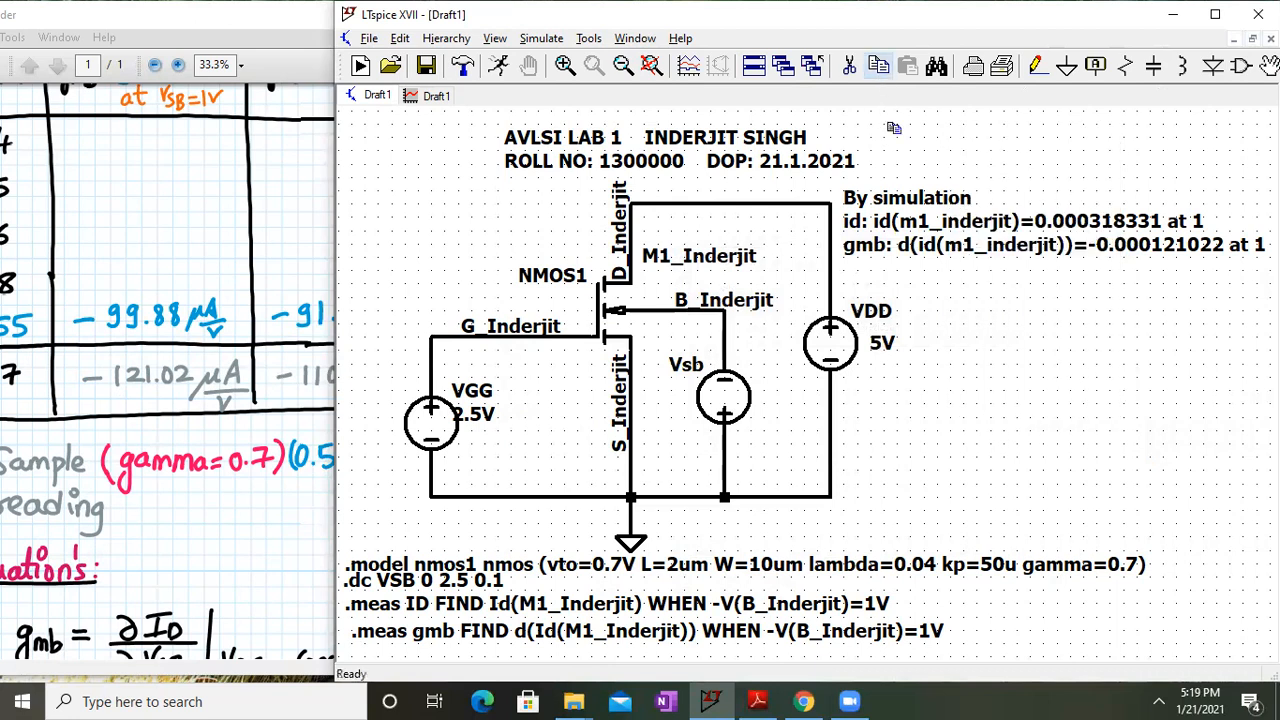
click(964, 212)
click(970, 413)
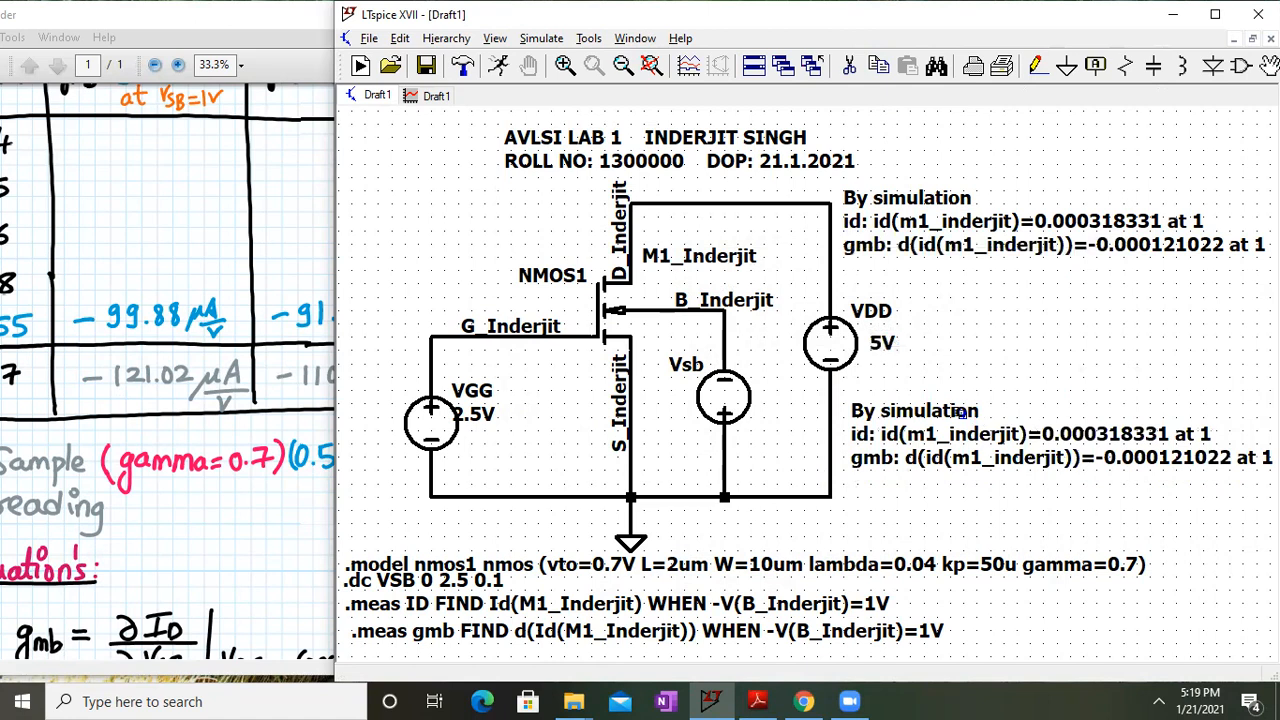
Change the copy's heading to 'By calculation', then bring the lab sheet forward
right_click(962, 411)
click(757, 356)
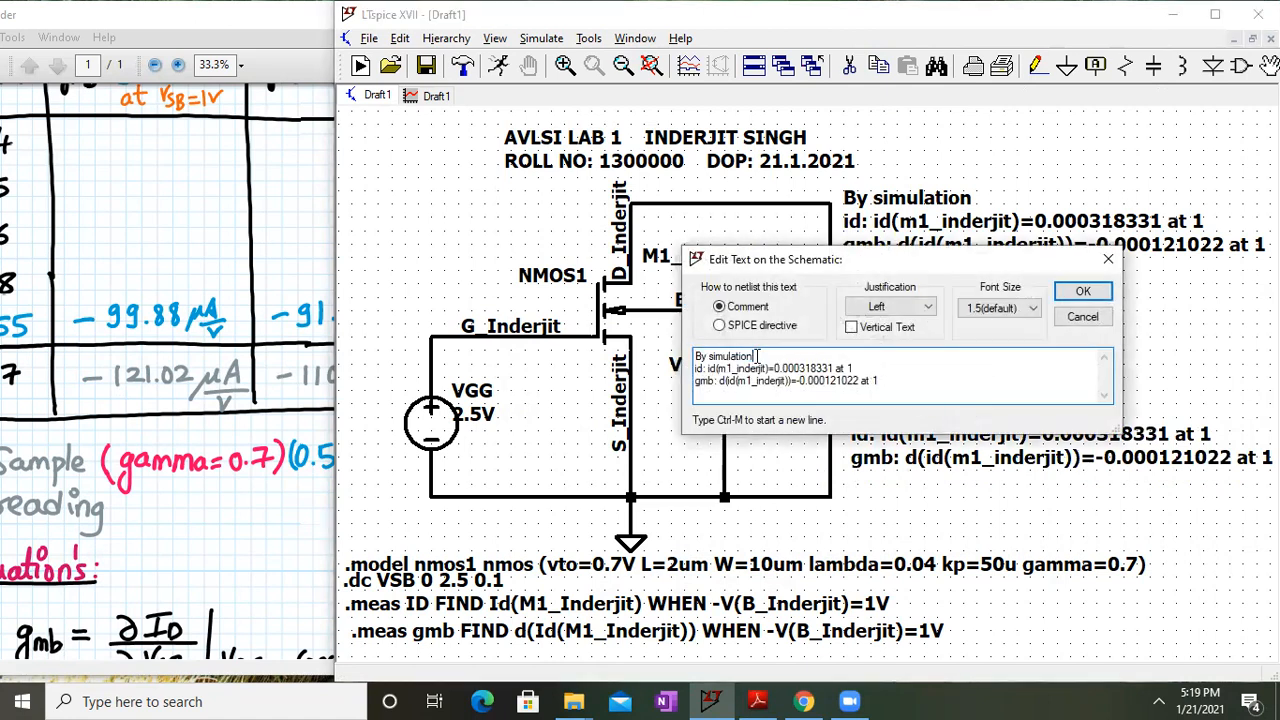
key(BackSpace)
text(calculation)
key(Return)
drag(272, 333, 406, 107)
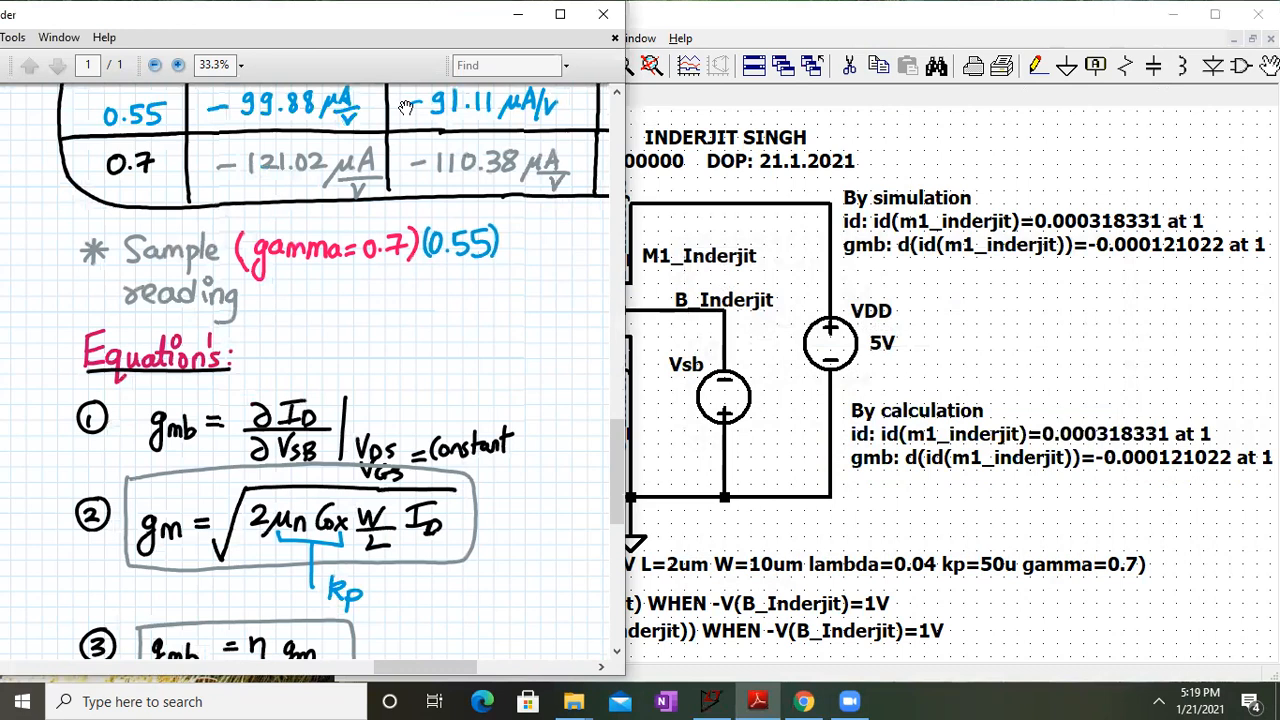
click(560, 14)
Pan the lab sheet over the gamma results table, equations and plot instructions, then return to LTspice
drag(829, 329, 686, 609)
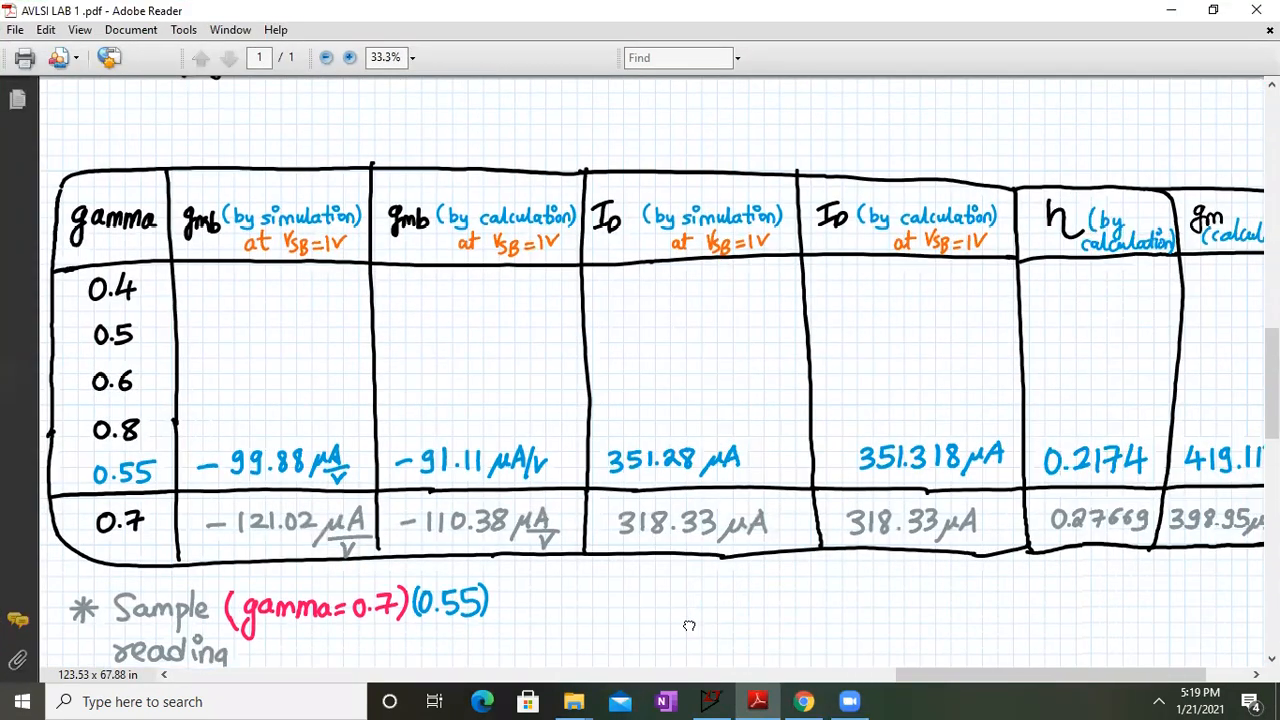
drag(466, 162, 235, 201)
drag(863, 298, 829, 291)
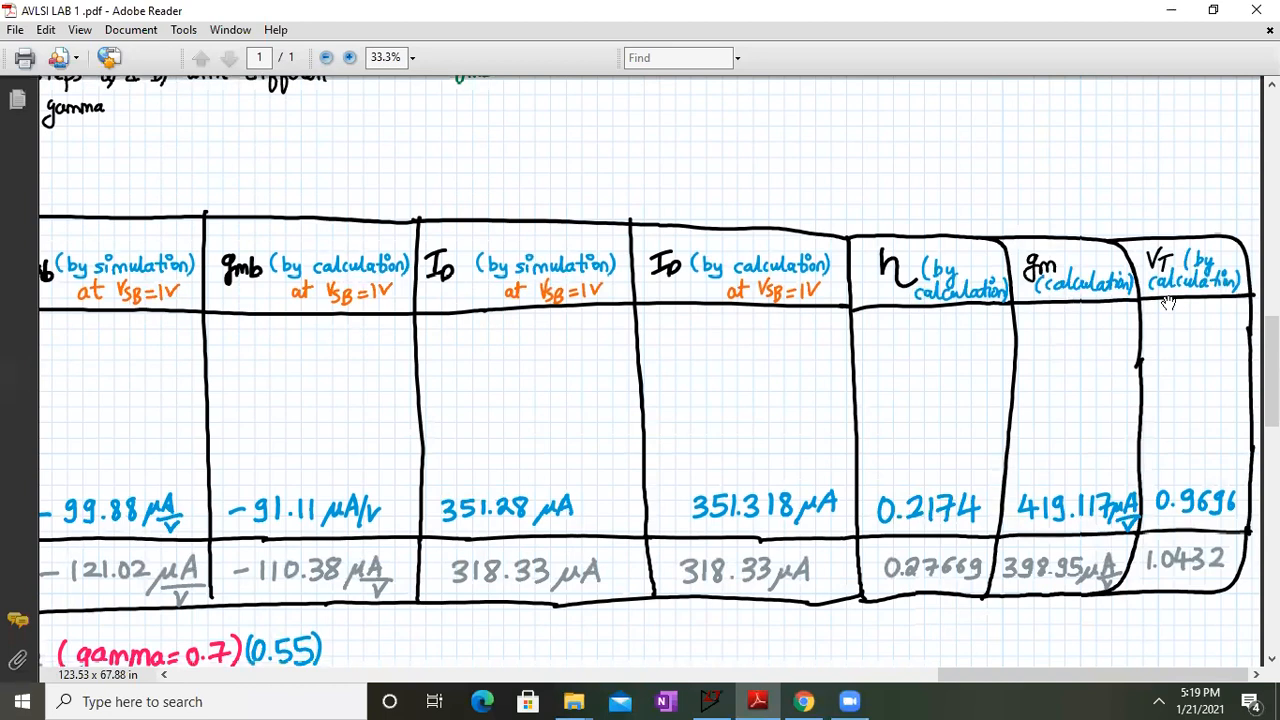
drag(391, 446, 836, 149)
drag(586, 577, 406, 305)
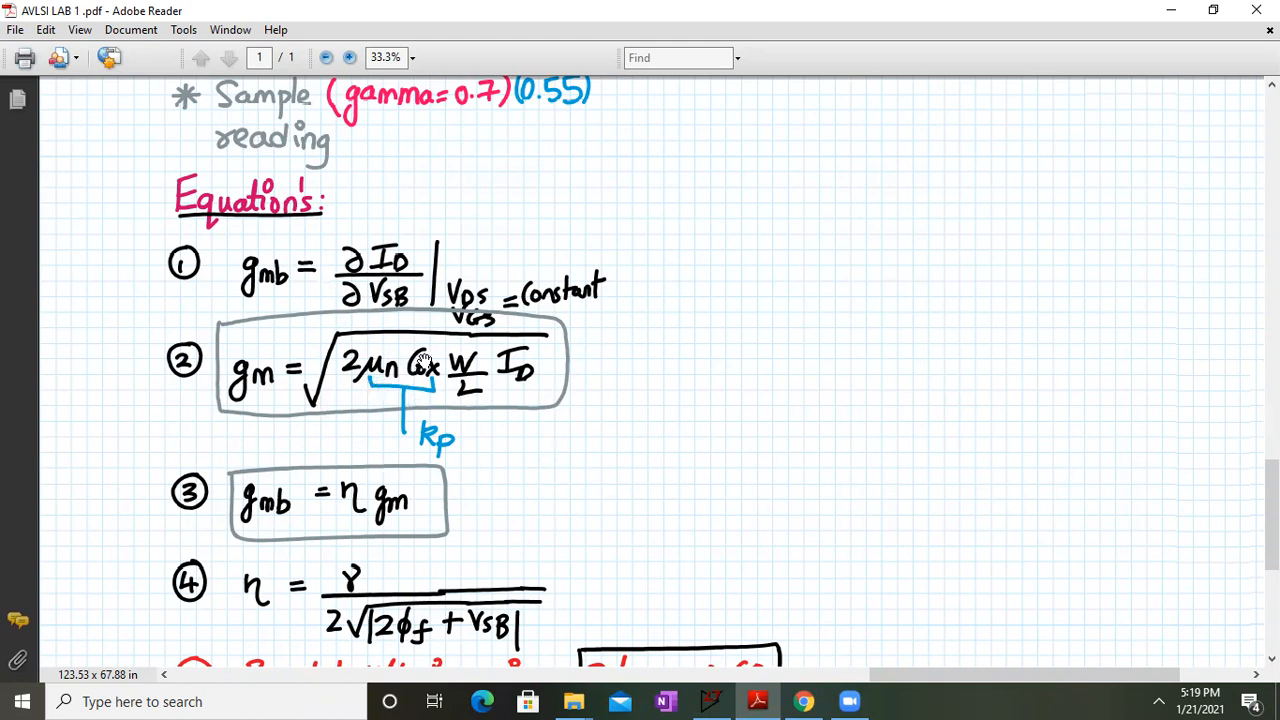
scroll(352, 450, down, 3)
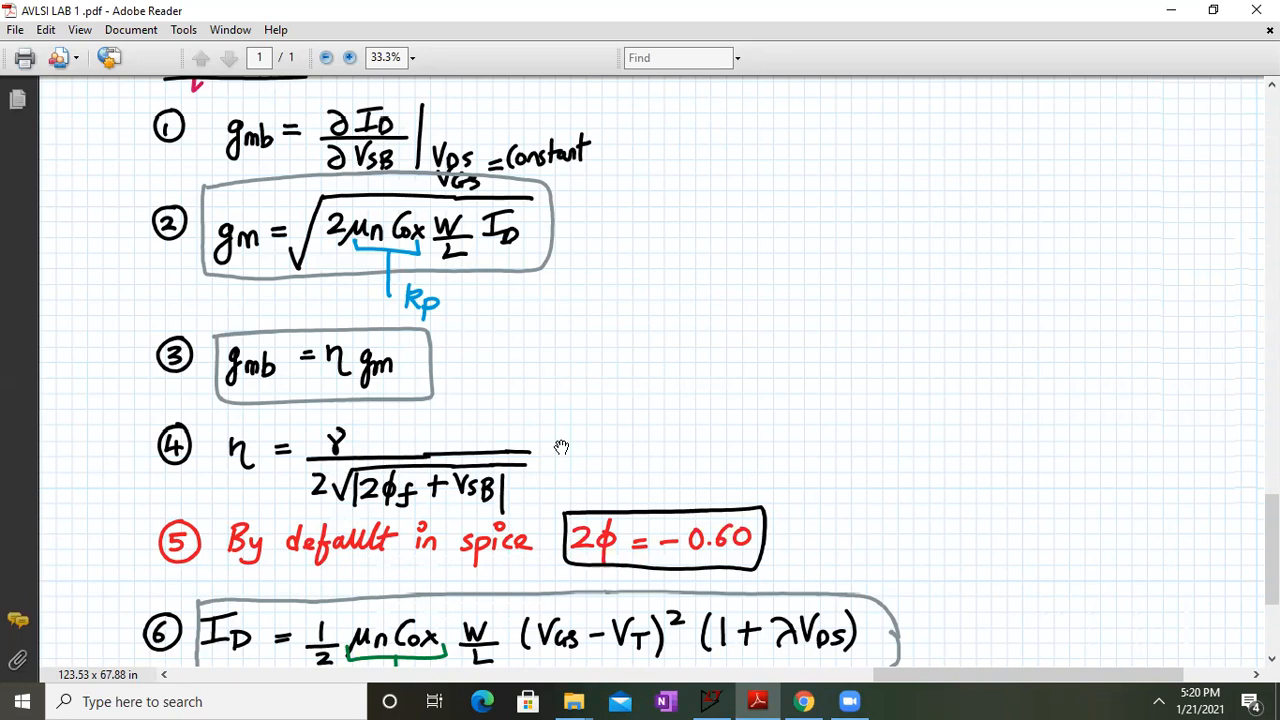
drag(579, 604, 521, 376)
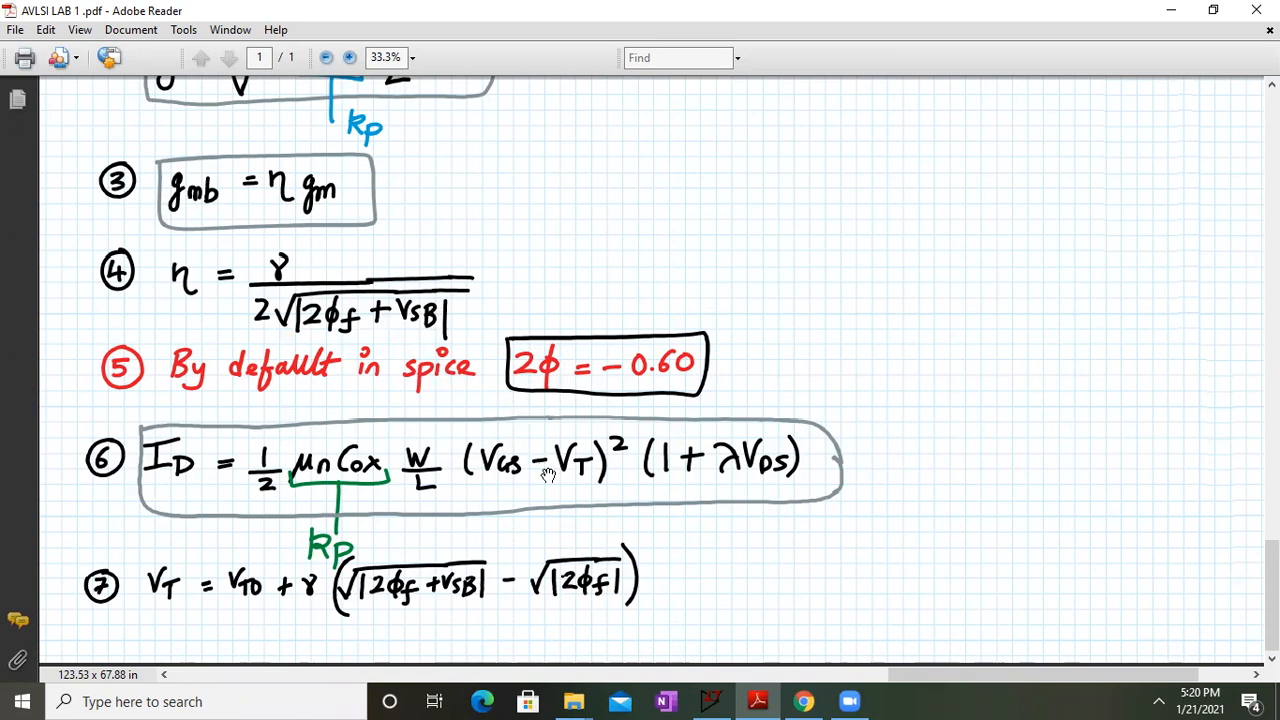
drag(586, 271, 566, 486)
drag(566, 149, 591, 526)
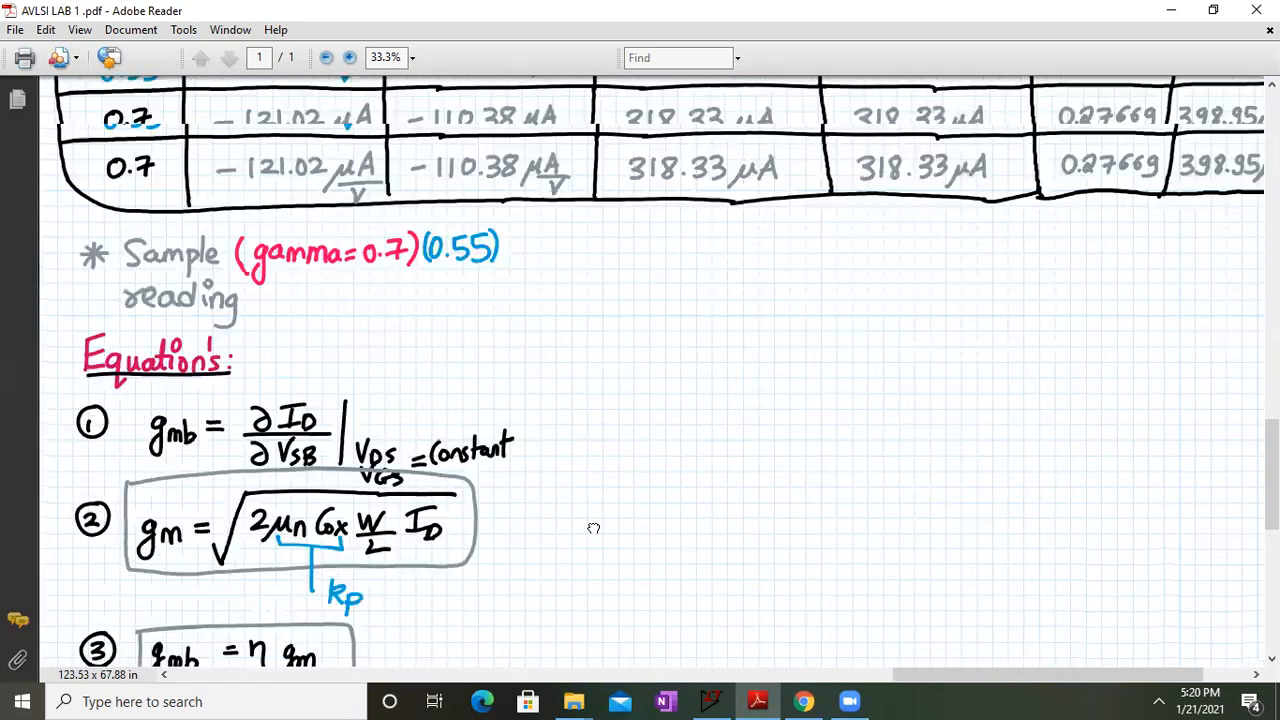
drag(582, 227, 588, 594)
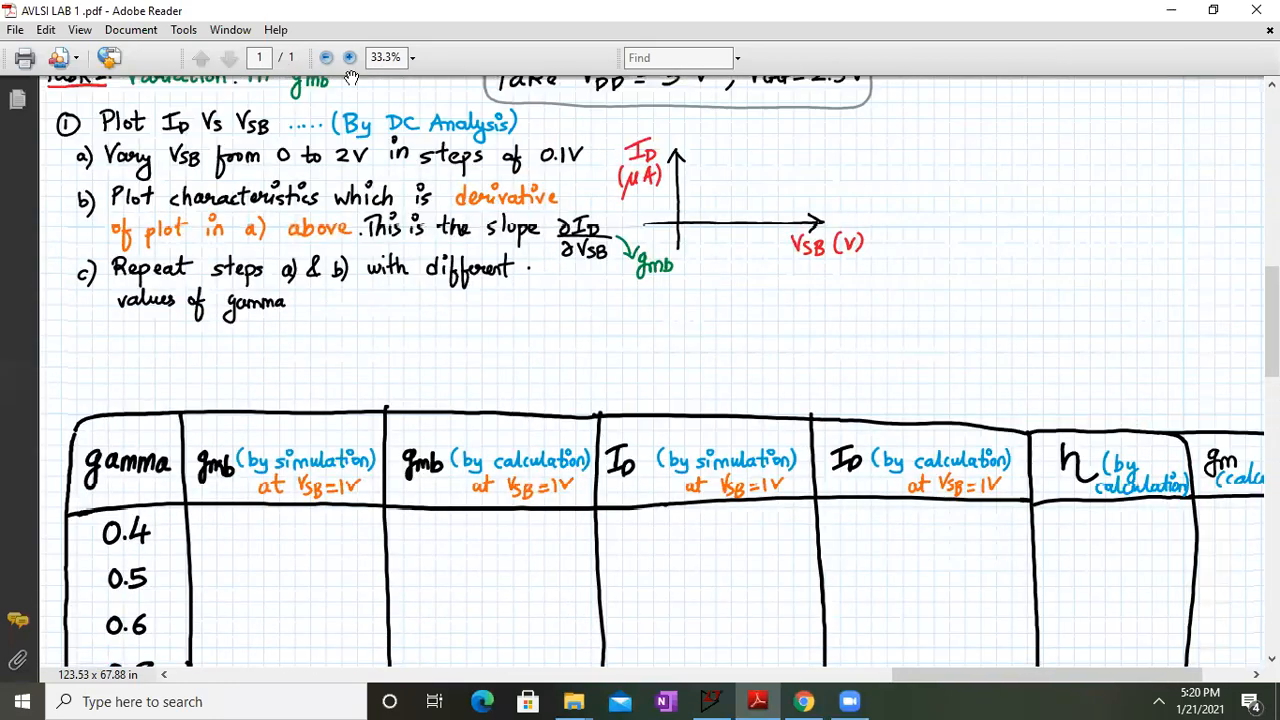
drag(357, 94, 532, 393)
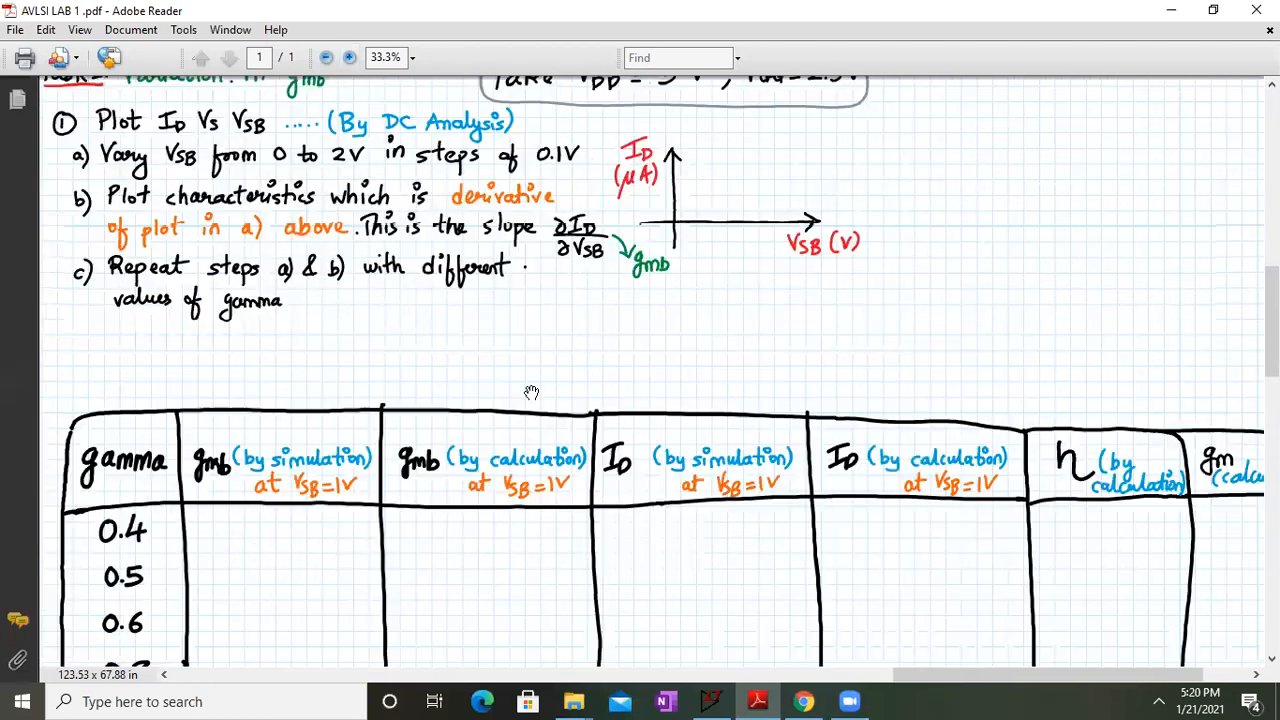
click(711, 701)
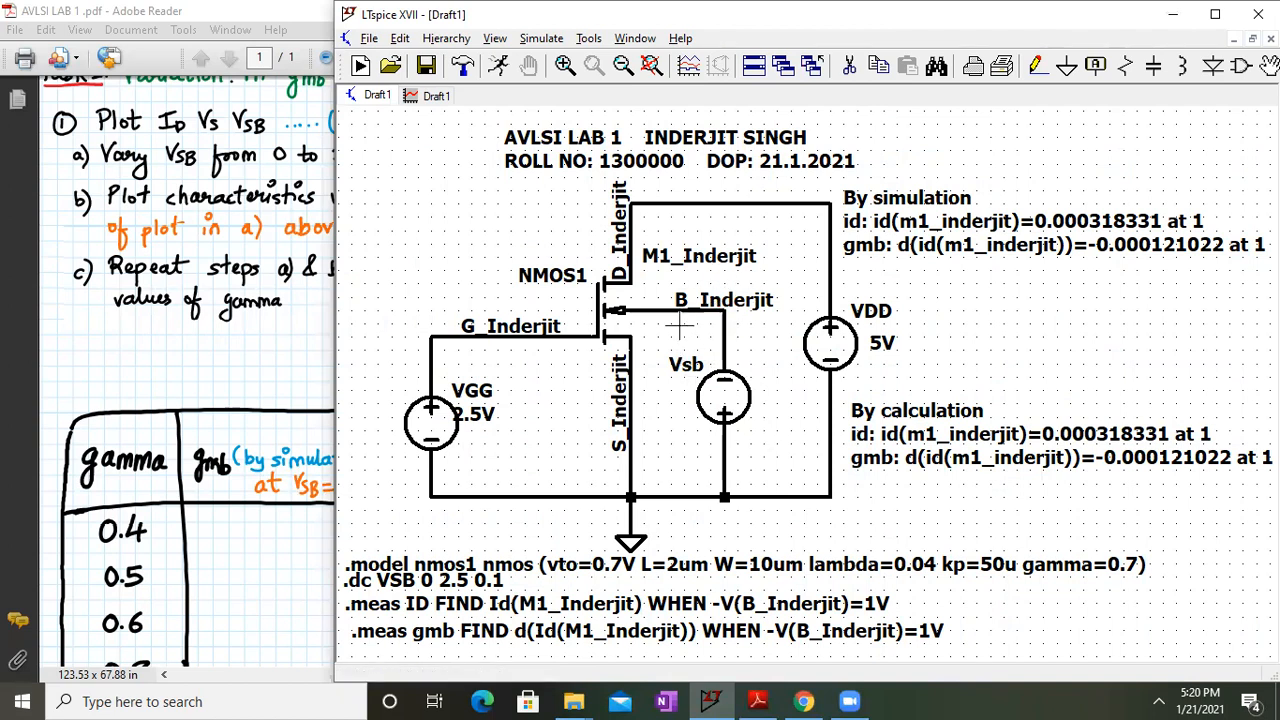
Minimize LTspice and scroll the lab sheet through equations 2, 6 and 7
click(1173, 14)
scroll(507, 404, down, 3)
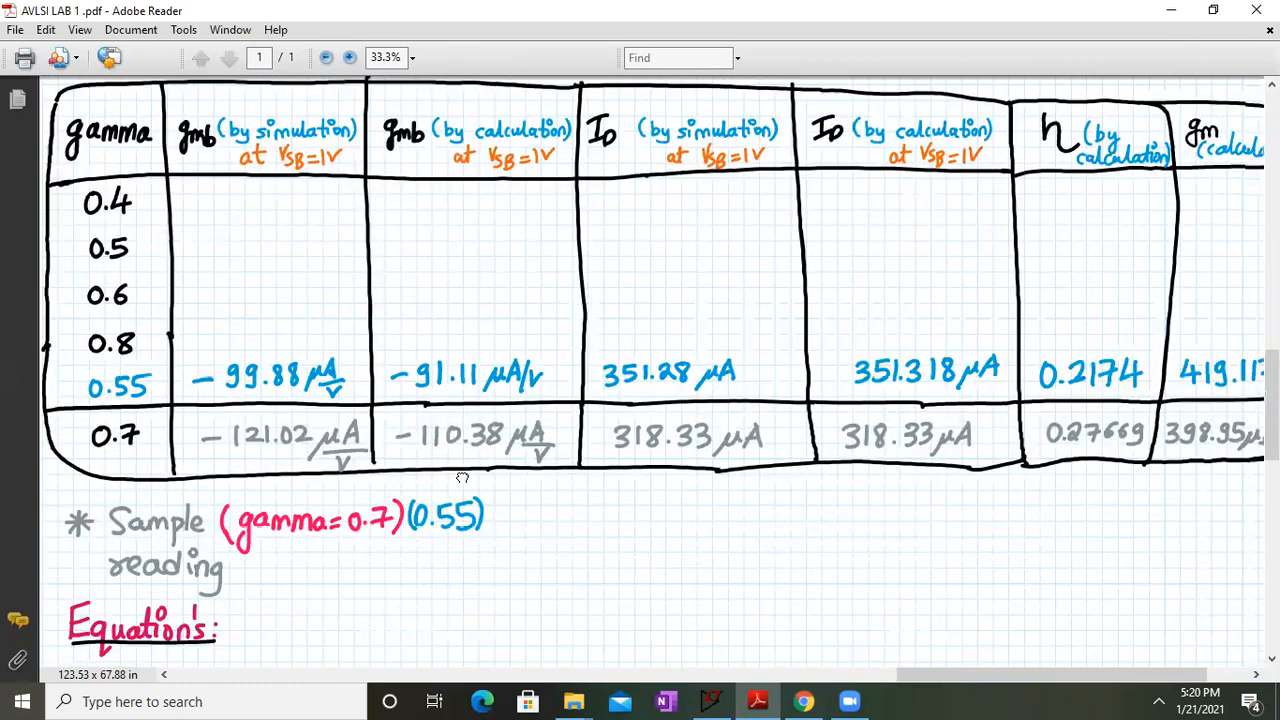
scroll(470, 473, down, 3)
scroll(471, 408, down, 5)
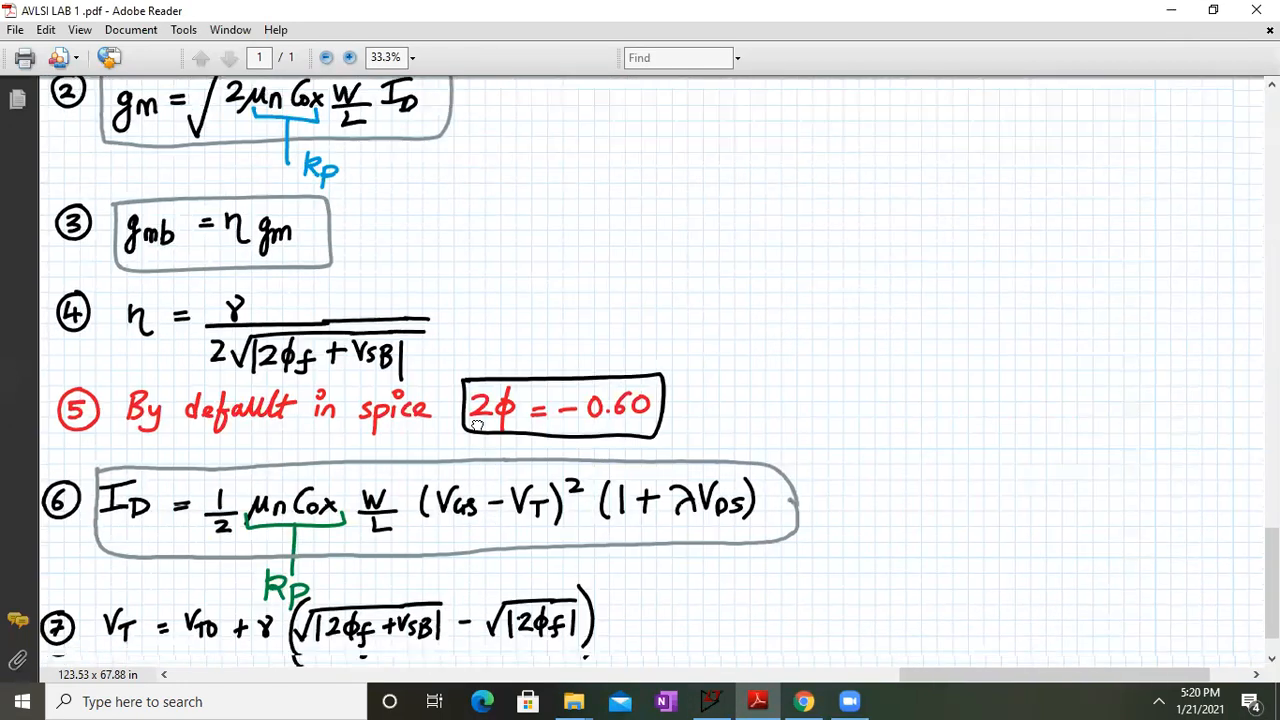
scroll(466, 271, down, 1)
drag(488, 268, 512, 261)
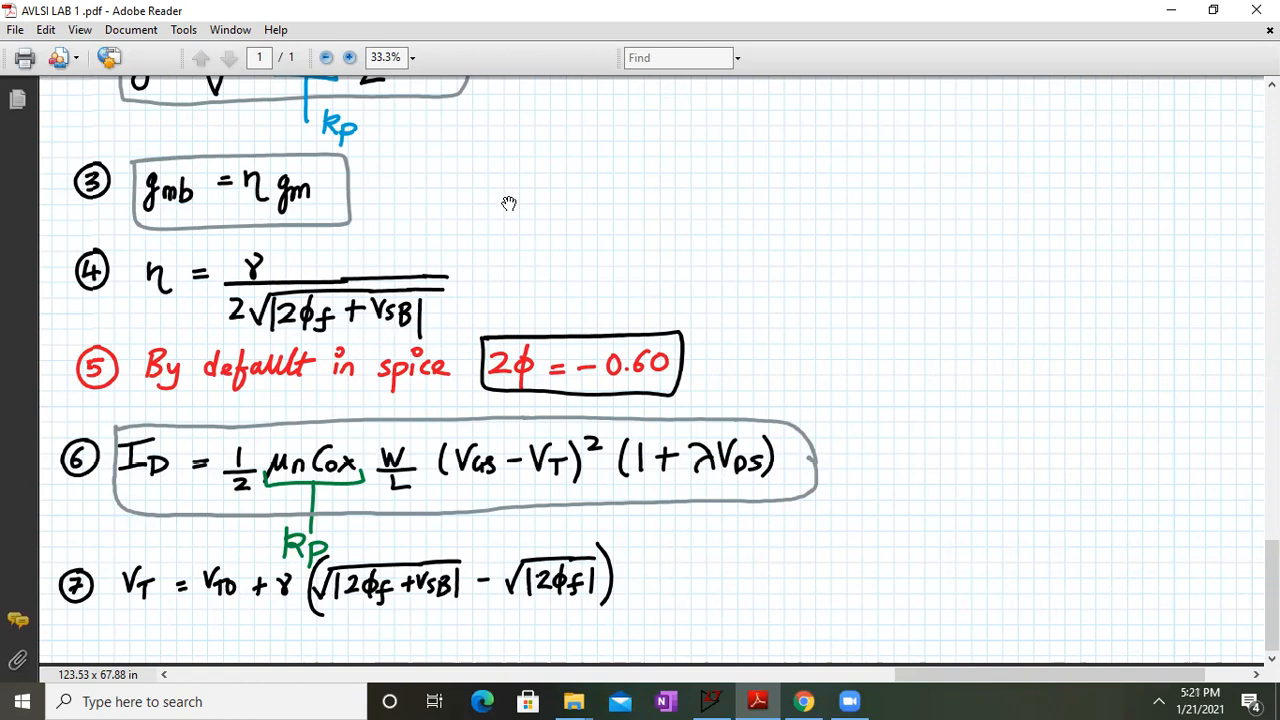
drag(509, 202, 496, 309)
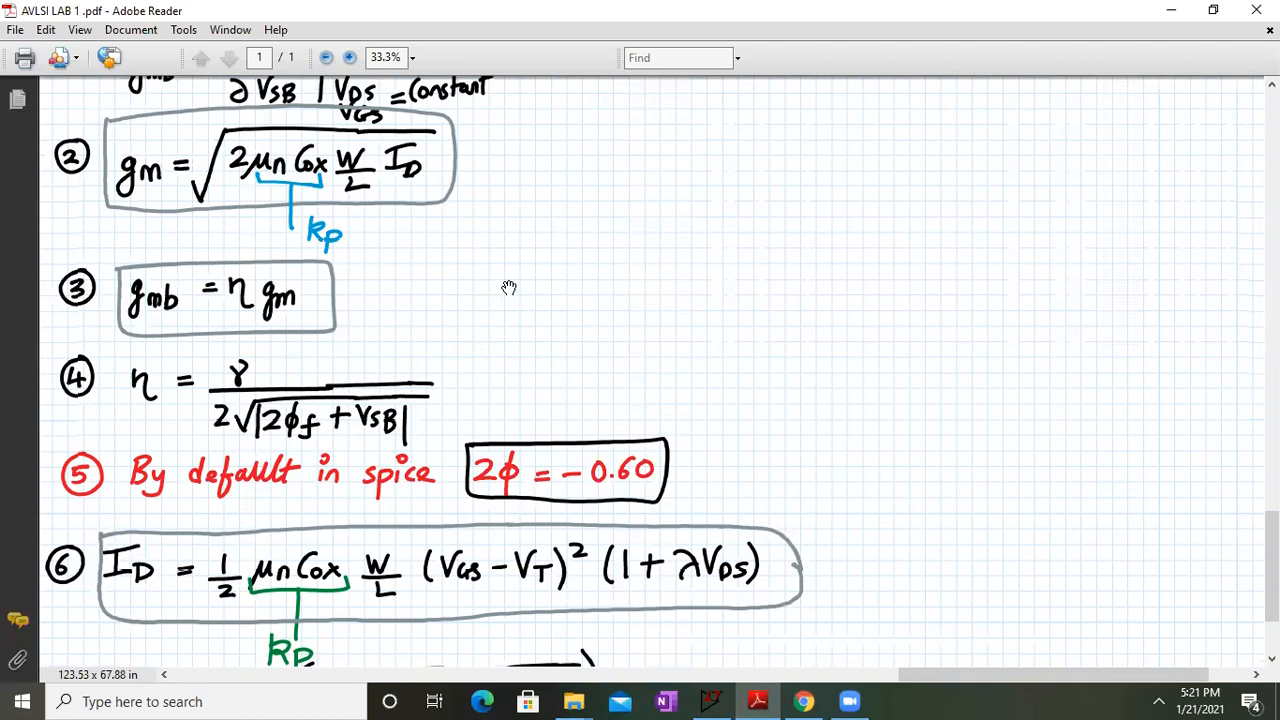
drag(494, 354, 511, 234)
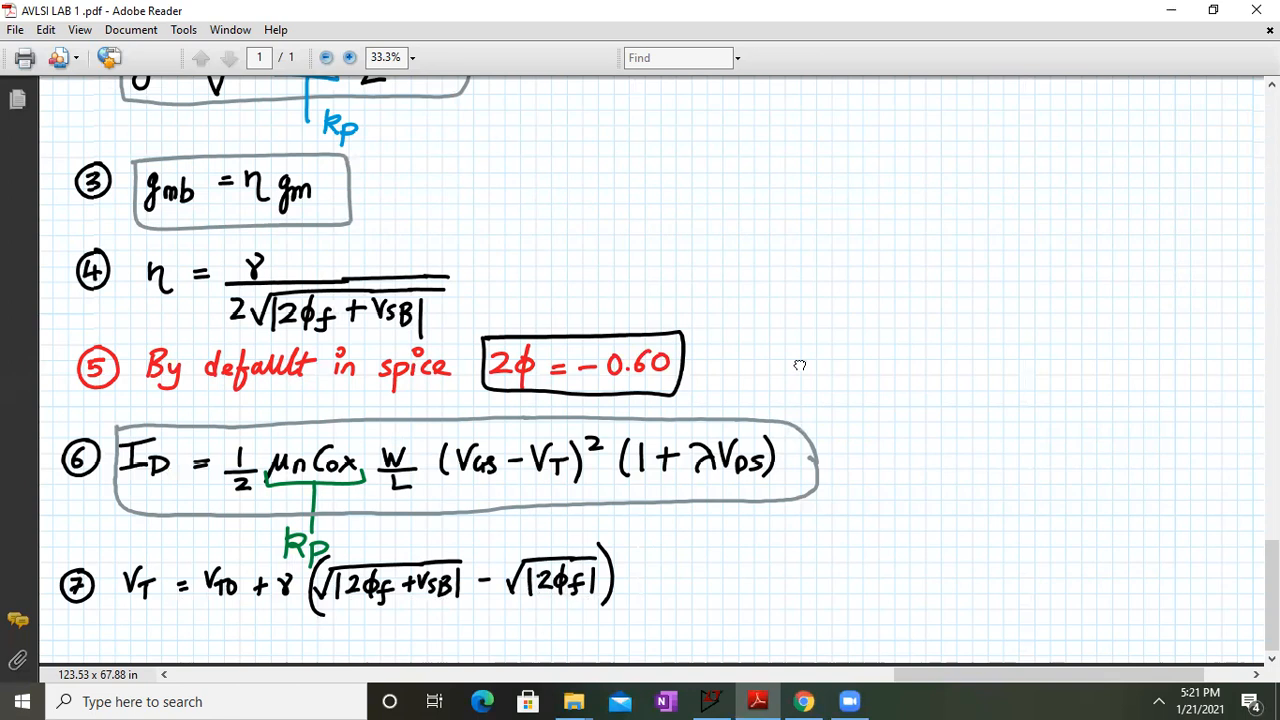
scroll(810, 340, up, 5)
drag(826, 291, 857, 171)
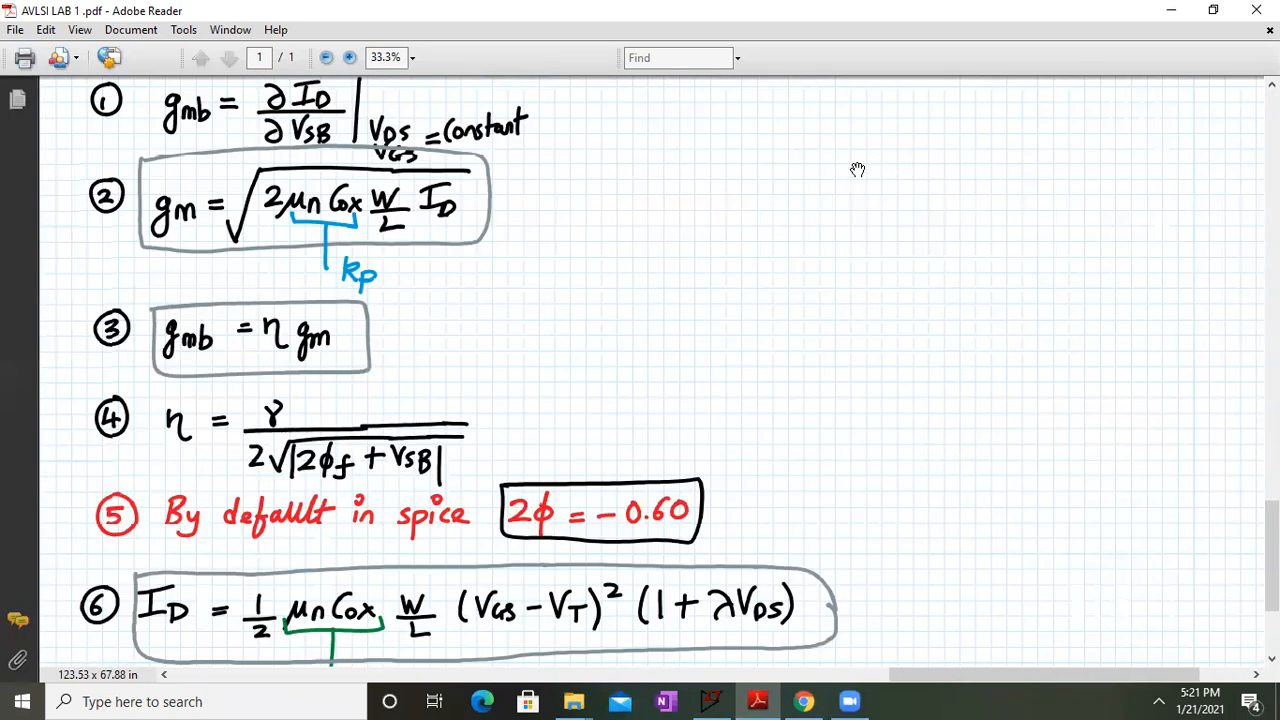
Glance back at the LTspice schematic, leaving the lab sheet on equations 3–7
click(726, 700)
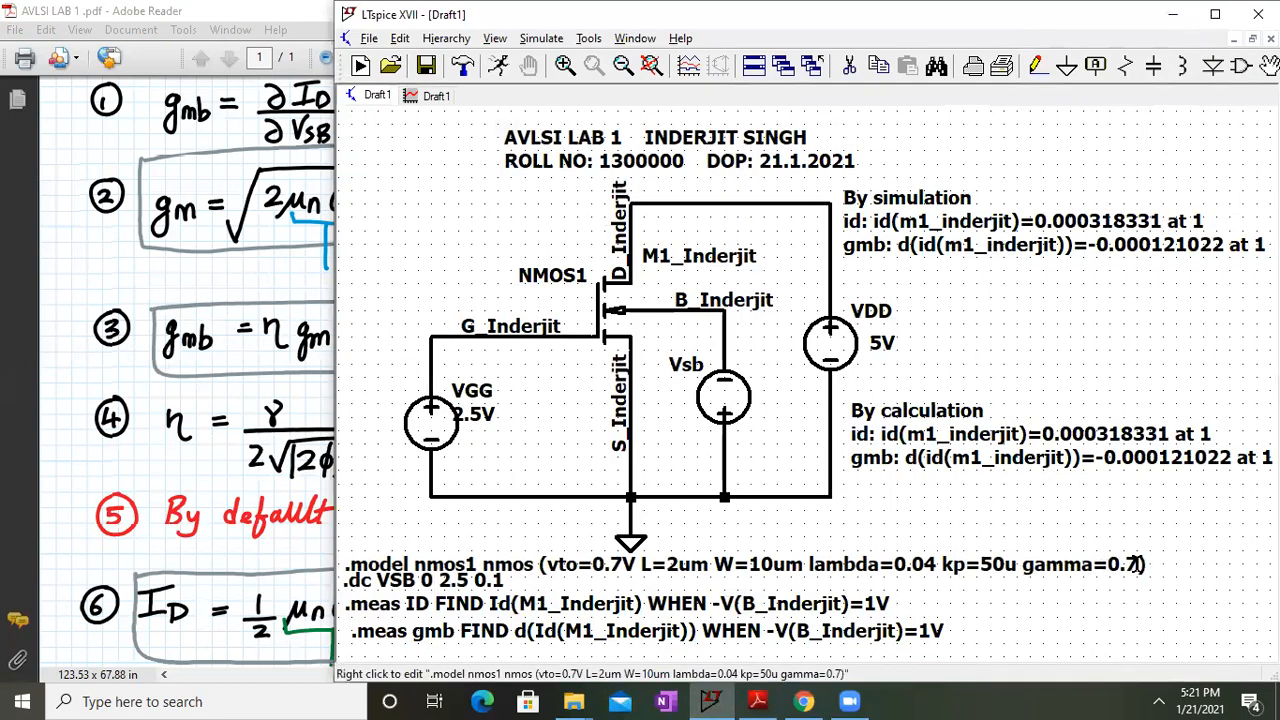
click(201, 327)
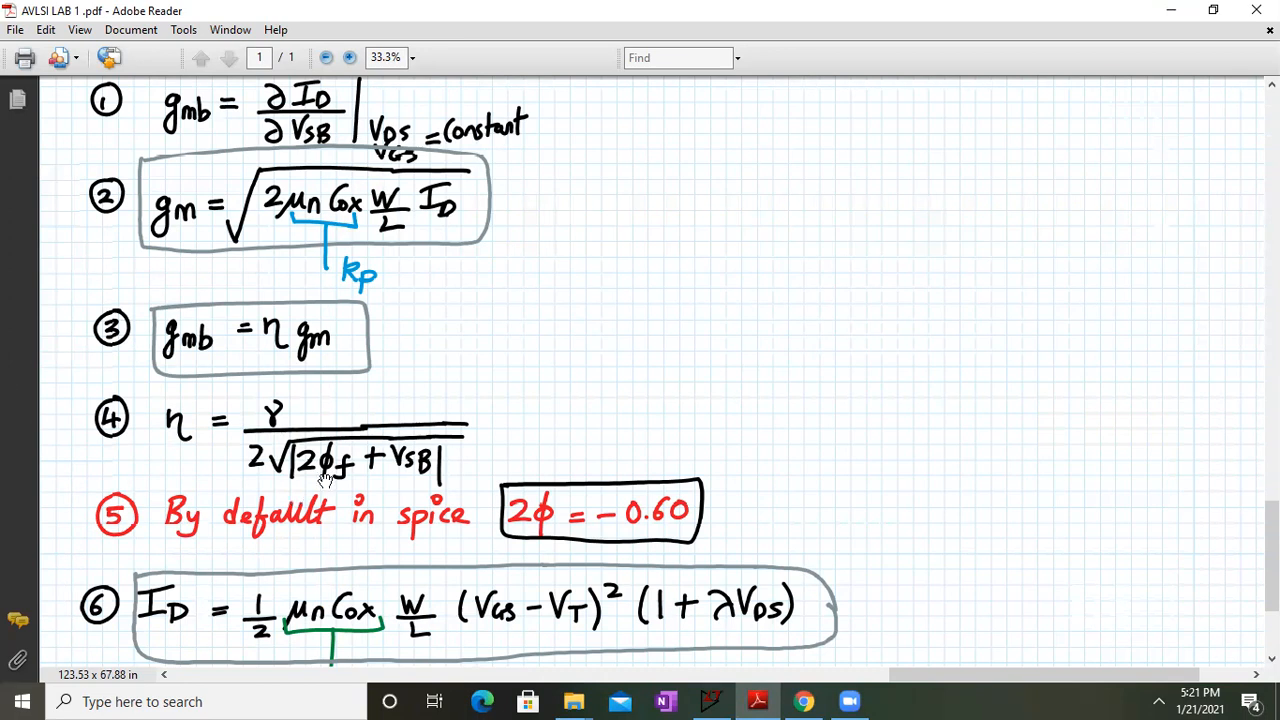
scroll(691, 314, up, 7)
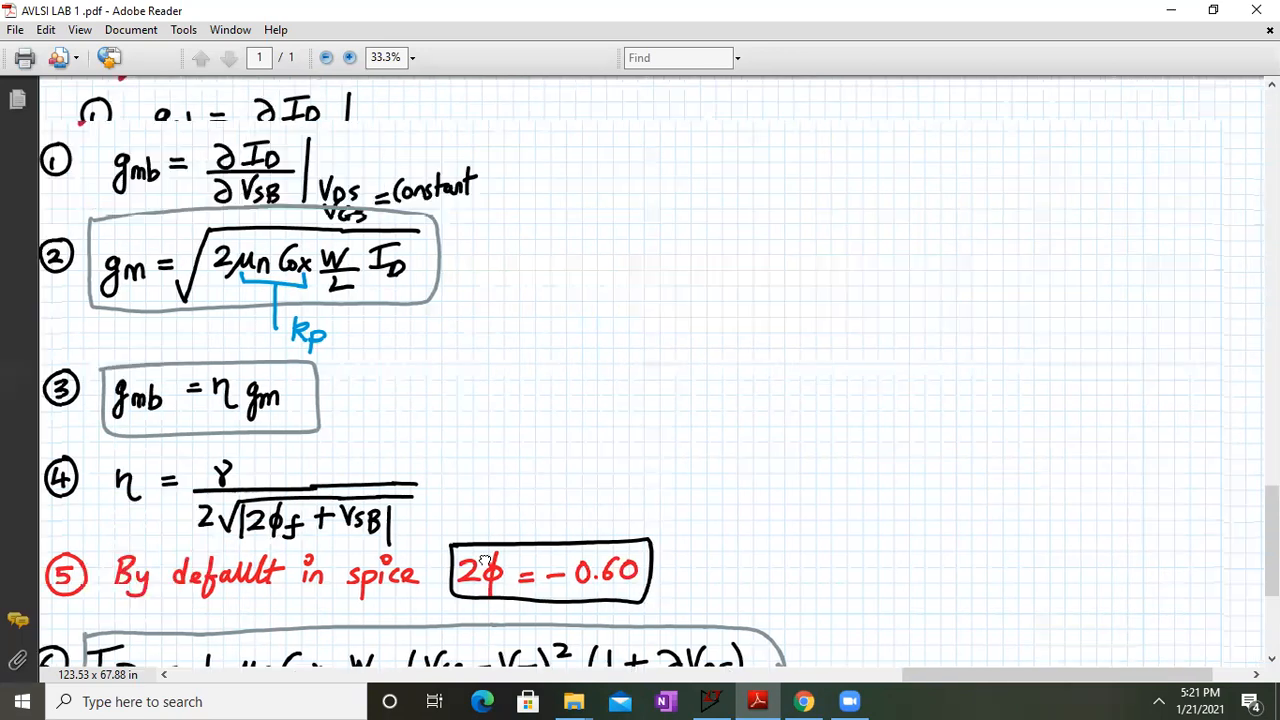
scroll(1040, 266, right, 3)
scroll(996, 371, up, 2)
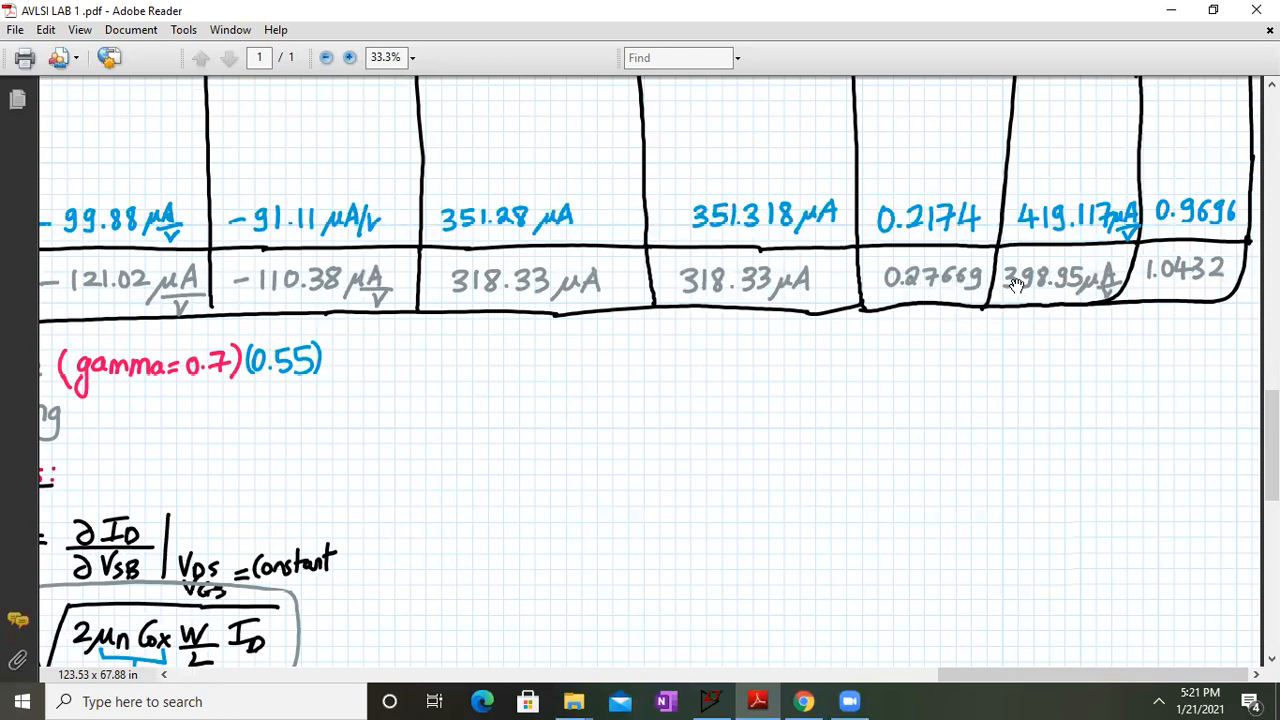
scroll(520, 590, down, 8)
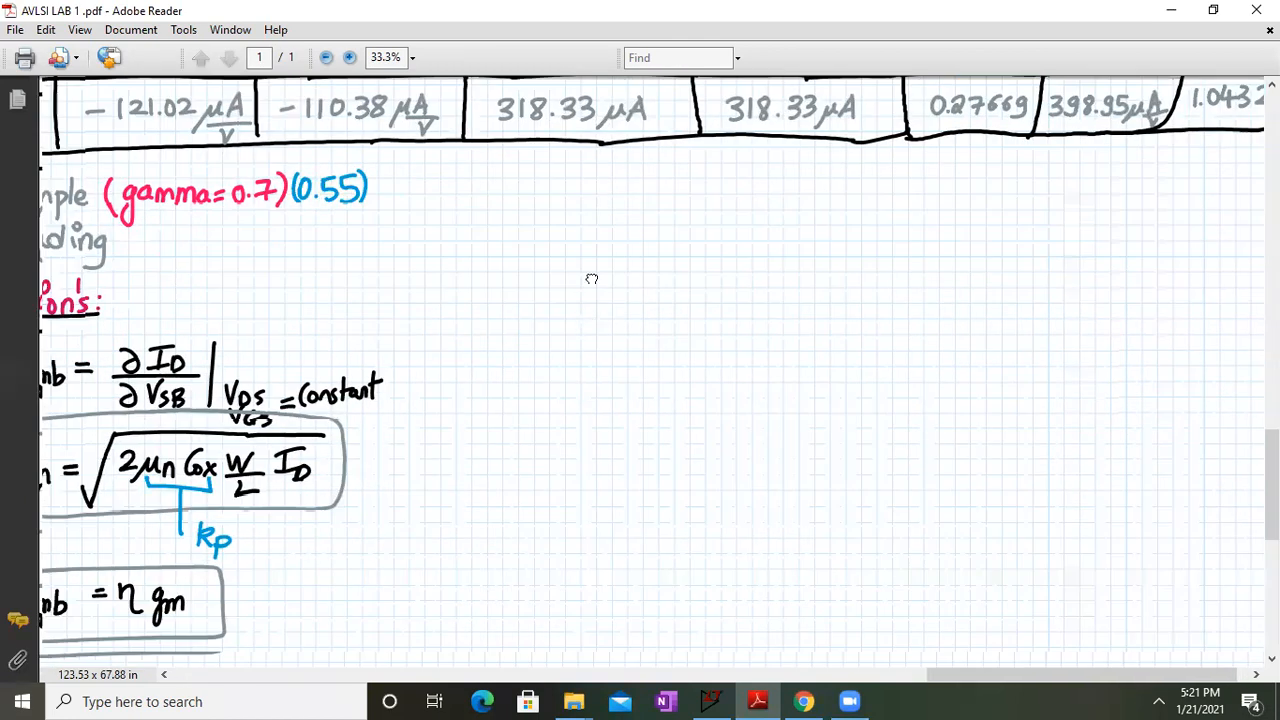
scroll(595, 280, down, 4)
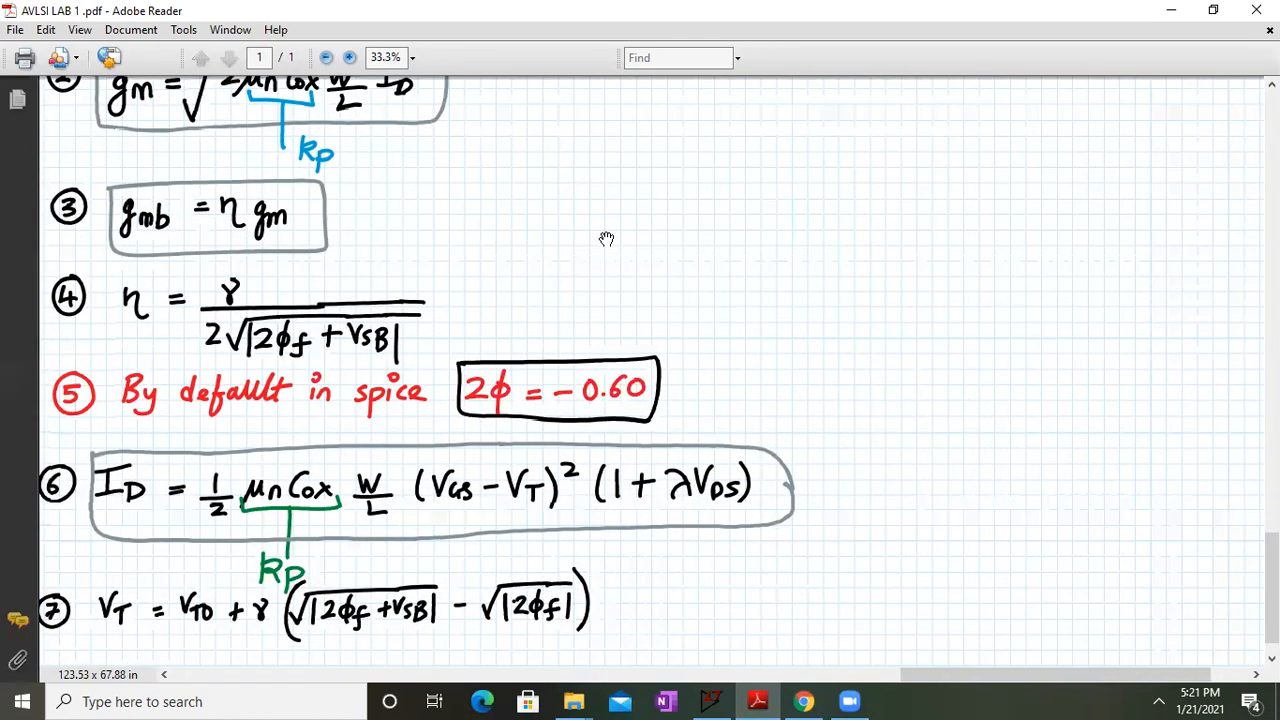
drag(484, 412, 486, 392)
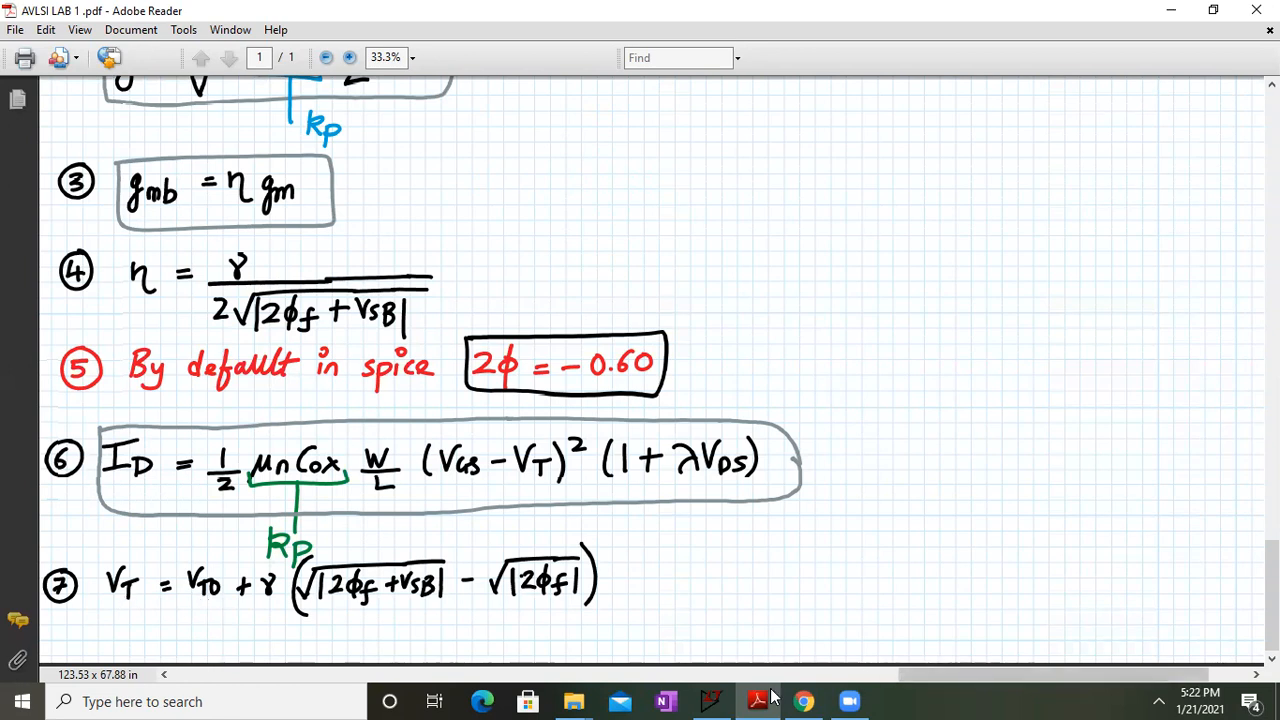
click(711, 700)
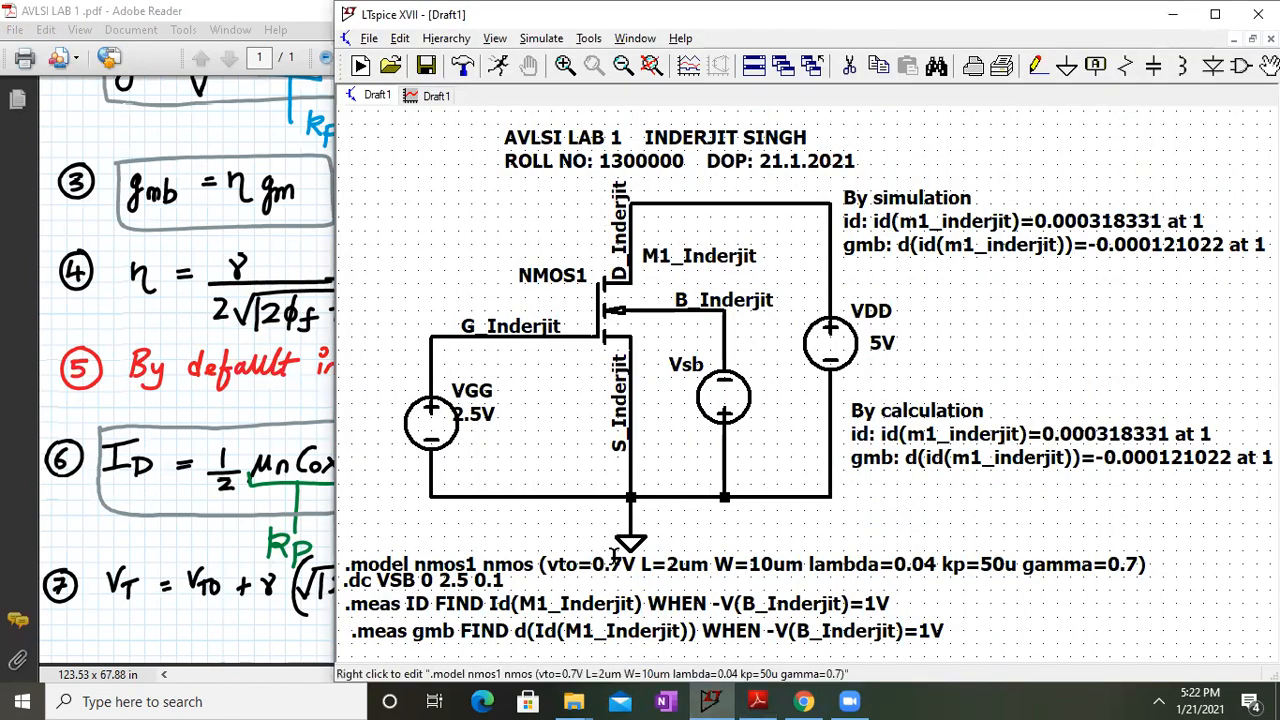
click(207, 475)
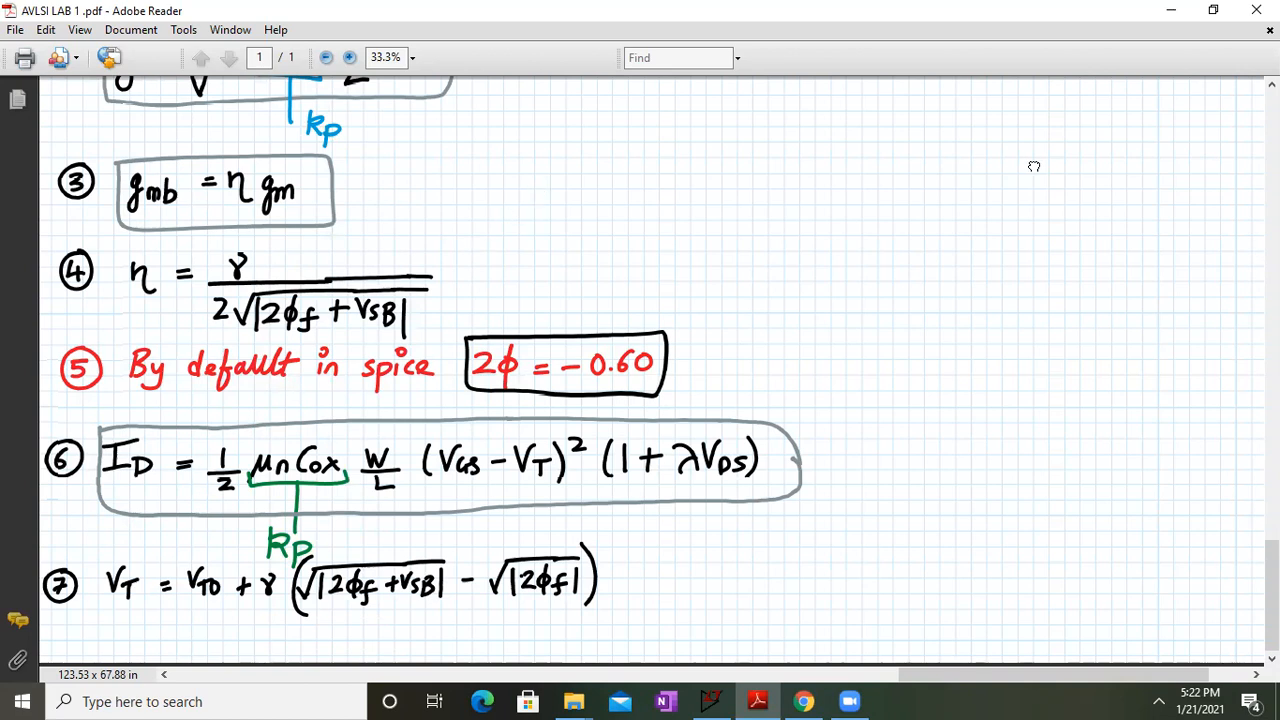
Pan the lab sheet between the gmb/ID results table and the Equations section, ending on the table
drag(1031, 163, 827, 588)
drag(1074, 217, 1009, 361)
drag(1200, 210, 1193, 358)
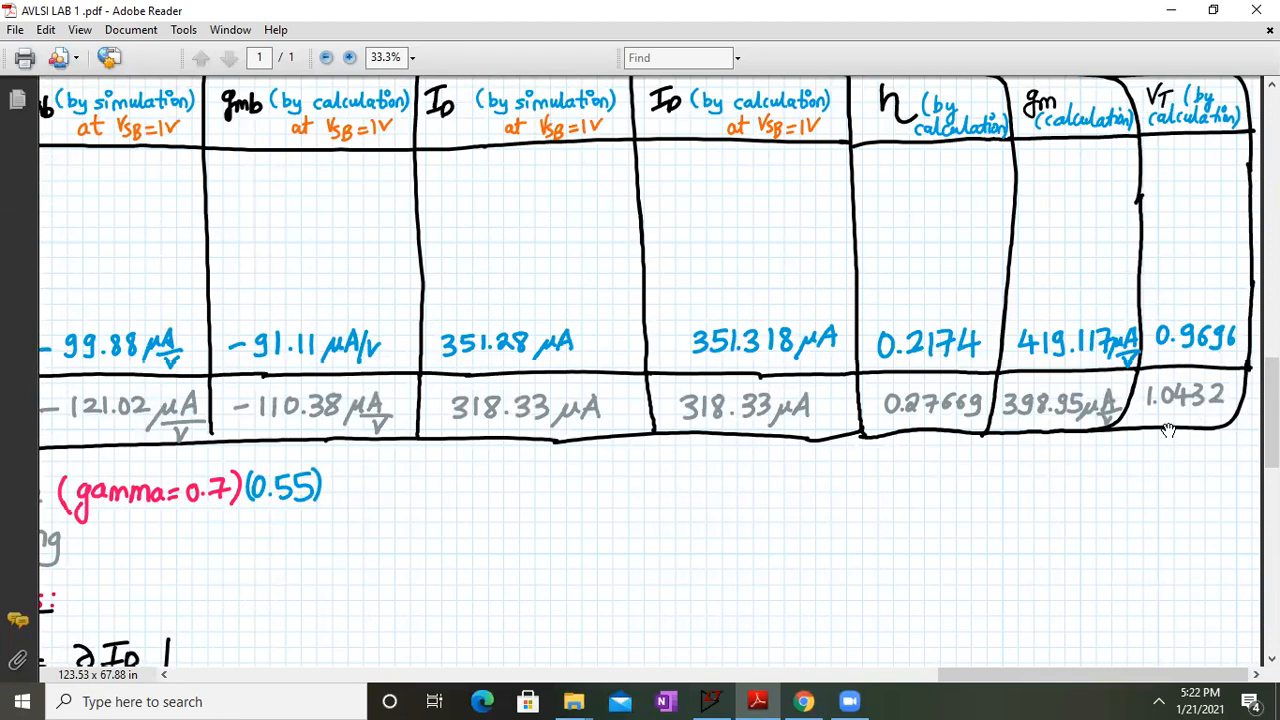
drag(565, 540, 809, 175)
drag(682, 359, 644, 283)
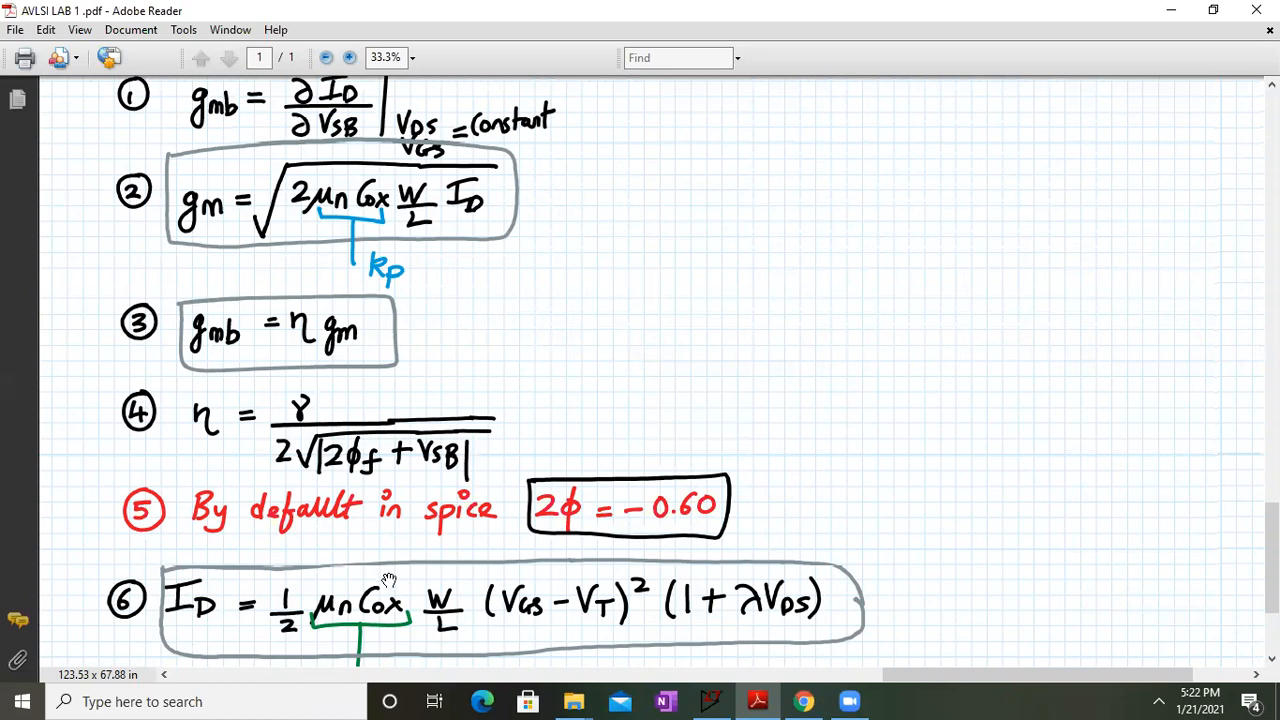
drag(389, 580, 396, 533)
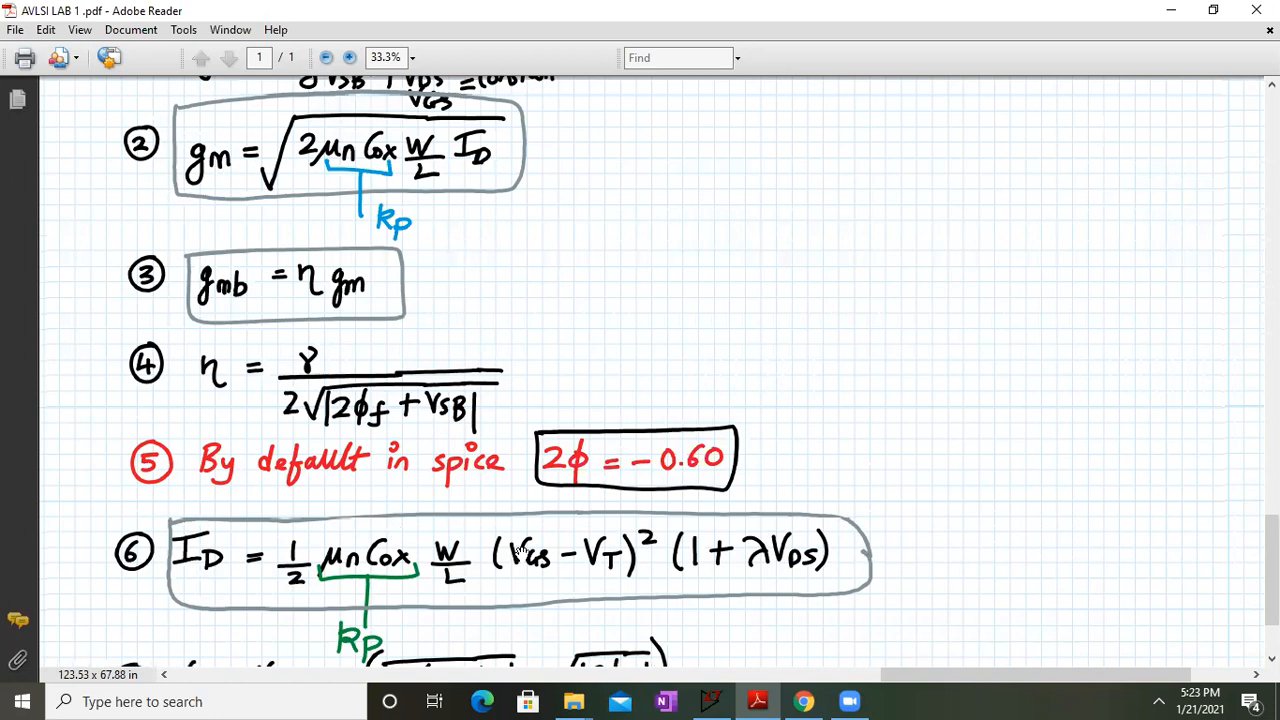
drag(1064, 265, 852, 652)
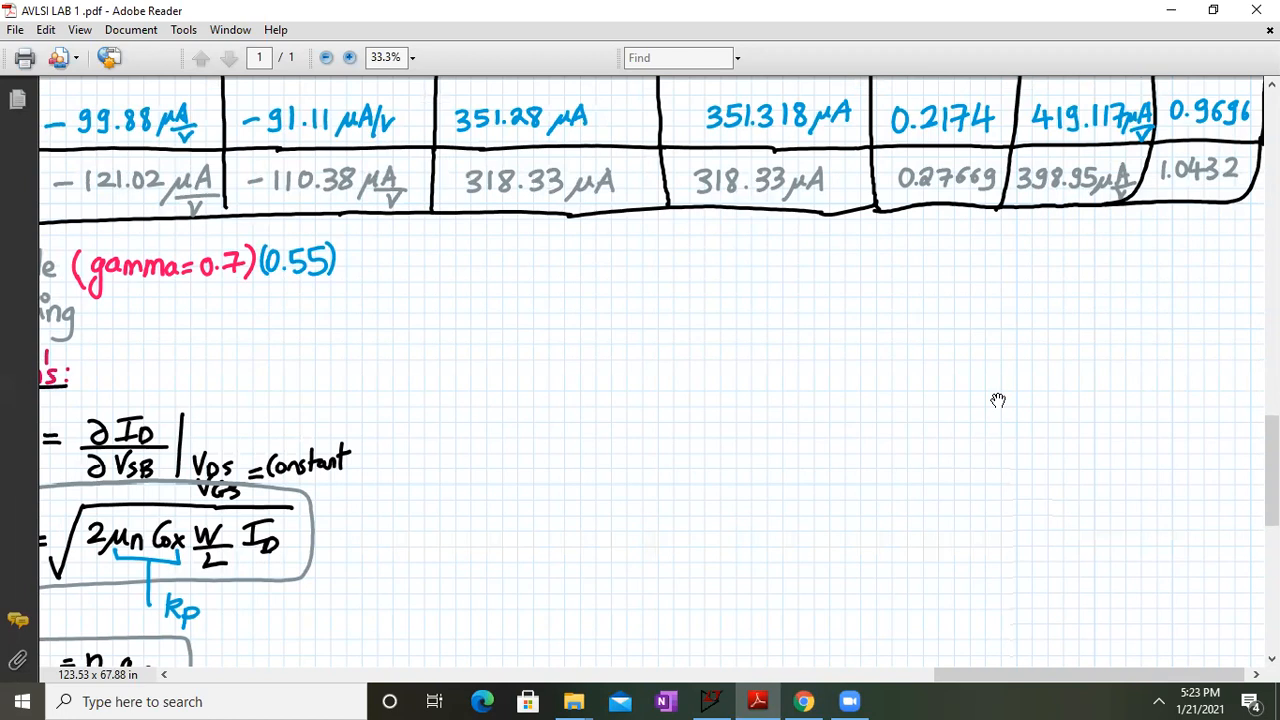
Compare the table header with the LTspice schematic's id 0.000318331 and gmb -0.000121022 at VSB 1 V
click(710, 701)
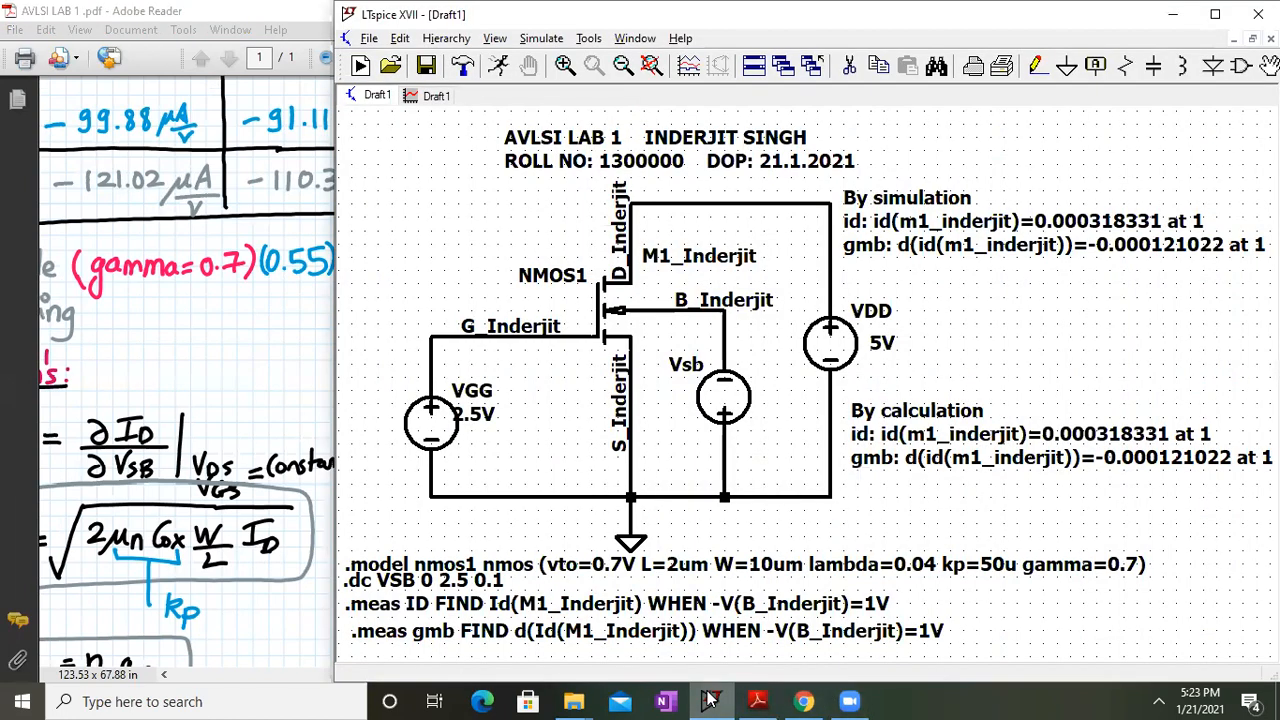
click(710, 701)
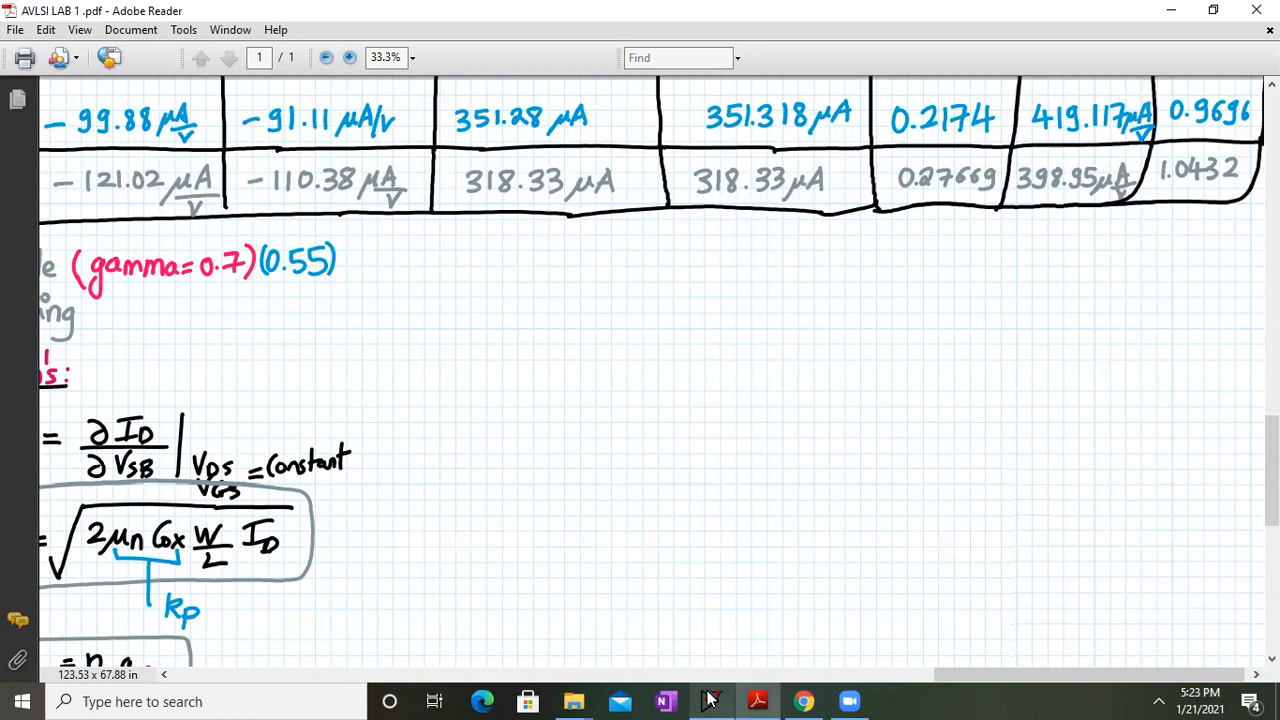
drag(880, 240, 846, 563)
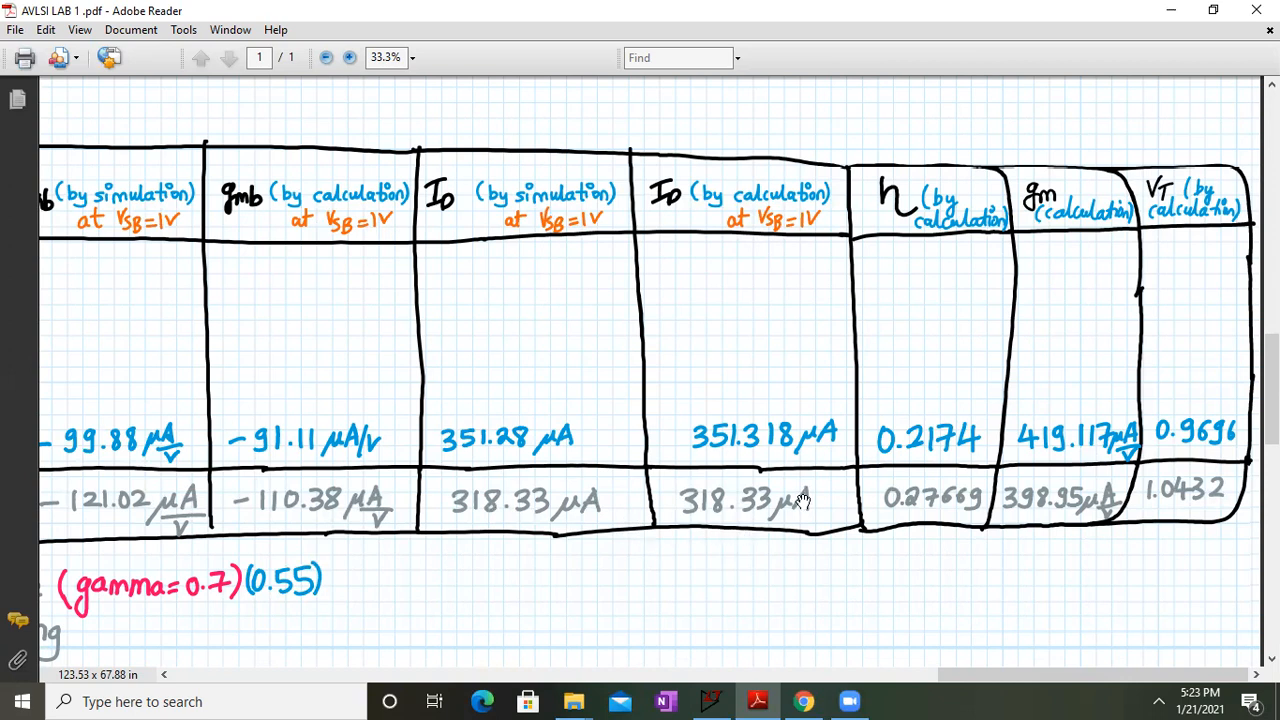
click(711, 701)
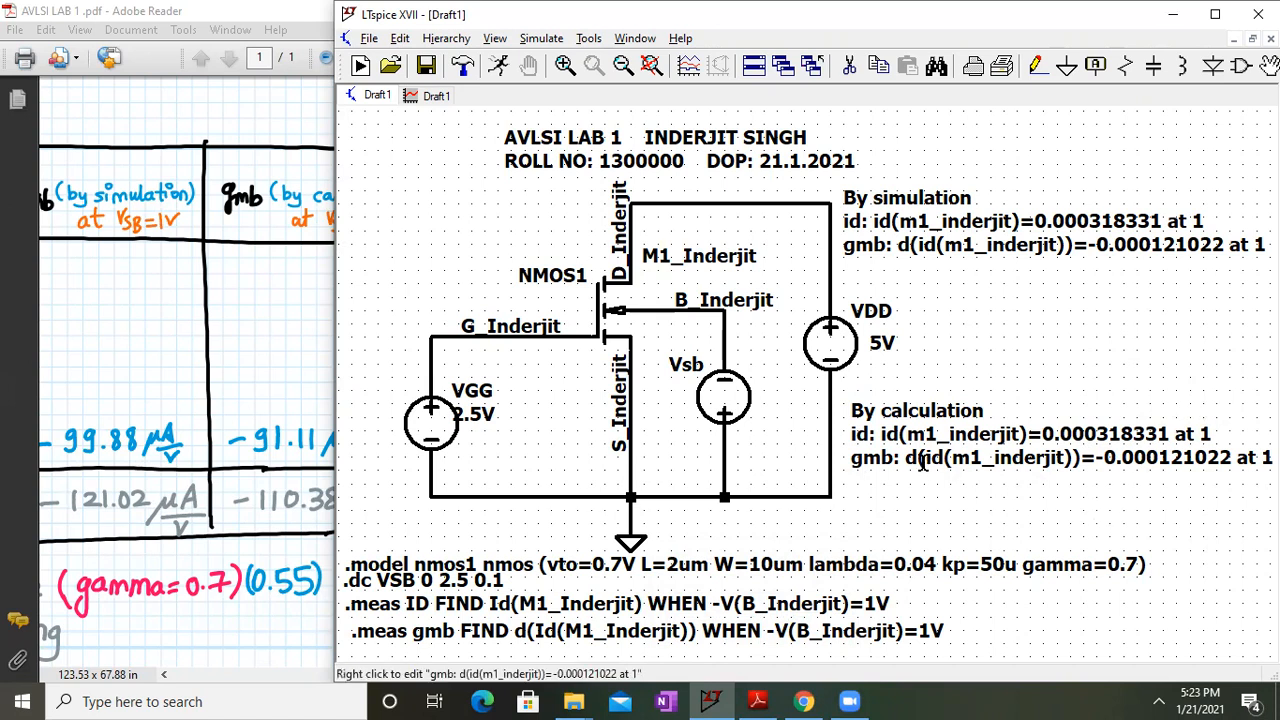
Bring the lab sheet forward and pan across the table's gmb and VT columns
click(230, 322)
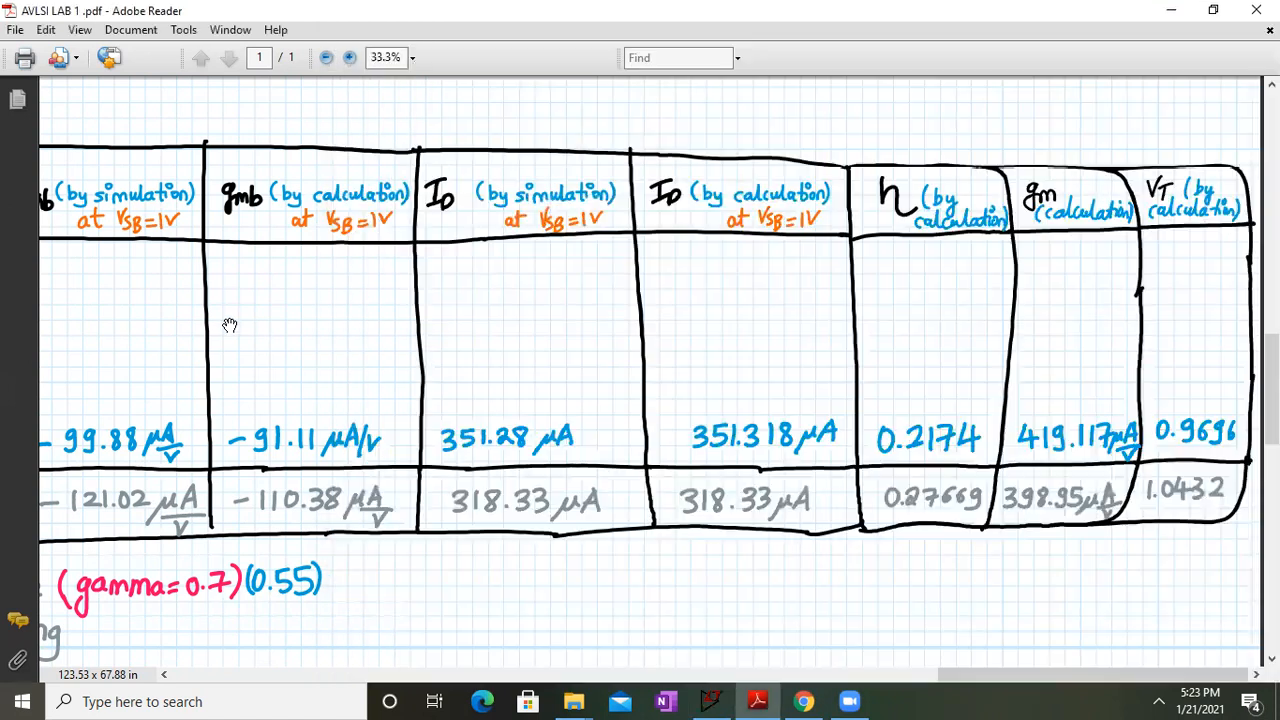
drag(436, 337, 709, 157)
drag(594, 463, 585, 269)
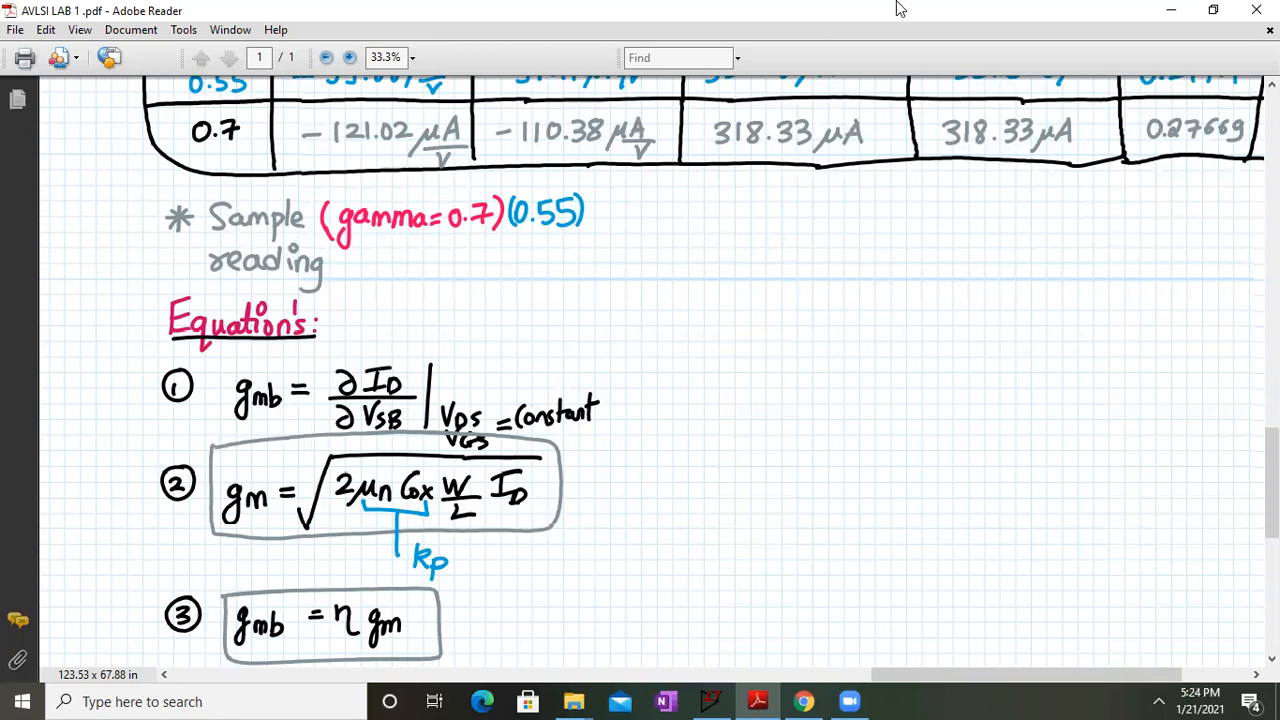
scroll(791, 363, up, 3)
drag(768, 517, 670, 550)
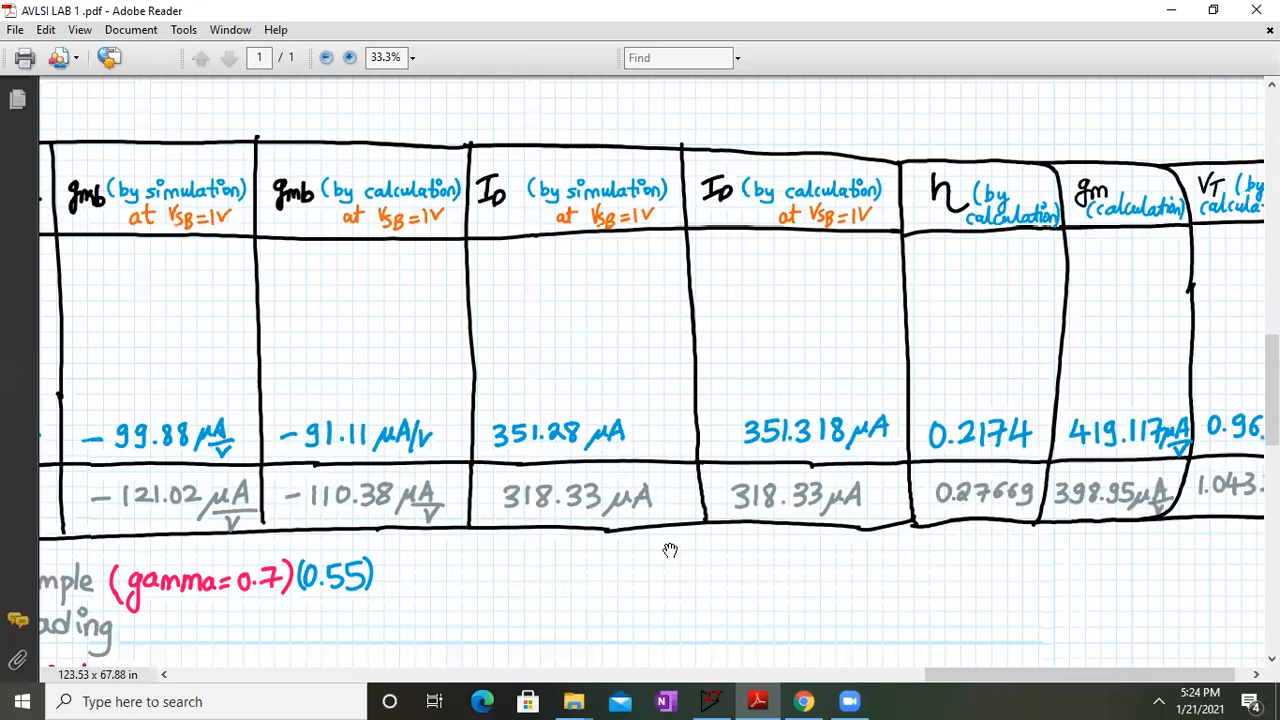
drag(923, 543, 880, 534)
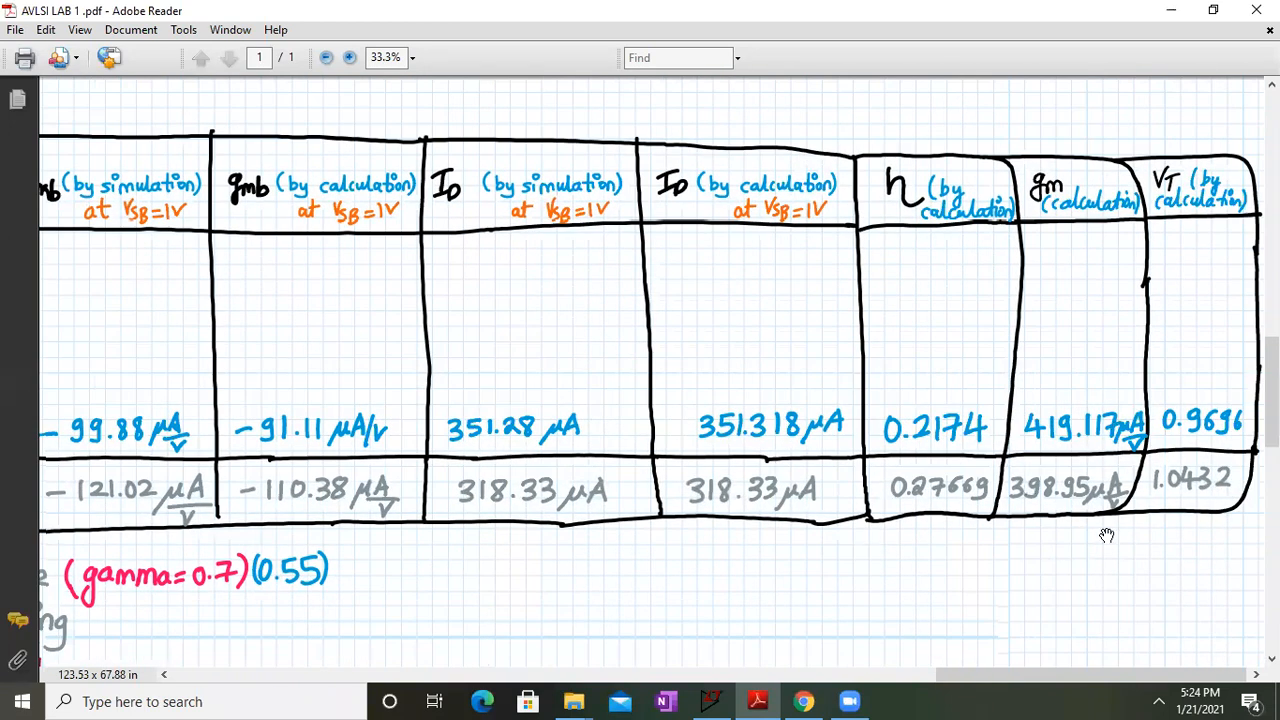
Review the equations and the gamma 0.7 row (gmb −110.38 µA/V calculated), then return to LTspice
drag(848, 433, 927, 165)
drag(893, 308, 935, 248)
drag(579, 580, 451, 664)
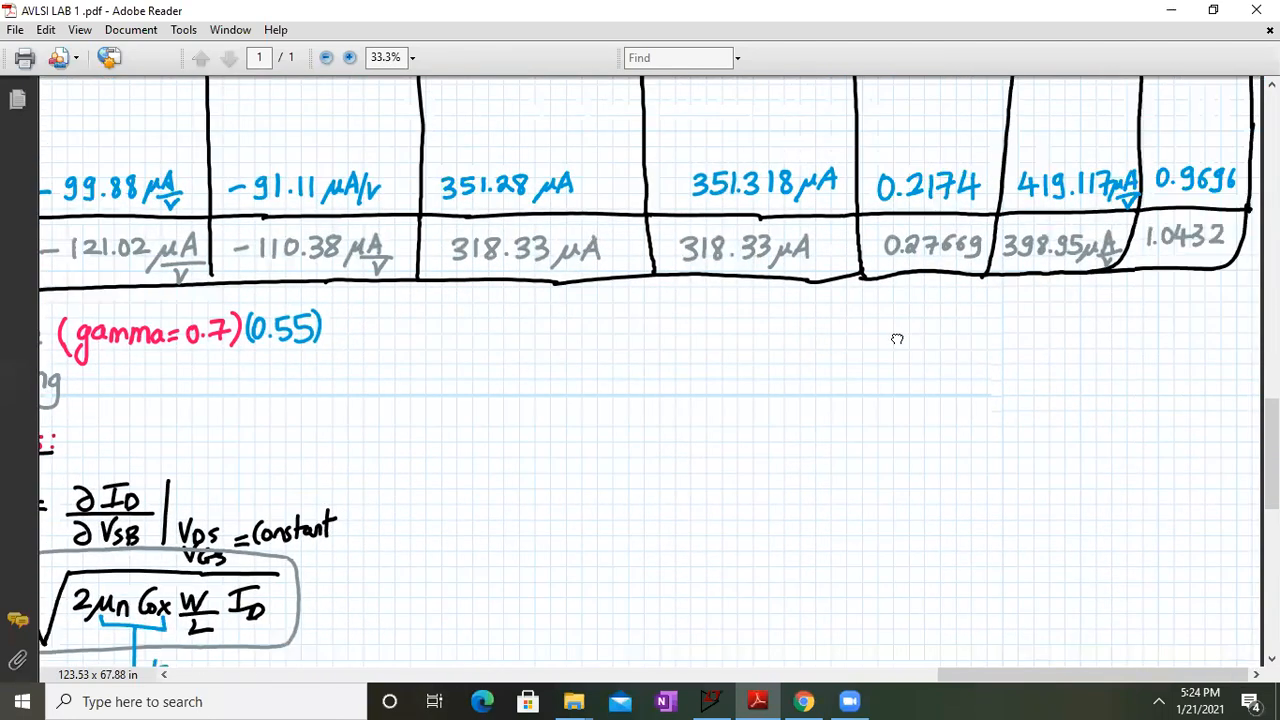
drag(897, 335, 895, 466)
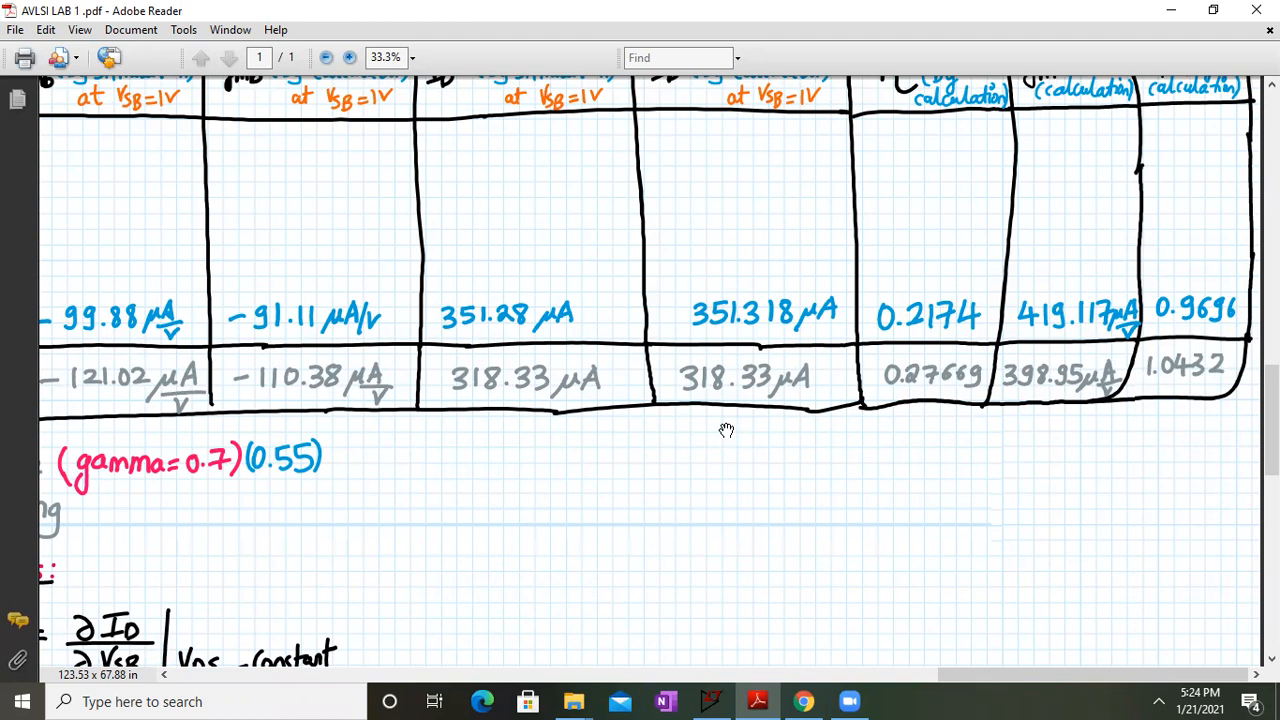
drag(500, 434, 711, 456)
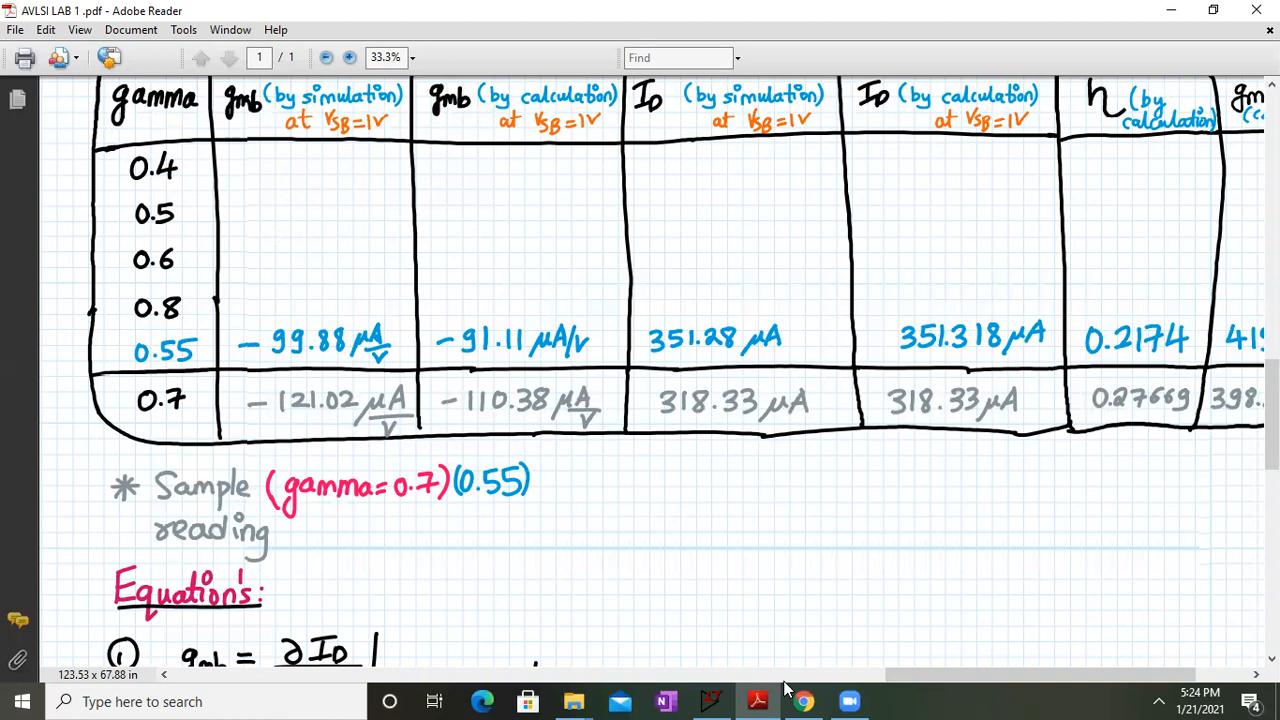
click(710, 701)
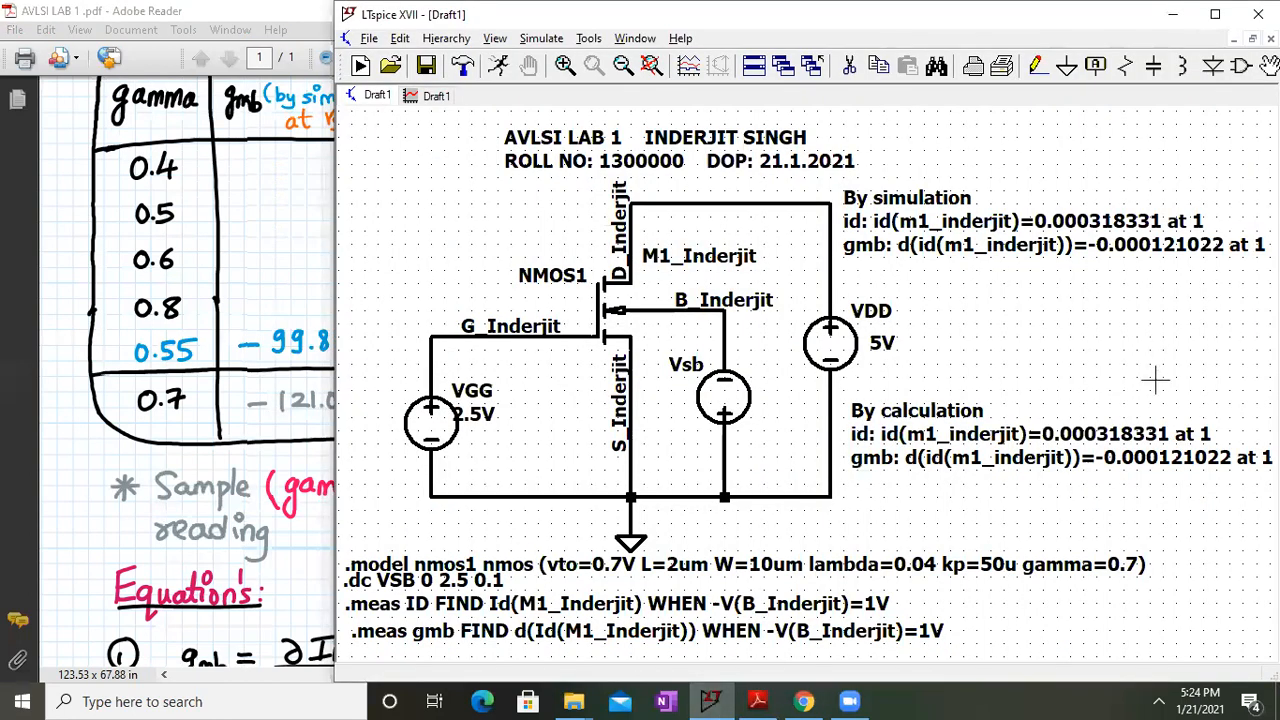
Change the By calculation gmb value to -0.00011038
right_click(1136, 457)
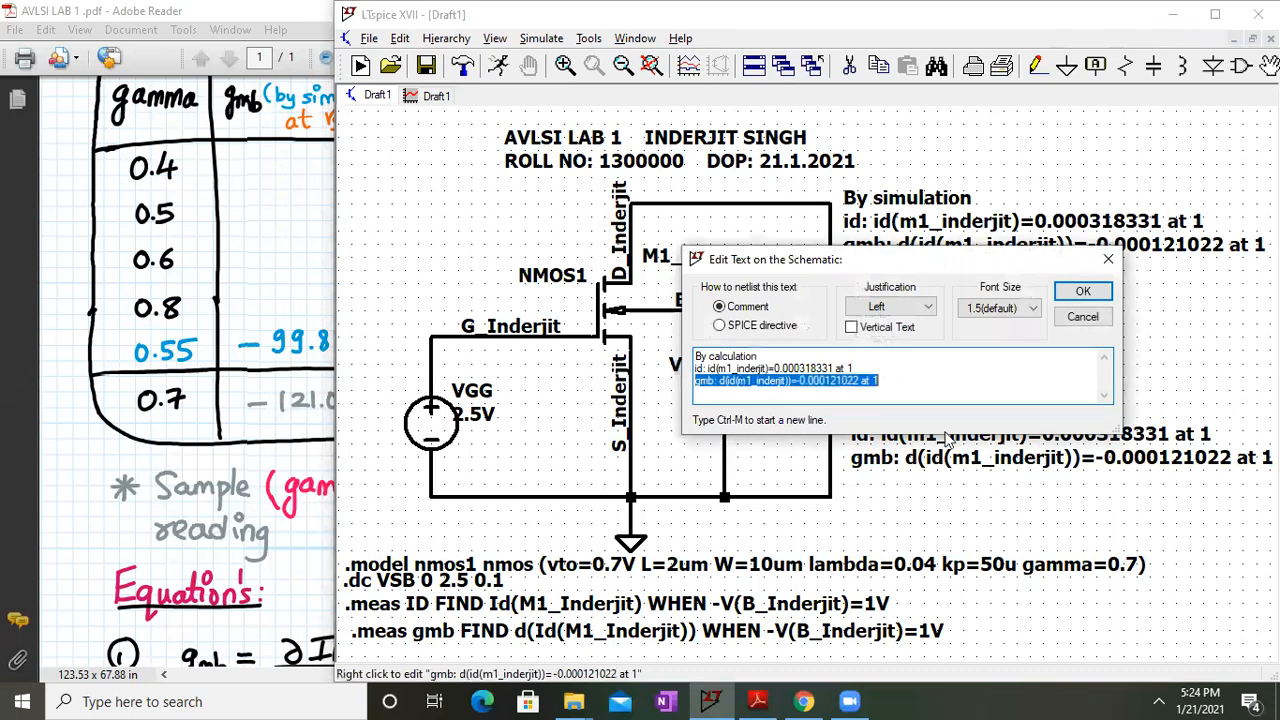
click(860, 381)
key(BackSpace)
key(BackSpace)
key(BackSpace)
key(BackSpace)
key(BackSpace)
key(BackSpace)
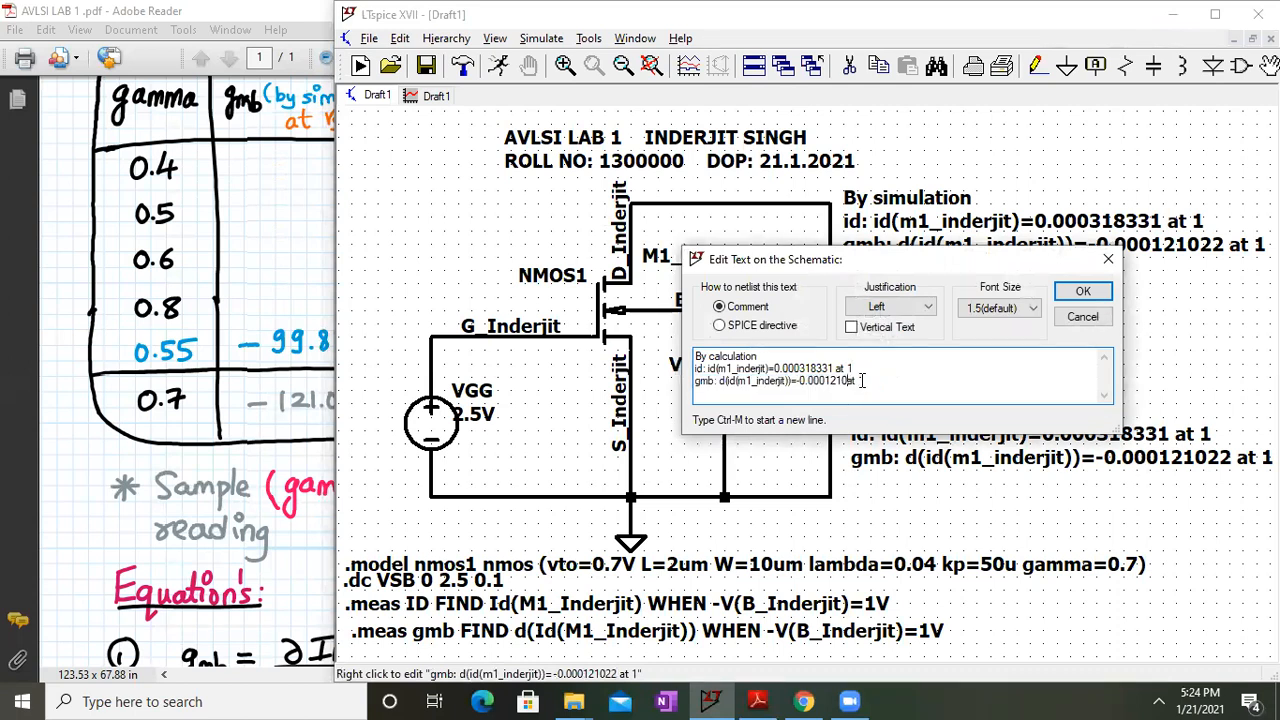
text(1038)
key(Return)
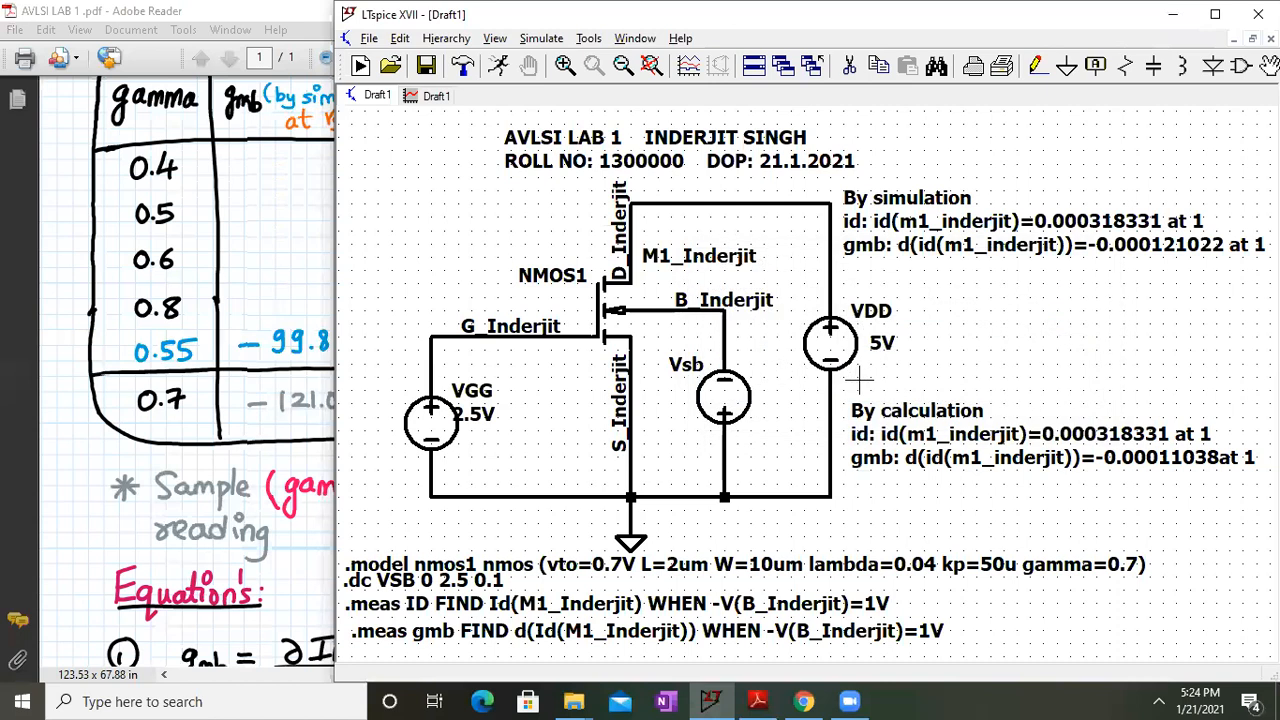
Add a space before 'at 1' in the By calculation comment and return to the lab sheet
right_click(1227, 459)
click(856, 381)
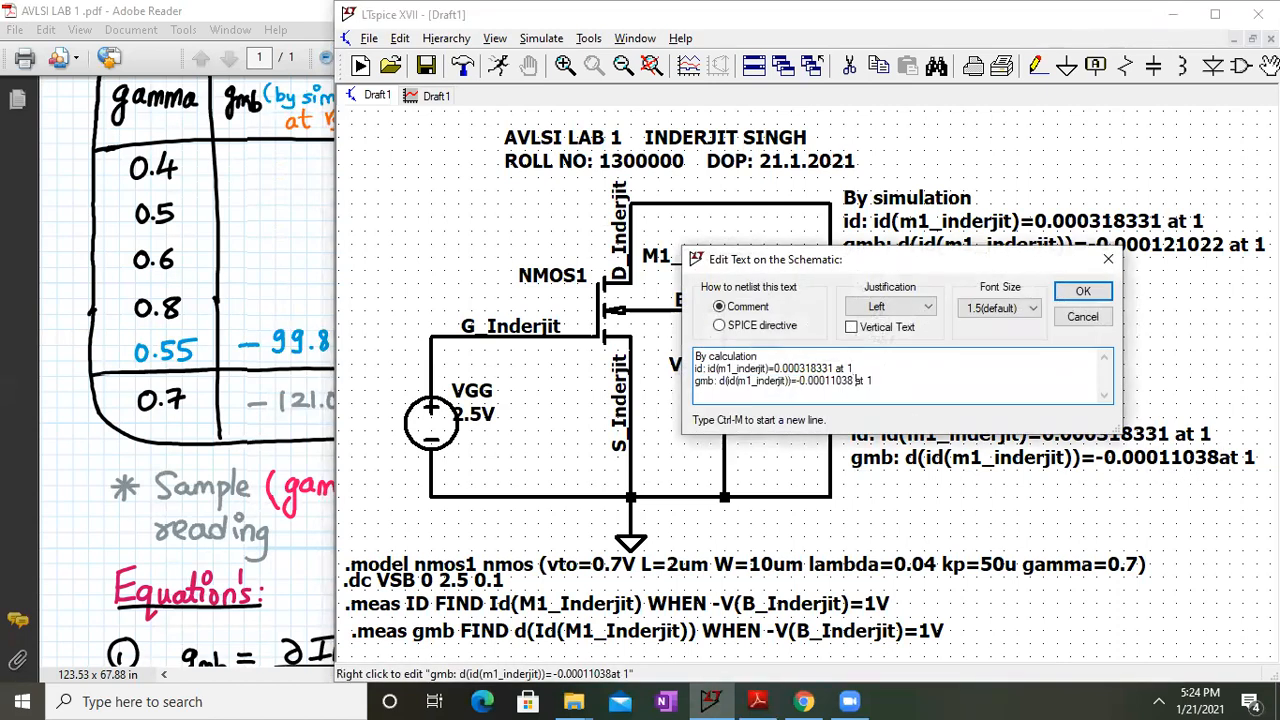
click(1083, 291)
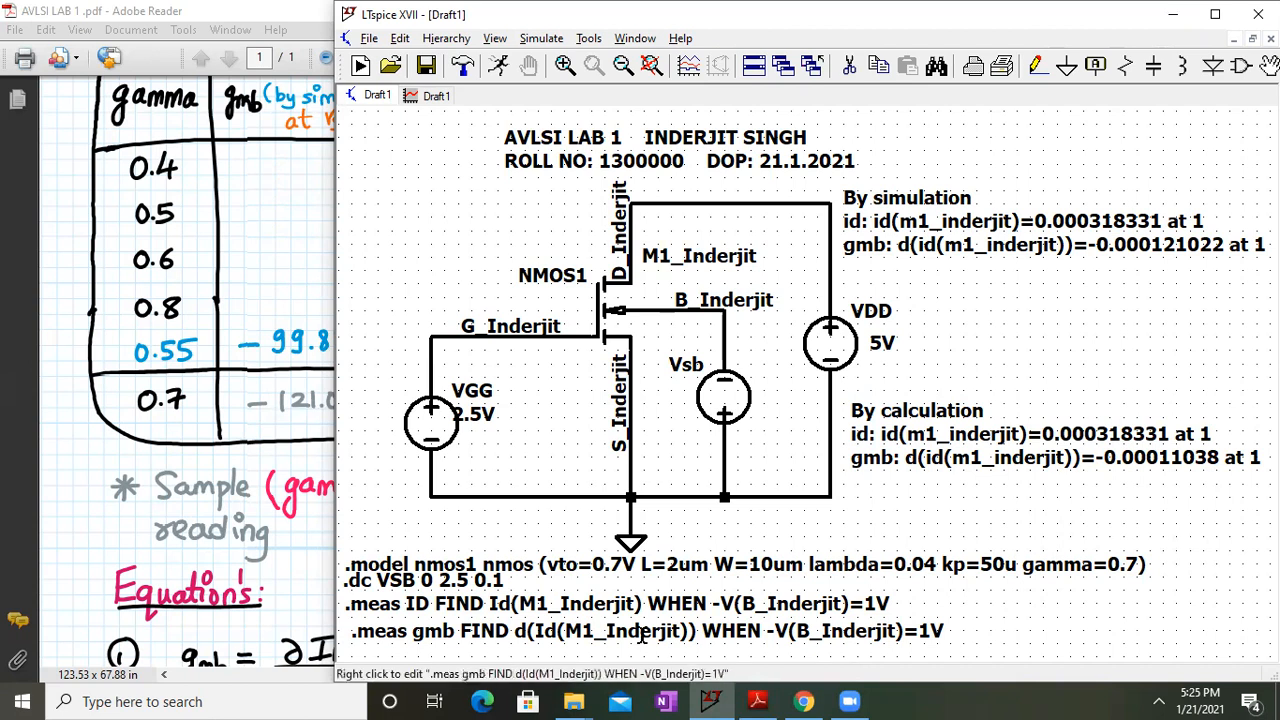
click(235, 477)
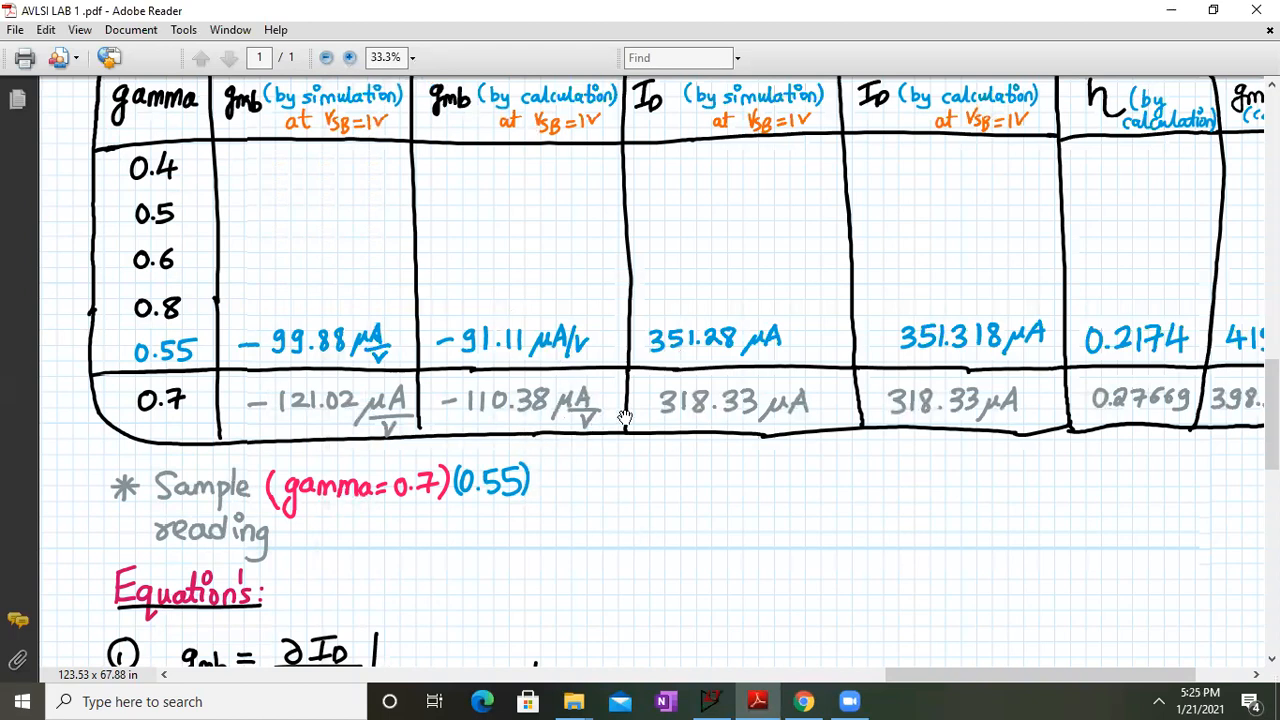
Restore Adobe Reader to glance at the schematic, then maximize the lab sheet again
drag(1049, 477, 1108, 520)
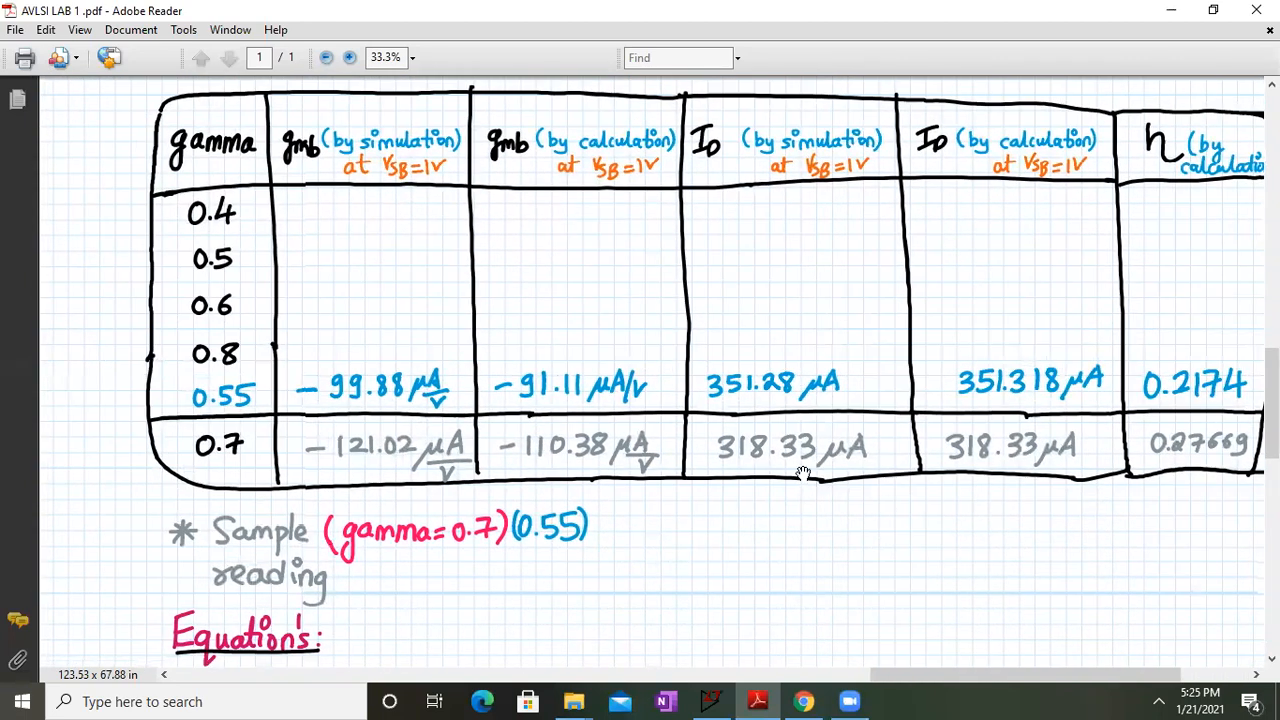
click(1213, 10)
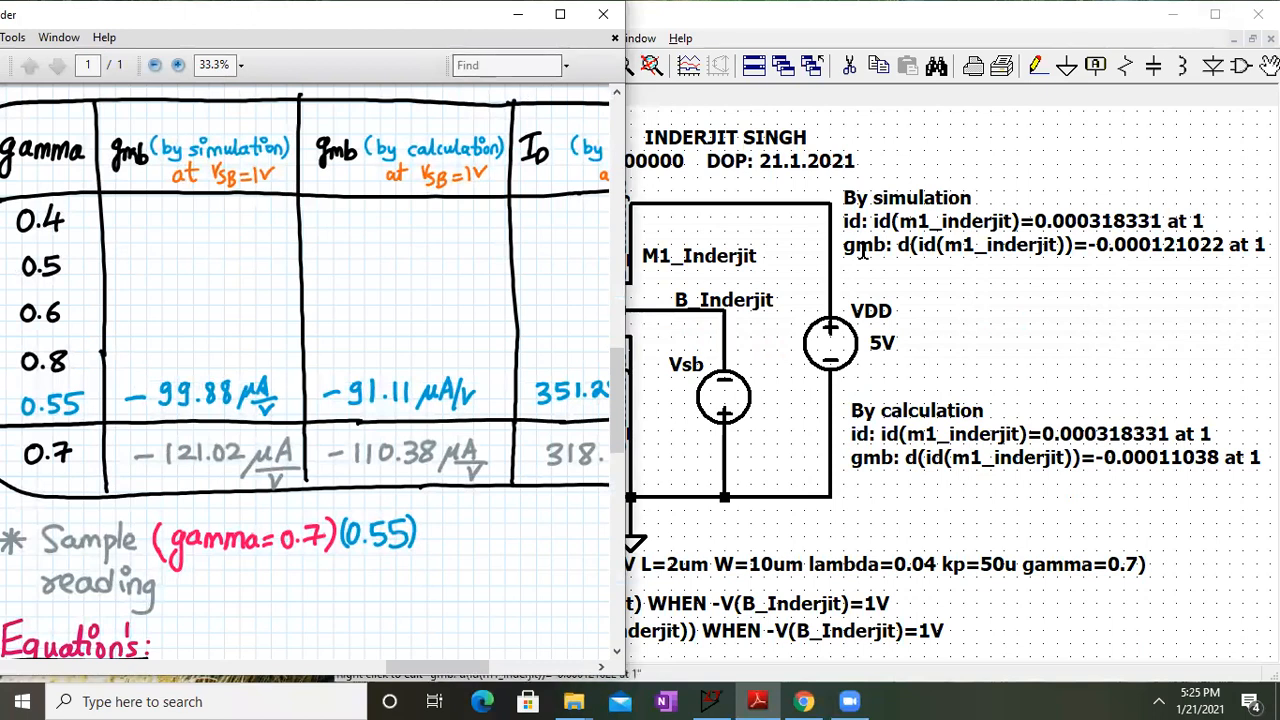
click(918, 291)
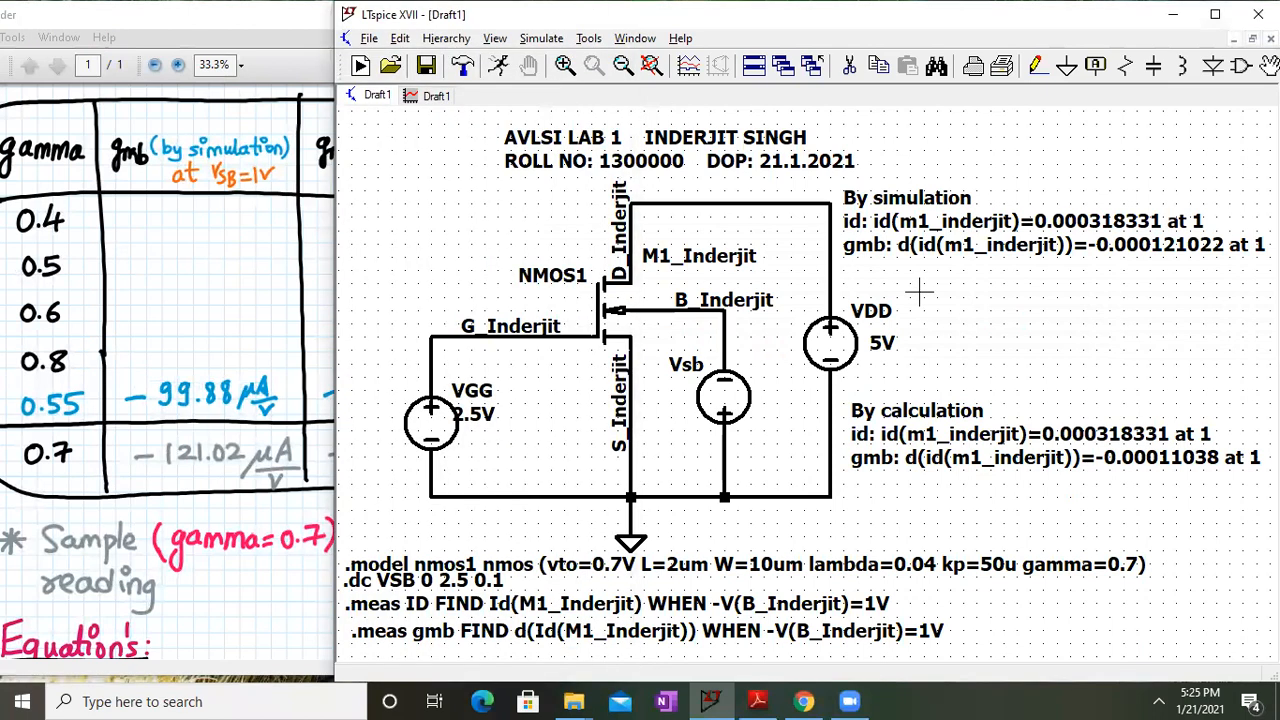
click(300, 265)
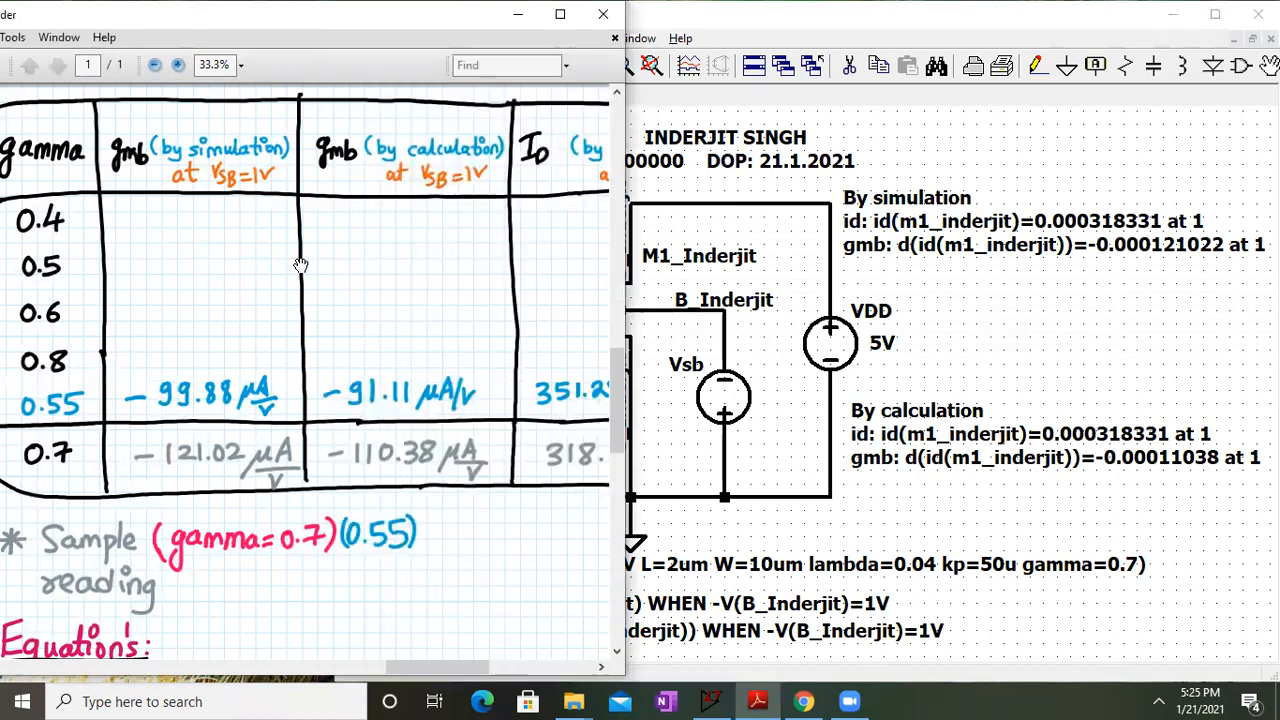
click(562, 20)
Scroll past the 0.7 row and Sample note to the Equations section, showing equations 6 and 7
scroll(478, 400, up, 5)
drag(479, 458, 482, 280)
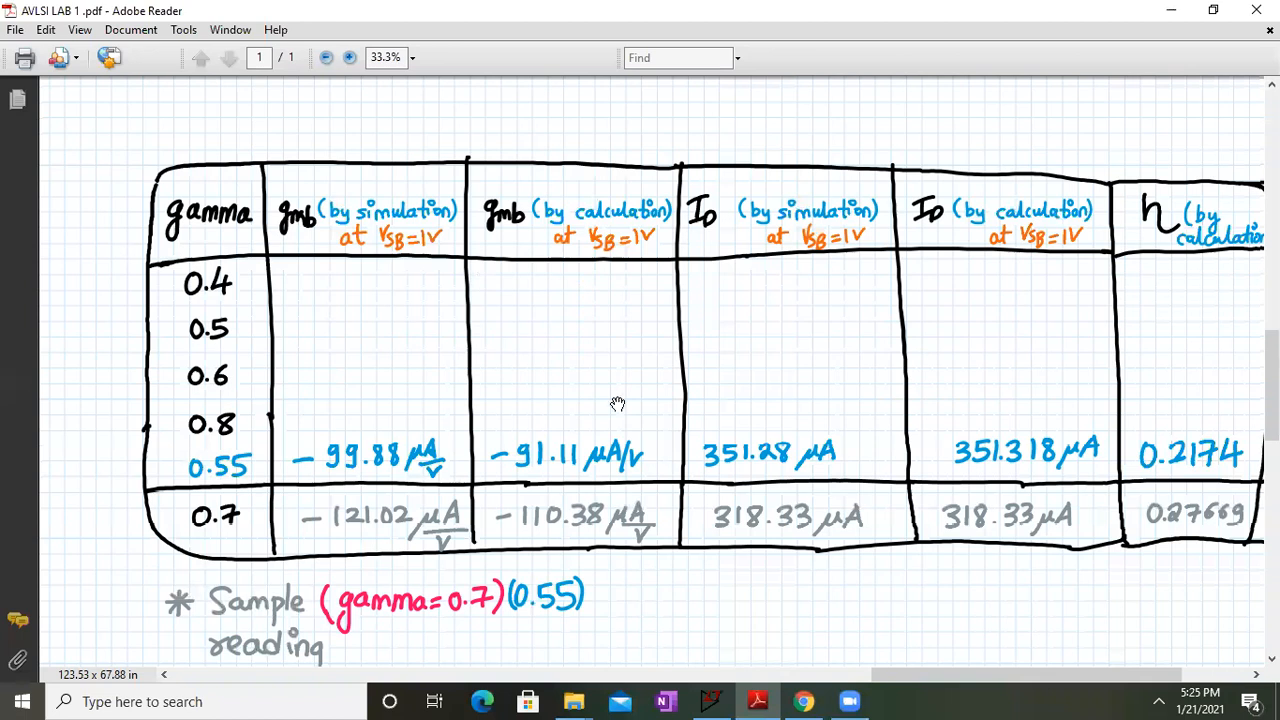
scroll(617, 403, down, 6)
drag(694, 438, 689, 254)
drag(469, 198, 739, 311)
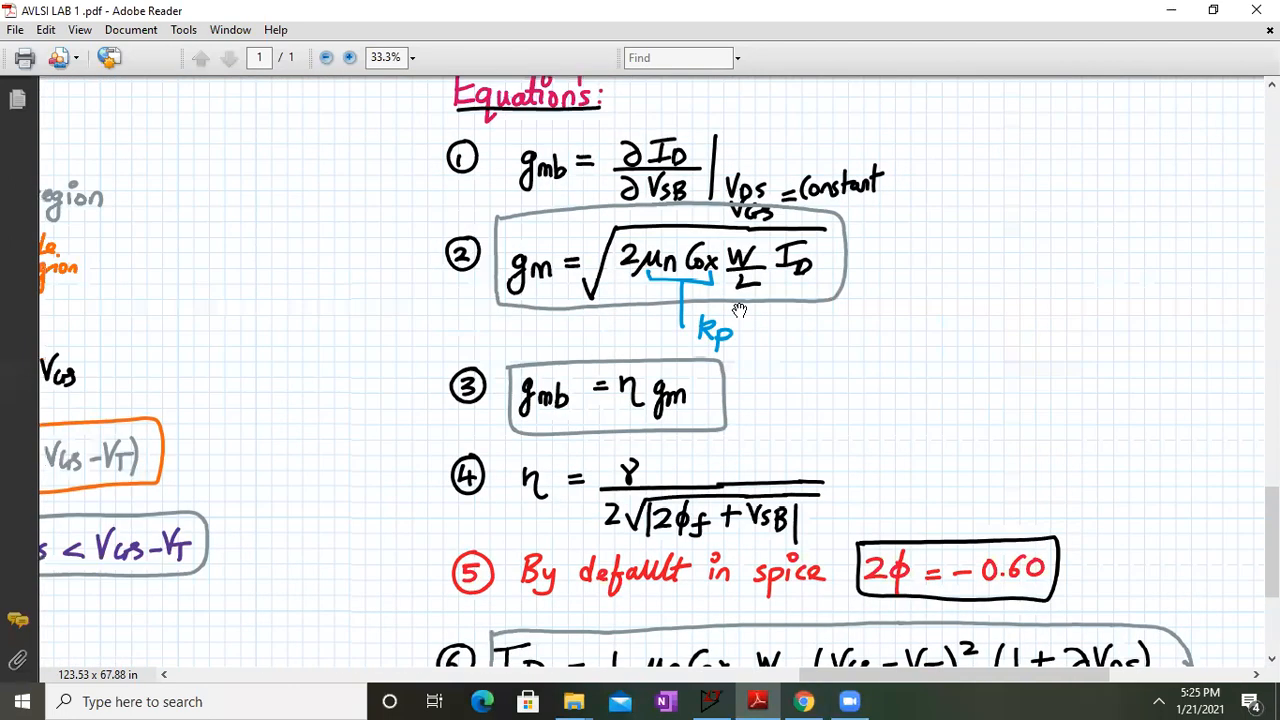
drag(558, 280, 426, 248)
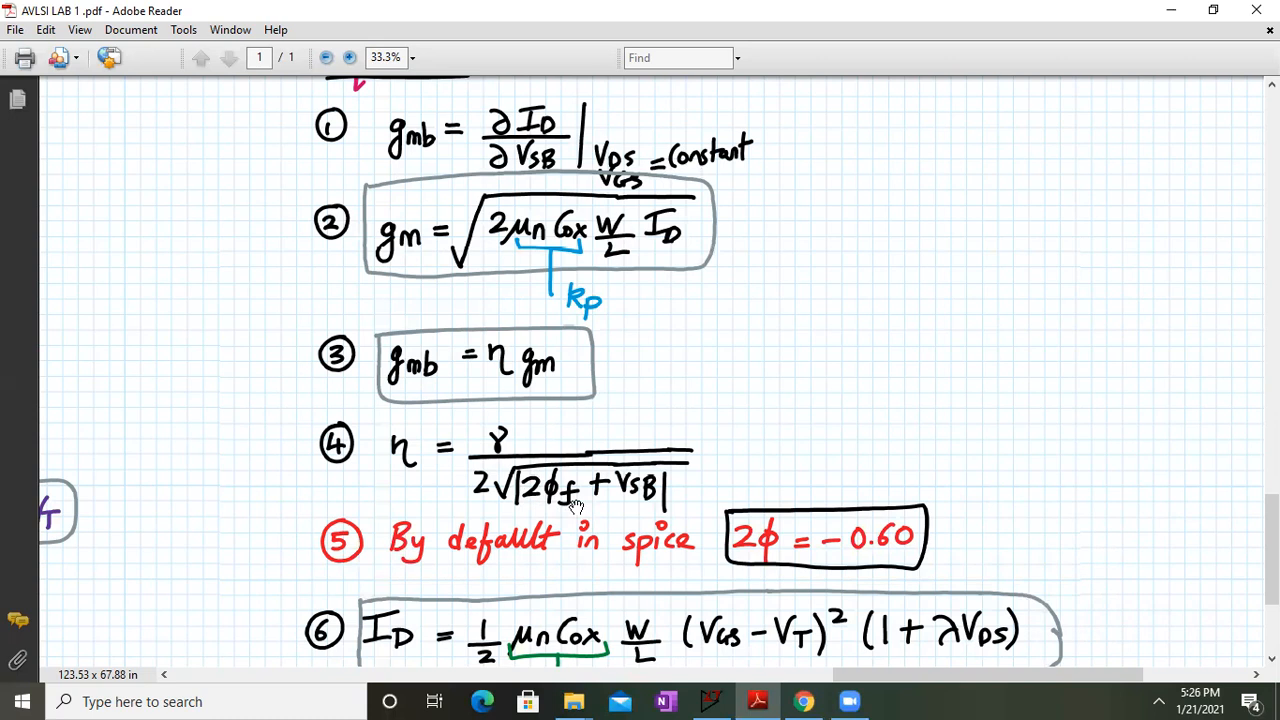
Pan through the equations from the Equations heading to equation 2, then up to the readings table
drag(749, 246, 717, 192)
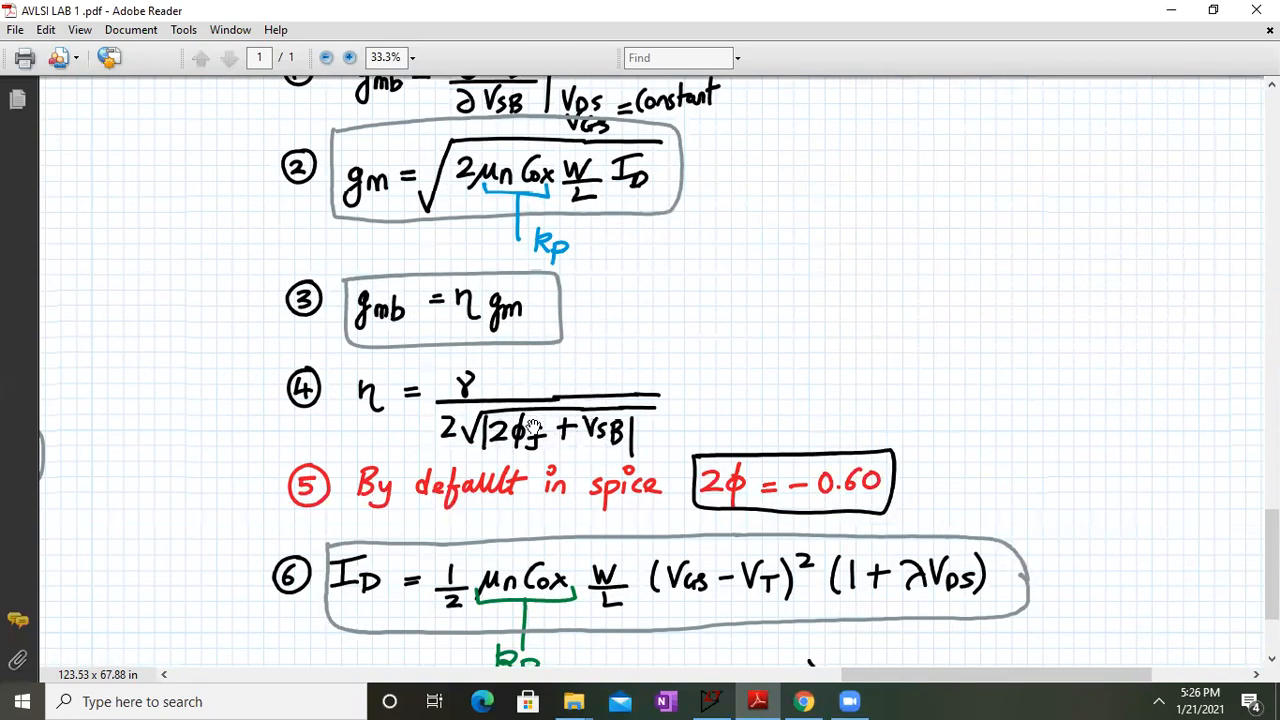
drag(917, 127, 895, 11)
drag(697, 288, 654, 591)
drag(677, 497, 697, 223)
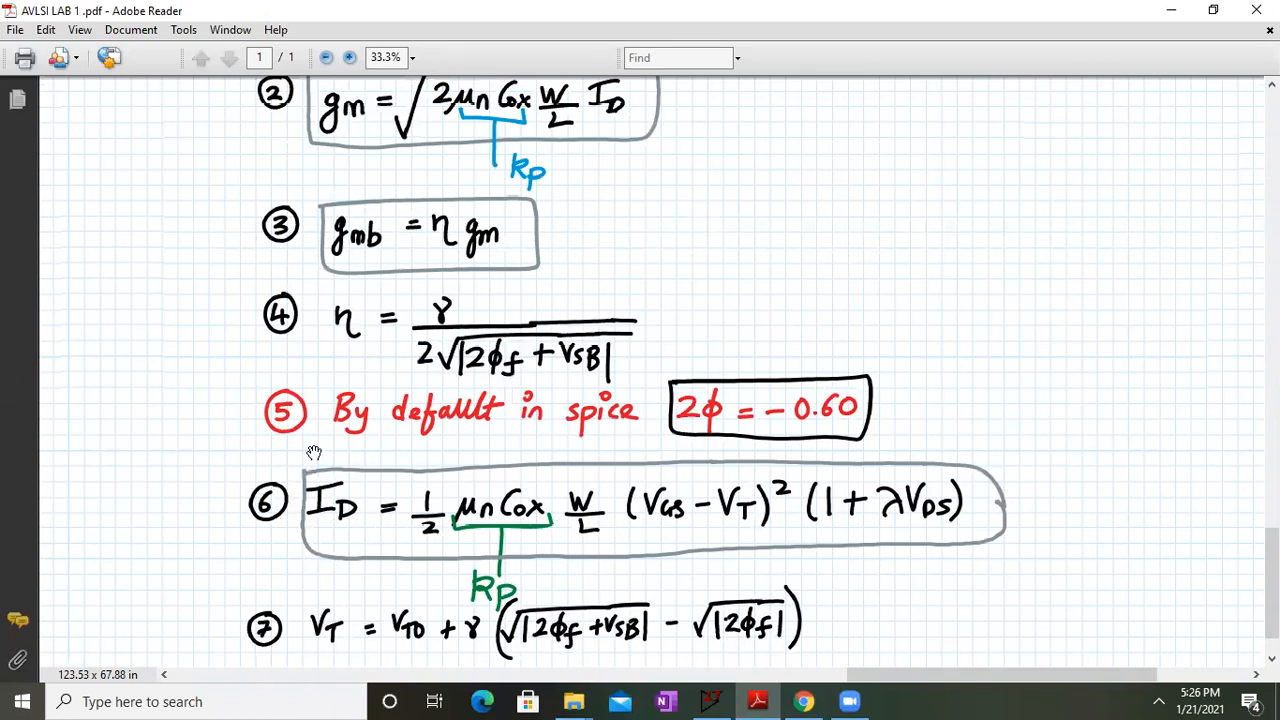
drag(846, 226, 819, 608)
drag(824, 198, 747, 569)
Review the table's filled rows, its η, gm and VT columns, and the sample note
drag(650, 218, 630, 449)
drag(367, 86, 350, 38)
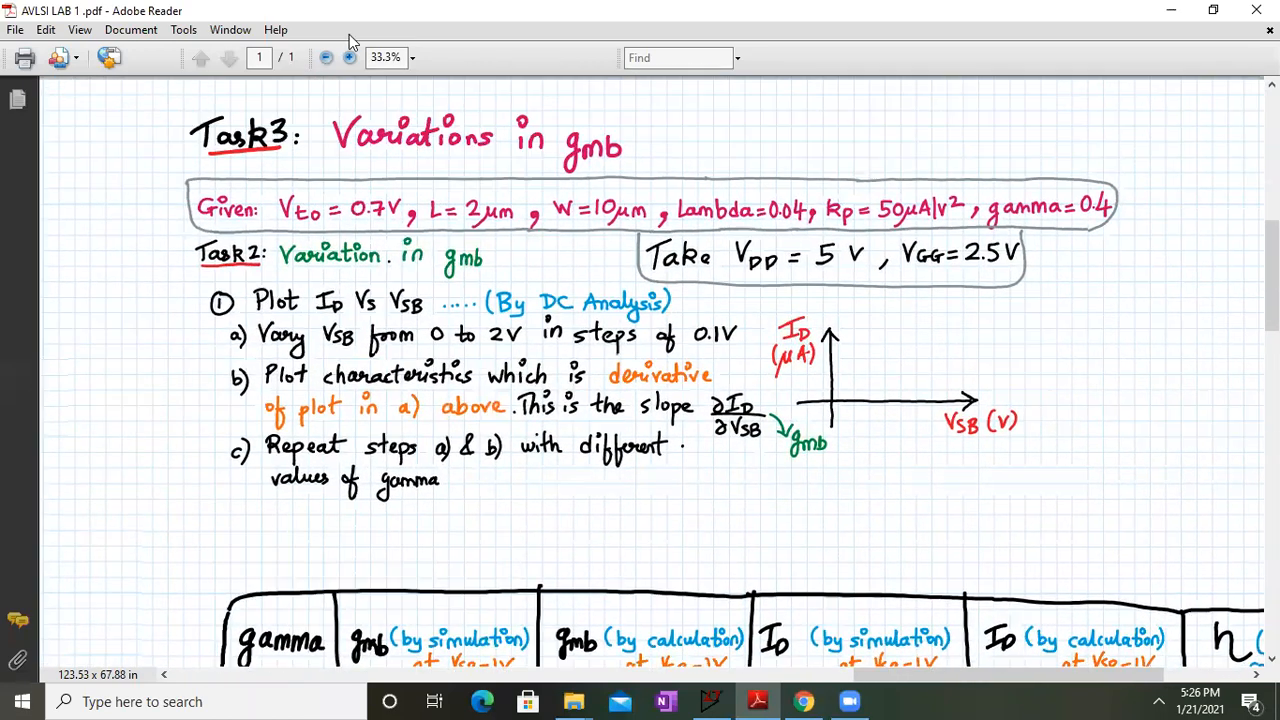
drag(381, 369, 381, 174)
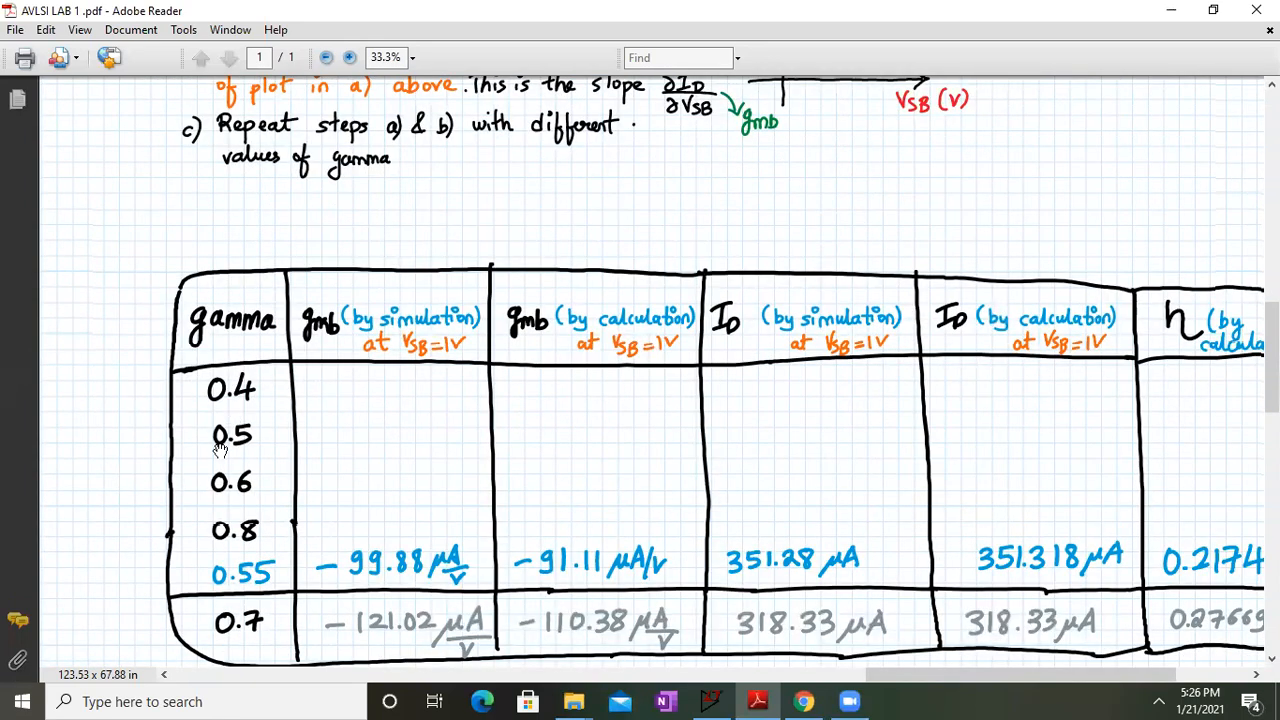
drag(786, 460, 616, 488)
drag(531, 274, 535, 194)
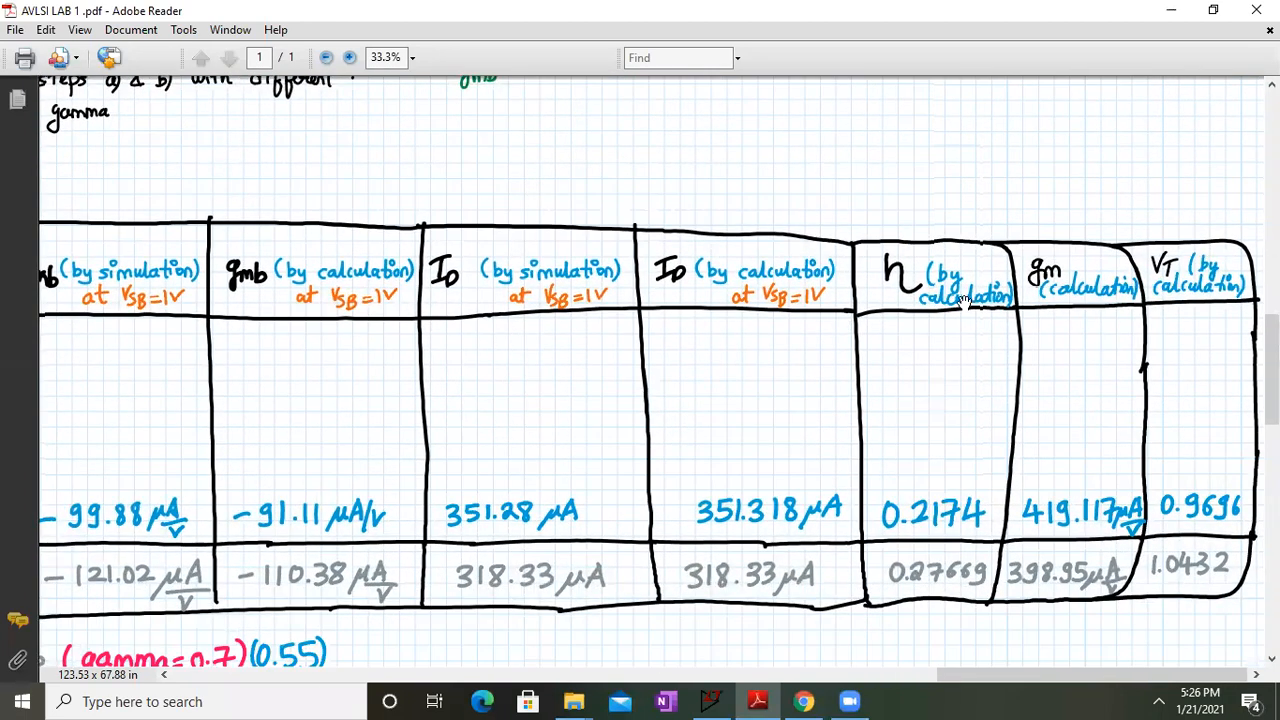
Pan up past the Task2 heading to the Task1 circuit diagram with VGG = 2.5 V
drag(353, 302, 843, 511)
drag(983, 592, 1010, 599)
mouse_move(243, 264)
mouse_down()
mouse_move(986, 395)
mouse_move(1118, 404)
mouse_up()
mouse_move(342, 308)
mouse_down()
mouse_move(1067, 307)
mouse_move(831, 498)
mouse_move(1006, 486)
mouse_up()
drag(556, 398, 556, 265)
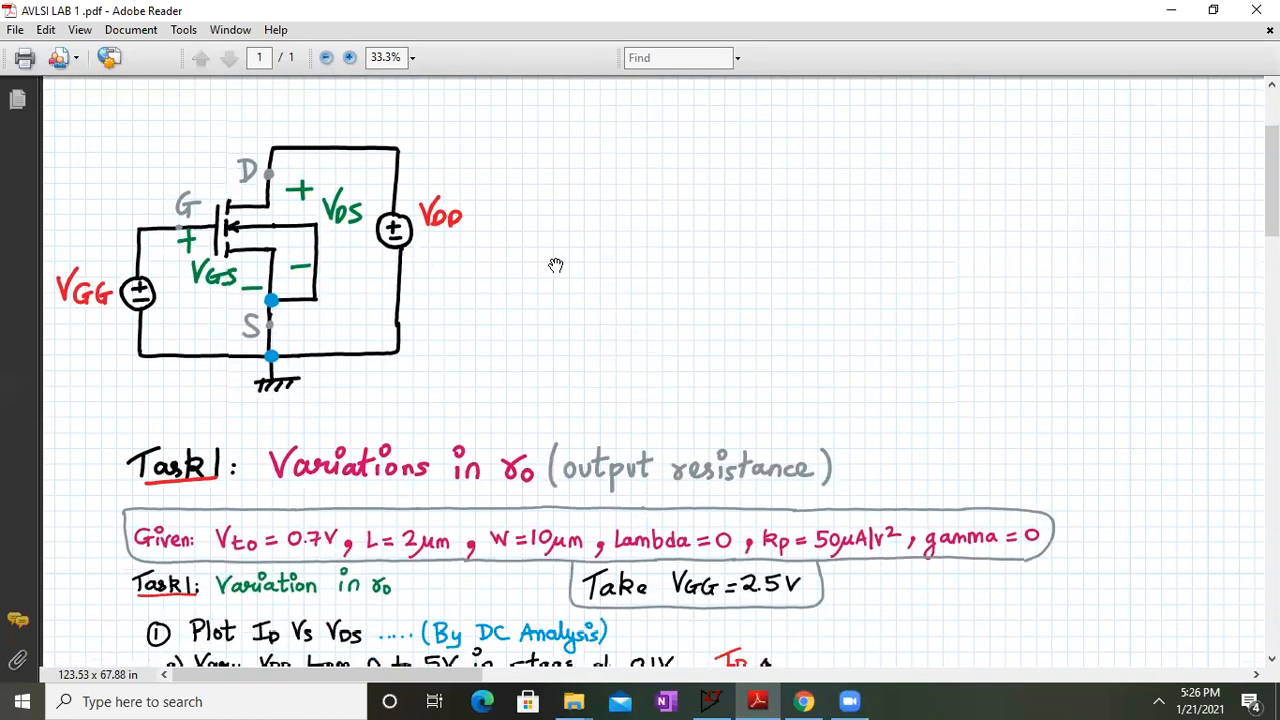